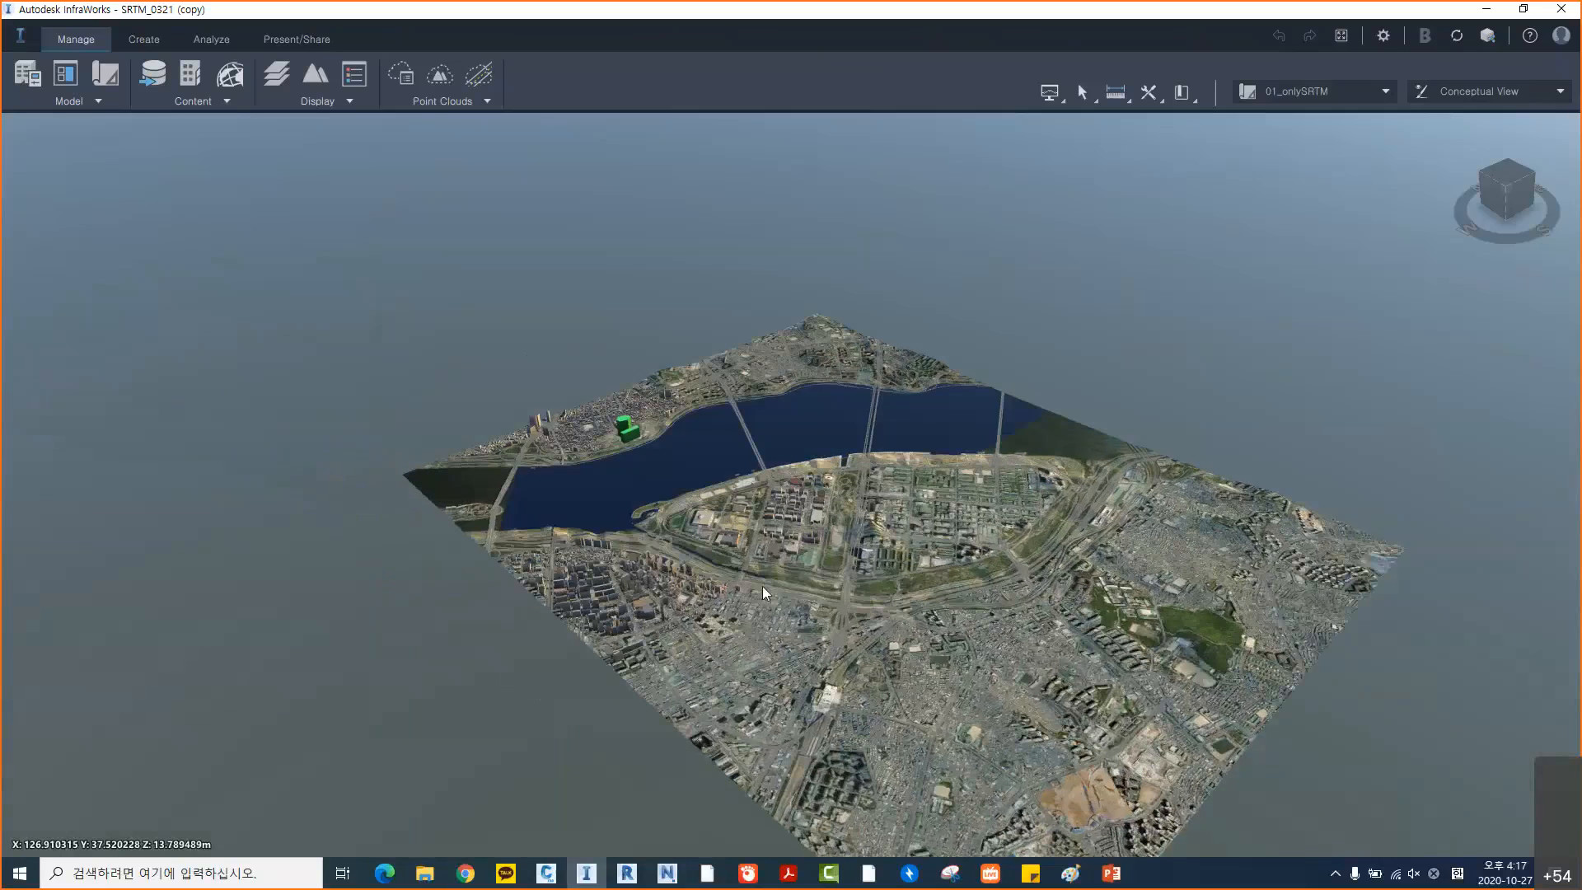
# Examine the terrain, roads and buildings of the island district beside the river up close
pyautogui.scroll(5, 898, 565)
pyautogui.scroll(-2, 897, 565)
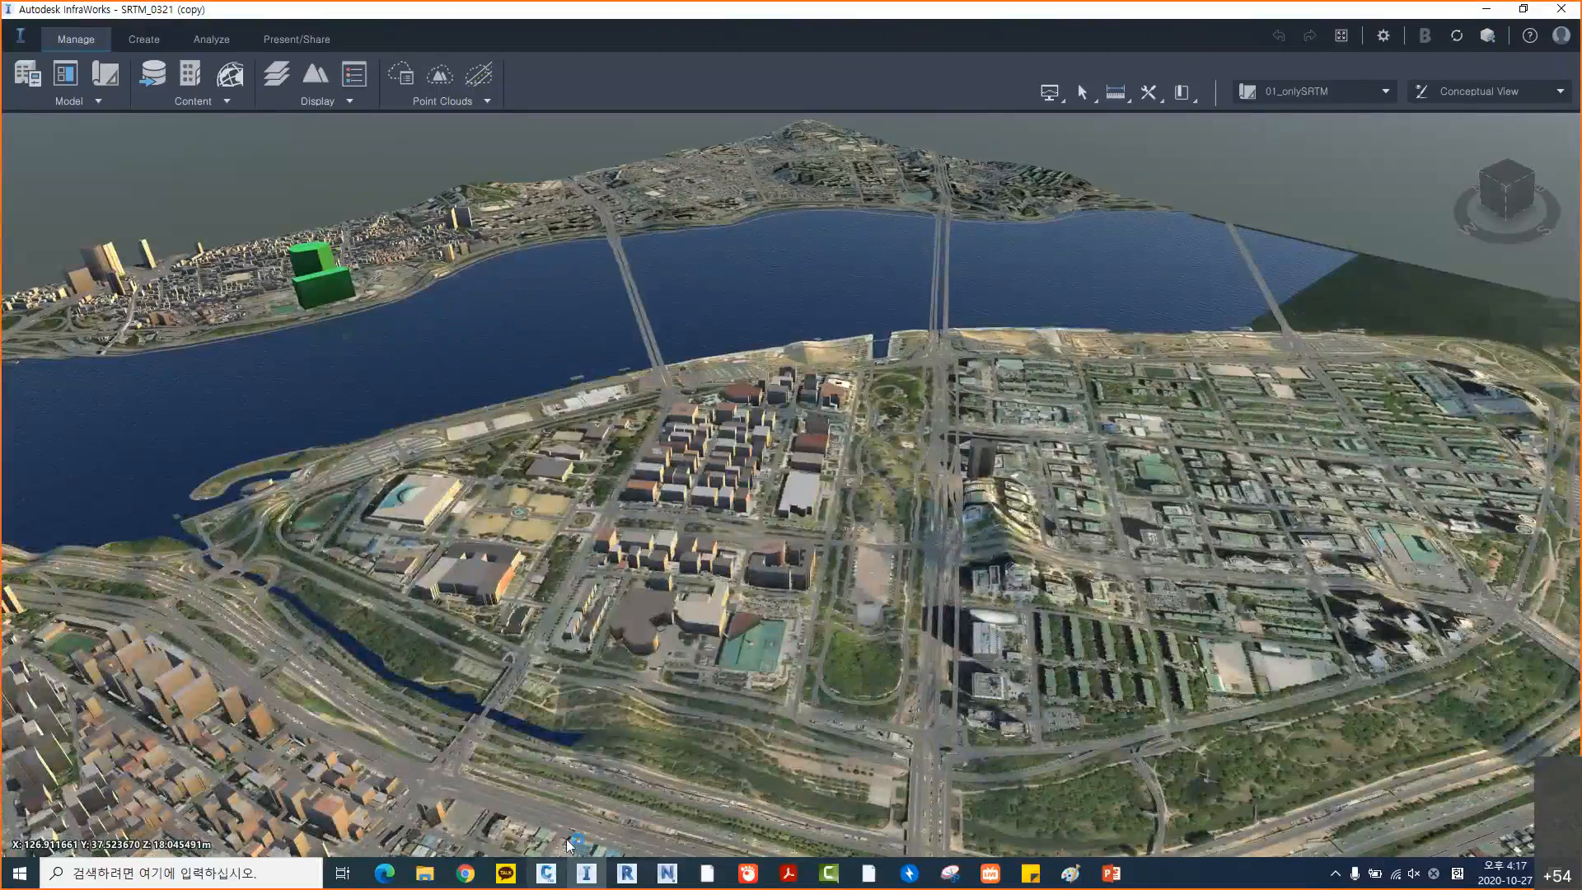
pyautogui.click(980, 26)
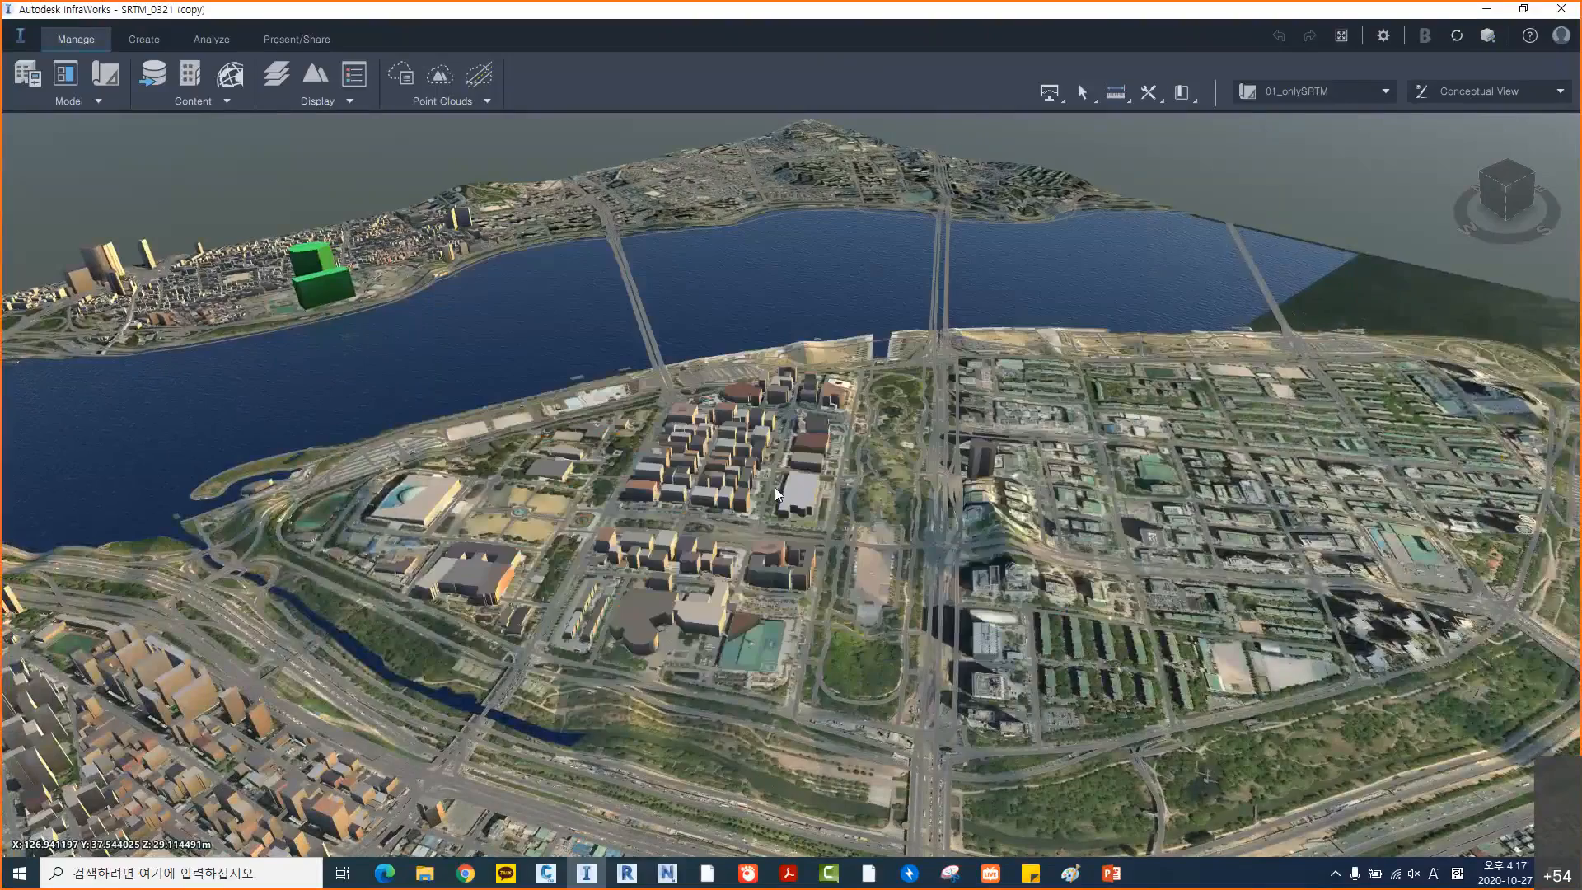
pyautogui.scroll(-1, 847, 575)
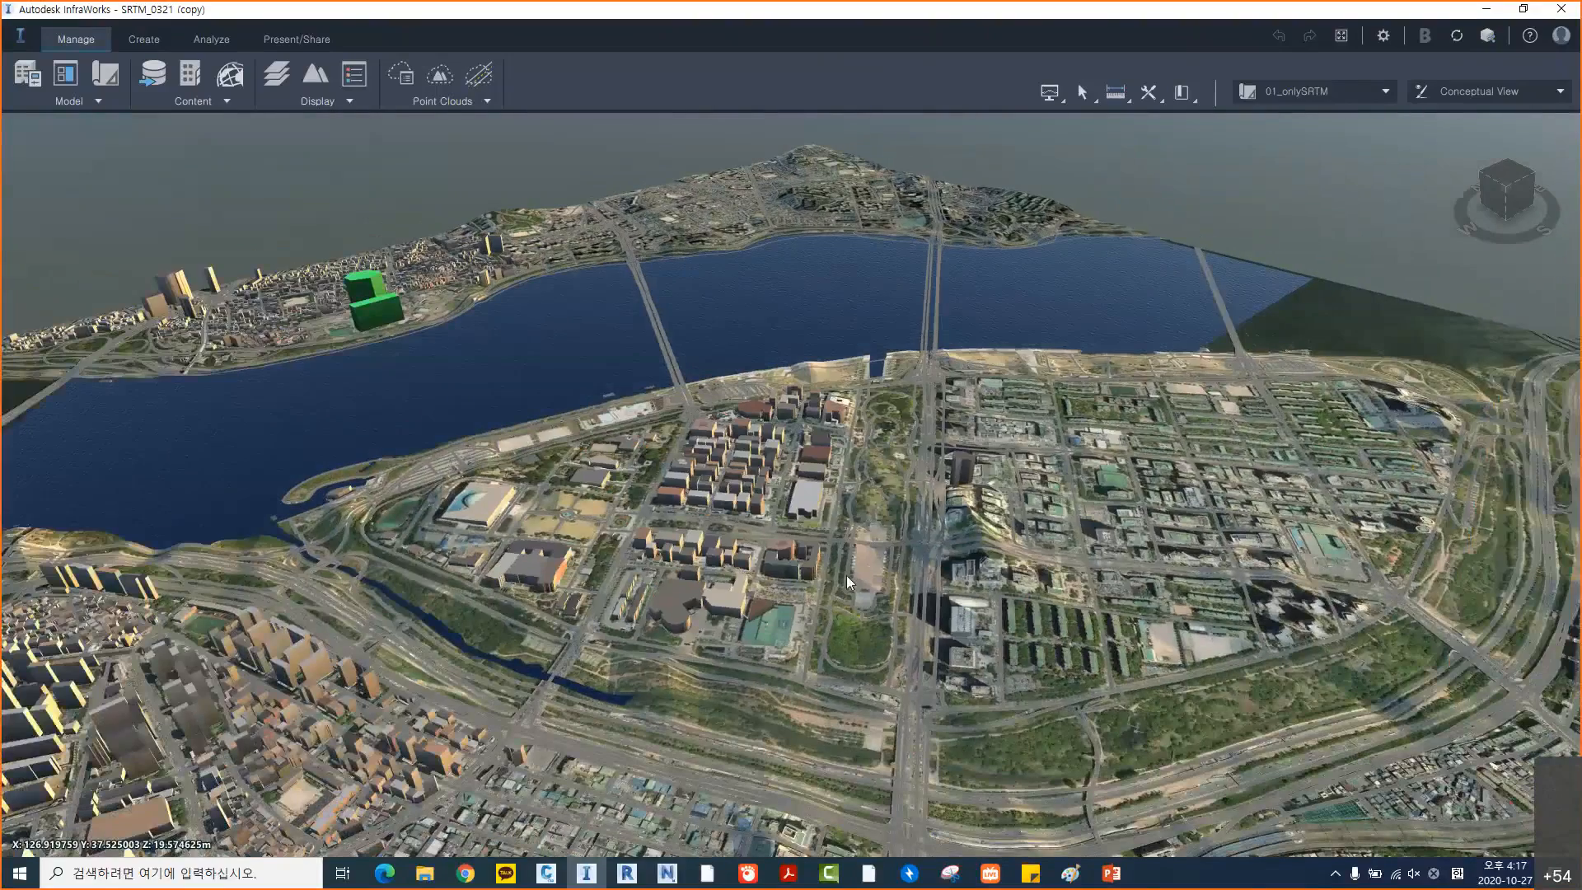
pyautogui.scroll(-1, 847, 575)
pyautogui.scroll(-1, 729, 639)
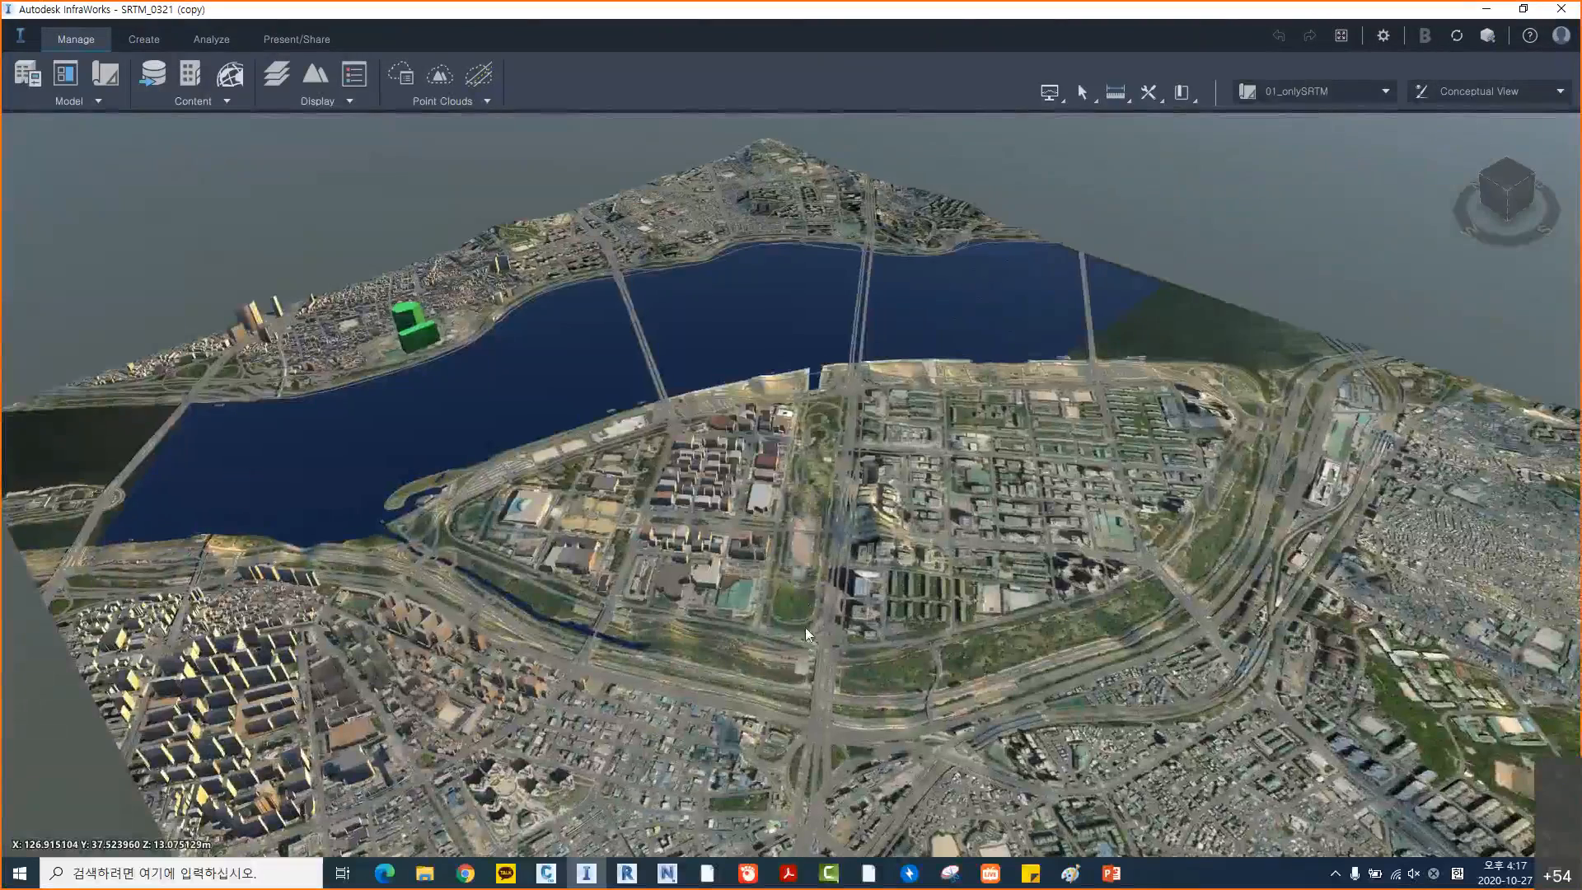
pyautogui.scroll(1, 804, 626)
pyautogui.scroll(1, 845, 679)
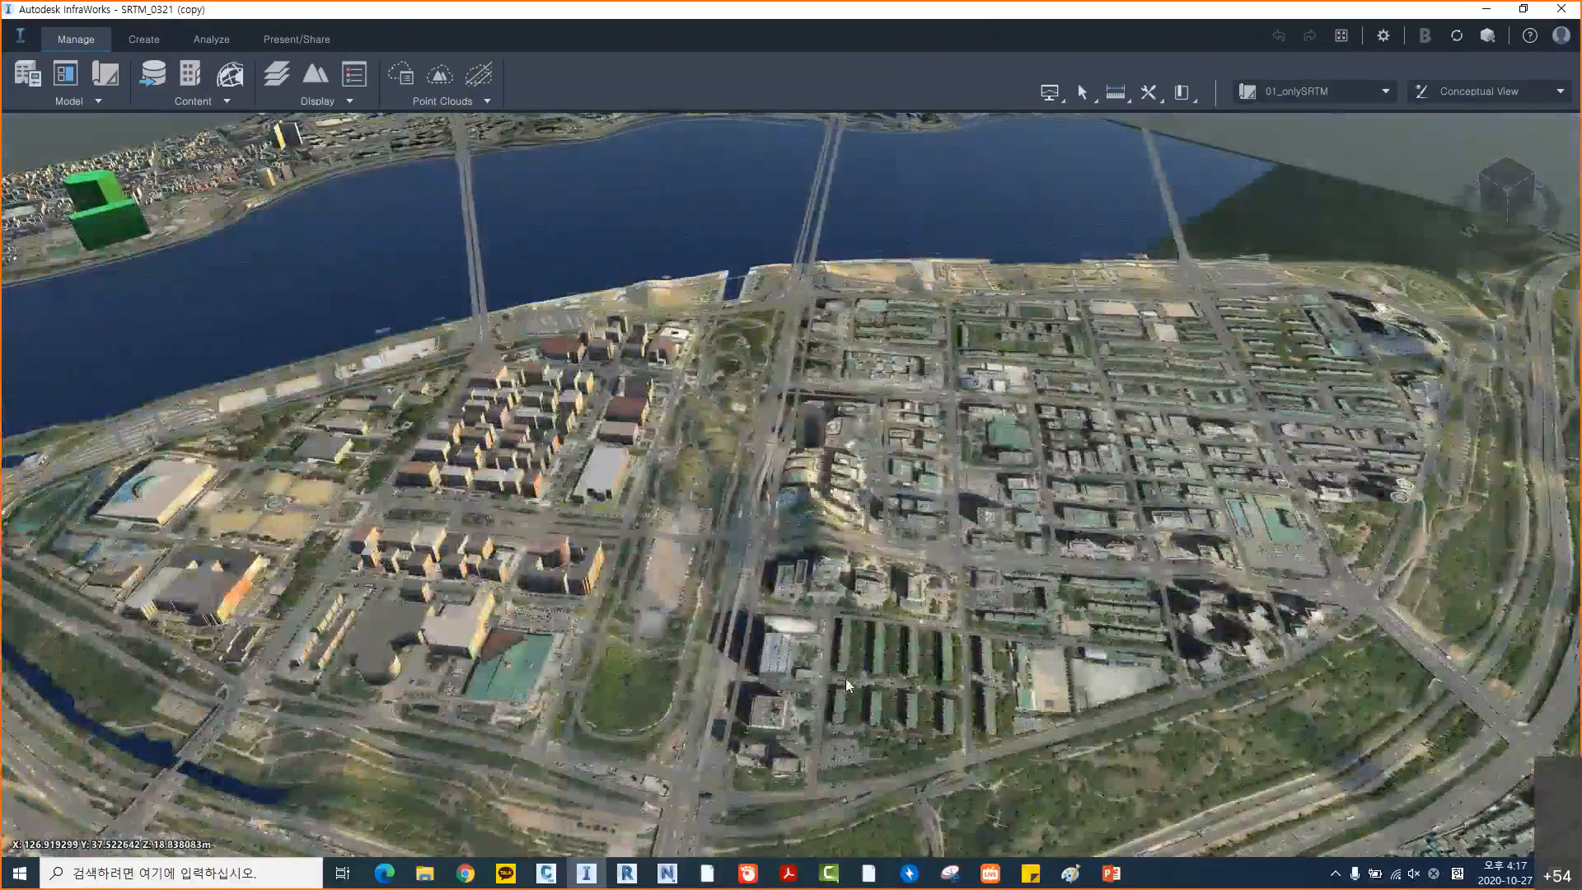
pyautogui.scroll(1, 845, 679)
pyautogui.scroll(1, 1072, 645)
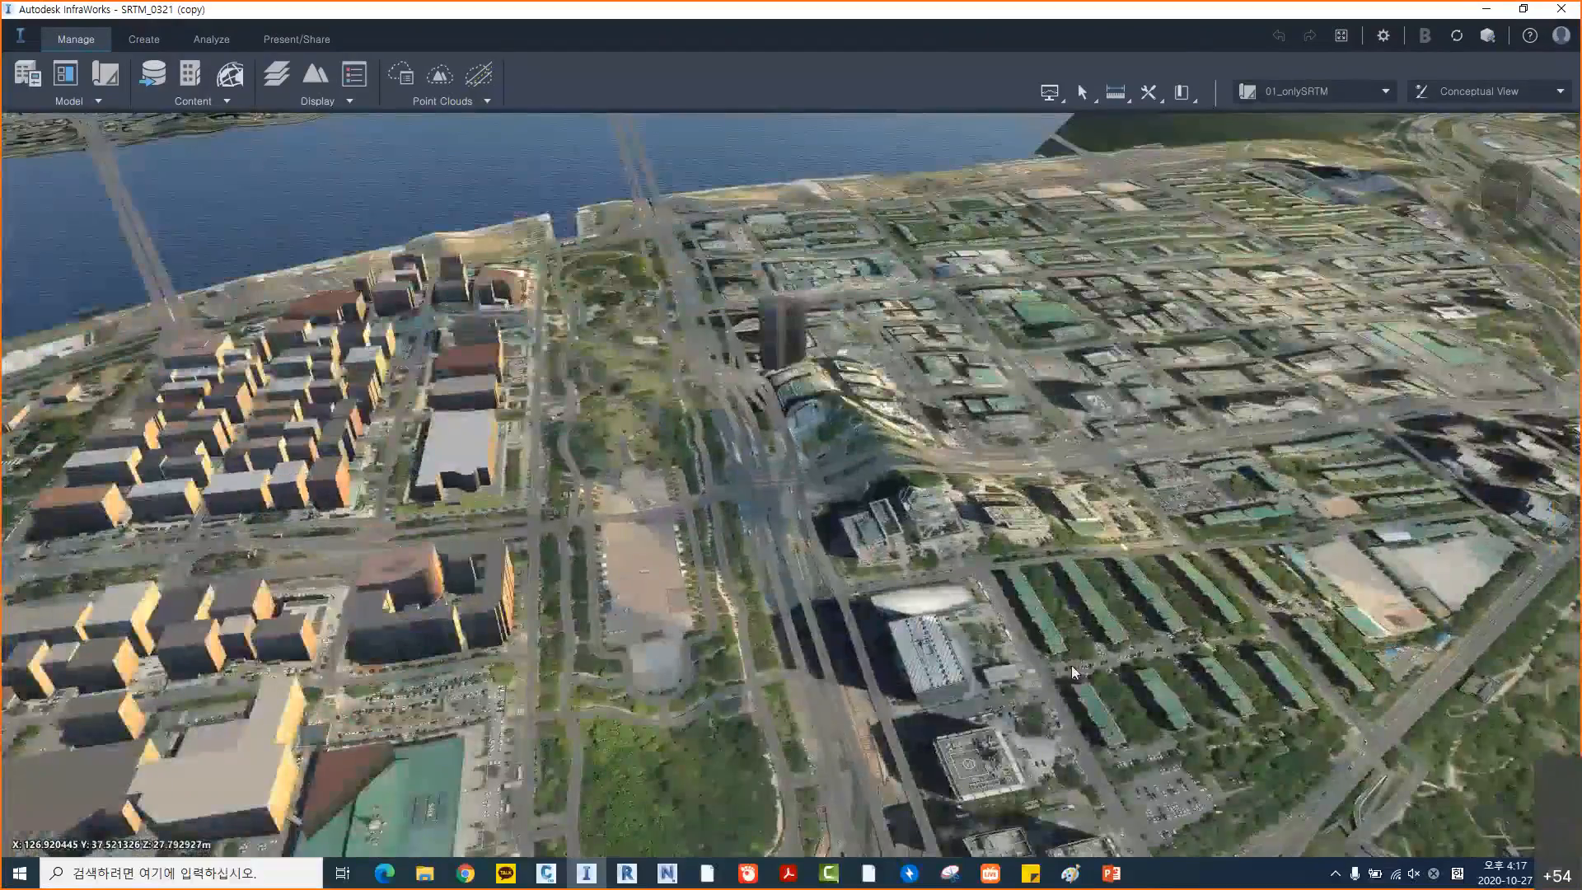
pyautogui.scroll(-1, 1022, 651)
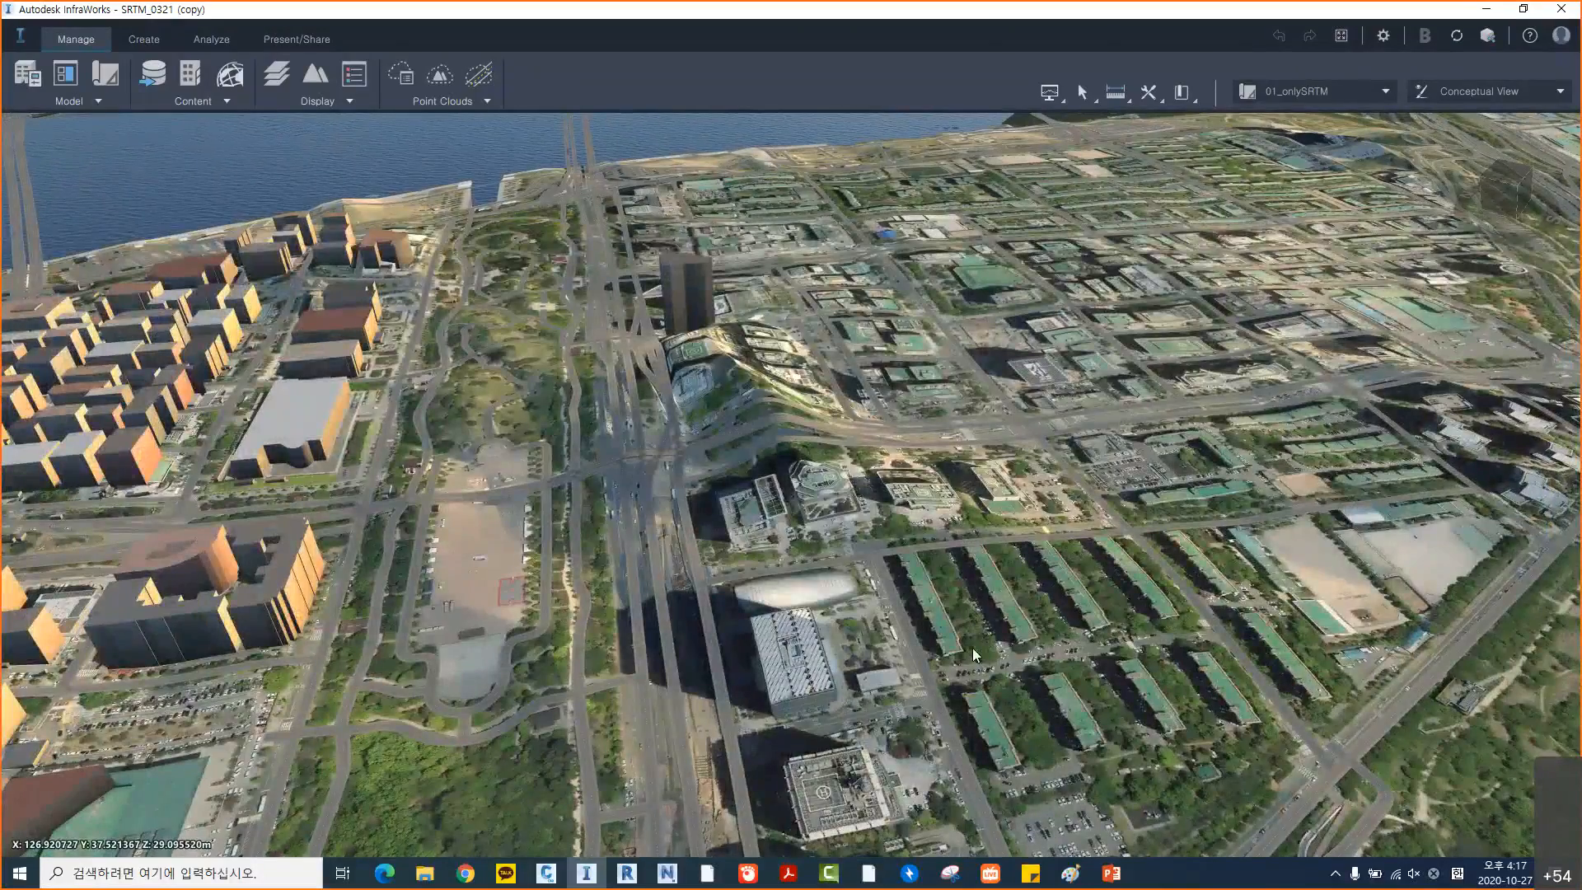
pyautogui.scroll(1, 973, 655)
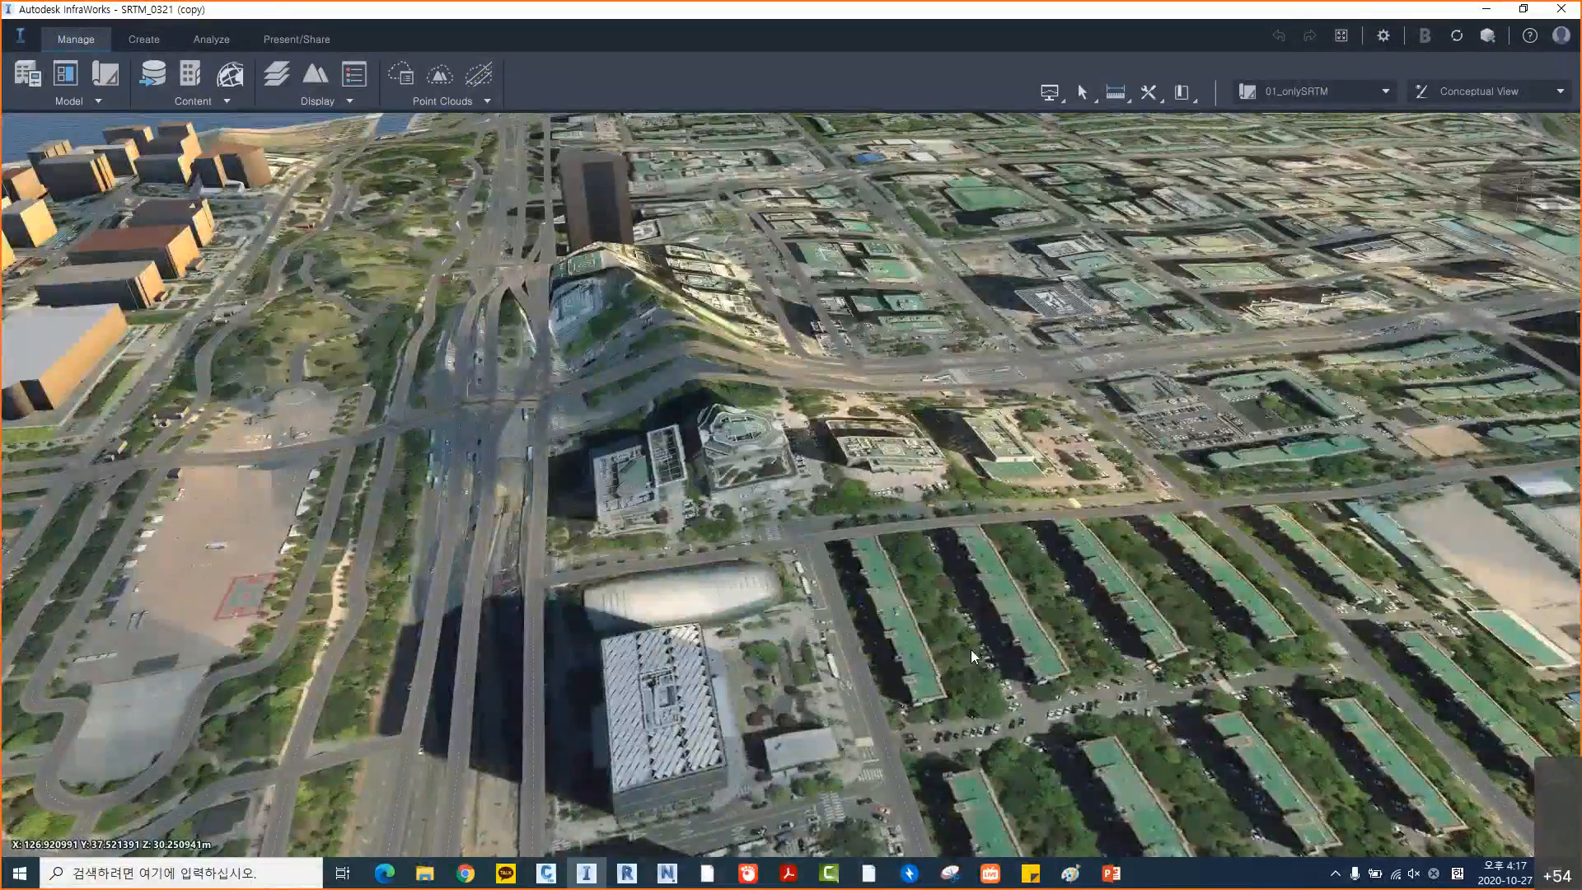
pyautogui.scroll(-3, 970, 649)
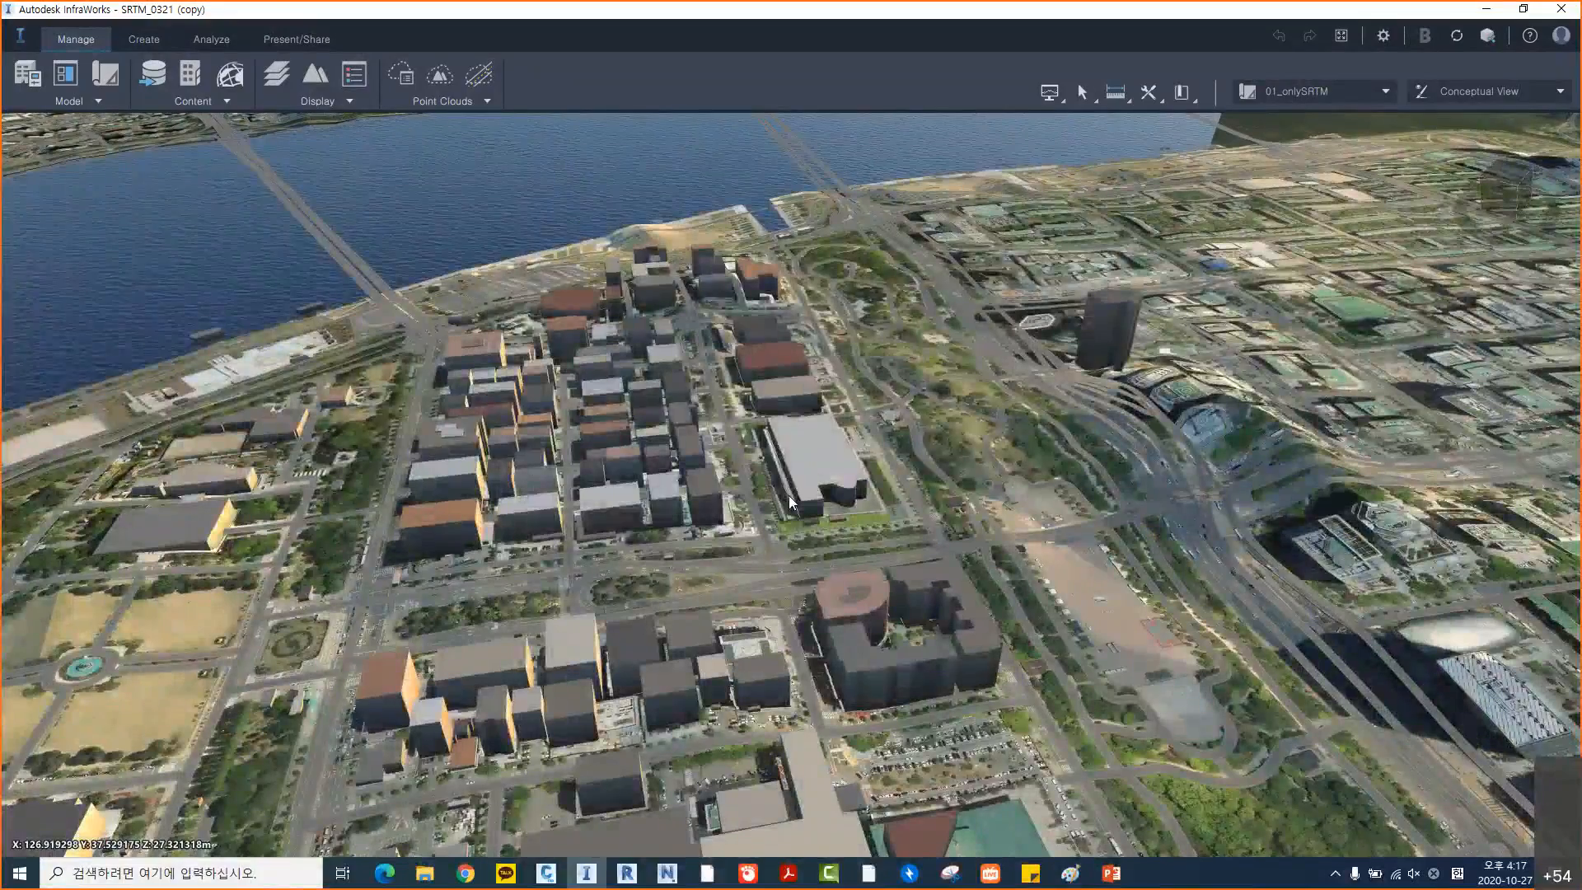
# Examine the full extent of the city model, including the river and bridges, from oblique and overhead angles
pyautogui.scroll(-3, 788, 495)
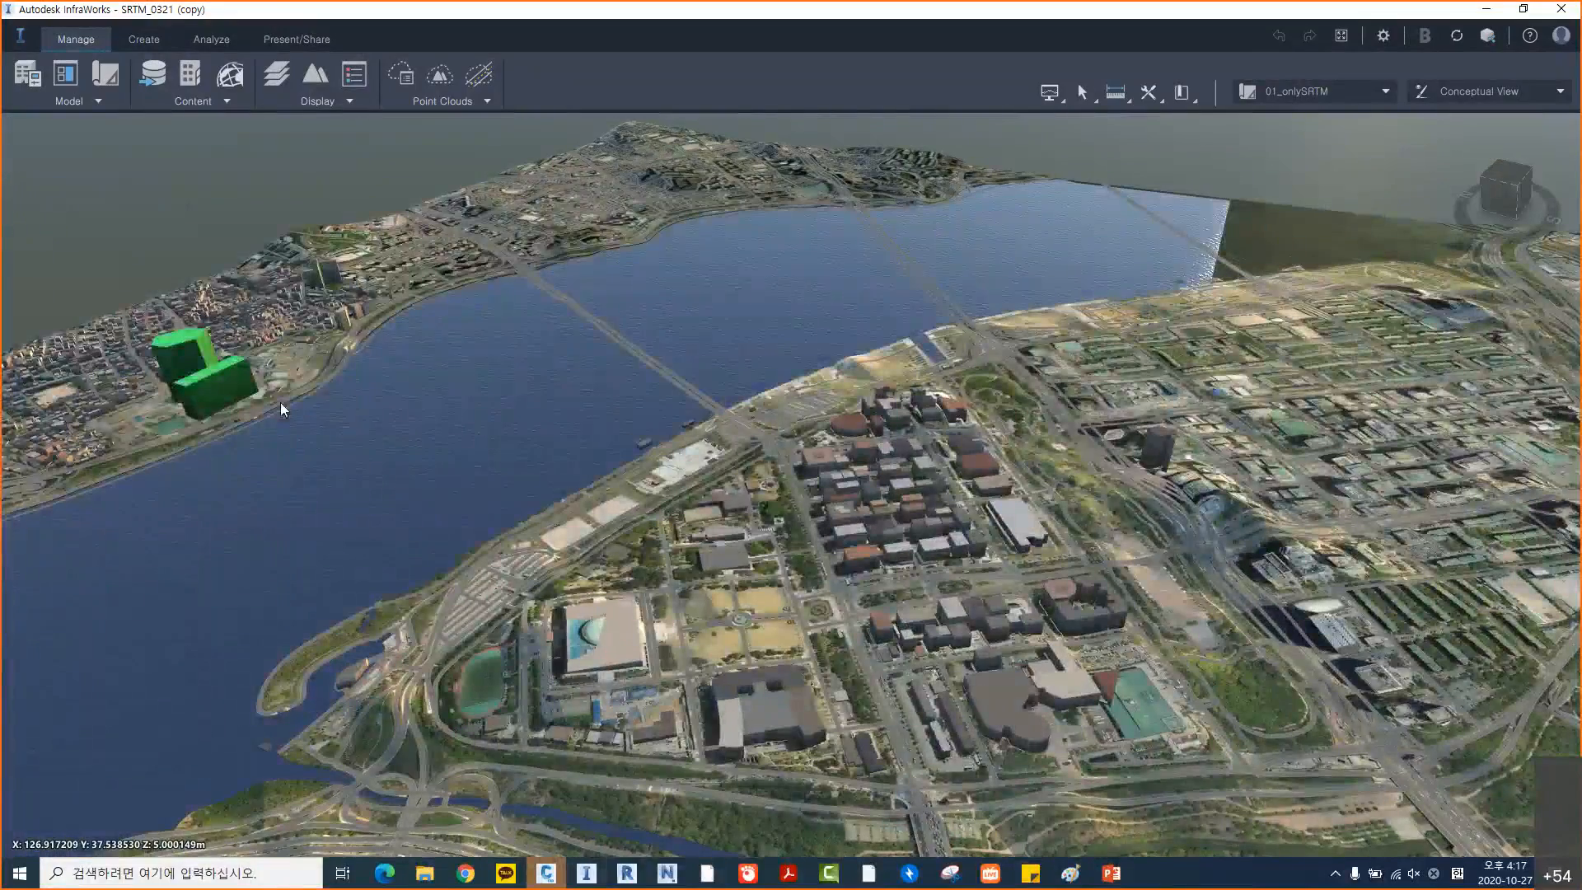
pyautogui.moveTo(947, 502); pyautogui.dragTo(855, 611)
pyautogui.scroll(-1, 873, 612)
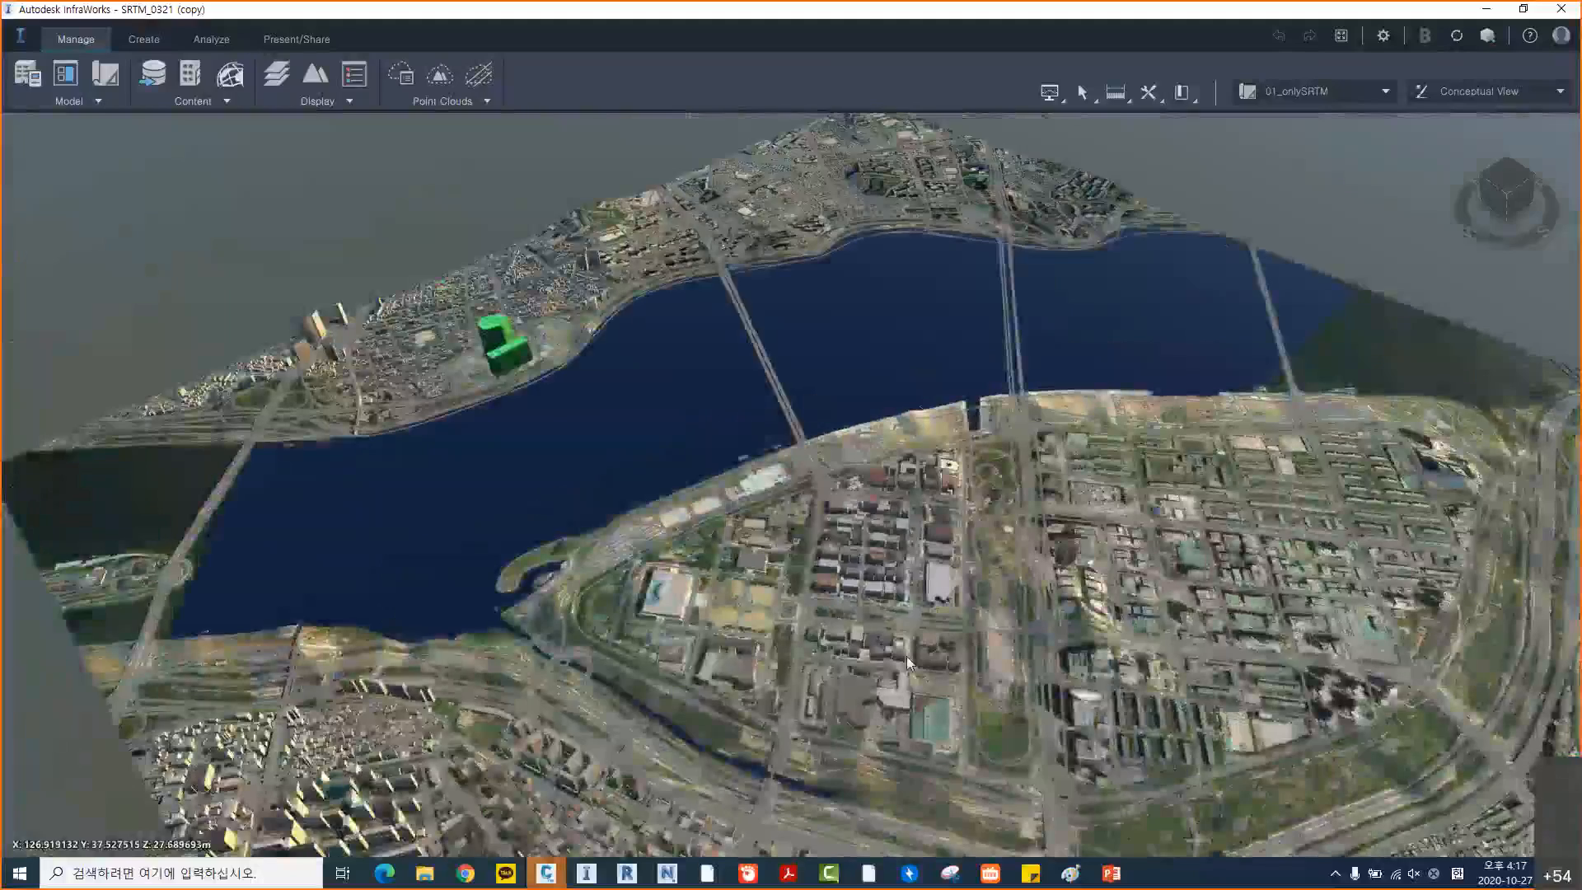
pyautogui.moveTo(944, 503); pyautogui.dragTo(950, 624)
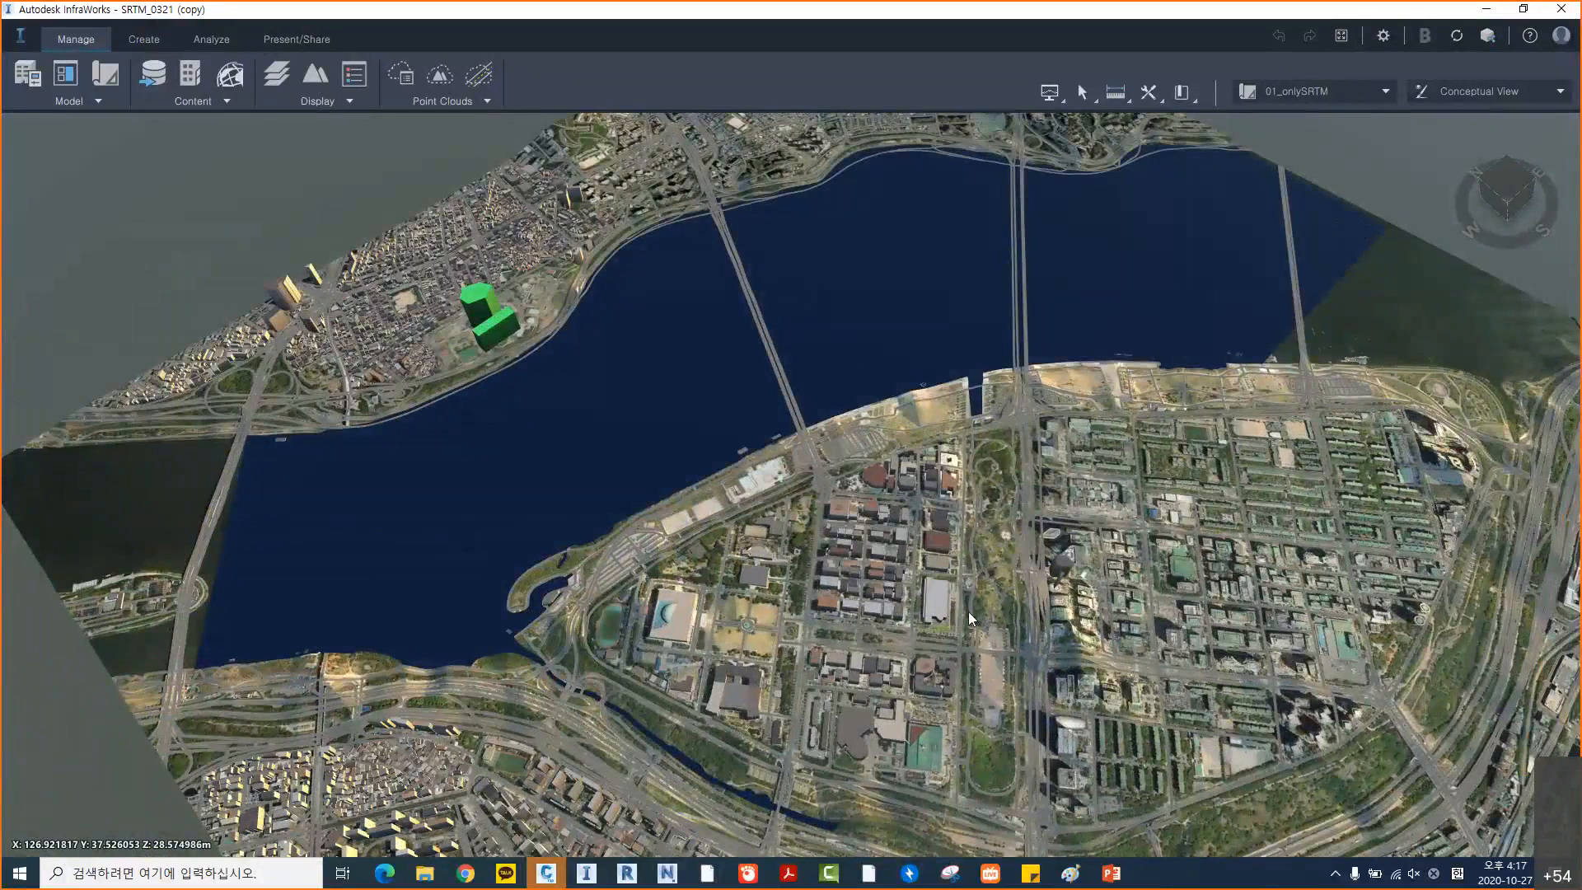
pyautogui.scroll(2, 911, 636)
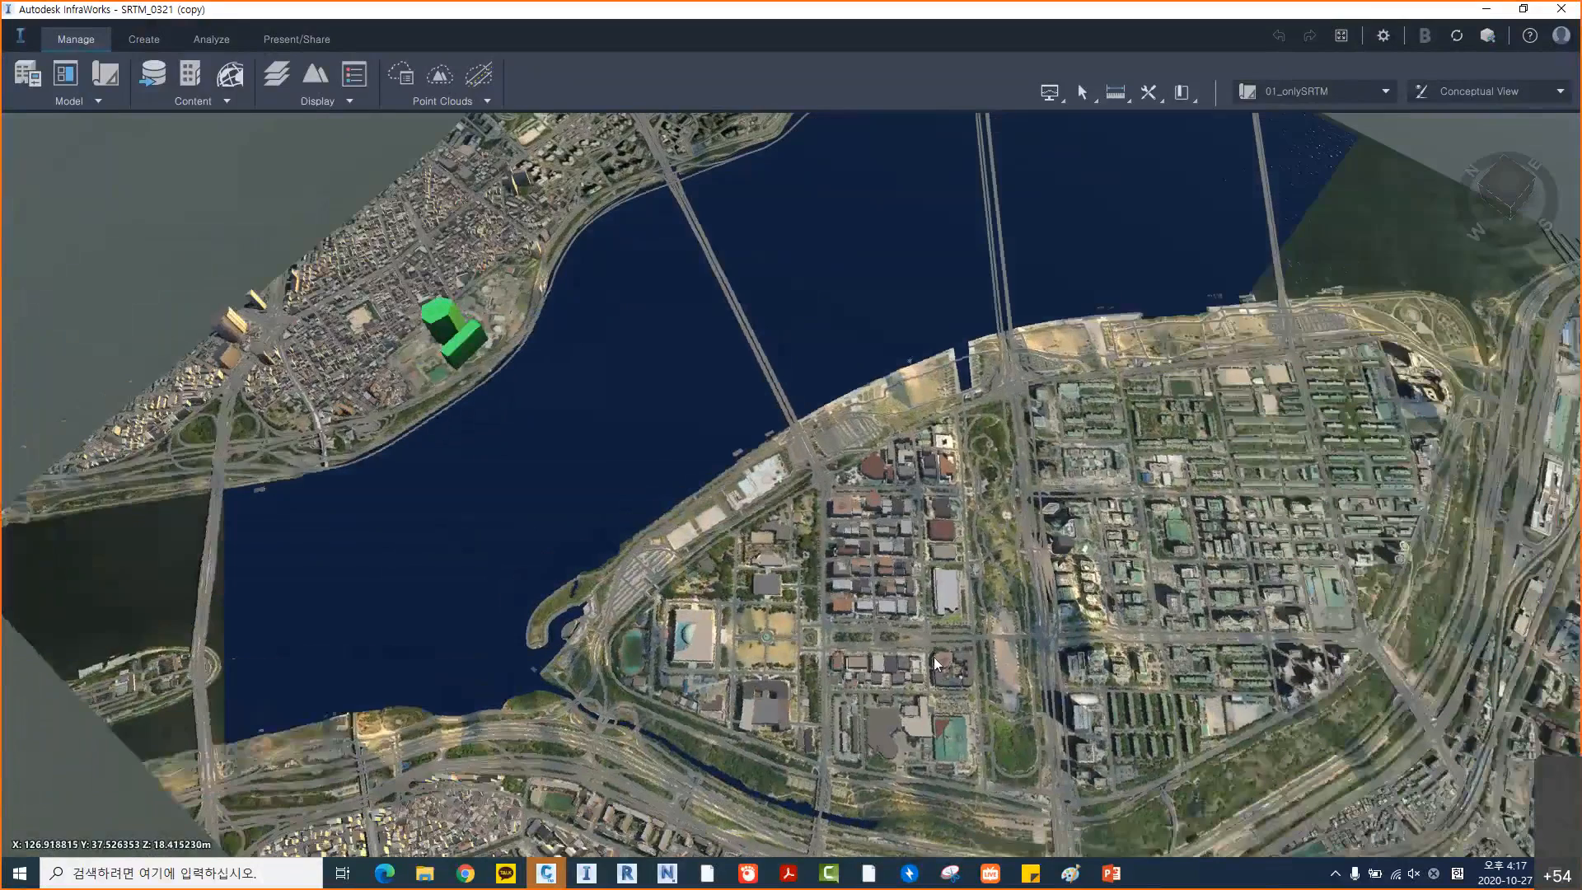
pyautogui.scroll(-3, 898, 590)
pyautogui.moveTo(898, 590)
pyautogui.mouseDown()
pyautogui.moveTo(902, 690)
pyautogui.moveTo(887, 611)
pyautogui.mouseUp()
pyautogui.moveTo(886, 611); pyautogui.dragTo(848, 631, button='middle')
pyautogui.moveTo(848, 631); pyautogui.dragTo(770, 447)
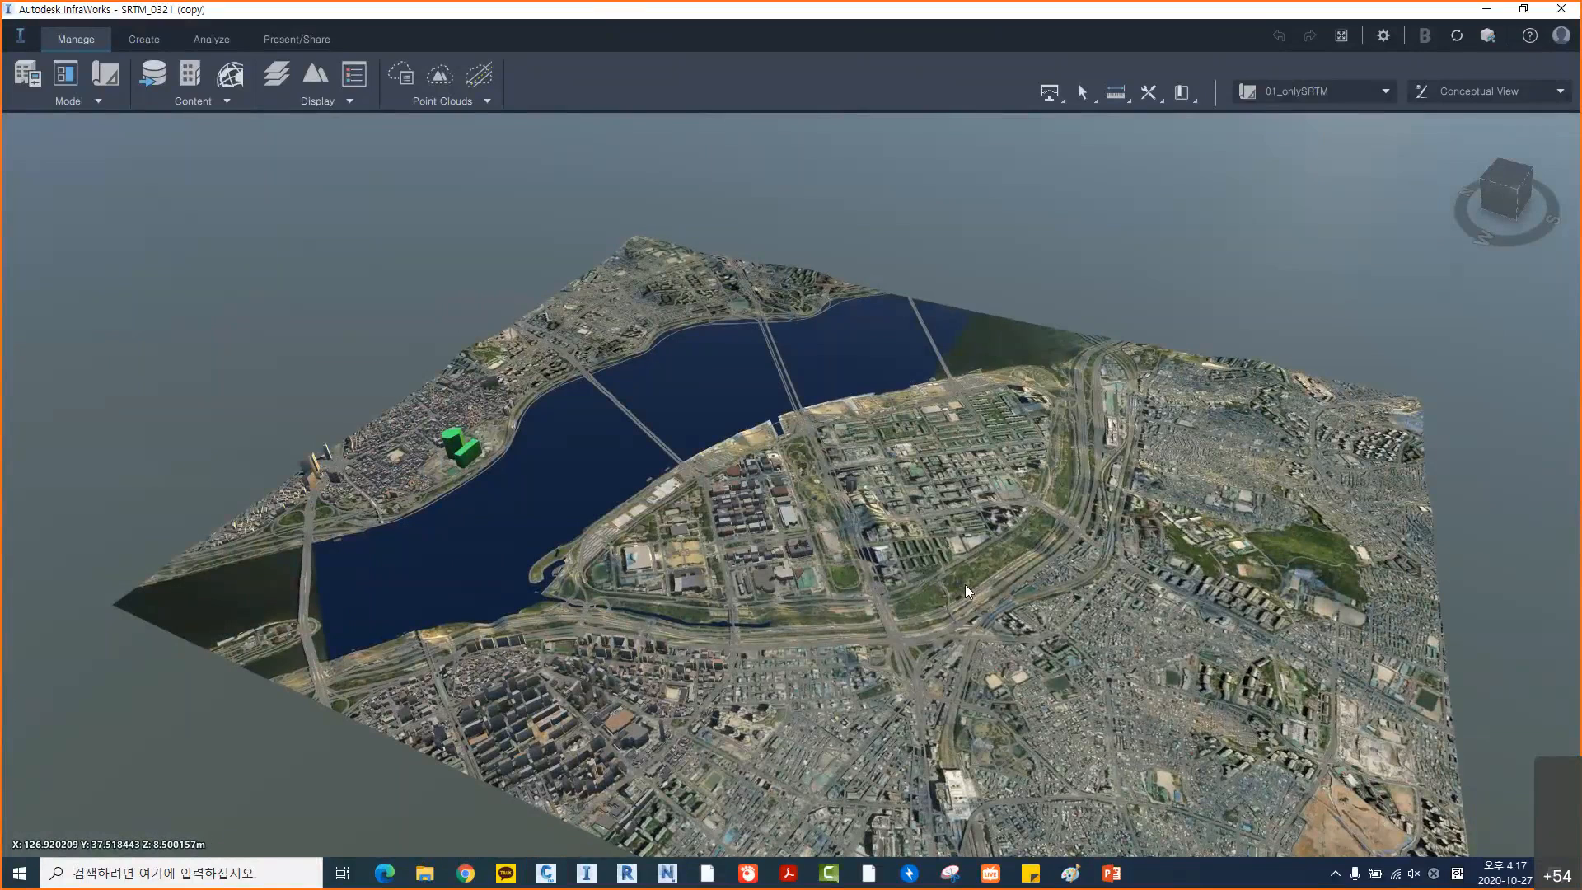
pyautogui.moveTo(973, 585); pyautogui.dragTo(827, 436)
# Review the model's IMX export settings and close them without exporting
pyautogui.click(297, 39)
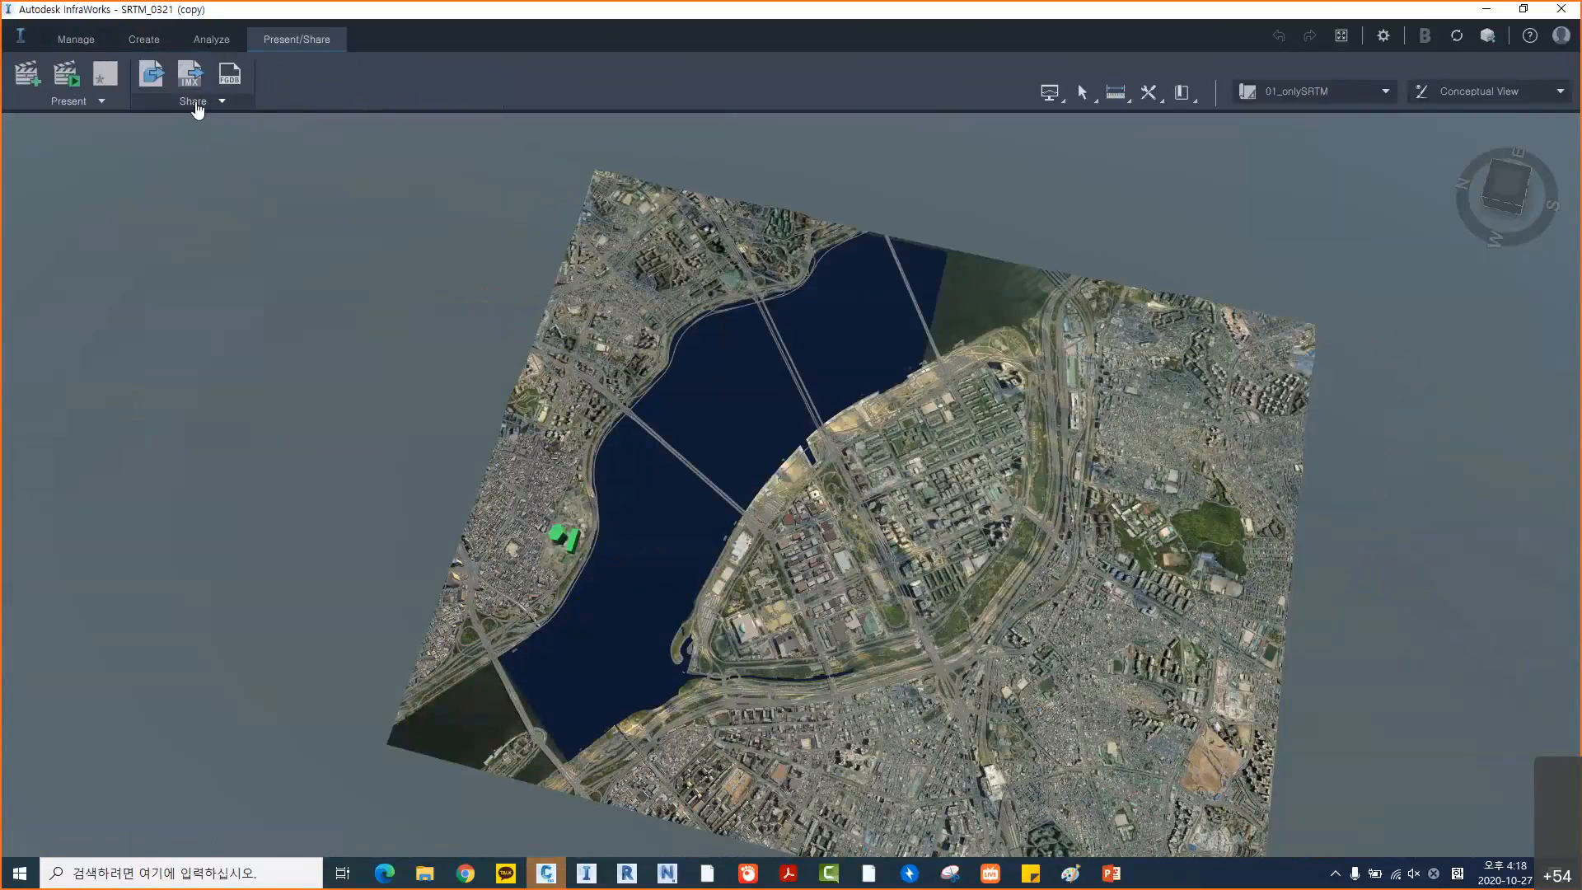
pyautogui.click(195, 102)
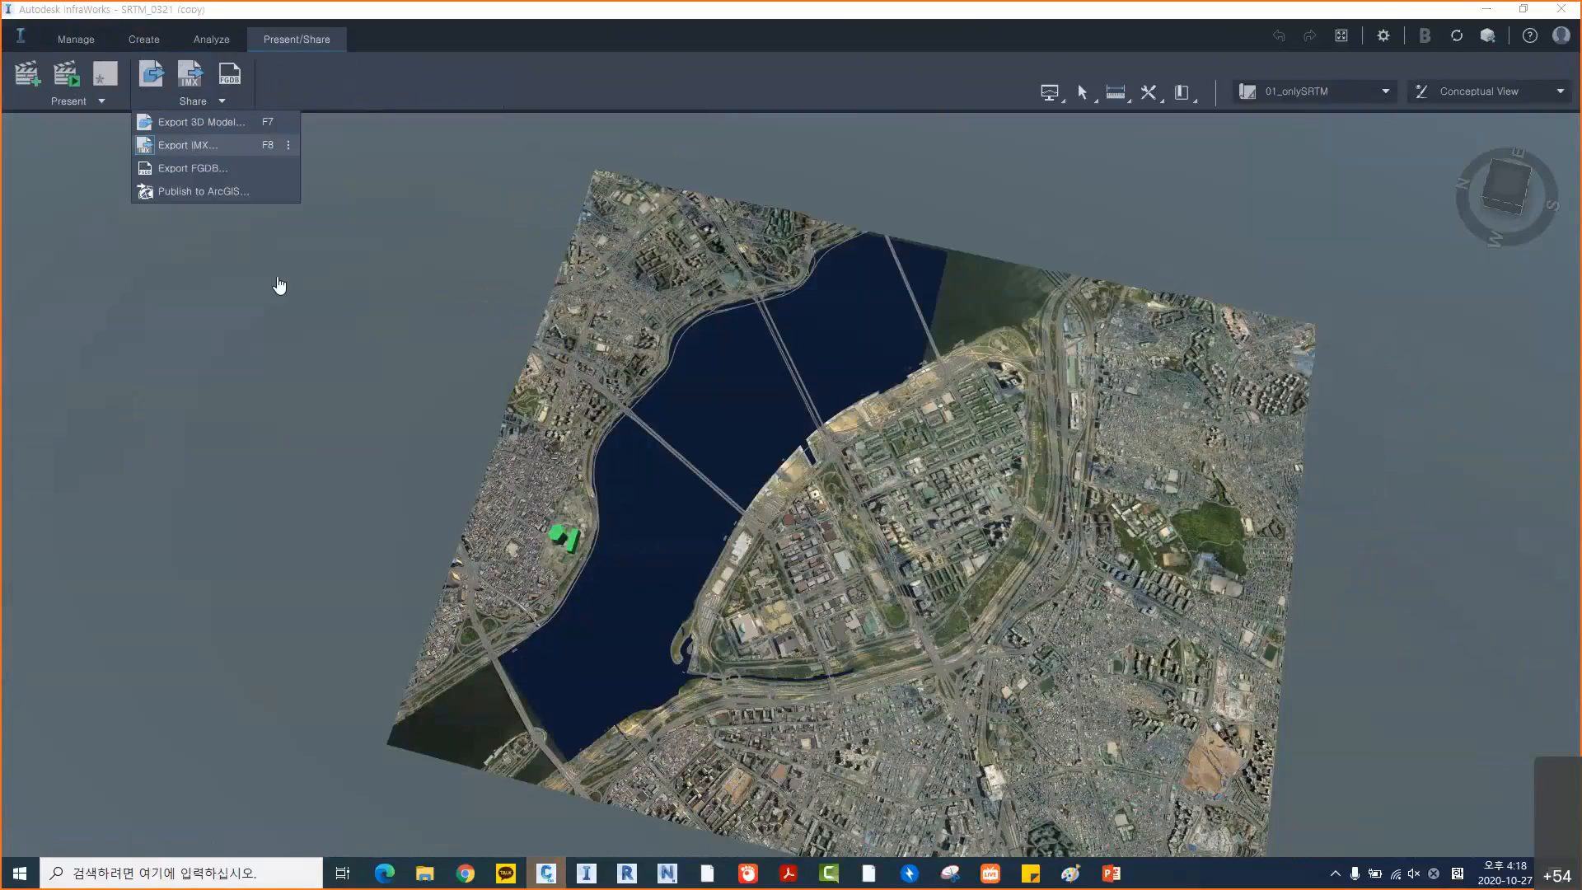
pyautogui.press('F8')
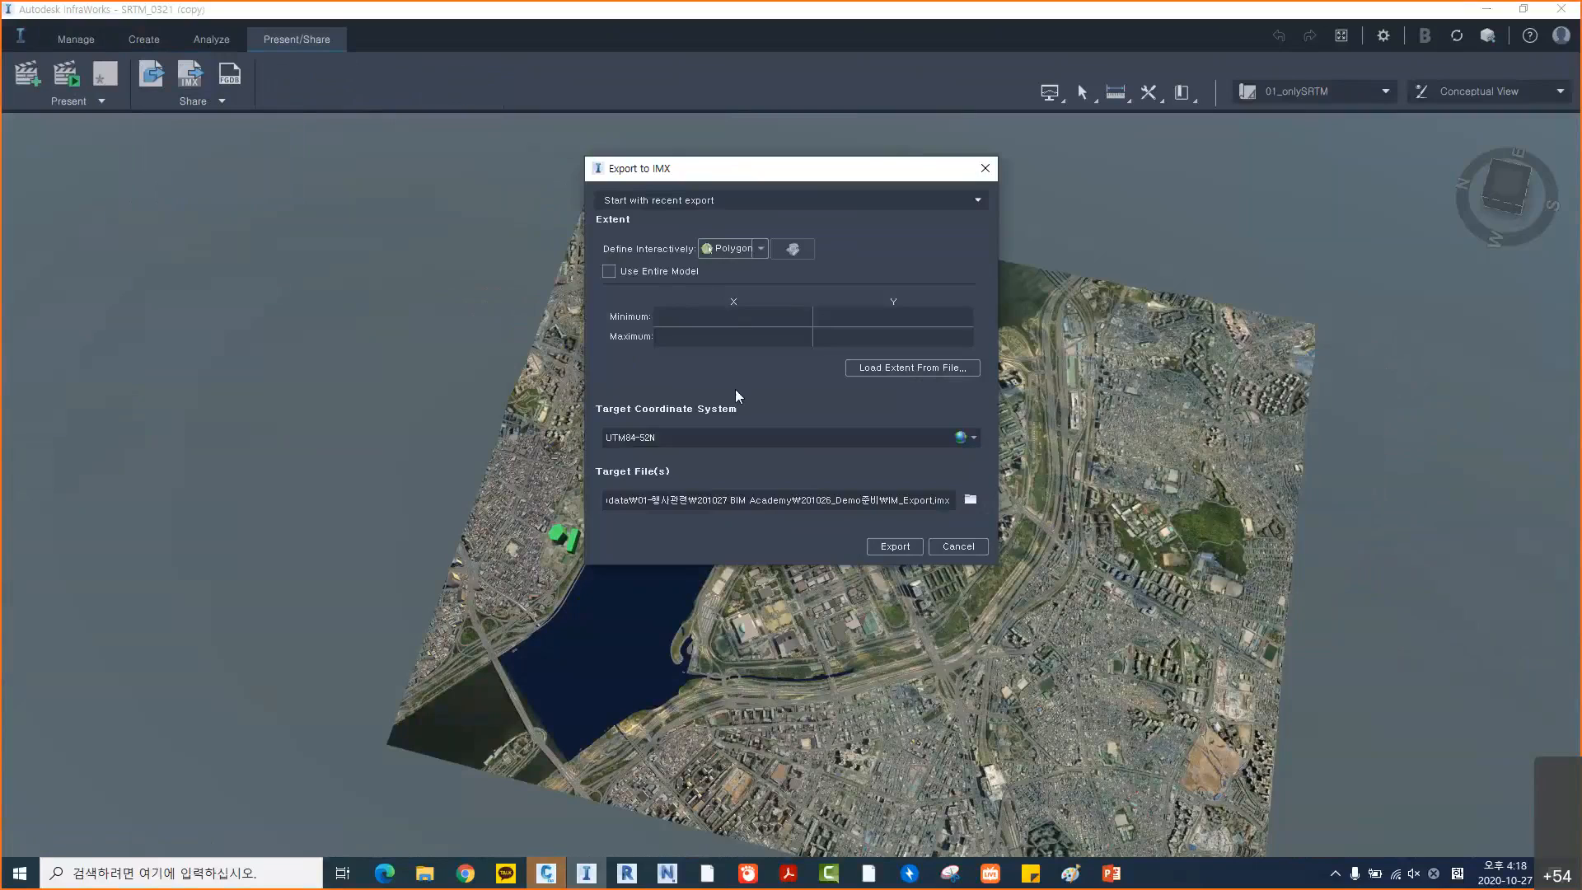
pyautogui.click(959, 547)
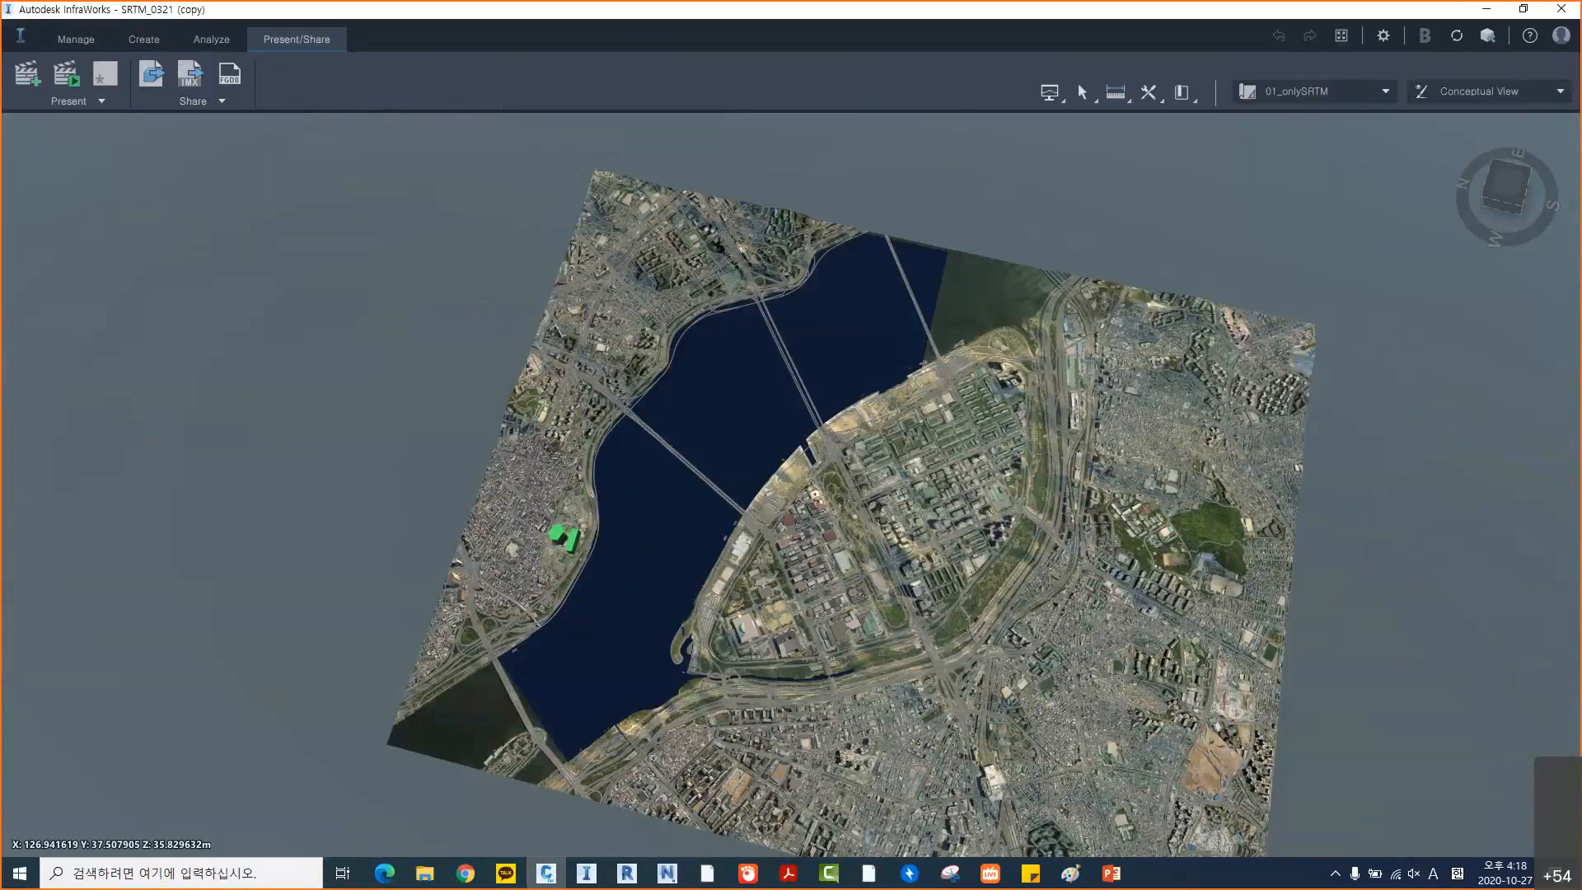
# Switch to Civil 3D and start opening an InfraWorks model in Drawing1
pyautogui.hotkey('alt', 'Tab')
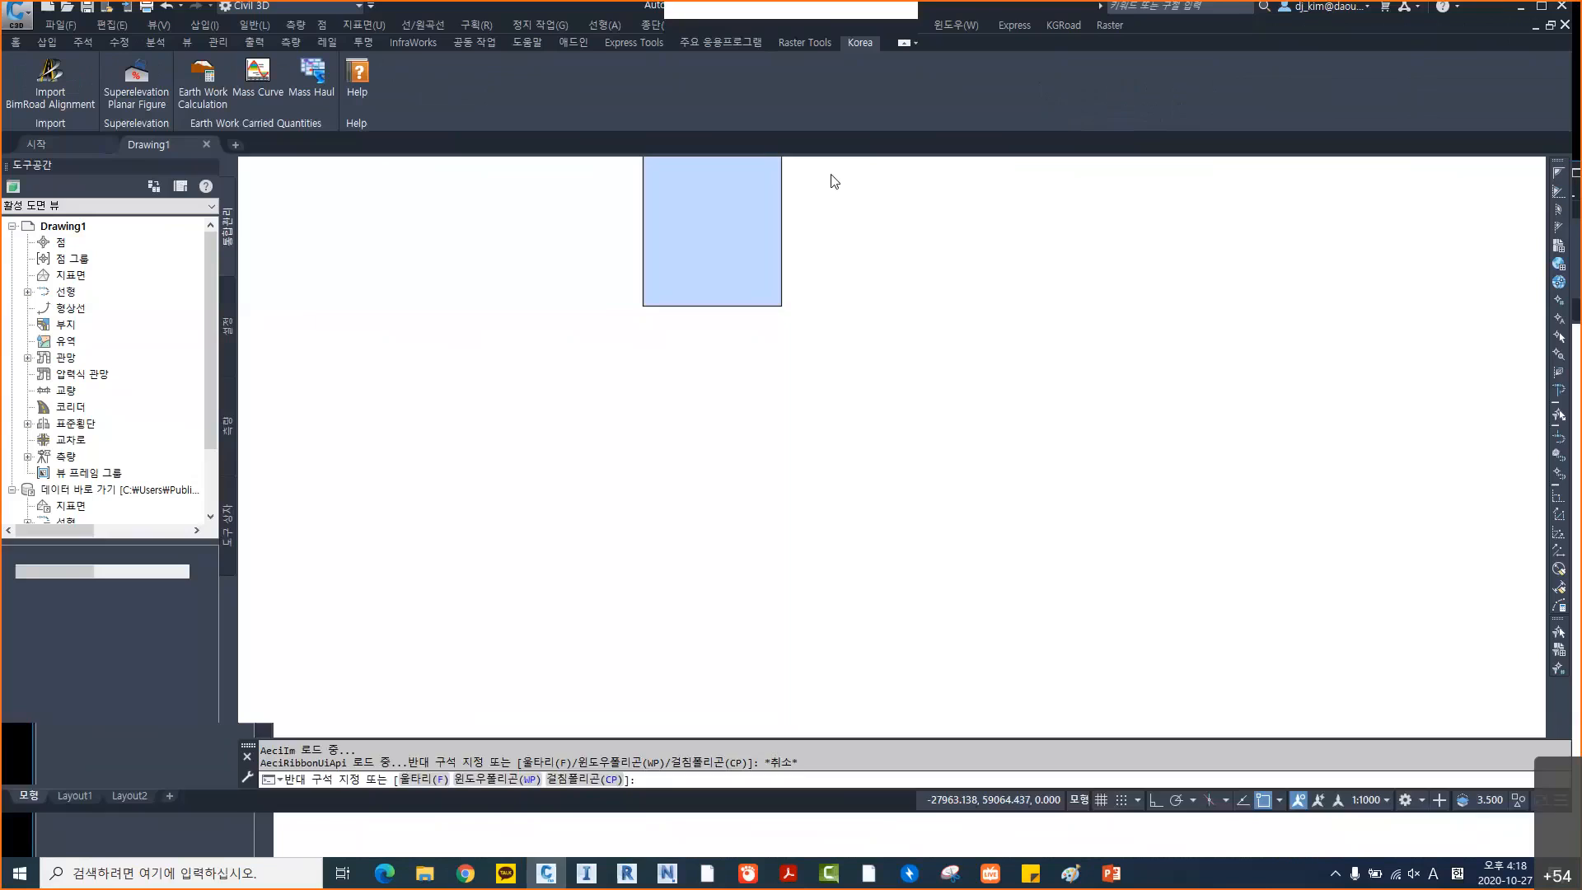
pyautogui.click(717, 282)
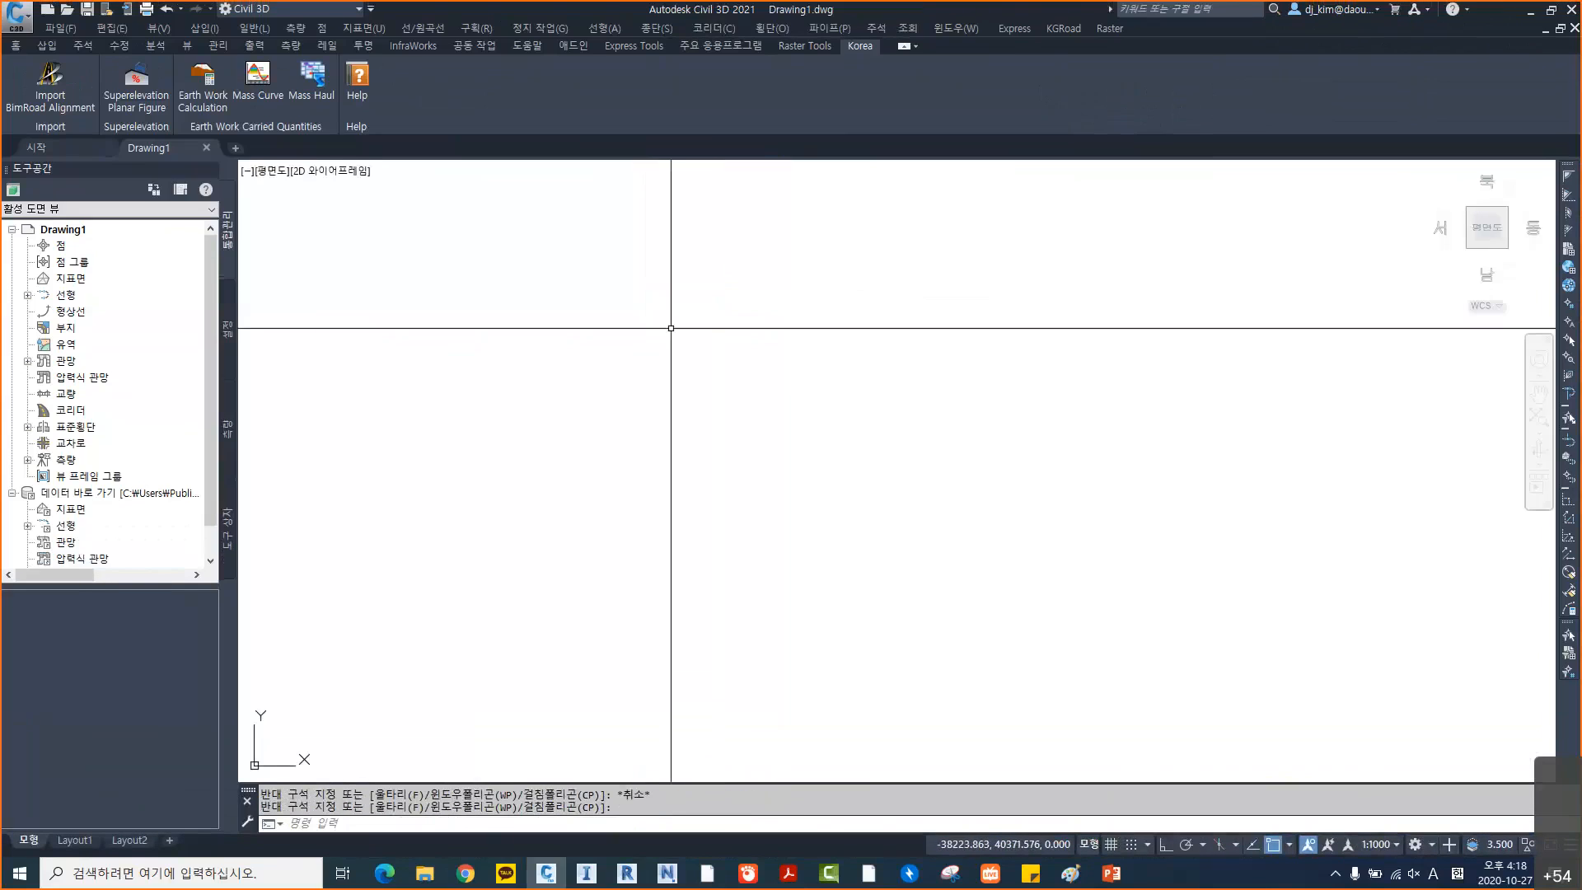
pyautogui.click(47, 46)
pyautogui.click(314, 101)
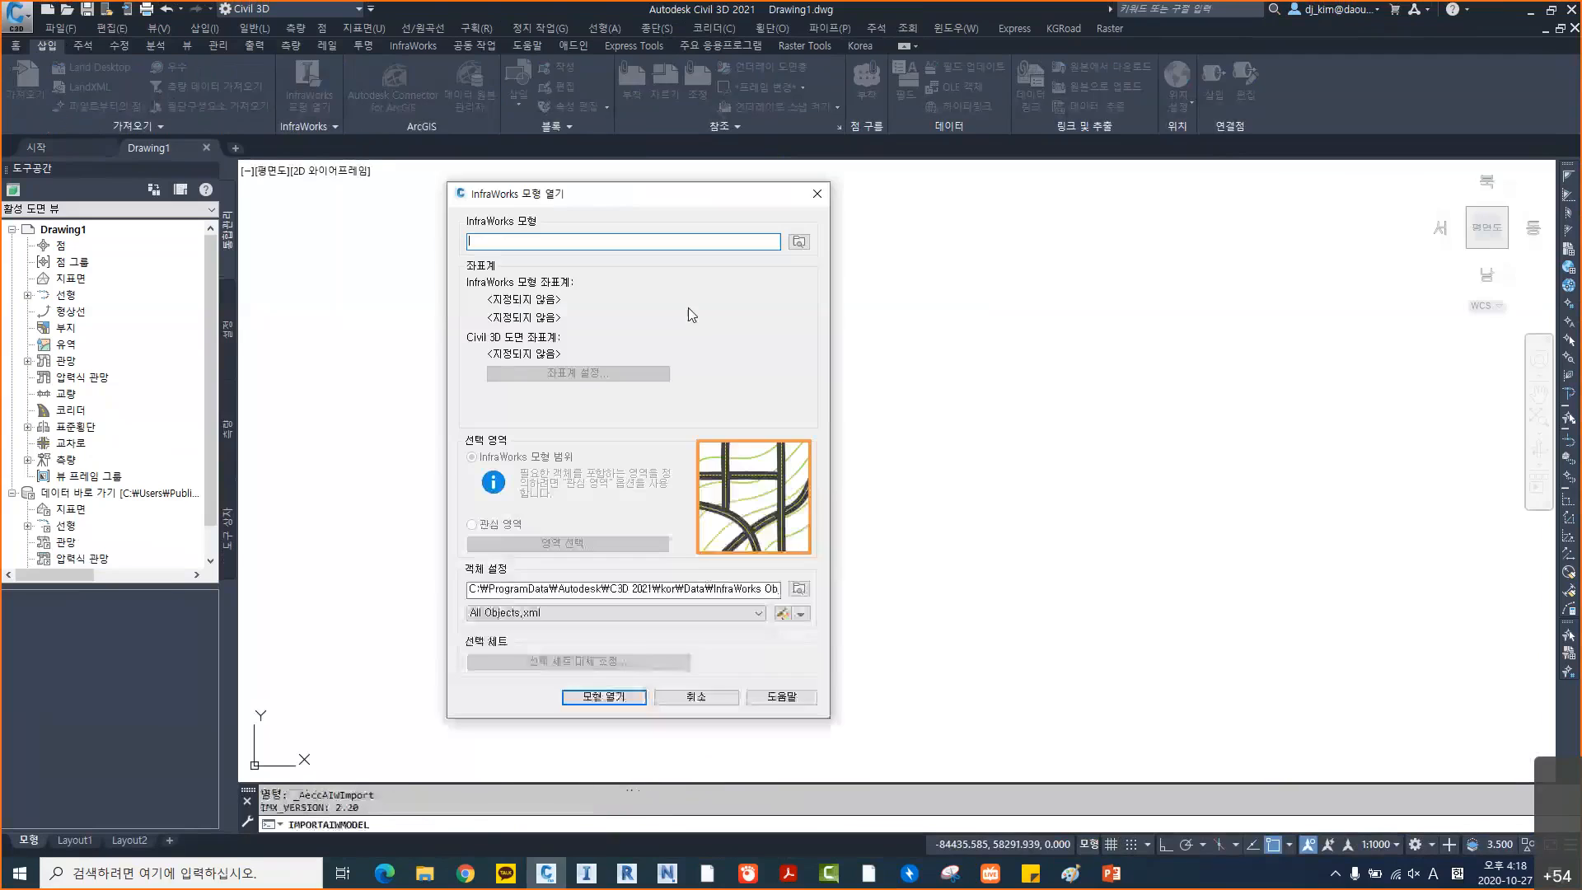
# Check which file types can be chosen when browsing for the InfraWorks model
pyautogui.click(798, 241)
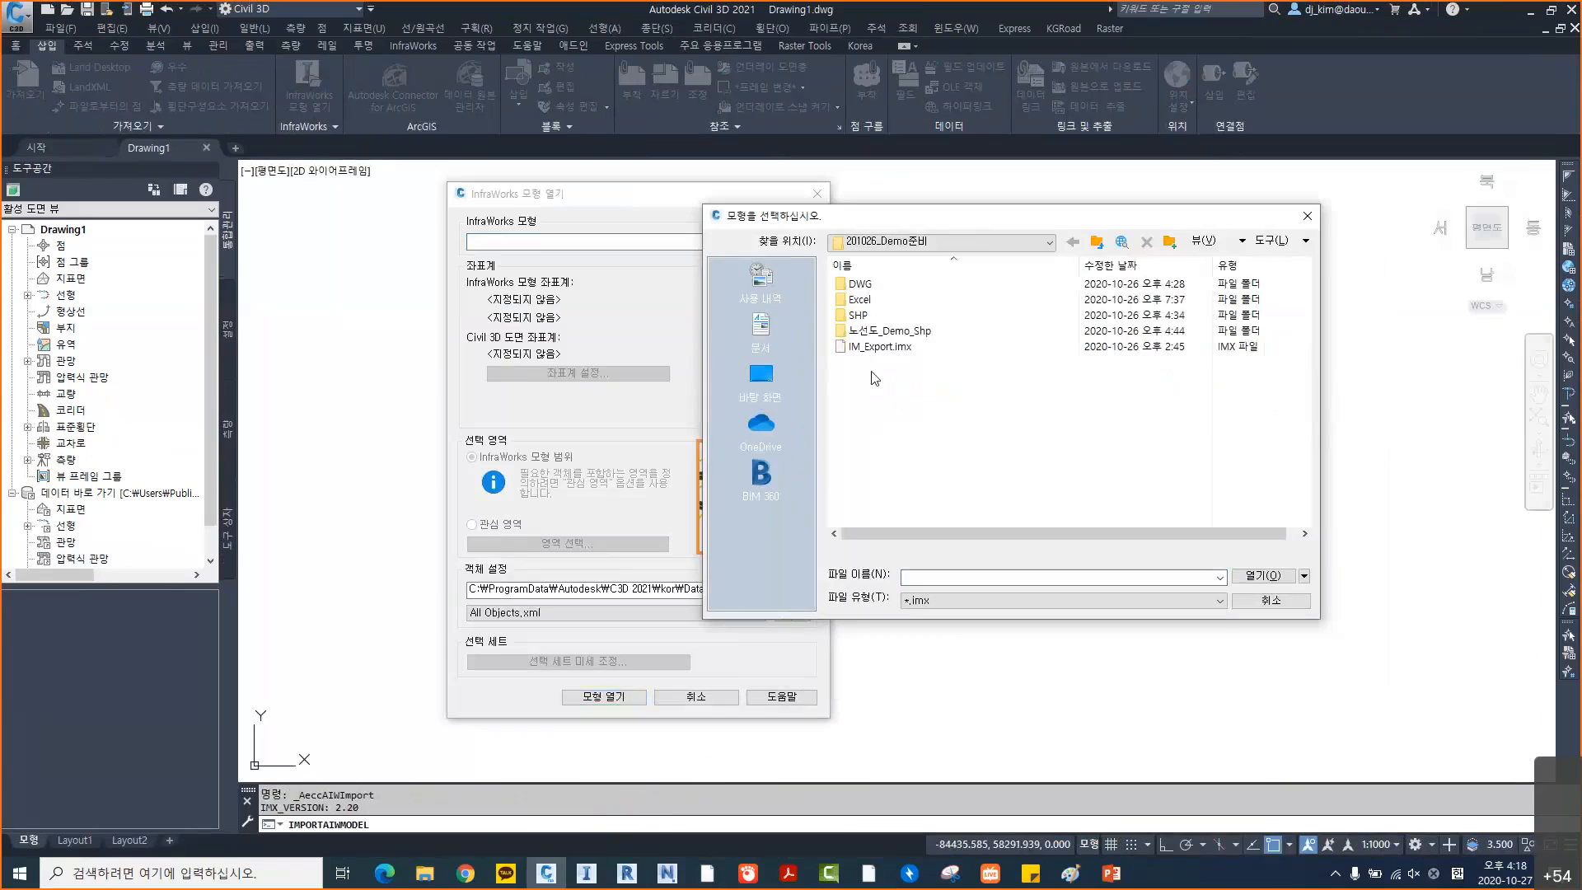
pyautogui.click(928, 600)
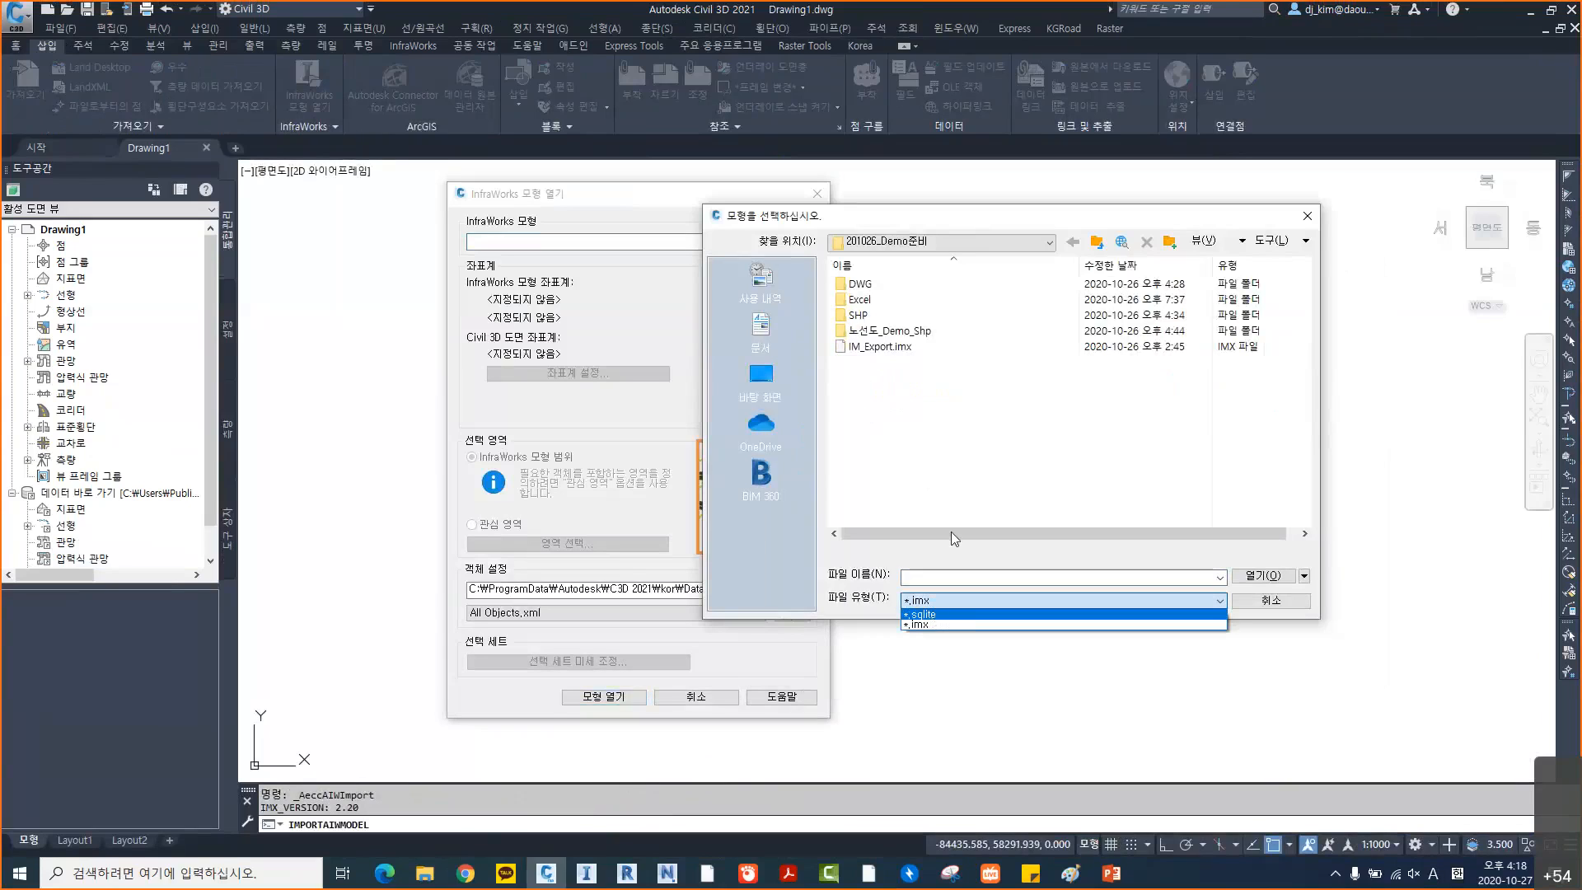
pyautogui.click(943, 463)
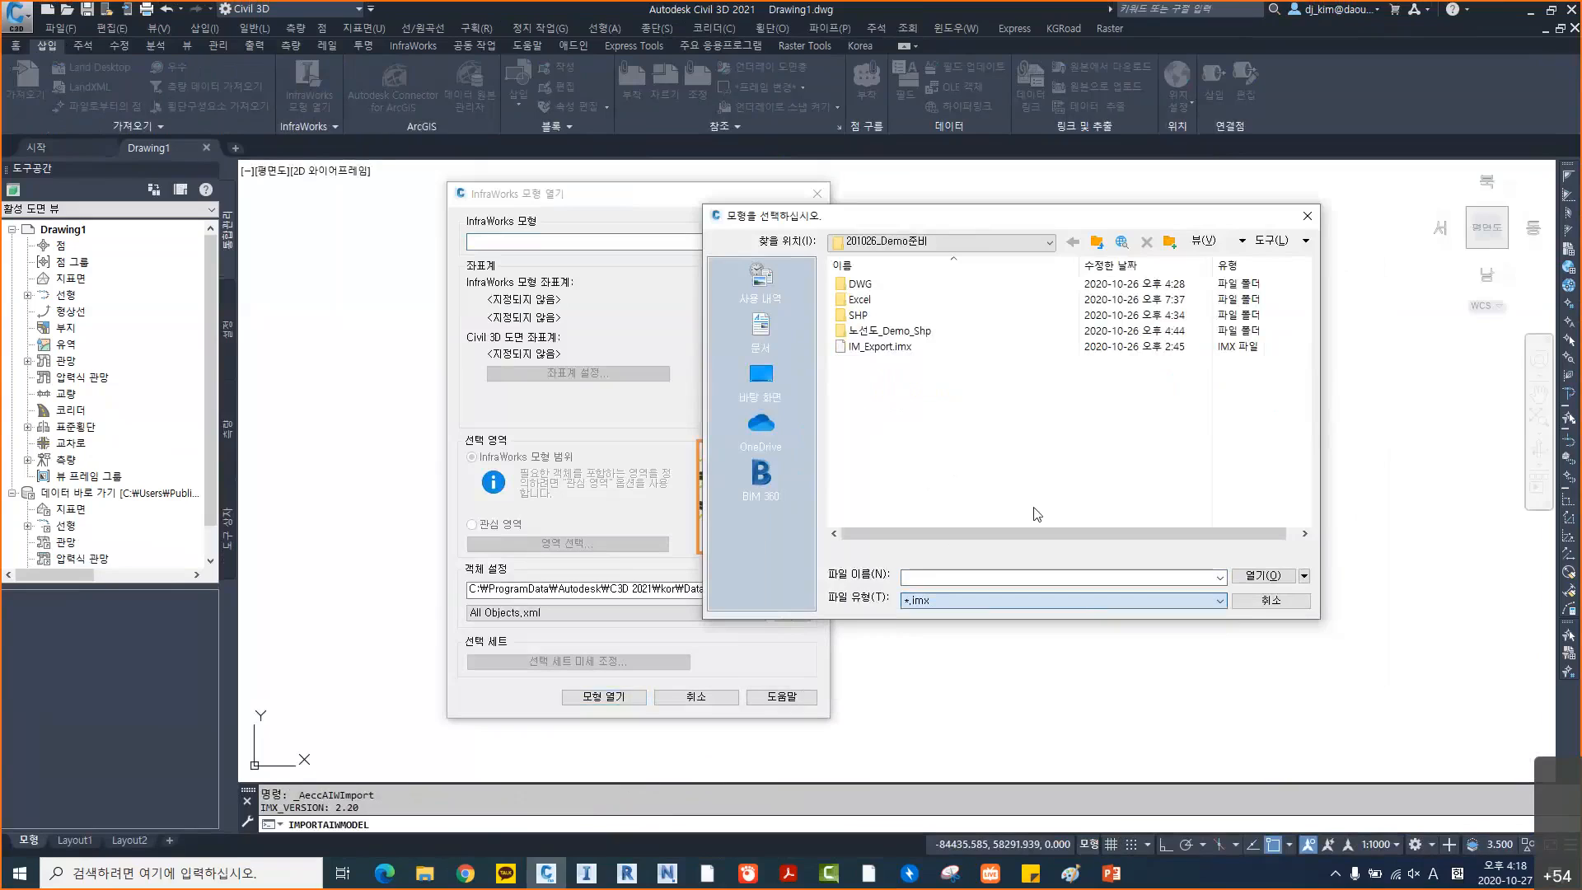
pyautogui.click(1259, 608)
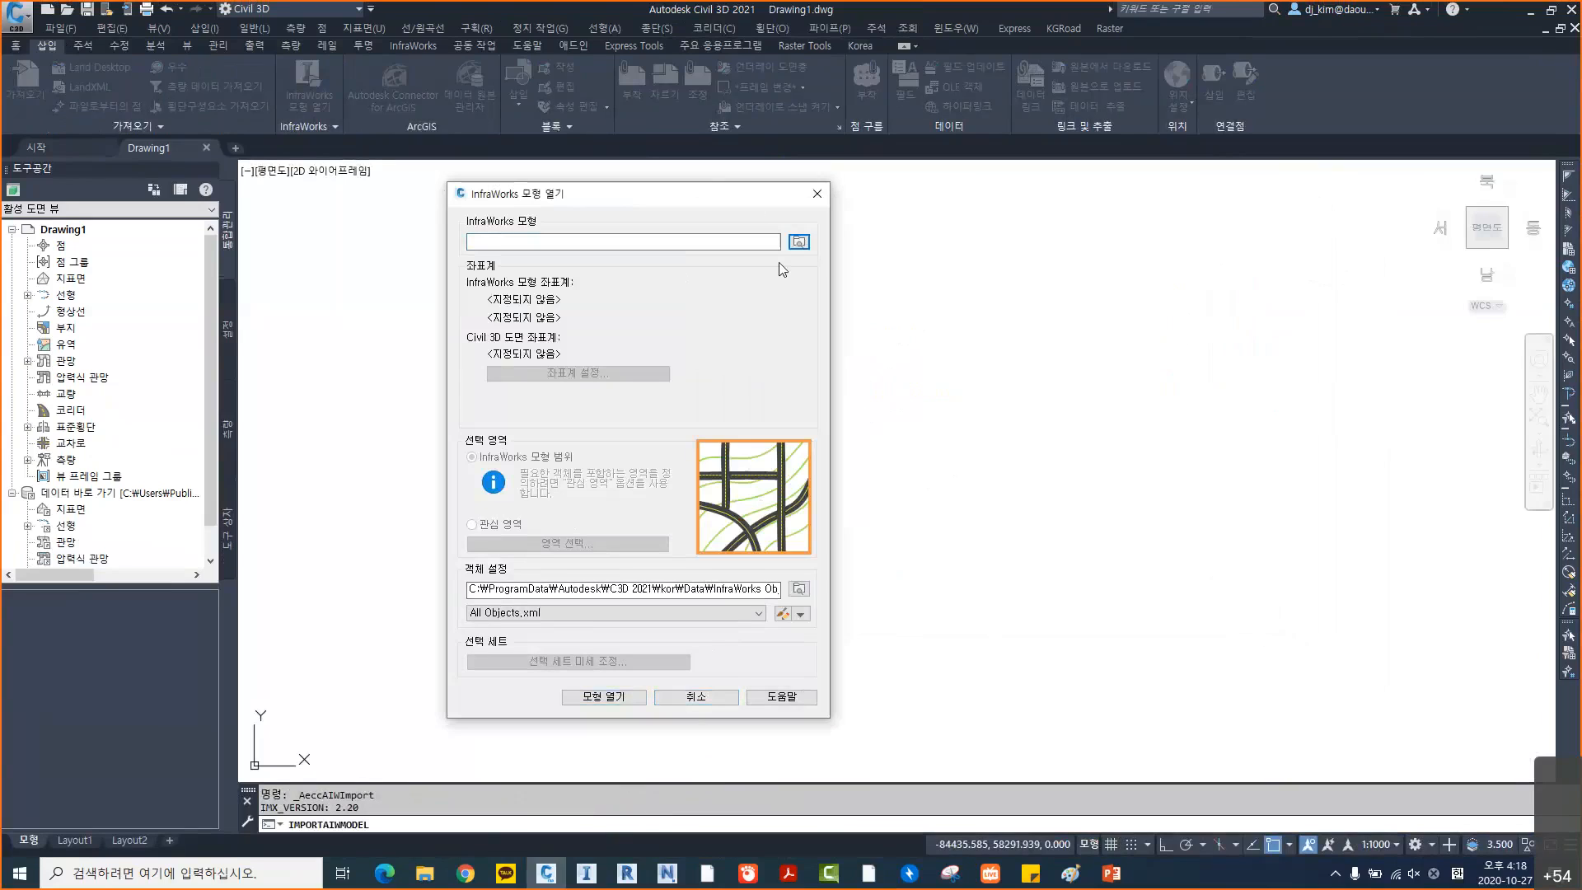
# Select IM_Export.imx in the 201026_Demo준비 folder and inspect its file properties
pyautogui.click(799, 243)
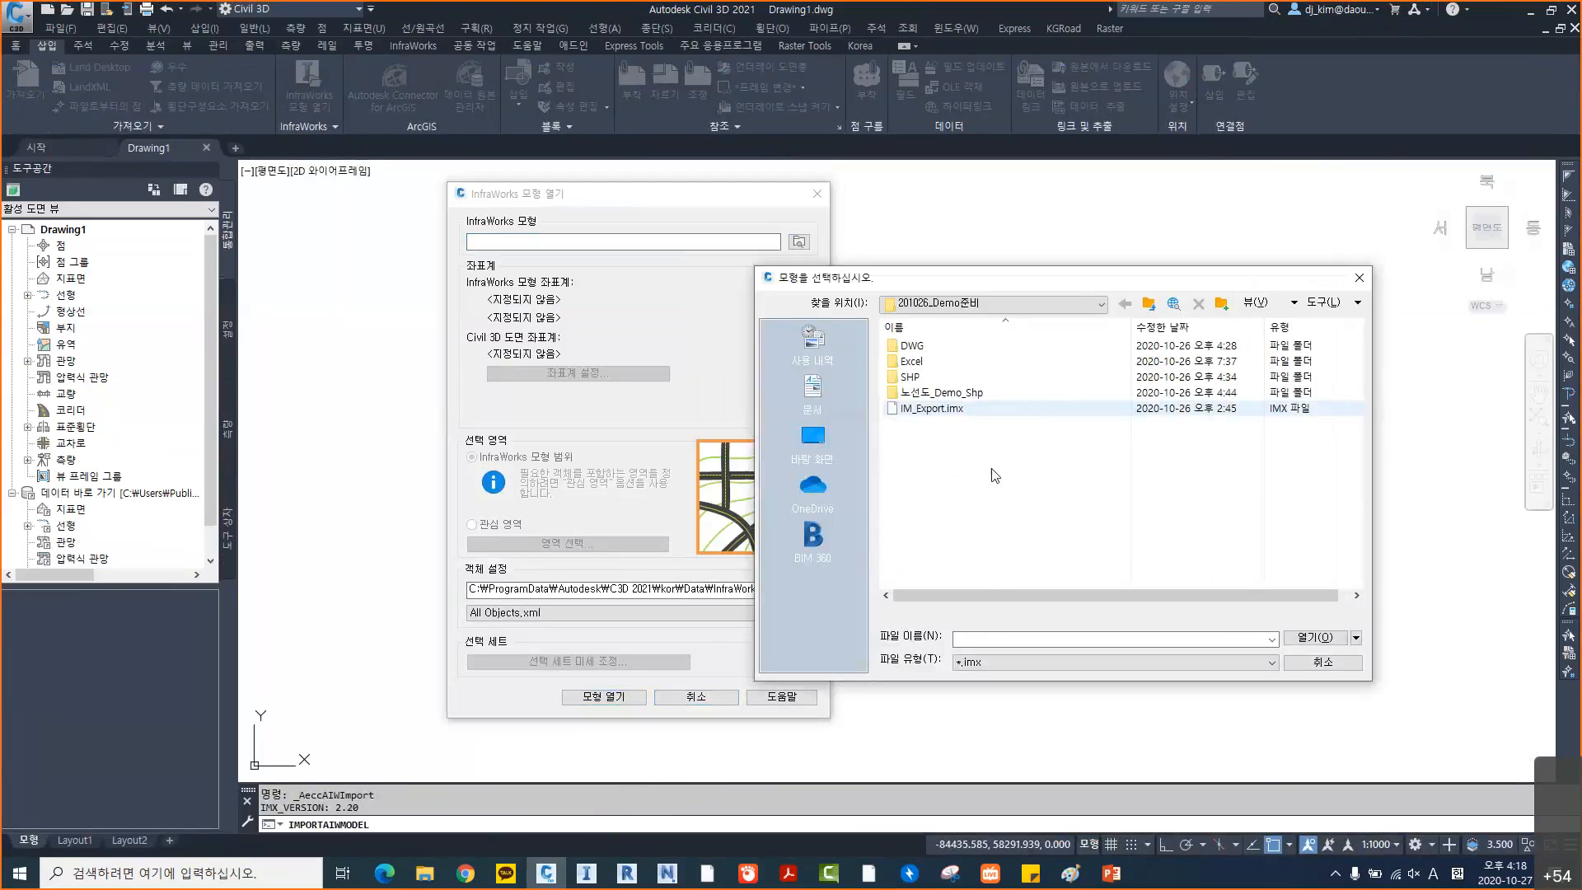
pyautogui.moveTo(986, 591); pyautogui.dragTo(1190, 595)
pyautogui.doubleClick(943, 410)
pyautogui.rightClick(939, 412)
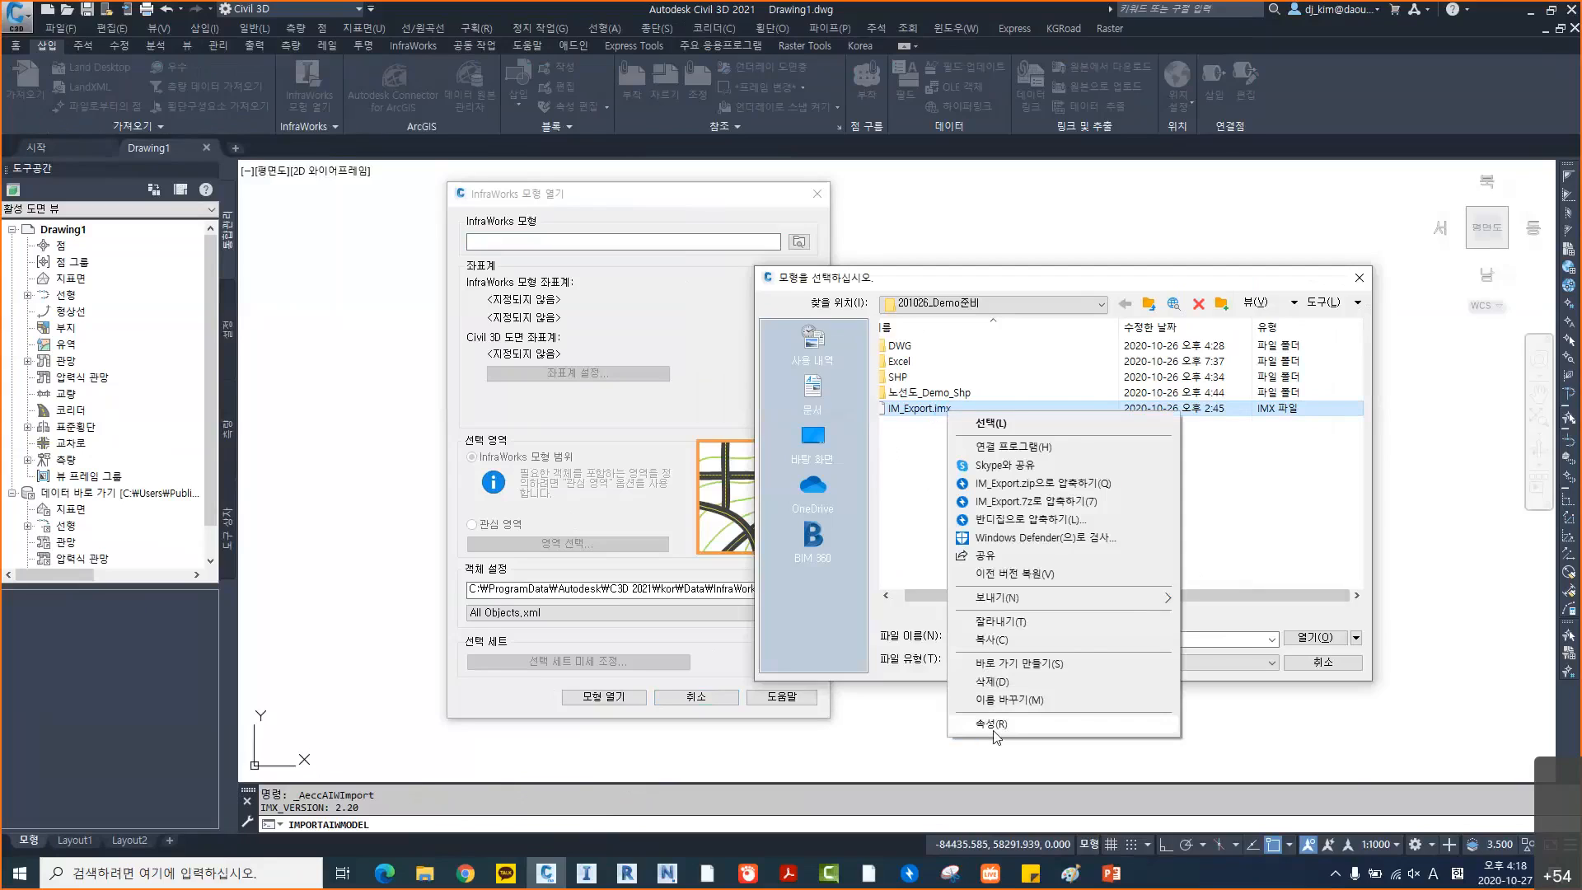
pyautogui.click(987, 728)
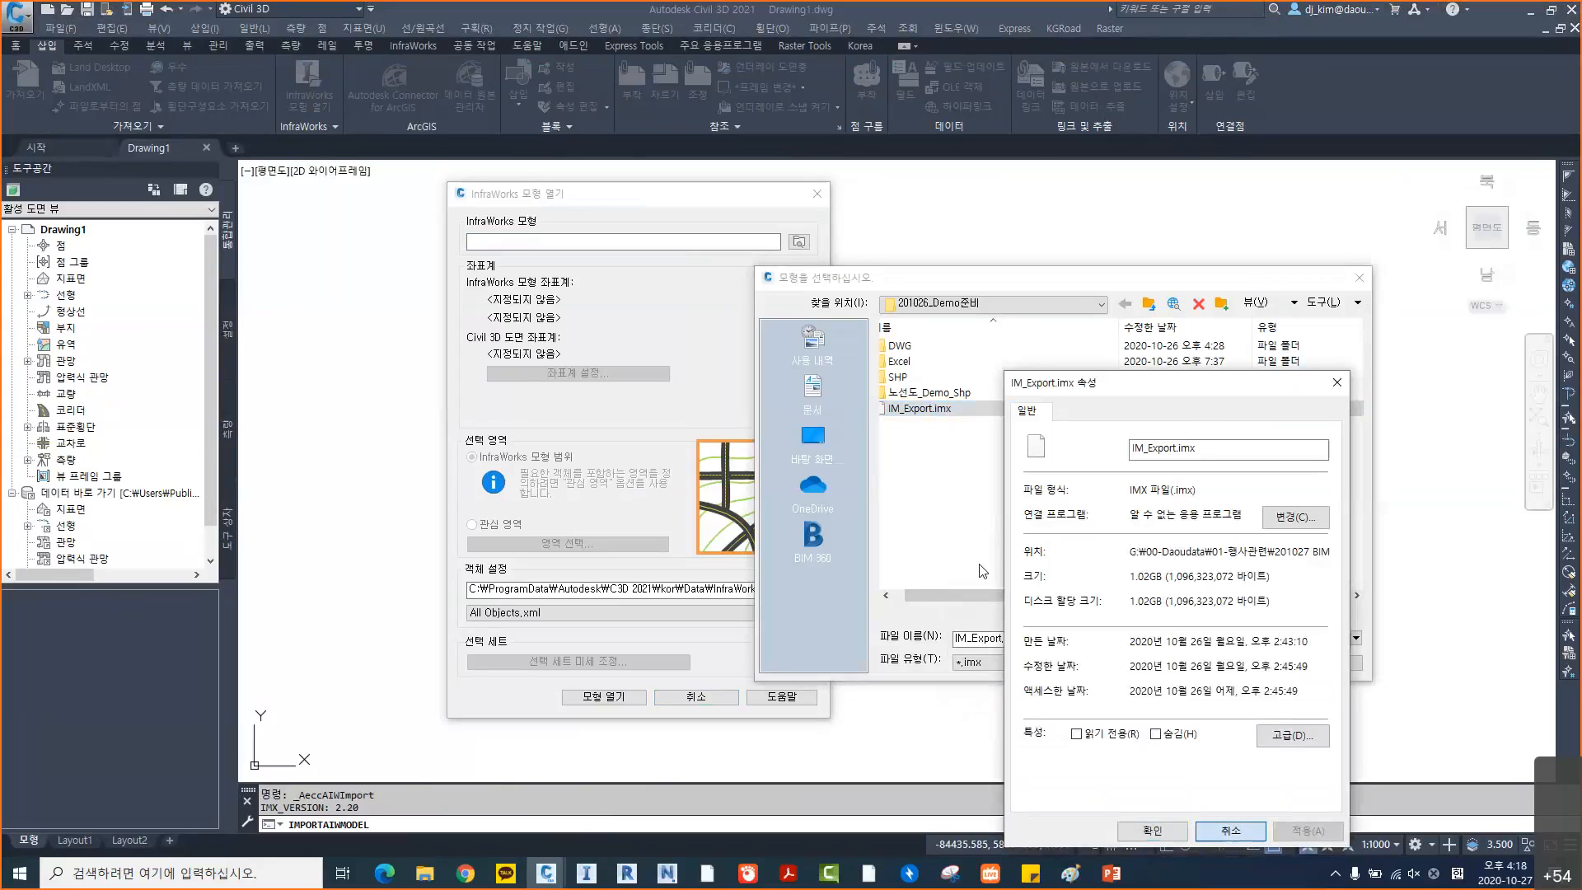
pyautogui.click(1152, 830)
# Load IM_Export.imx as the InfraWorks model and set the drawing's coordinate system to UTM84-52N
pyautogui.click(1314, 637)
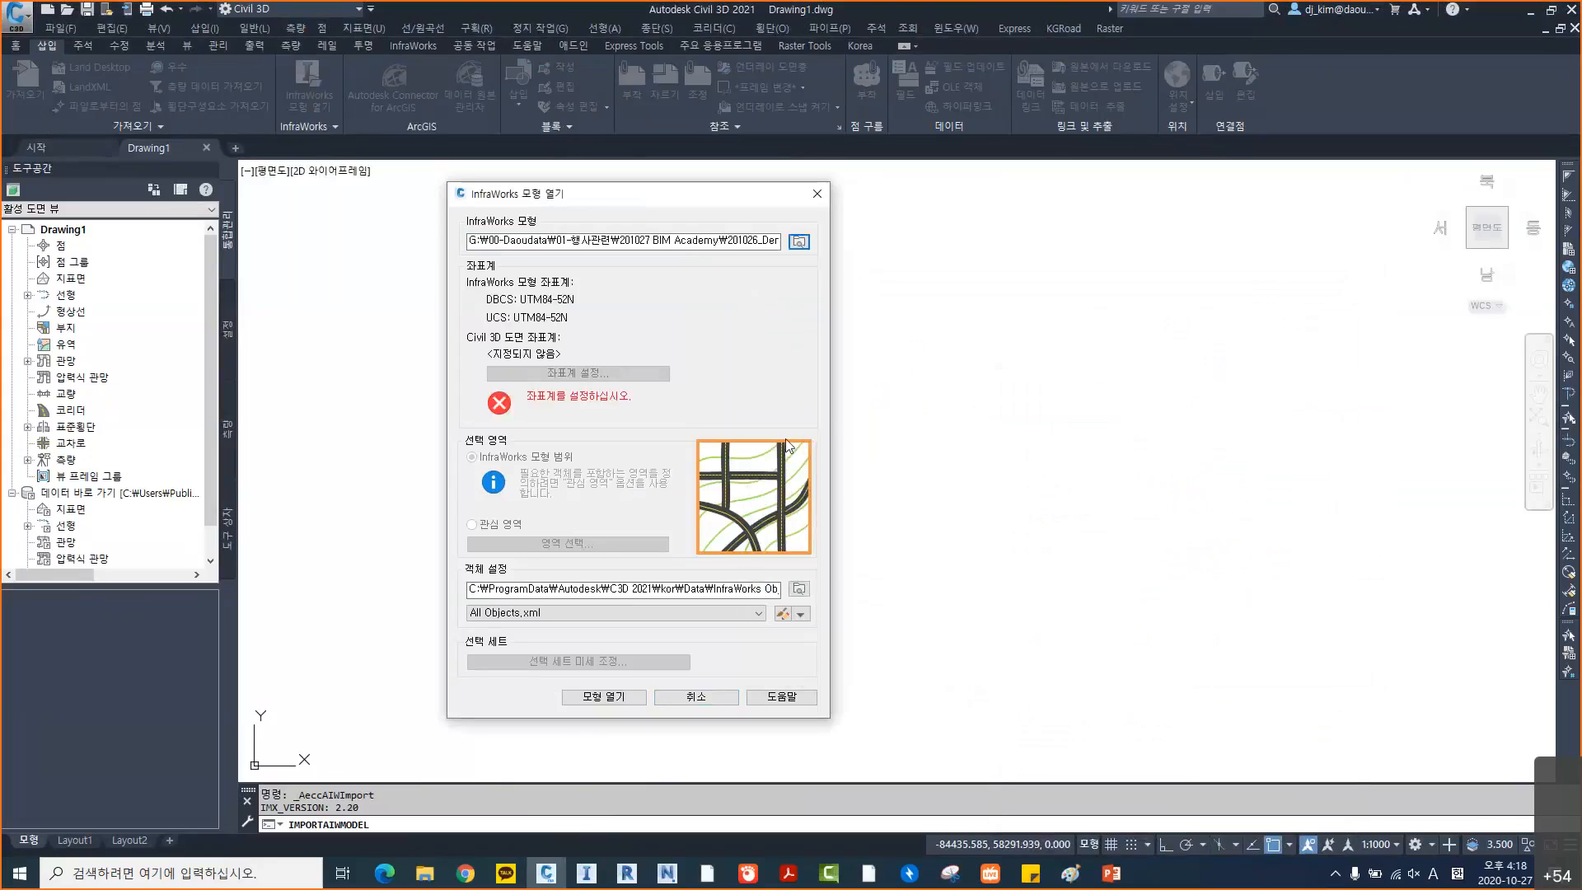
pyautogui.click(589, 373)
pyautogui.click(609, 494)
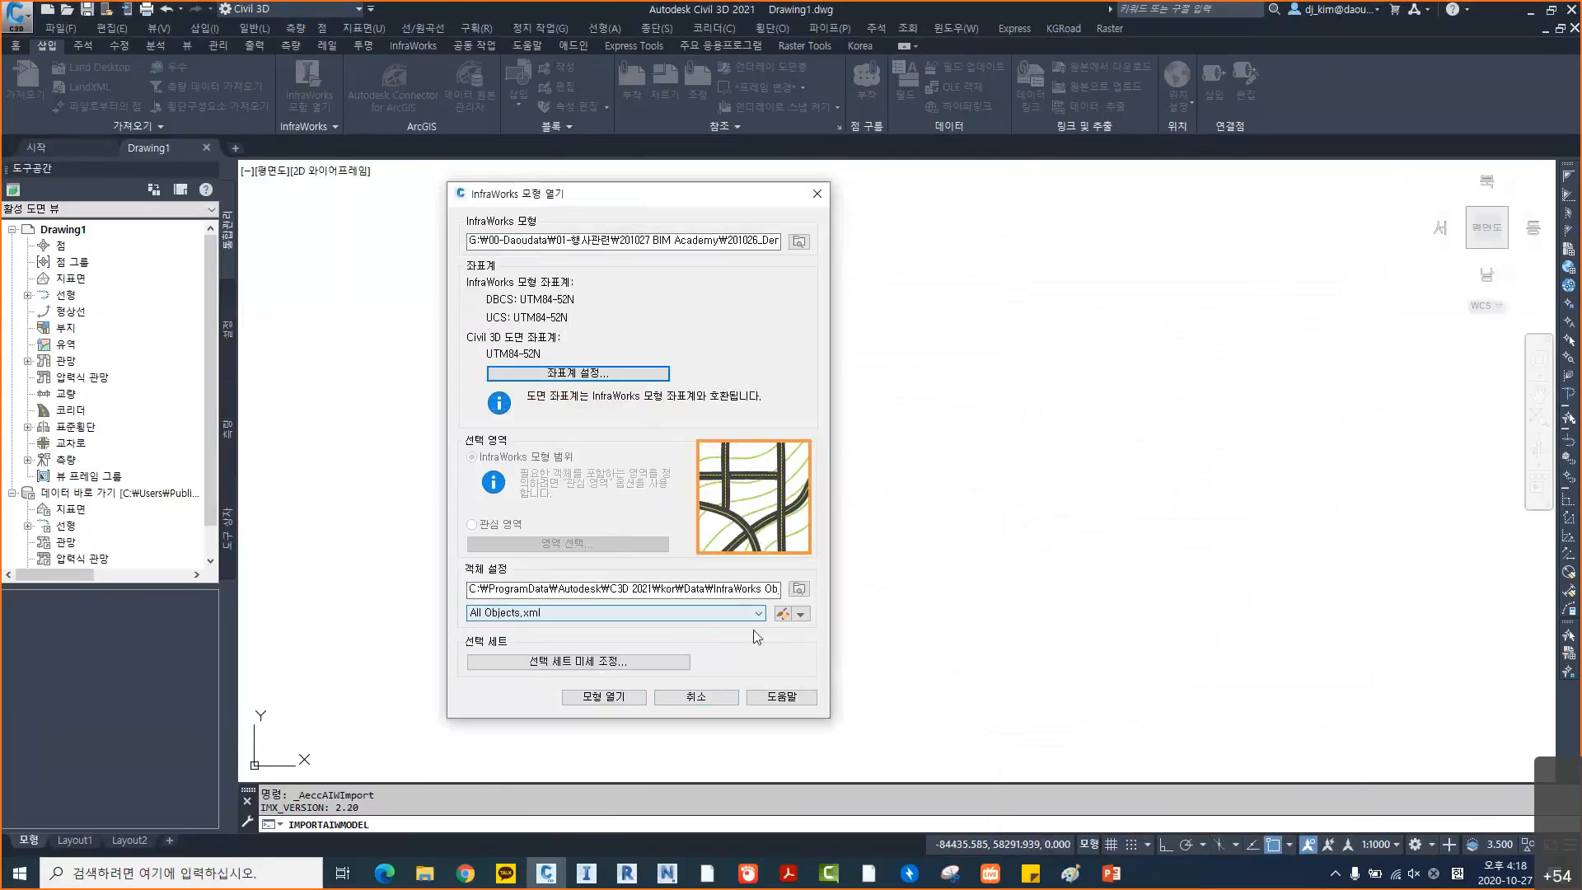
# Review the All Objects.xml exchange settings and switch the object settings to DJ.xml
pyautogui.click(781, 613)
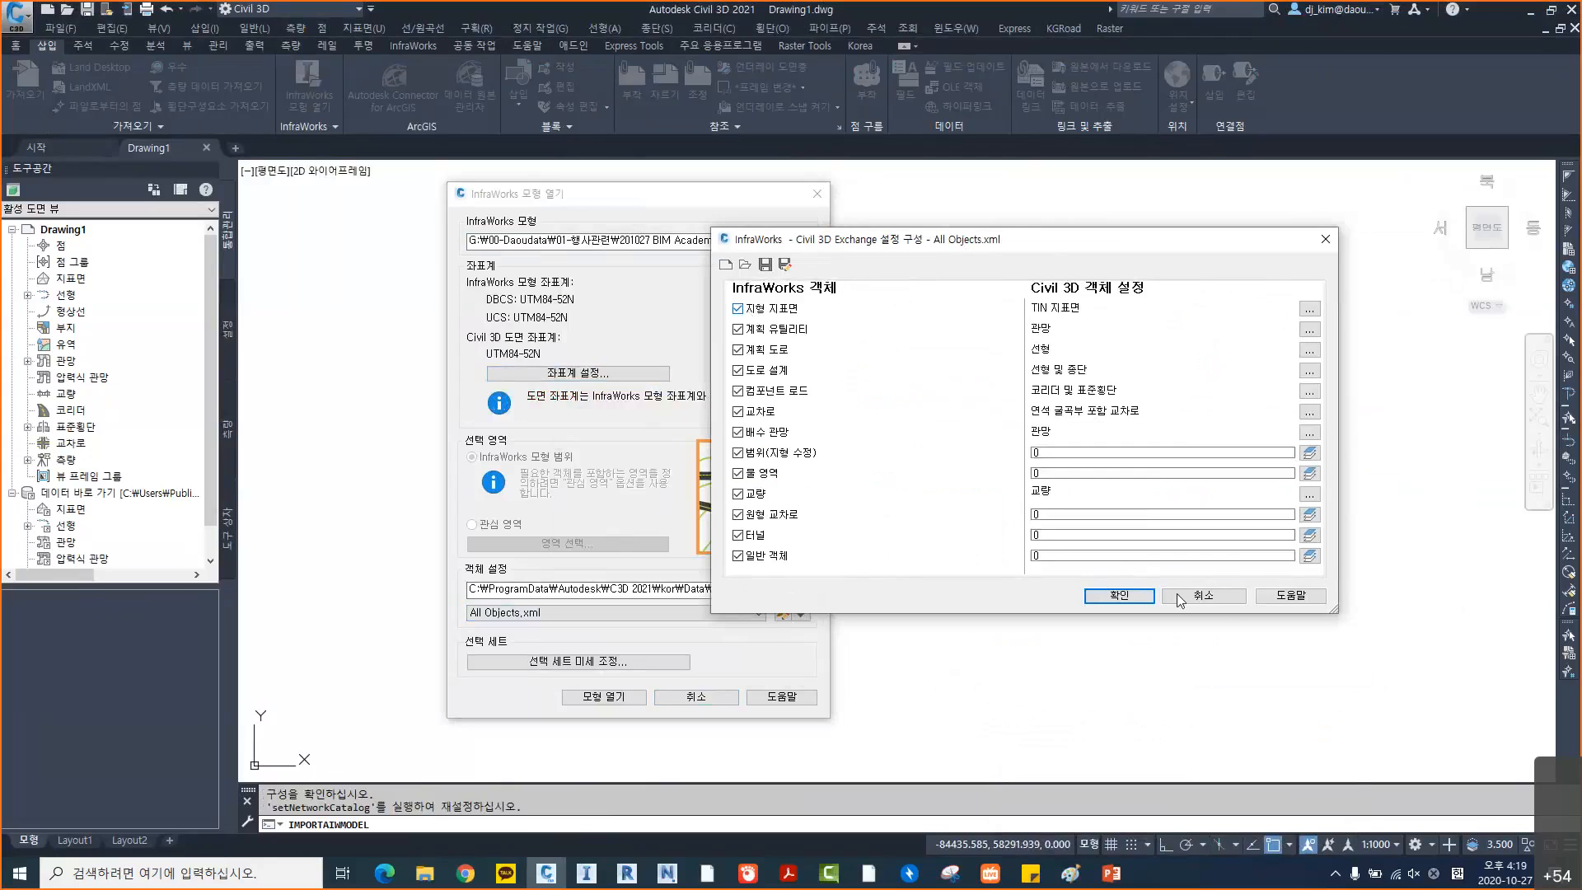
pyautogui.click(1203, 595)
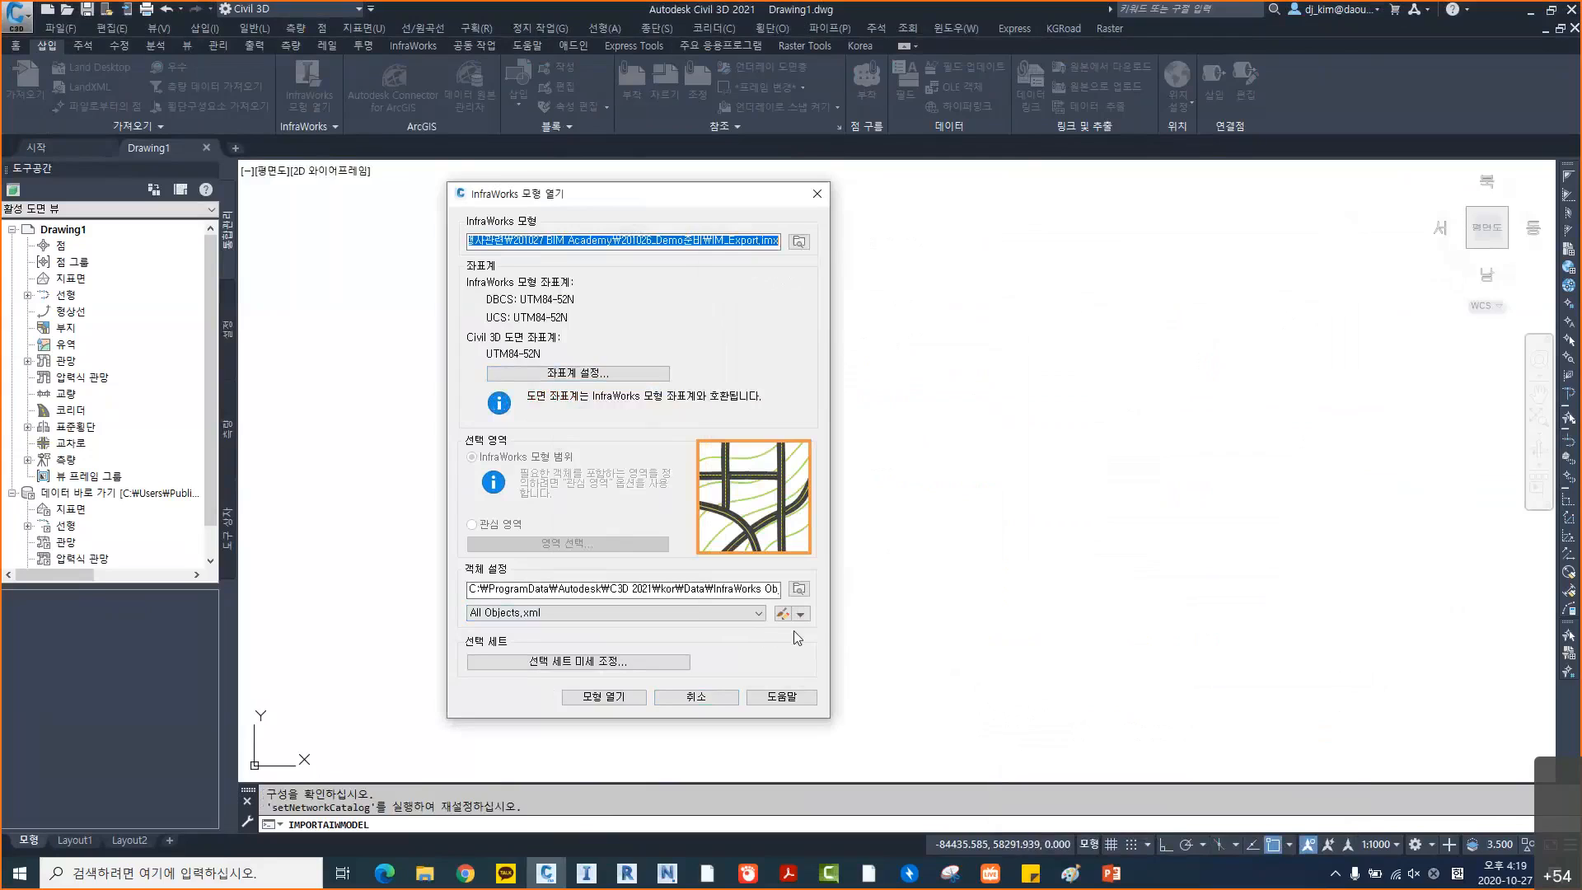
pyautogui.click(707, 614)
pyautogui.click(579, 646)
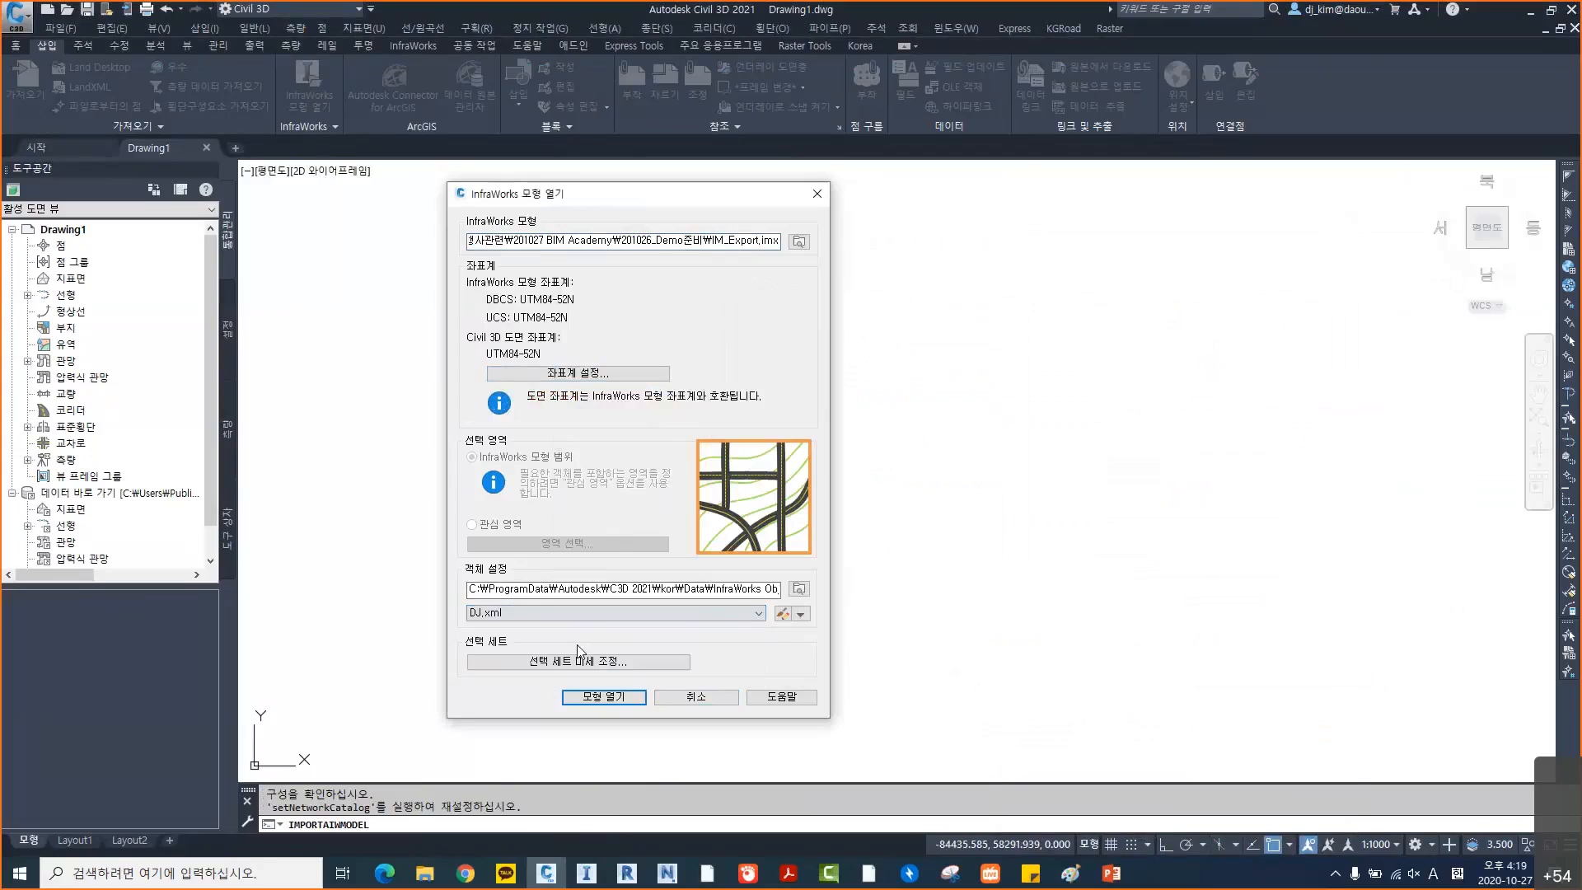
# Exclude component roads from the DJ.xml exchange settings so only the terrain surface is imported
pyautogui.click(783, 614)
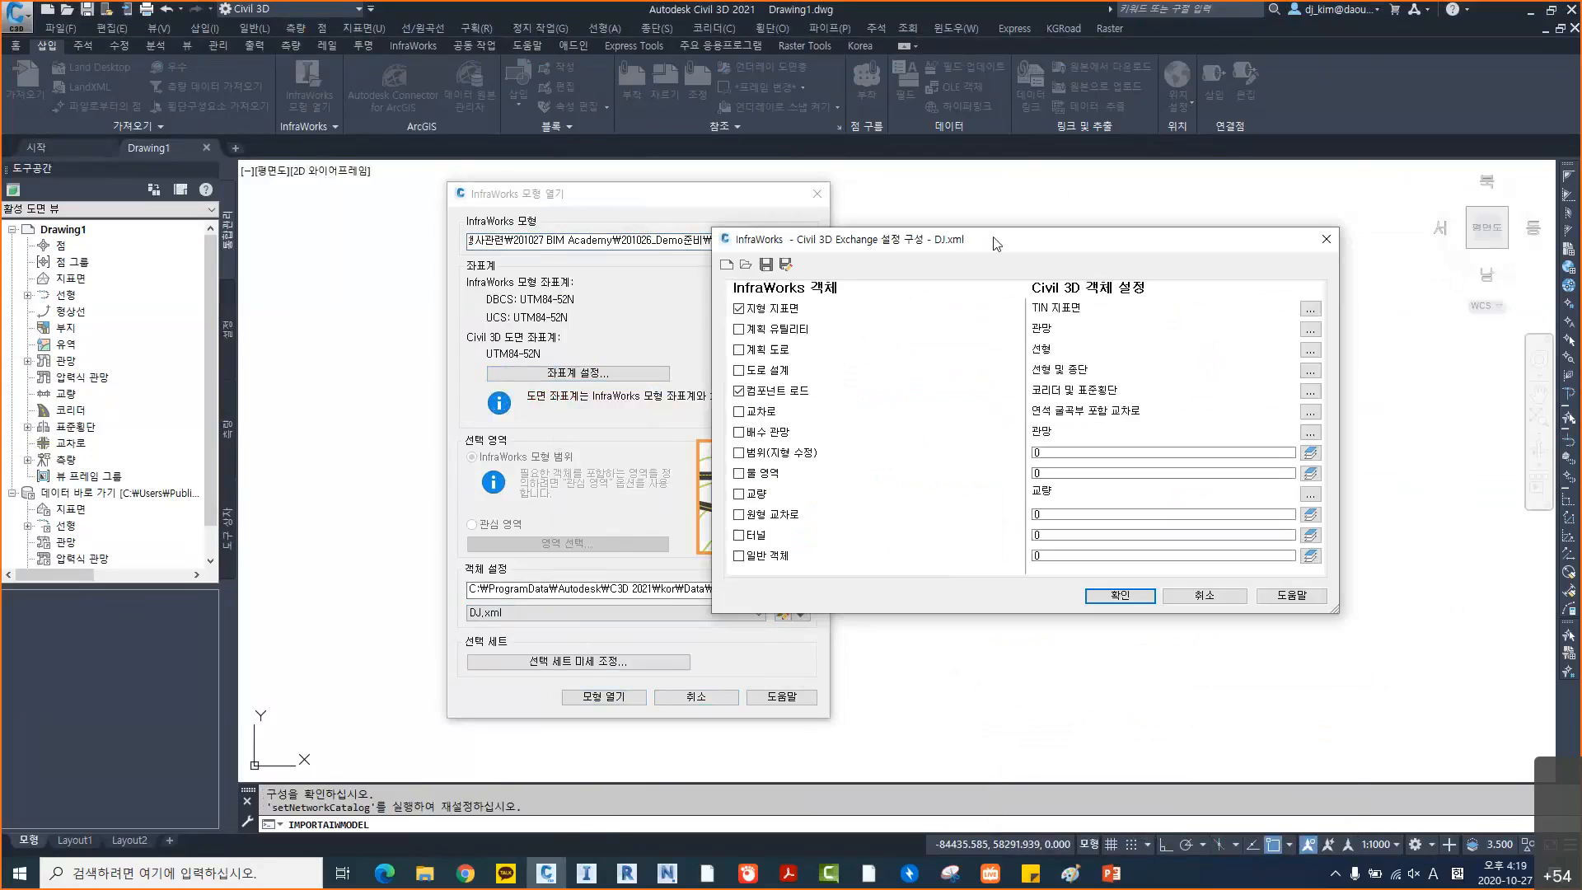
pyautogui.click(756, 339)
pyautogui.click(755, 338)
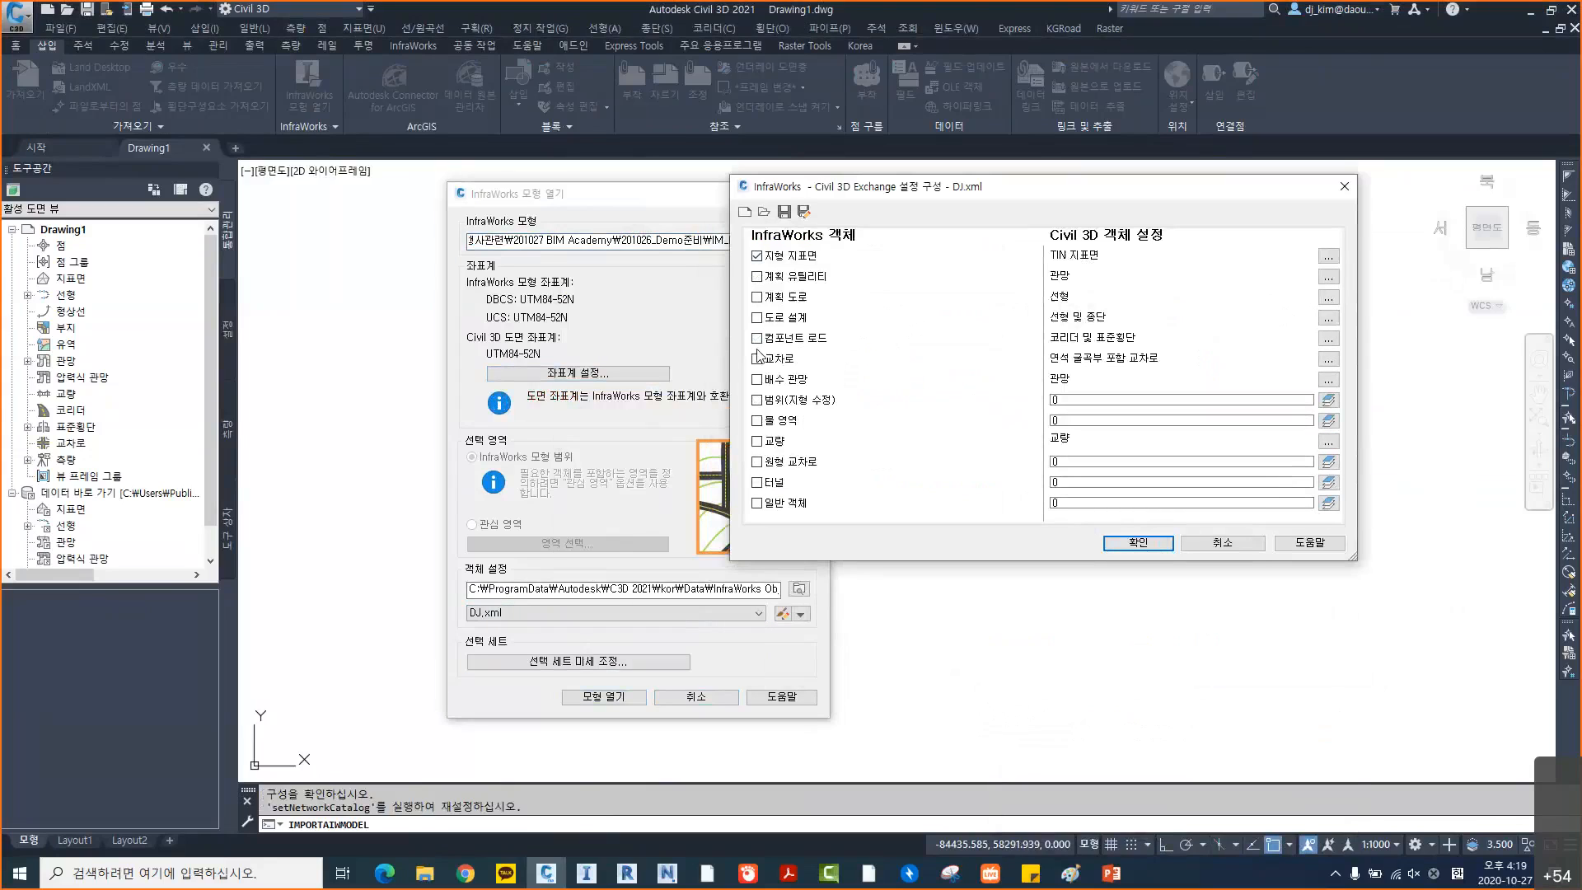
pyautogui.click(1138, 542)
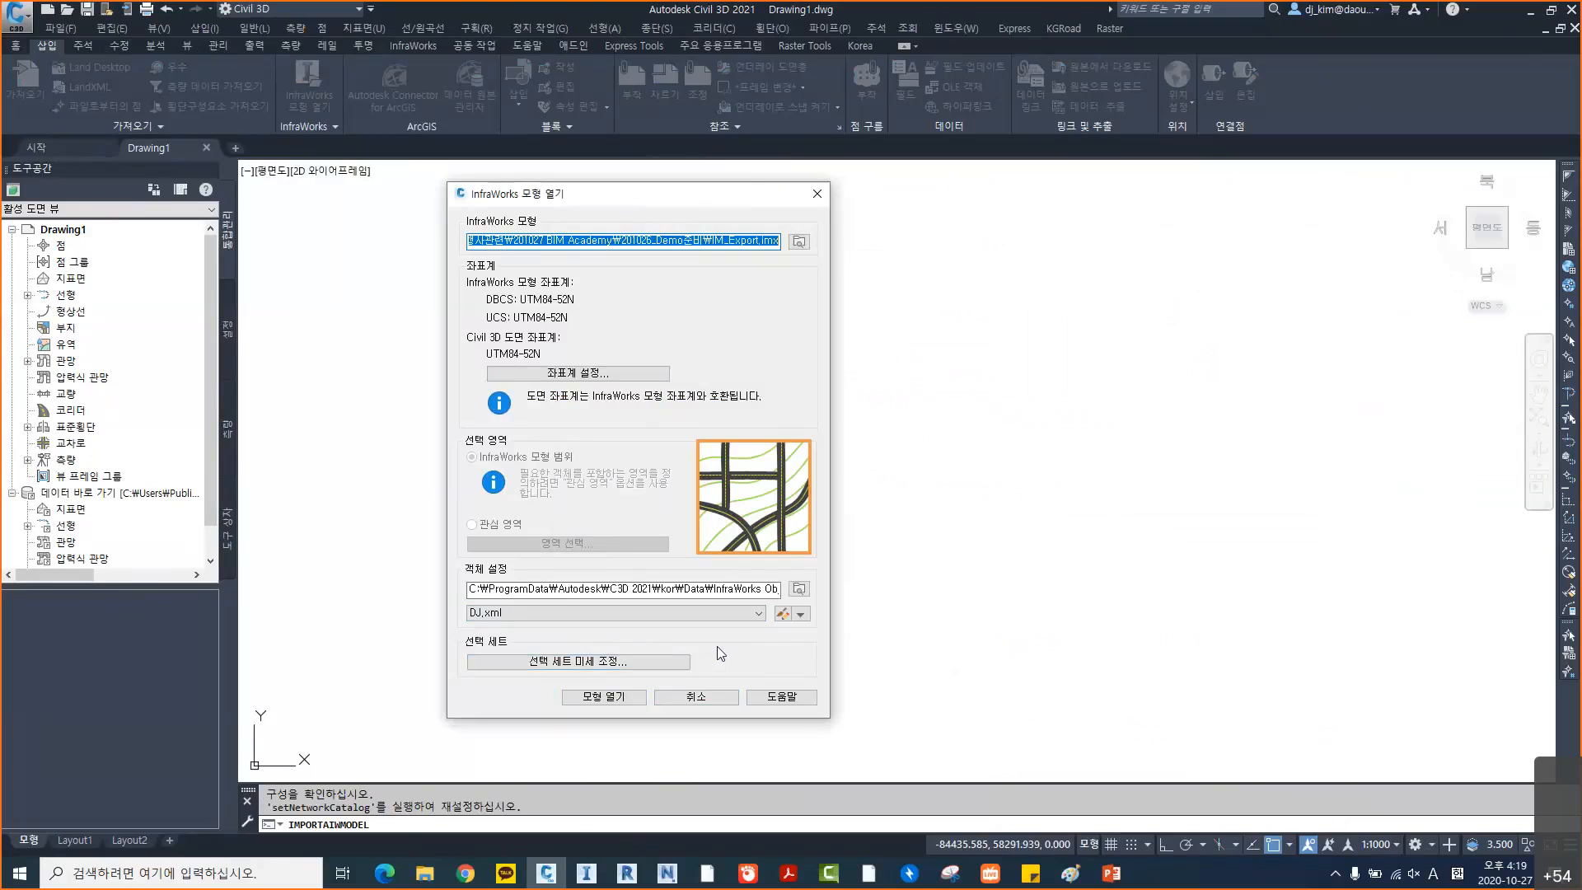
# Refine the selection set to keep only the AIW_Existing_Ground surface, excluding AIW_Existing_Transportation and AIW_Proposed_Ground, and open the InfraWorks model
pyautogui.click(616, 664)
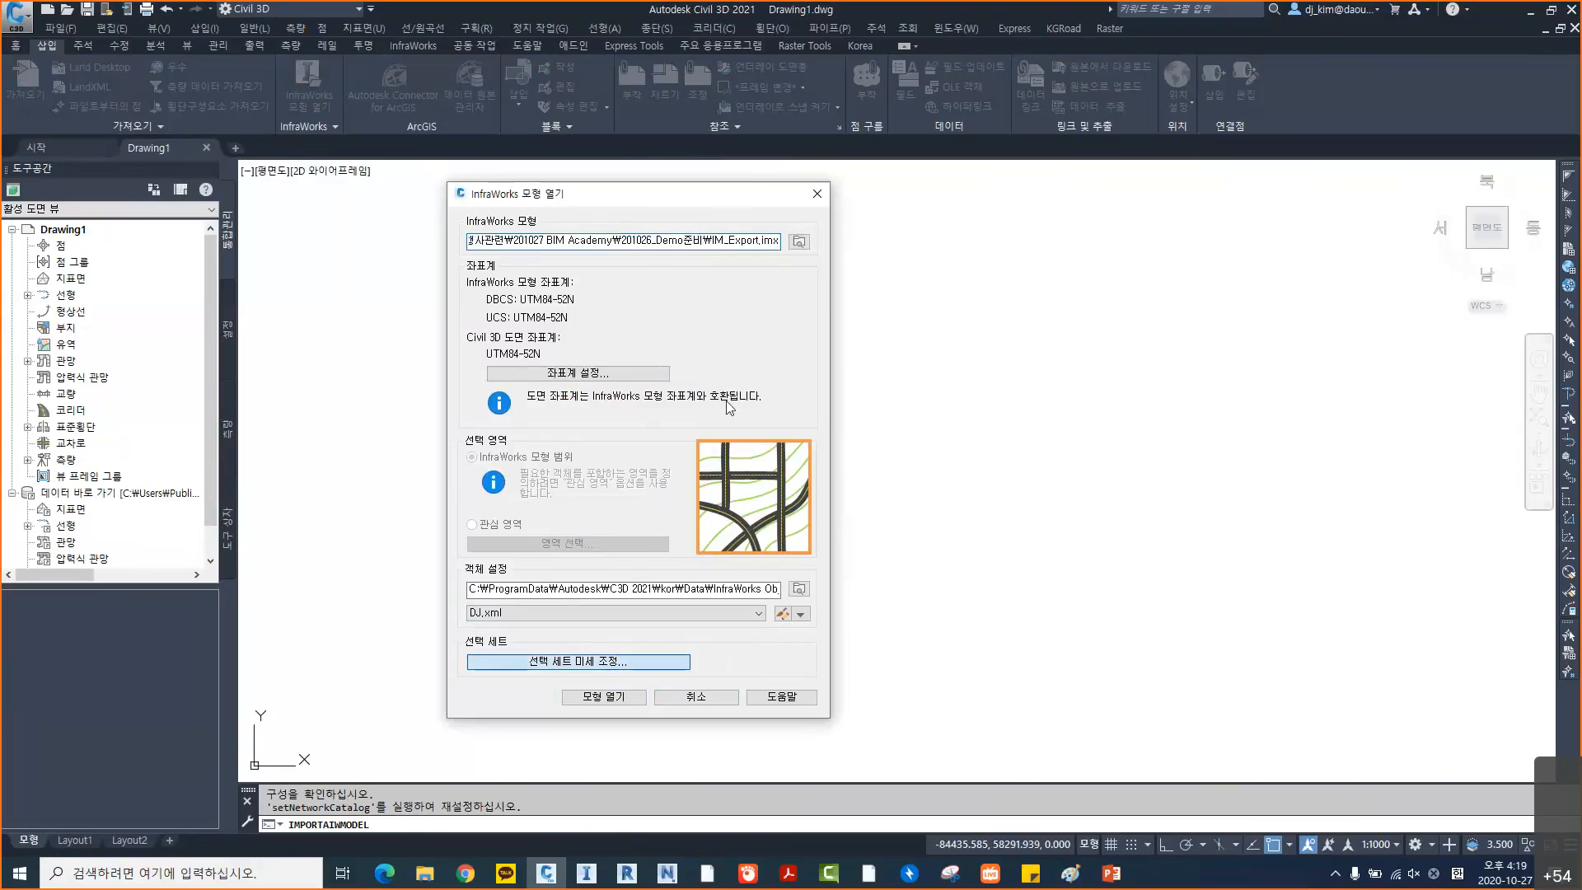
pyautogui.click(664, 351)
pyautogui.click(665, 334)
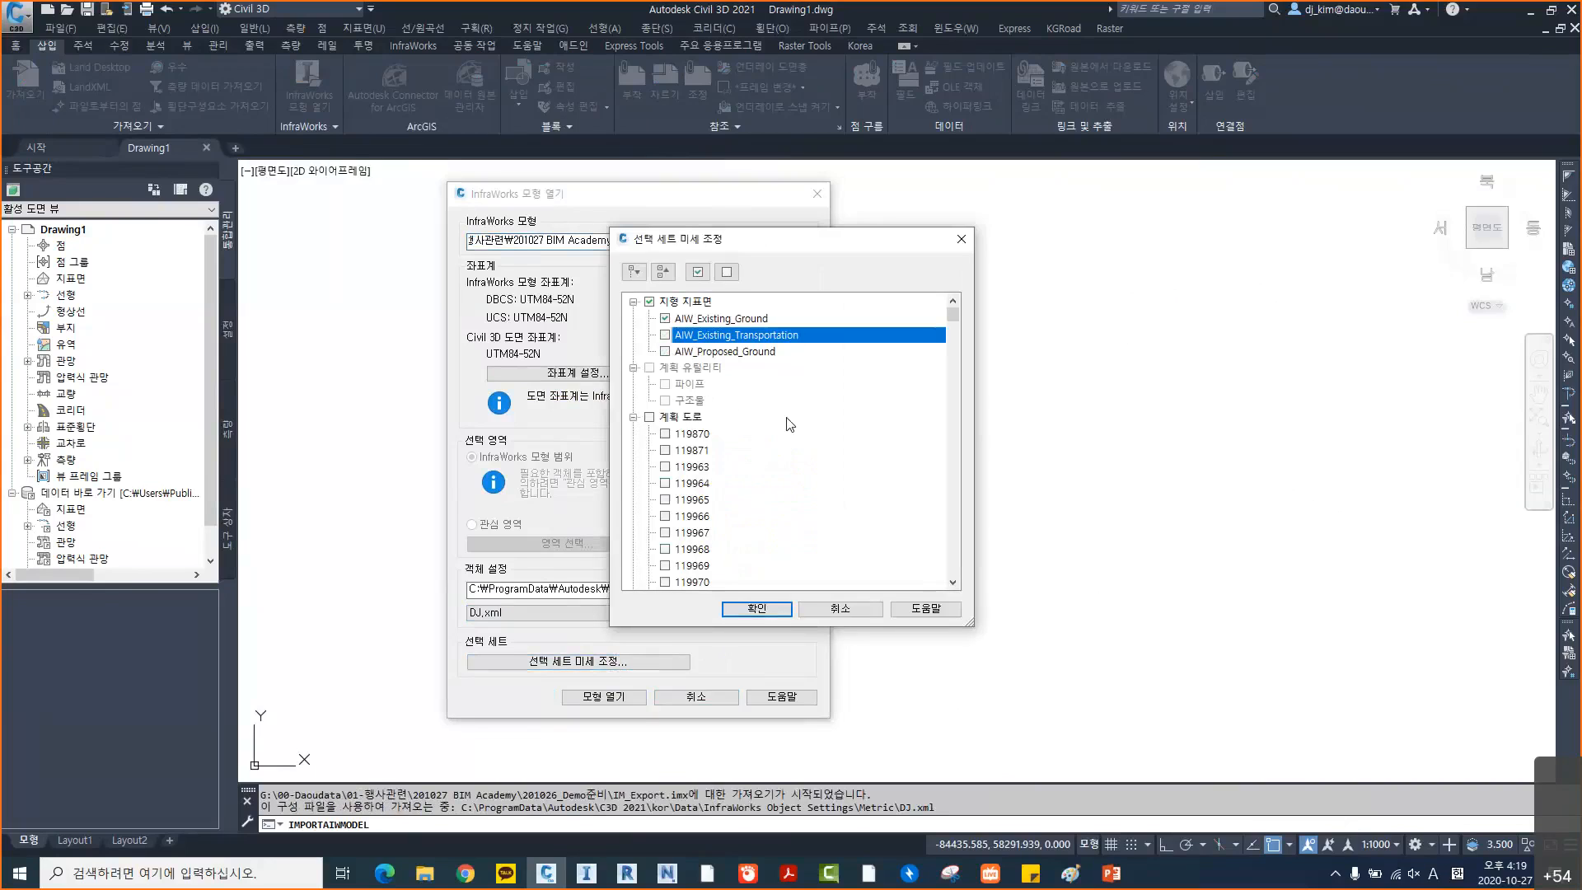
pyautogui.click(762, 609)
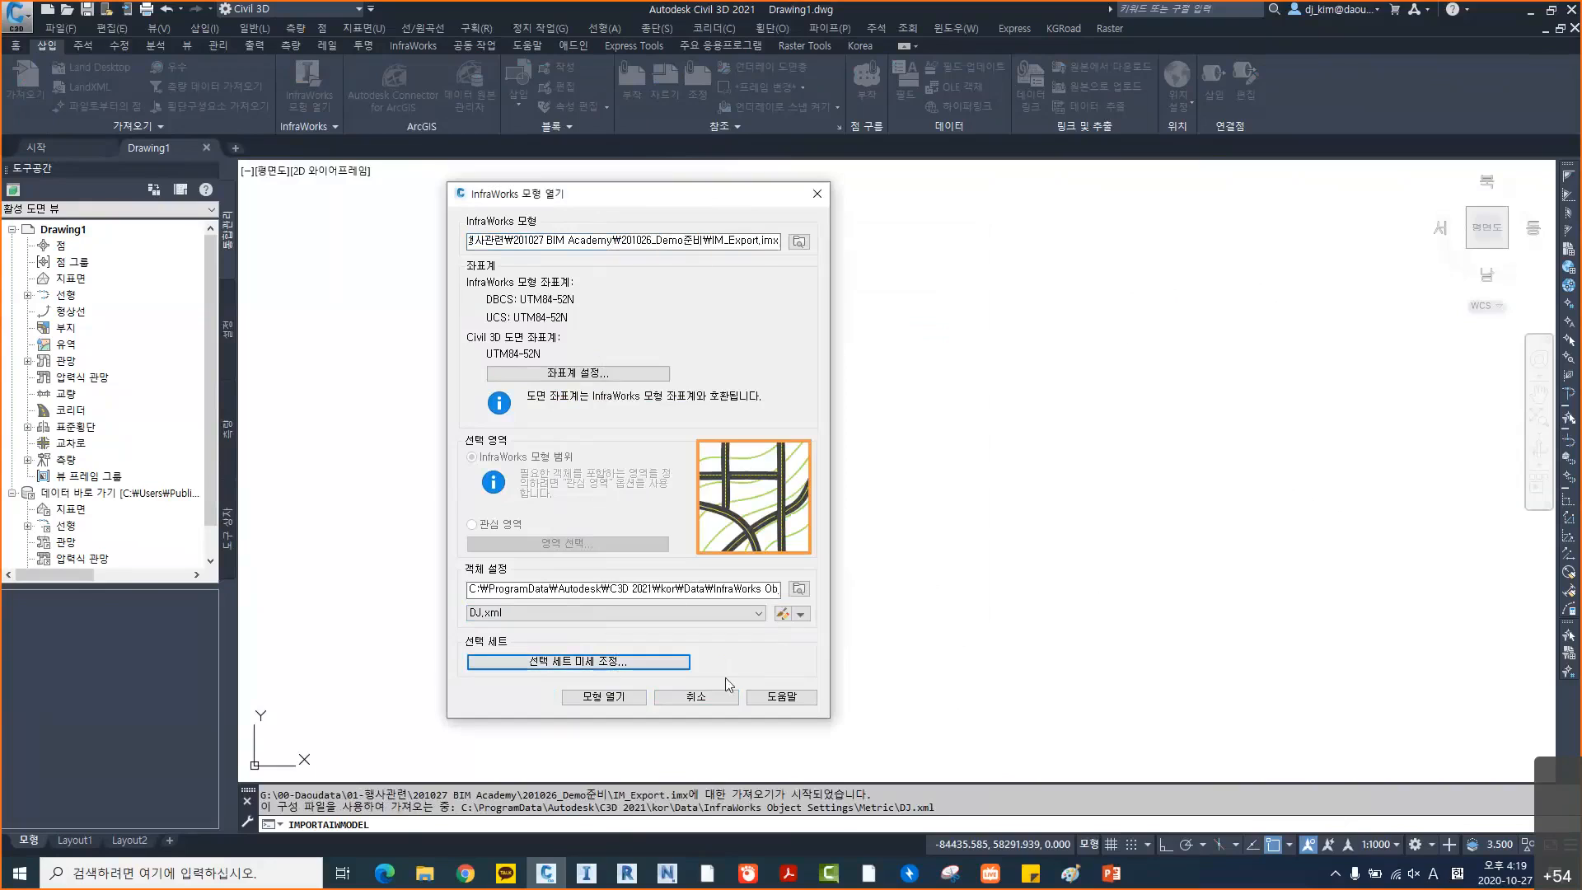
pyautogui.click(611, 698)
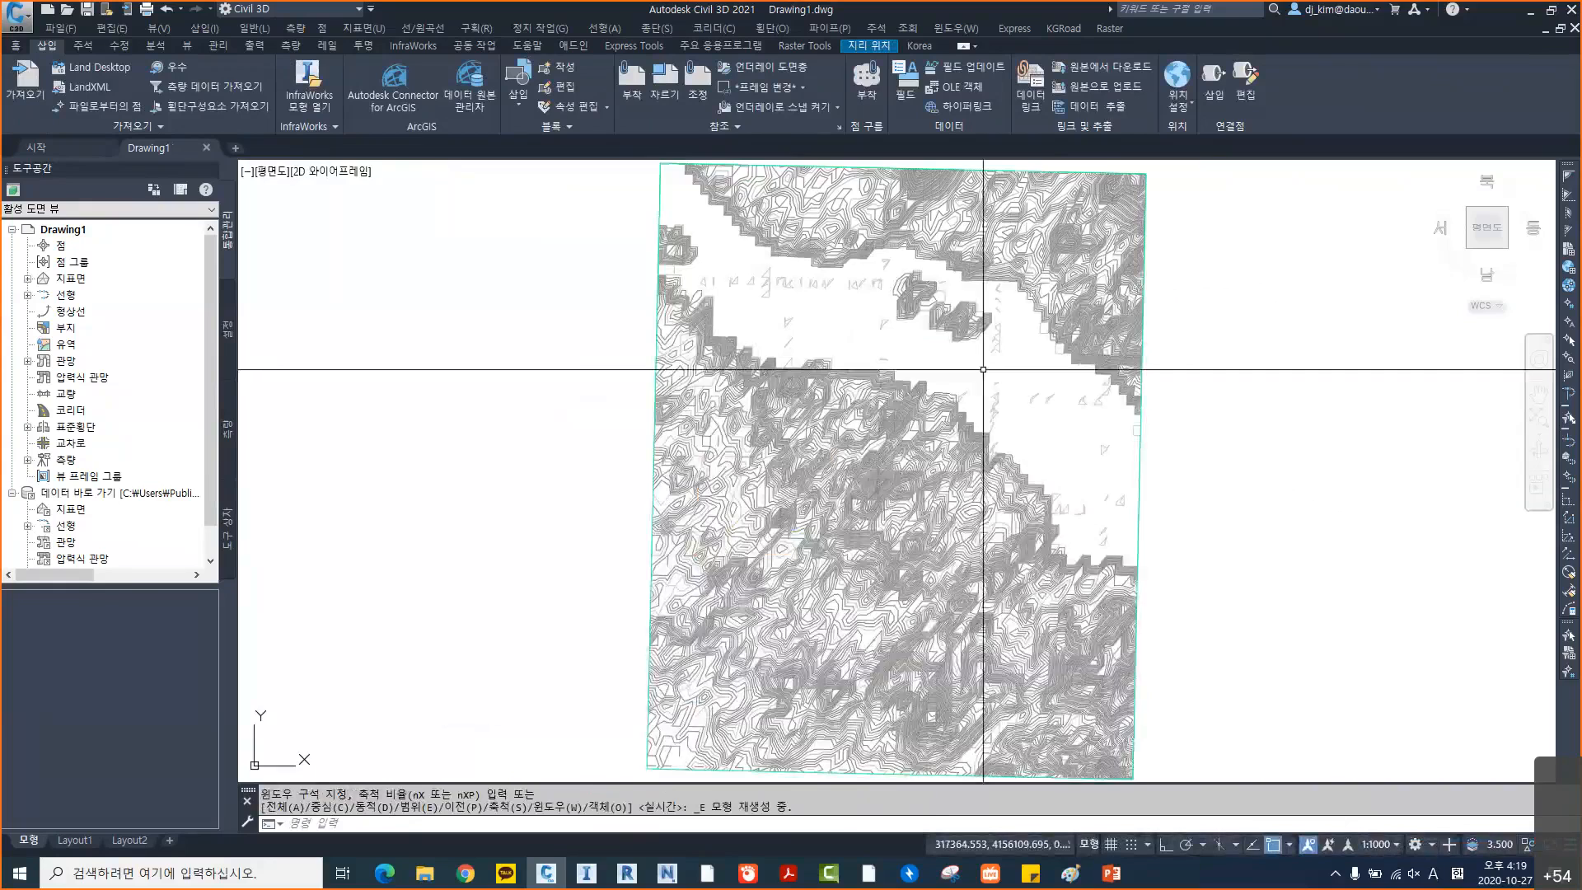
# Start MAPIMPORT and choose export_buildings_2.shp from the SHP folder as the ESRI shapefile to import
pyautogui.scroll(-5, 881, 440)
pyautogui.scroll(3, 893, 446)
pyautogui.write('mapimport')
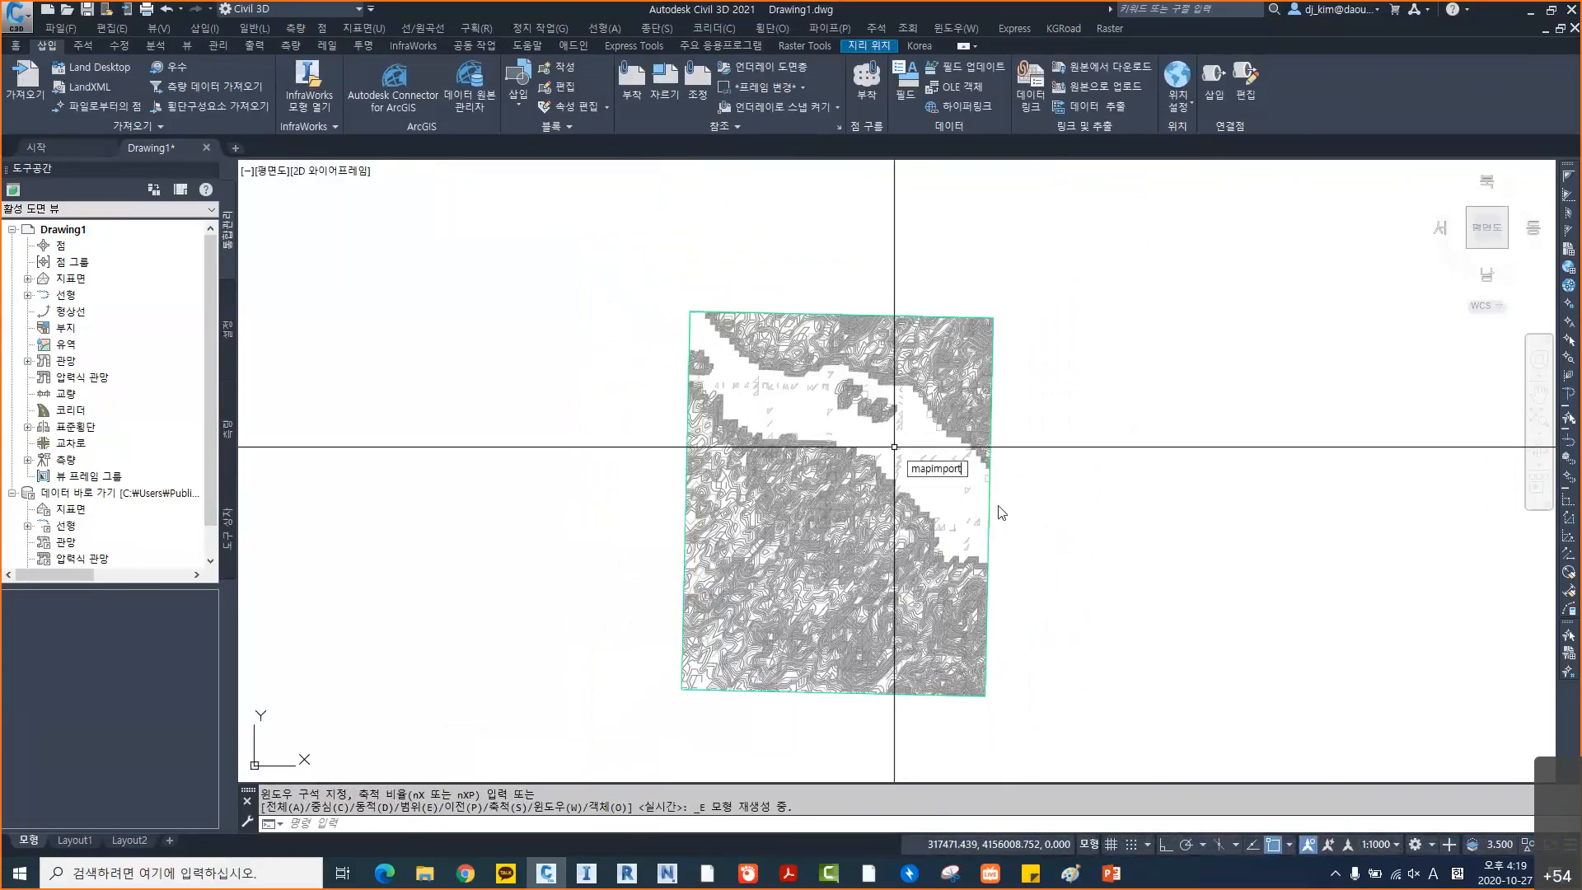
pyautogui.press('Return')
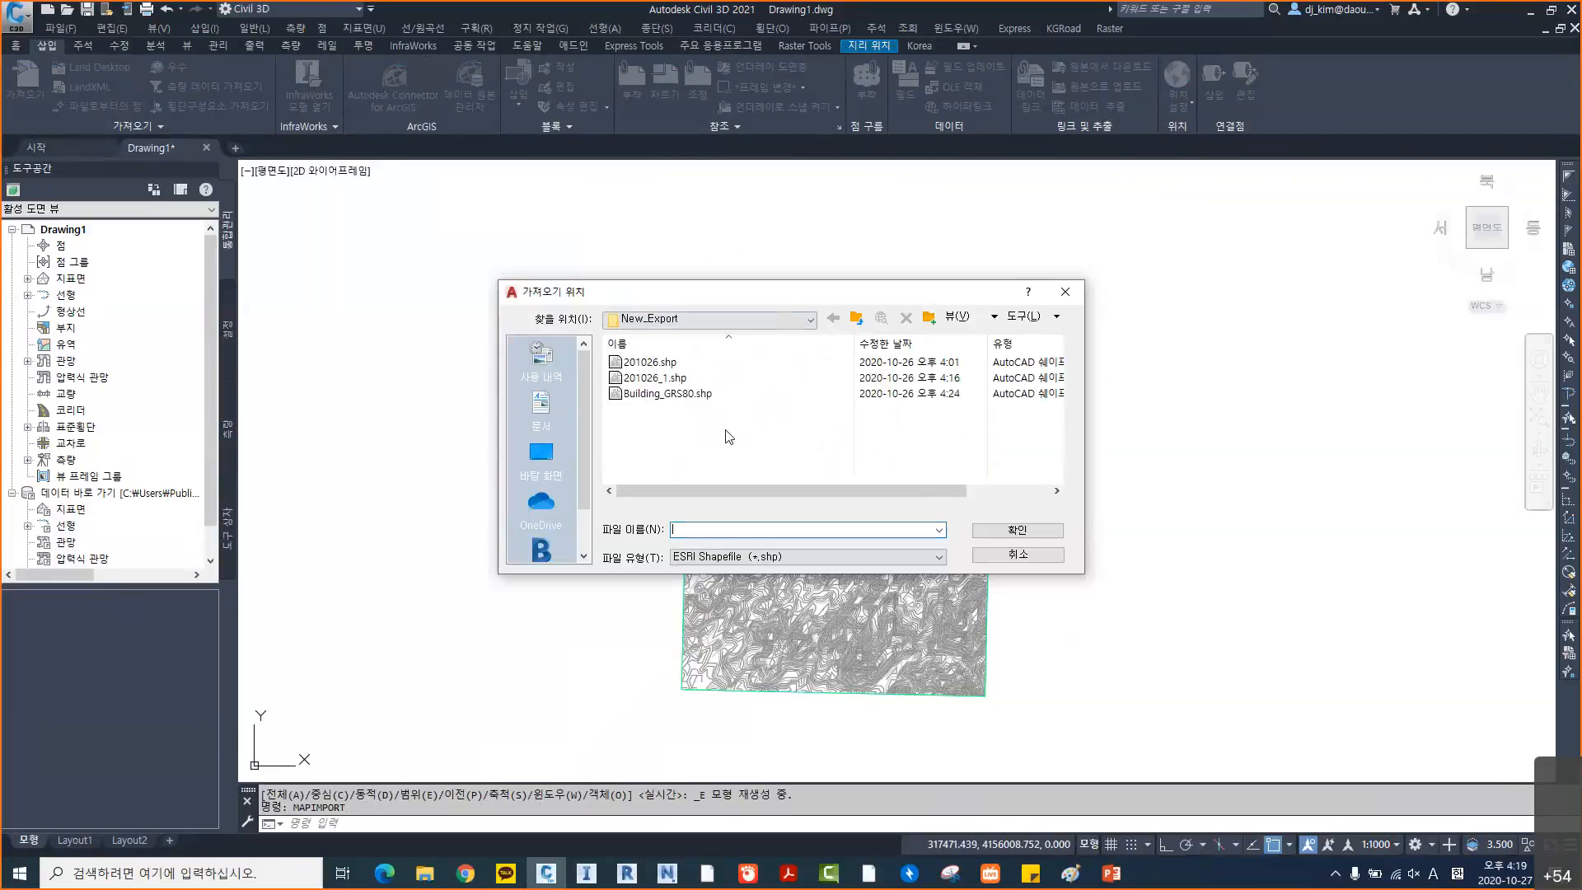
pyautogui.click(783, 318)
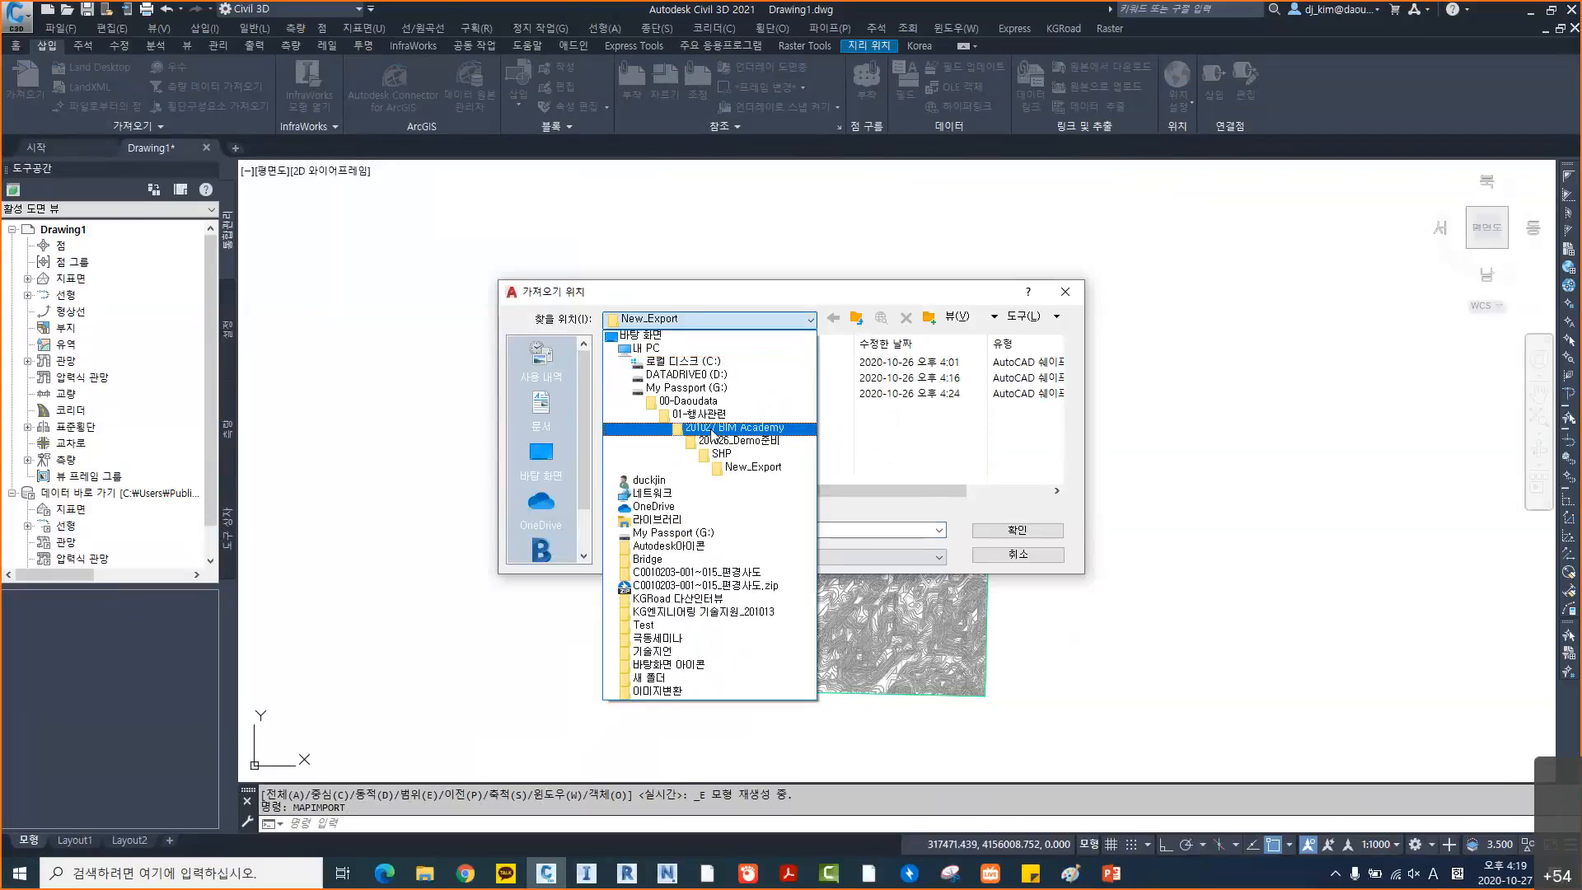
pyautogui.click(710, 453)
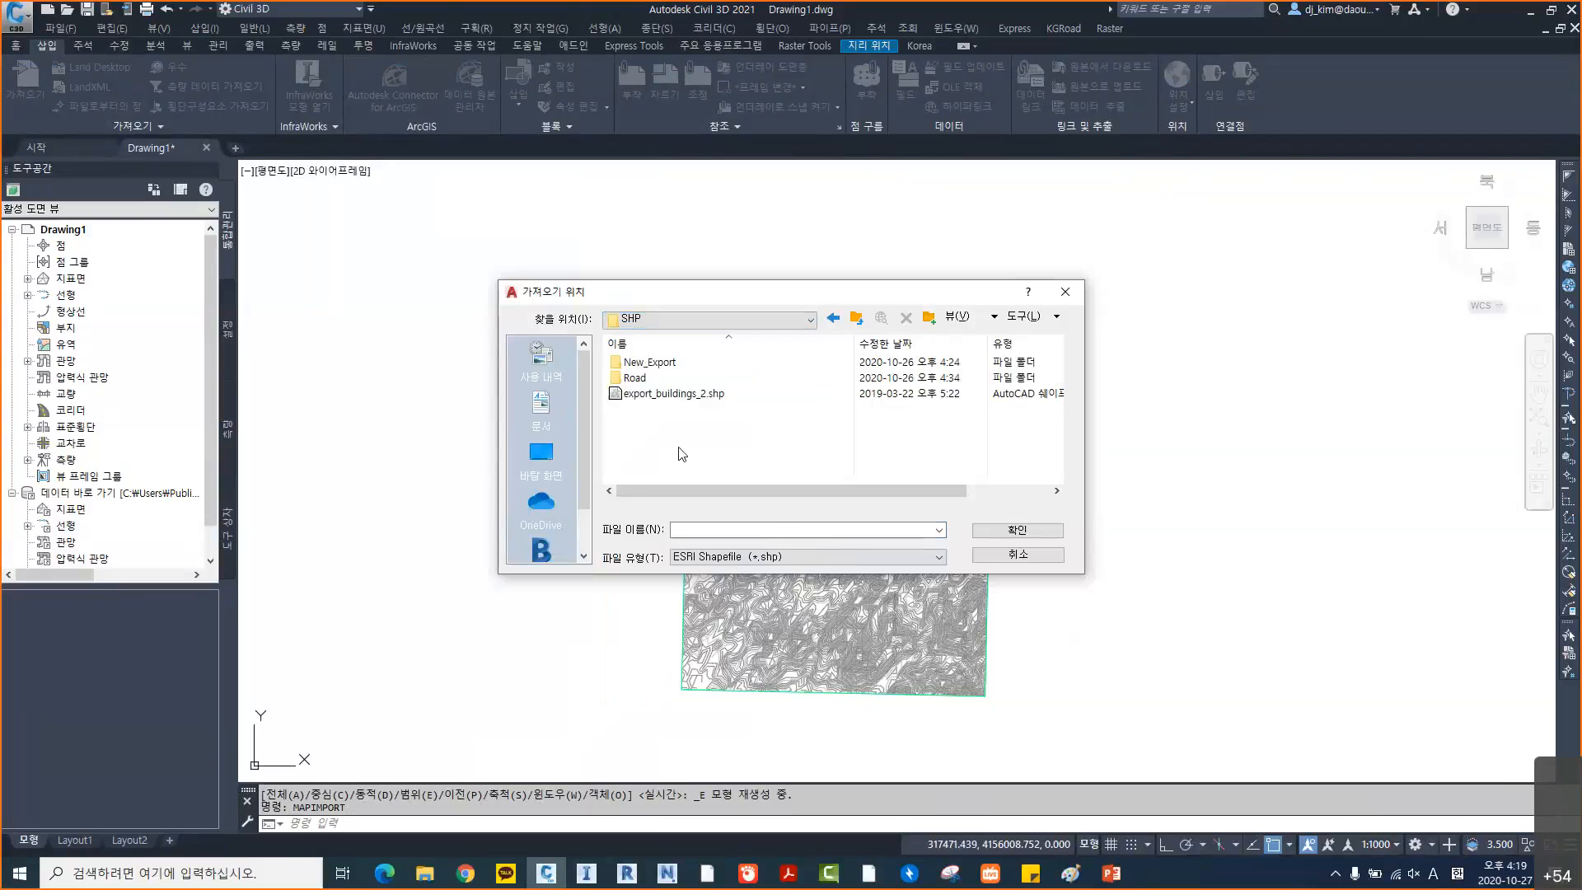
pyautogui.click(663, 394)
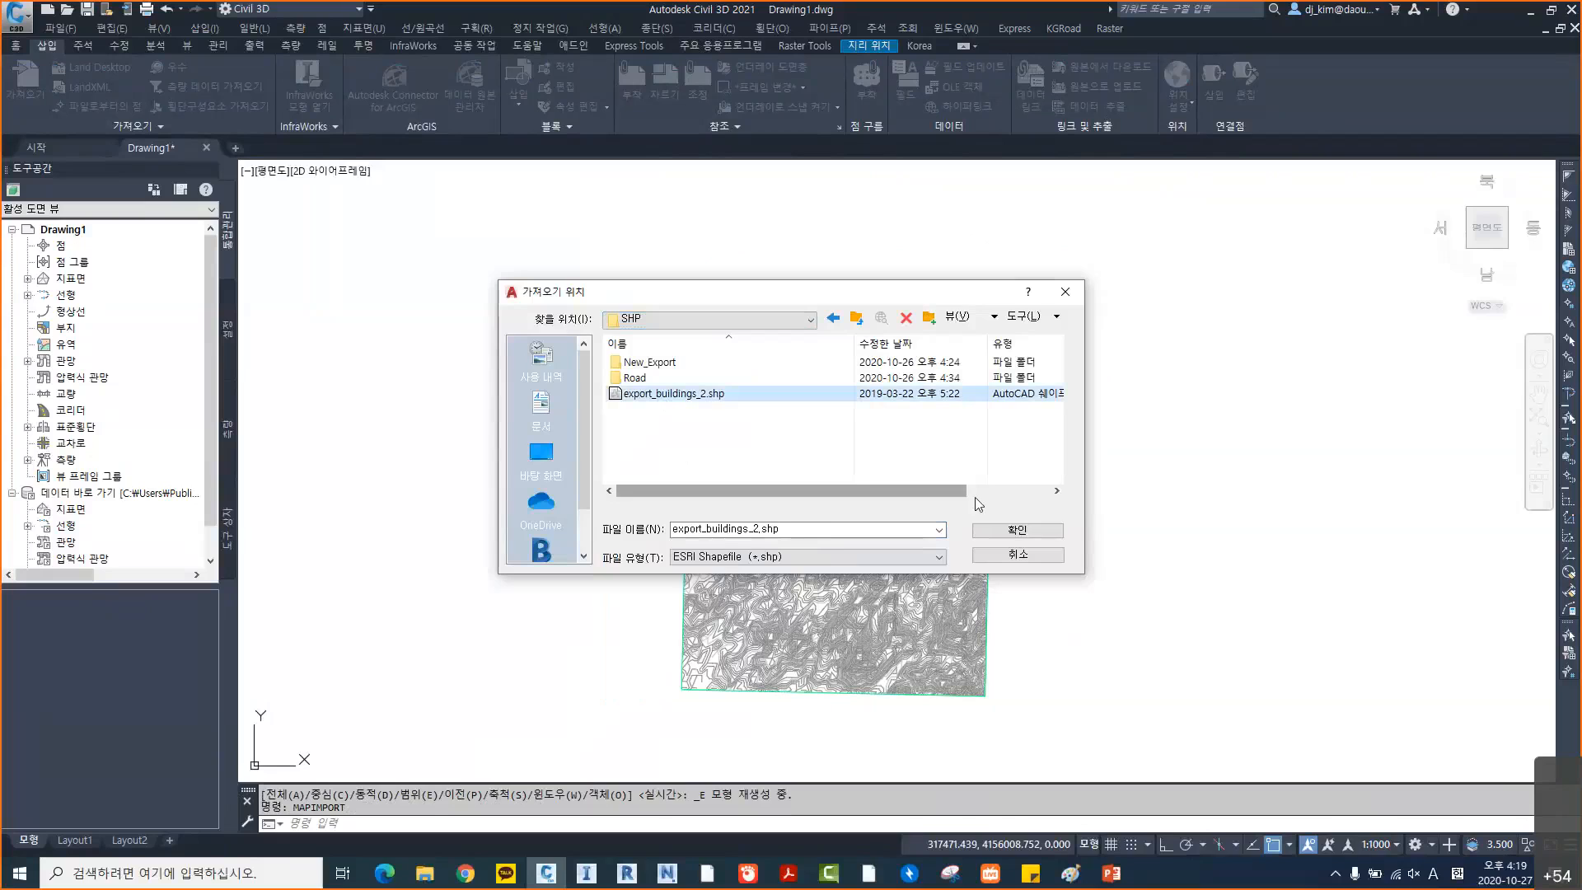
pyautogui.click(1017, 532)
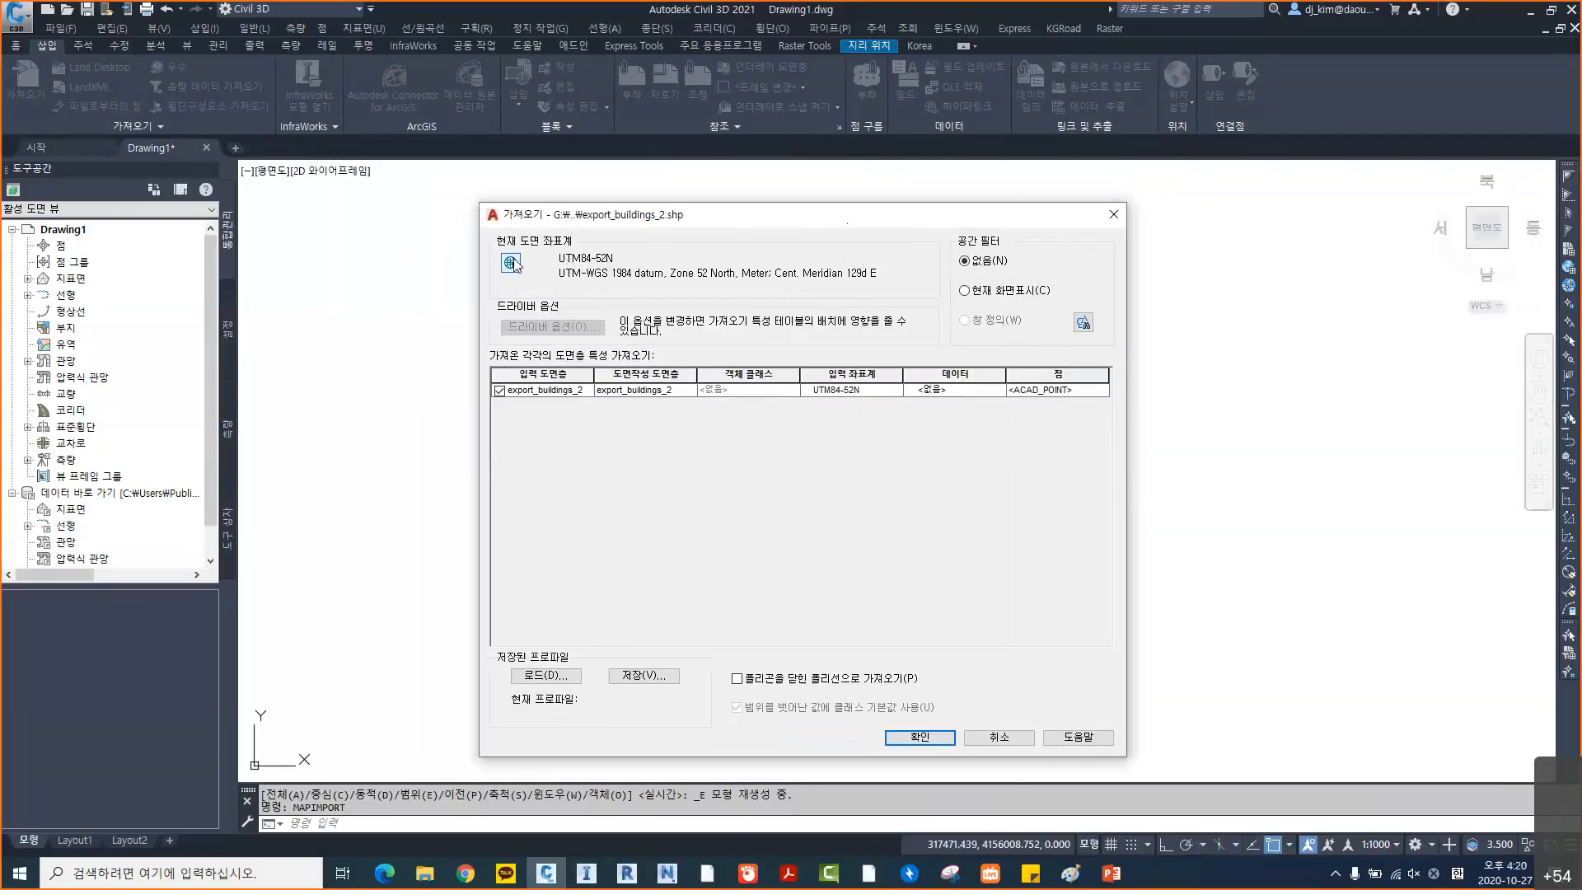
# Search for grs80, choose a KOREA_GRS80_CENTRAL input coordinate system, and import the shapefile with the closed-polyline option for polygons
pyautogui.click(829, 393)
pyautogui.click(895, 391)
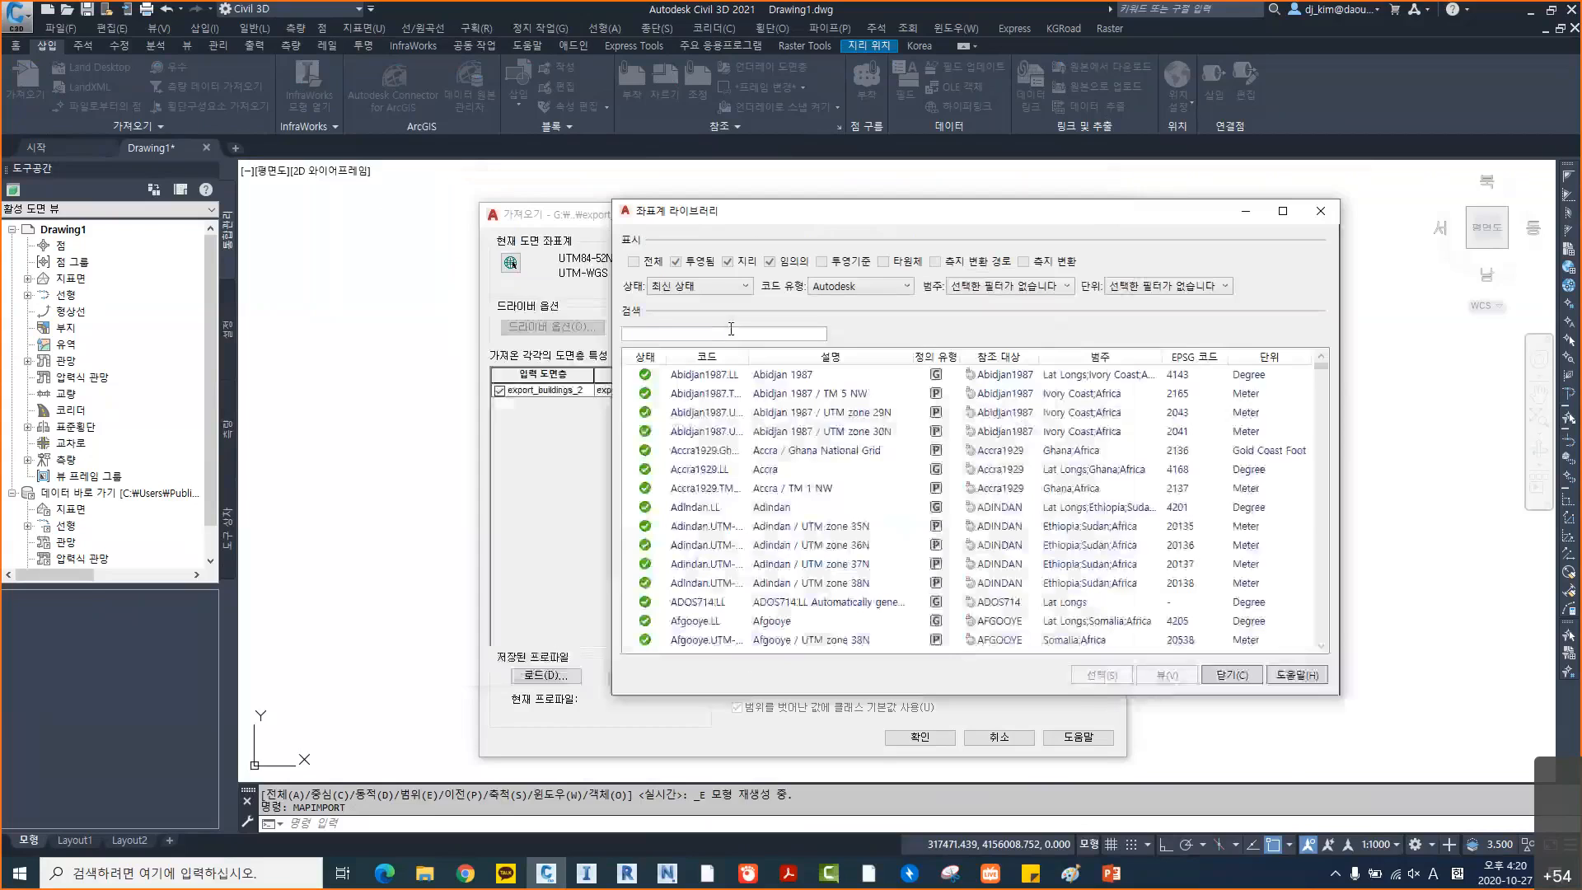
pyautogui.write('s80')
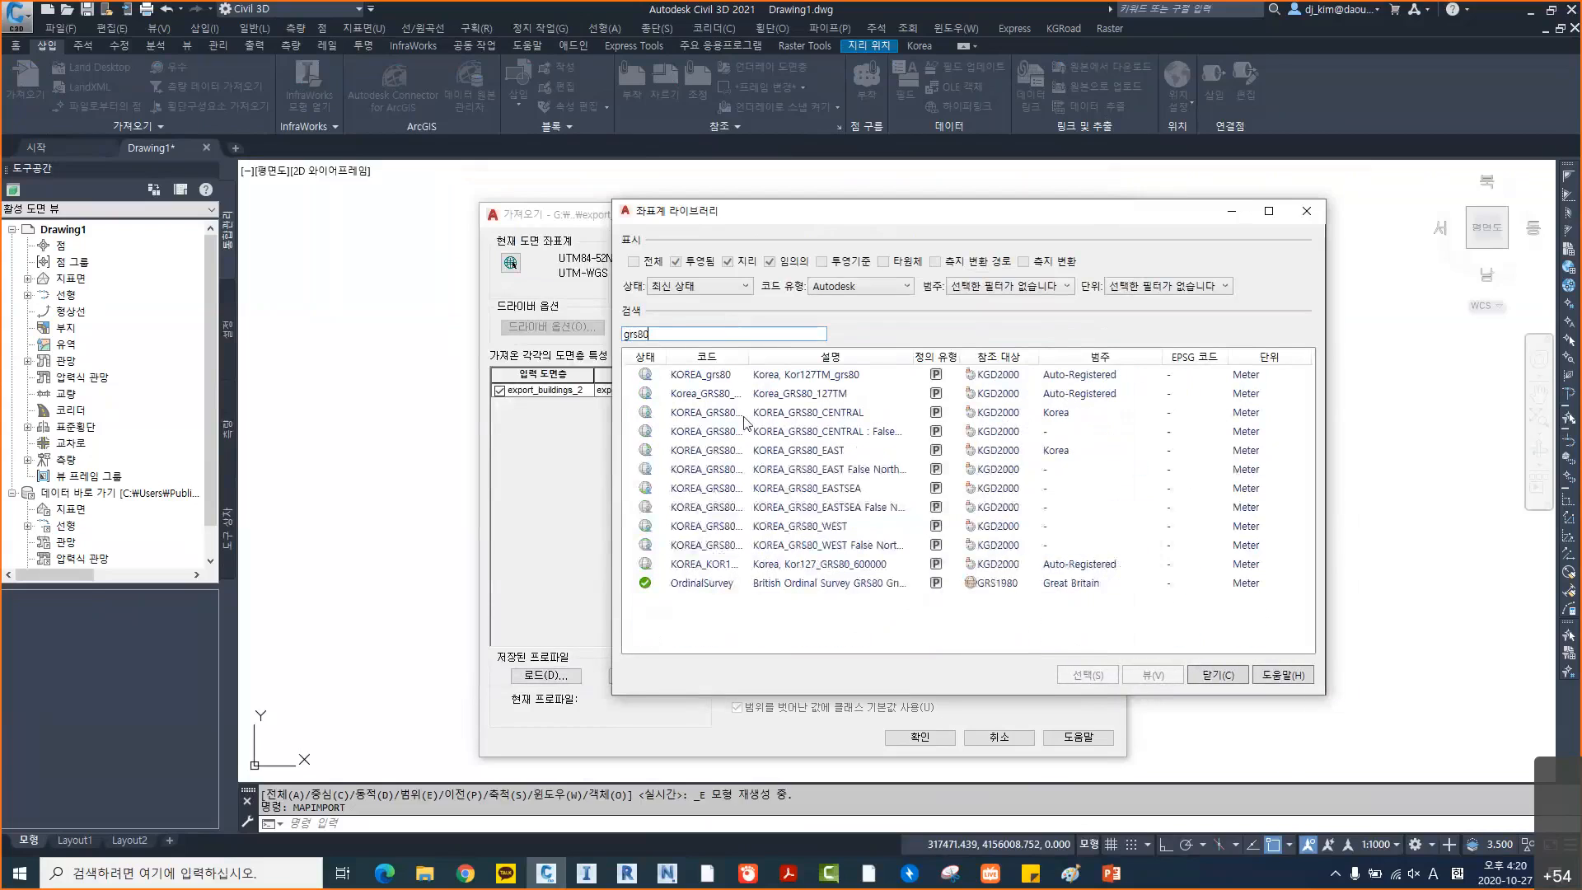
pyautogui.click(1085, 674)
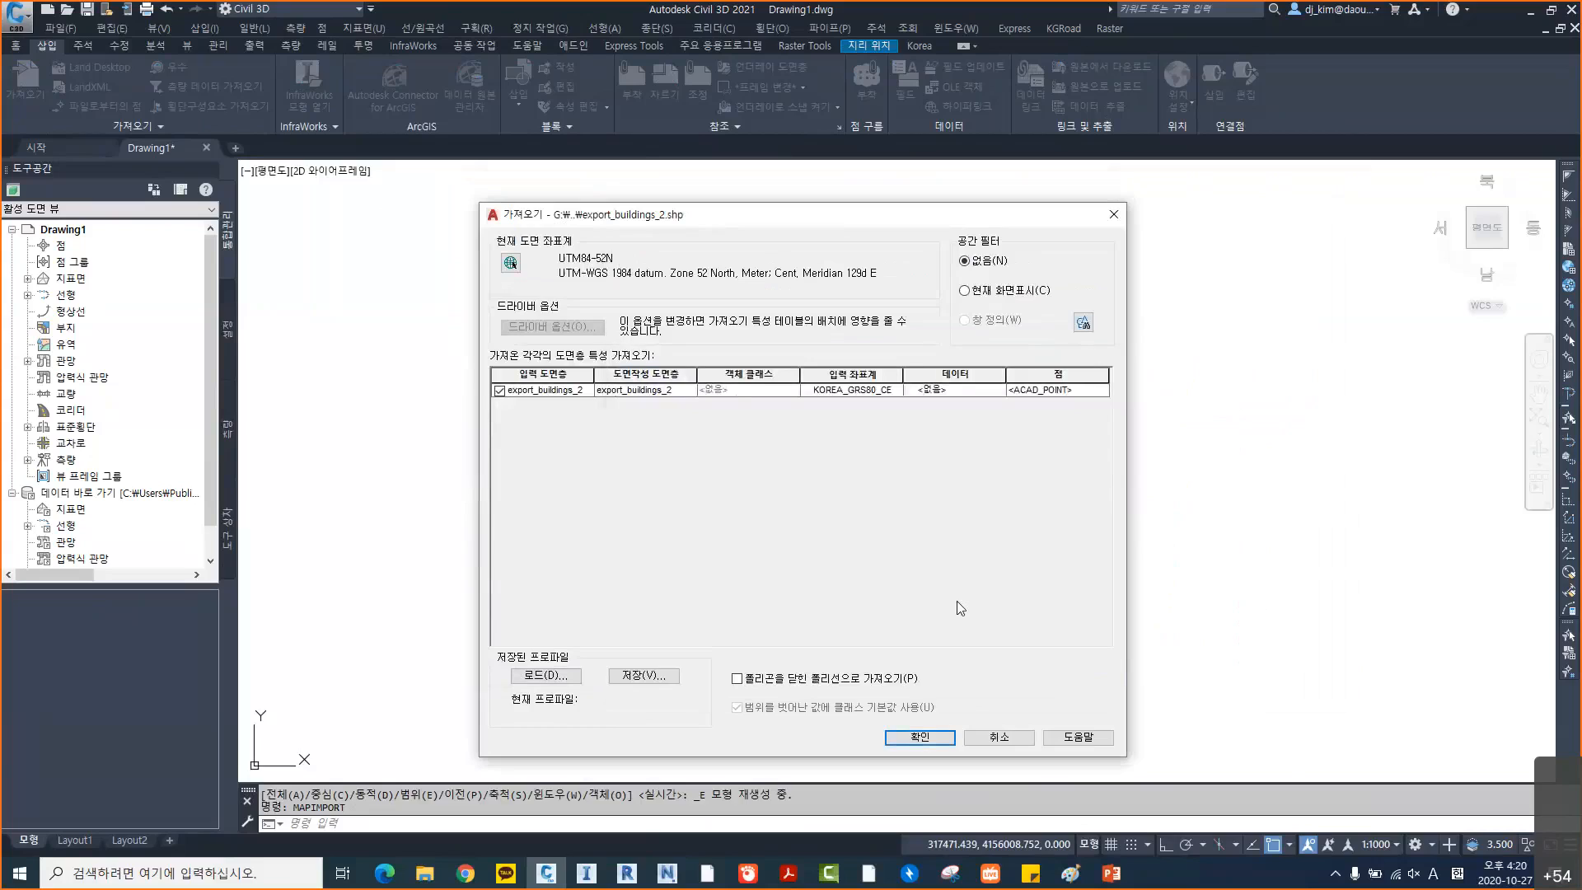
pyautogui.click(850, 393)
pyautogui.click(824, 682)
pyautogui.click(919, 737)
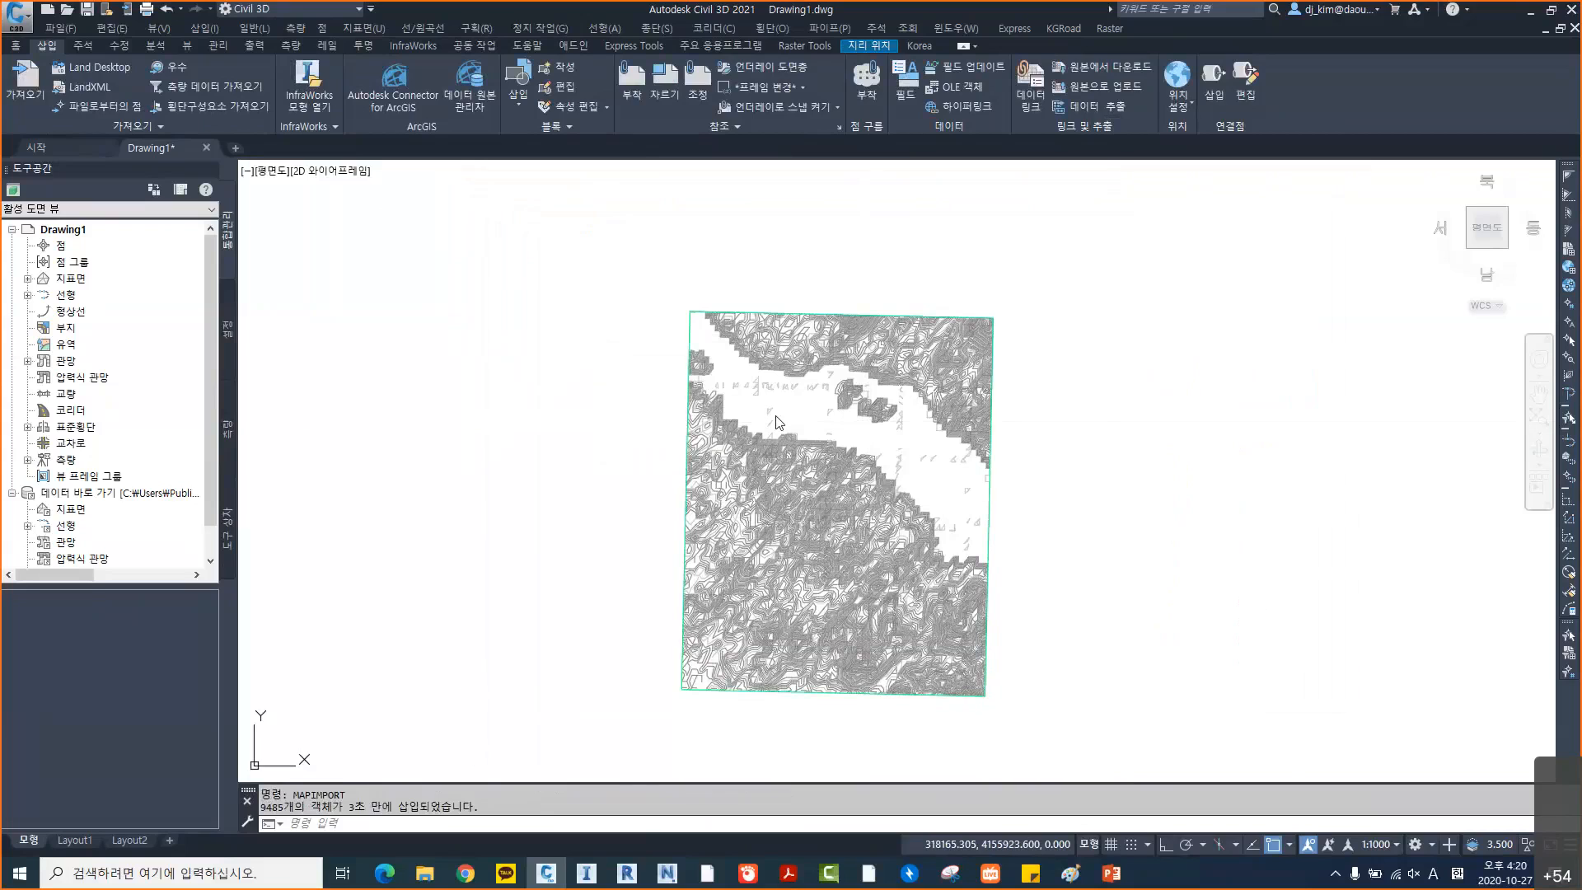
# Import export_buildings_2.shp again, creating object data from all its fields and bringing polygons in as closed polylines
pyautogui.press('Return')
pyautogui.click(673, 393)
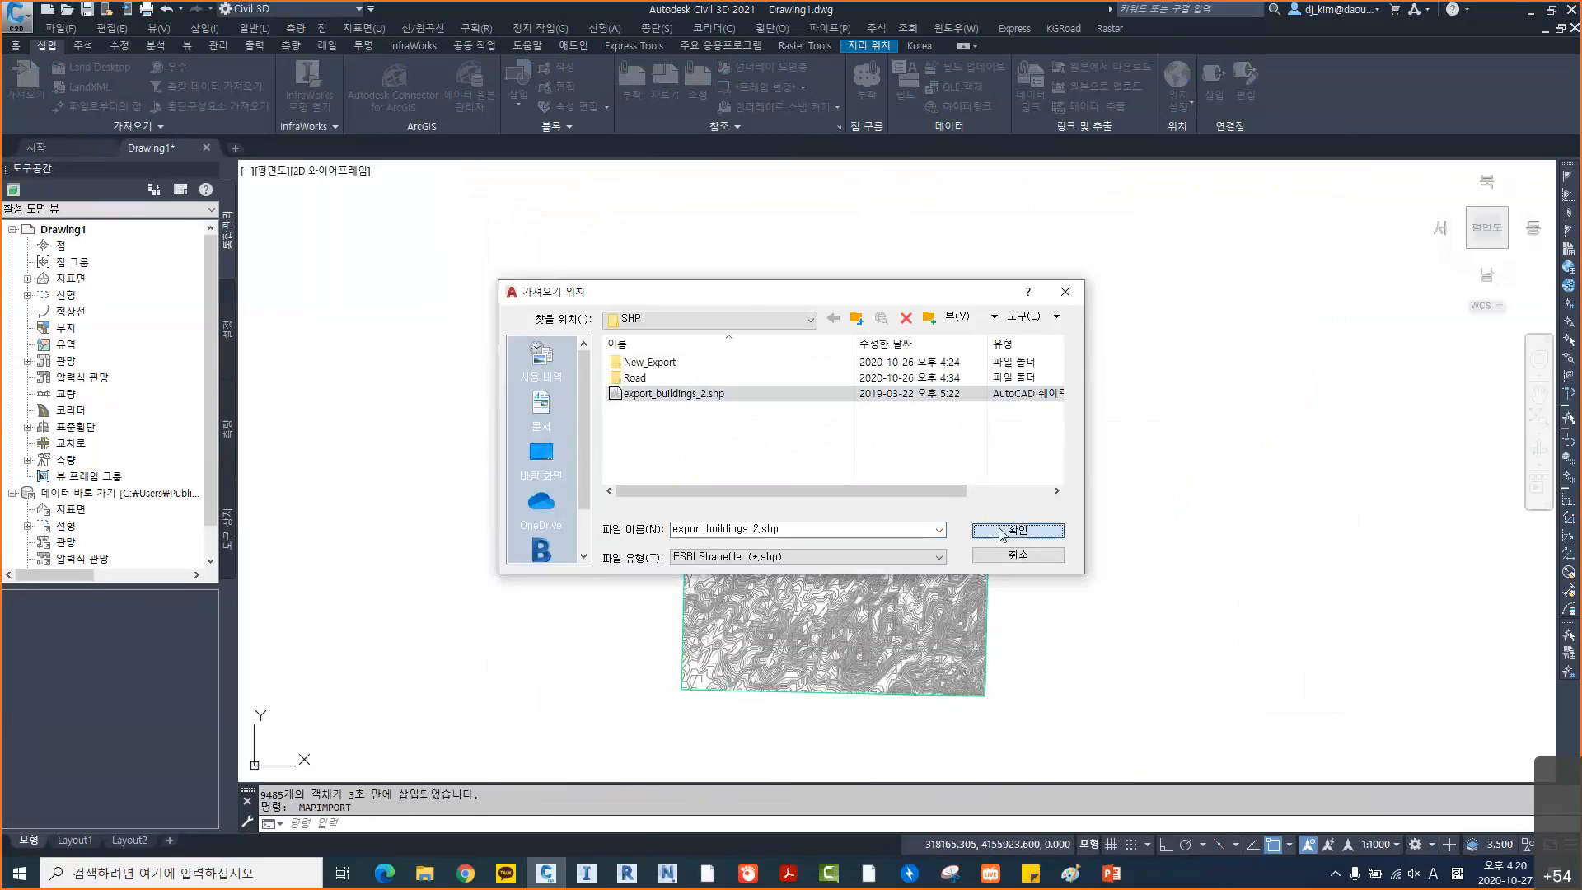
pyautogui.click(996, 533)
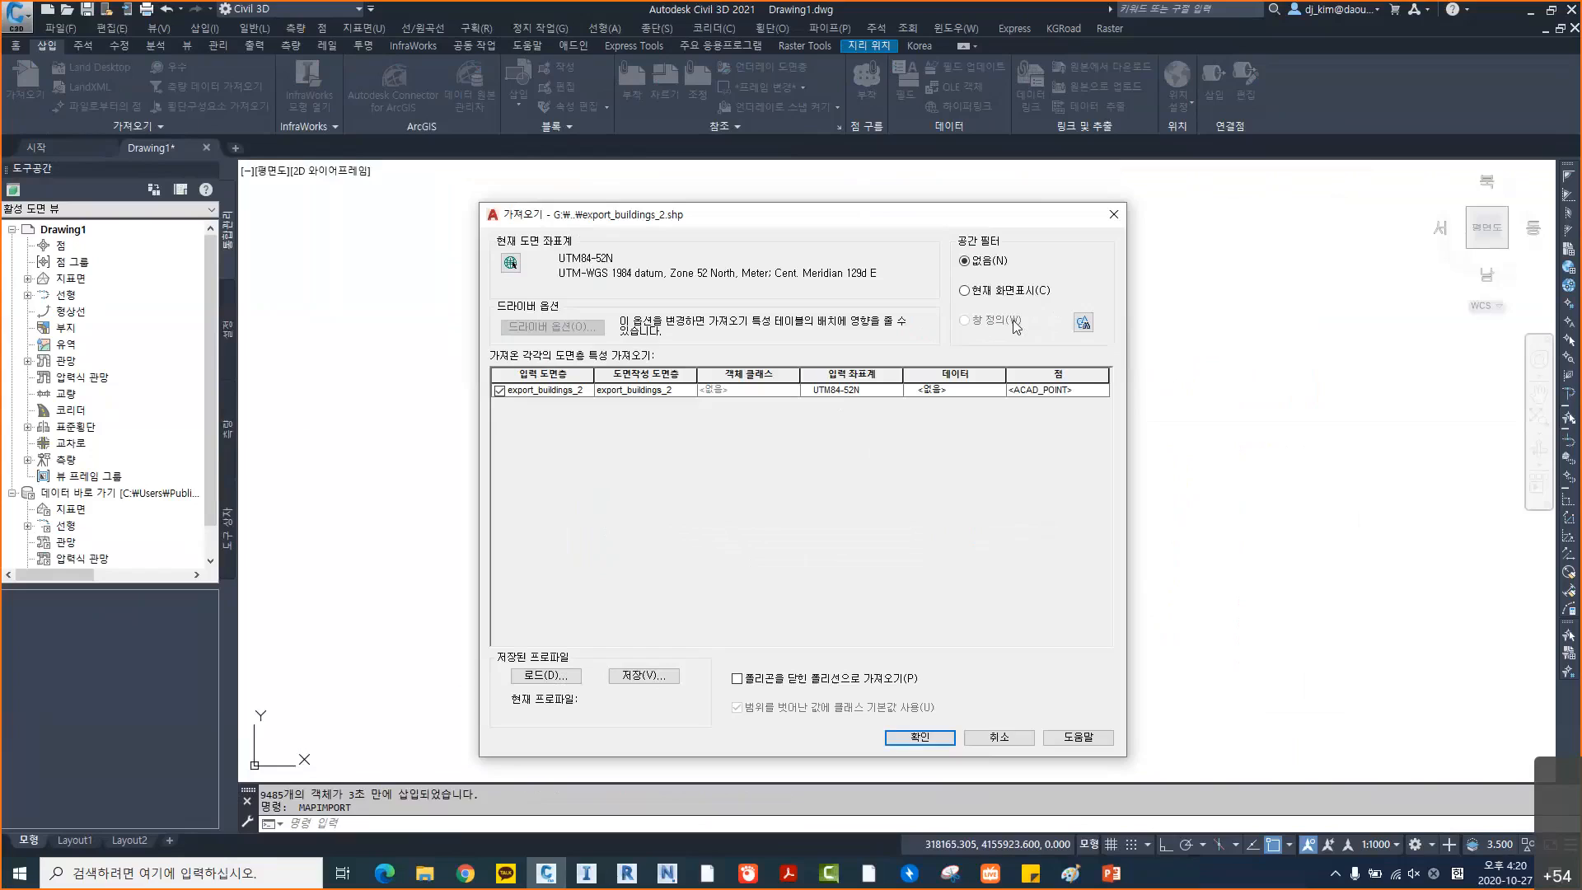
pyautogui.click(949, 390)
pyautogui.click(996, 392)
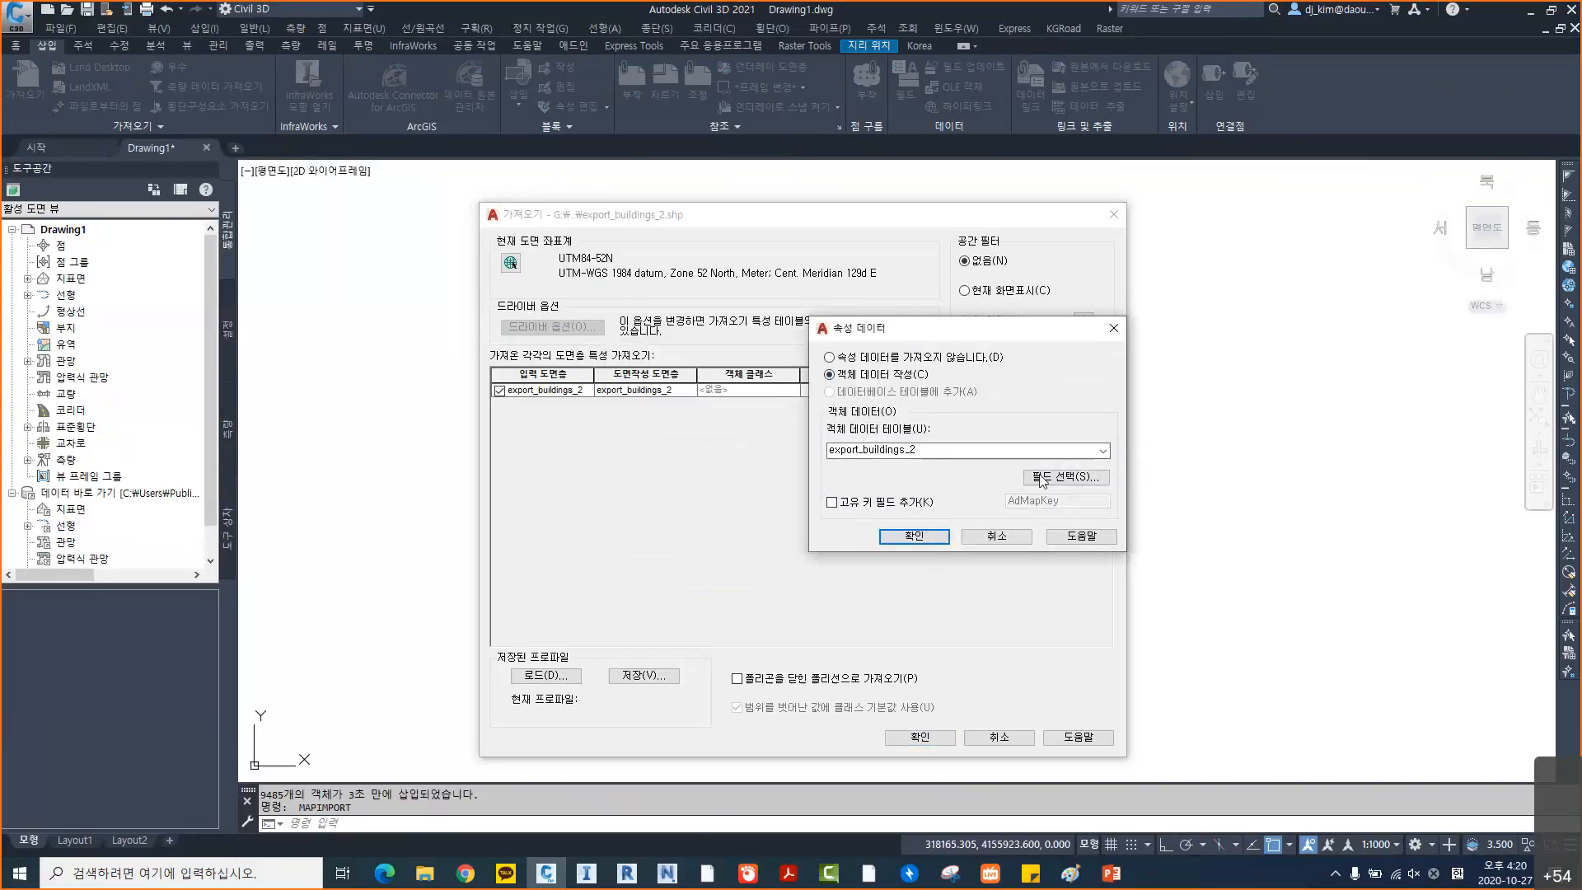
pyautogui.click(1036, 476)
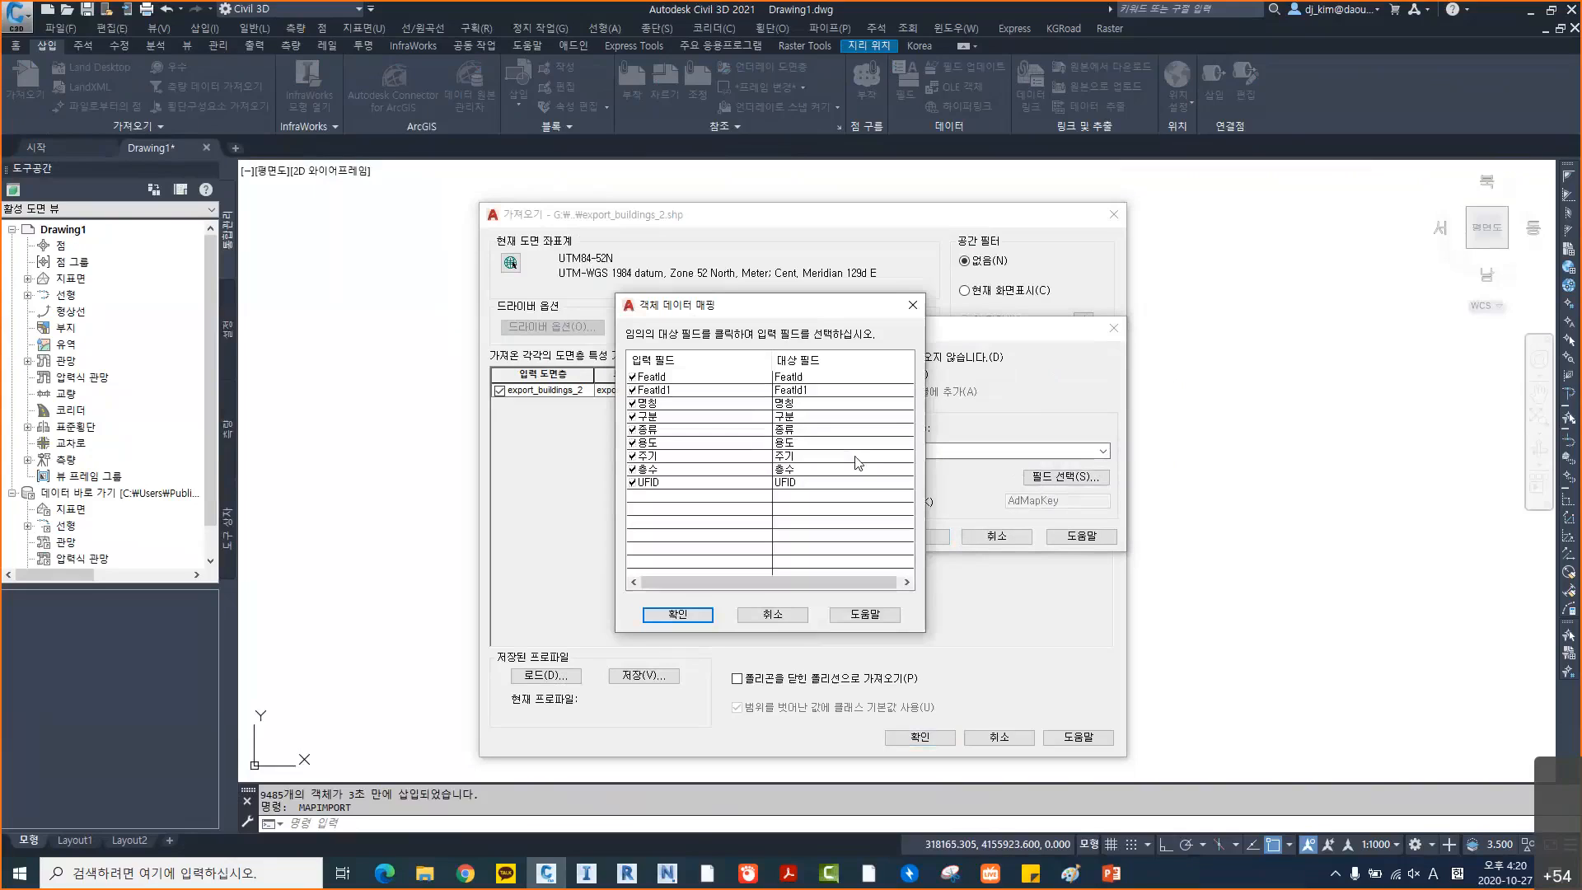
pyautogui.click(677, 615)
pyautogui.click(898, 539)
pyautogui.click(756, 680)
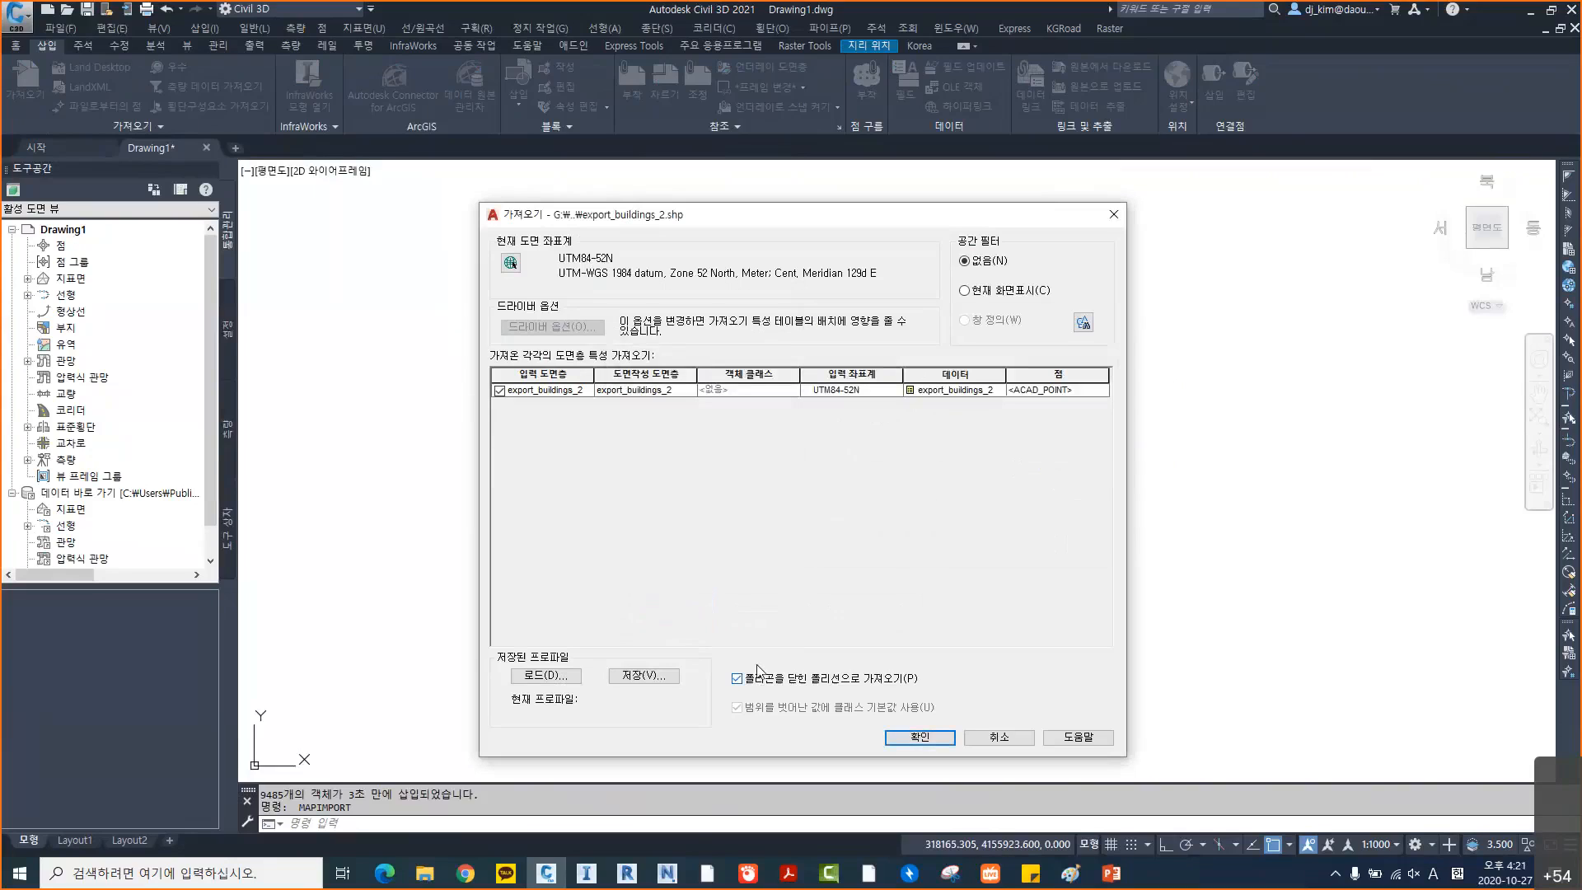
pyautogui.click(927, 738)
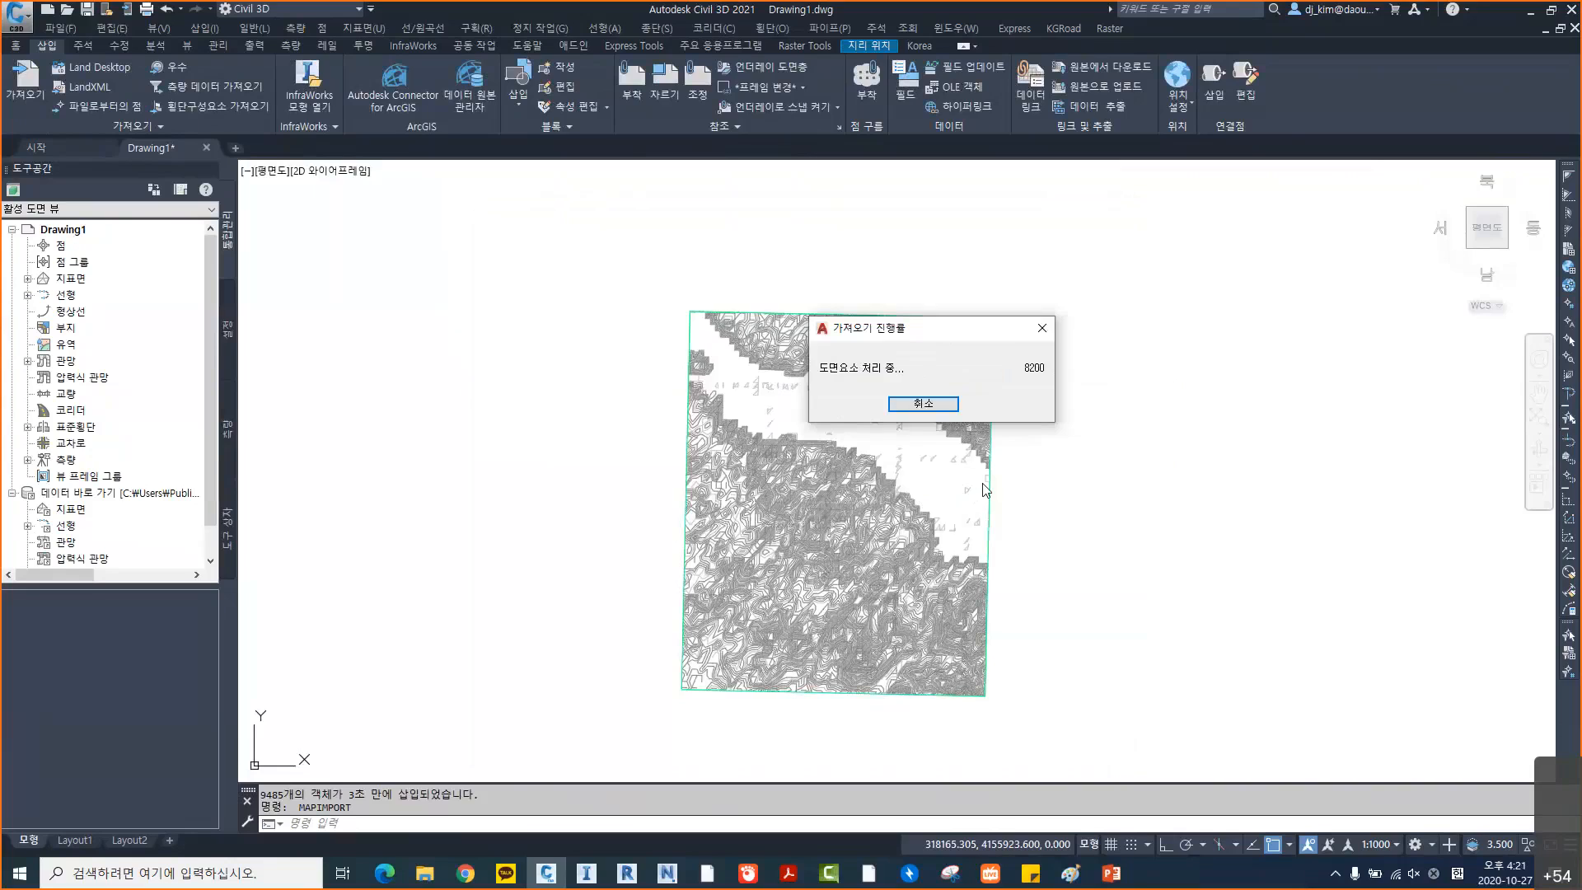
# Inspect the properties and object data of the large building outline north of the river
pyautogui.moveTo(860, 439); pyautogui.dragTo(926, 449, button='middle')
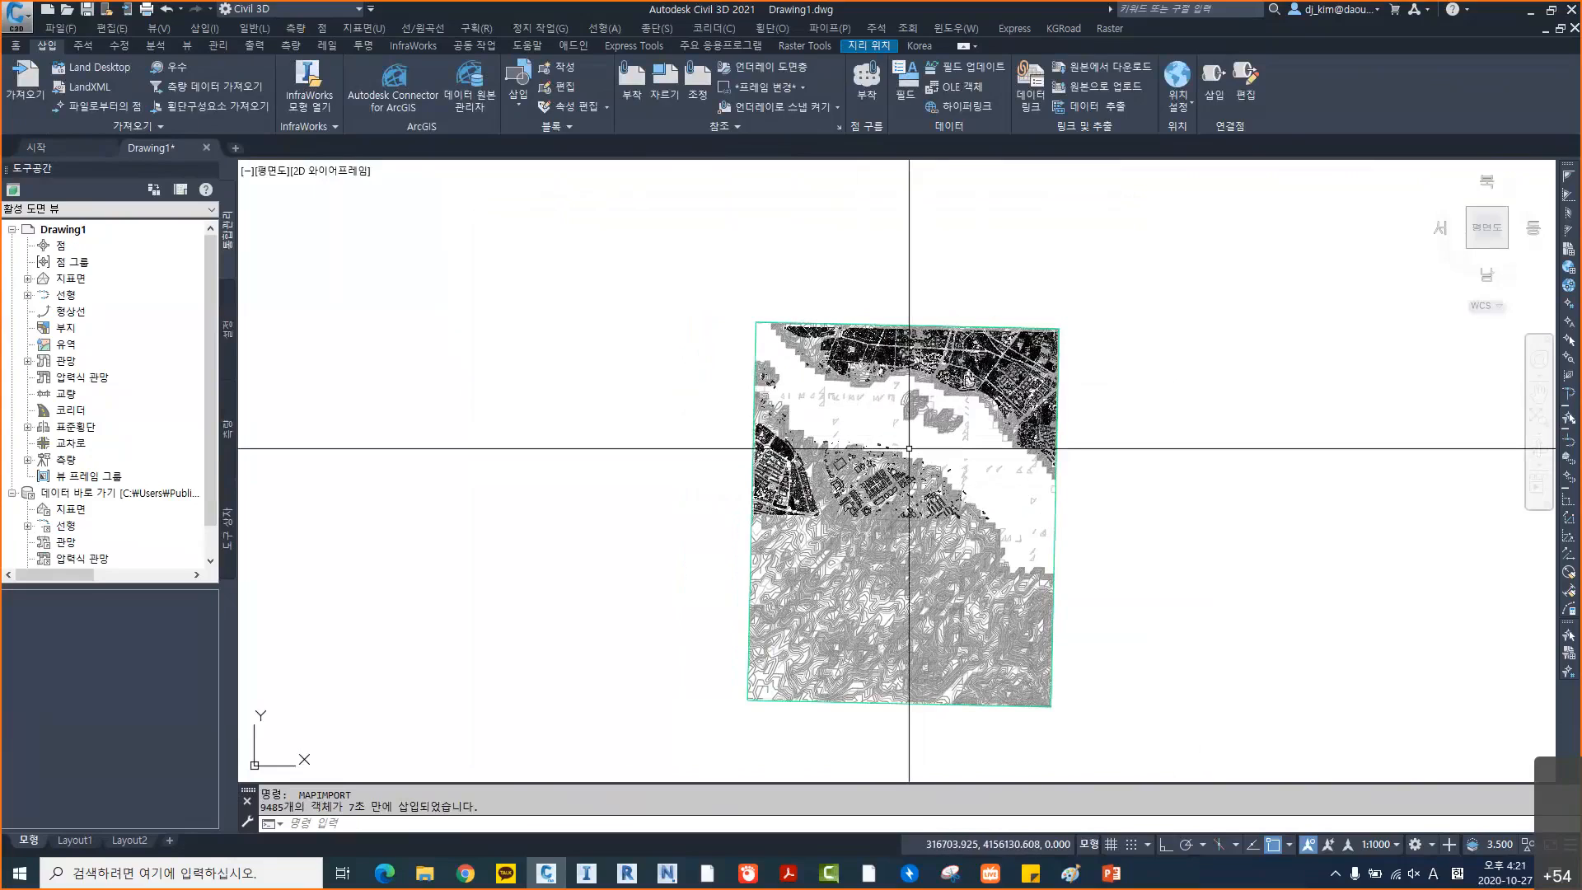
pyautogui.scroll(4, 908, 449)
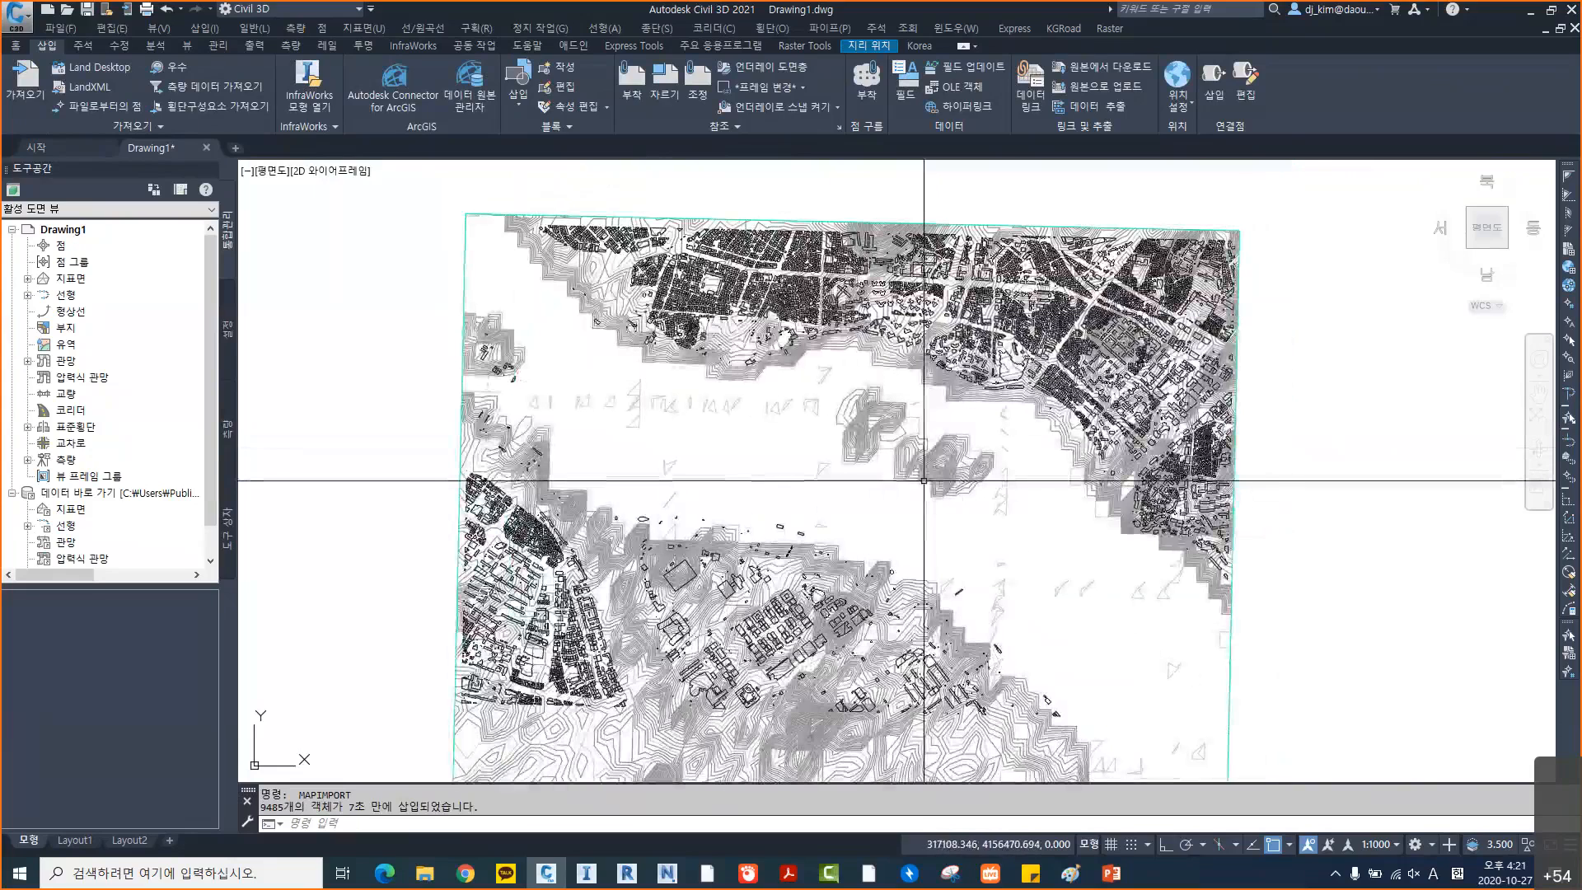
pyautogui.scroll(6, 1021, 332)
pyautogui.click(990, 452)
pyautogui.hotkey('ctrl', '1')
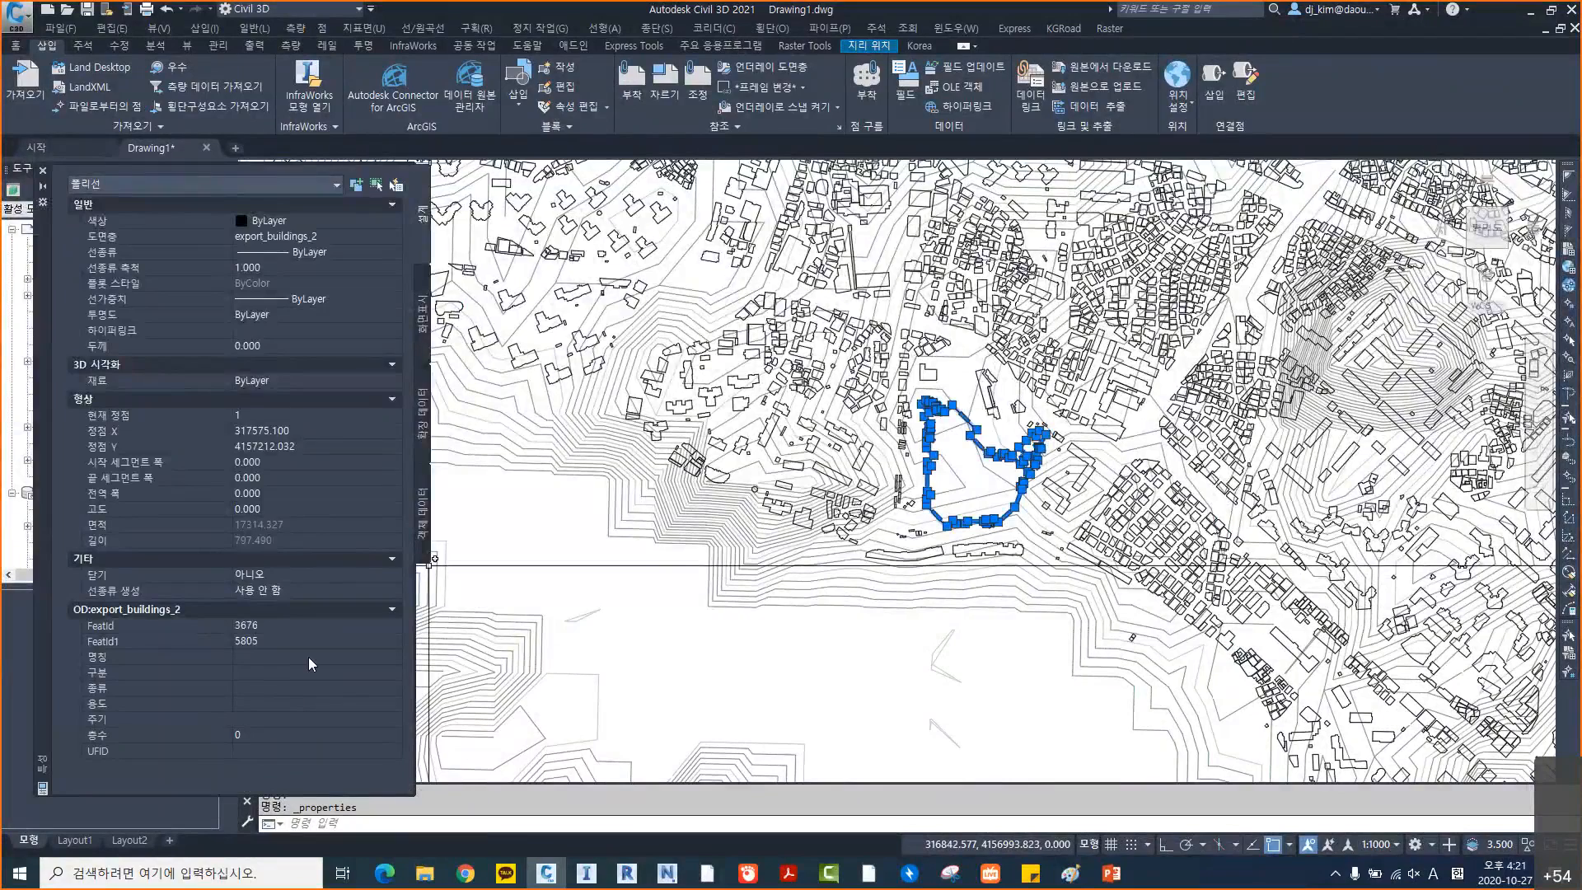
pyautogui.press('Escape')
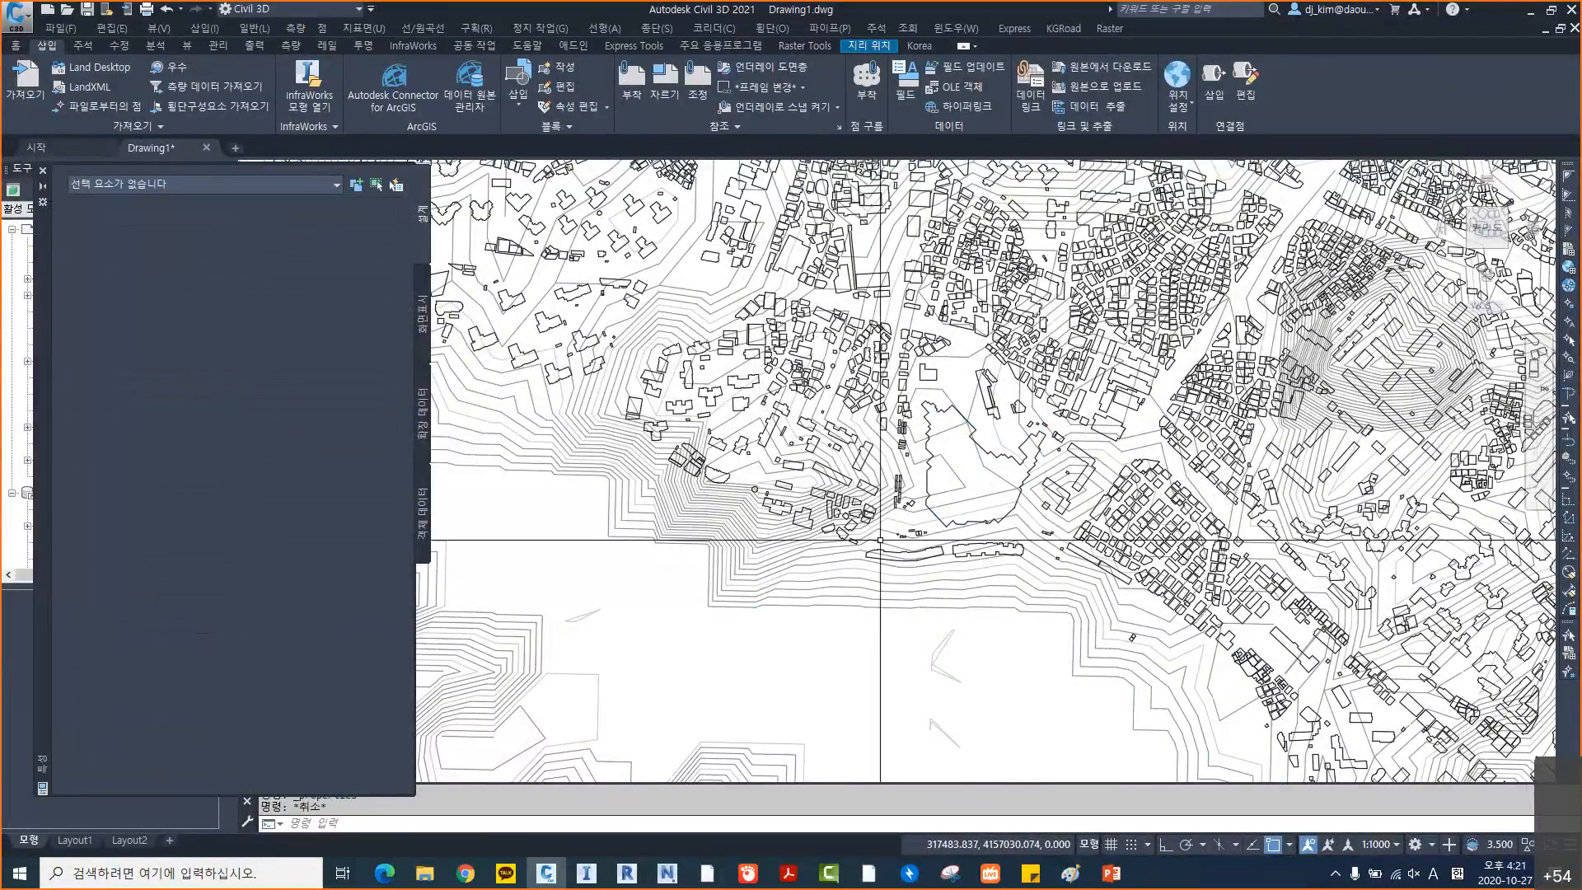
# Enter 3 as the 층수 value in the object data of the elongated building along the north riverbank, and close its properties
pyautogui.scroll(3, 906, 555)
pyautogui.click(904, 558)
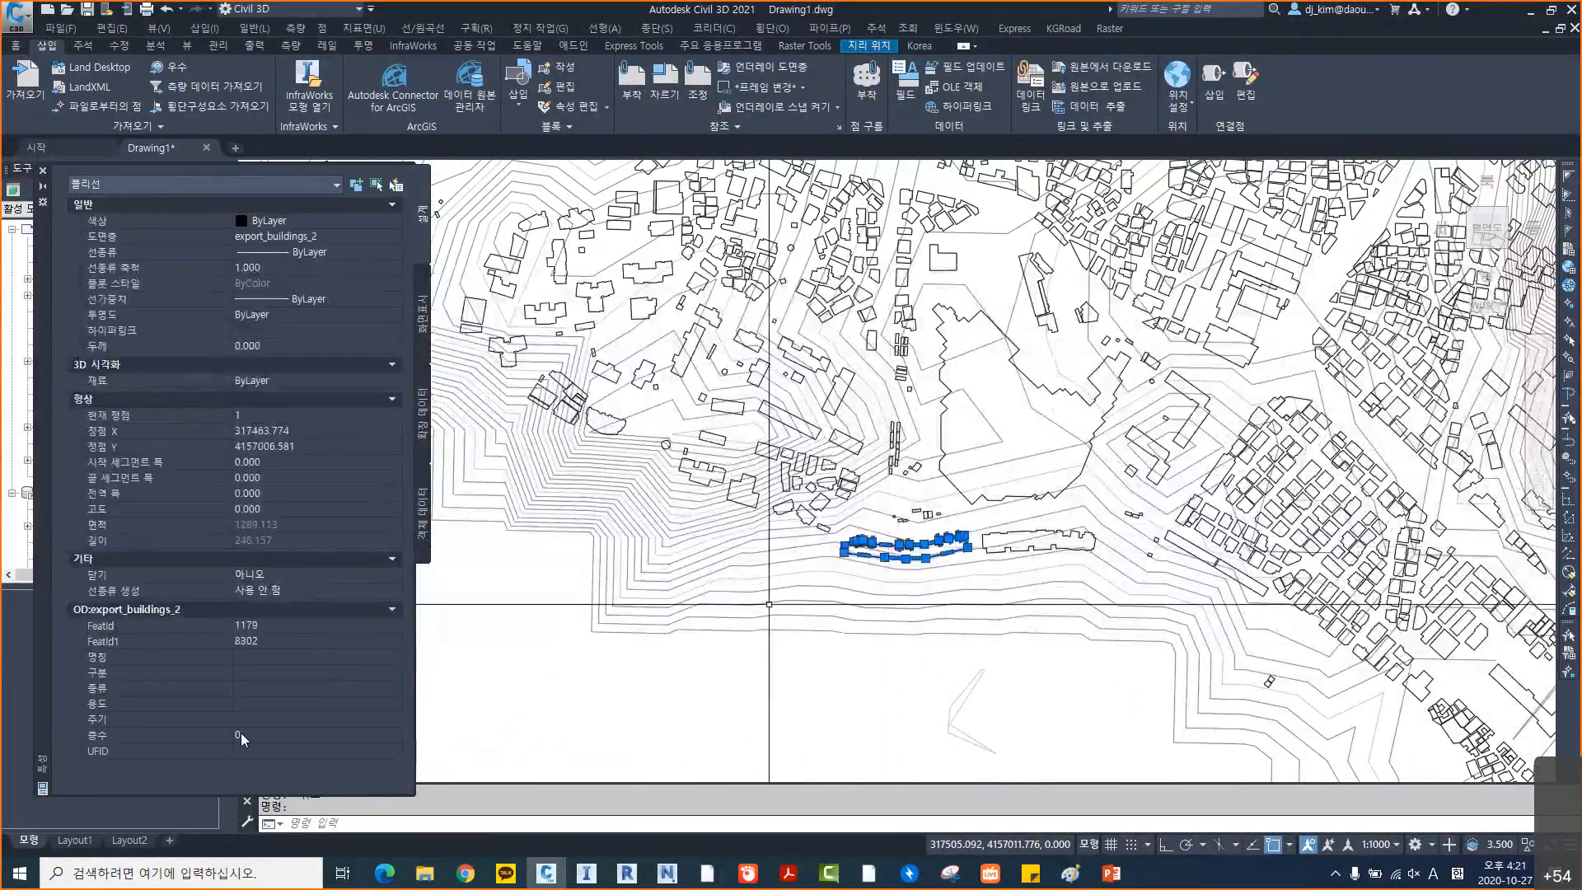
pyautogui.click(279, 736)
pyautogui.write('3')
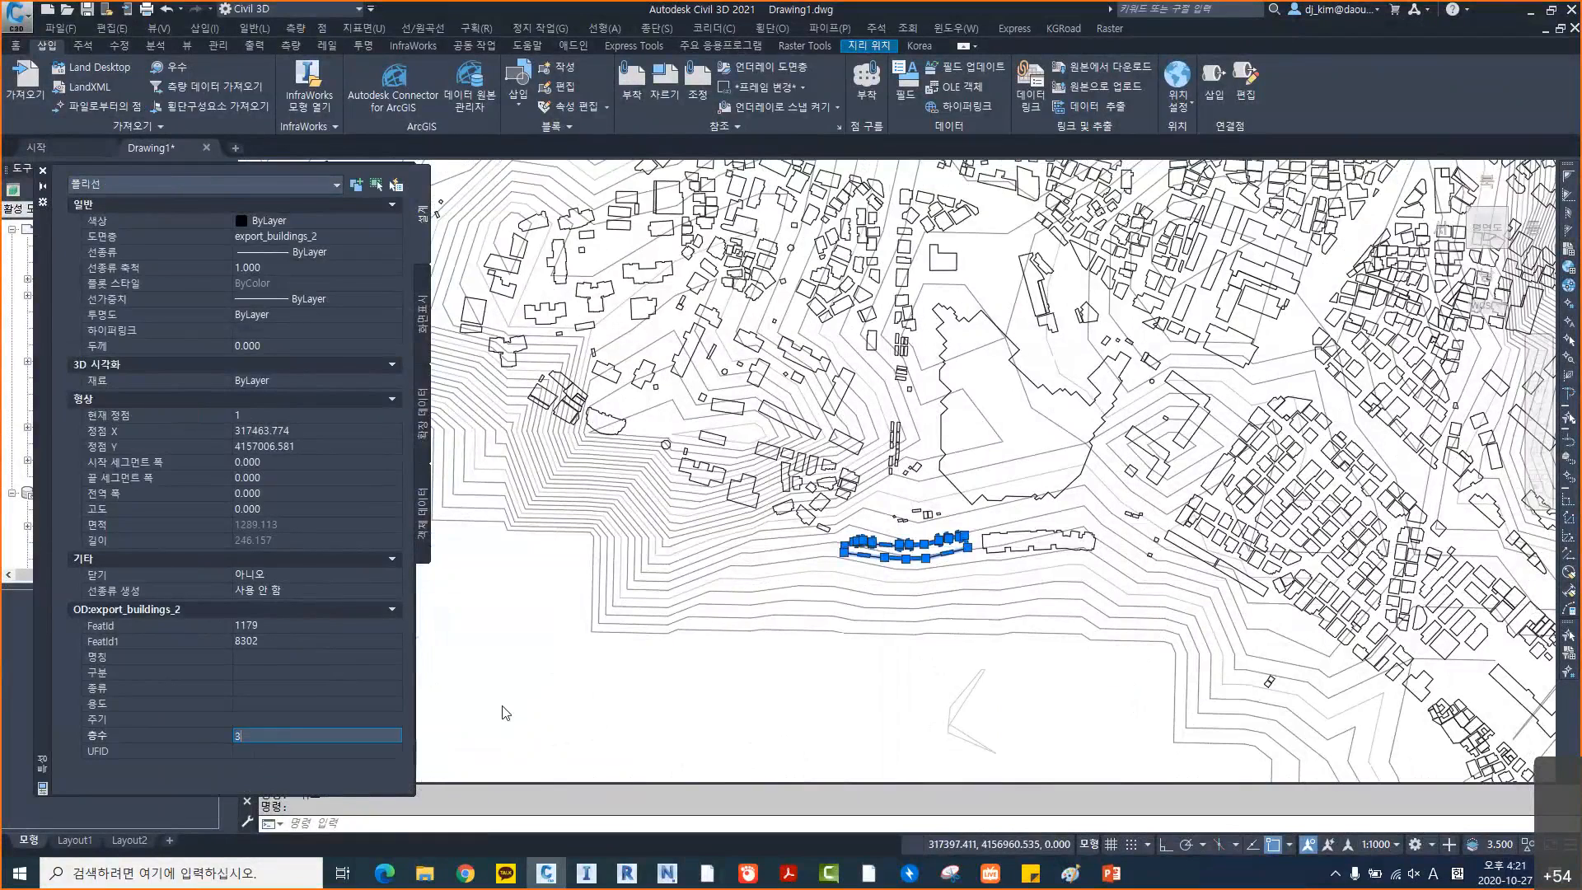
pyautogui.press('Escape')
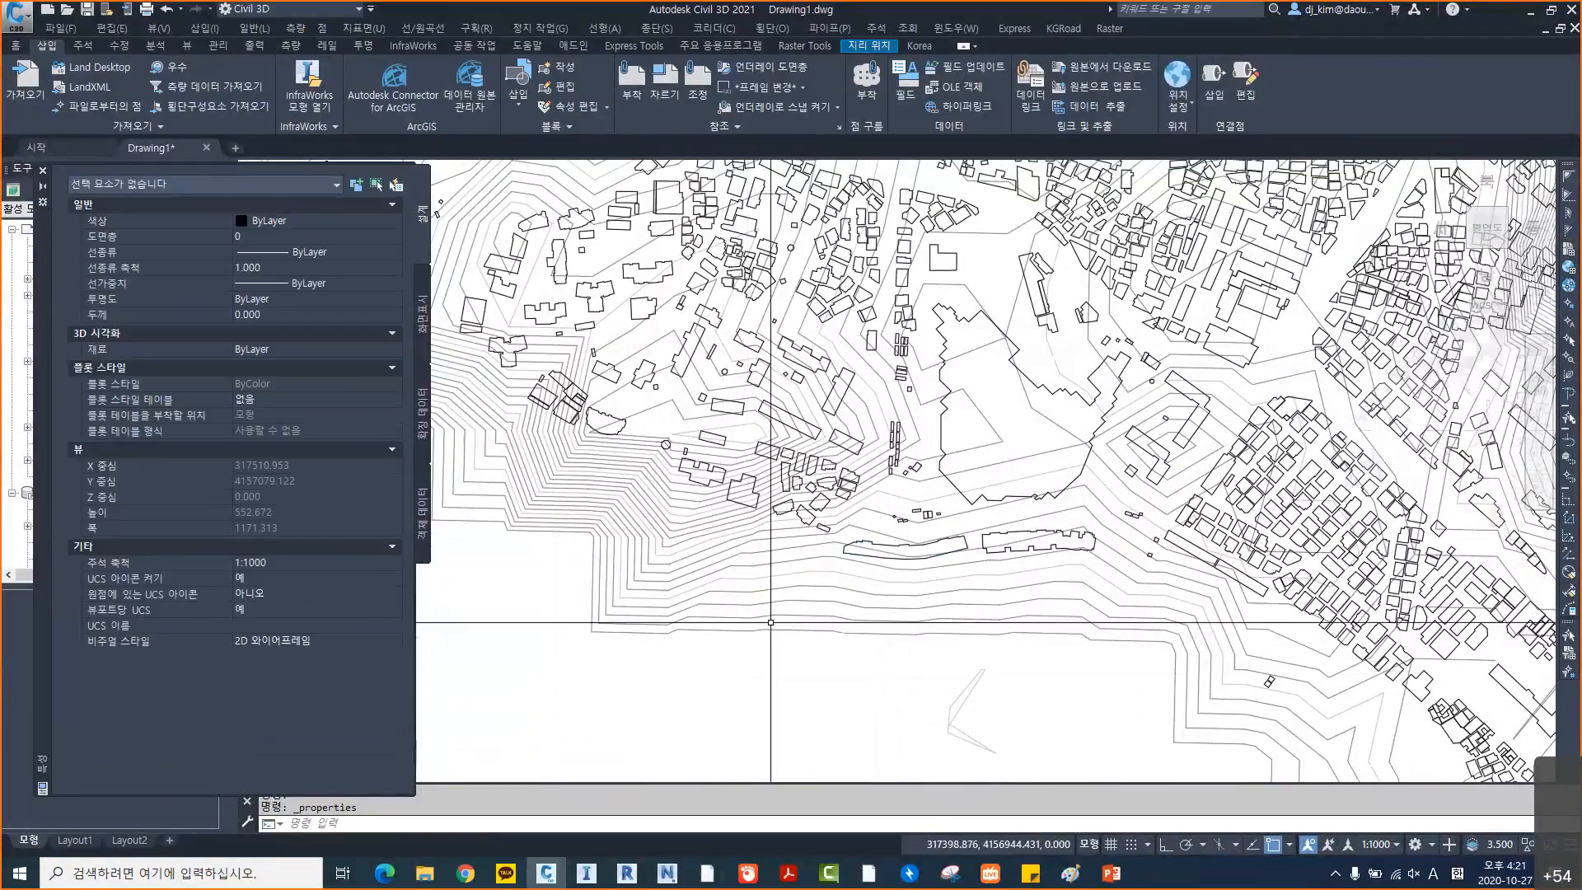
pyautogui.hotkey('ctrl', '1')
pyautogui.press('Escape')
# Turn on the aerial online map beneath the imported terrain and buildings, accepting the use of online map data
pyautogui.scroll(-7, 999, 477)
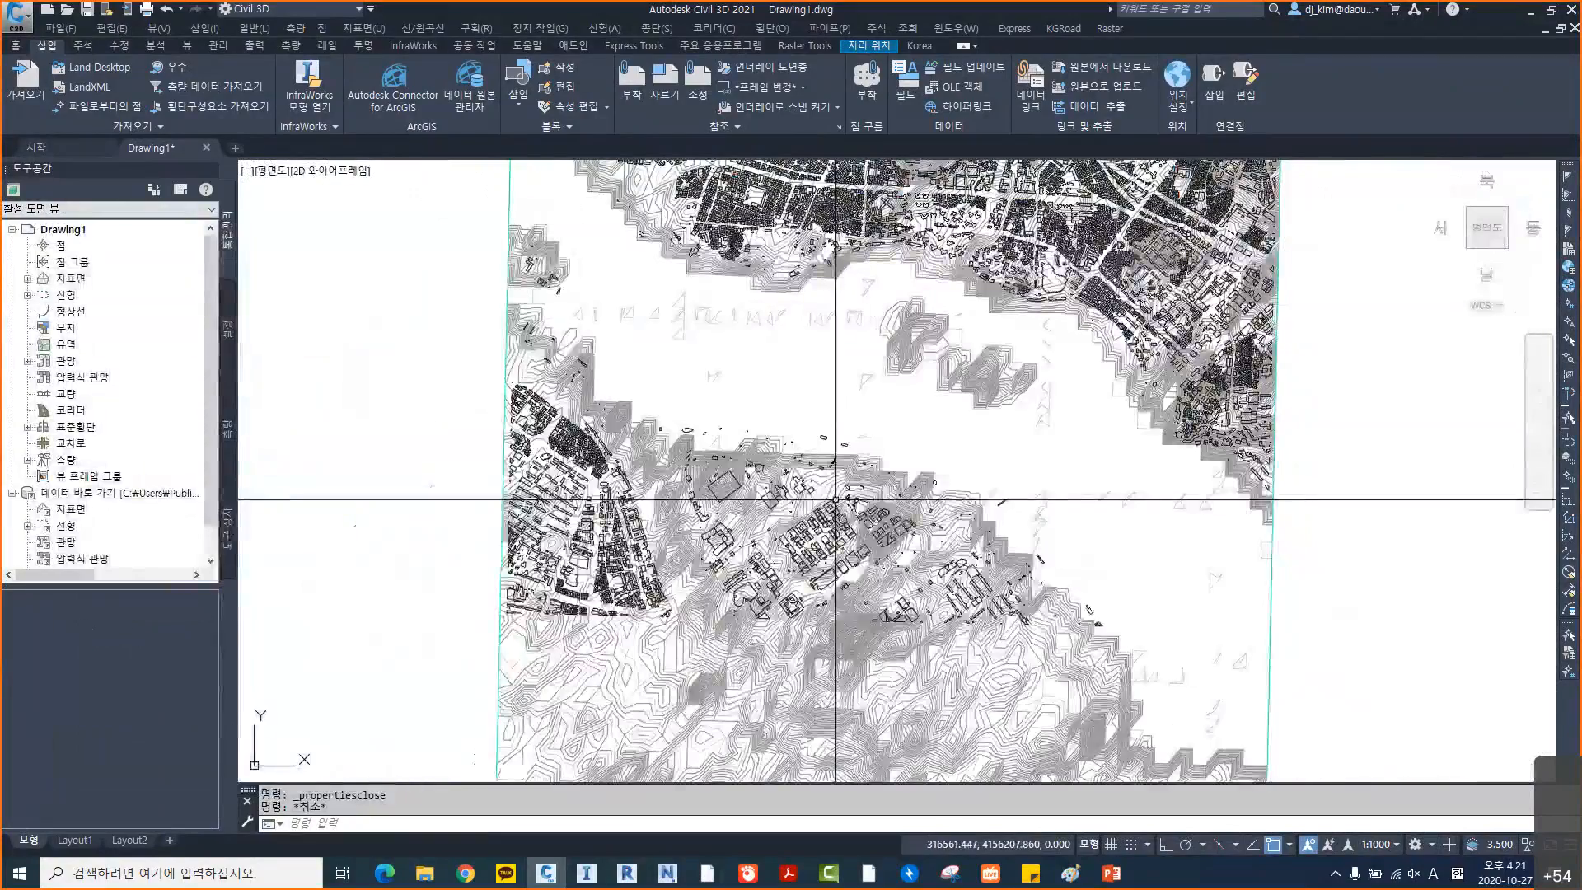
pyautogui.scroll(3, 786, 504)
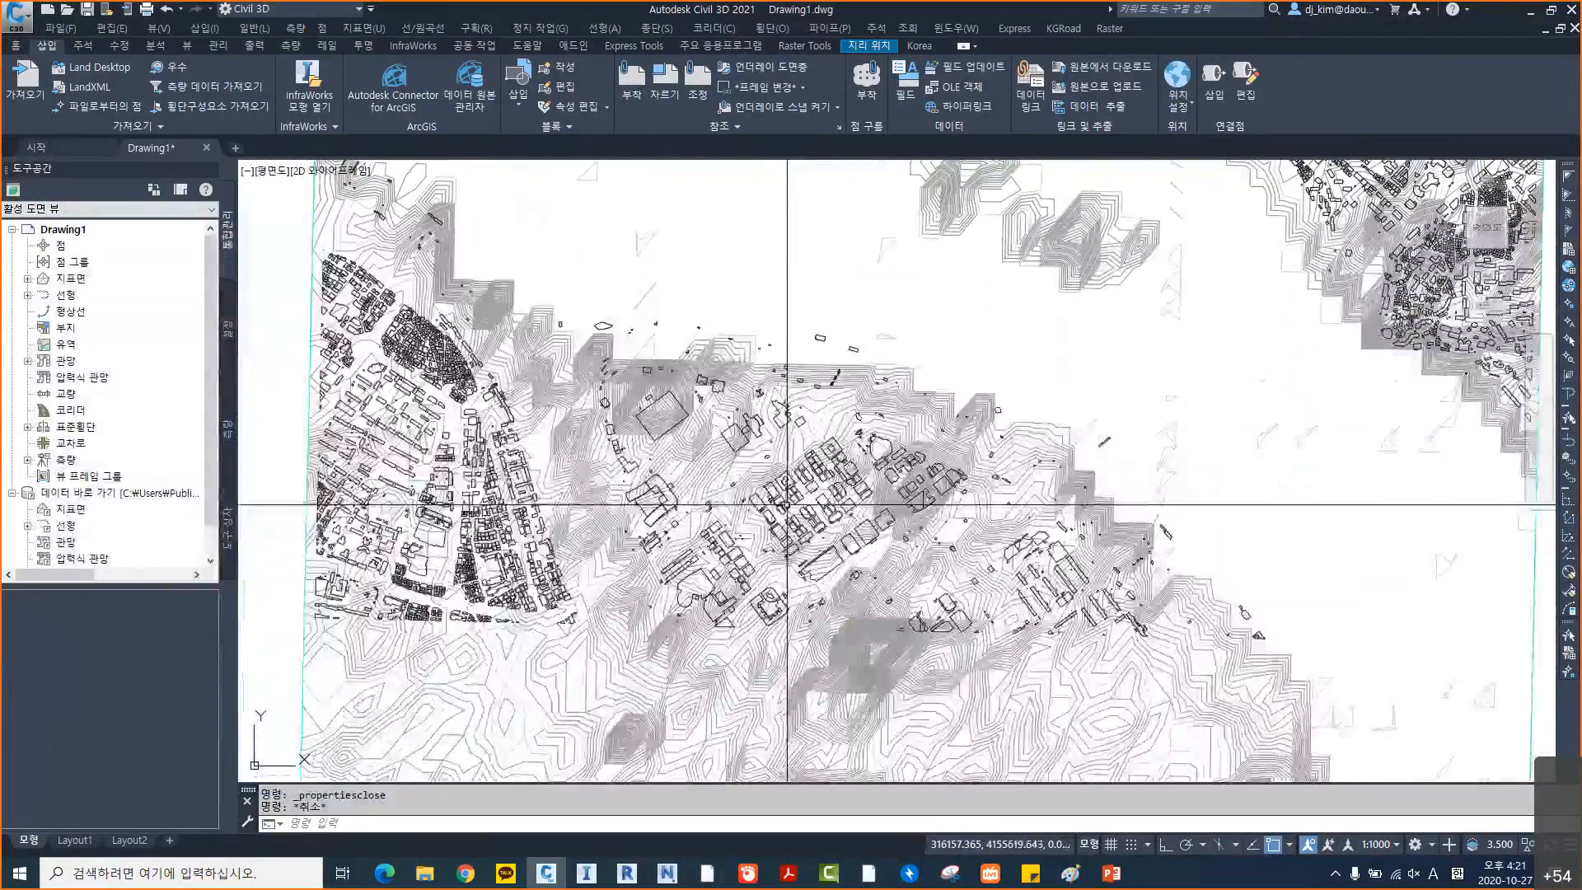
pyautogui.scroll(-2, 668, 574)
pyautogui.click(861, 46)
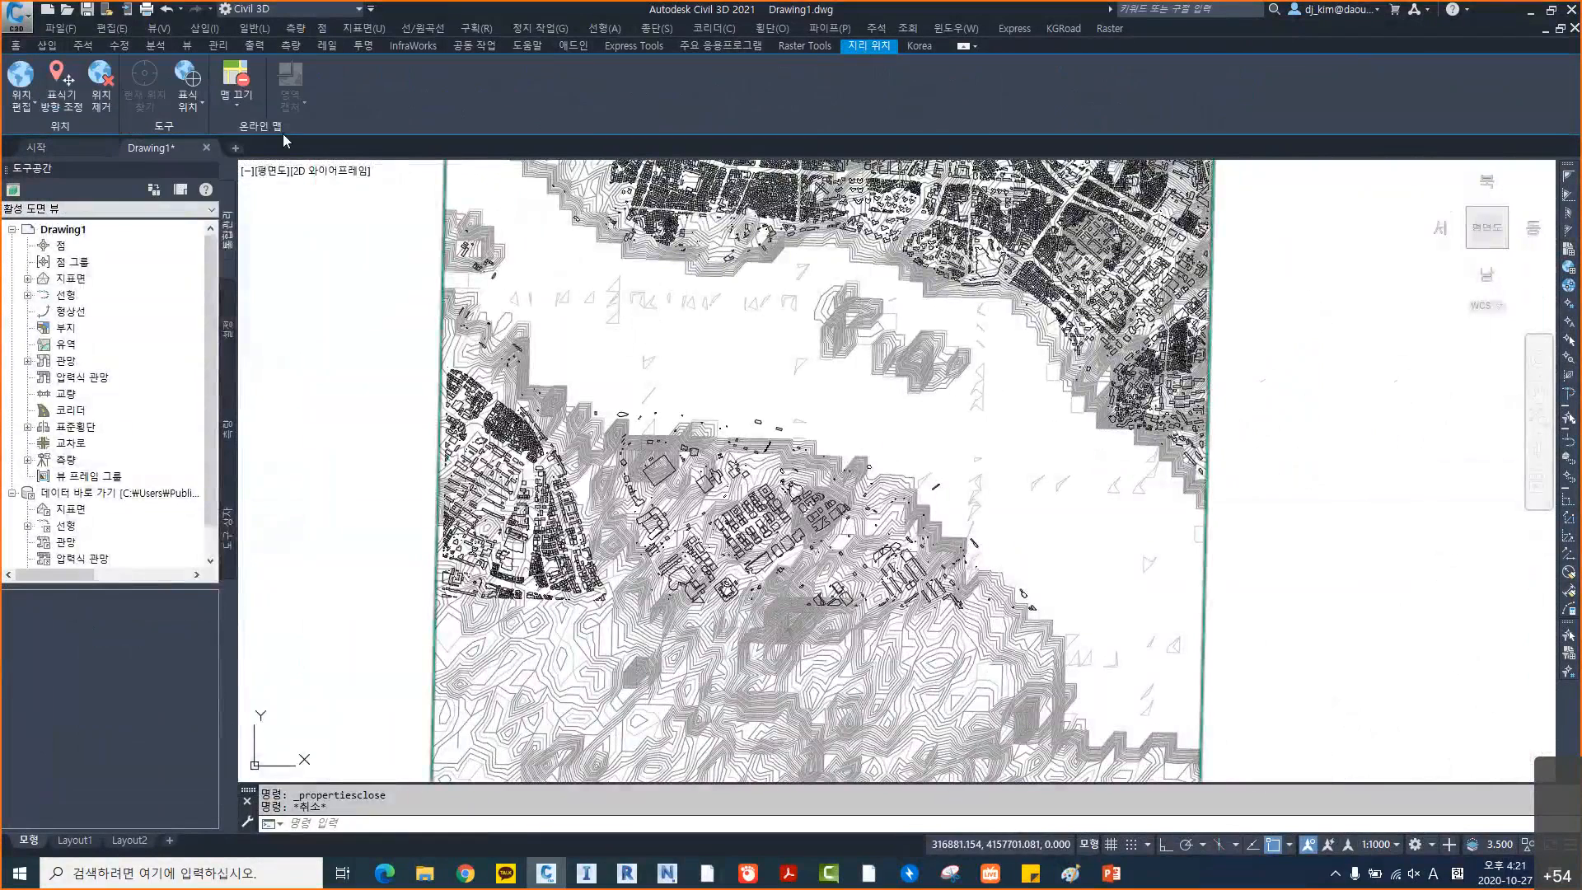
pyautogui.click(221, 100)
pyautogui.click(247, 162)
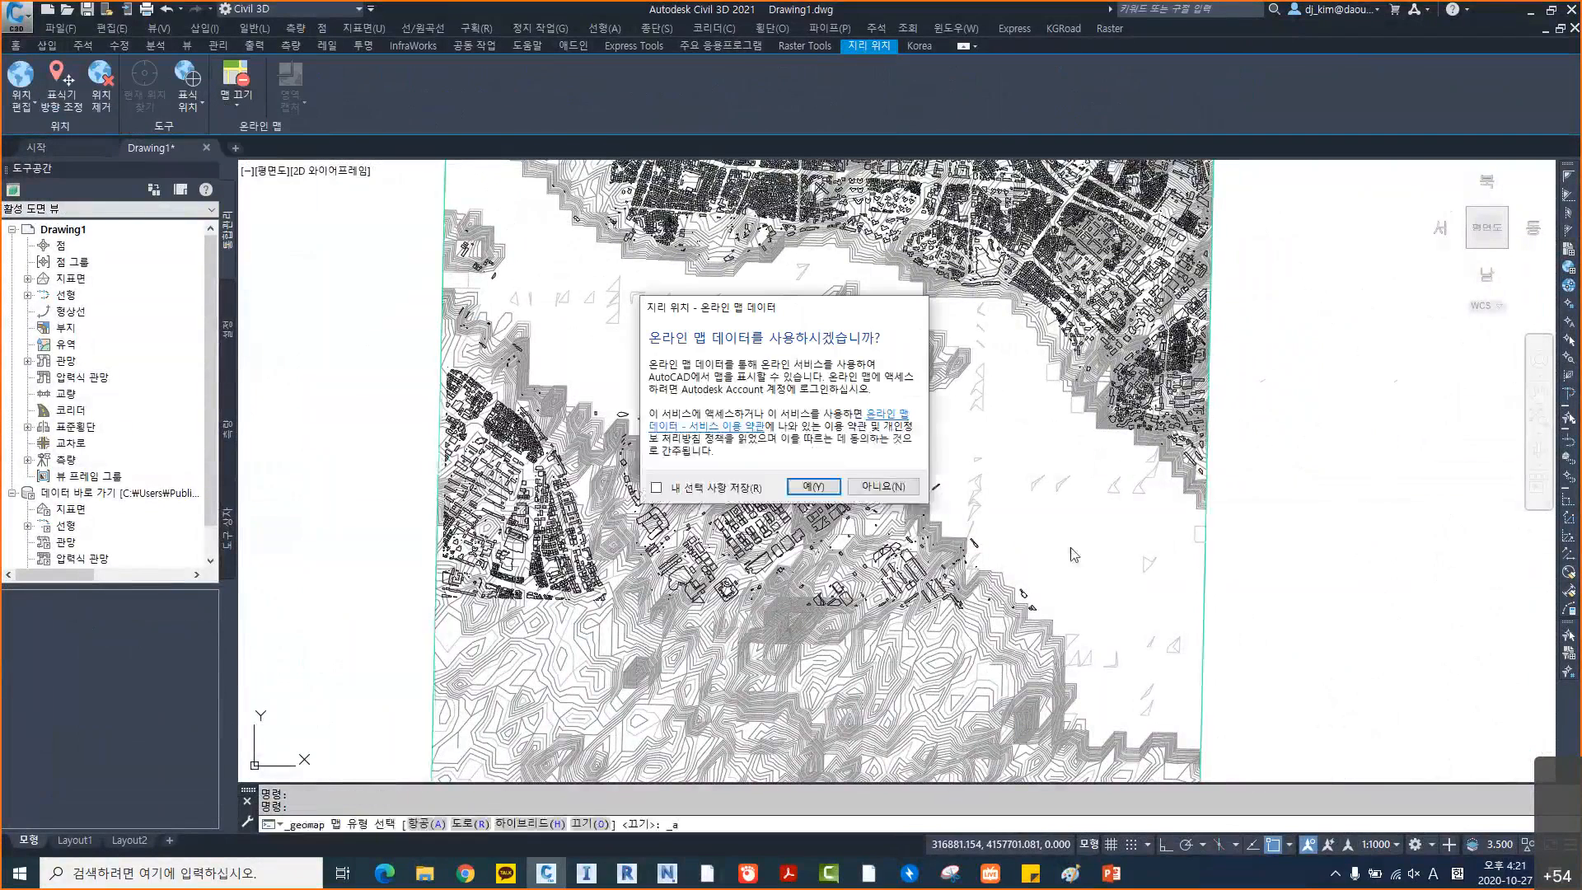
pyautogui.click(813, 486)
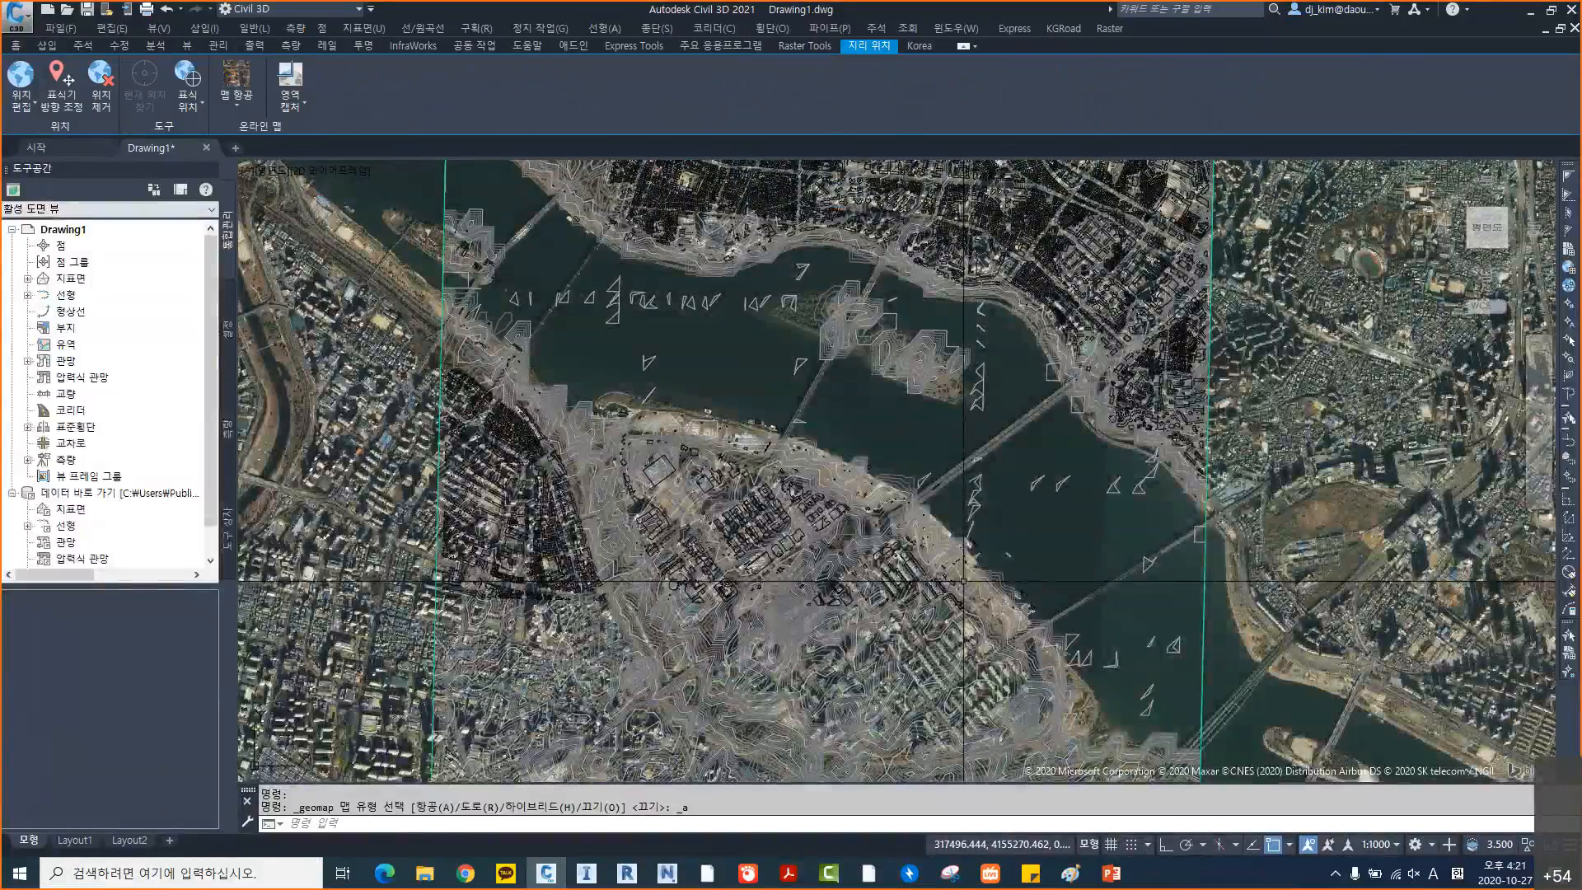
# Examine how the imported terrain contours and building outlines line up with the aerial map along the river and islands
pyautogui.scroll(-2, 1191, 507)
pyautogui.scroll(6, 1101, 391)
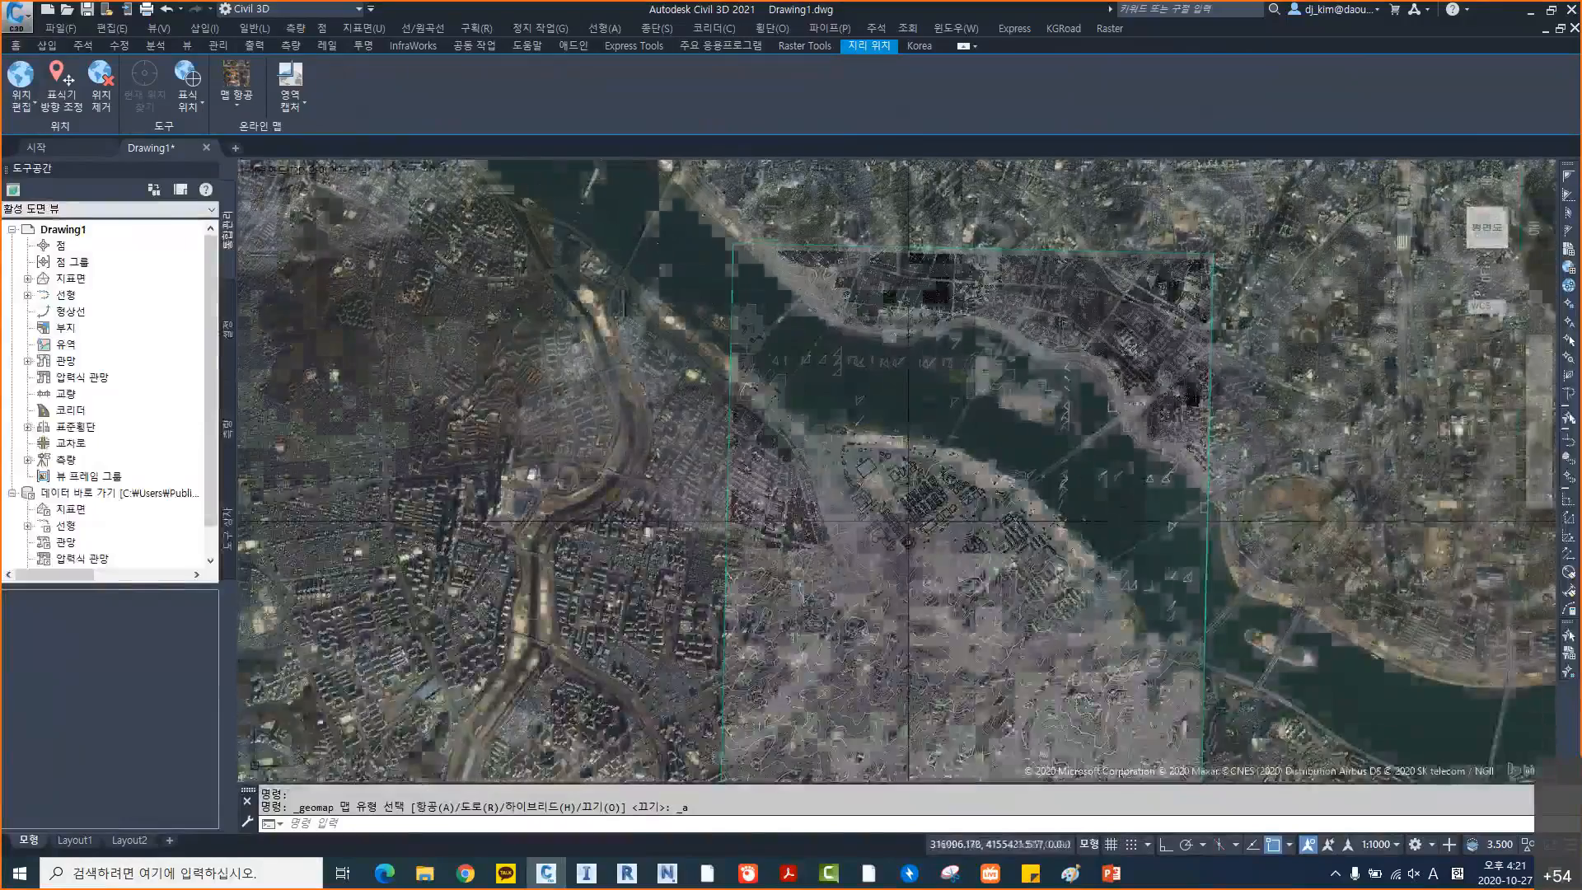
pyautogui.scroll(2, 1038, 527)
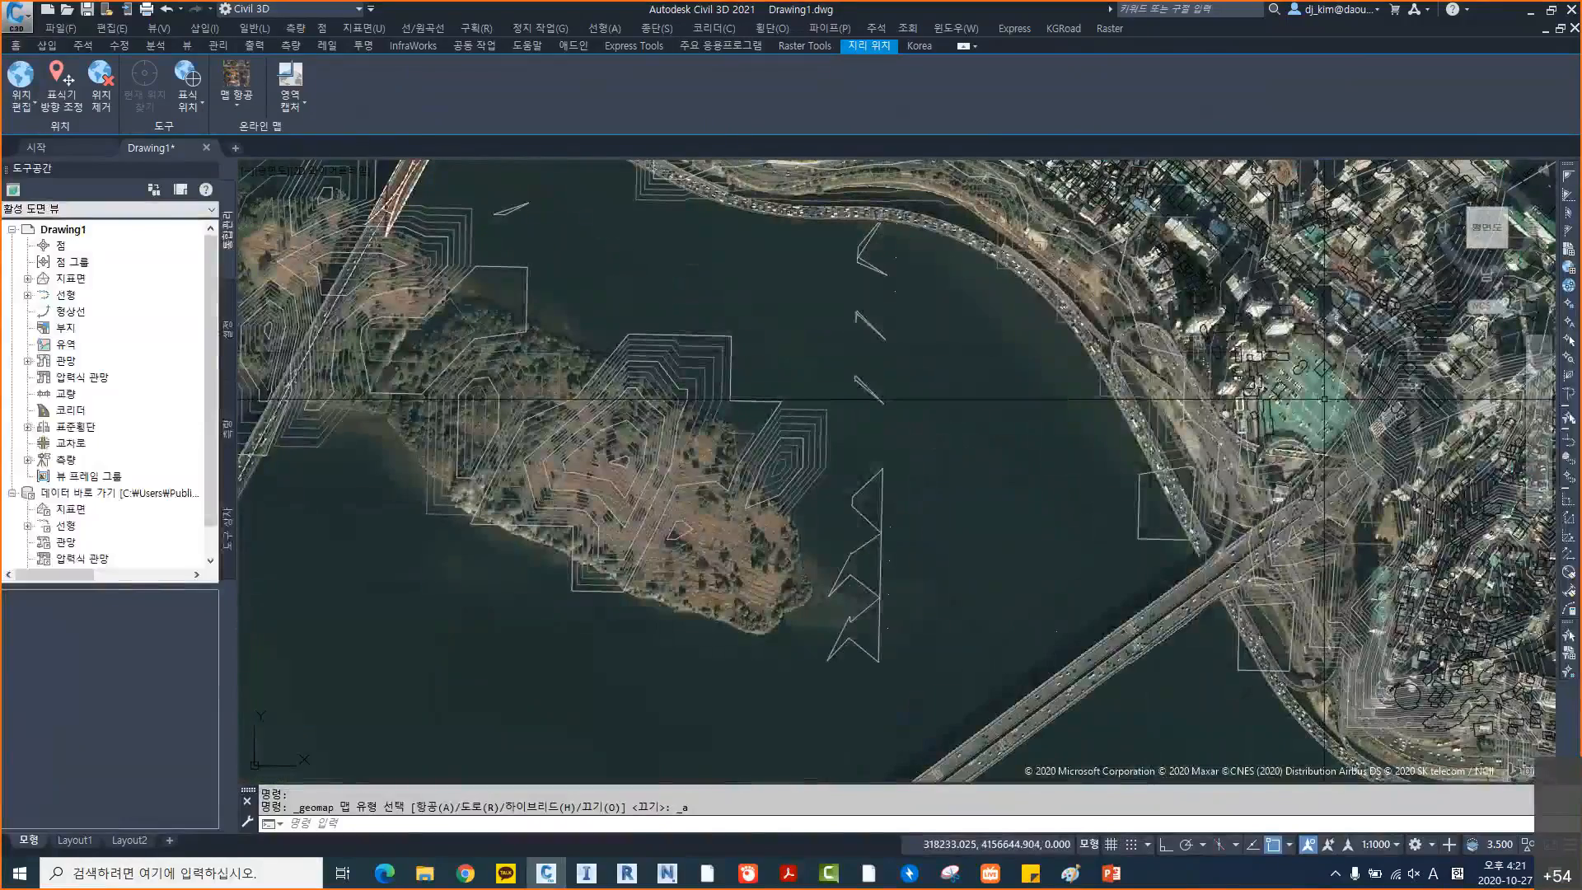
pyautogui.scroll(4, 1323, 399)
pyautogui.scroll(-5, 1326, 354)
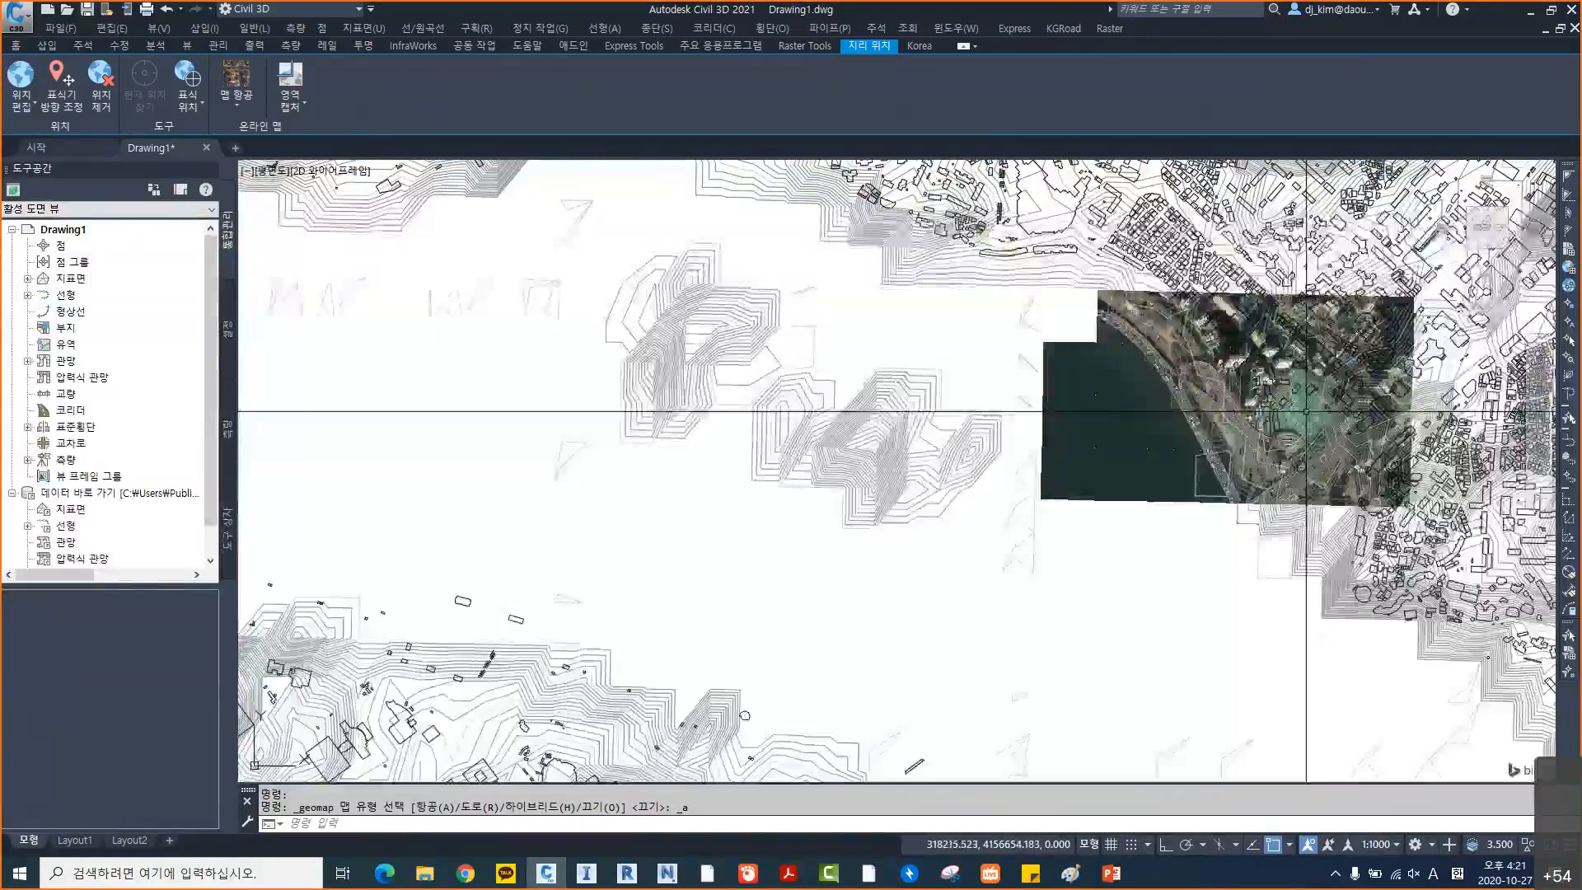
pyautogui.scroll(2, 1098, 513)
pyautogui.moveTo(1098, 512); pyautogui.dragTo(1116, 398, button='middle')
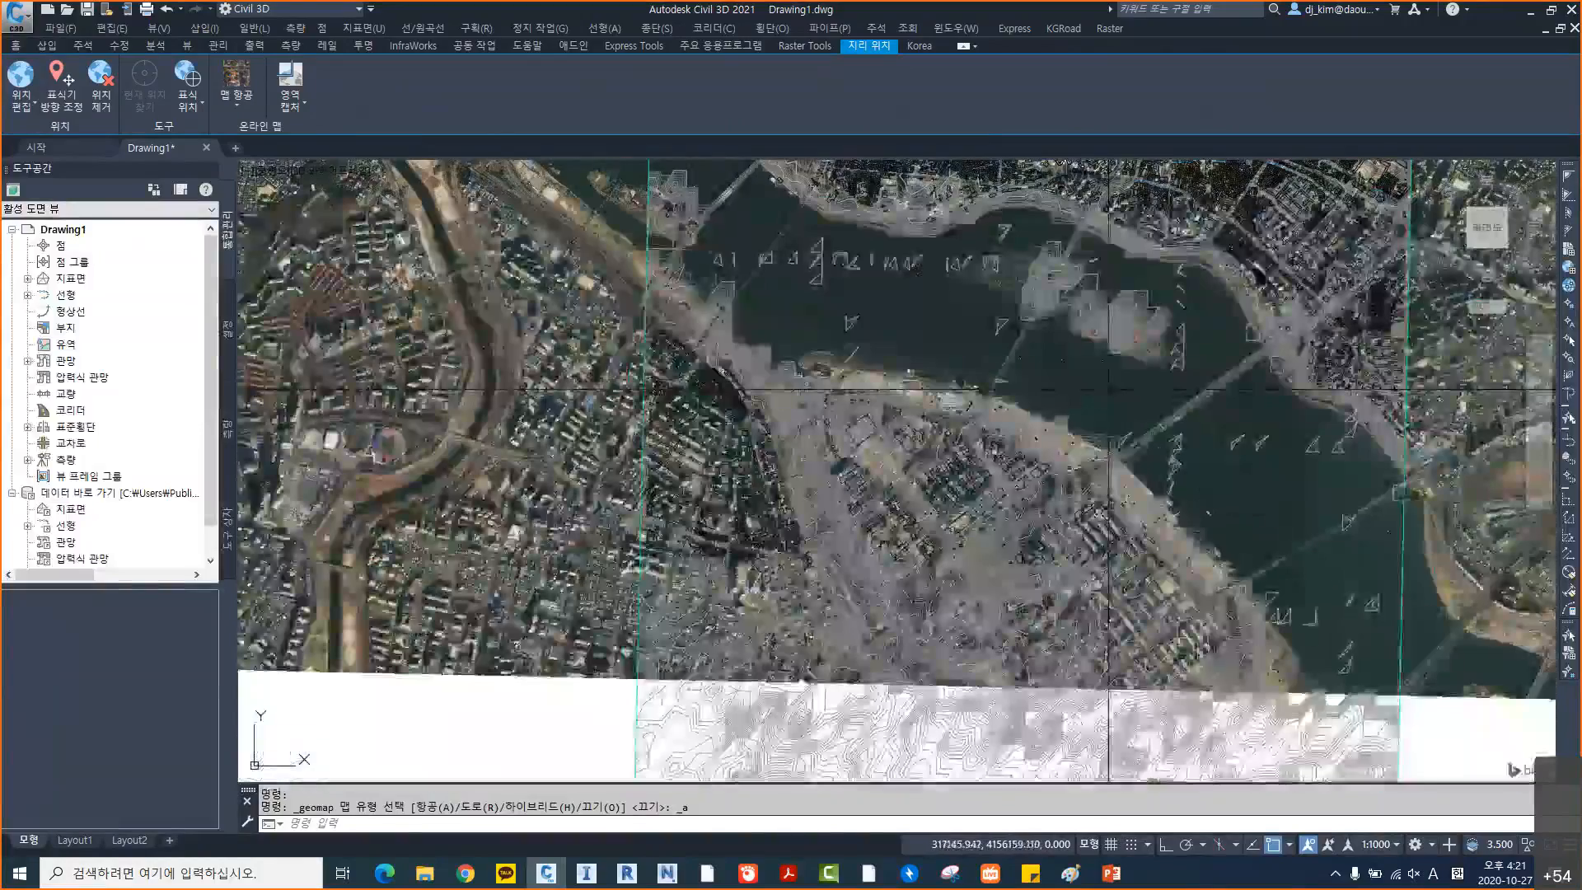
pyautogui.moveTo(1125, 568); pyautogui.dragTo(1102, 442, button='middle')
pyautogui.scroll(-4, 1102, 442)
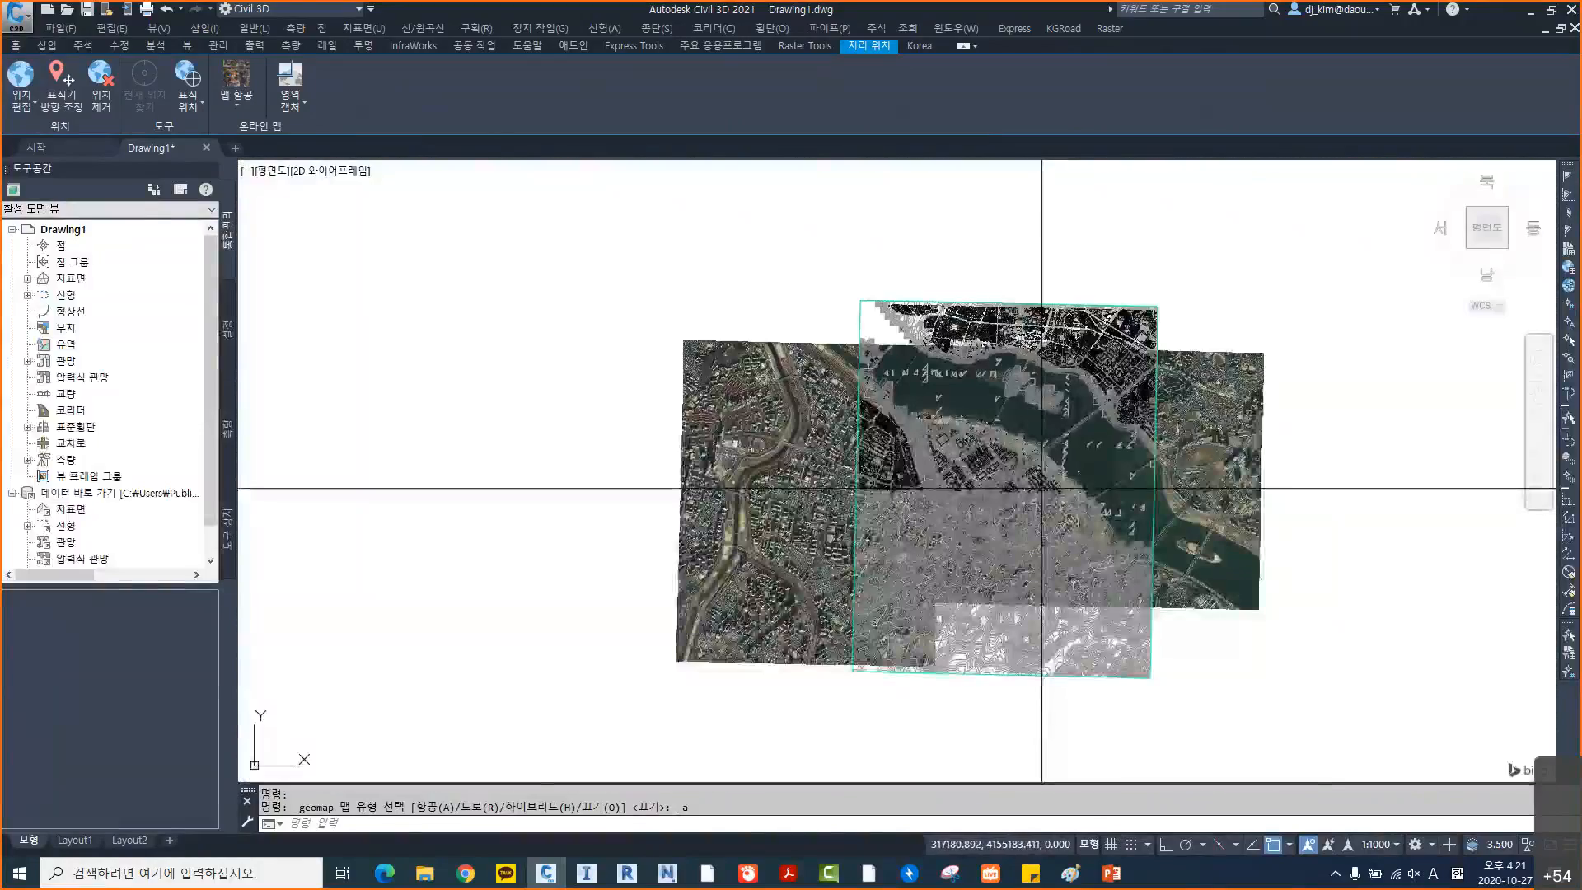
pyautogui.scroll(4, 1003, 459)
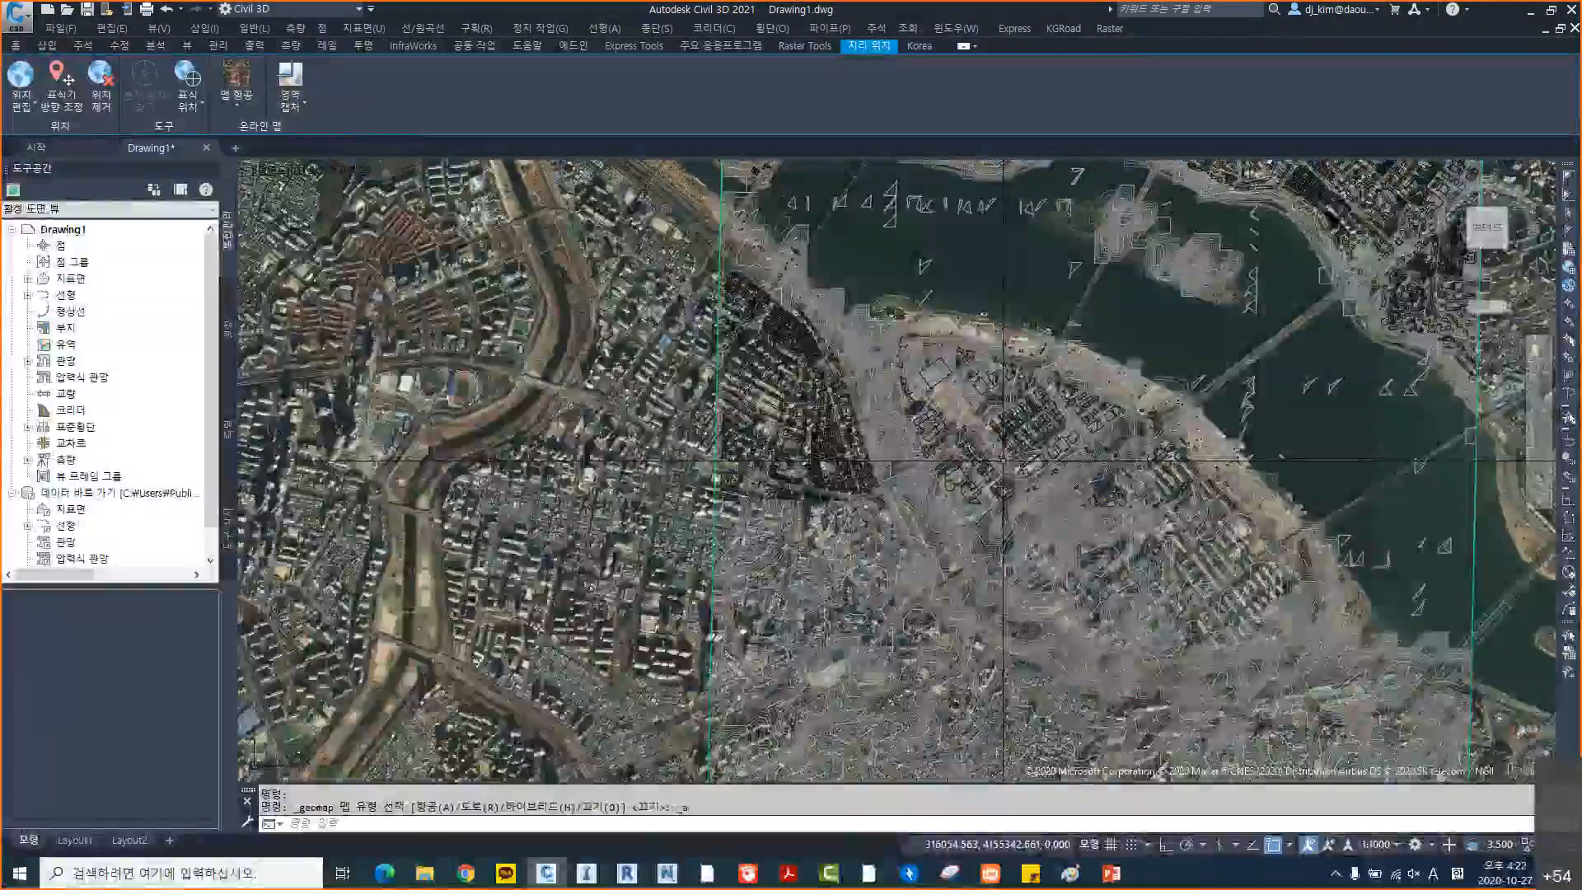
pyautogui.scroll(2, 1004, 459)
pyautogui.scroll(2, 1113, 433)
pyautogui.scroll(-2, 1112, 433)
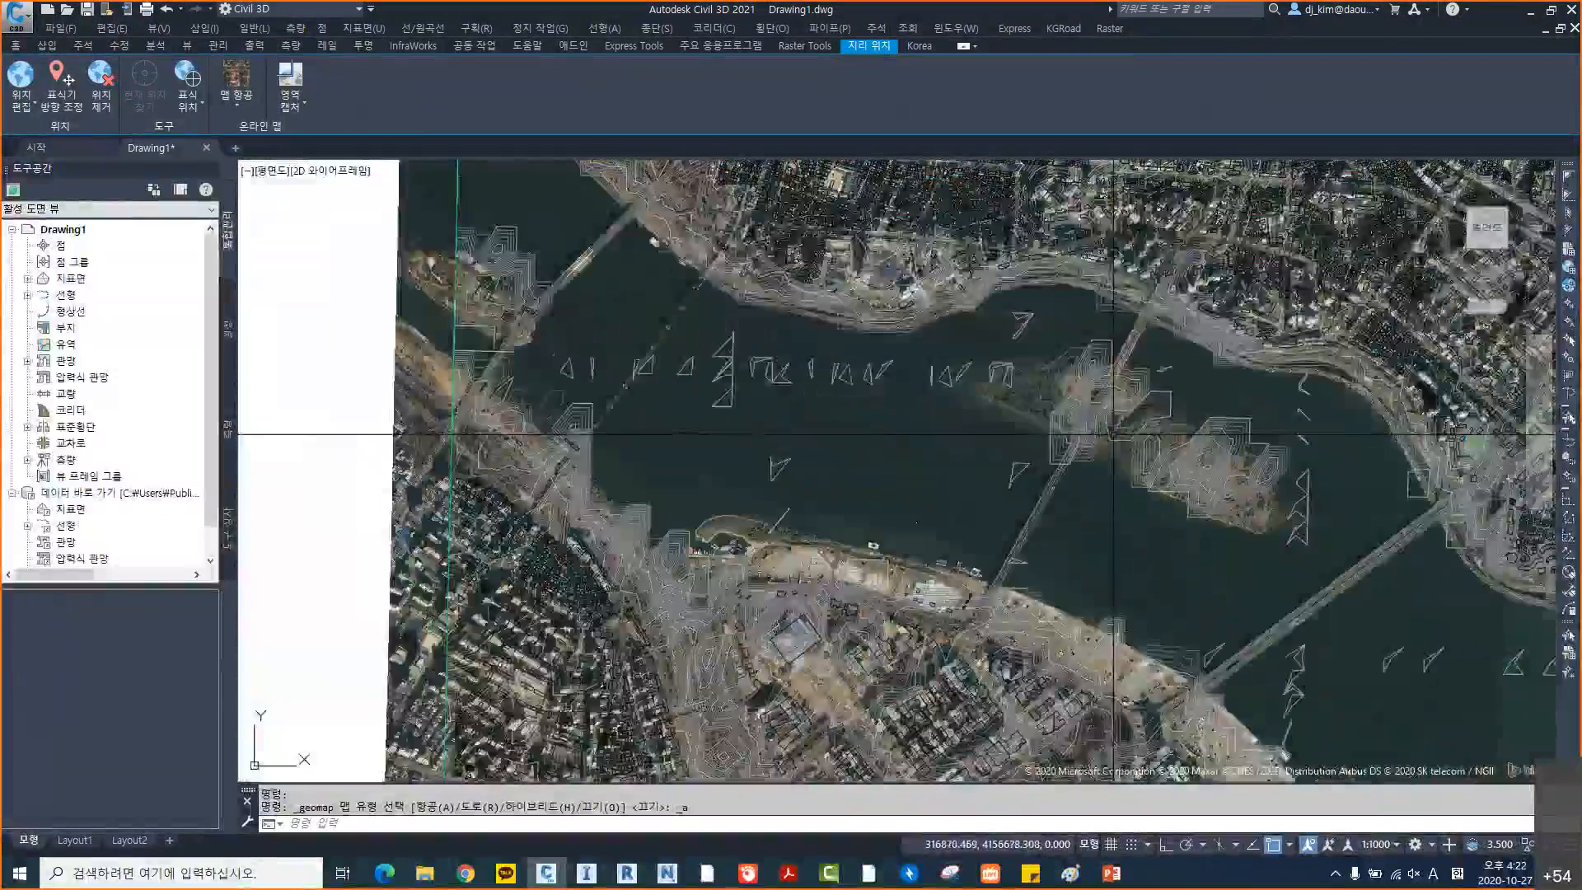
# Draw a closed polyline with a perimeter of about 387 m around the rounded construction site just north of the river
pyautogui.scroll(5, 1102, 429)
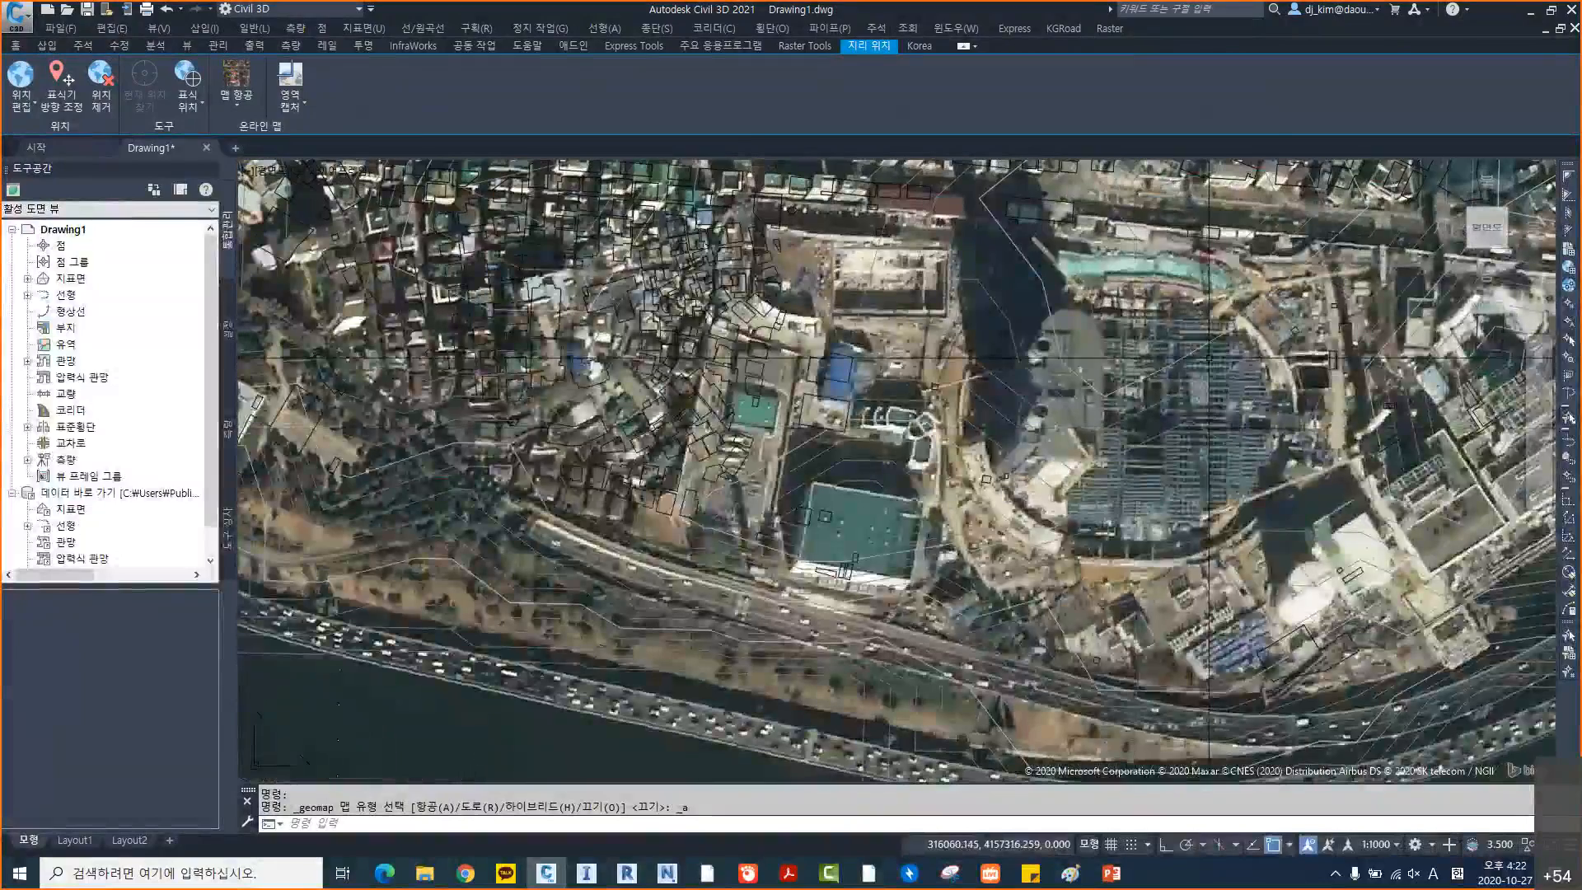
pyautogui.write('pl')
pyautogui.press('Return')
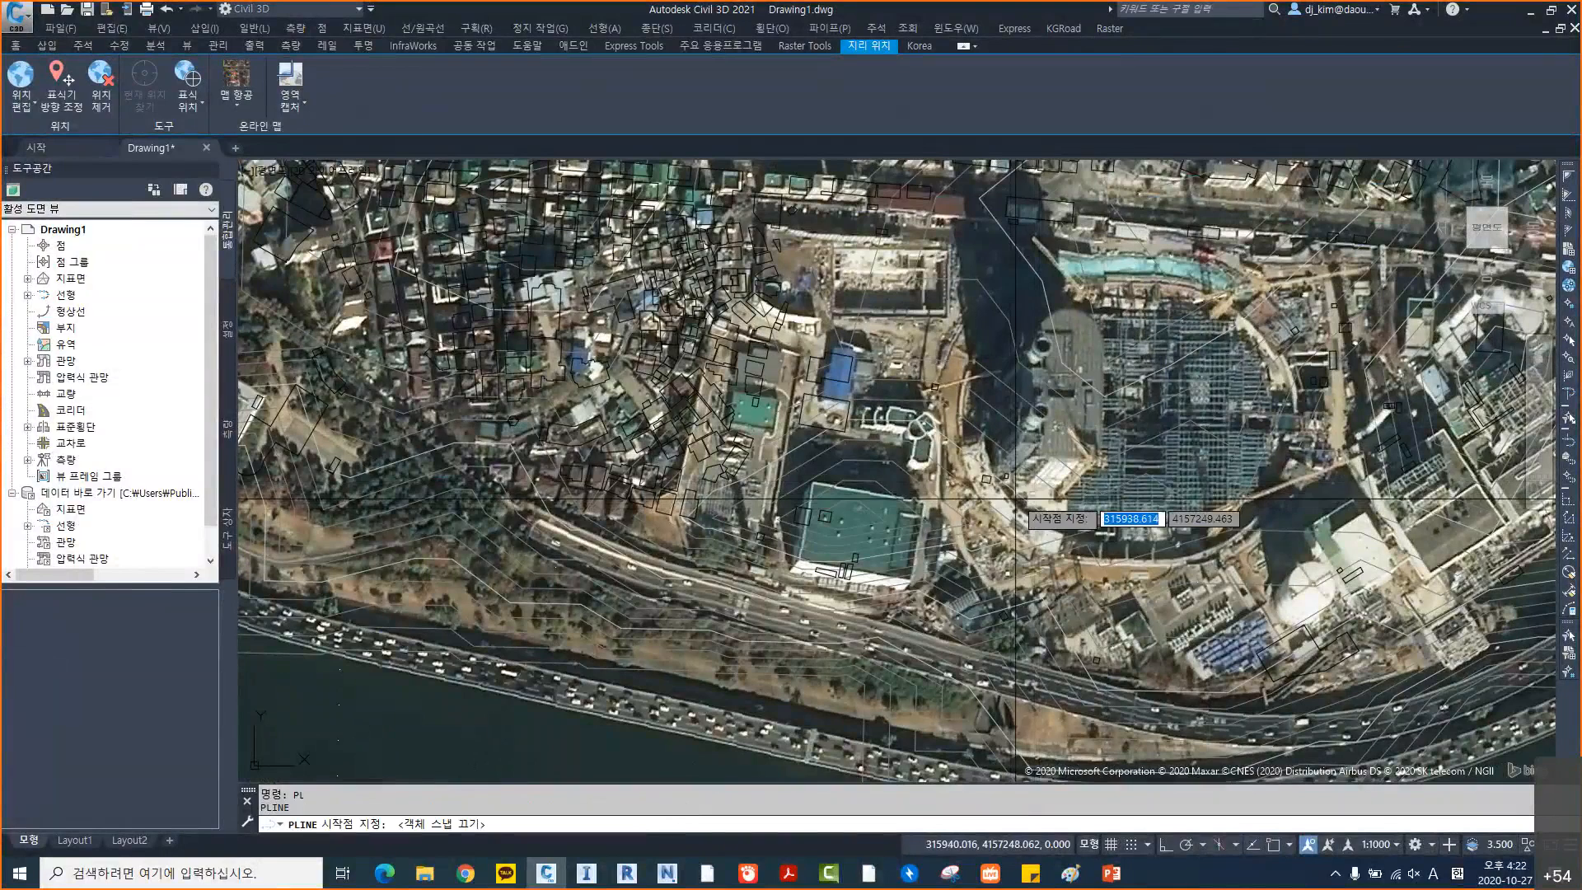
pyautogui.click(1019, 494)
pyautogui.click(1091, 537)
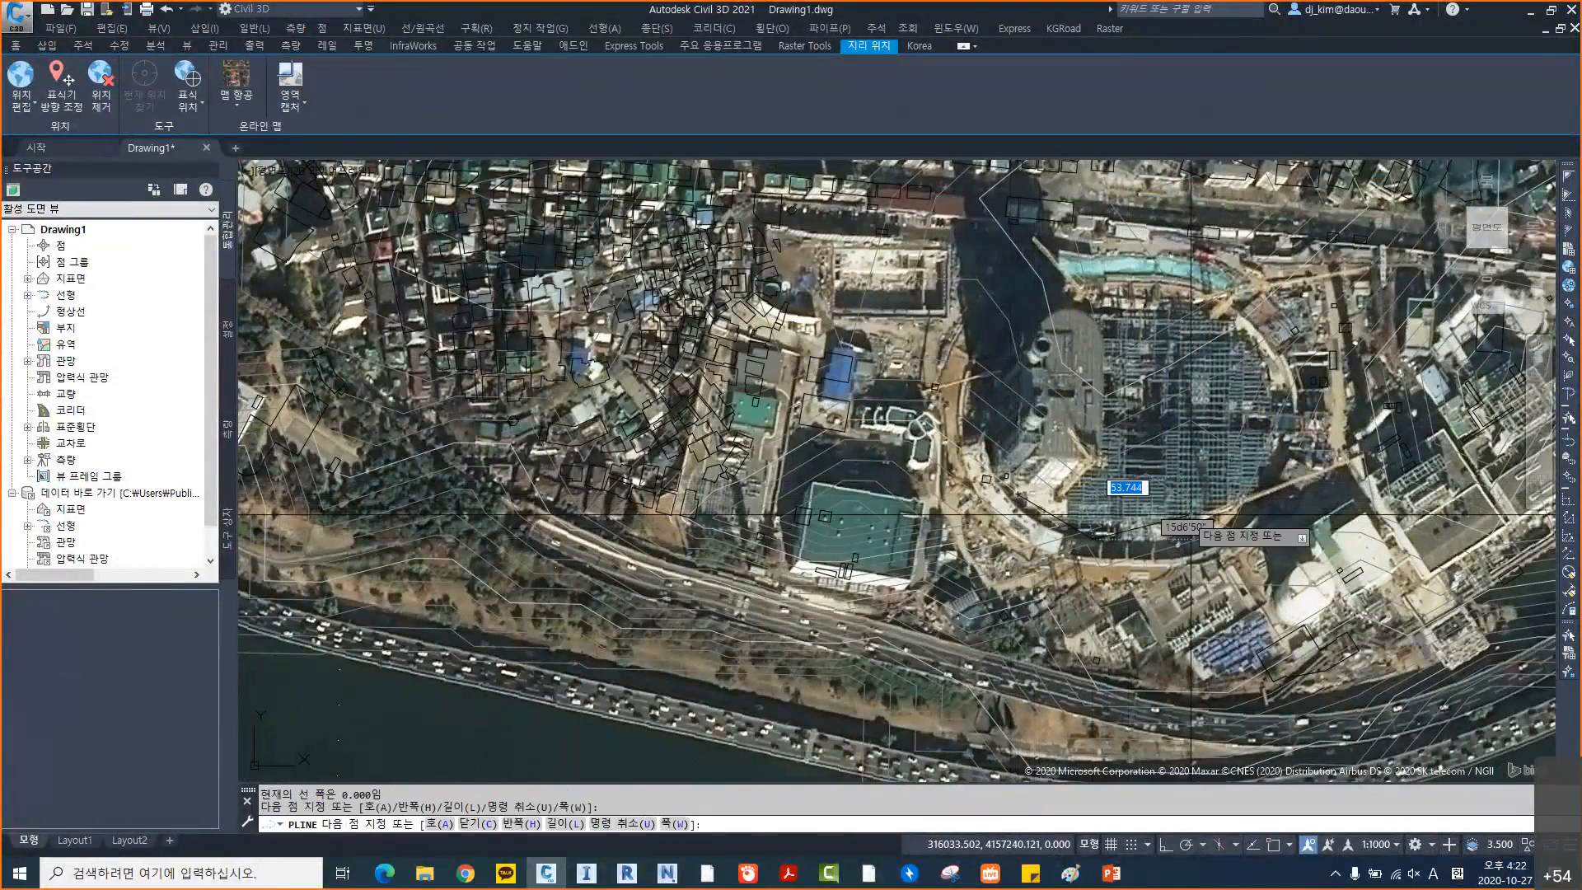
pyautogui.click(1190, 516)
pyautogui.click(1099, 337)
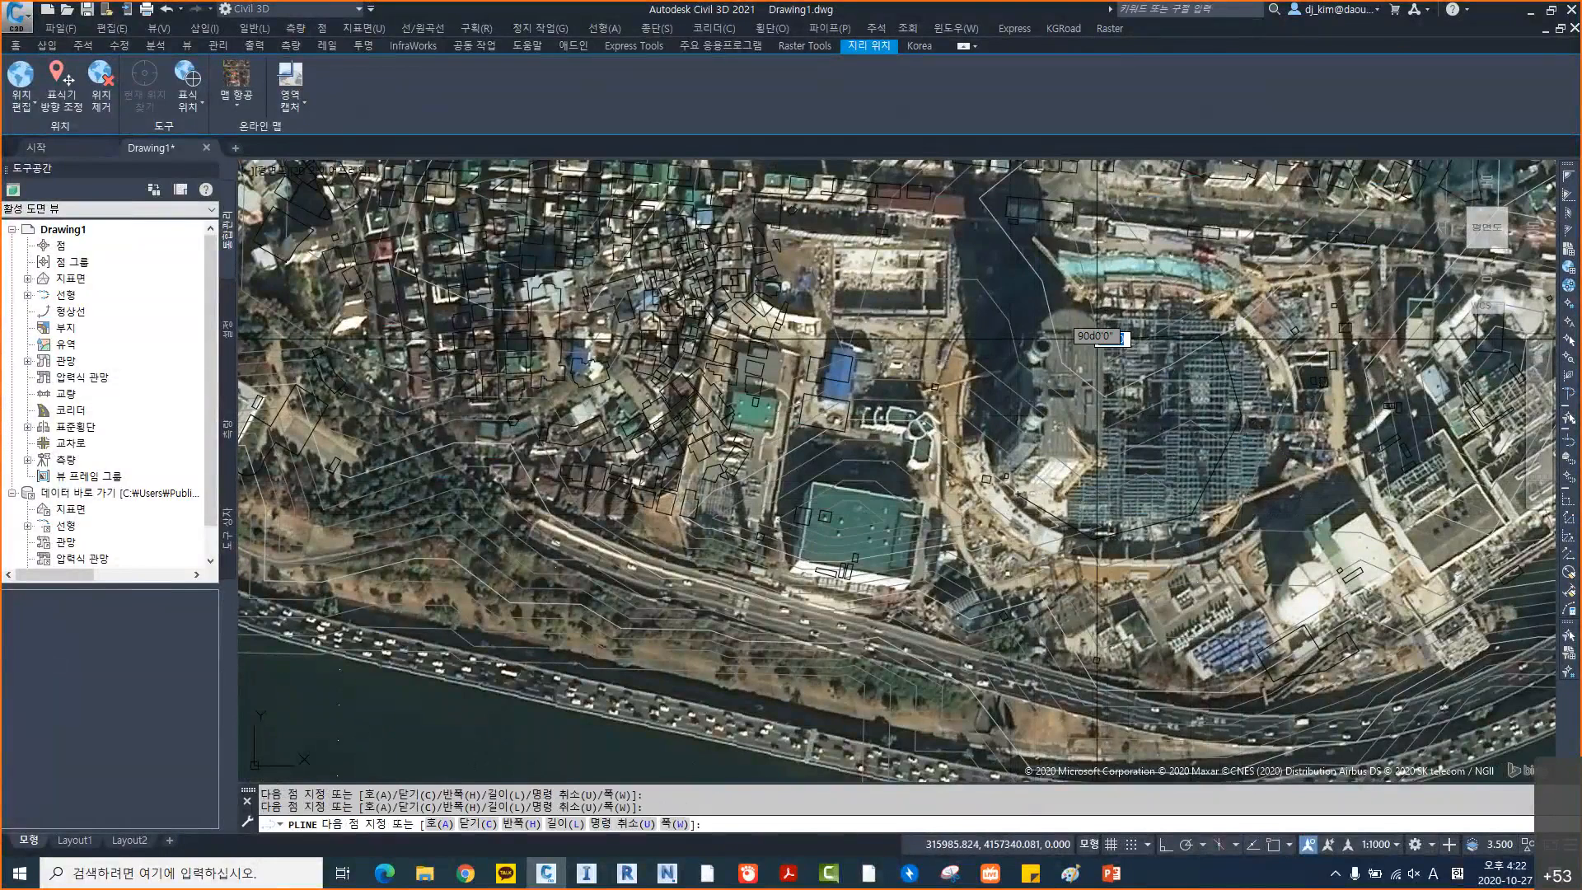
pyautogui.click(1064, 416)
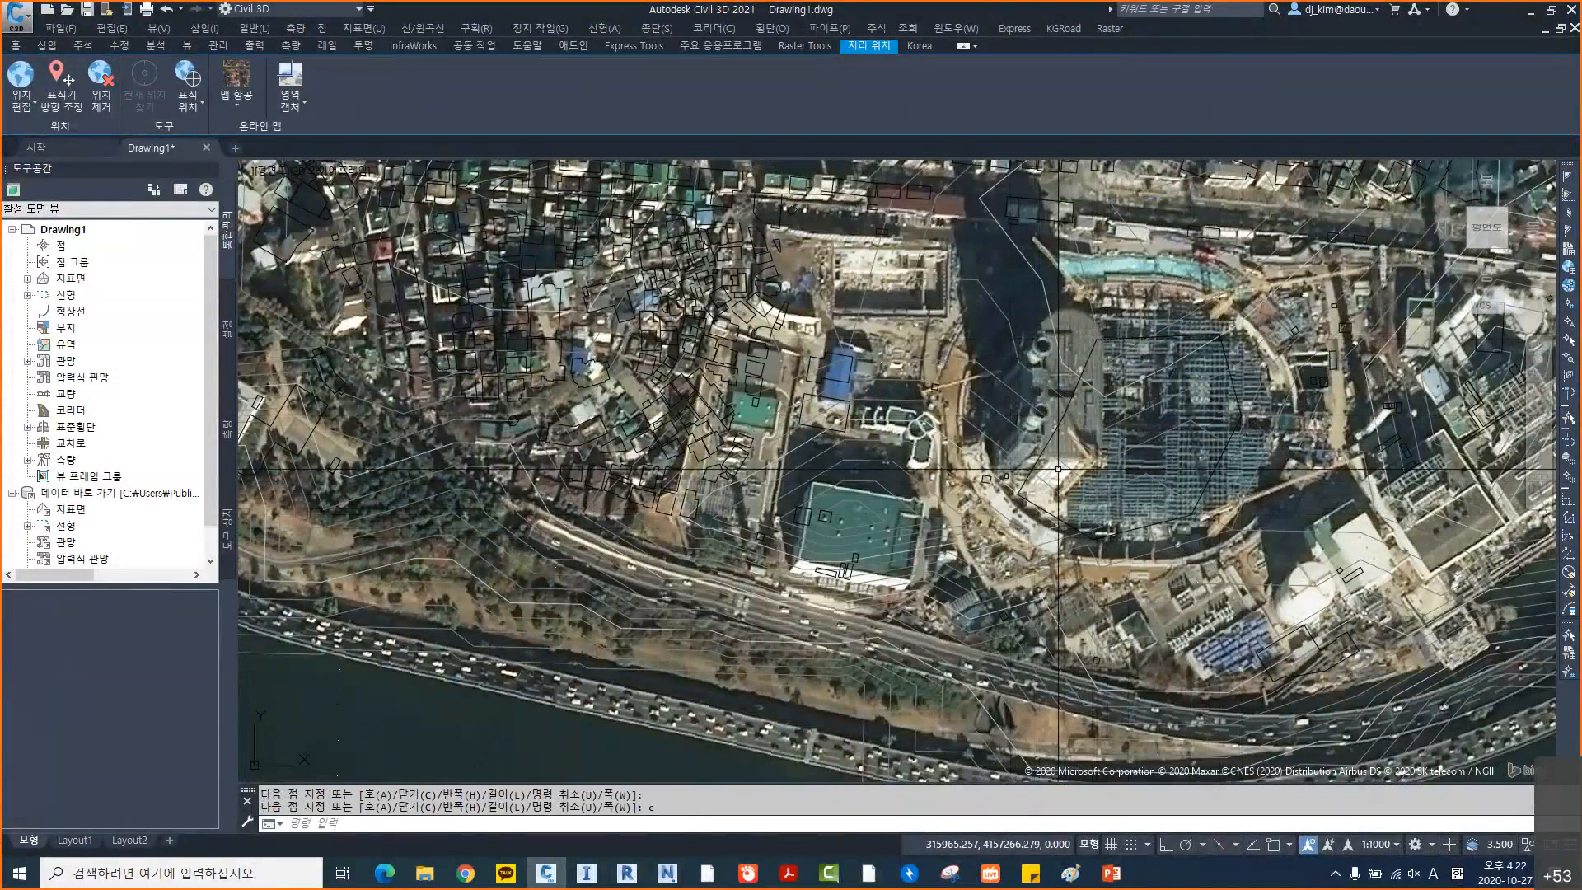
pyautogui.write('c')
pyautogui.press('Return')
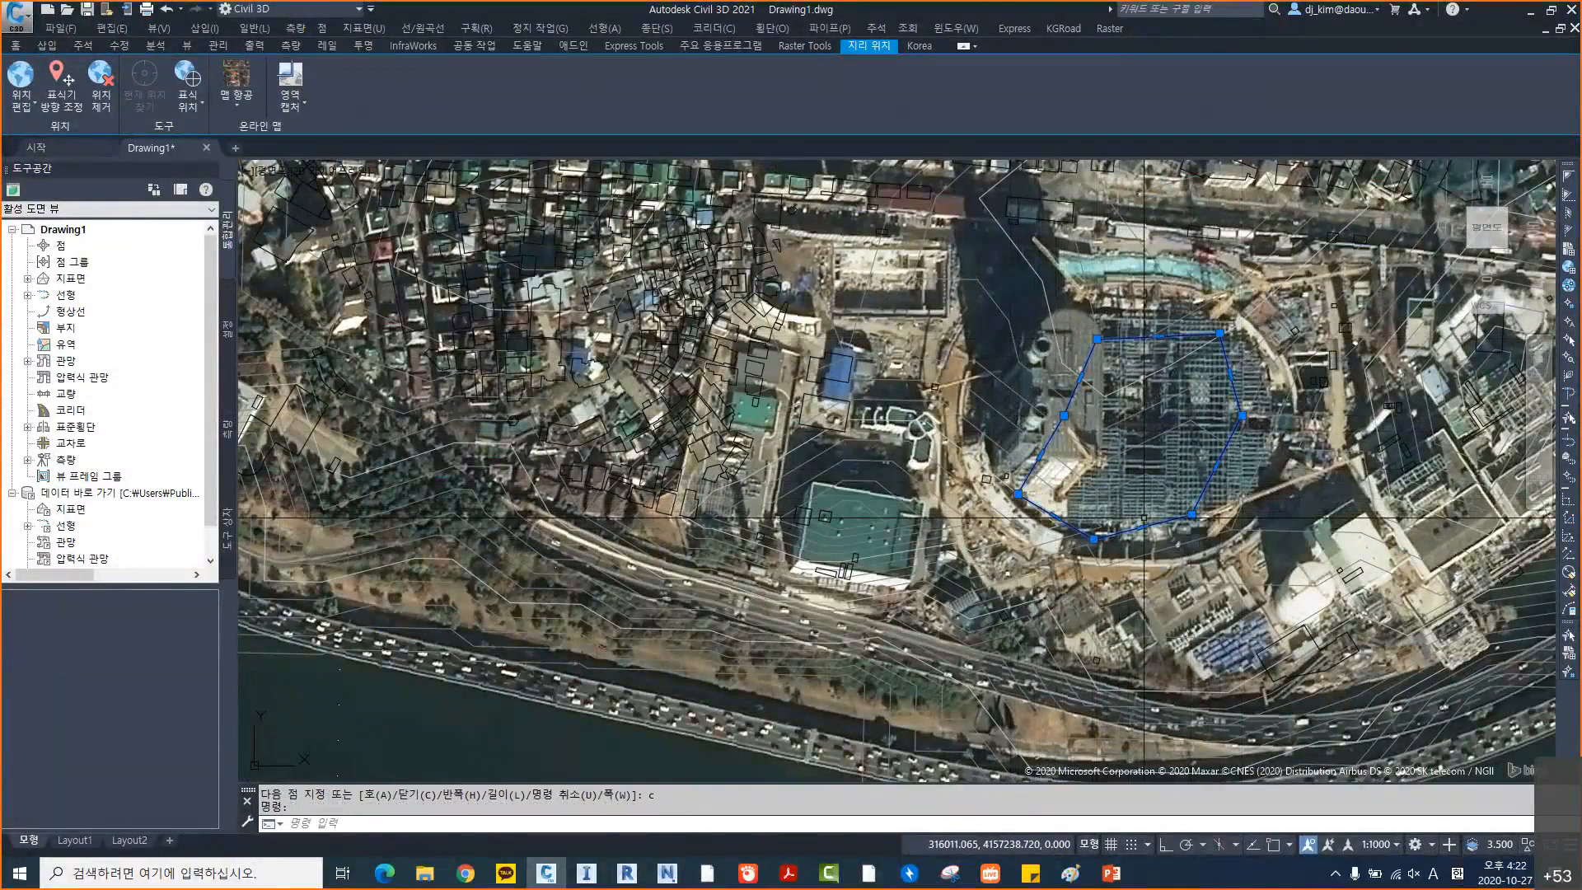
# Check the properties of the new construction site polyline, close them and clear the selection
pyautogui.hotkey('ctrl', '1')
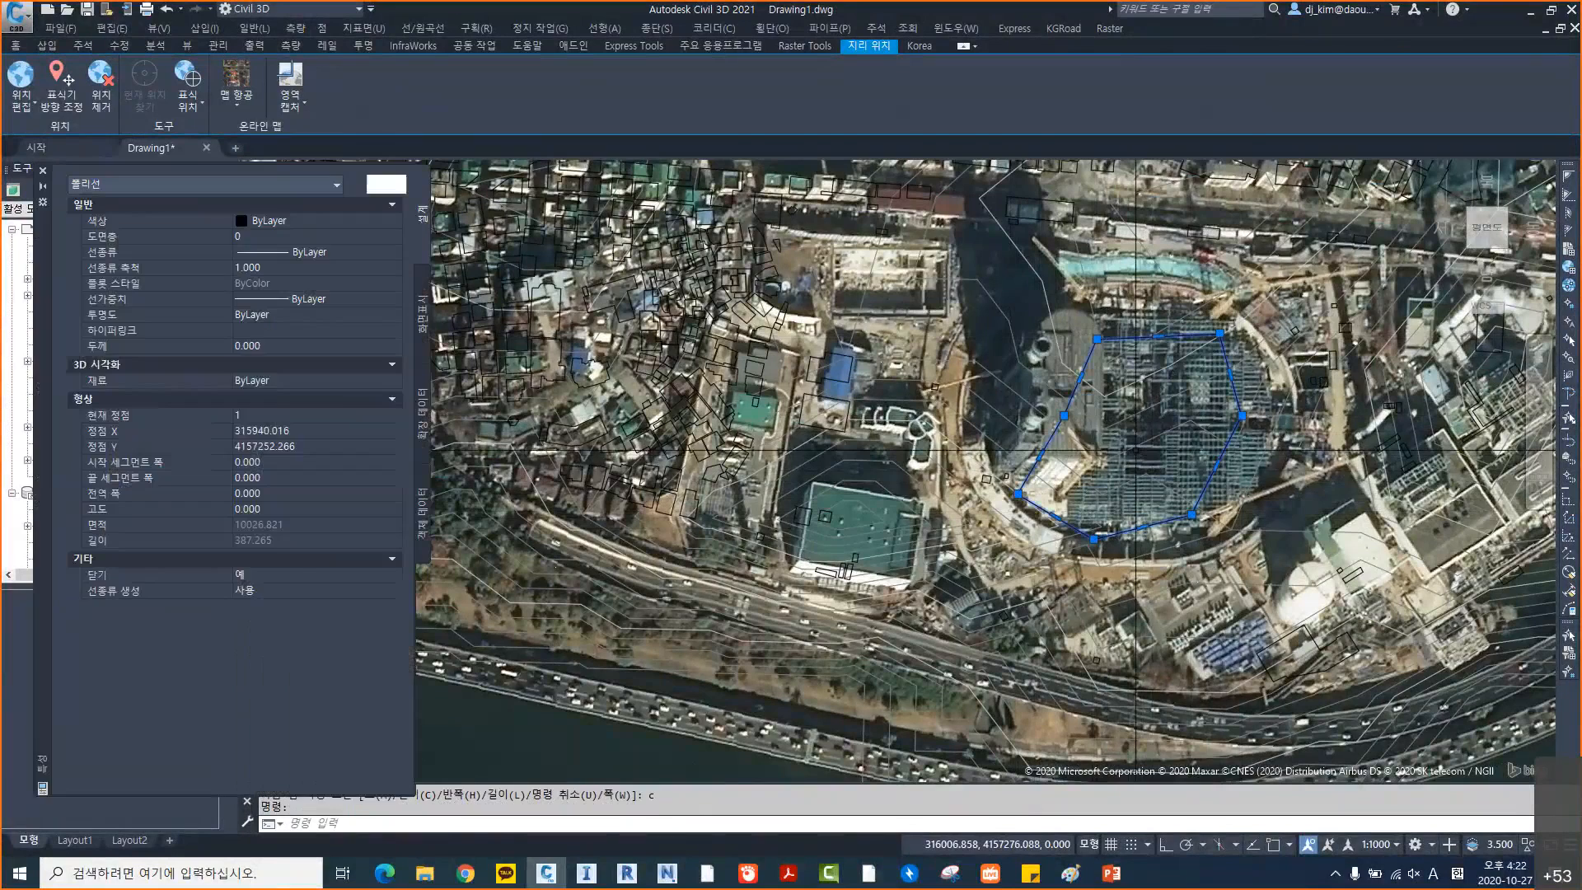
pyautogui.hotkey('ctrl', '1')
pyautogui.press('Escape')
pyautogui.press('Escape')
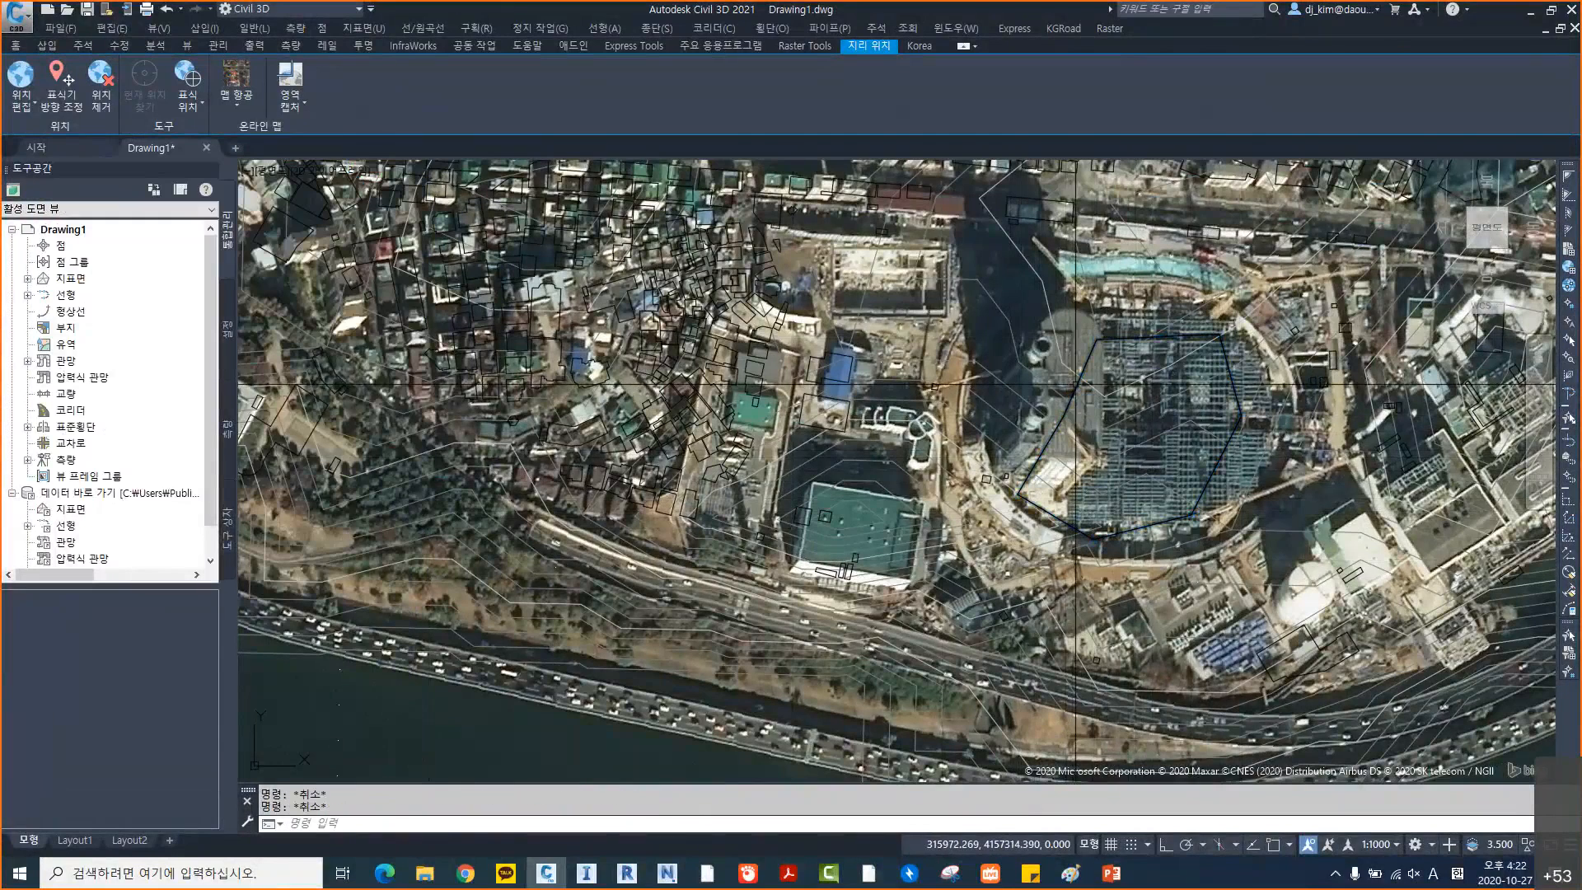
pyautogui.moveTo(1076, 383)
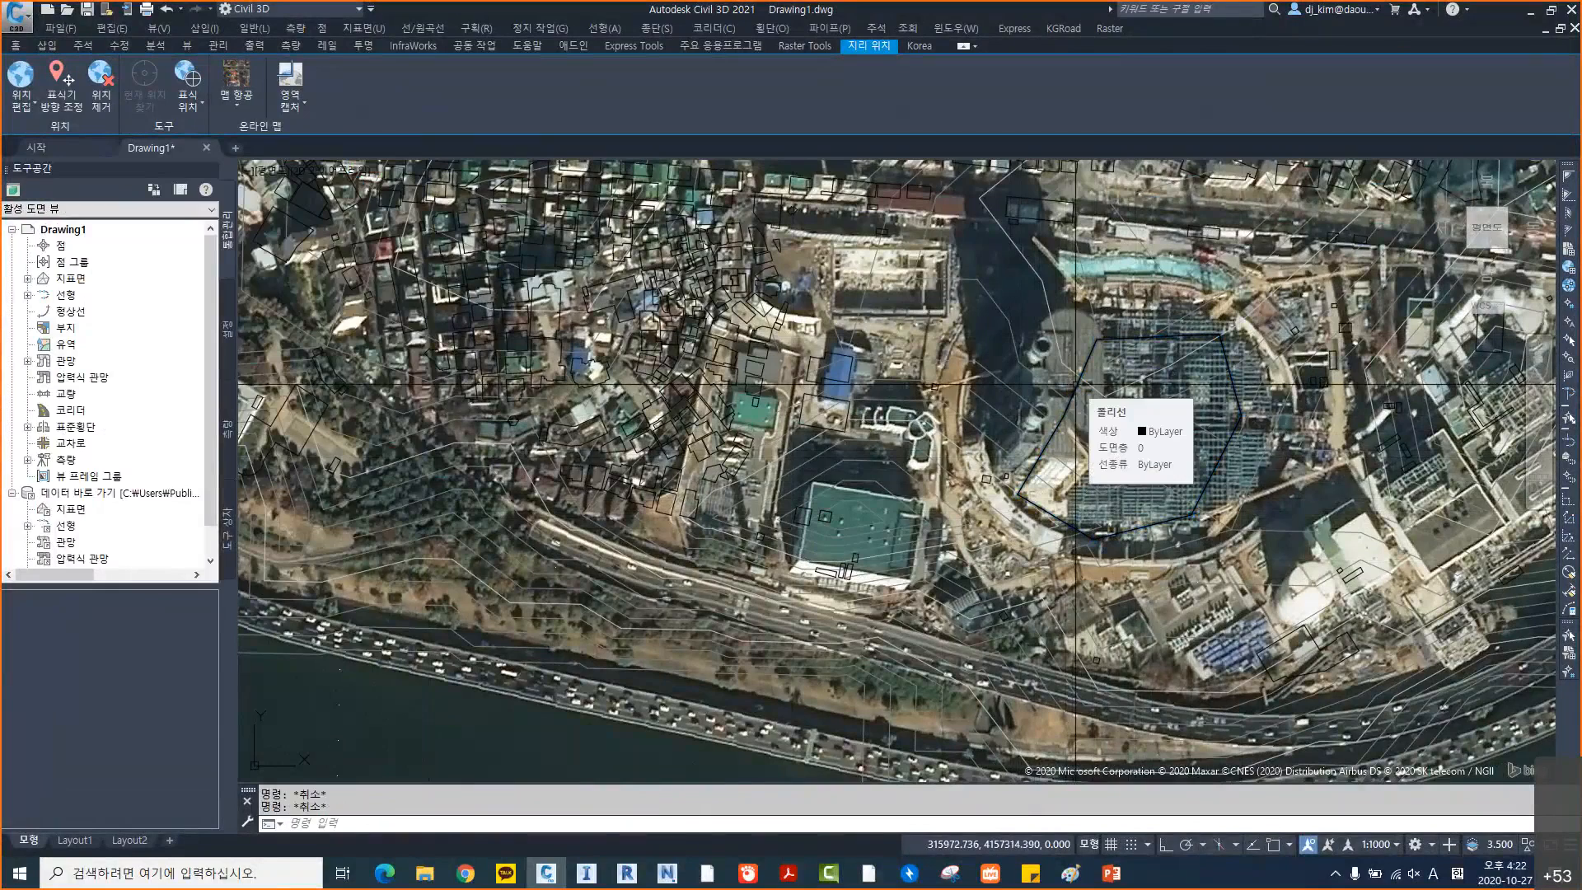
pyautogui.scroll(-2, 1061, 428)
pyautogui.click(1060, 423)
pyautogui.moveTo(863, 353)
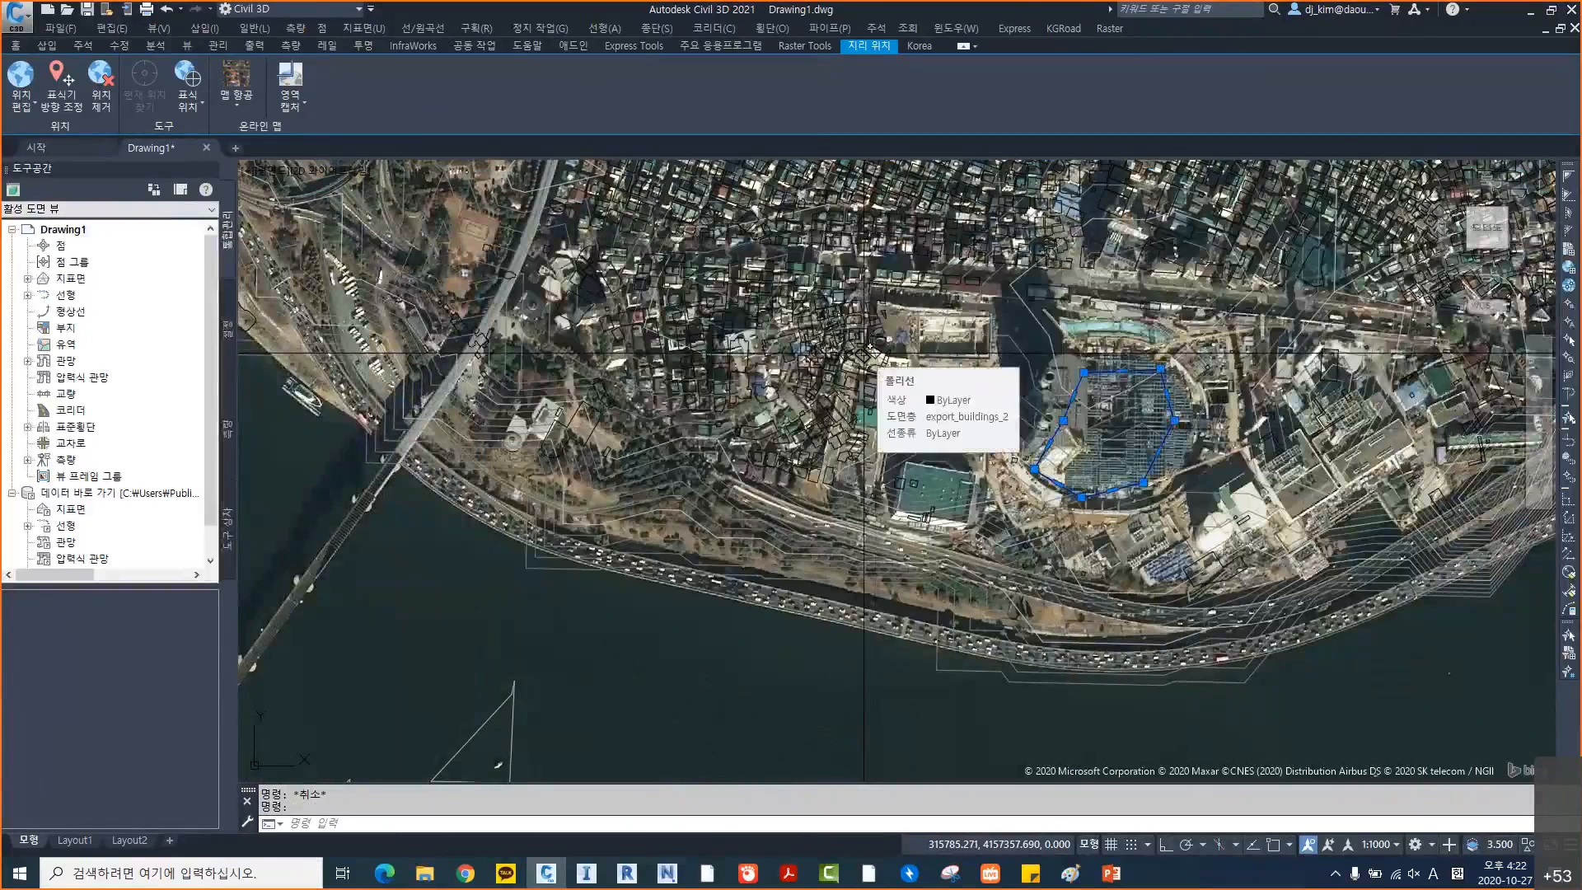
pyautogui.press('Escape')
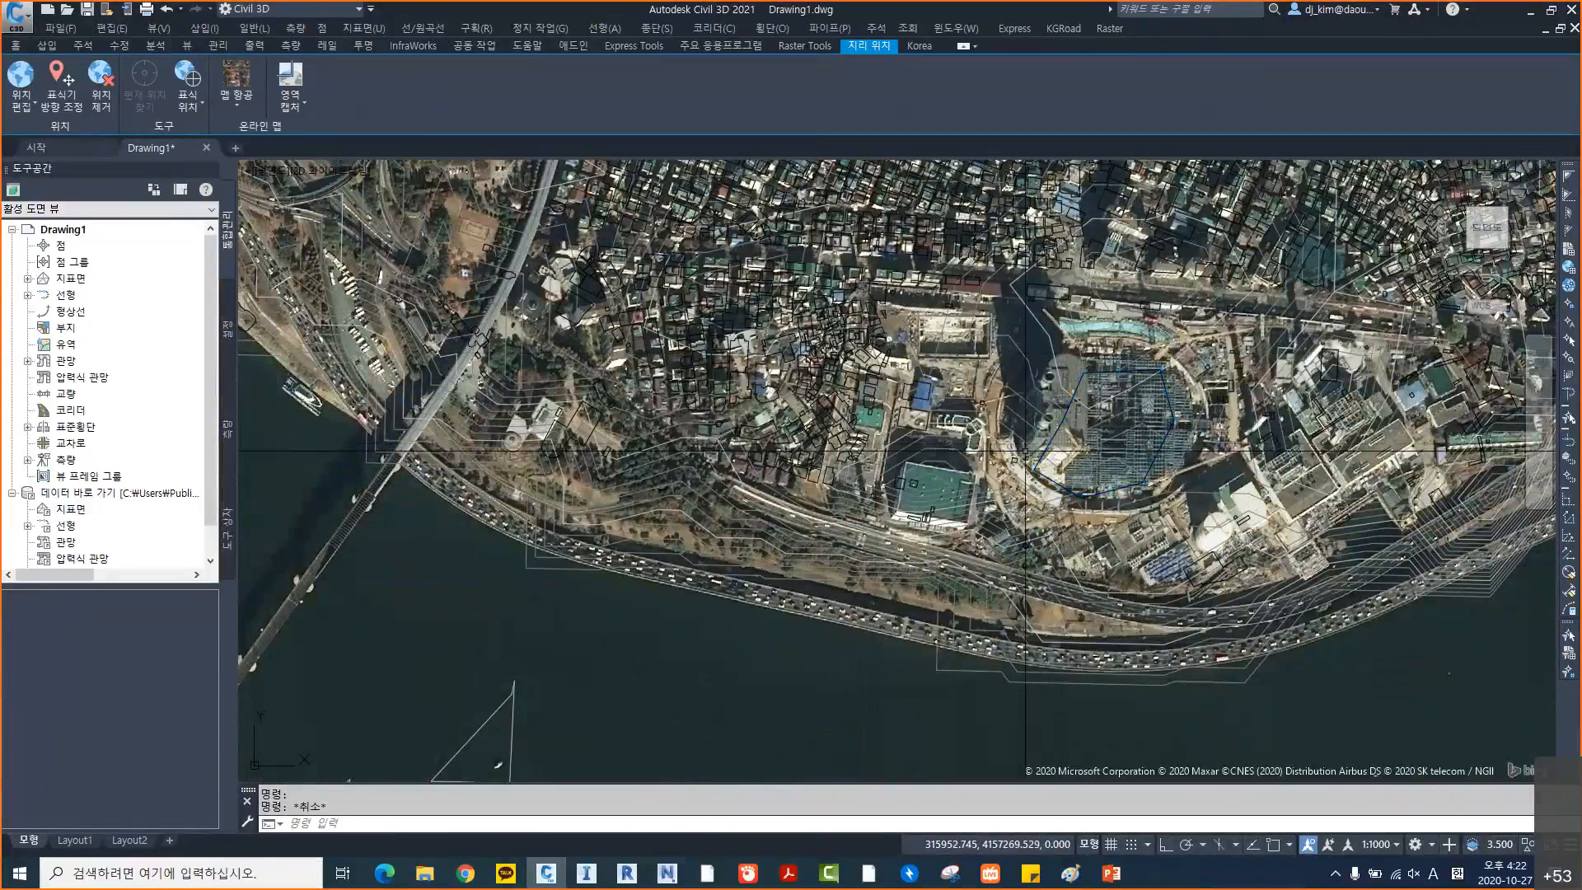
# Compare the object data of a small building outline west of the construction site with the properties of the drawn polyline
pyautogui.click(851, 377)
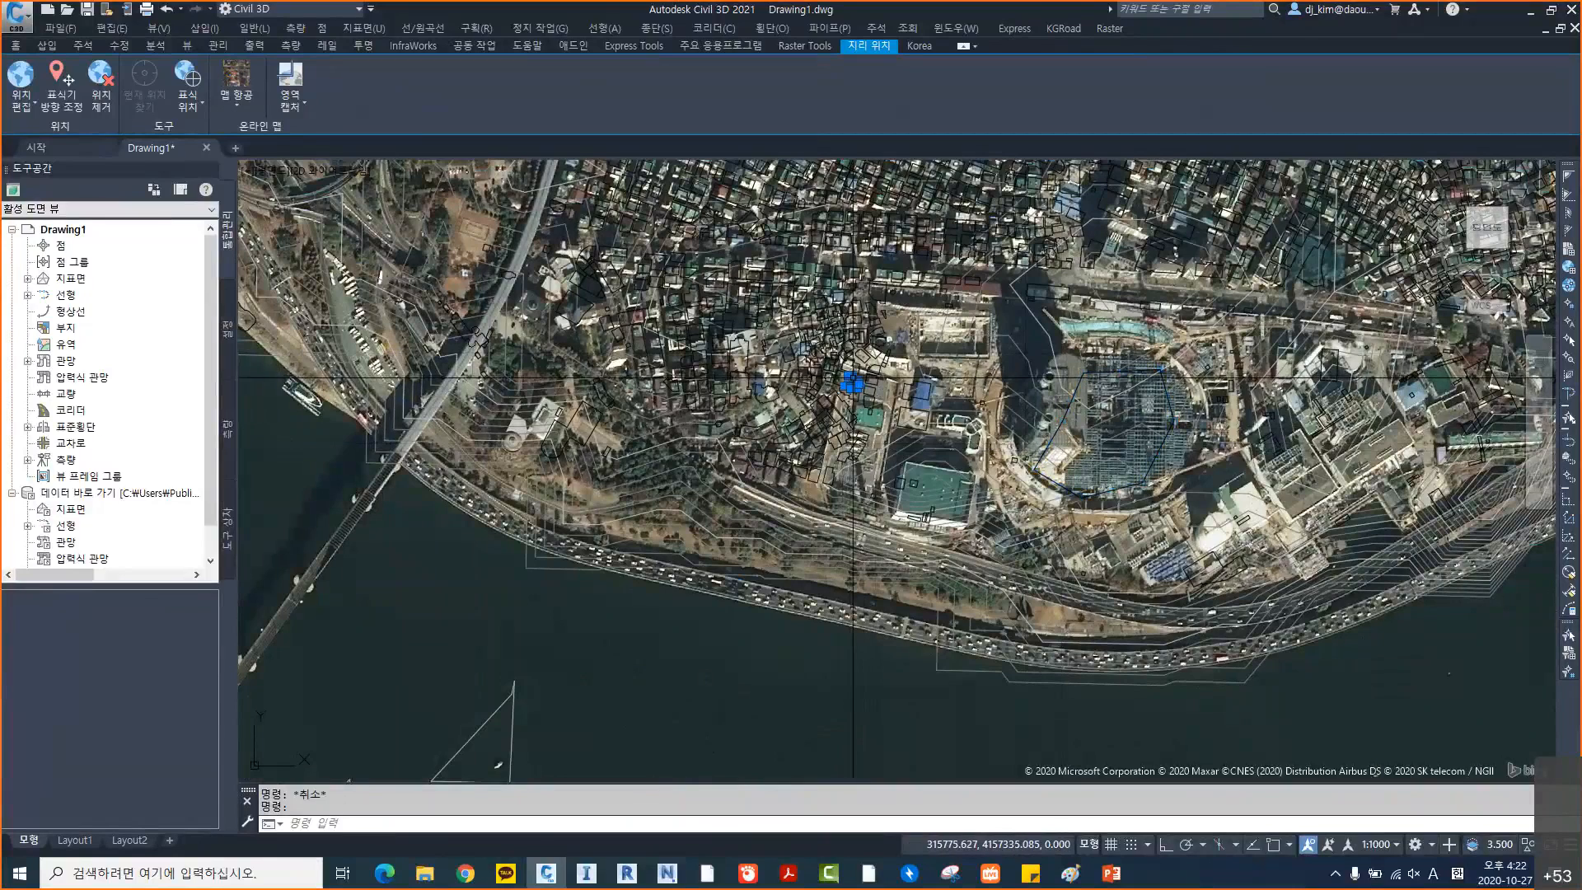
pyautogui.hotkey('ctrl', '1')
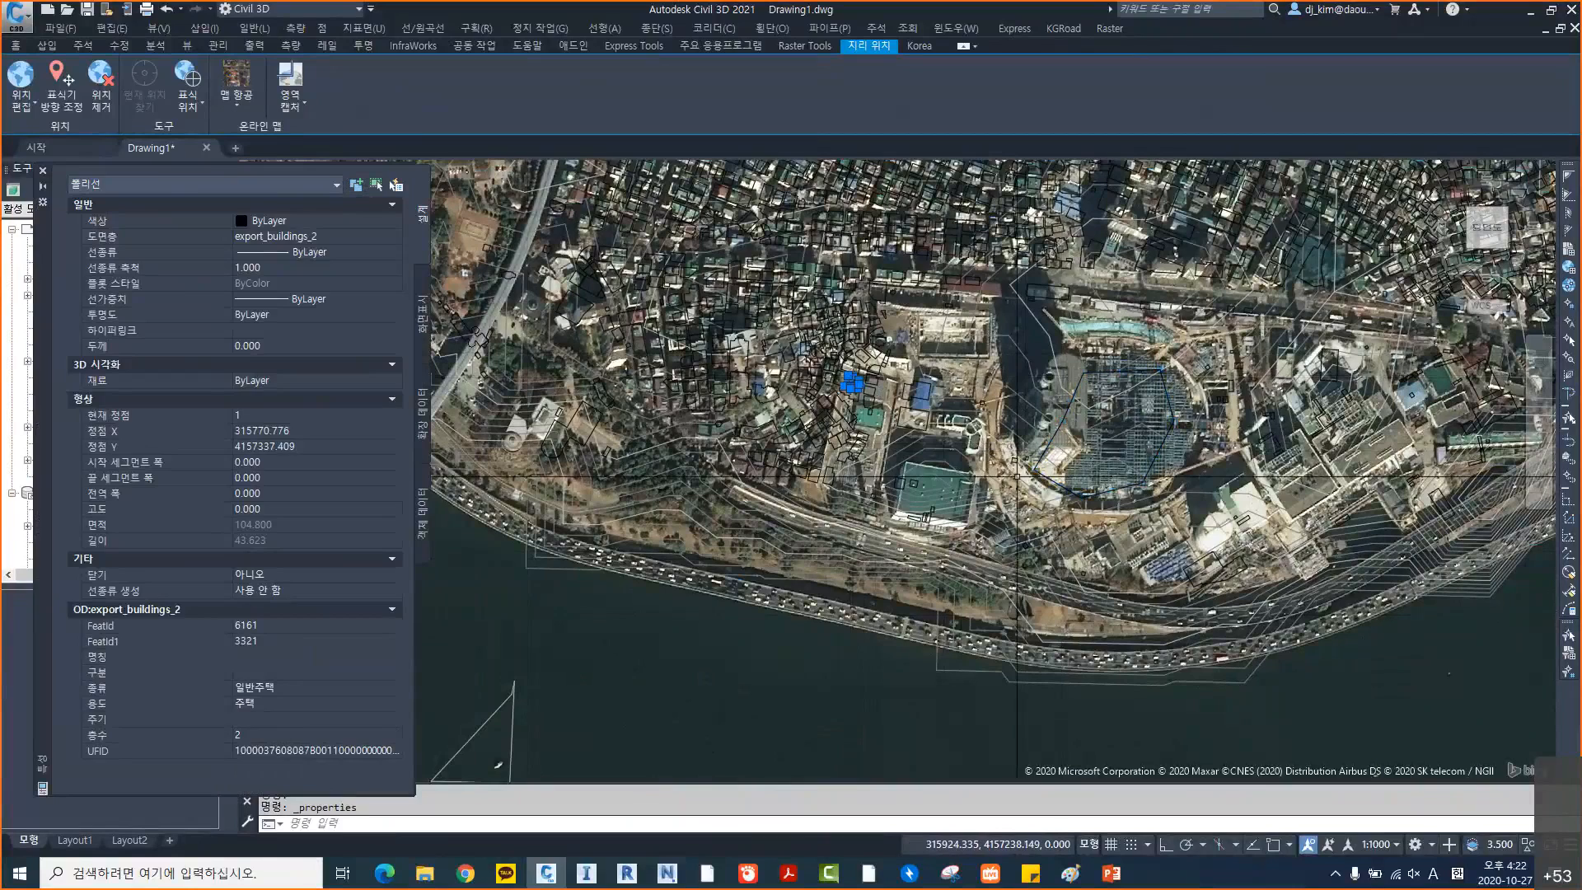
pyautogui.press('Escape')
pyautogui.click(1071, 402)
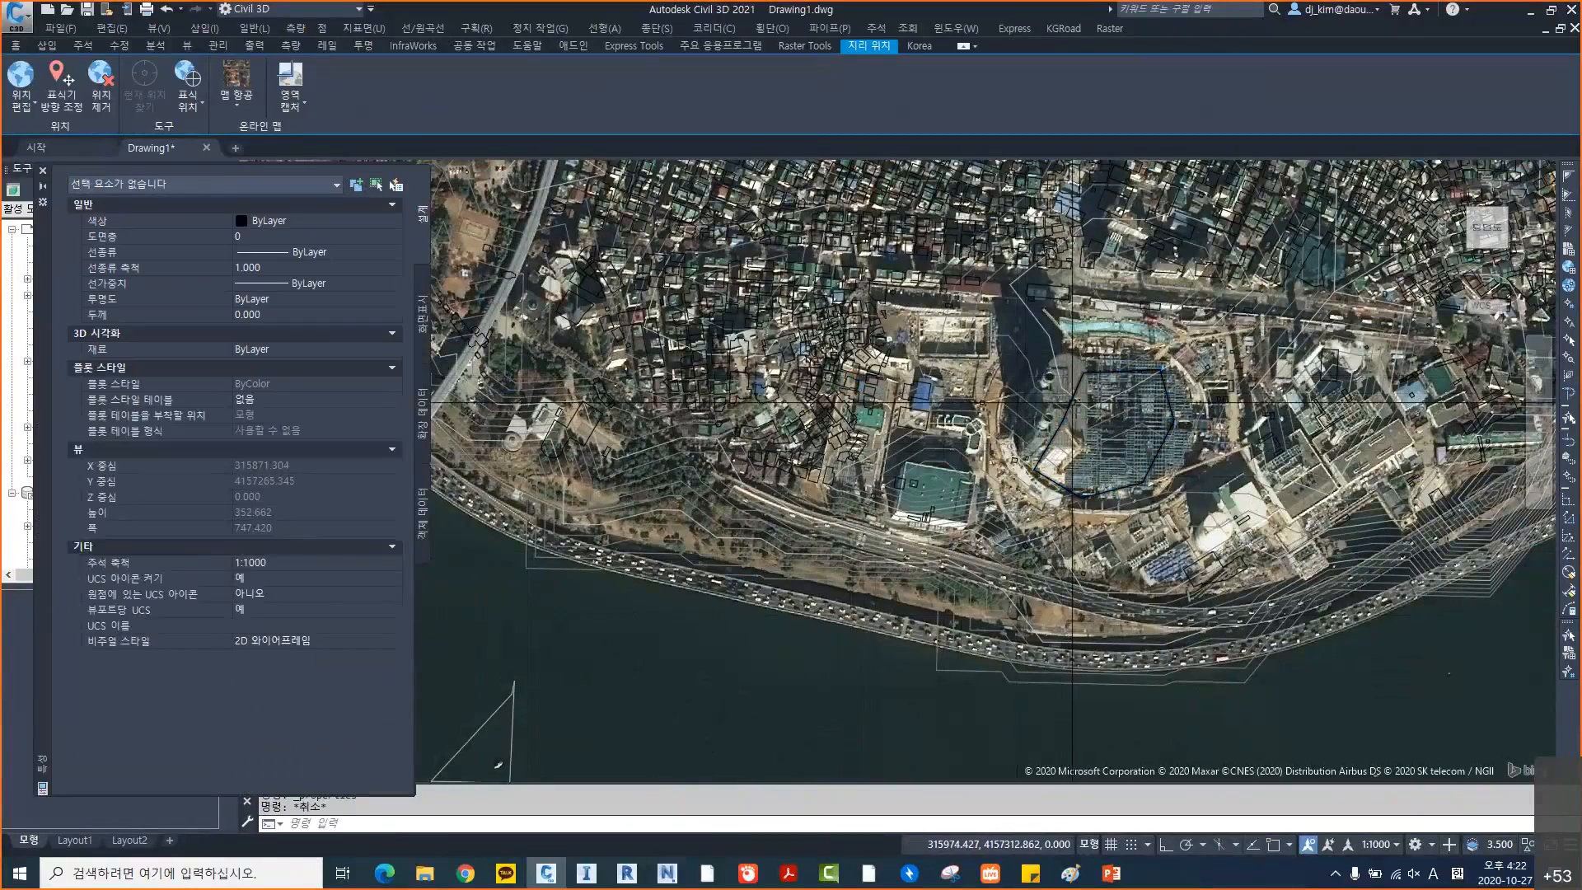
pyautogui.press('Escape')
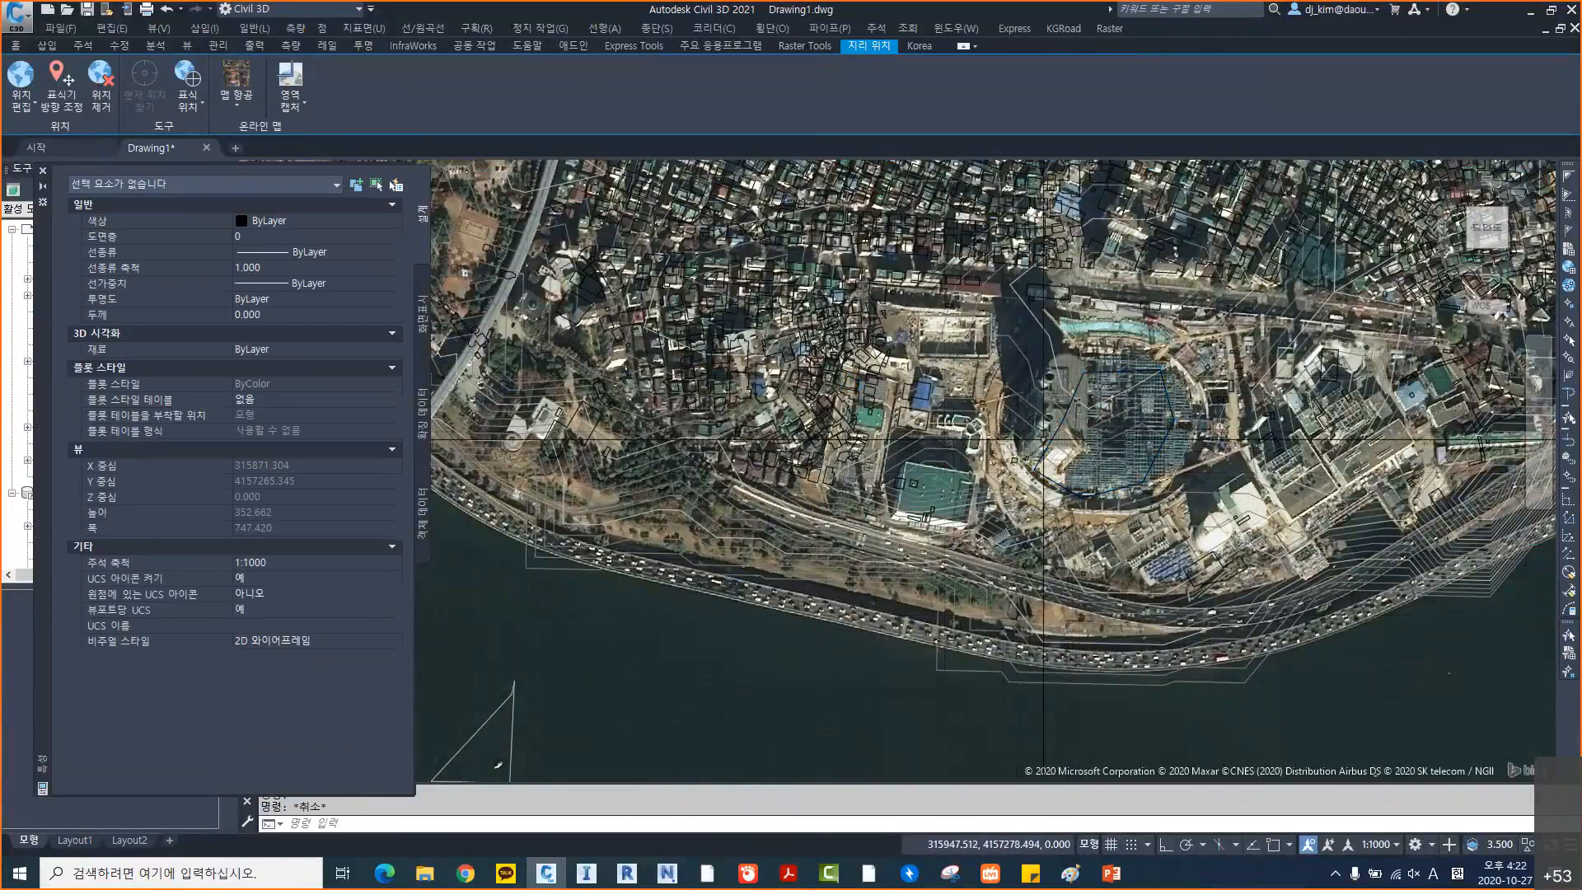
pyautogui.click(1070, 410)
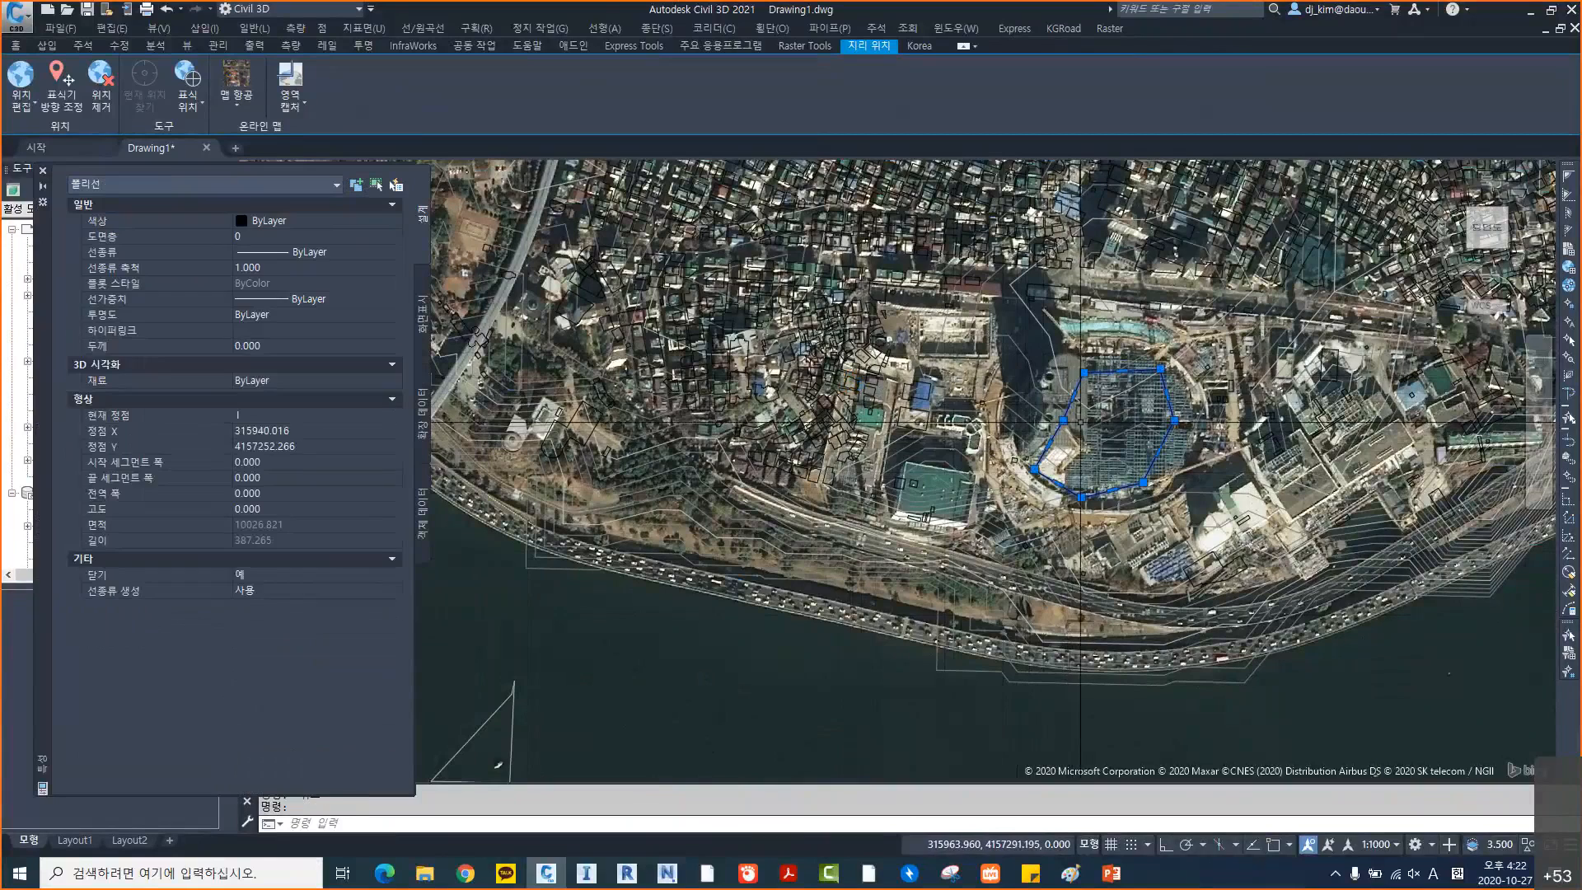
pyautogui.click(43, 173)
pyautogui.press('Escape')
# Review the drawn polyline's properties once more for object data, and close them
pyautogui.moveTo(1081, 372)
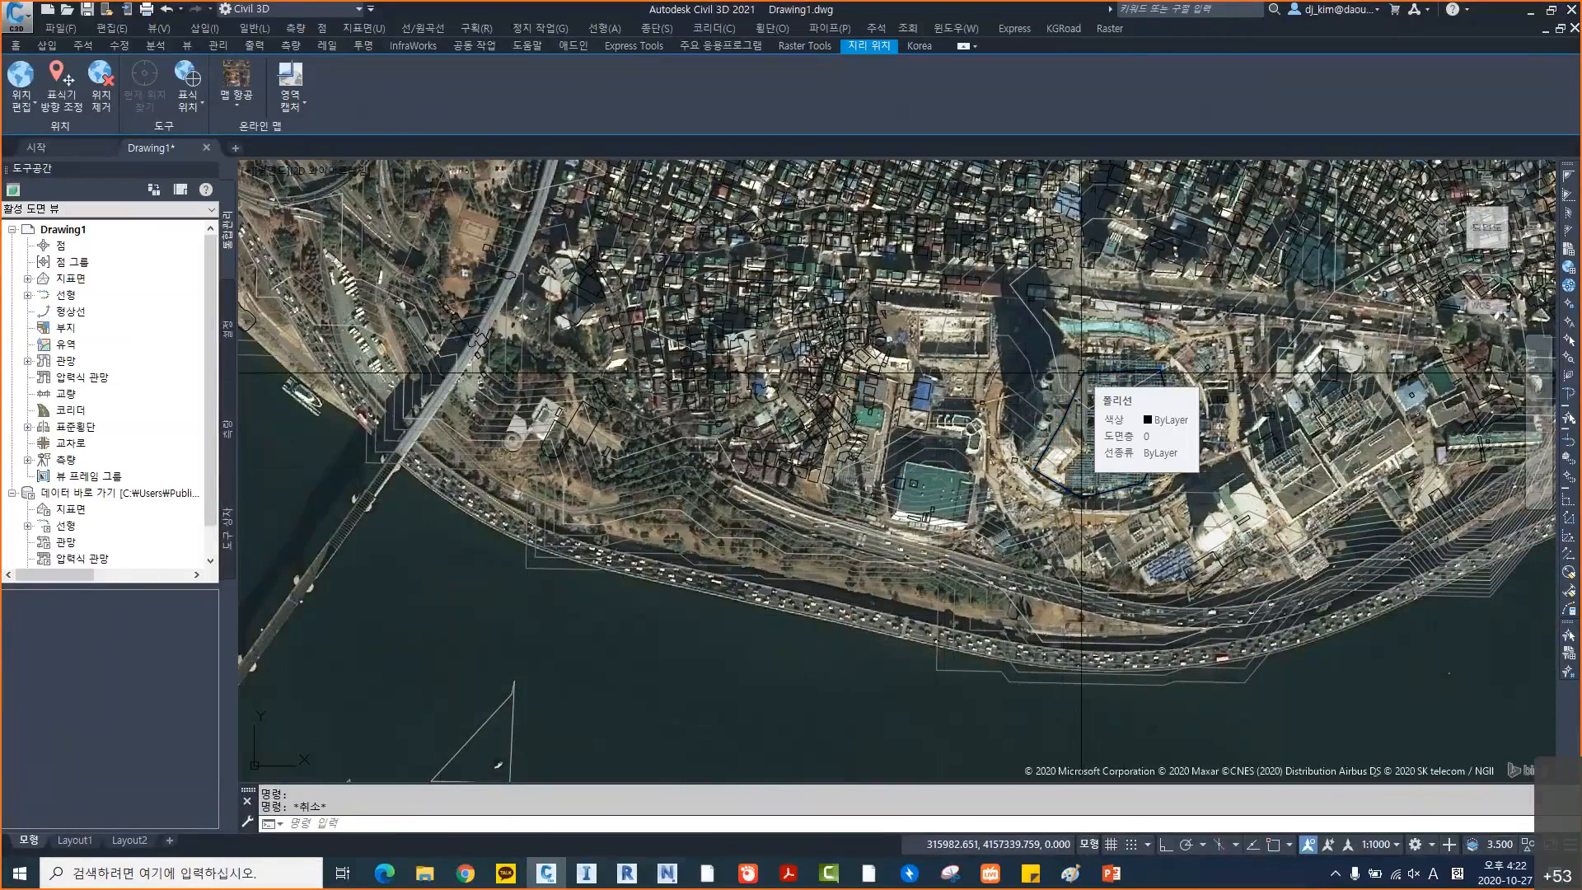
pyautogui.click(1081, 372)
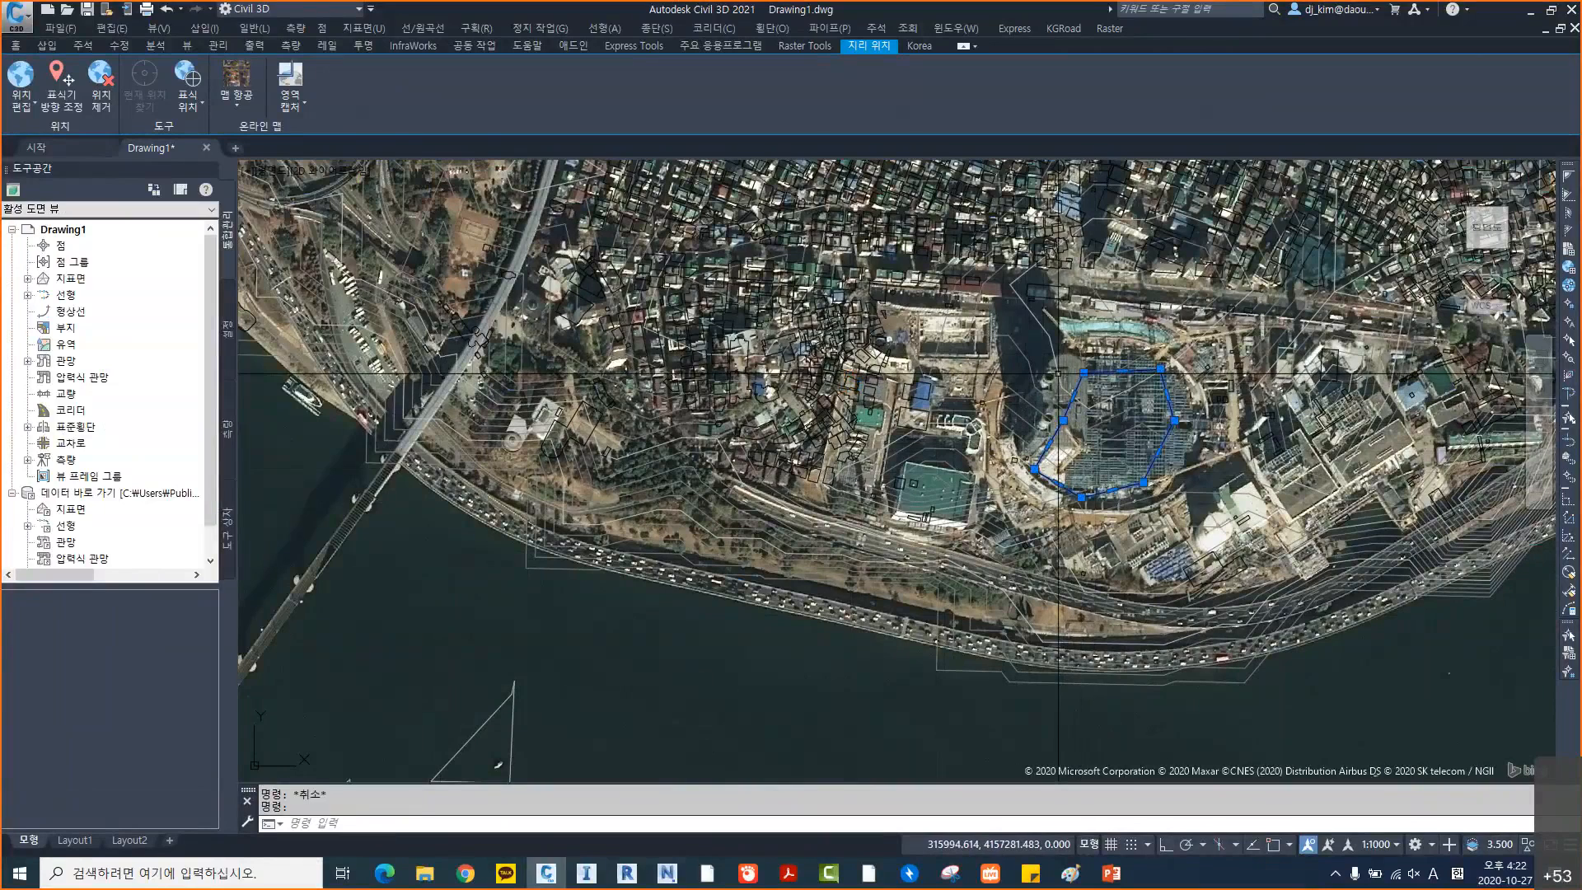
pyautogui.hotkey('ctrl', '1')
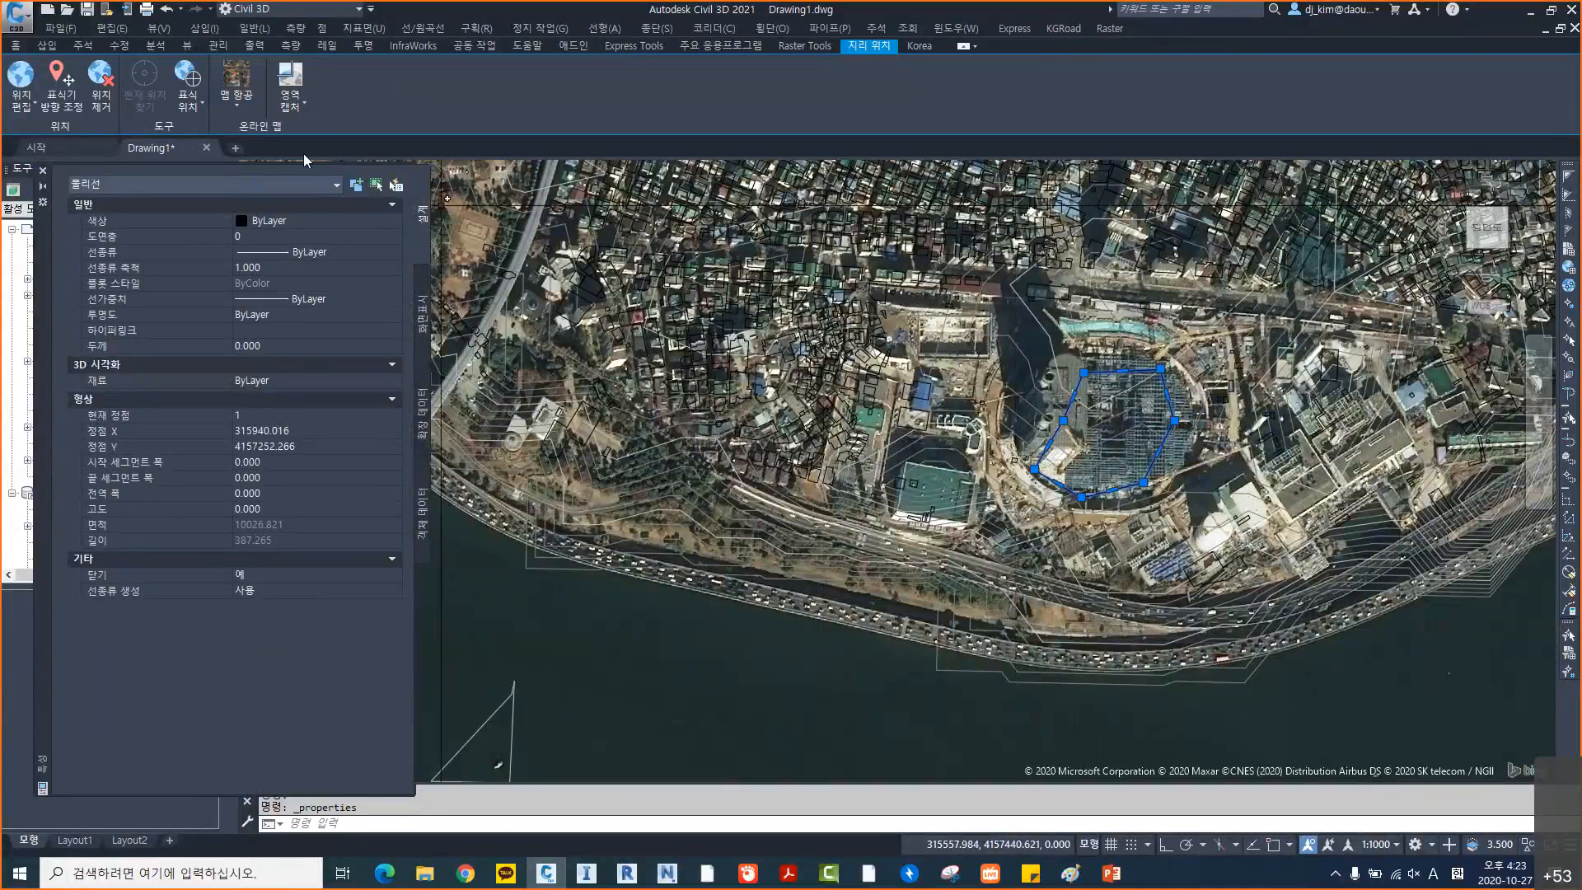
pyautogui.click(43, 171)
pyautogui.press('Escape')
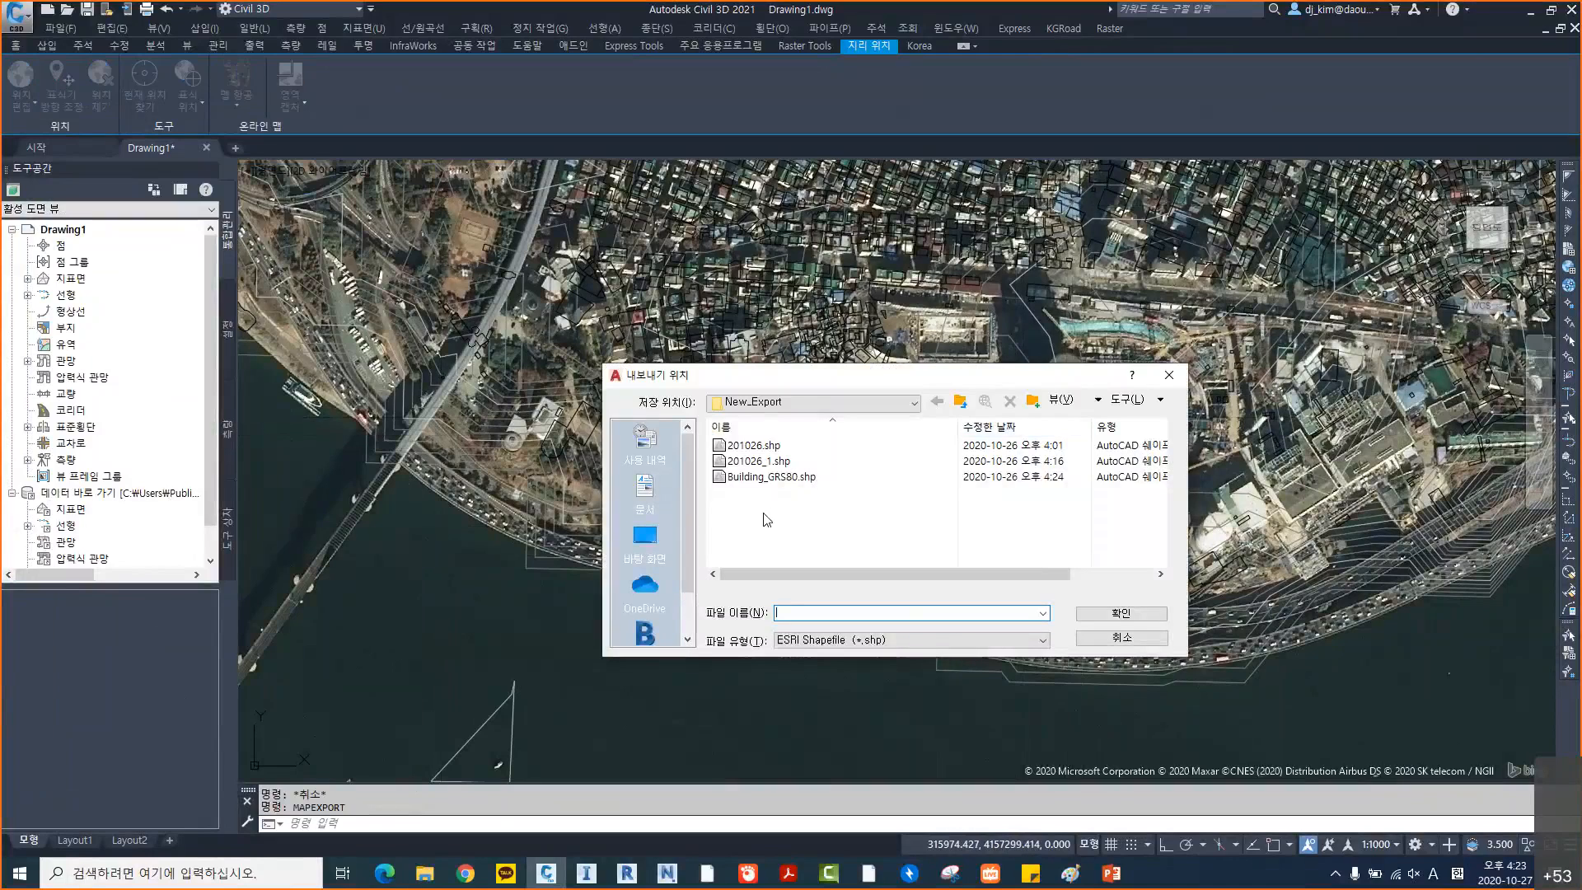
# Set up a map export to the ESRI Shapefile 201027 in New_Export, using line objects and manually selecting the construction site polyline
pyautogui.write('201027')
pyautogui.click(1117, 614)
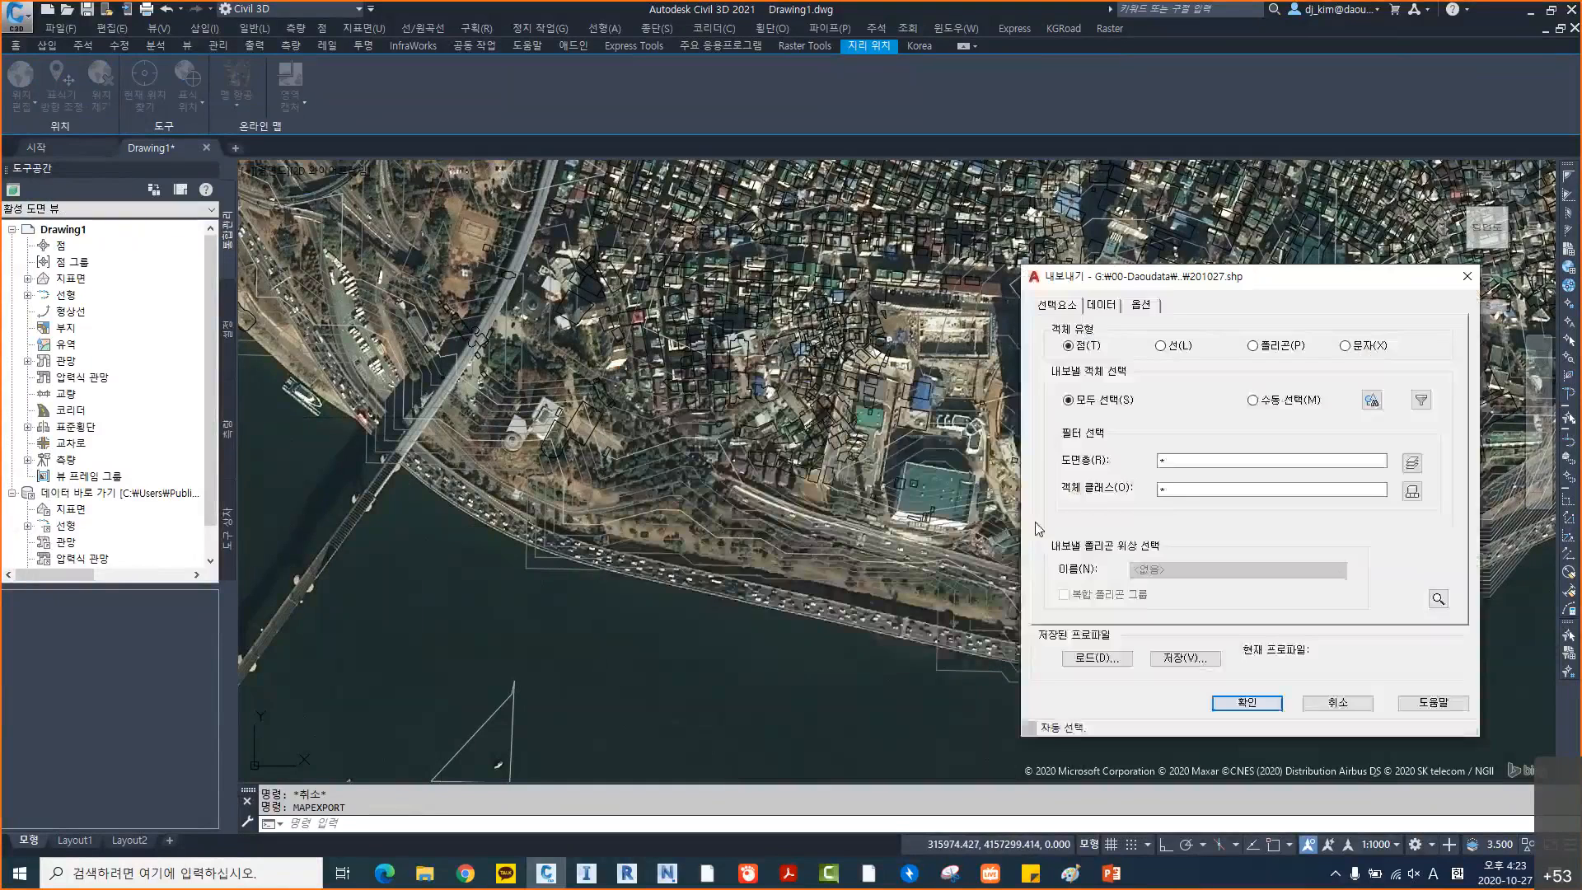
pyautogui.click(702, 337)
pyautogui.click(771, 393)
pyautogui.click(888, 392)
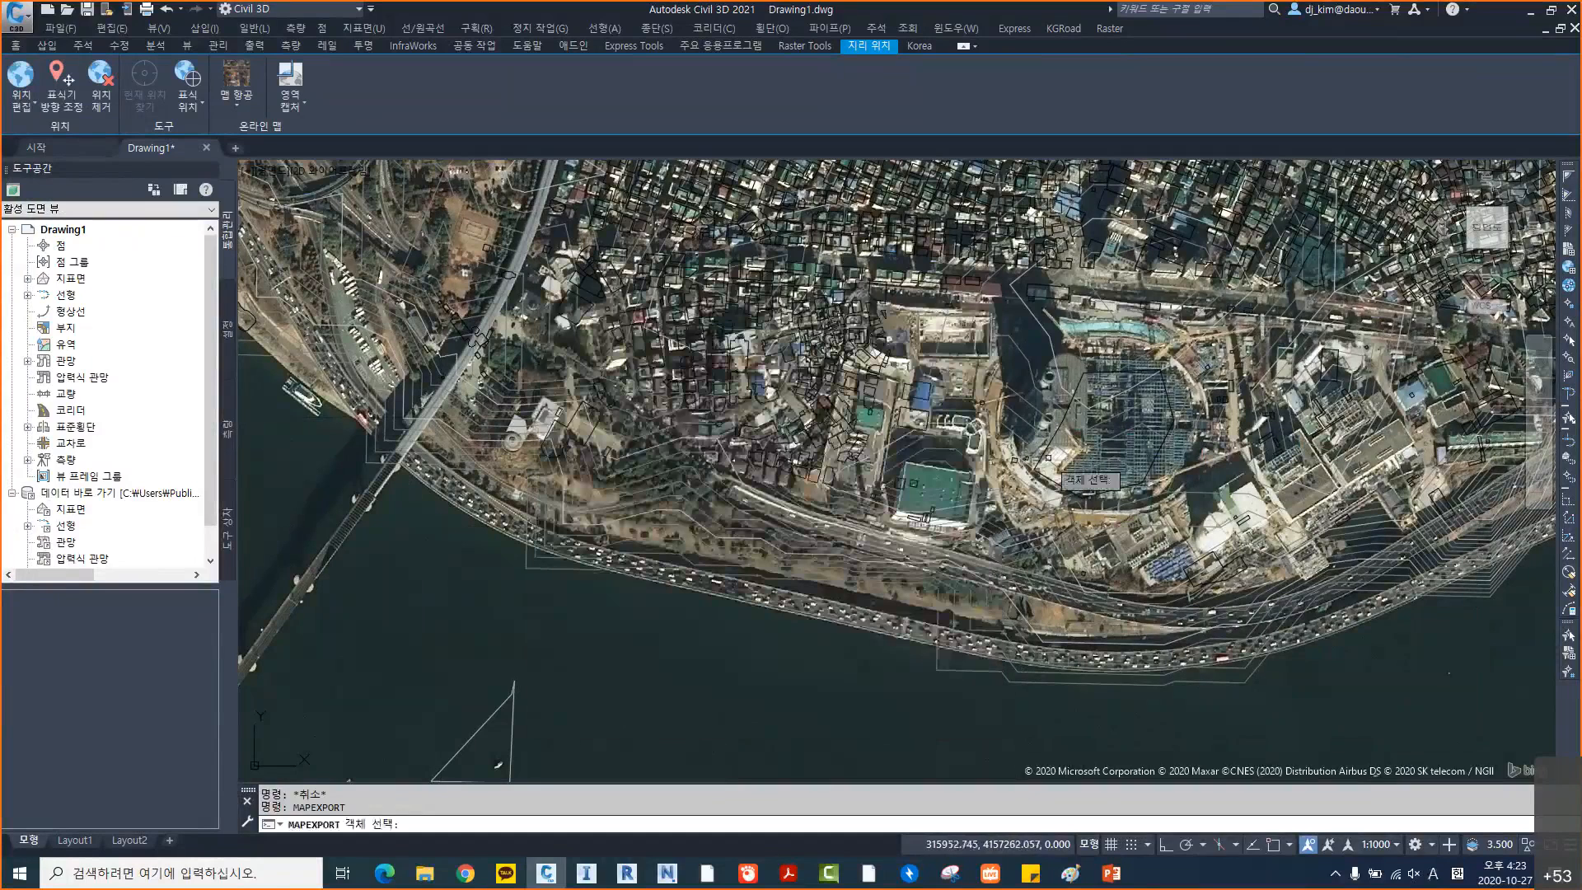
pyautogui.click(1053, 475)
pyautogui.press('Return')
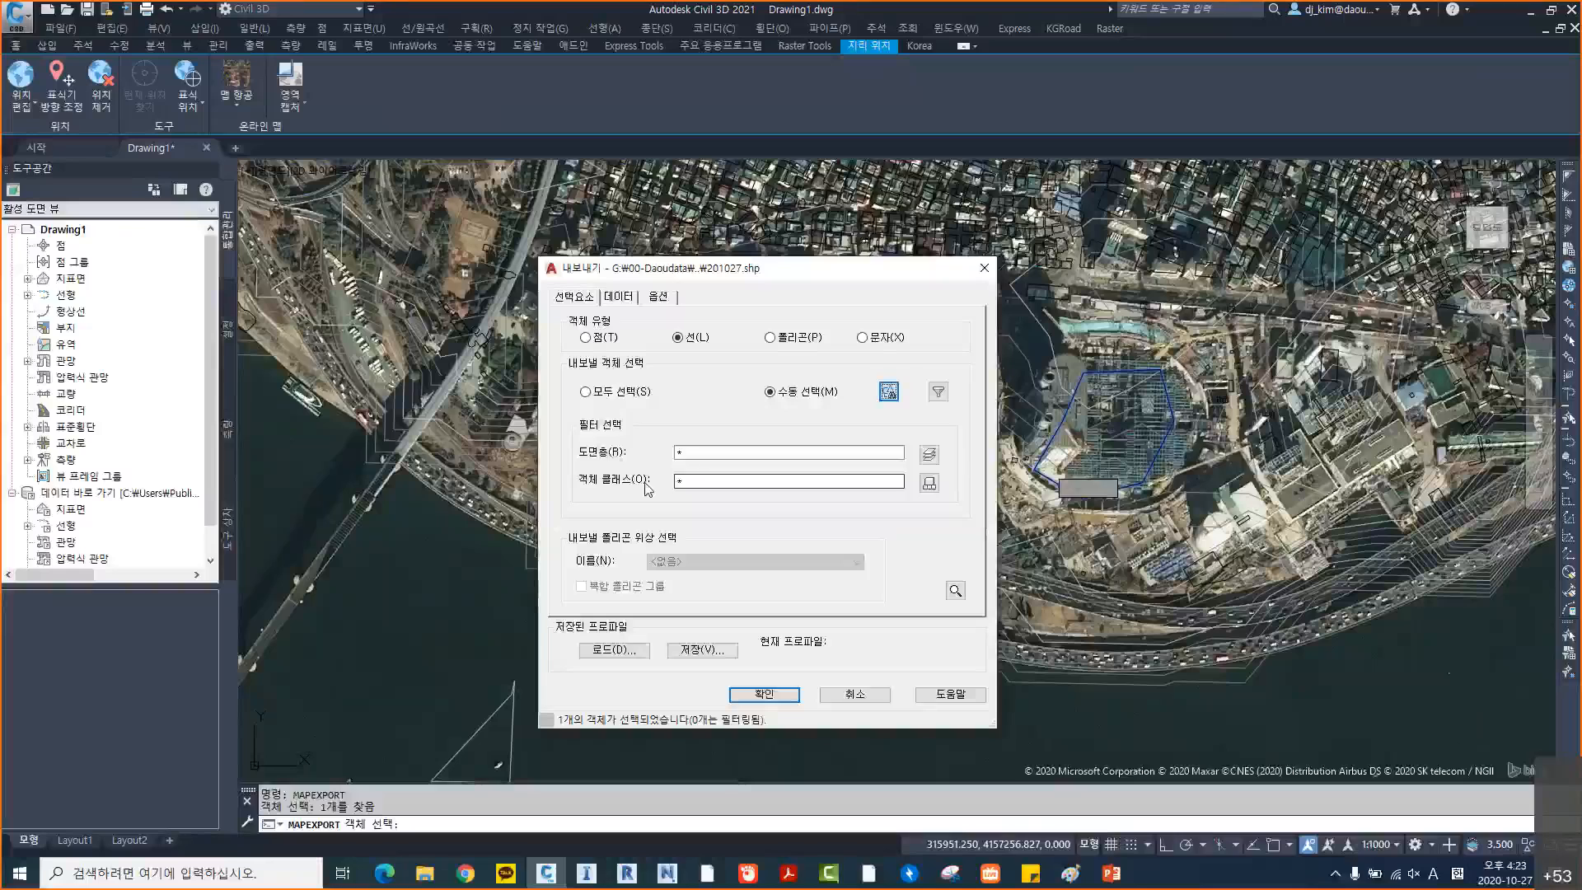
# Include all object data fields of the export_buildings_2 table as attributes in the shapefile export
pyautogui.click(620, 298)
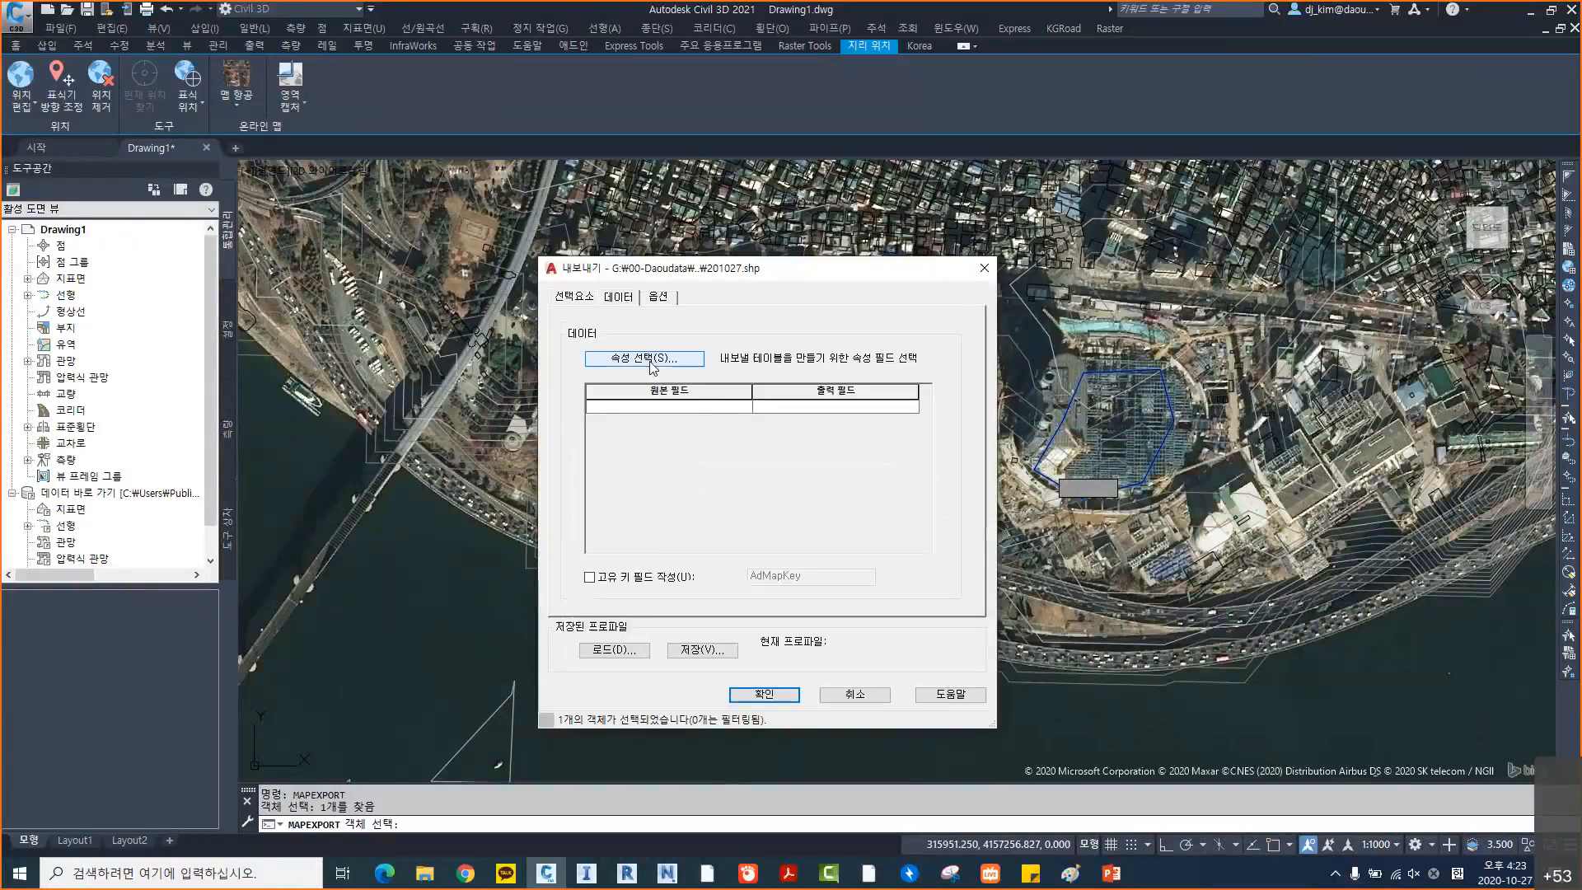
pyautogui.click(648, 359)
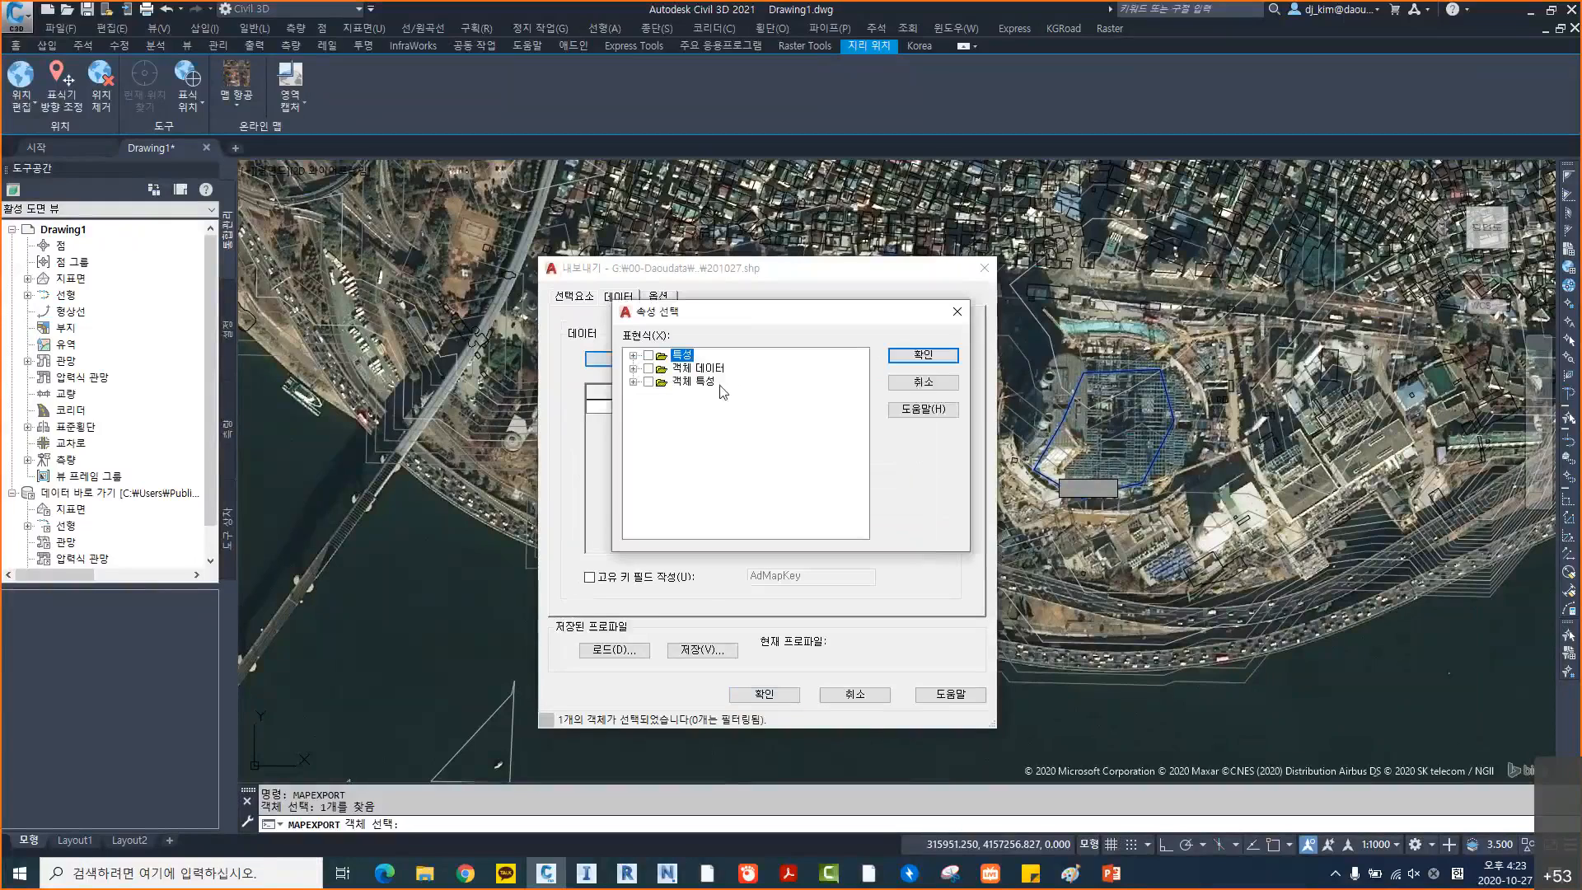
pyautogui.click(633, 369)
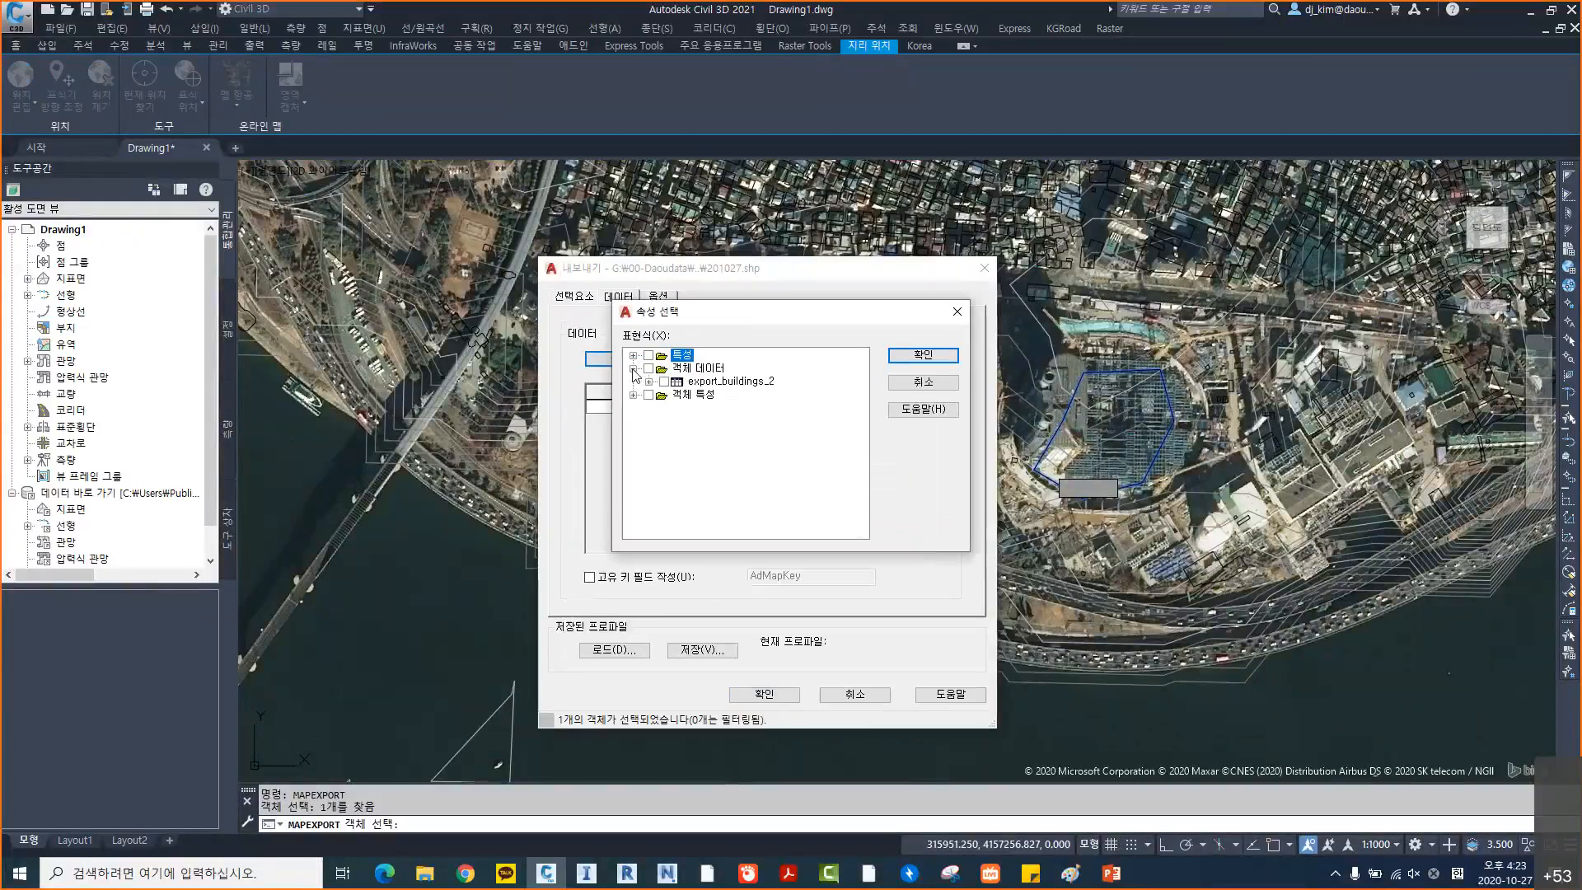
pyautogui.click(648, 369)
pyautogui.click(646, 382)
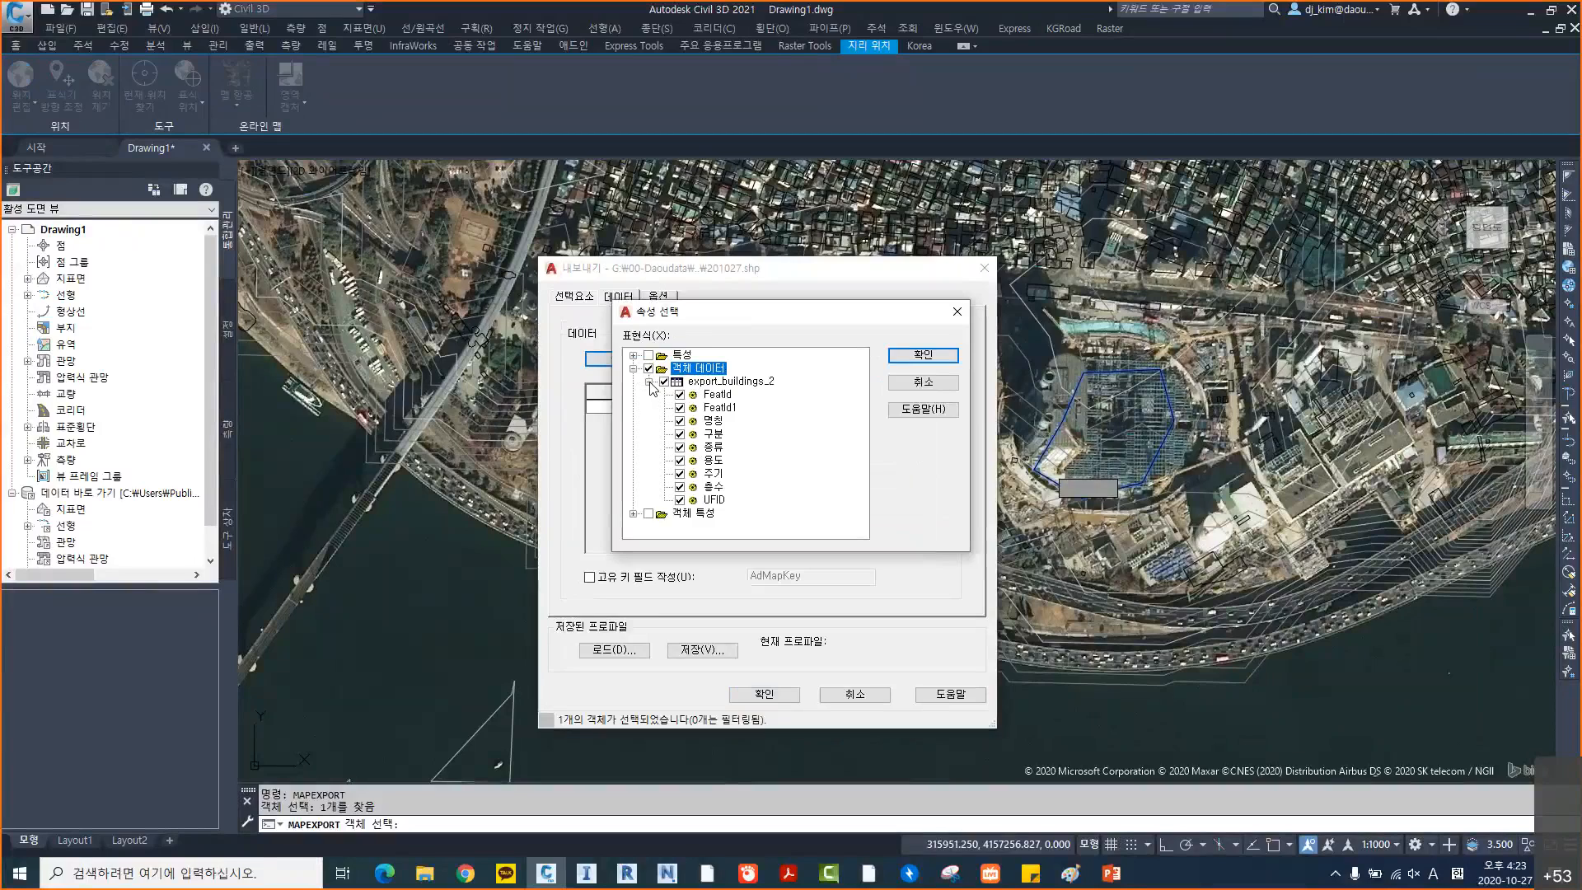
pyautogui.click(646, 382)
pyautogui.click(922, 355)
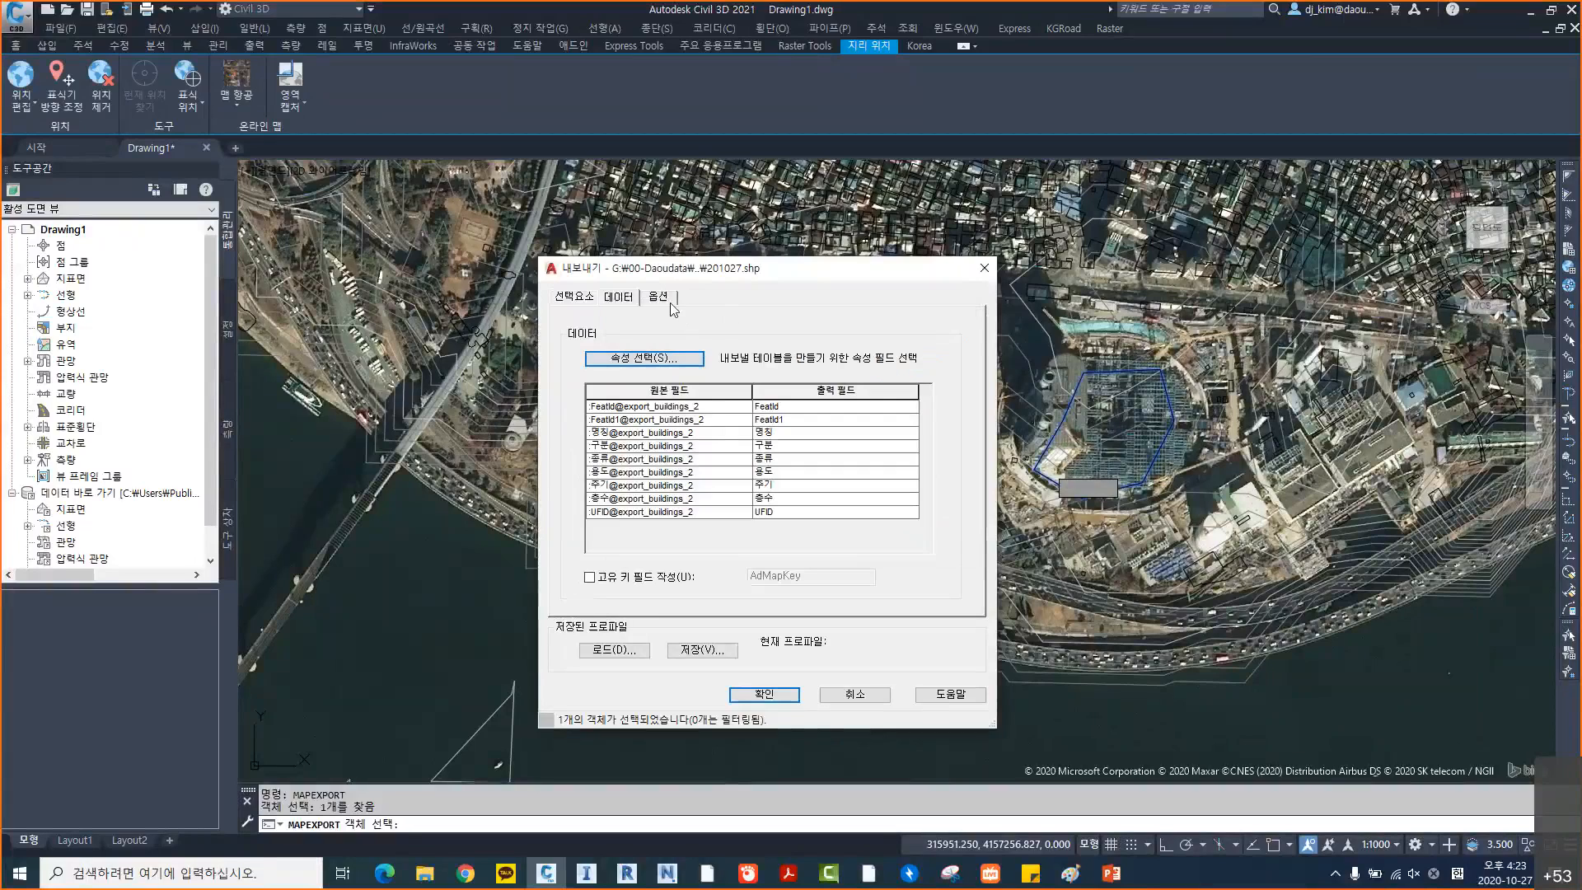
# Review the coordinate conversion option, leave it off to keep UTM84-52N, and run the shapefile export
pyautogui.moveTo(709, 272); pyautogui.dragTo(643, 266)
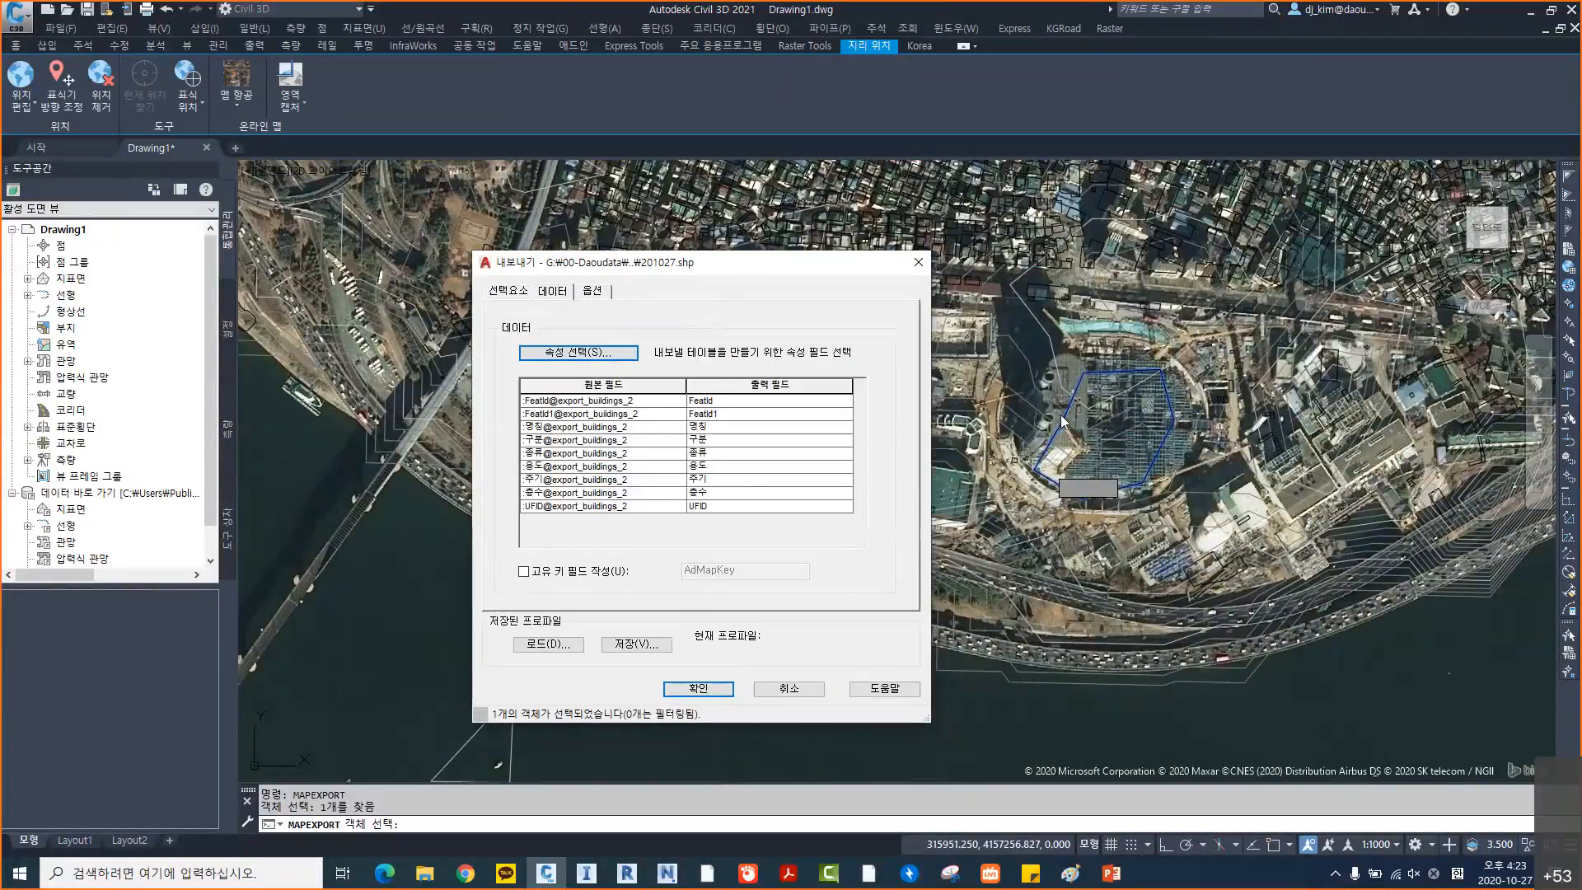
pyautogui.click(592, 290)
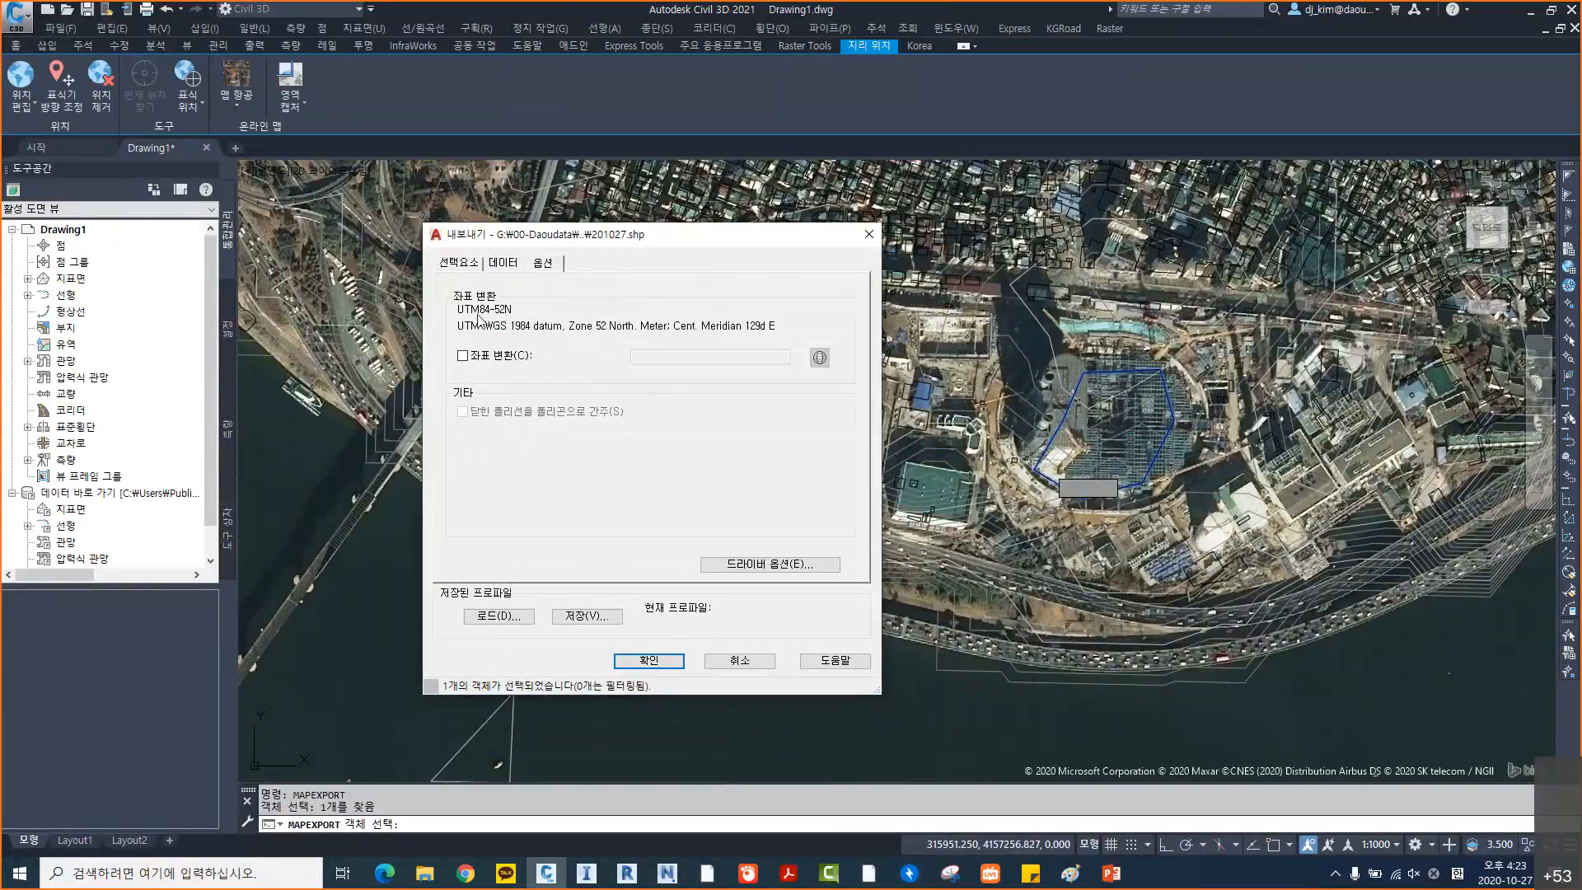
pyautogui.click(462, 357)
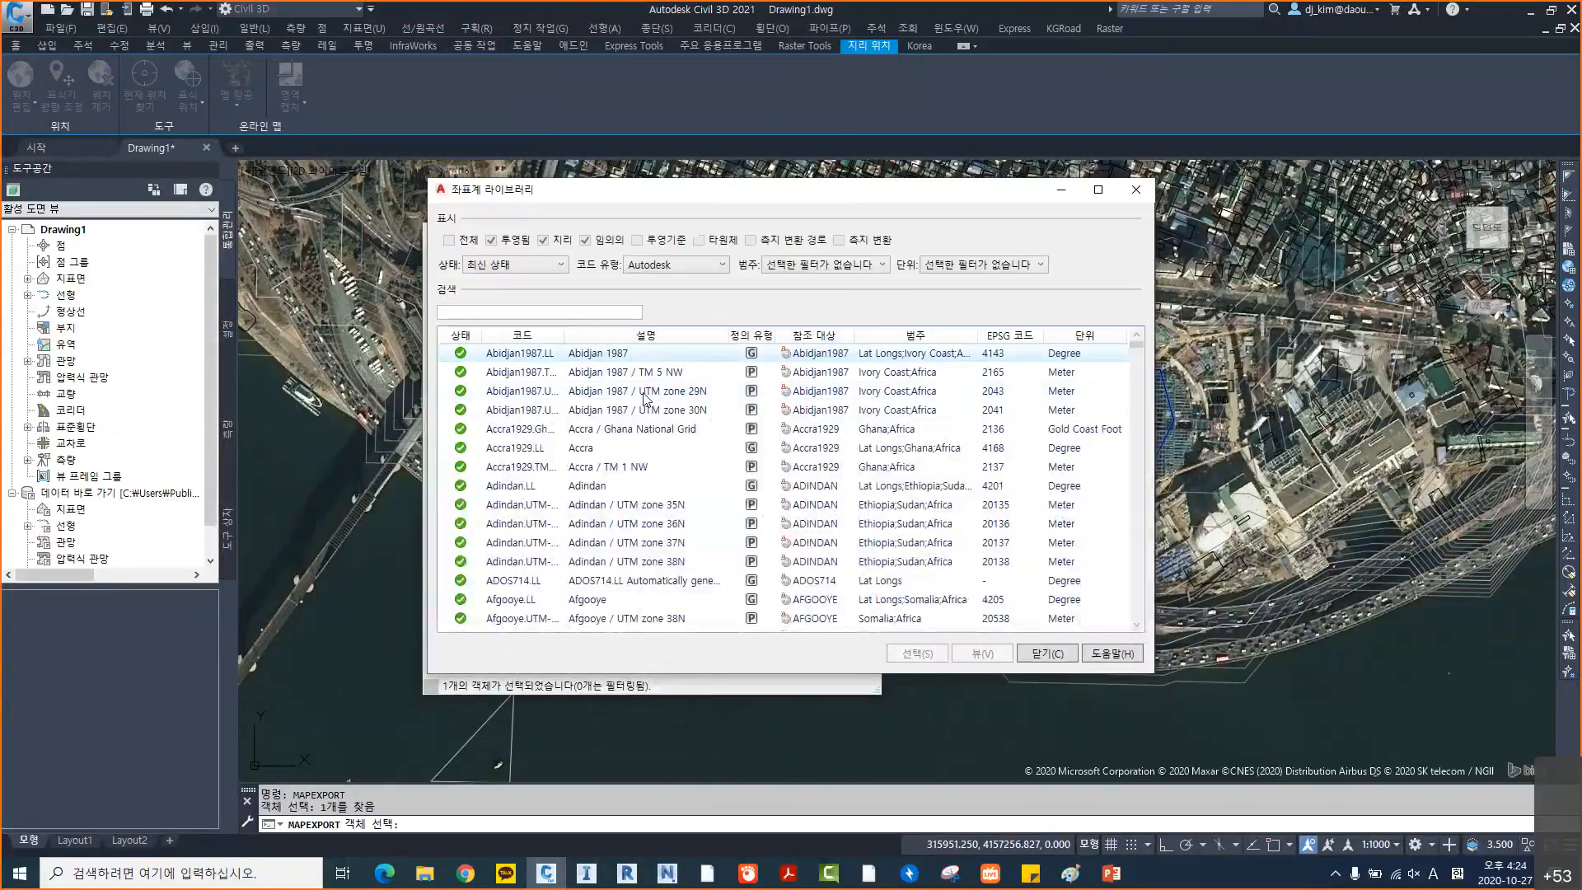
pyautogui.click(1135, 190)
pyautogui.click(462, 356)
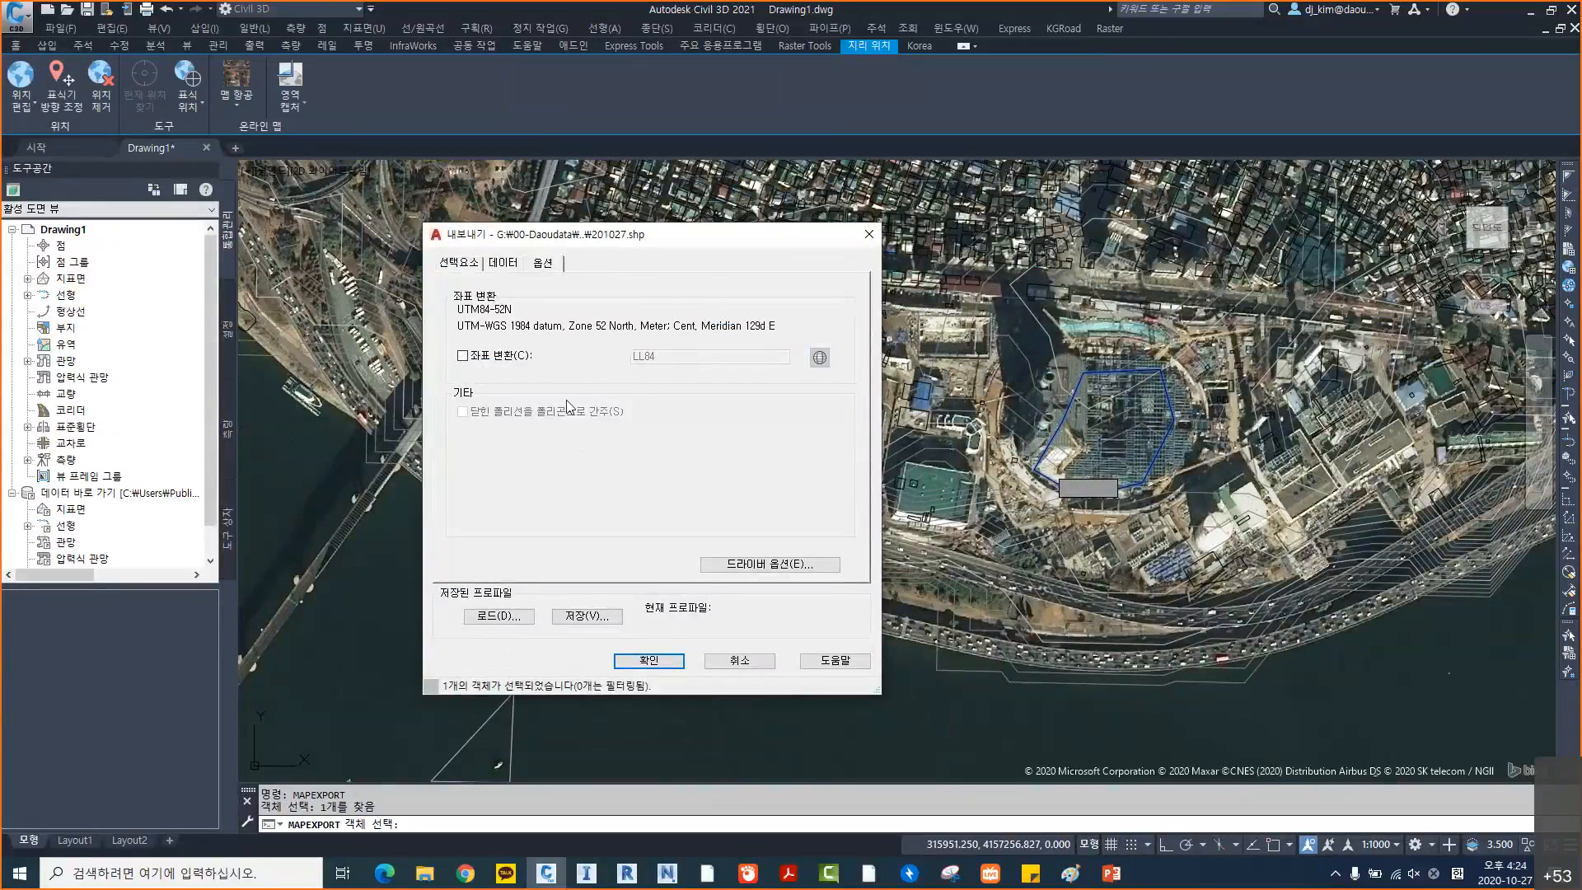
pyautogui.moveTo(636, 243); pyautogui.dragTo(593, 261)
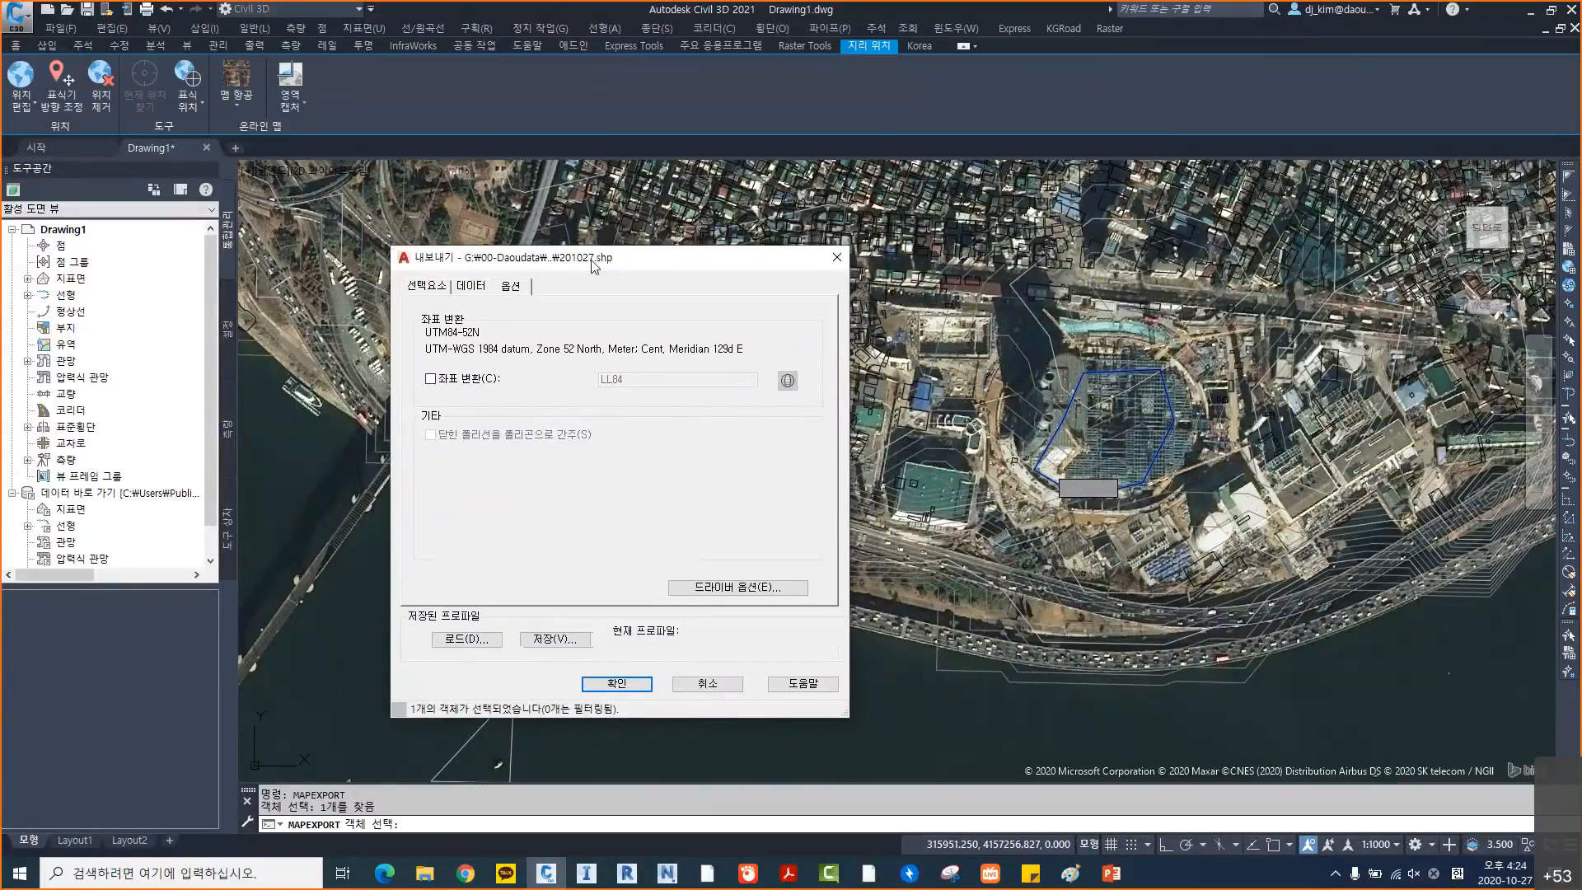
pyautogui.click(614, 681)
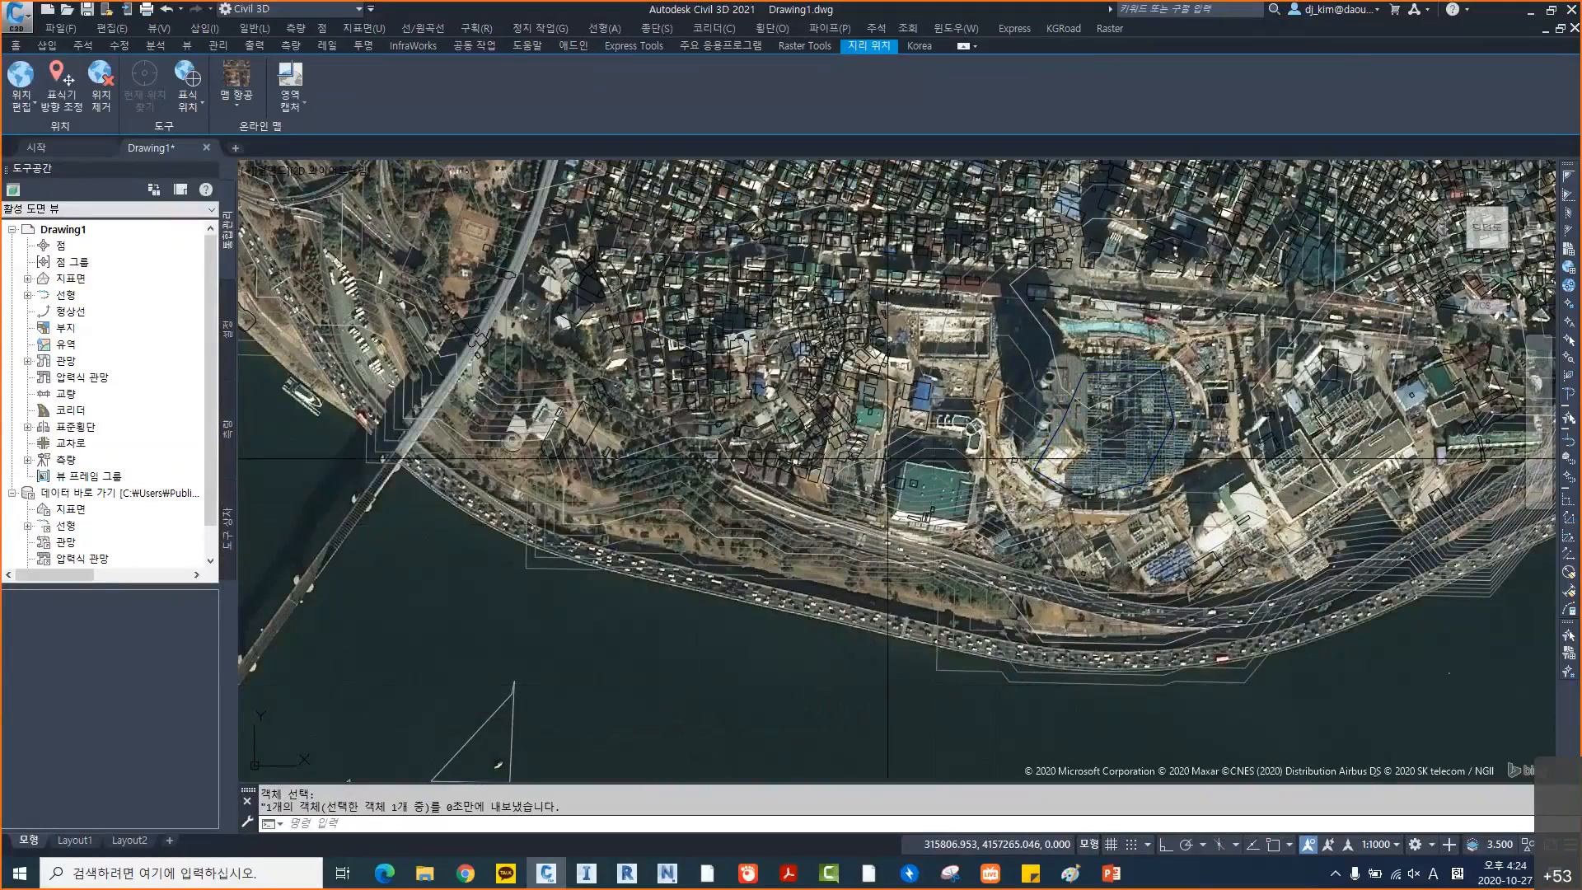
# Turn off the online aerial map in the drawing
pyautogui.scroll(-2, 887, 458)
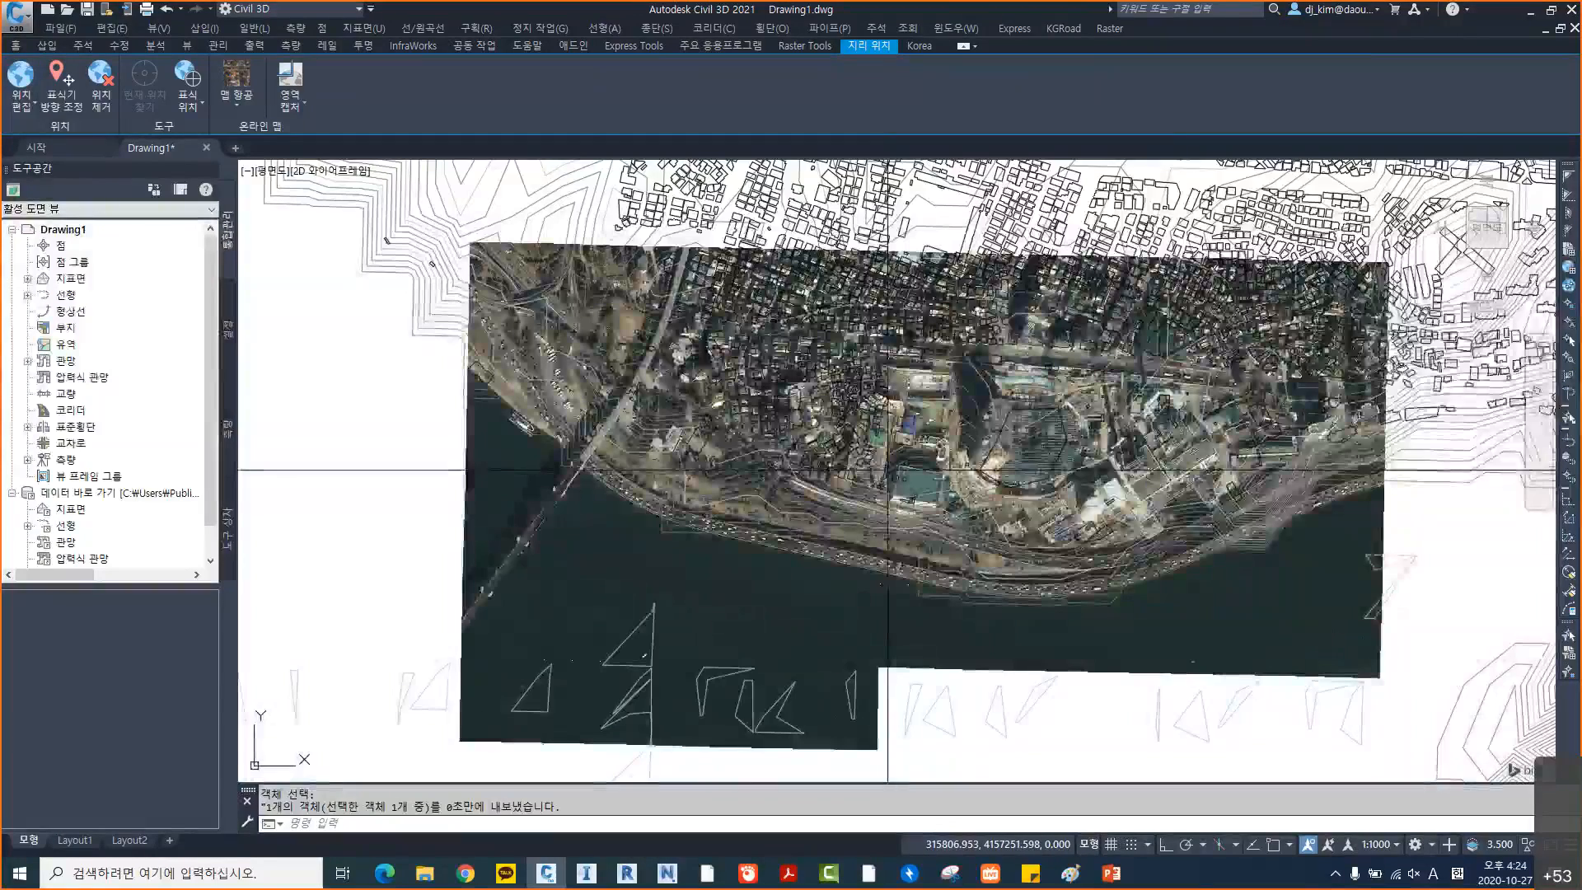
pyautogui.scroll(1, 890, 469)
pyautogui.scroll(-3, 892, 486)
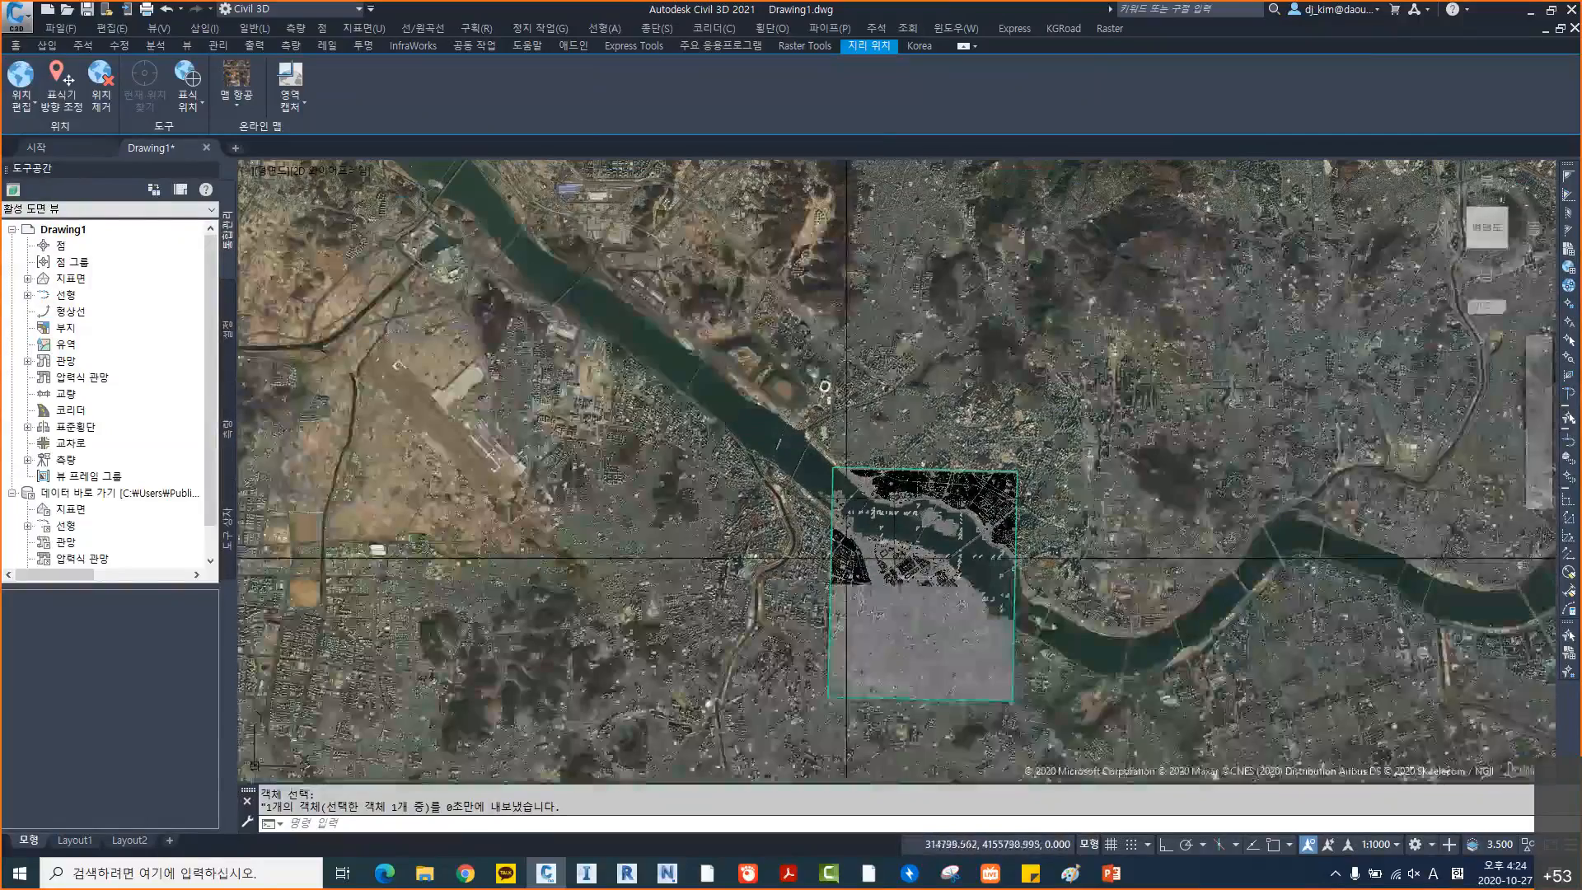
pyautogui.scroll(-5, 837, 626)
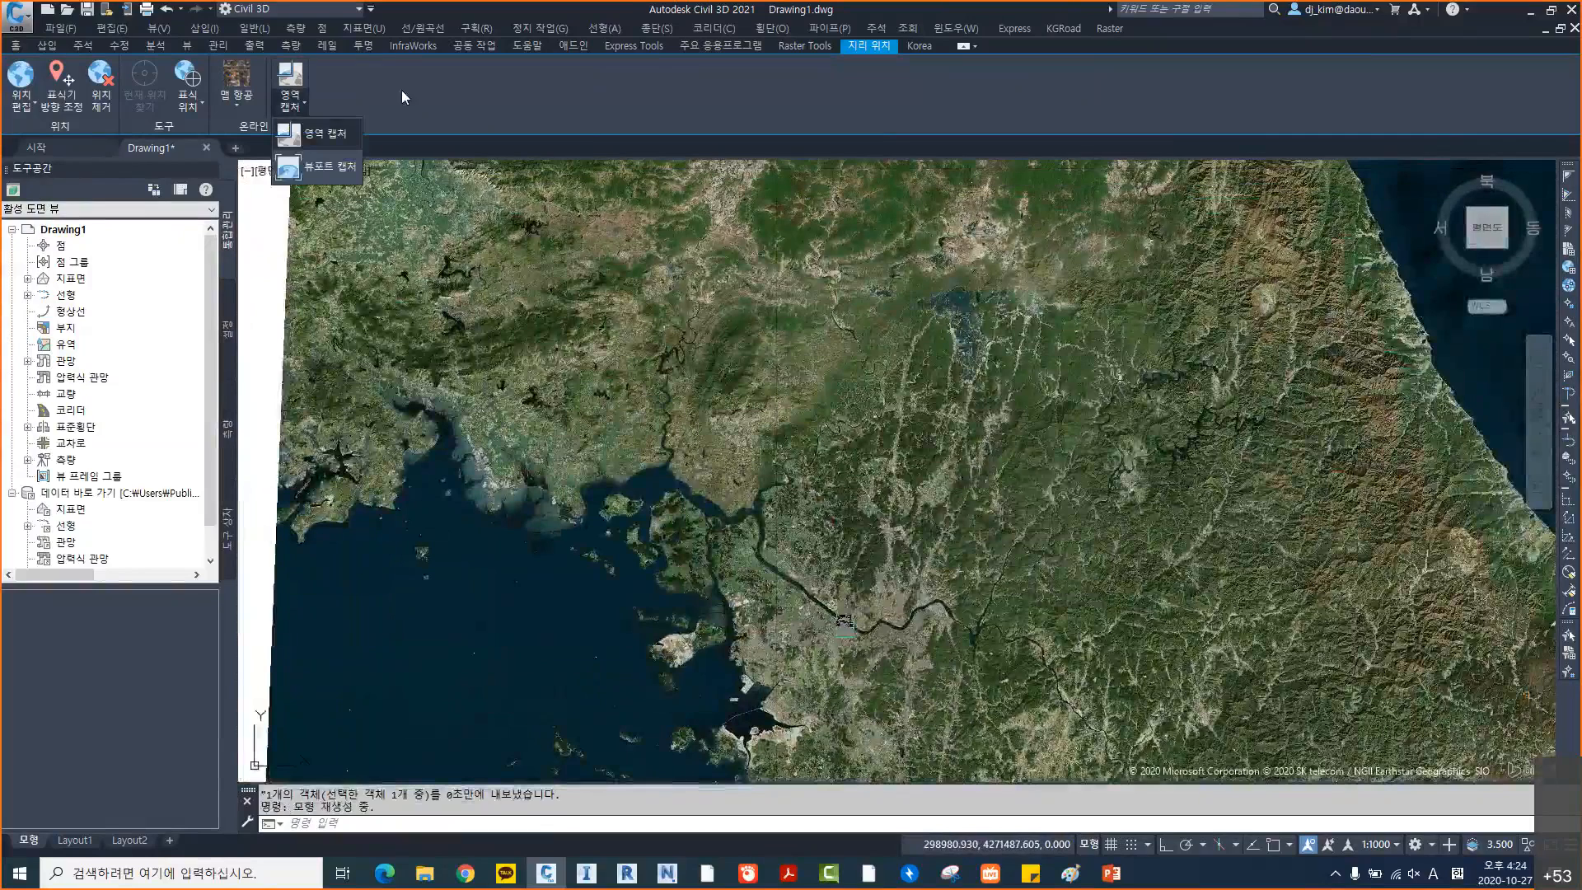
pyautogui.click(246, 102)
pyautogui.click(260, 232)
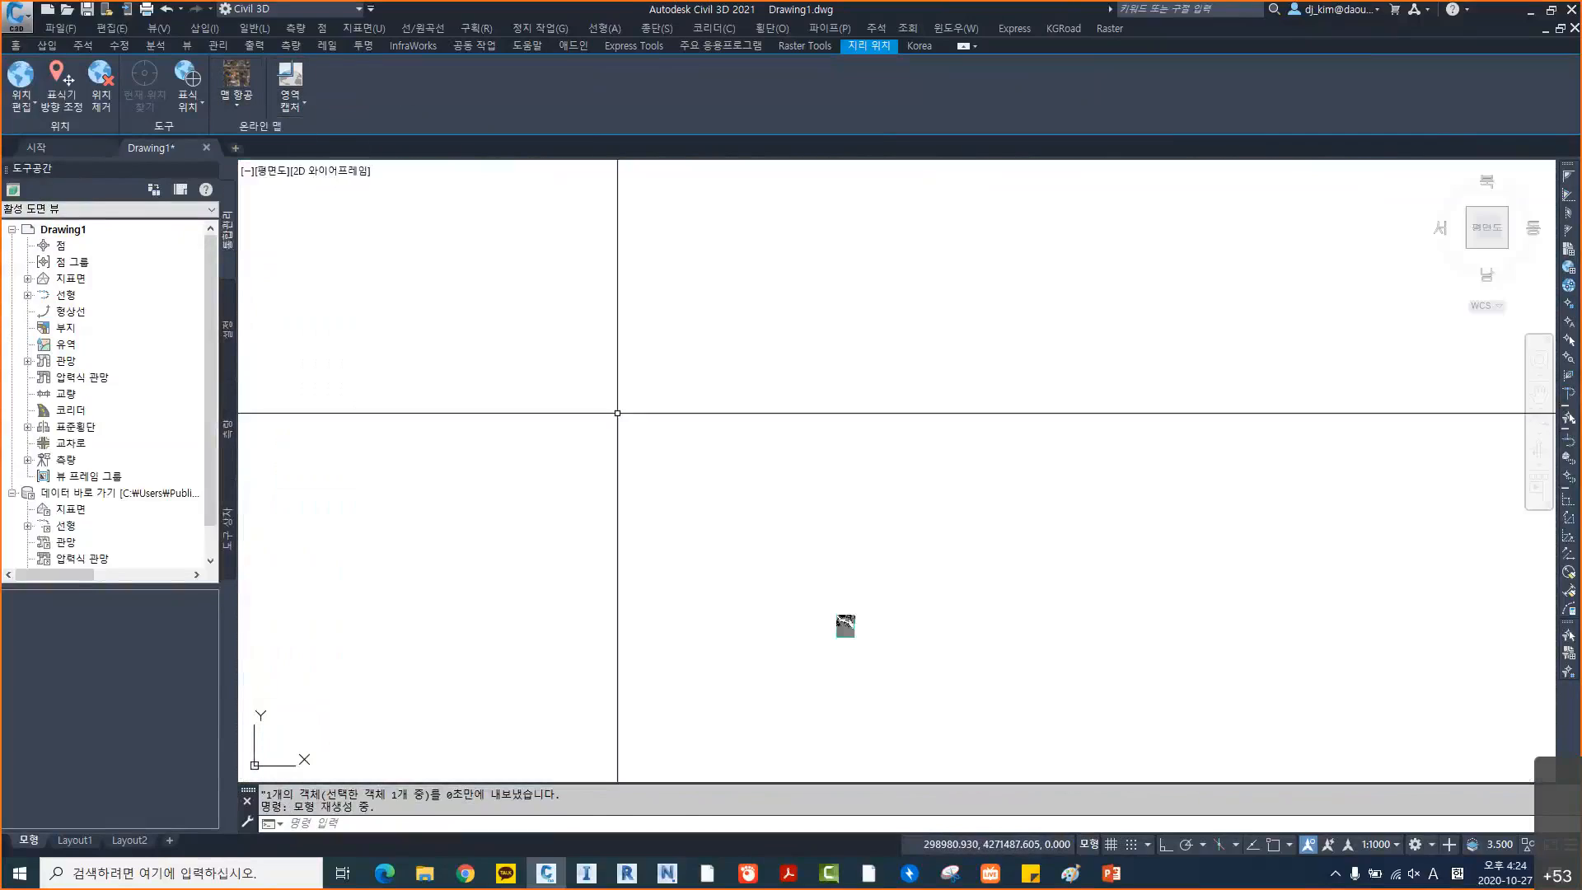
# Zoom to the drawing extents and locate the stray building group far north of the site
pyautogui.write('z')
pyautogui.press('Return')
pyautogui.write('e')
pyautogui.press('Return')
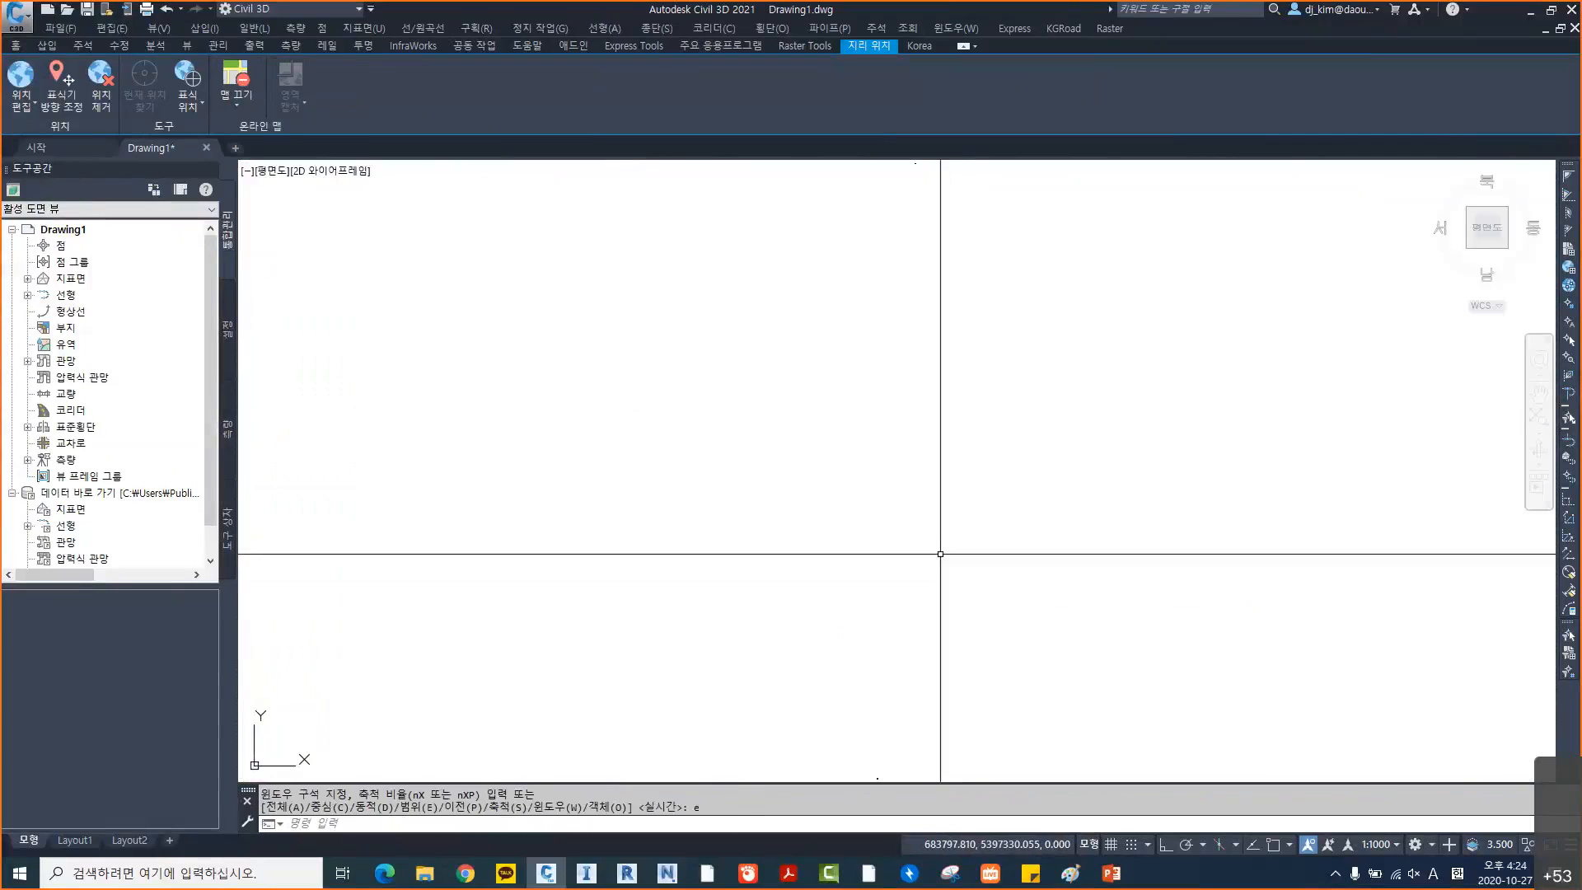
pyautogui.scroll(-2, 942, 540)
pyautogui.scroll(14, 916, 291)
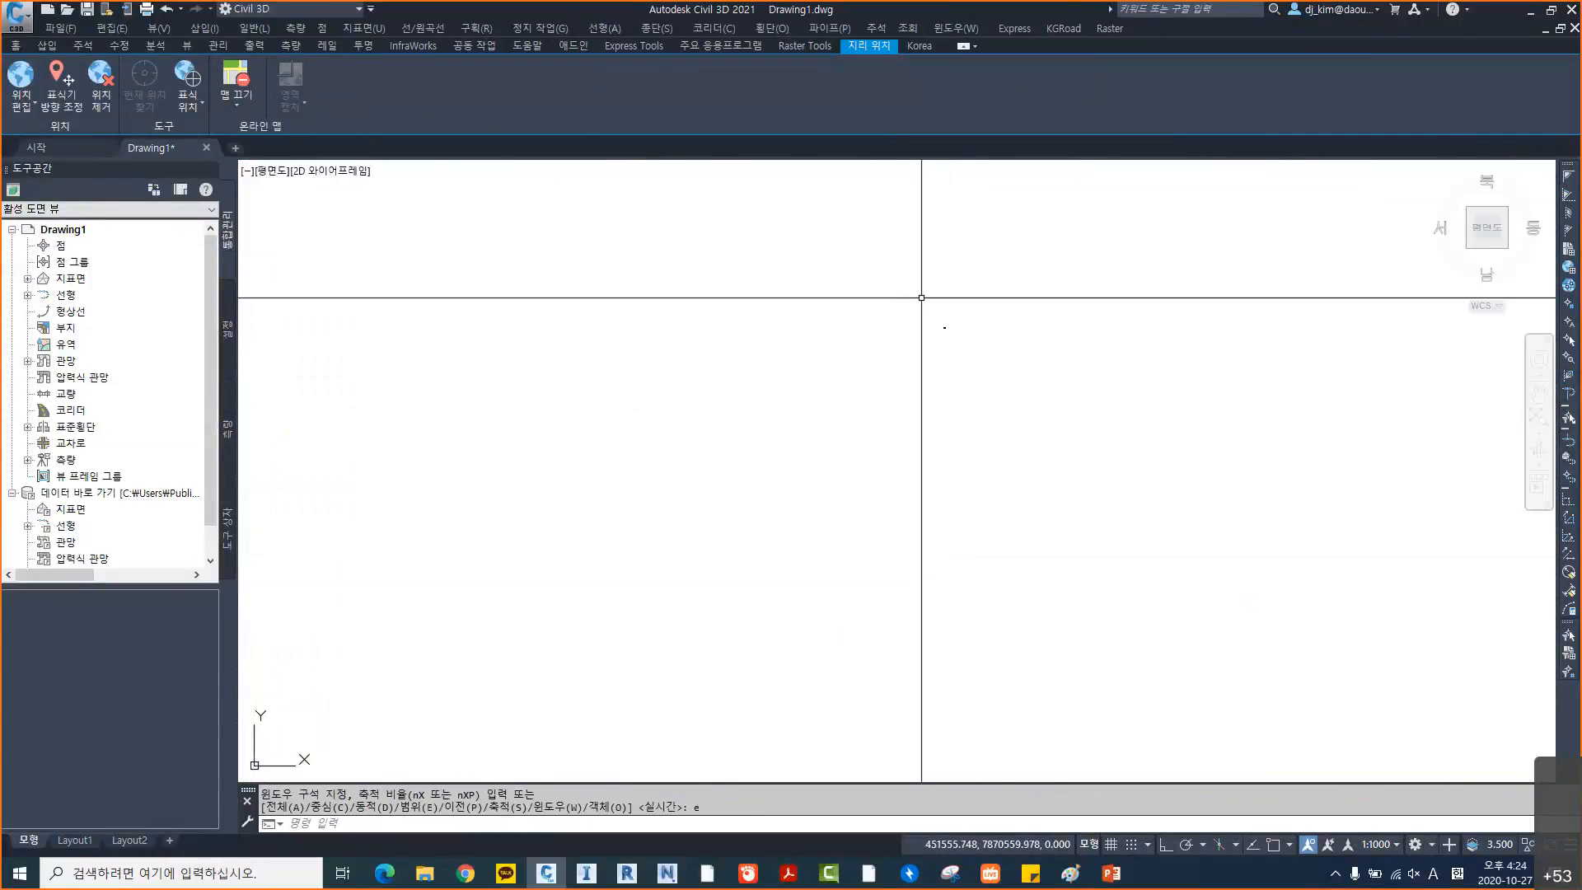
pyautogui.scroll(-8, 1038, 338)
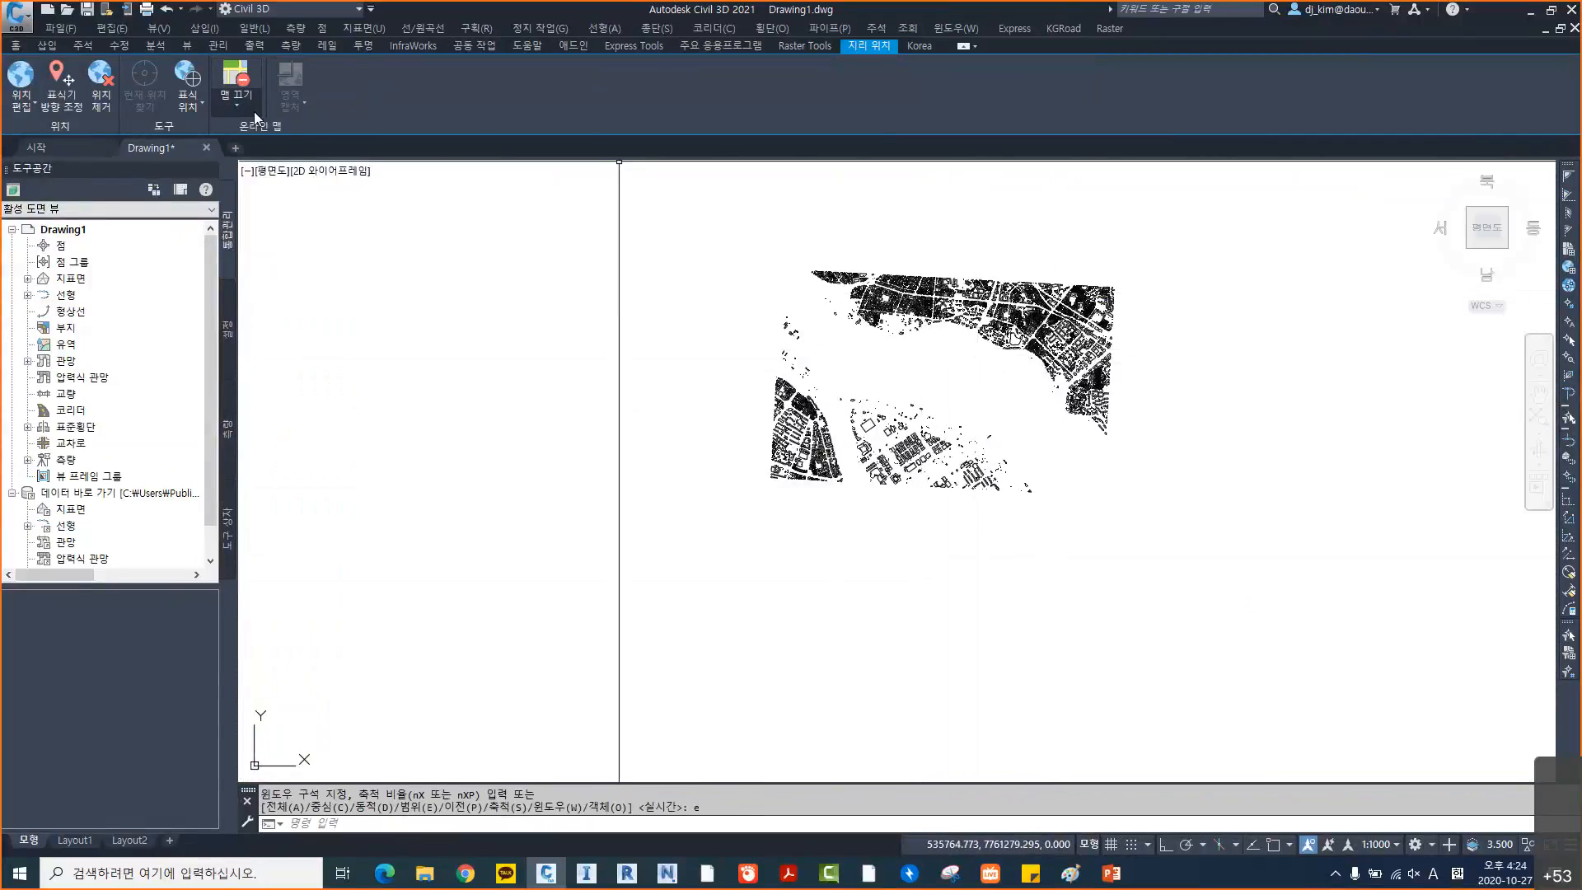
# Show the aerial map behind the stray building group to check its location, and turn the map off again
pyautogui.click(236, 96)
pyautogui.click(268, 136)
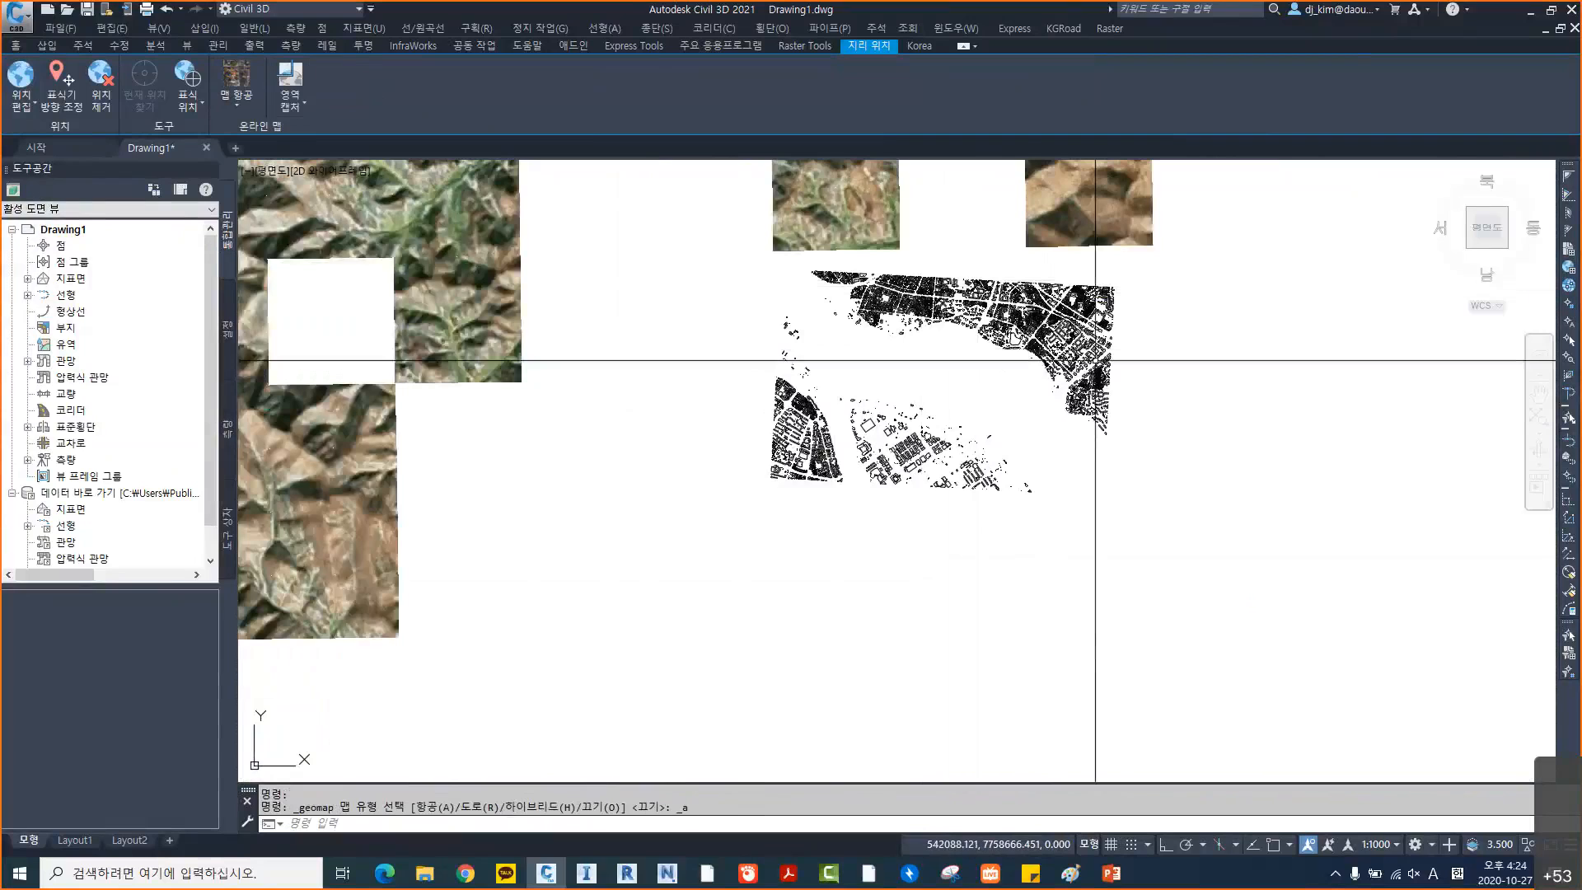
pyautogui.scroll(2, 948, 376)
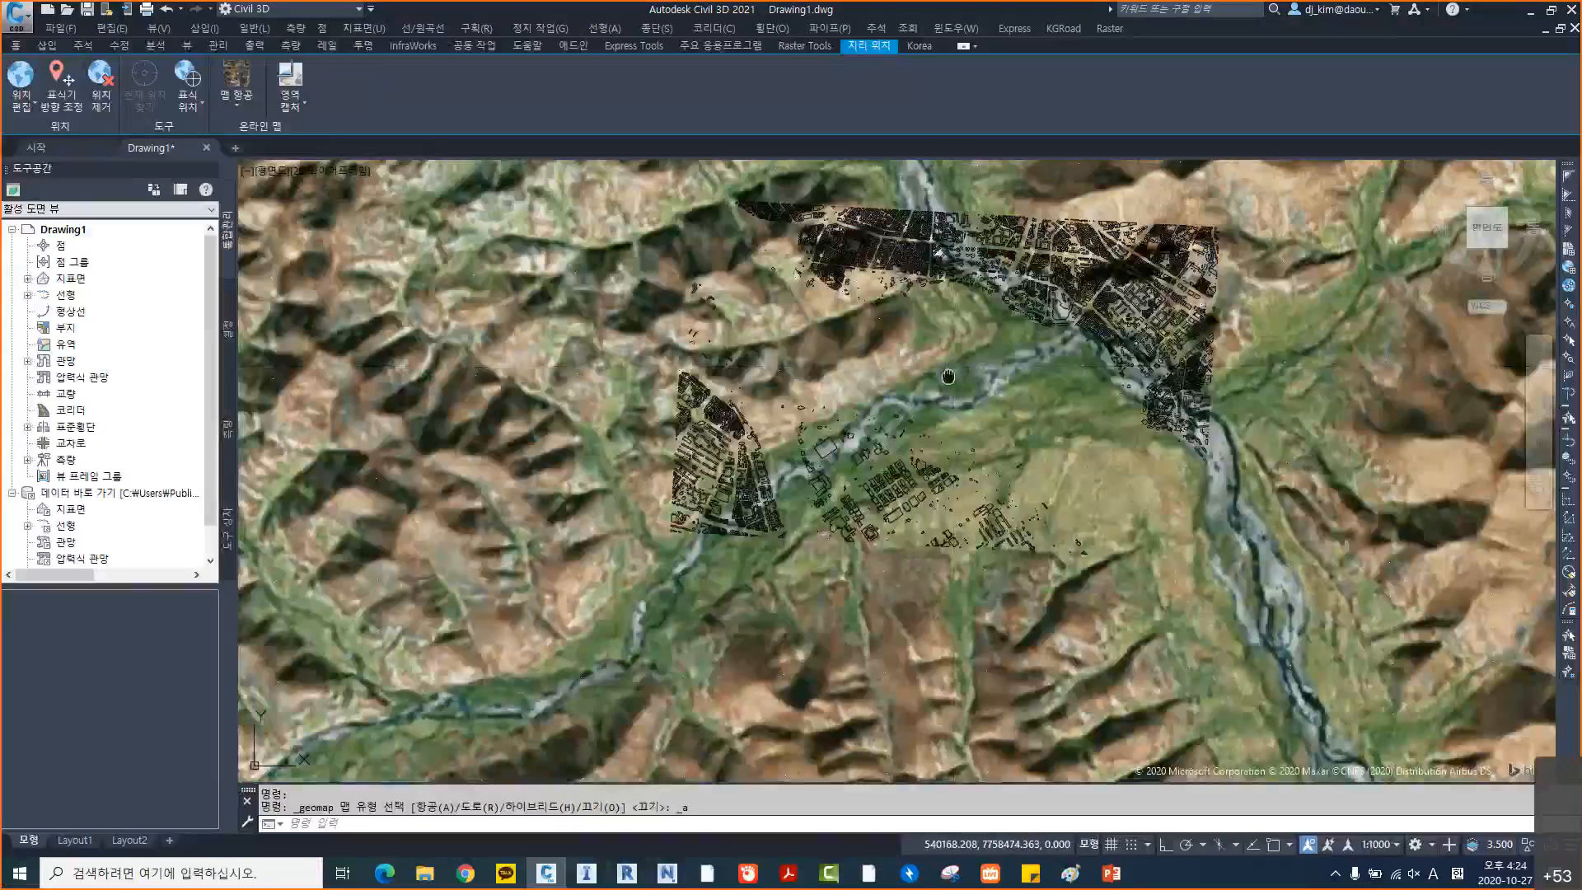
pyautogui.moveTo(948, 376); pyautogui.dragTo(921, 413, button='middle')
pyautogui.click(252, 106)
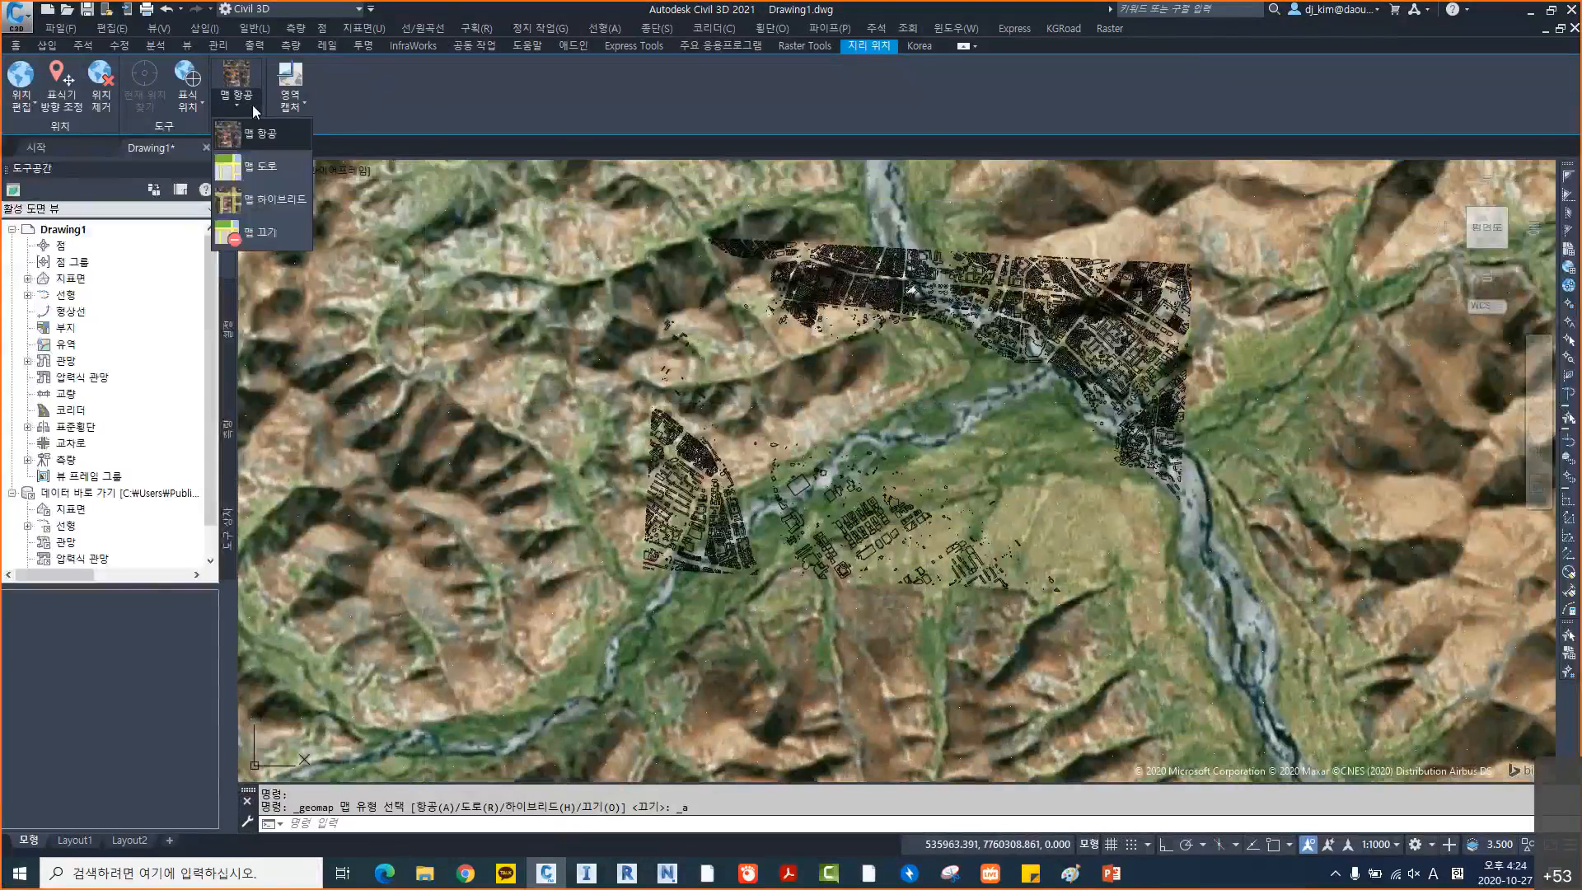
pyautogui.click(260, 233)
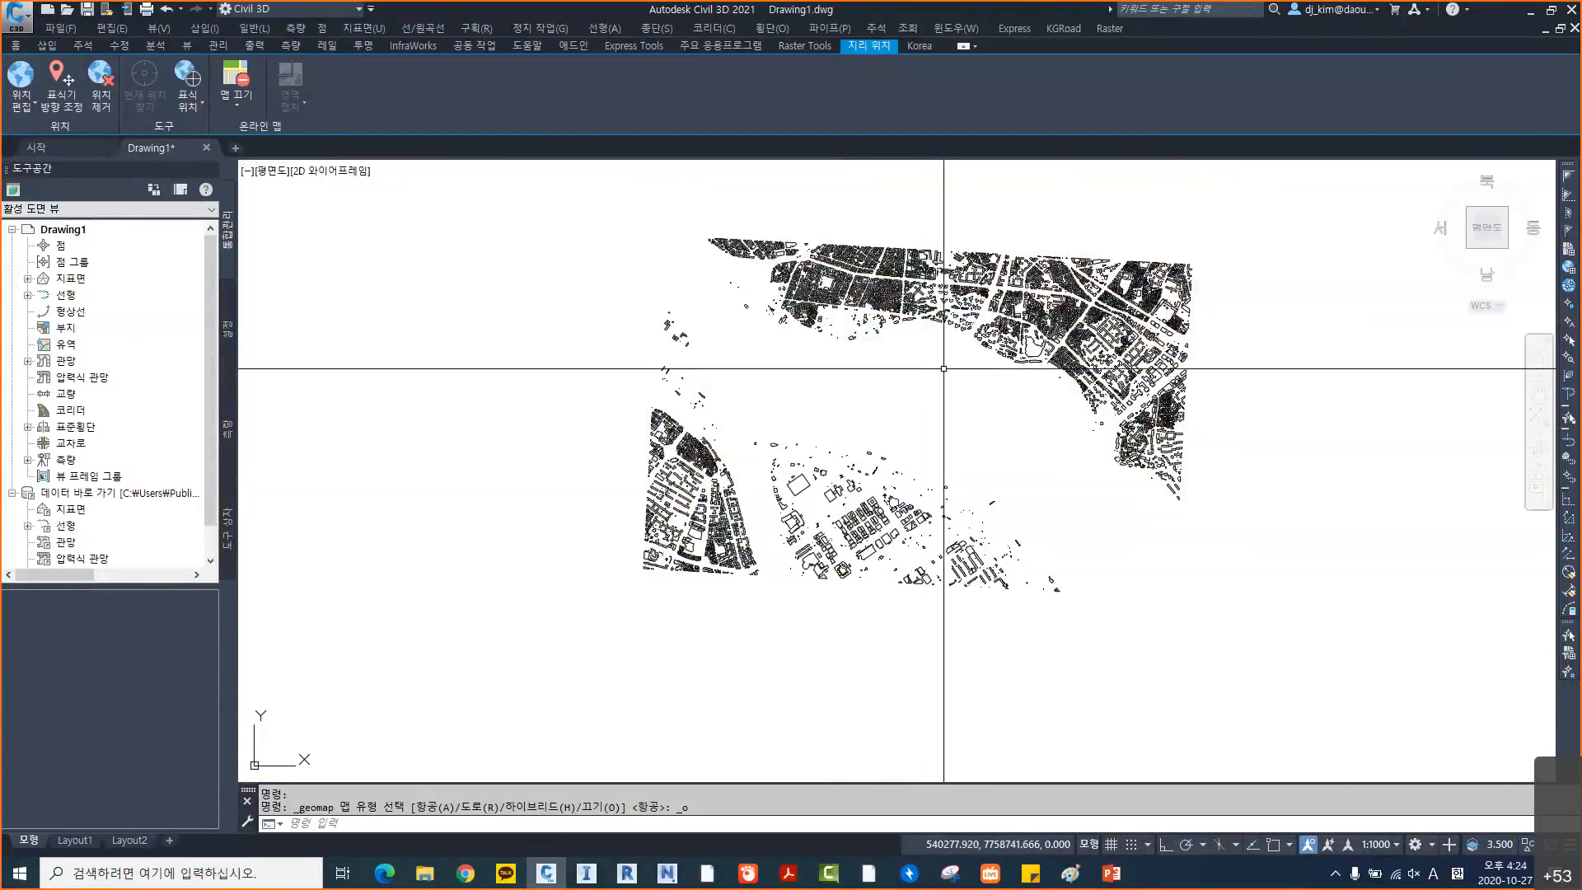
# Erase the entire stray building group north of the site, and zoom to the extents of the remaining terrain and buildings
pyautogui.scroll(-10, 934, 380)
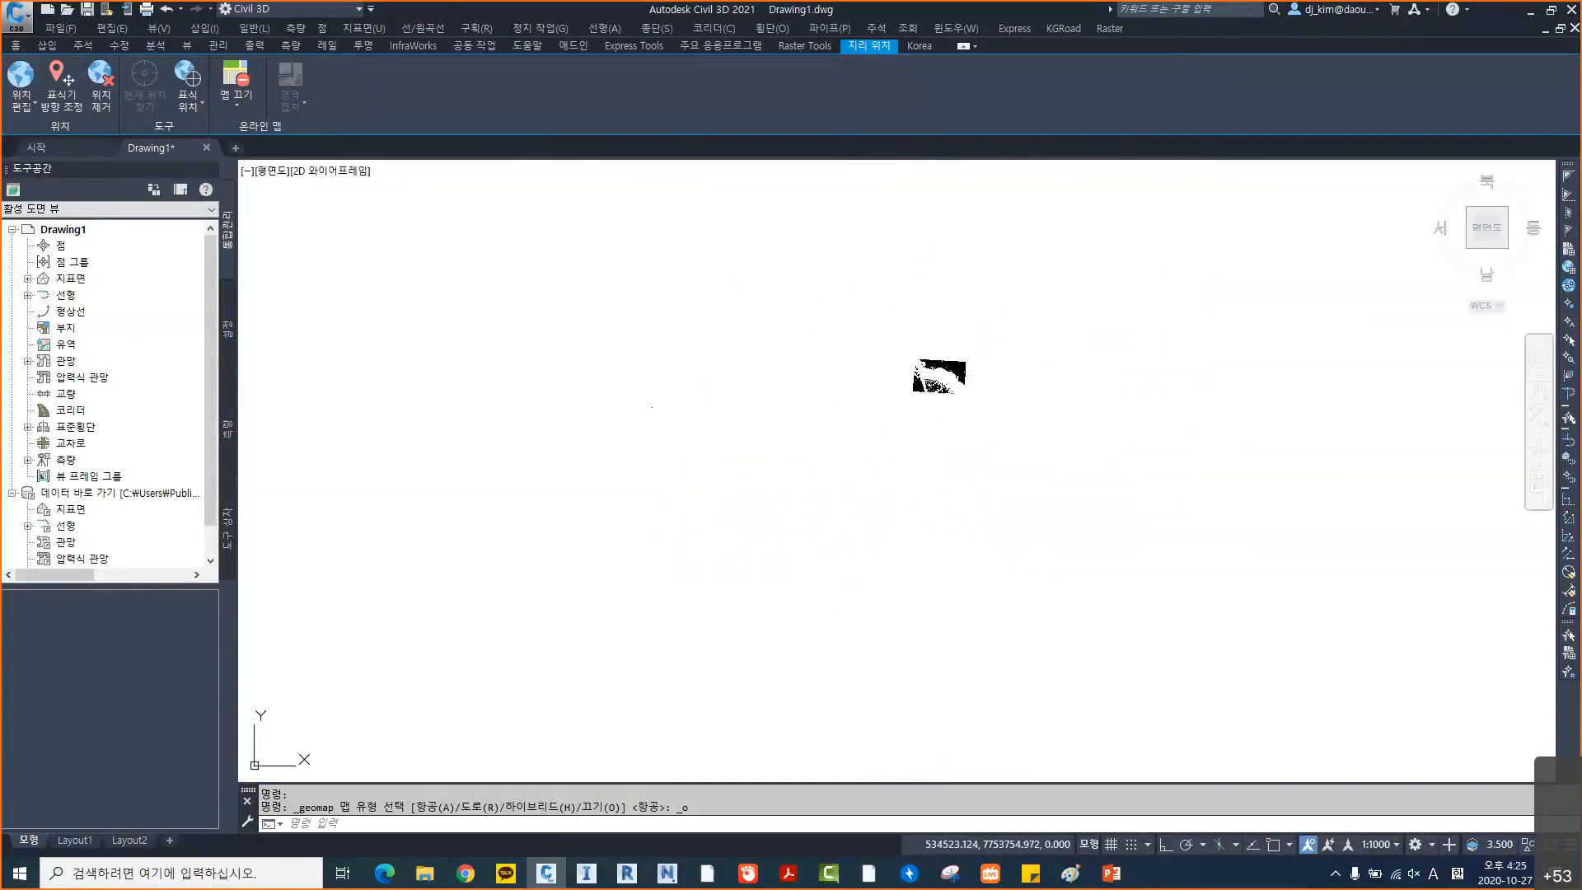
pyautogui.click(854, 318)
pyautogui.click(1066, 446)
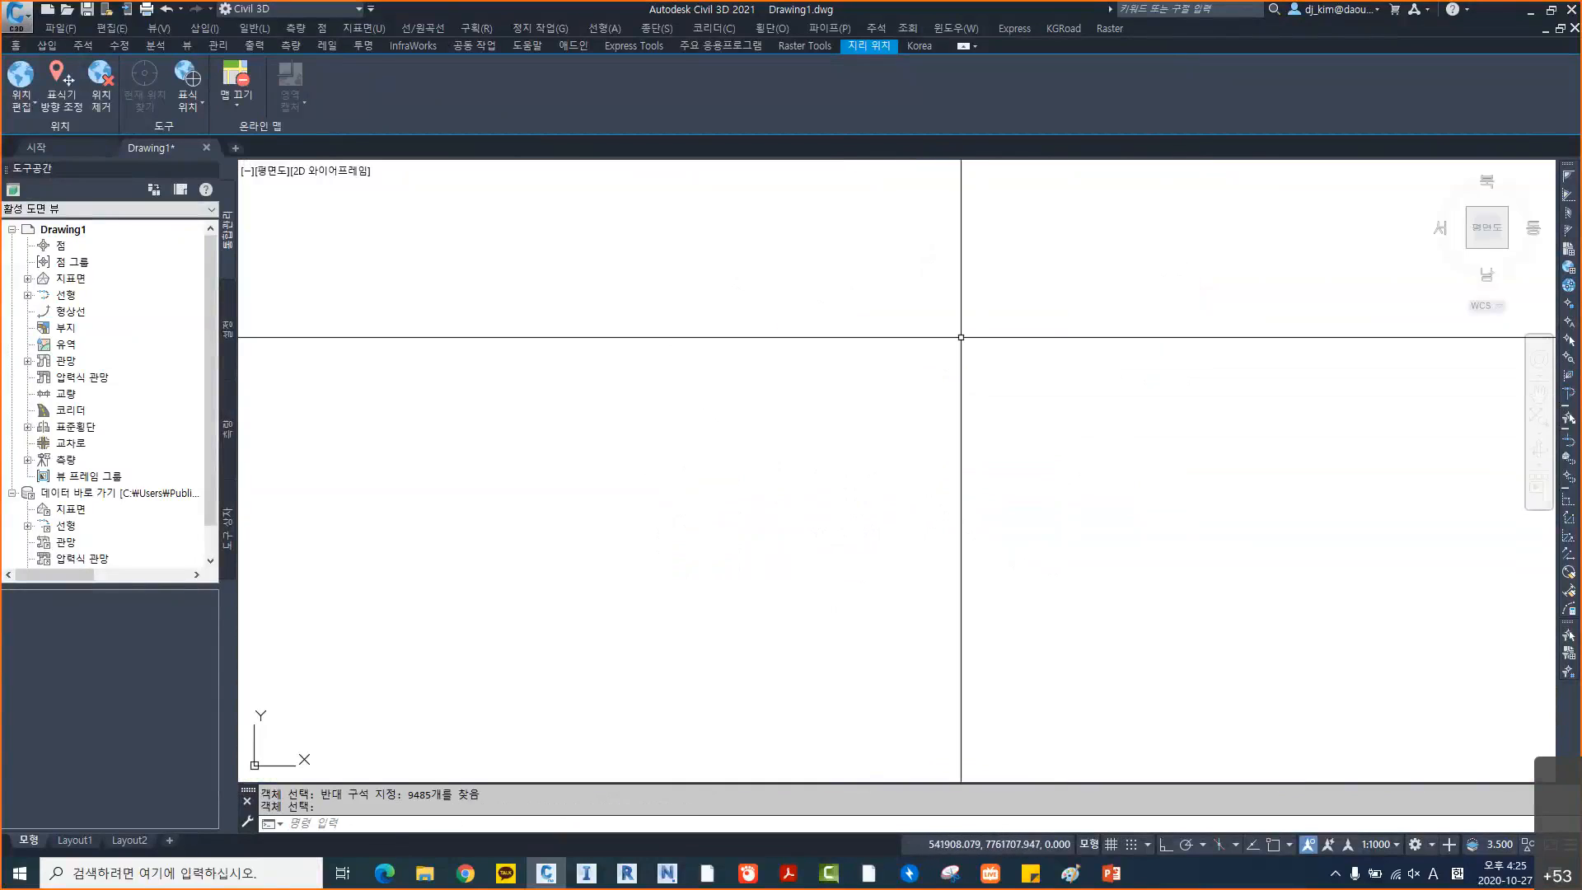
pyautogui.scroll(-10, 941, 397)
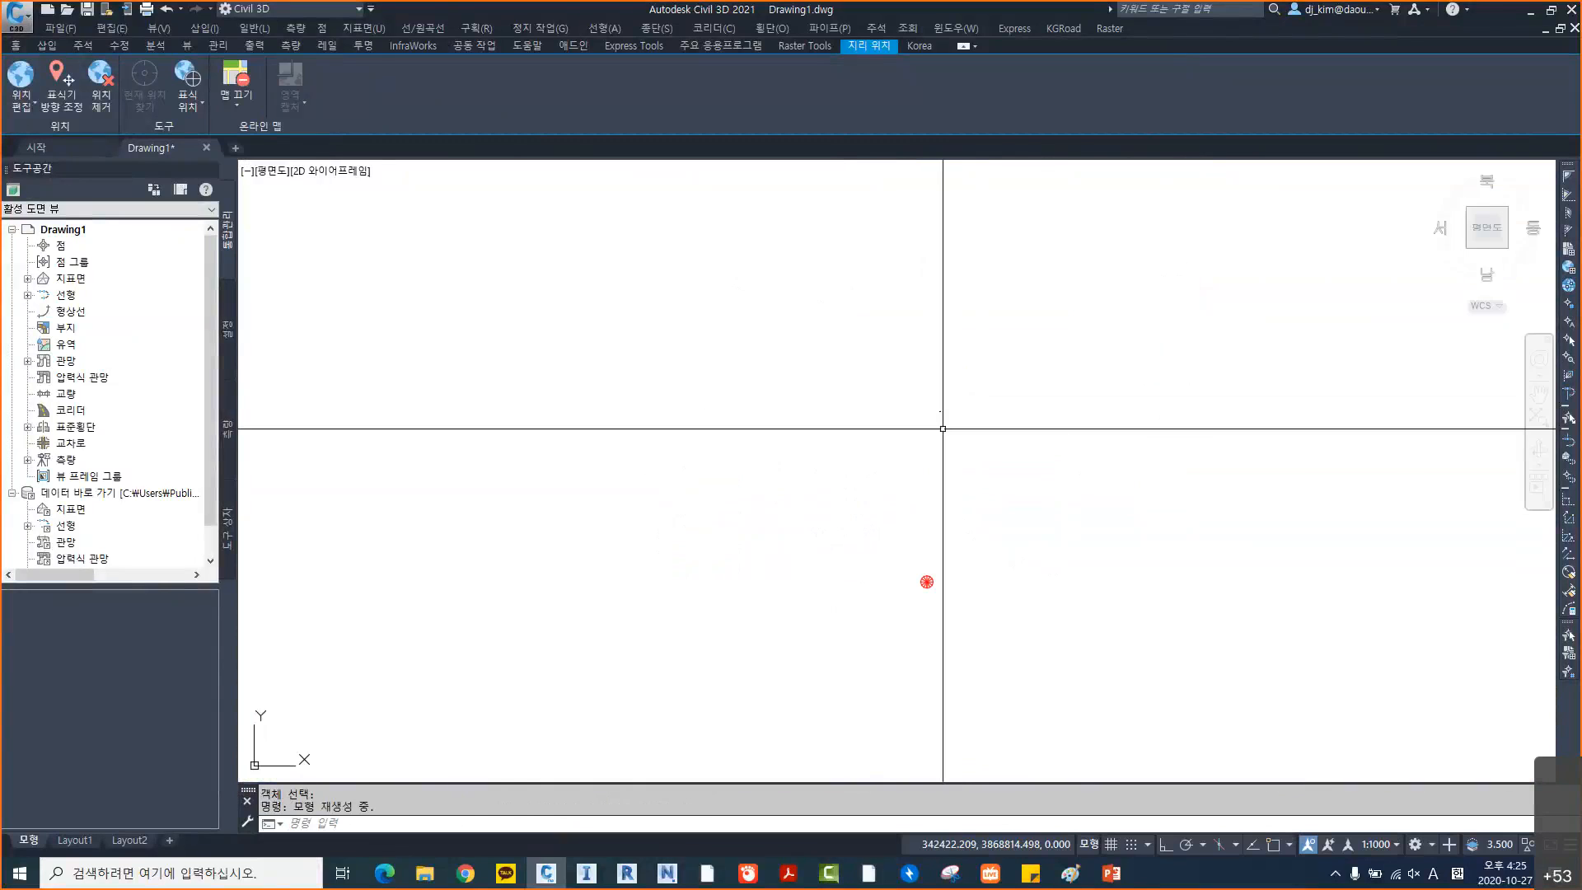
pyautogui.write('z')
pyautogui.press('Return')
pyautogui.write('e')
pyautogui.press('Return')
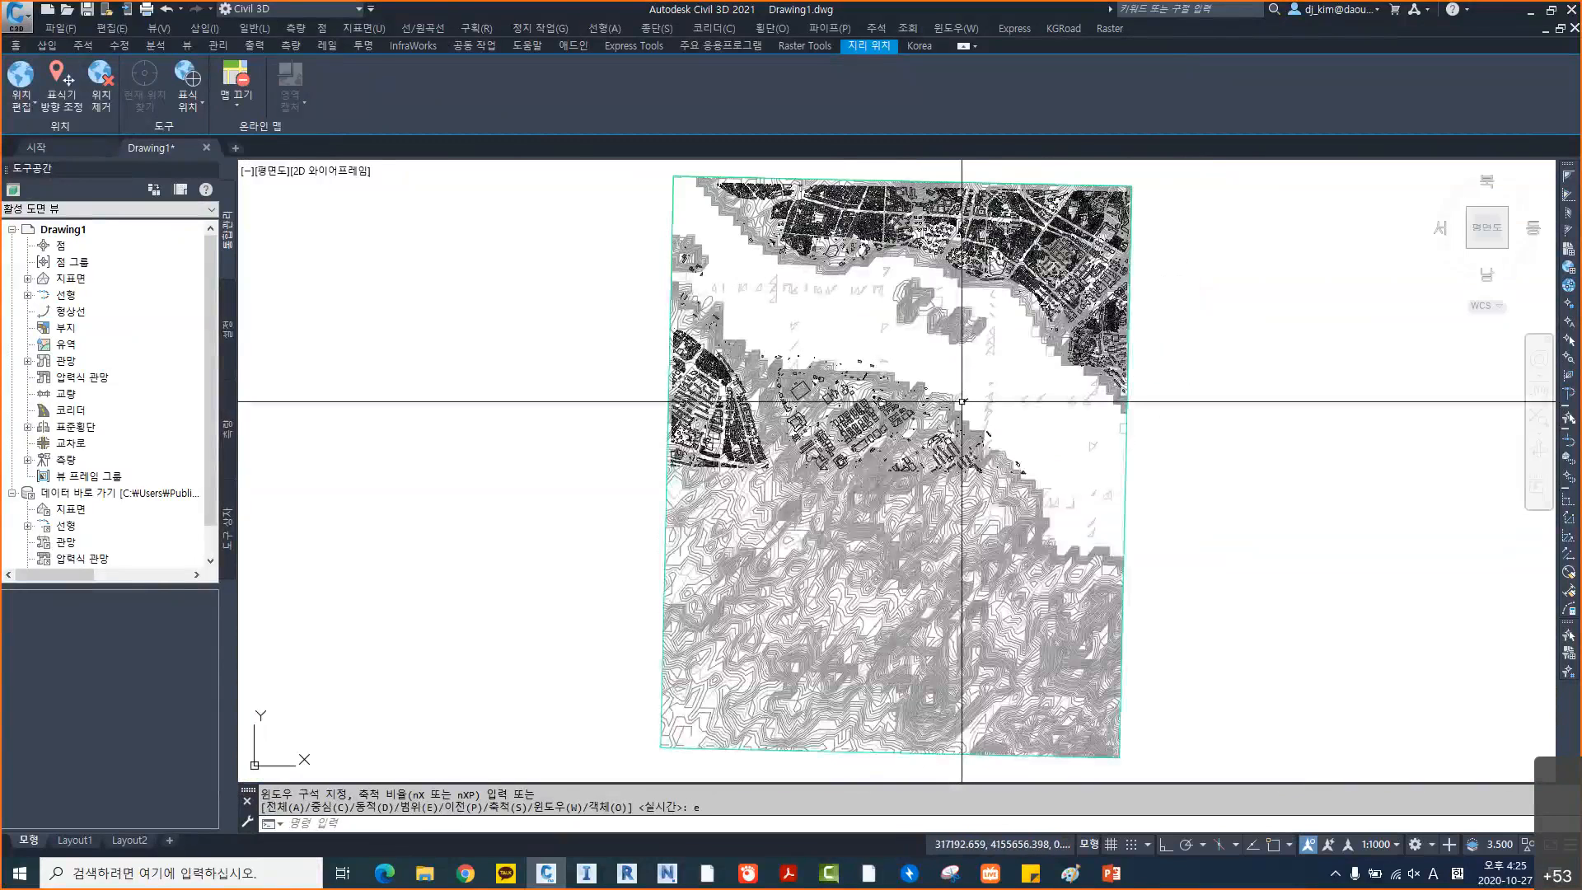
pyautogui.scroll(2, 971, 282)
pyautogui.moveTo(971, 283); pyautogui.dragTo(950, 445, button='middle')
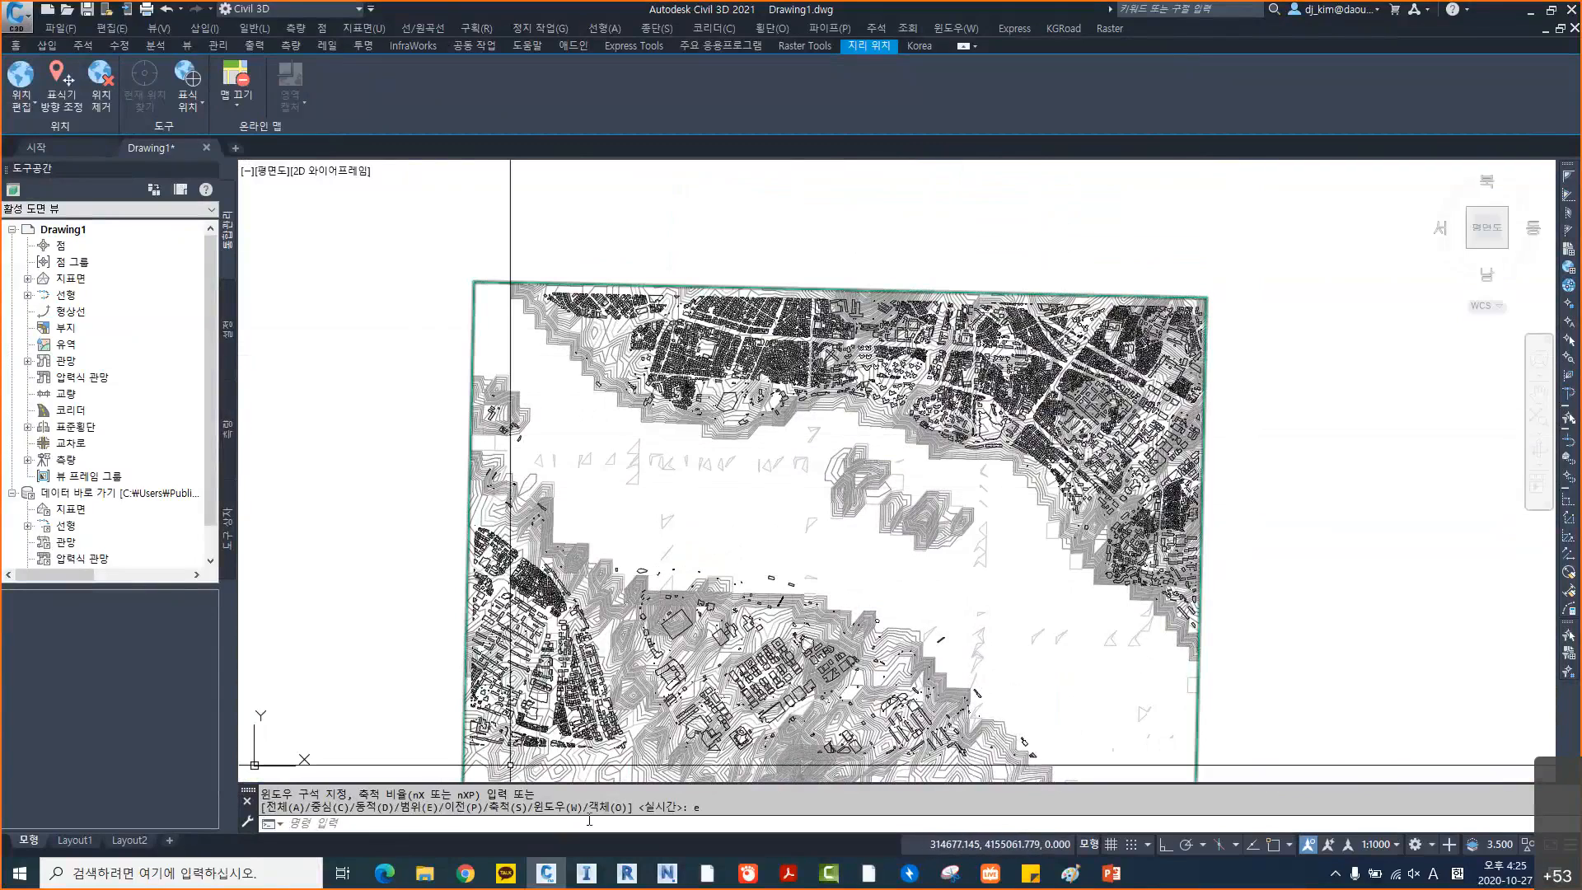
# Switch to InfraWorks and open the data sources of the SRTM_0321 (copy) model
pyautogui.click(587, 873)
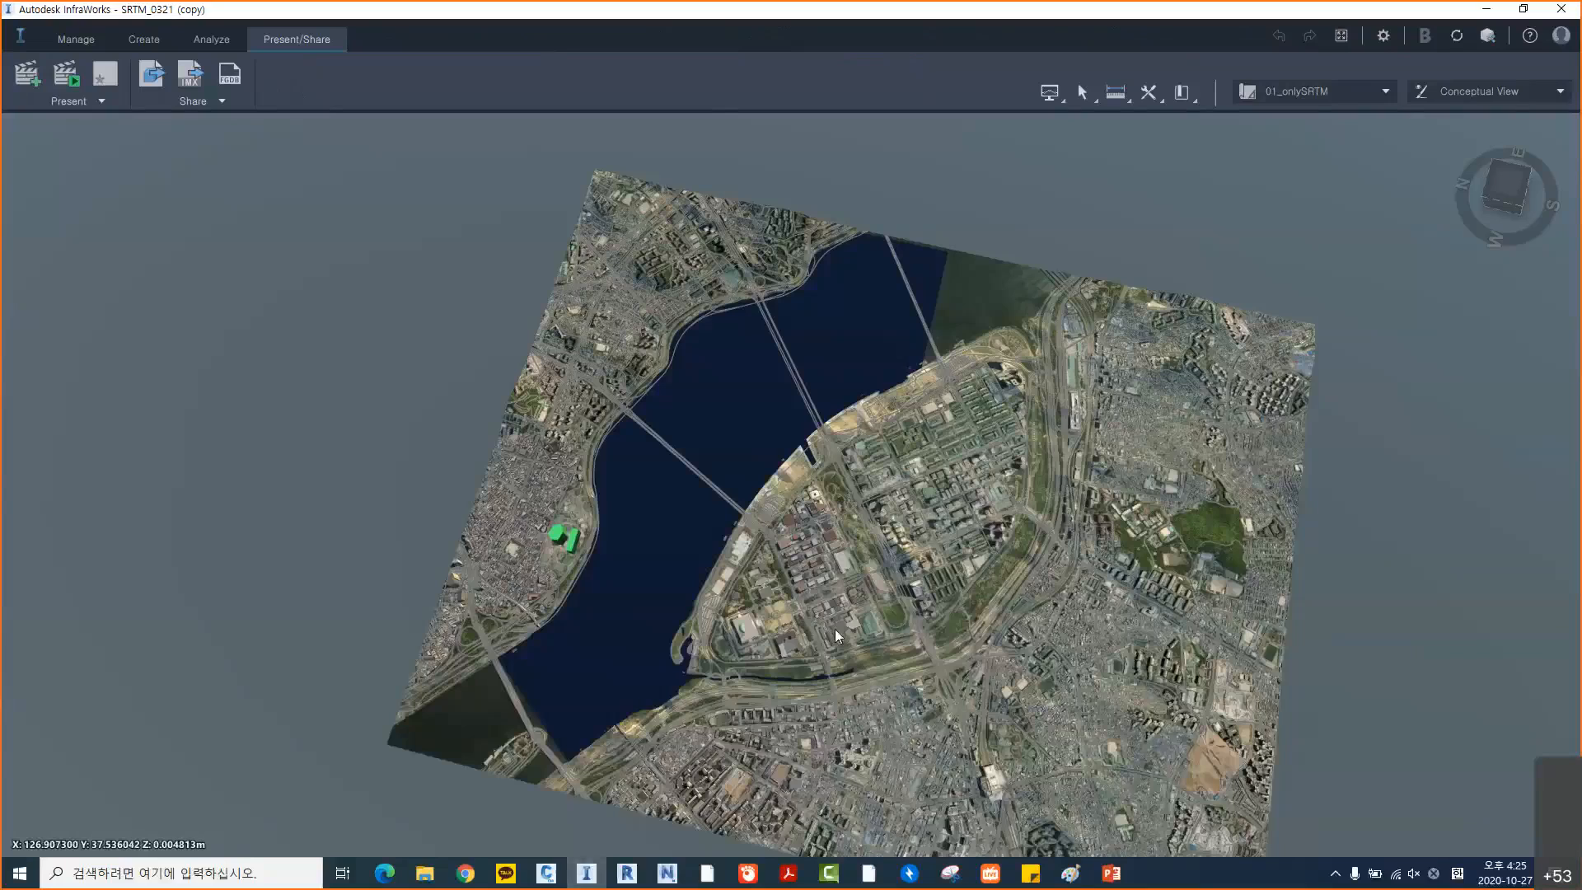
pyautogui.moveTo(833, 629); pyautogui.dragTo(844, 576, button='middle')
pyautogui.moveTo(844, 581); pyautogui.dragTo(712, 523)
pyautogui.click(76, 40)
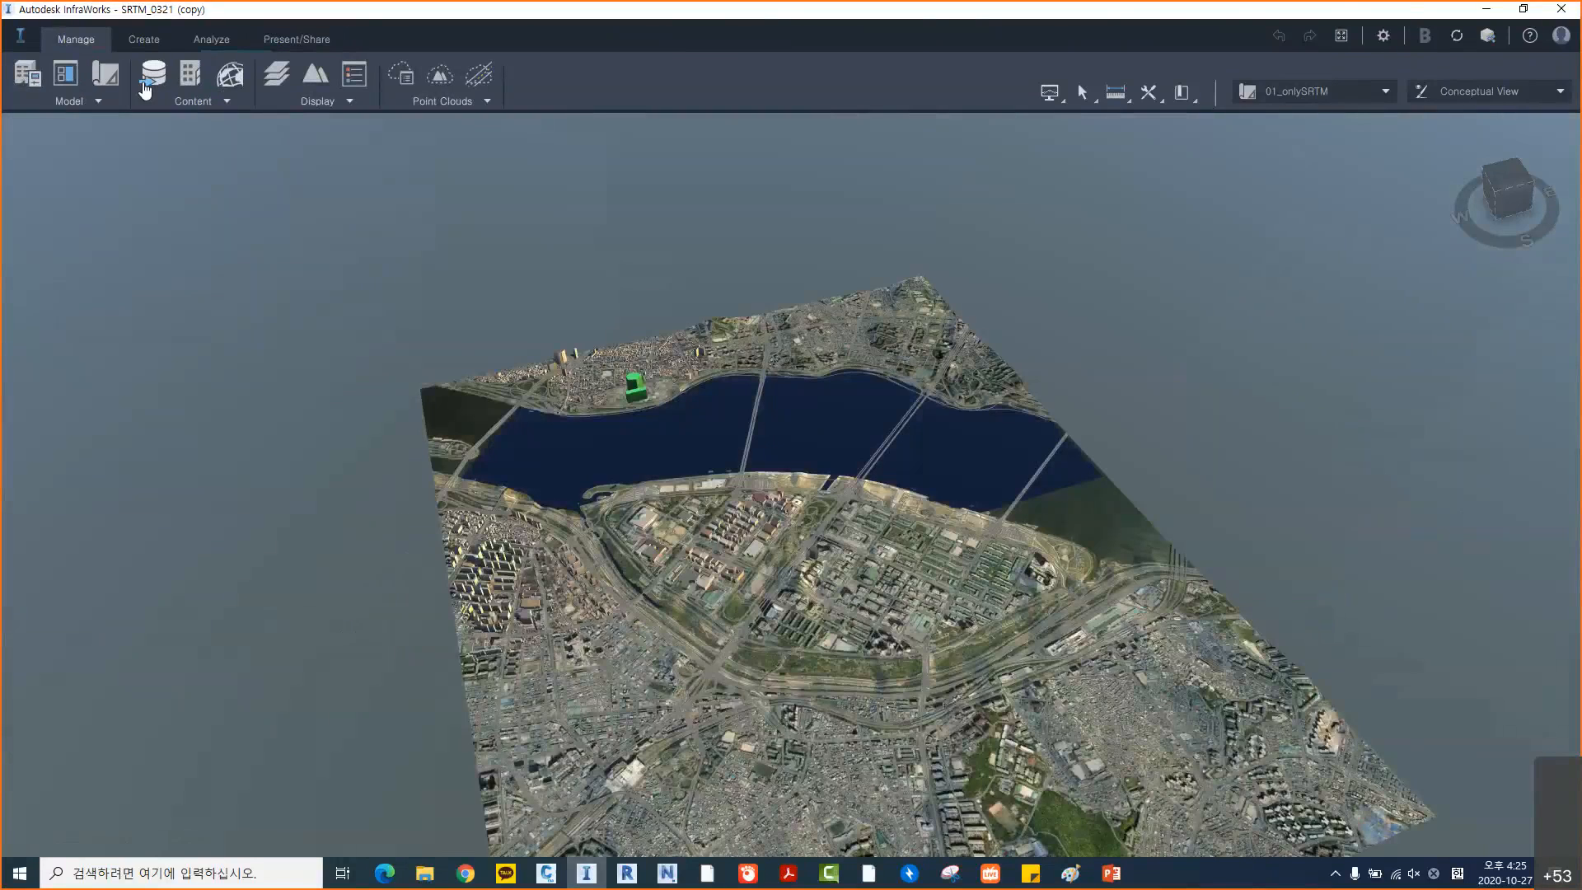
pyautogui.click(146, 87)
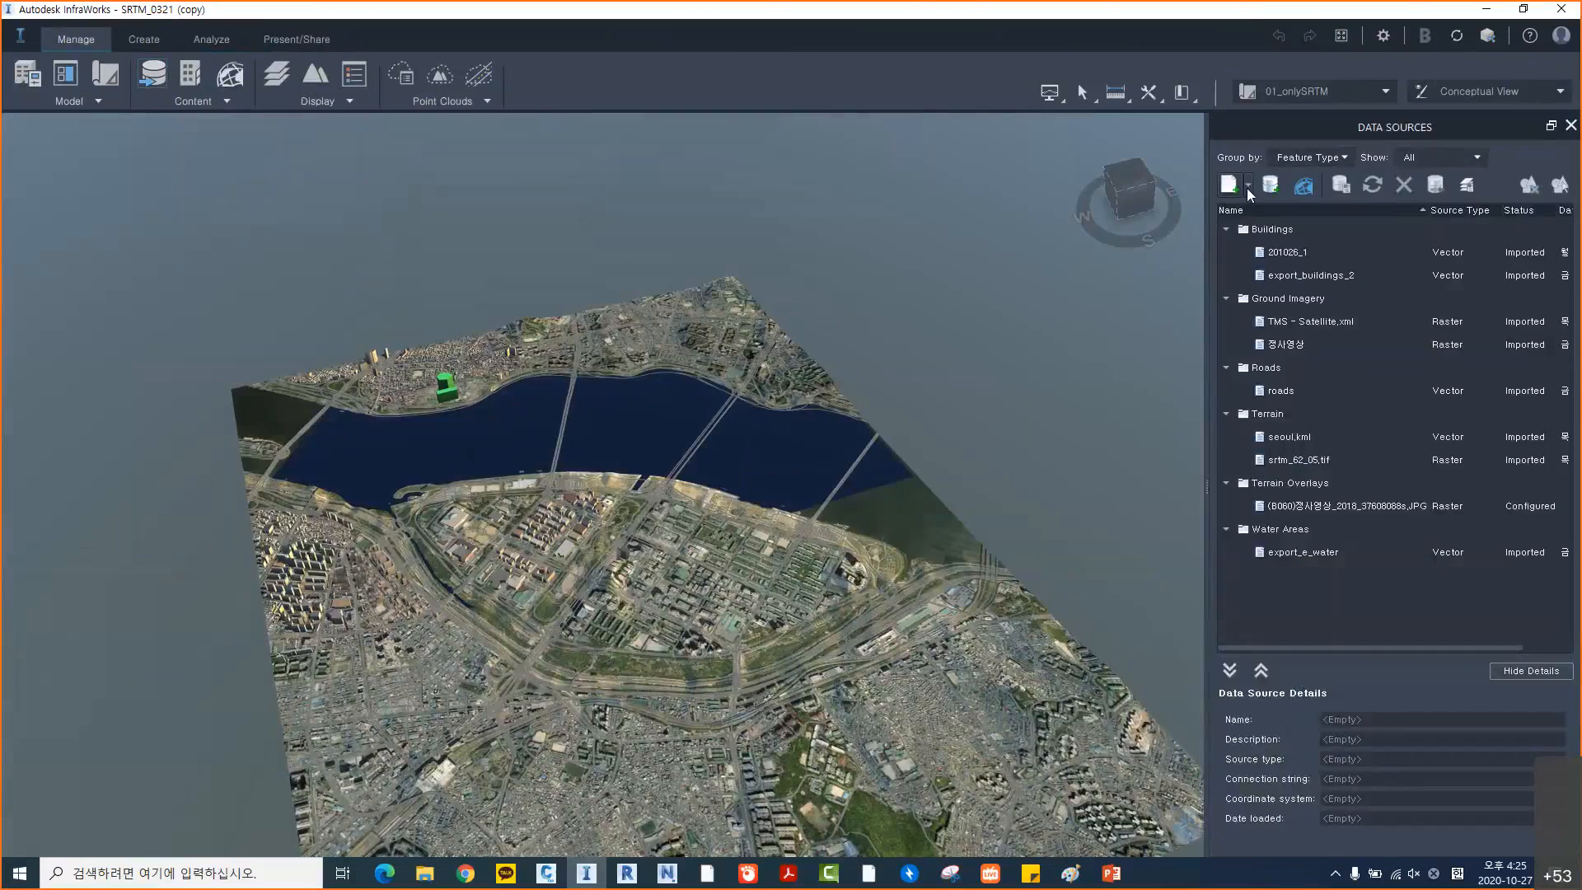
# Add the 201027 shapefile as a data source from 00-Daoudata, 01-행사관련, 201027 BIM Academy, 201026_Demo준비, SHP, New_Export on drive G
pyautogui.click(1248, 185)
pyautogui.click(827, 491)
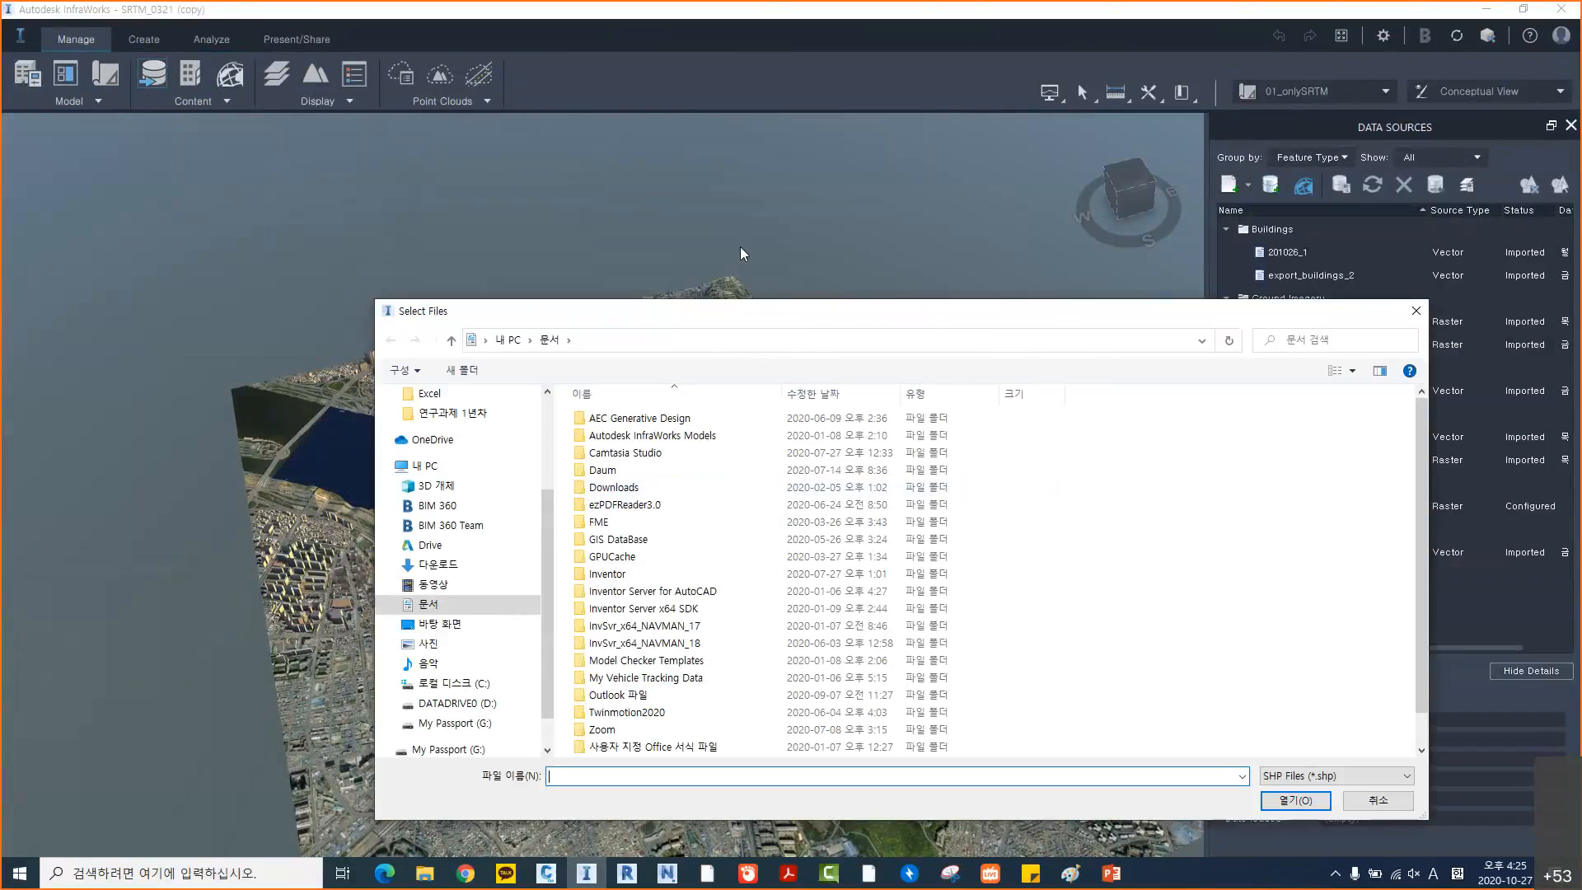
pyautogui.scroll(-1, 467, 591)
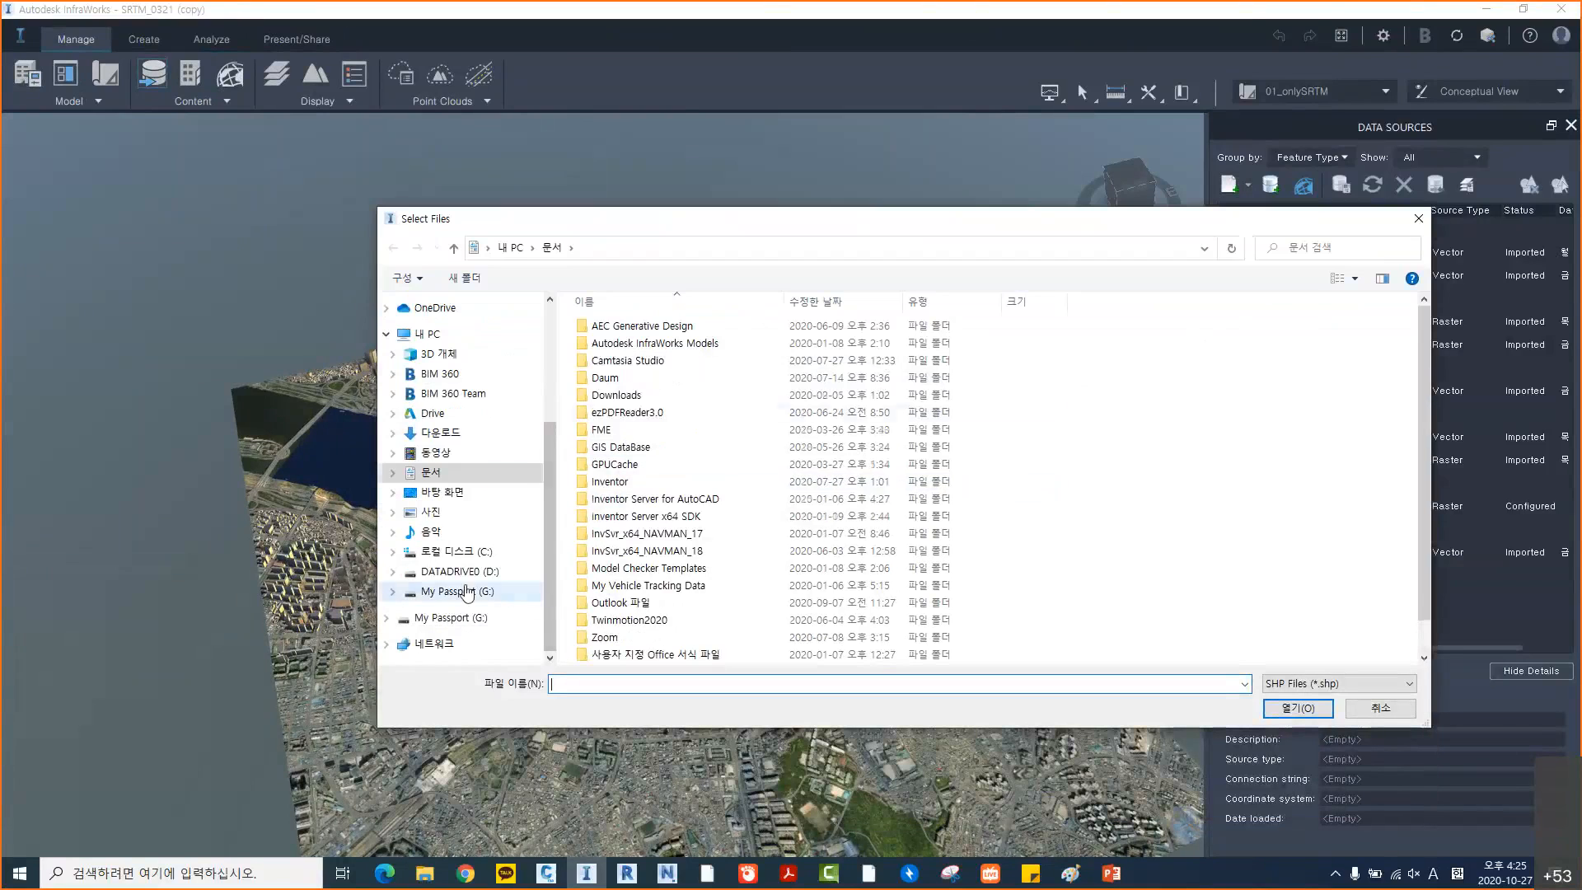
pyautogui.click(467, 592)
pyautogui.doubleClick(627, 345)
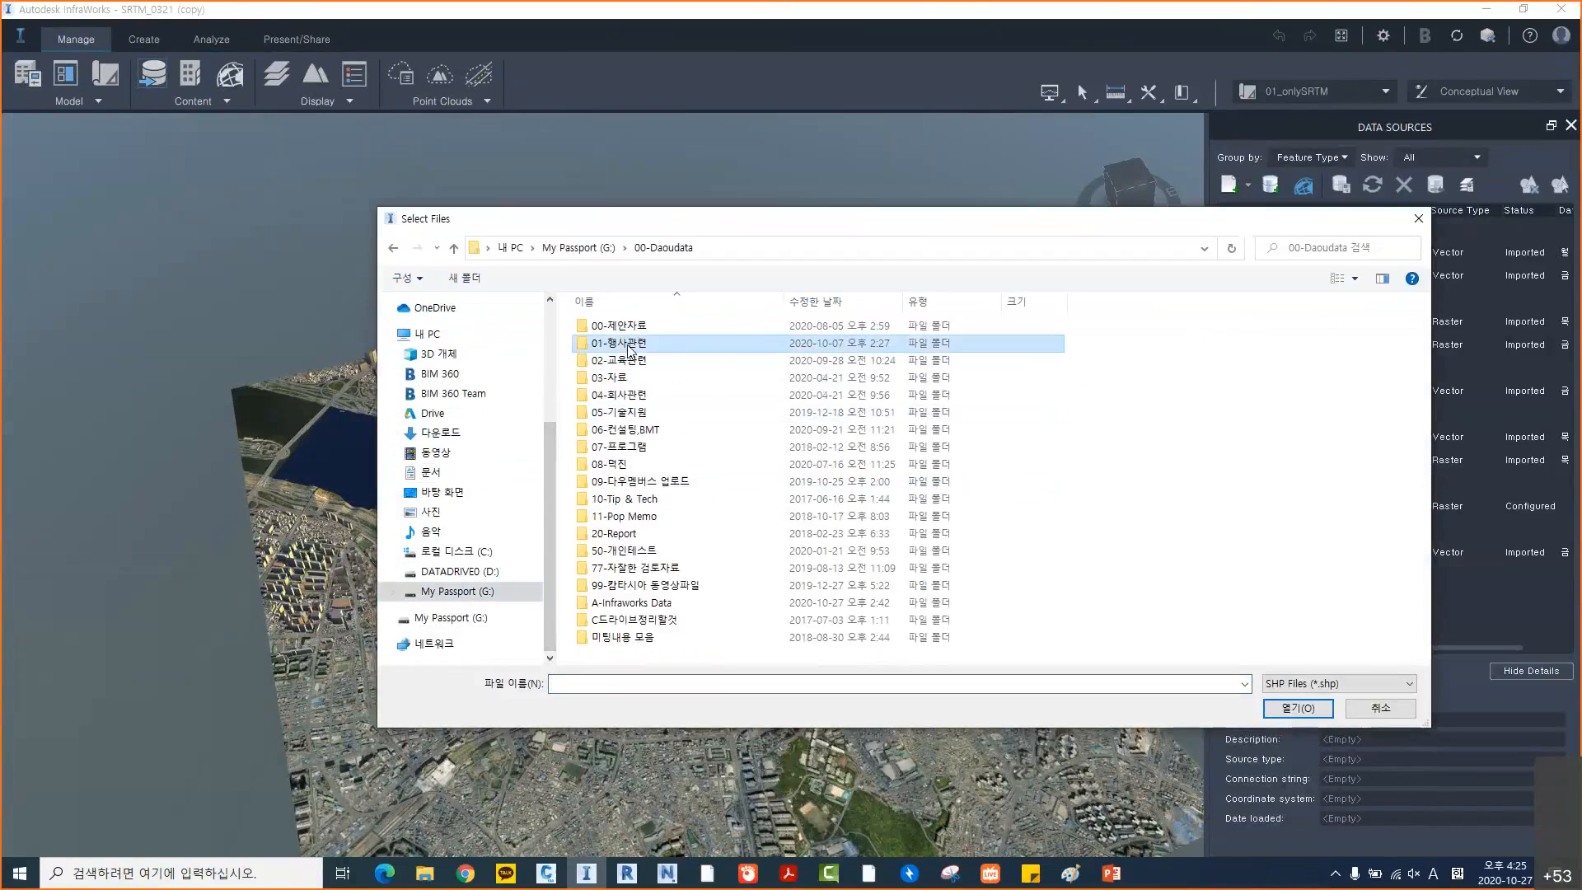
pyautogui.doubleClick(627, 344)
pyautogui.scroll(-6, 657, 631)
pyautogui.doubleClick(657, 635)
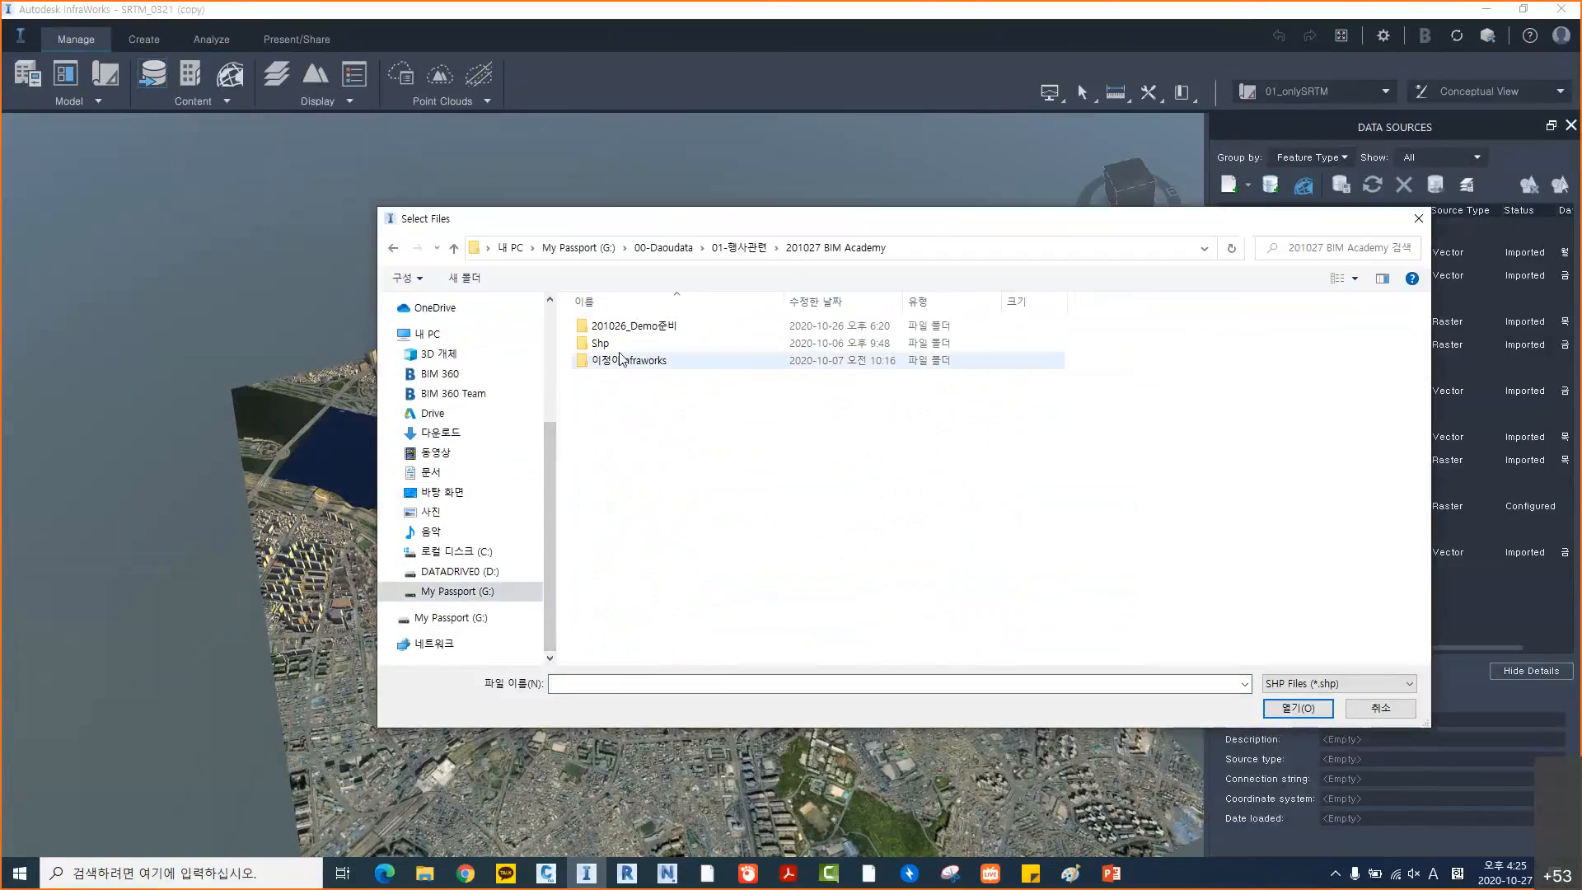
pyautogui.doubleClick(626, 325)
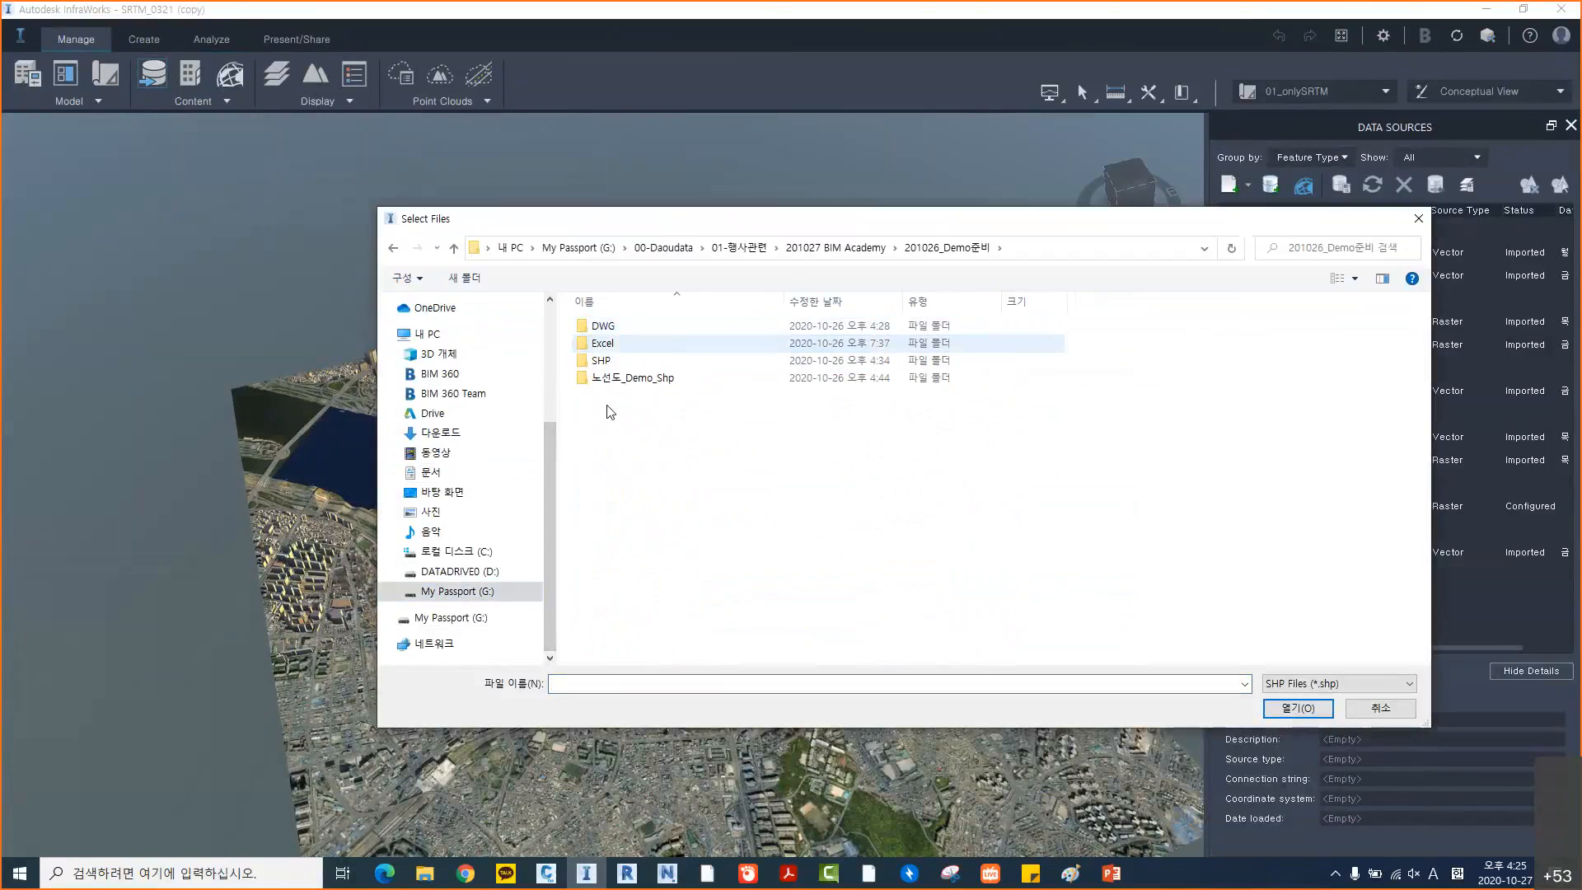
pyautogui.doubleClick(601, 364)
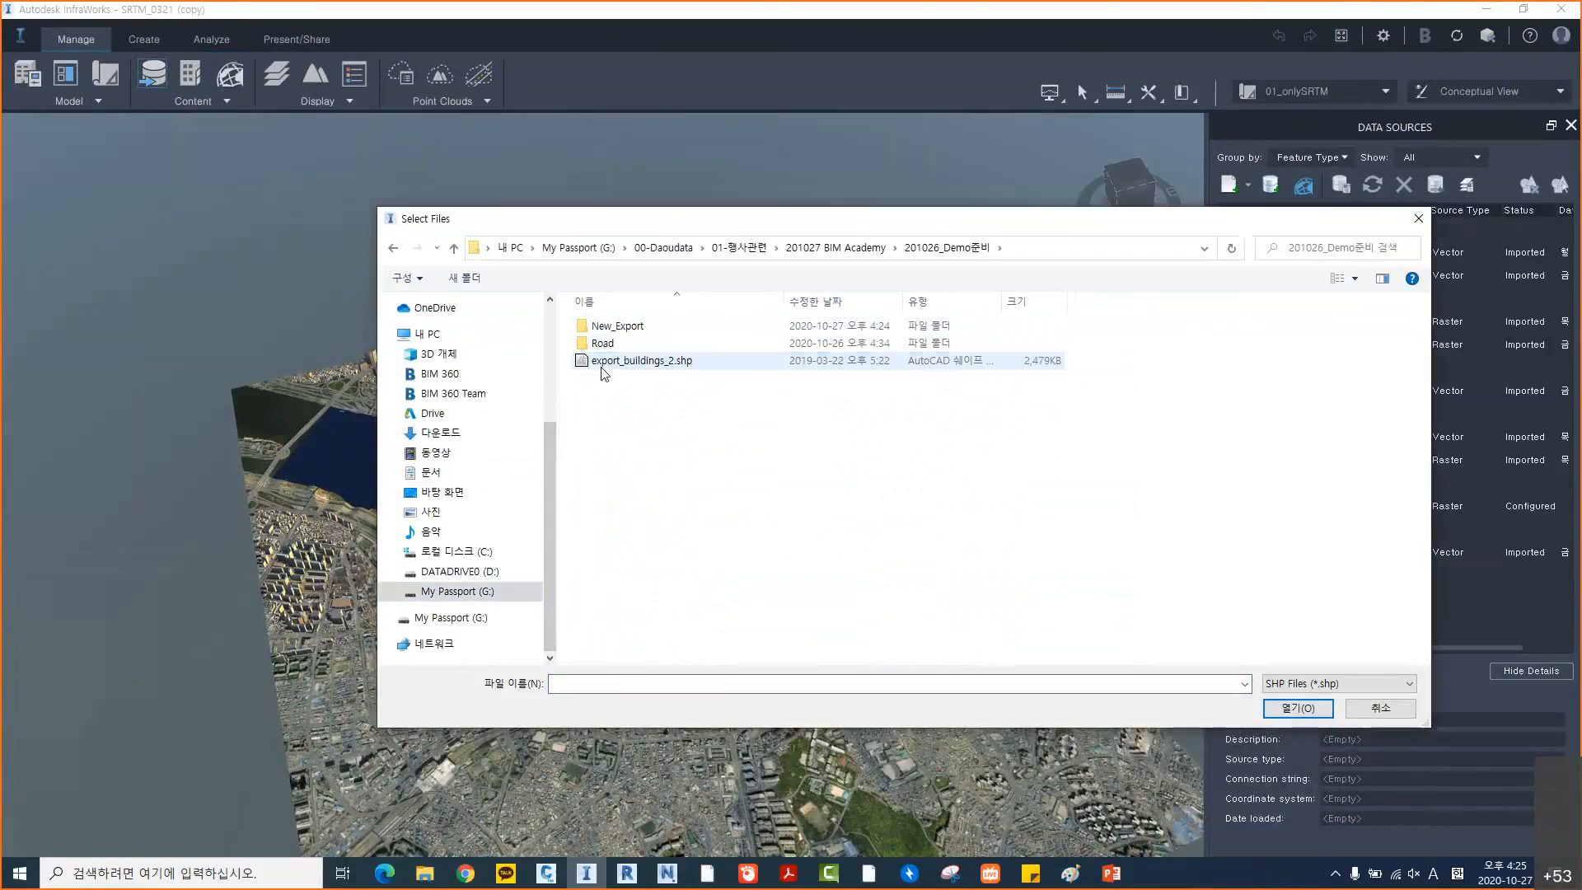
pyautogui.click(605, 329)
pyautogui.doubleClick(606, 330)
pyautogui.click(618, 360)
pyautogui.click(1298, 708)
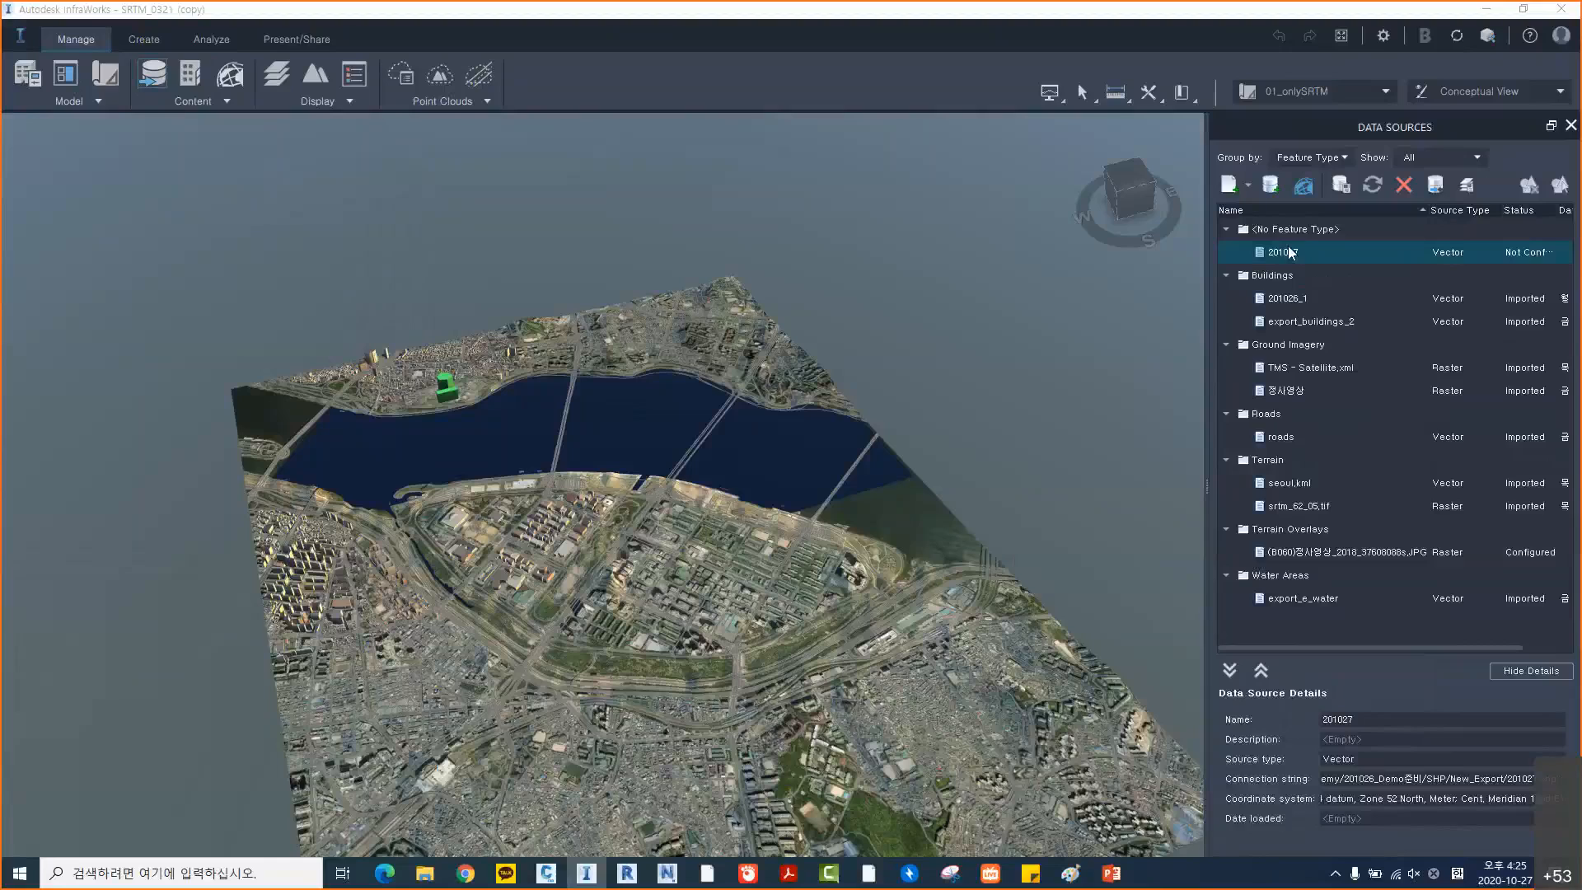
# Open the configuration of the 201027 data source and set its type to Buildings
pyautogui.doubleClick(1315, 253)
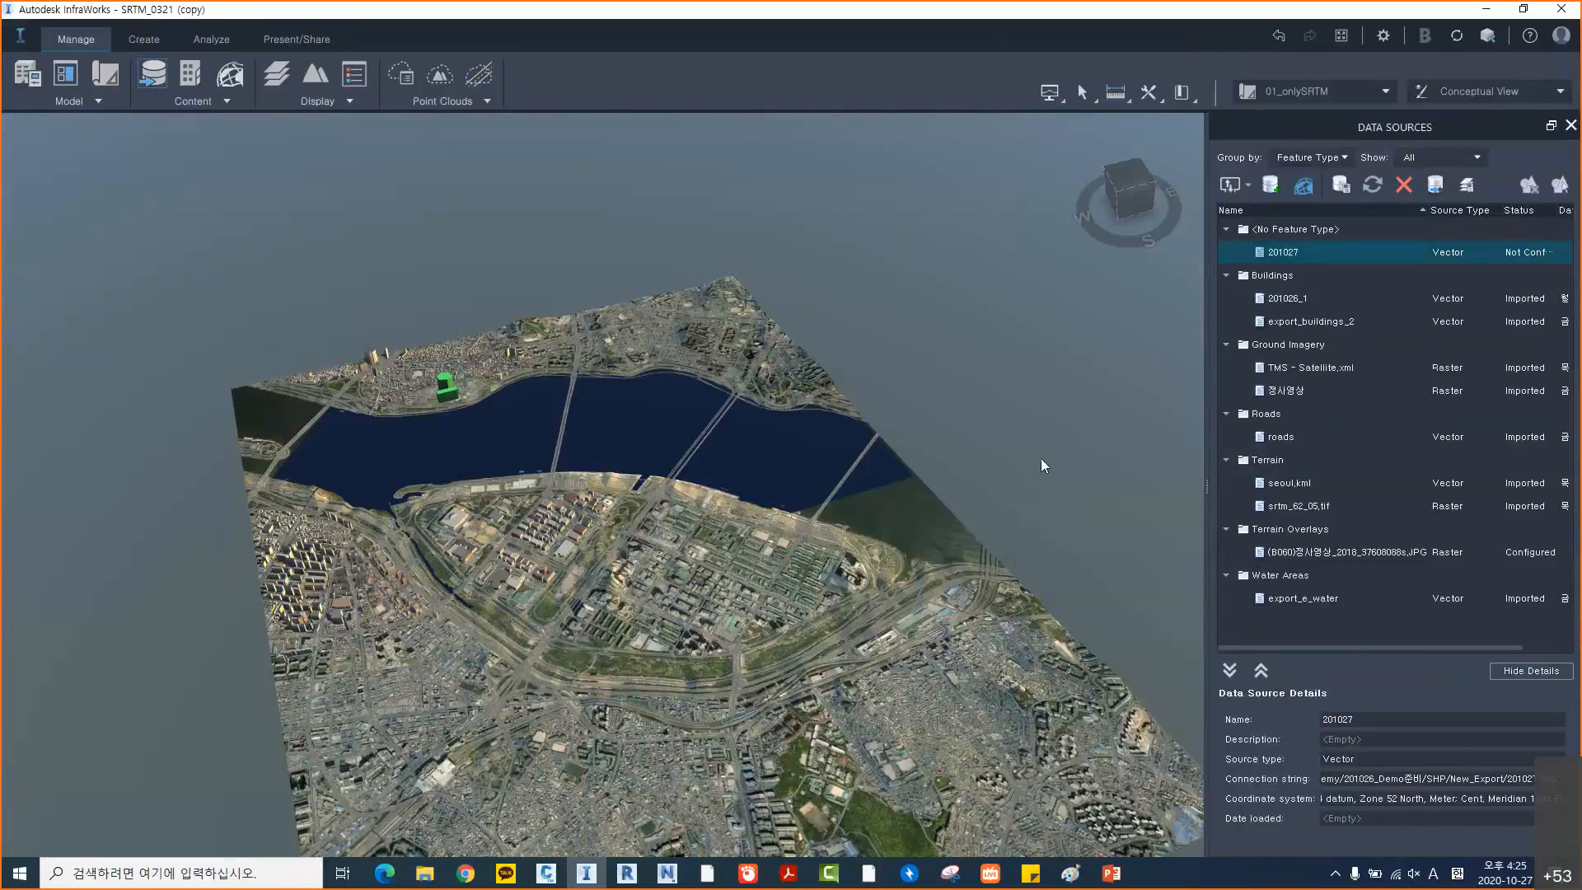
pyautogui.moveTo(895, 100); pyautogui.dragTo(946, 130)
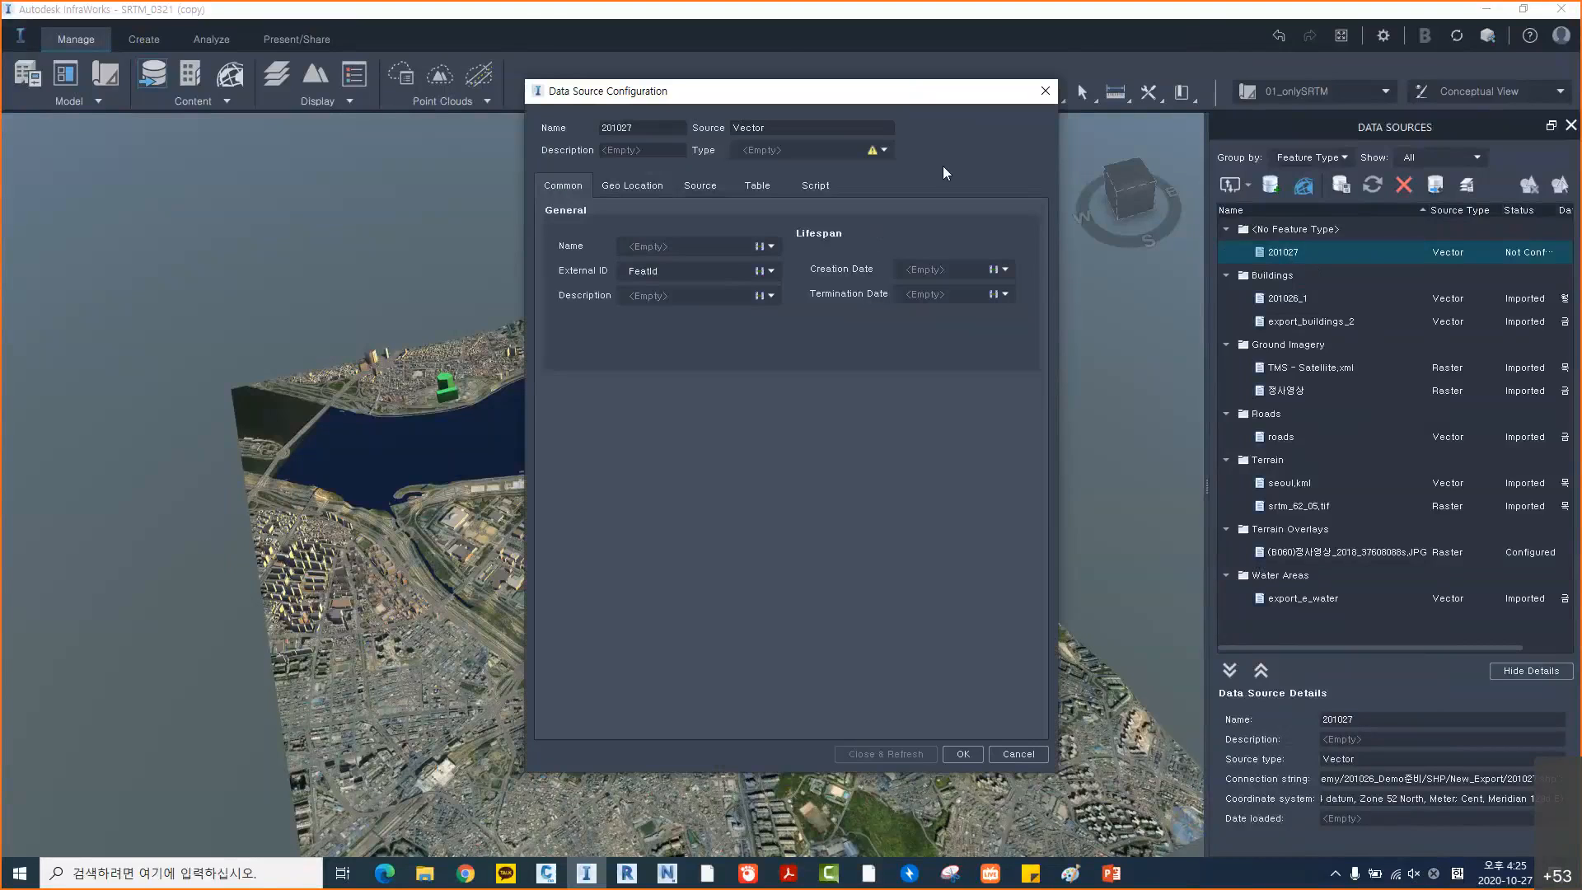
pyautogui.click(935, 181)
pyautogui.click(811, 204)
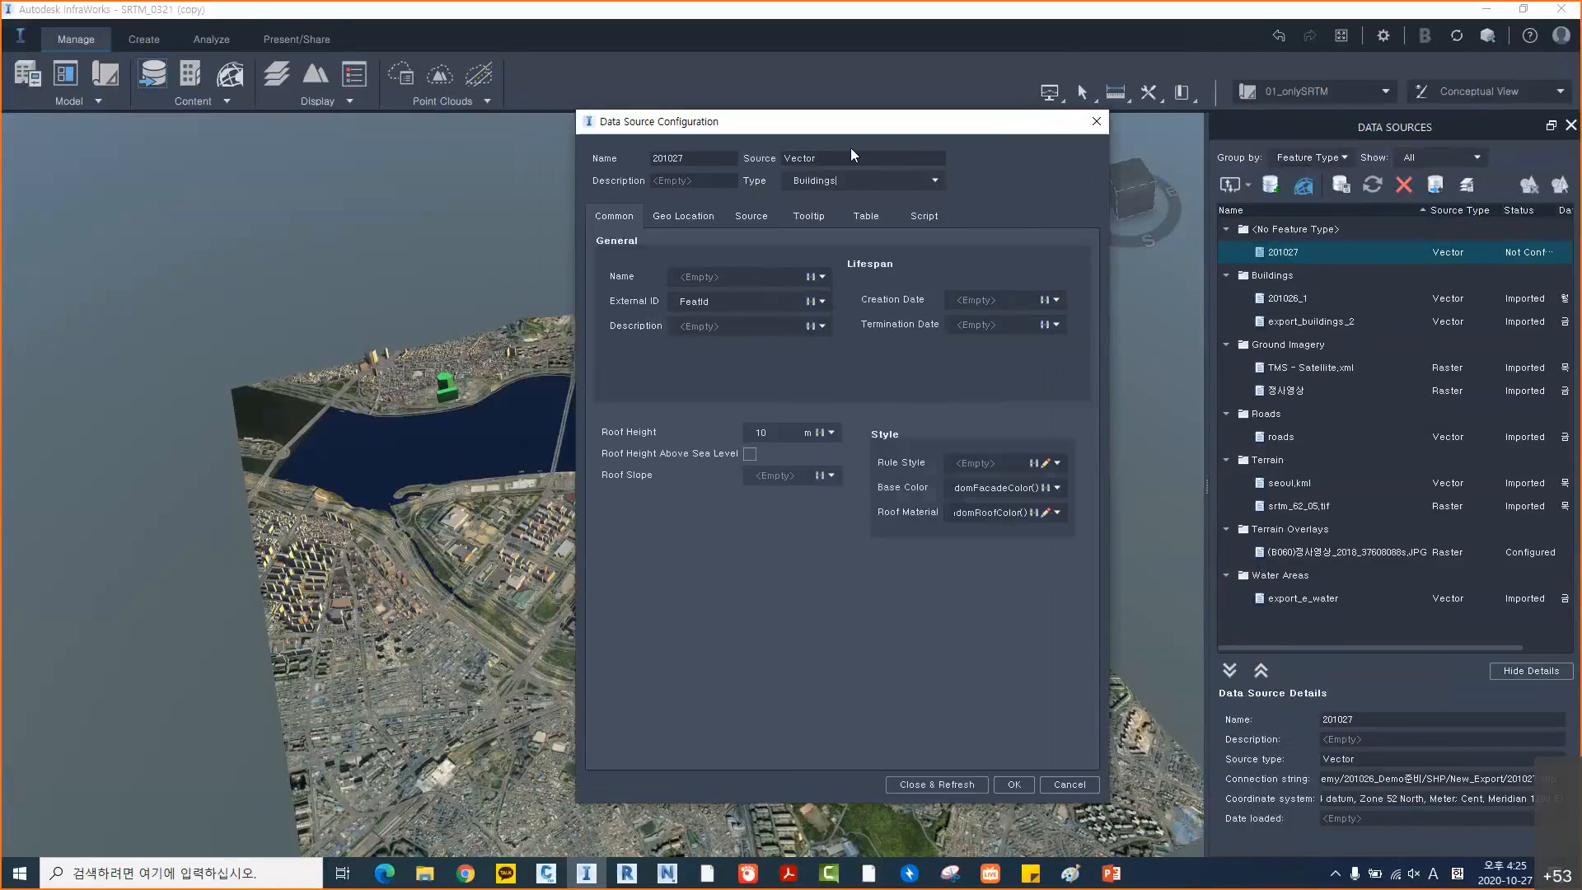
# Set the roof height of the 201027 buildings data source to 30 m
pyautogui.moveTo(916, 123); pyautogui.dragTo(1071, 167)
pyautogui.click(1089, 224)
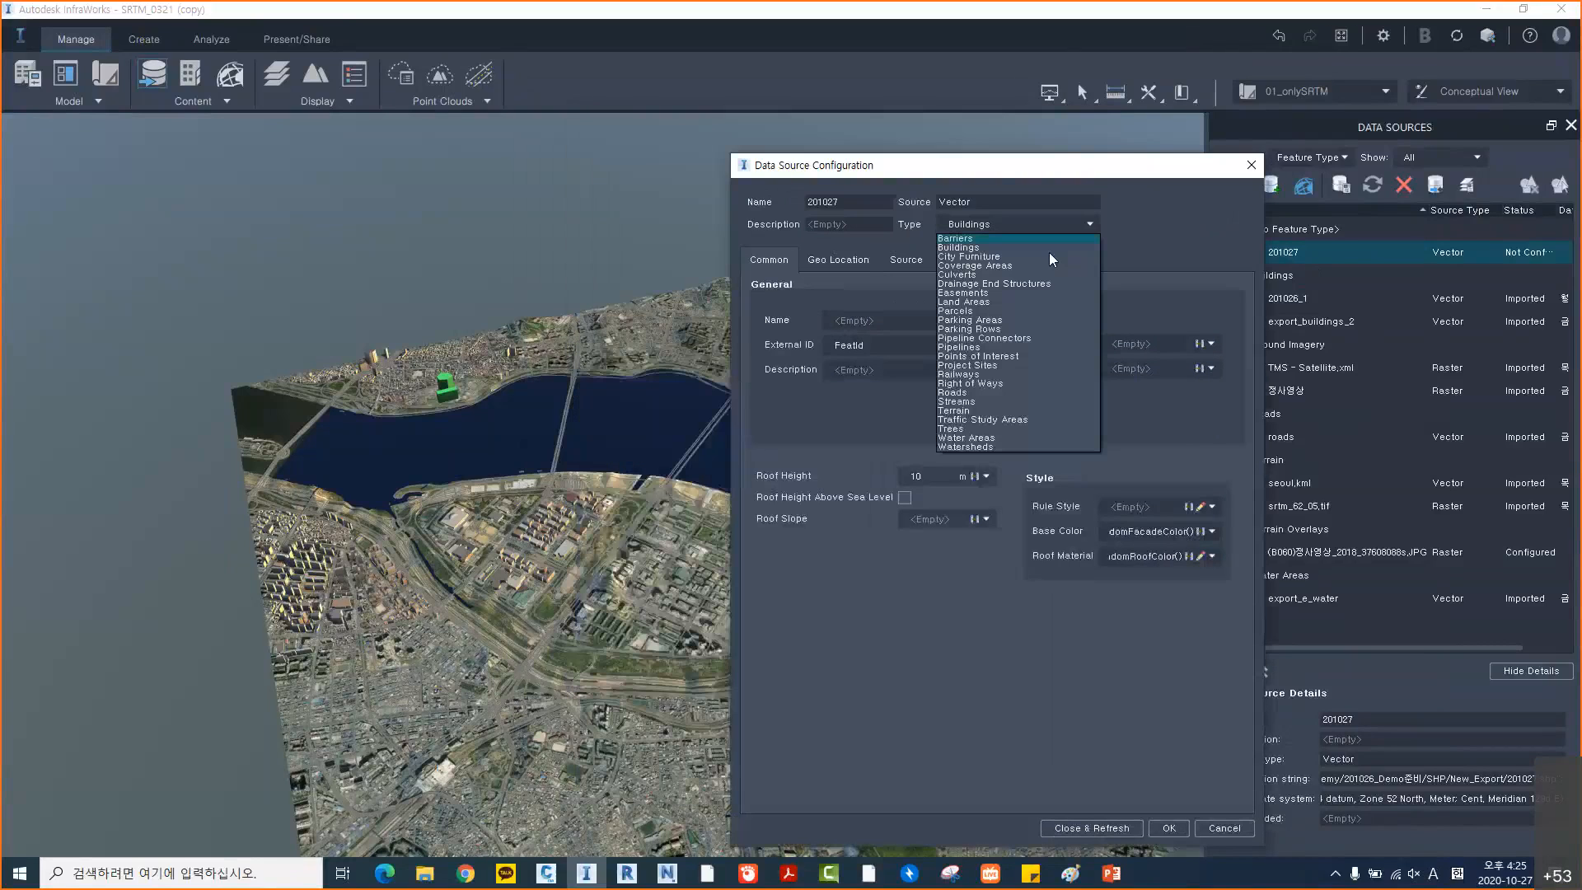
pyautogui.click(994, 173)
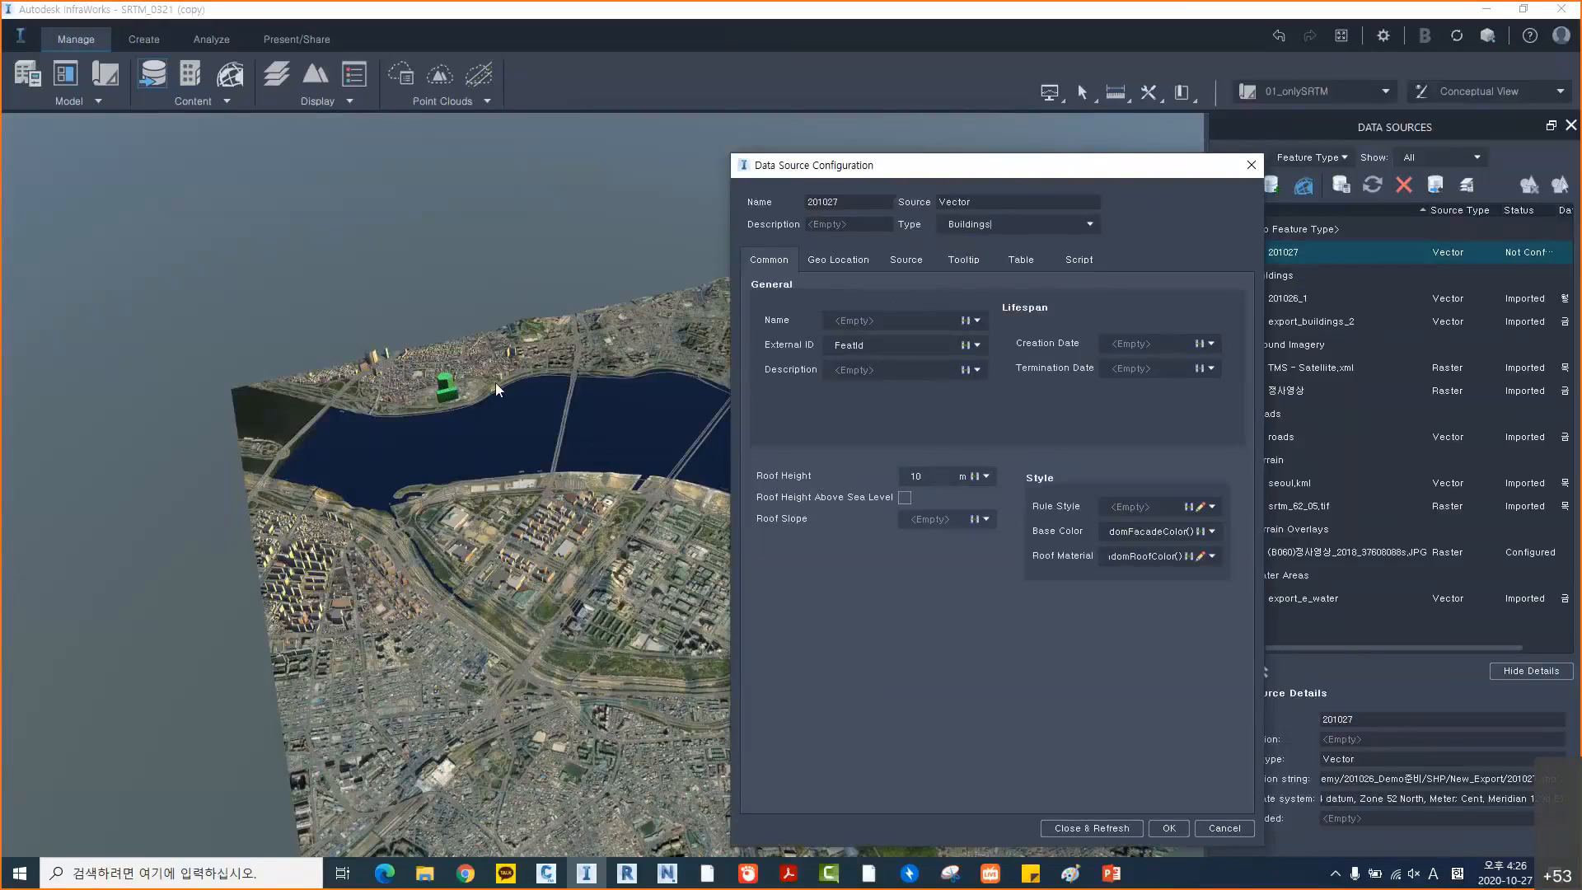
pyautogui.moveTo(926, 477); pyautogui.dragTo(855, 478)
pyautogui.write('30')
# Change the draping option of the 201027 buildings source, and close and refresh the configuration to import it into the model
pyautogui.click(823, 258)
pyautogui.click(903, 262)
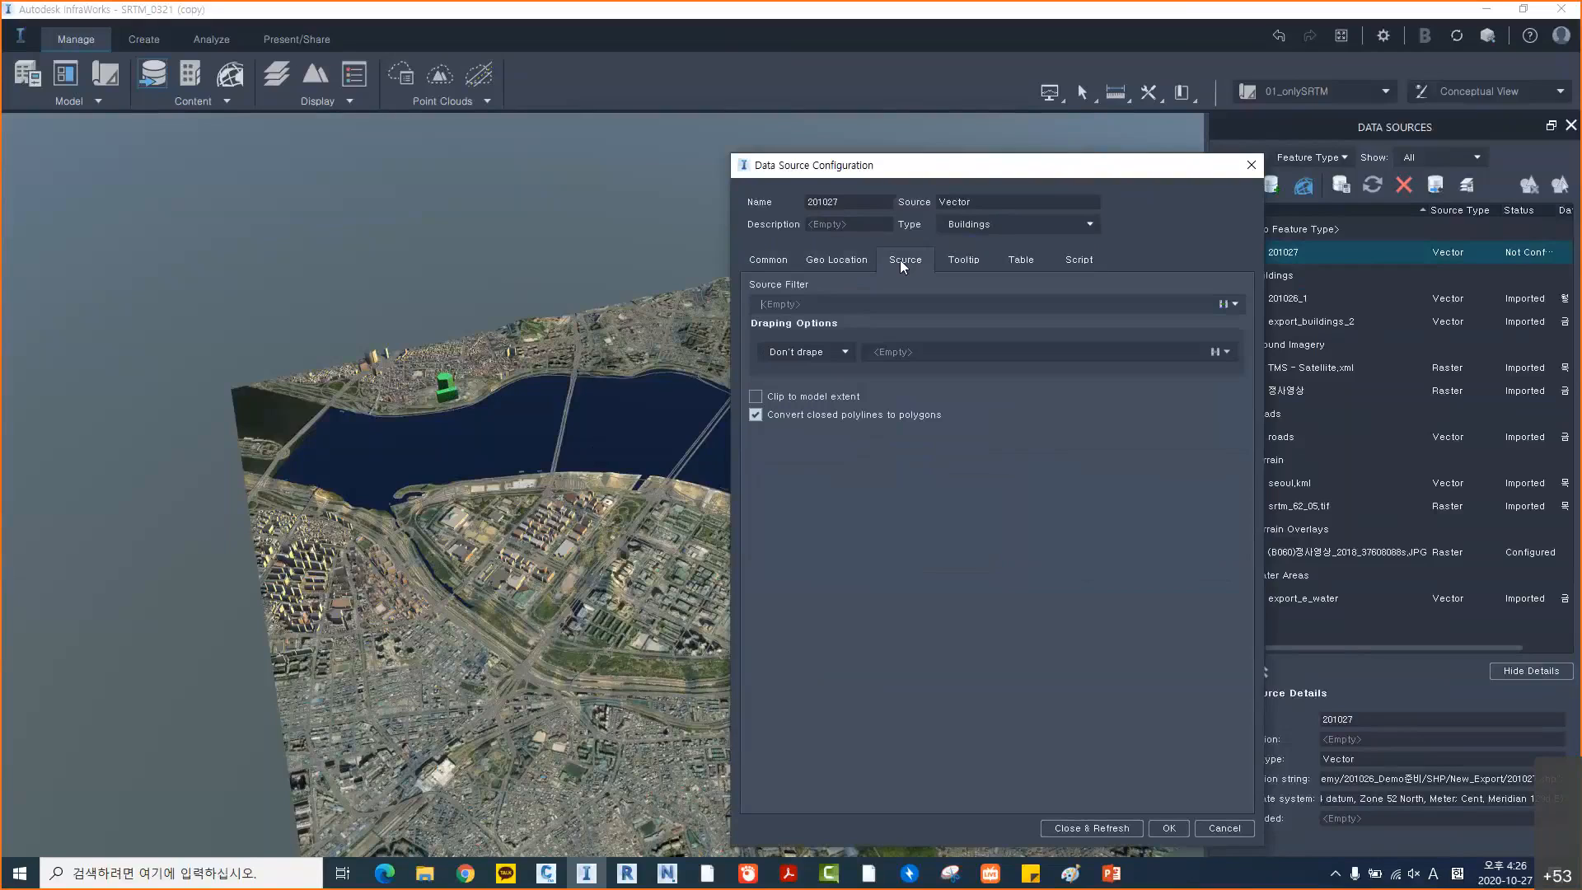
pyautogui.click(840, 355)
pyautogui.click(818, 376)
pyautogui.click(1089, 828)
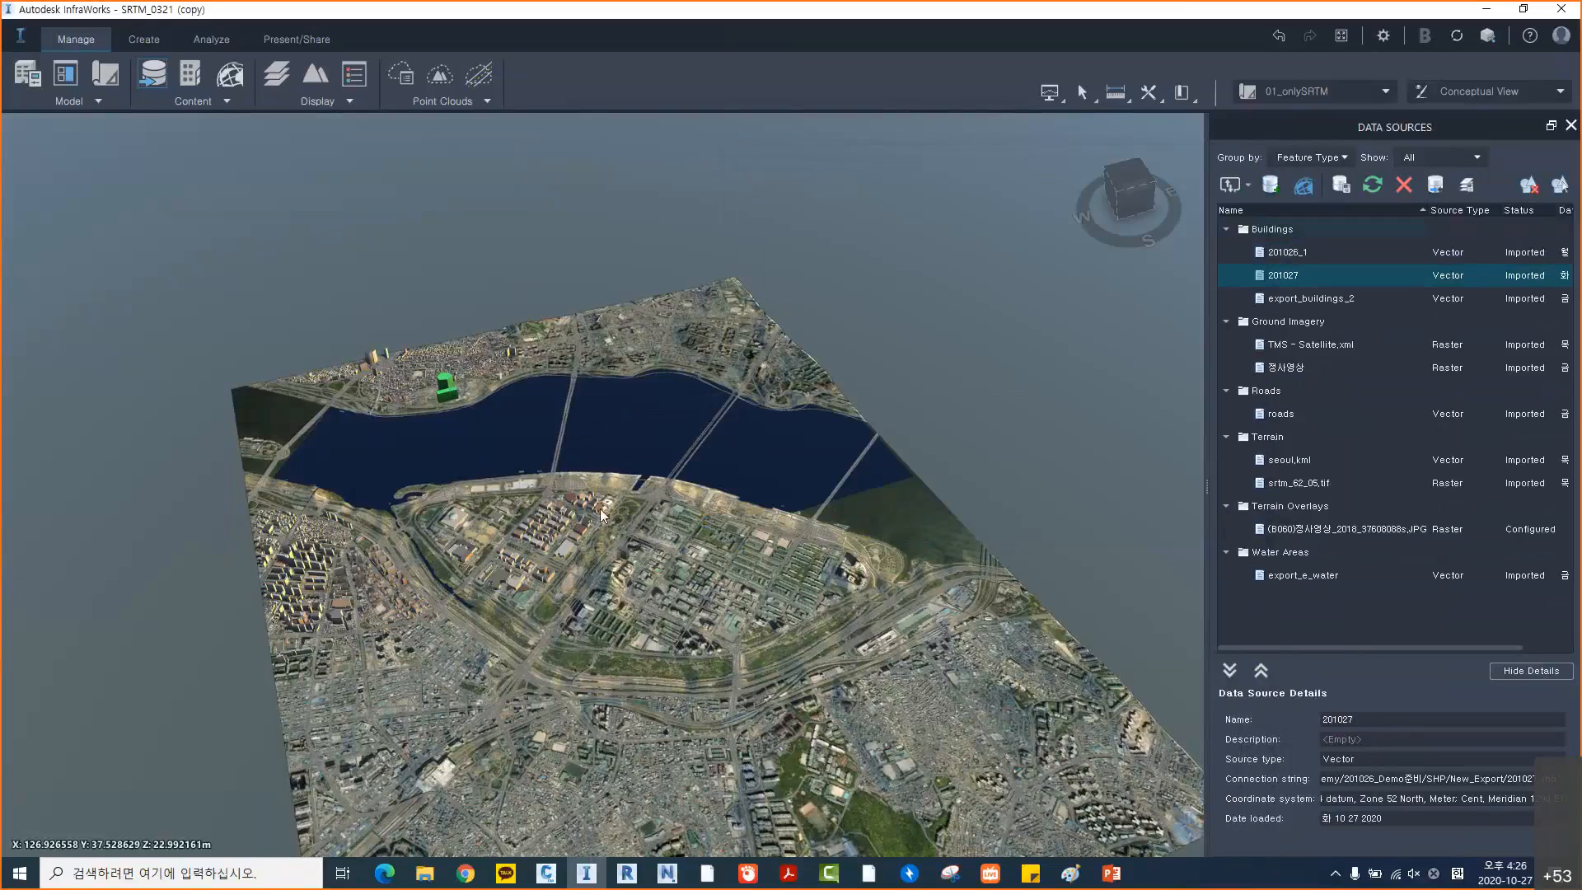
# Examine the green buildings on the riverbank site up close, including the properties of one of them
pyautogui.moveTo(601, 516); pyautogui.dragTo(789, 595, button='middle')
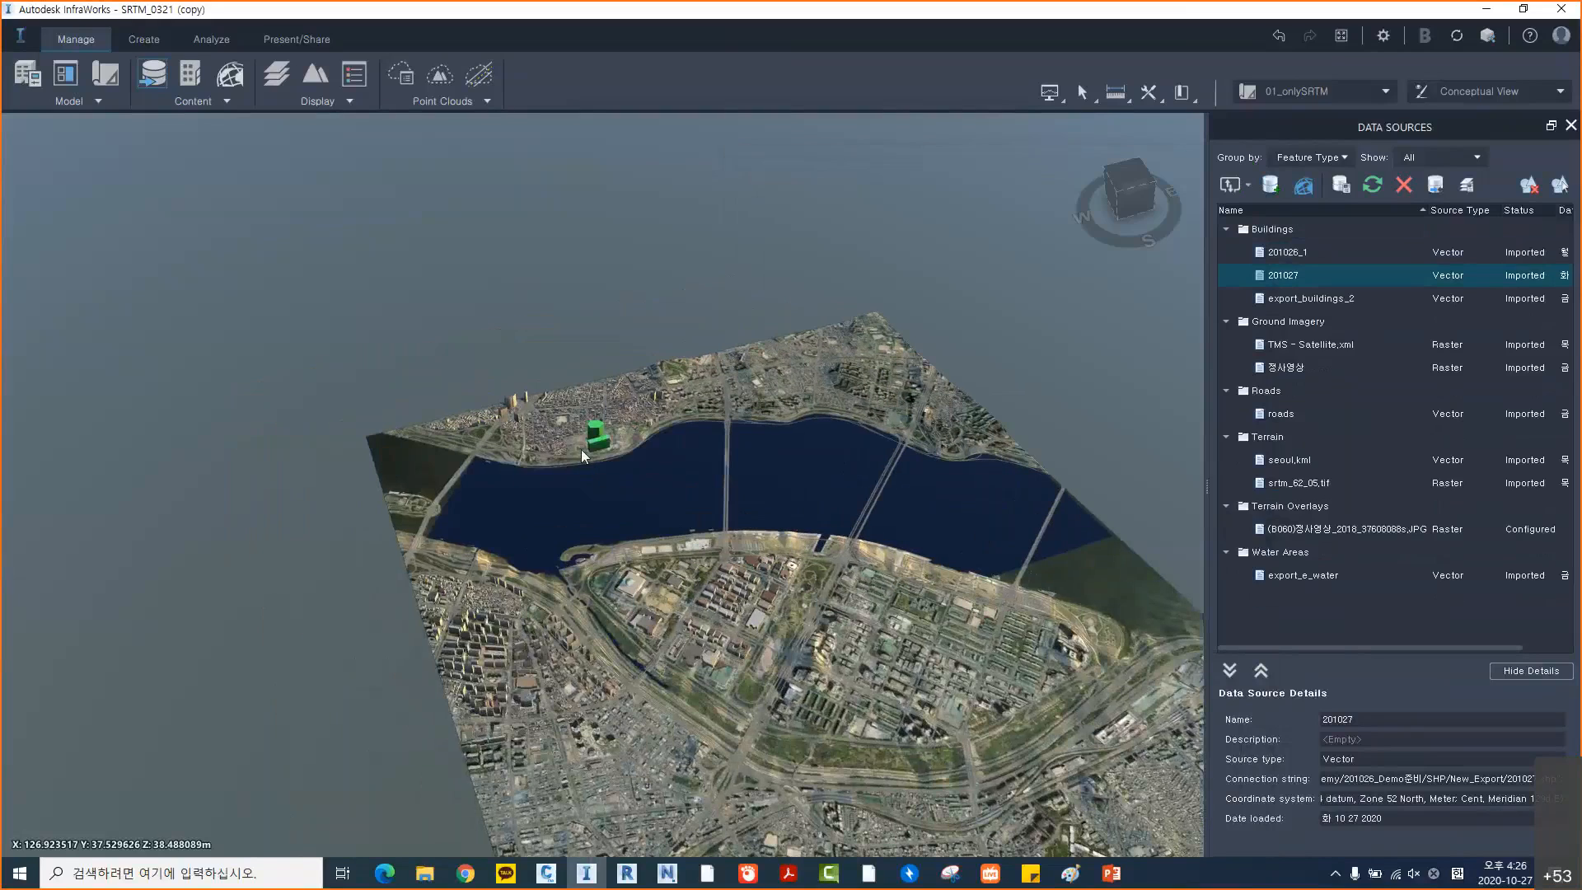
pyautogui.scroll(5, 580, 448)
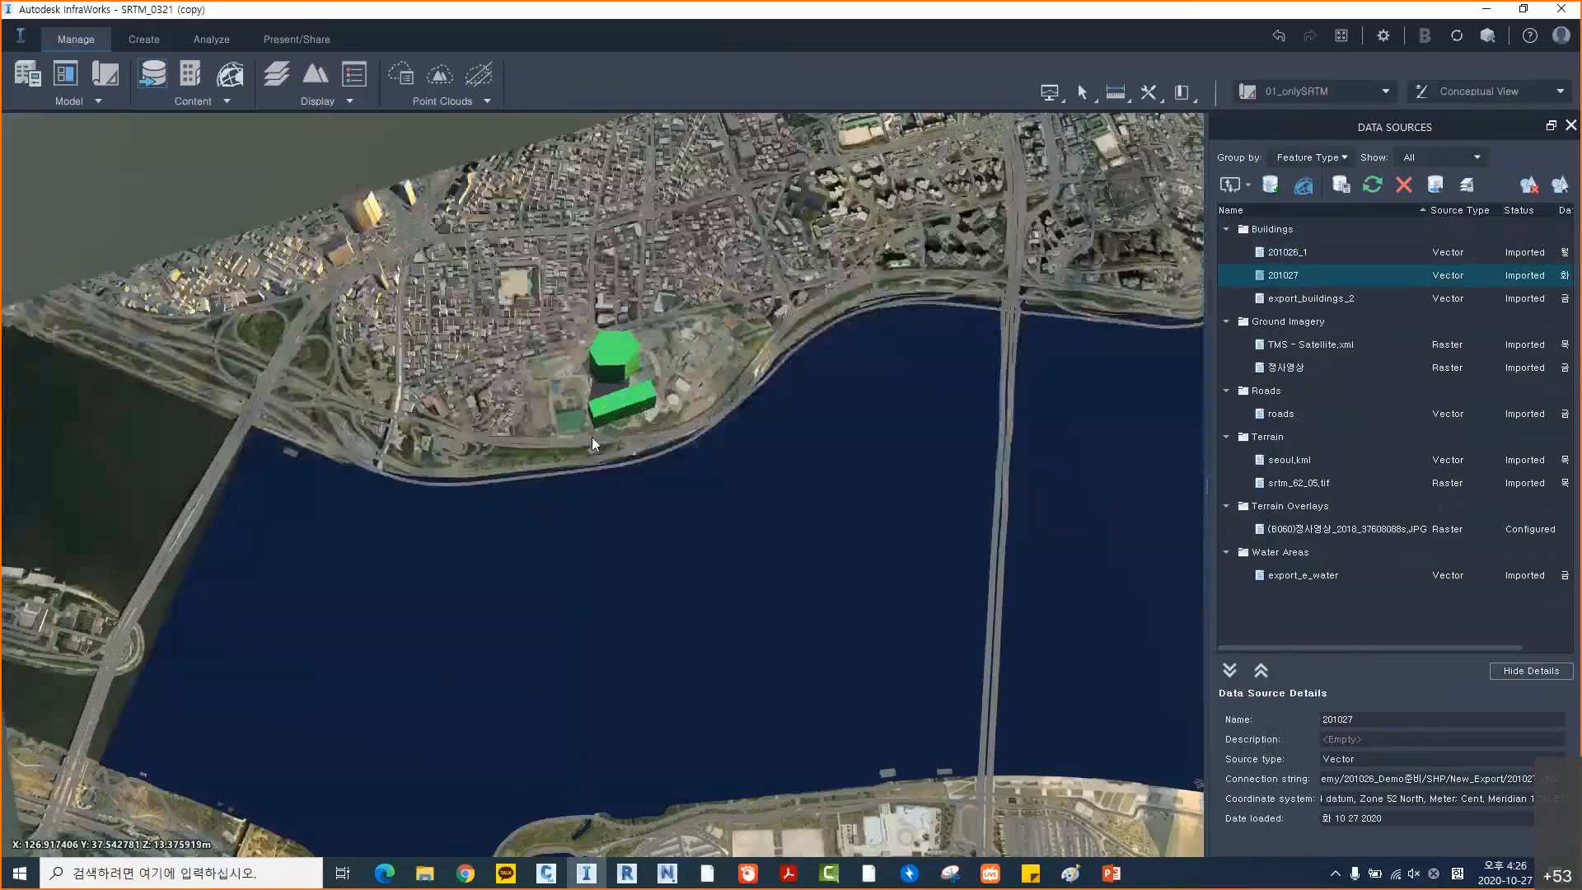
pyautogui.scroll(-4, 575, 430)
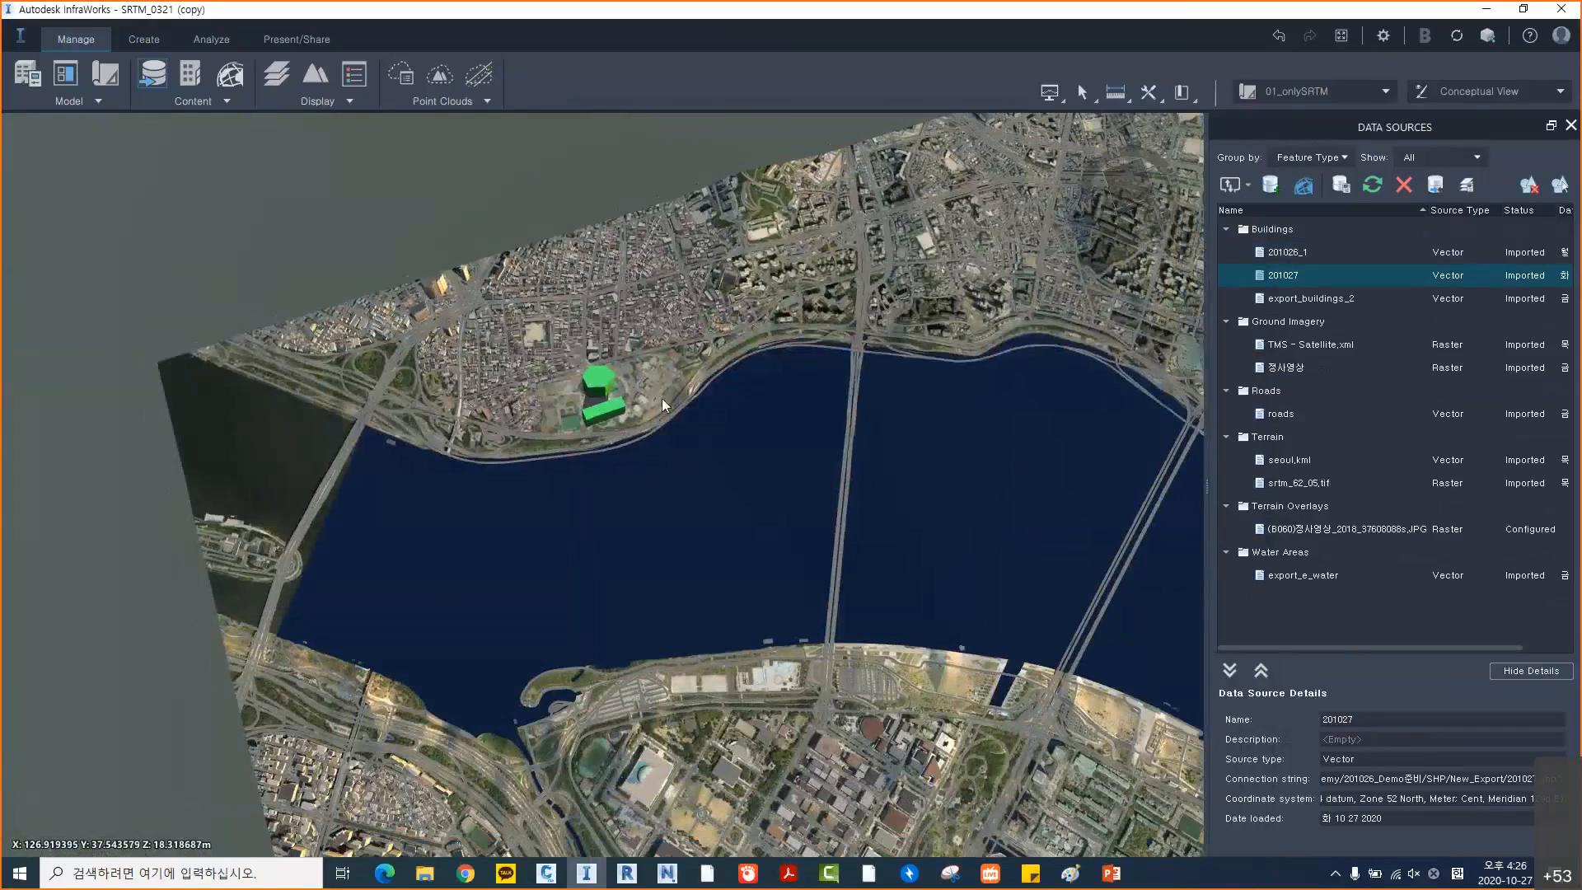
pyautogui.keyDown('shift'); pyautogui.moveTo(660, 397); pyautogui.dragTo(656, 365, button='middle'); pyautogui.keyUp('shift')
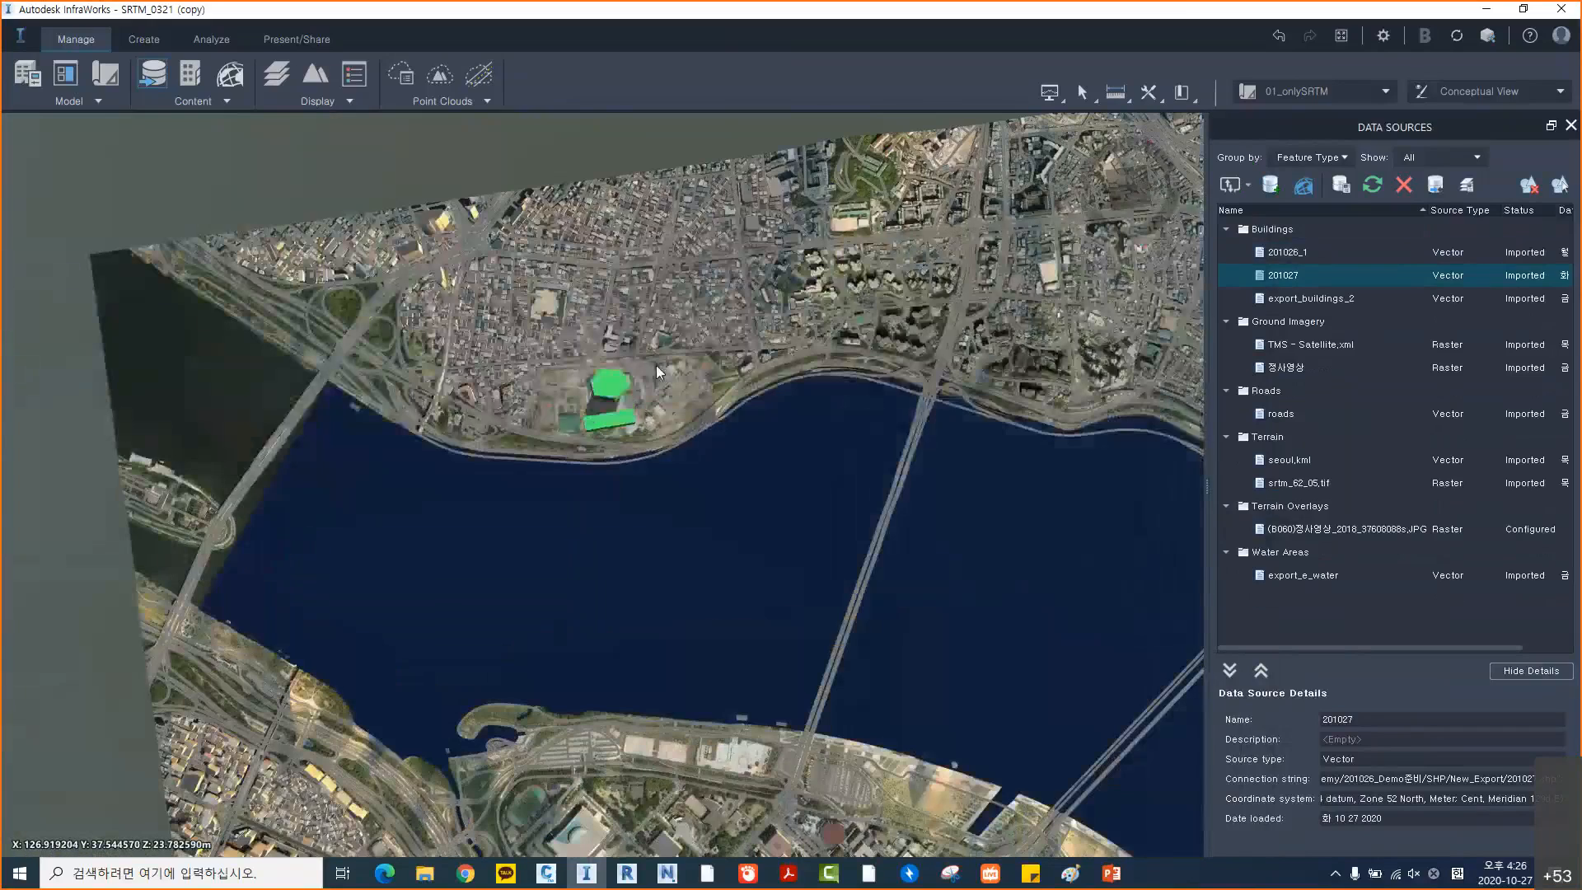
pyautogui.scroll(4, 656, 365)
pyautogui.scroll(2, 697, 400)
pyautogui.moveTo(528, 444); pyautogui.dragTo(680, 323, button='middle')
pyautogui.click(680, 326)
pyautogui.press('Escape')
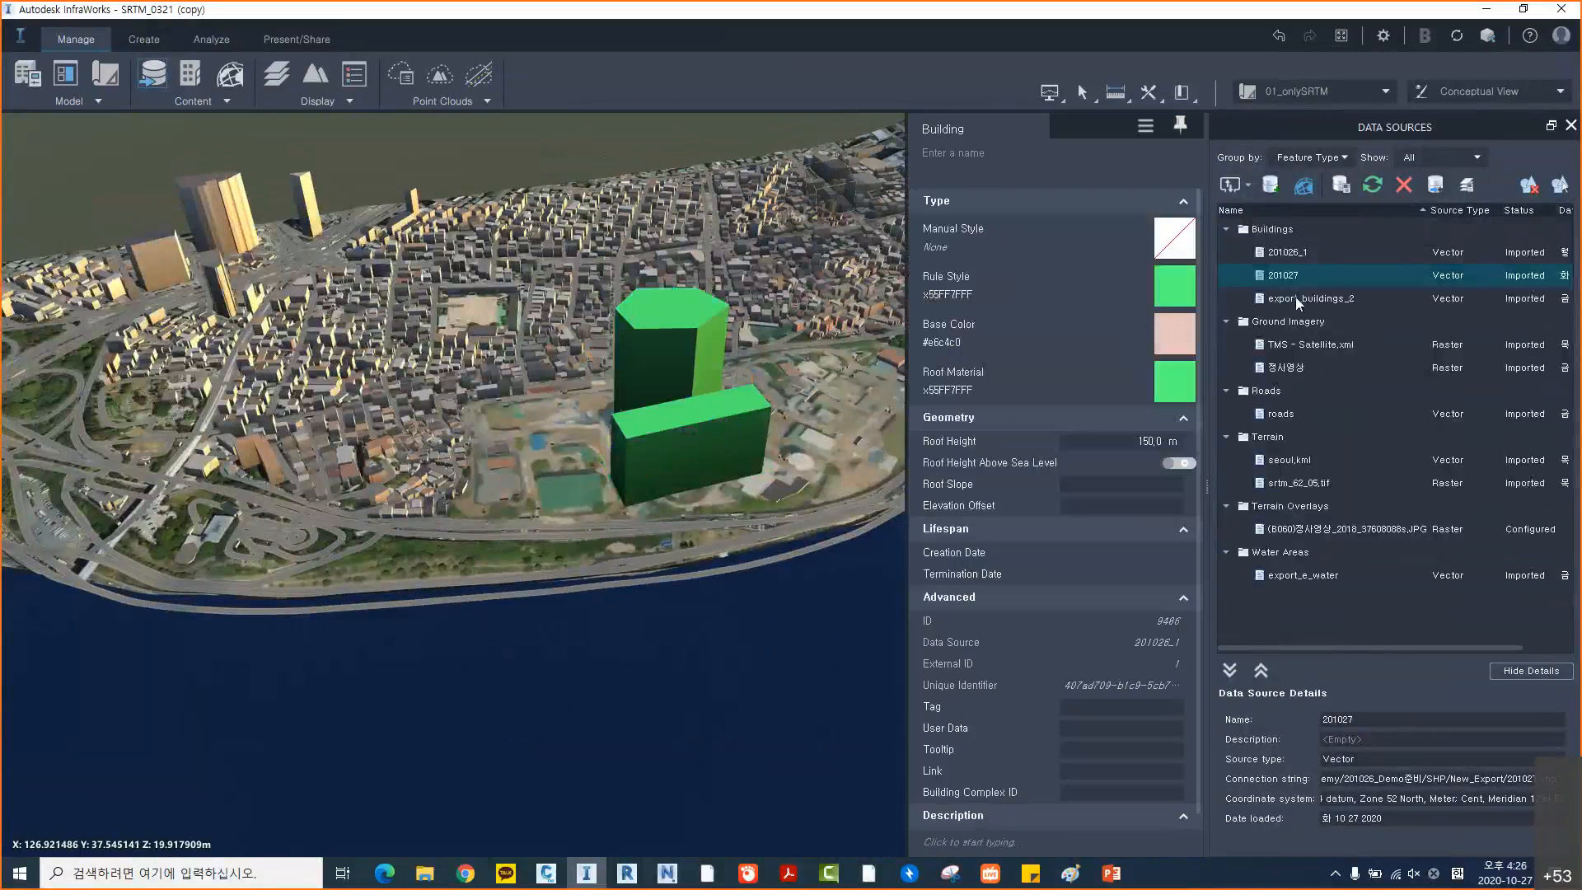
# Remove the 201026_1 building data source from the model
pyautogui.click(1290, 254)
pyautogui.click(1404, 185)
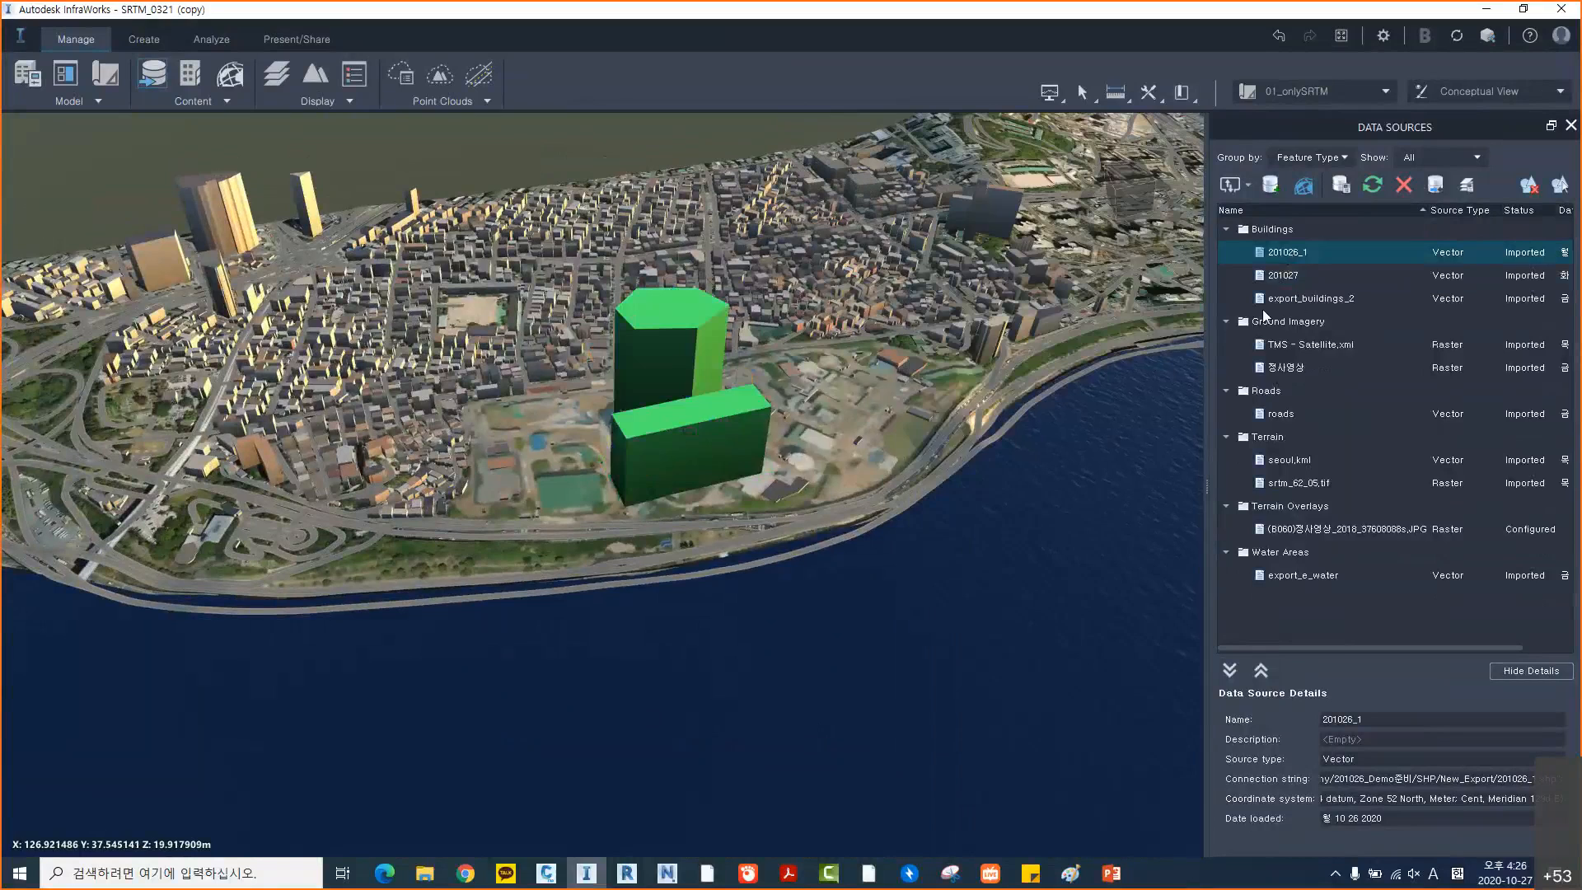
pyautogui.click(898, 454)
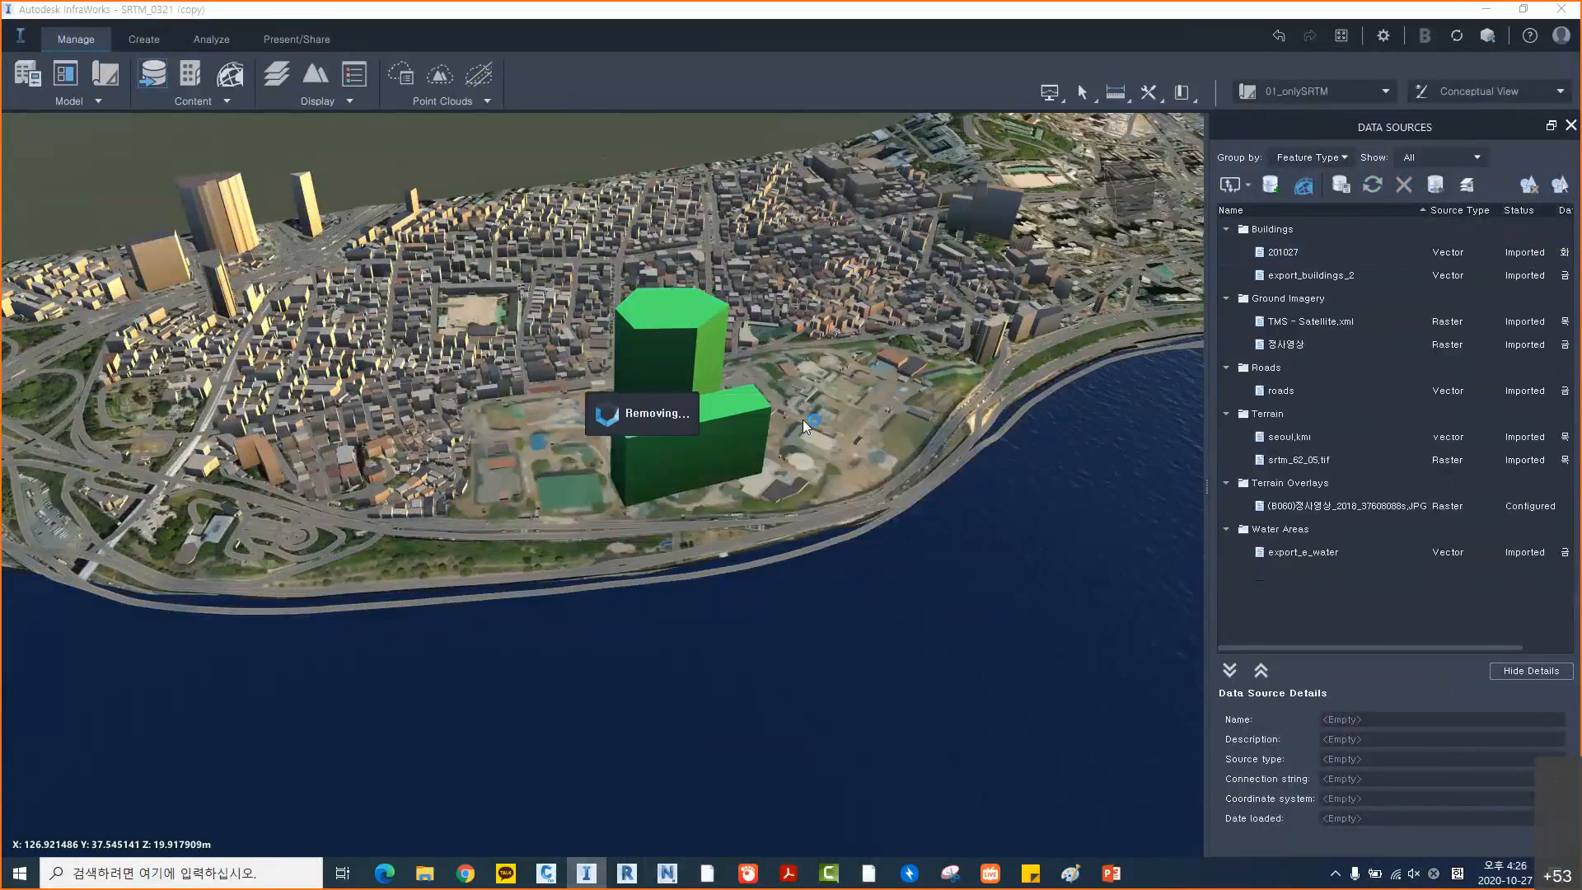
# Inspect the full properties of the imported hexagonal building on the riverbank site and clear the selection
pyautogui.click(656, 433)
pyautogui.click(682, 495)
pyautogui.scroll(3, 685, 486)
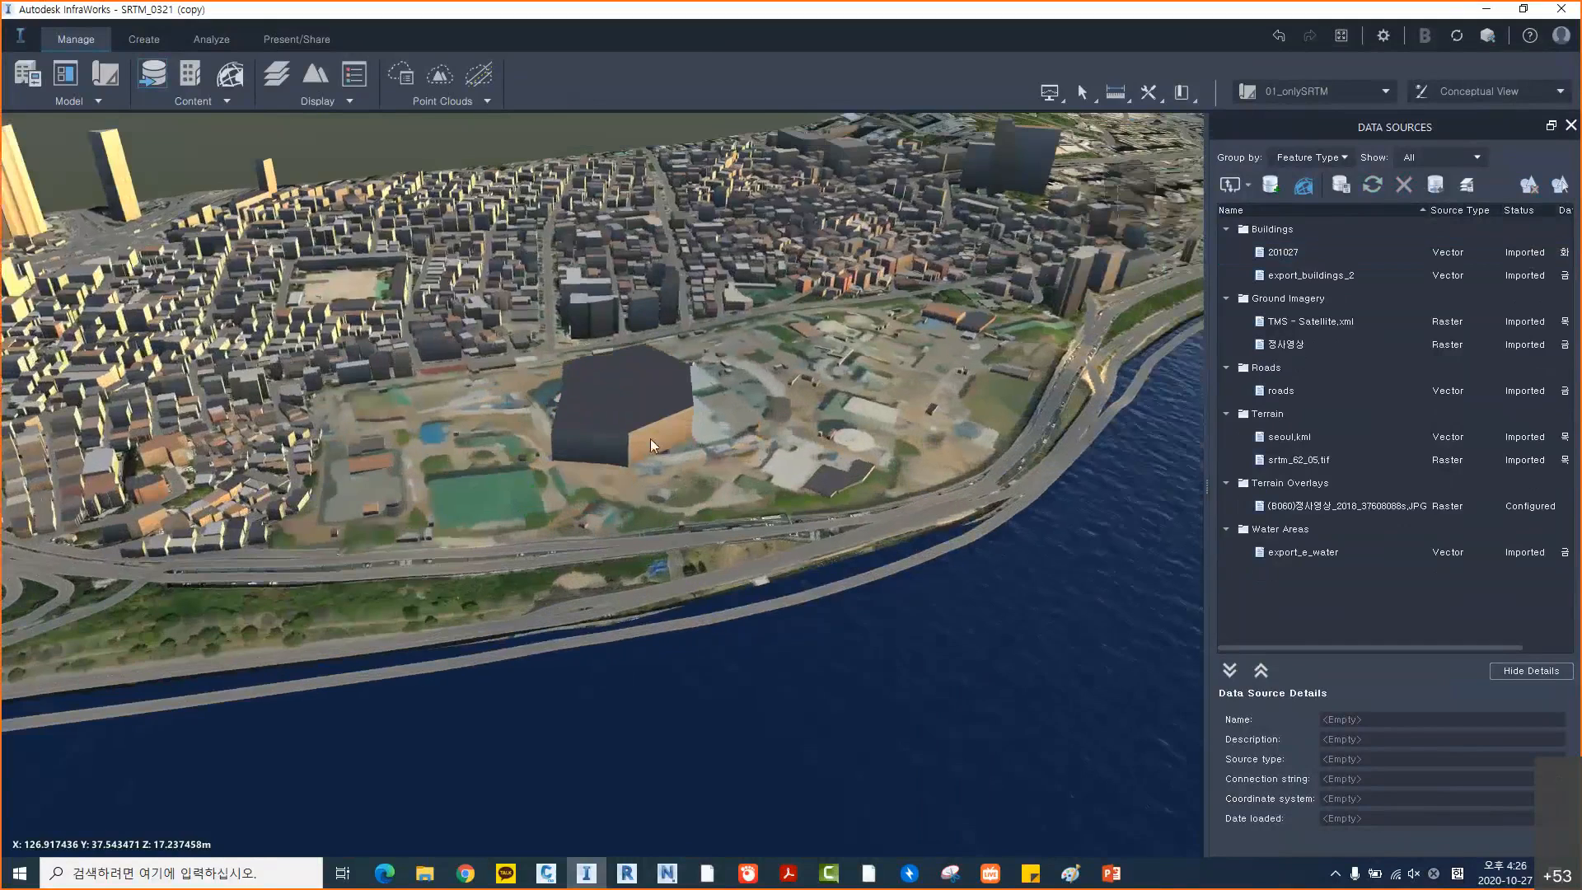
pyautogui.click(650, 438)
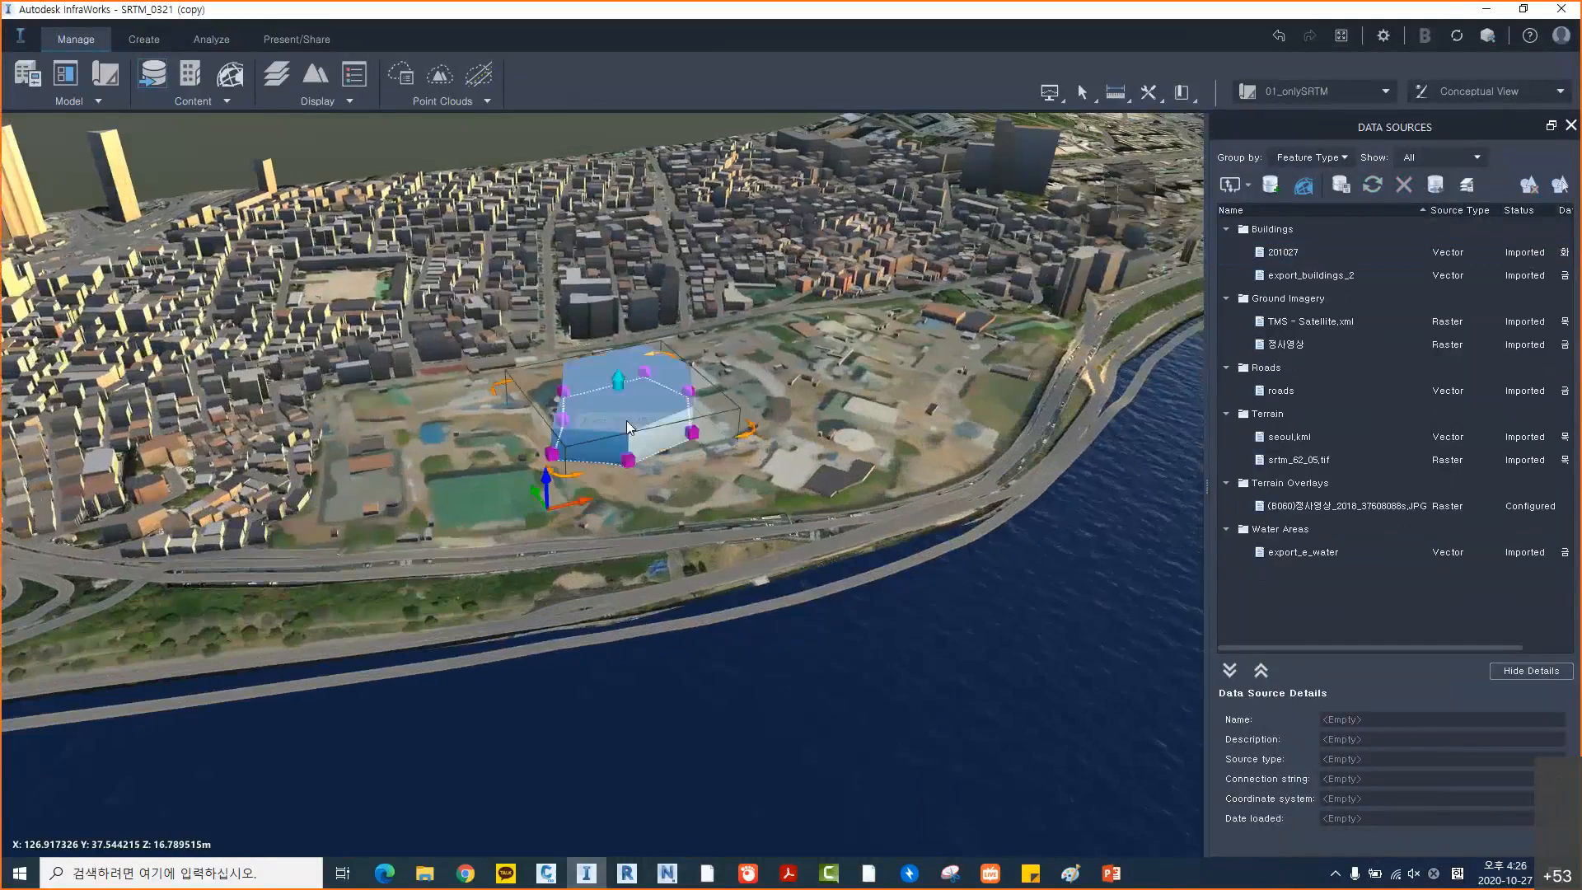
pyautogui.click(680, 477)
pyautogui.click(681, 477)
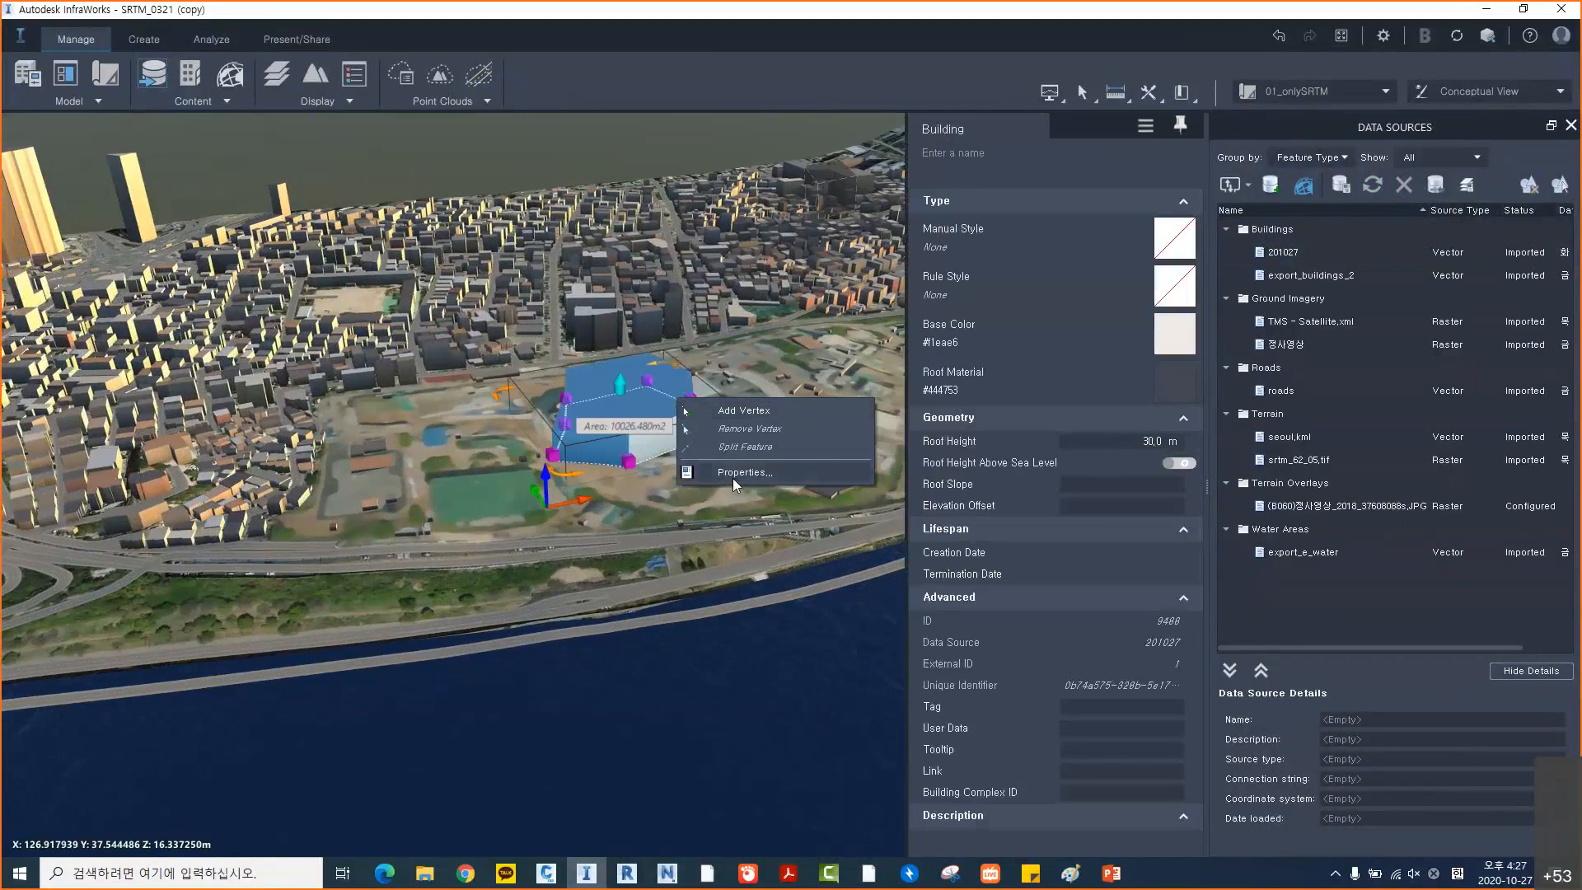
pyautogui.click(733, 474)
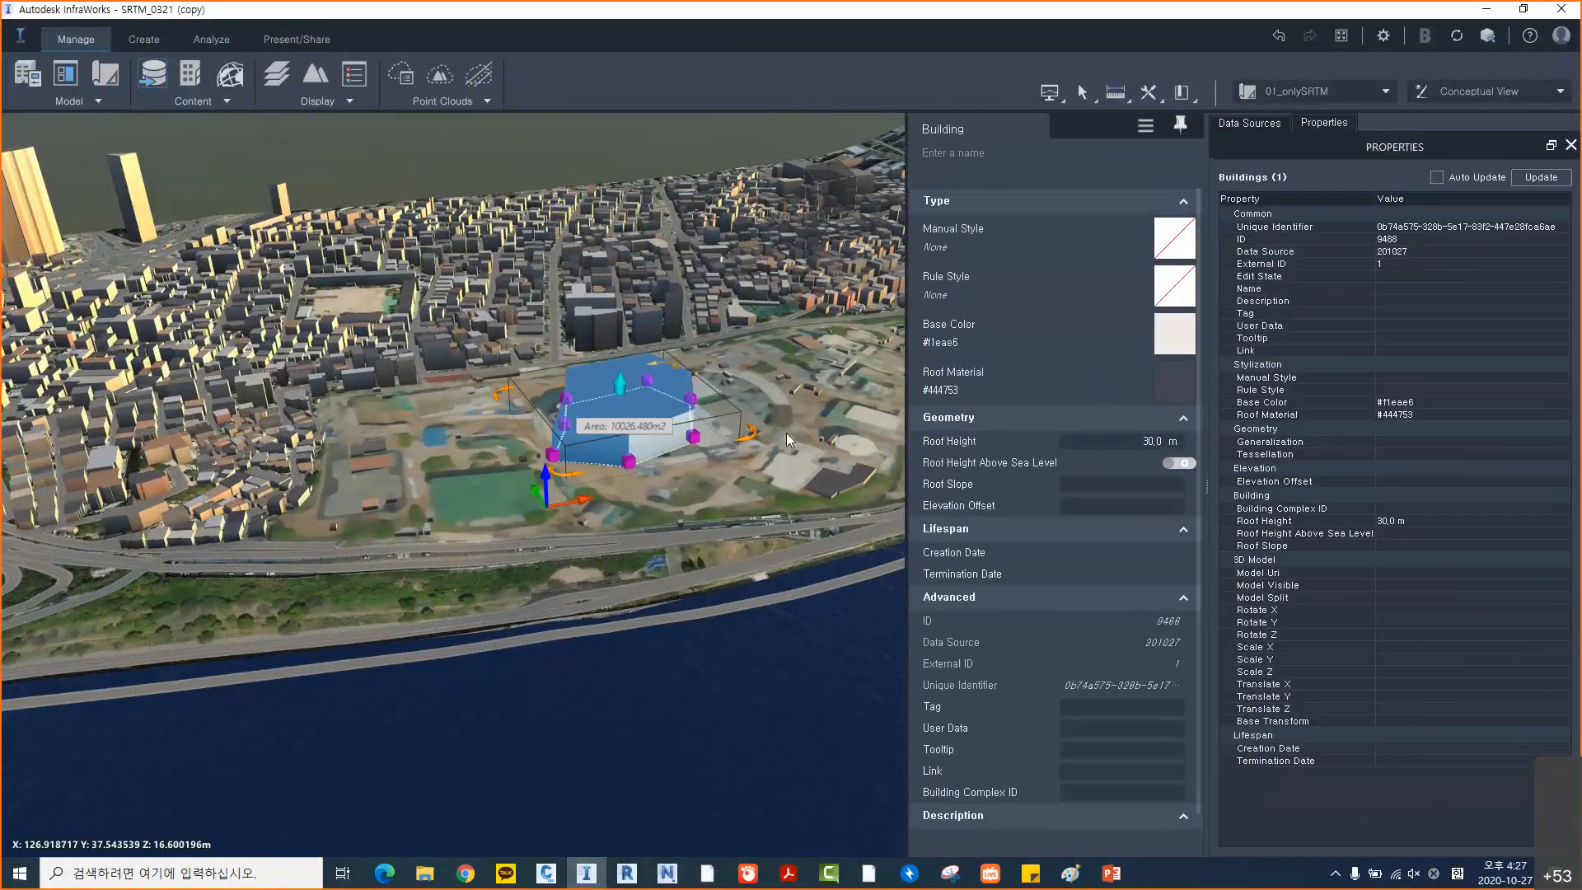
pyautogui.click(760, 362)
pyautogui.click(652, 321)
pyautogui.click(687, 328)
# Return to the data sources and try to open the configuration of export_buildings_2
pyautogui.click(1268, 125)
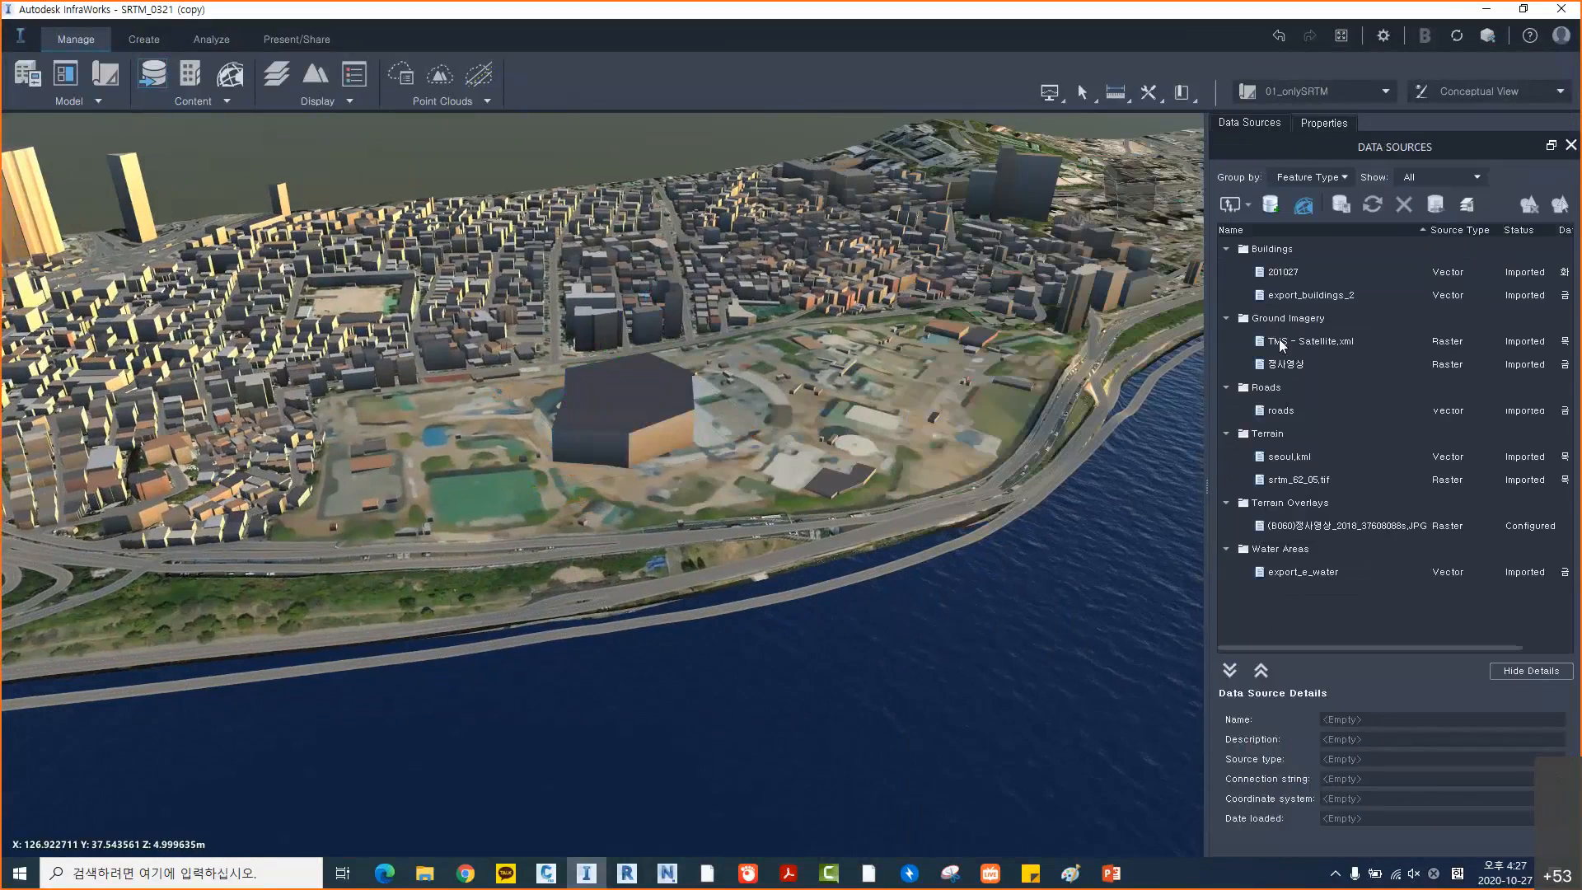
pyautogui.click(1296, 294)
pyautogui.rightClick(1298, 297)
pyautogui.click(1328, 309)
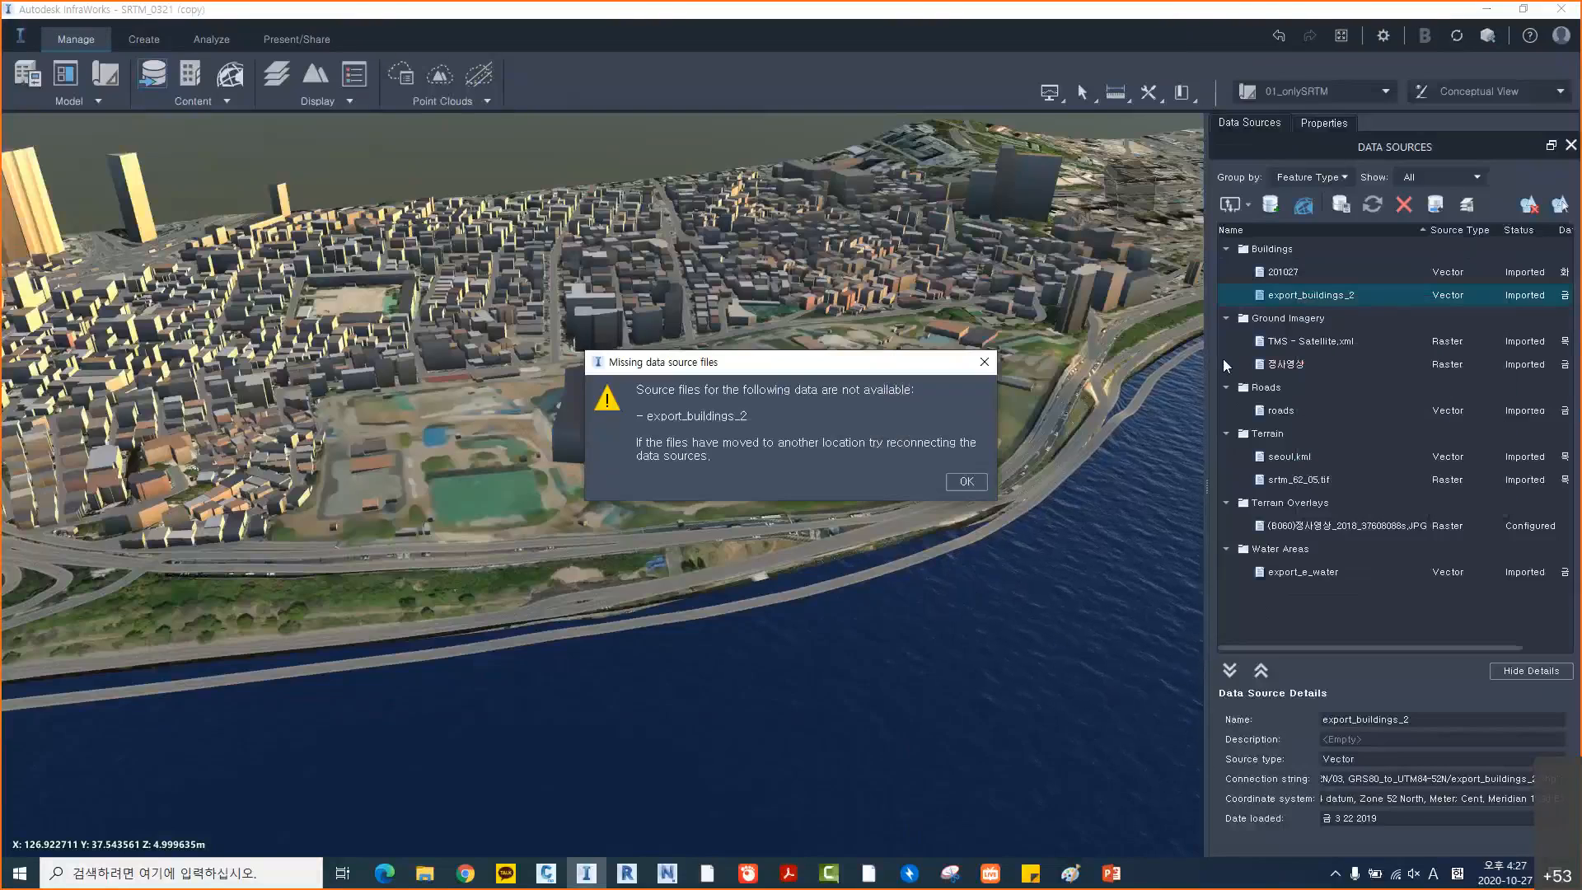
pyautogui.click(966, 481)
# Open the roof height expression editor in the configuration of the 201027 data source
pyautogui.click(1293, 270)
pyautogui.rightClick(1293, 271)
pyautogui.click(1164, 406)
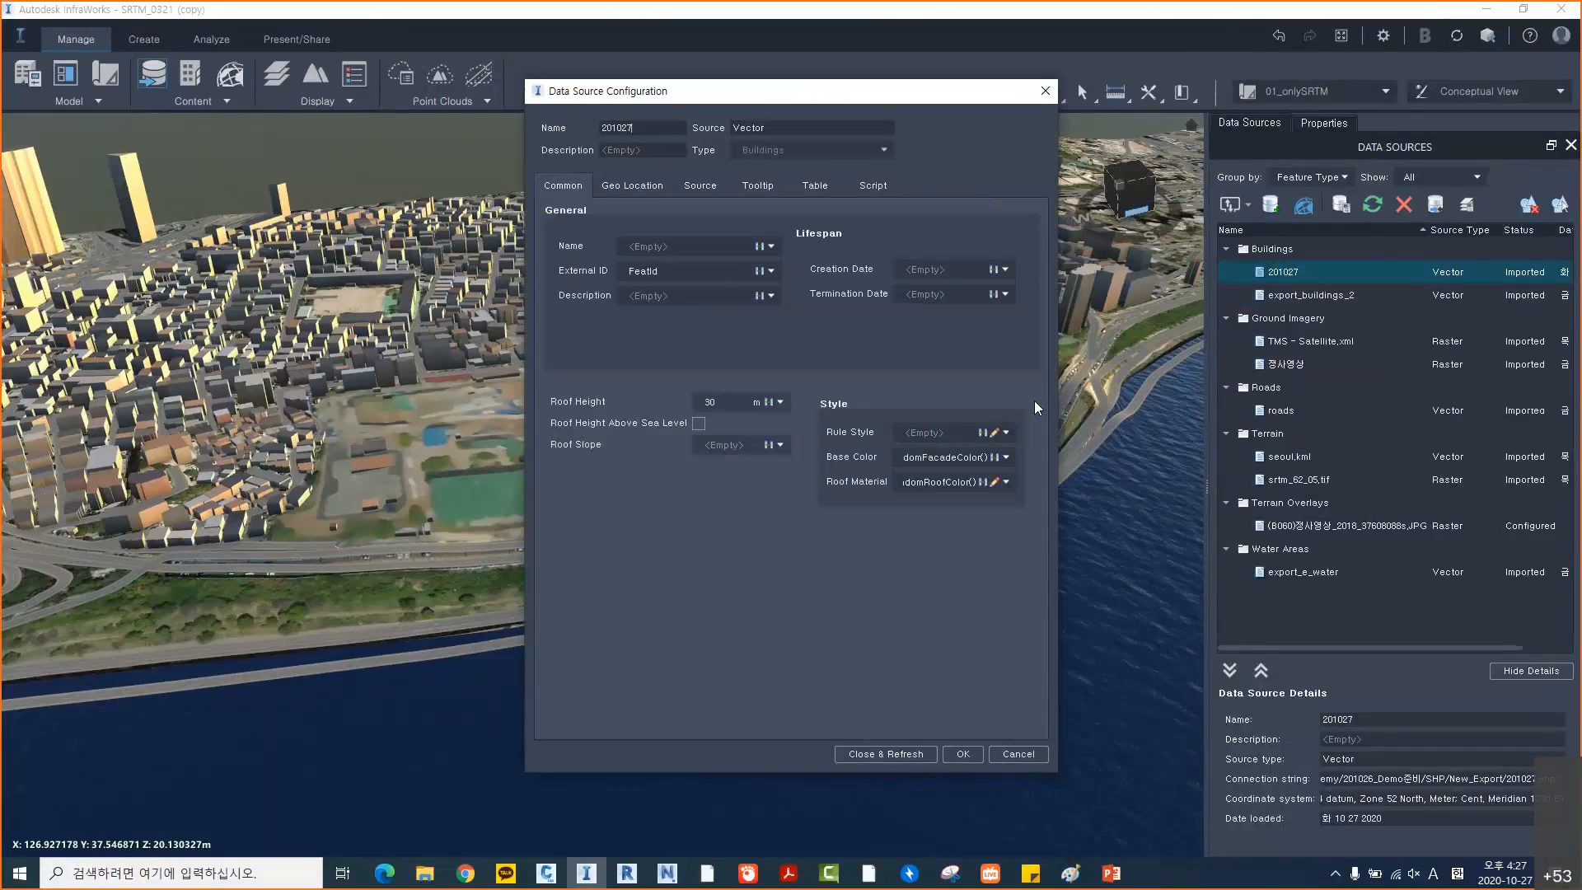
pyautogui.moveTo(756, 91); pyautogui.dragTo(1035, 117)
pyautogui.click(1046, 427)
pyautogui.moveTo(1065, 246); pyautogui.dragTo(1141, 245)
pyautogui.click(838, 319)
pyautogui.click(835, 299)
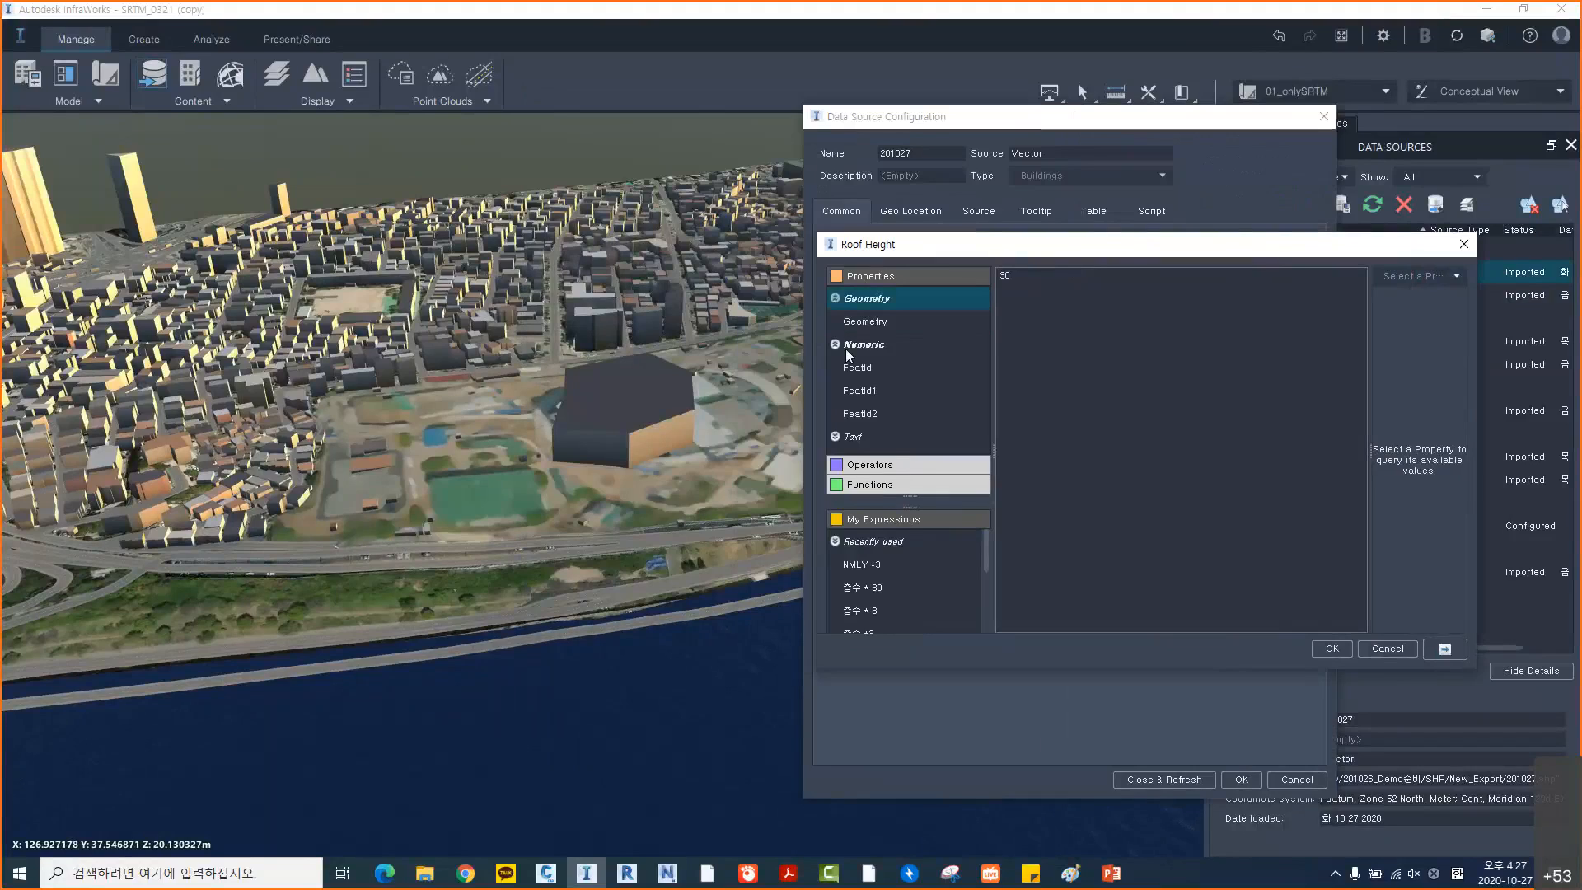
# Try the roof height expression 층수 *3 using the text property 층수, and cancel the expression and the configuration
pyautogui.click(846, 437)
pyautogui.scroll(-3, 850, 428)
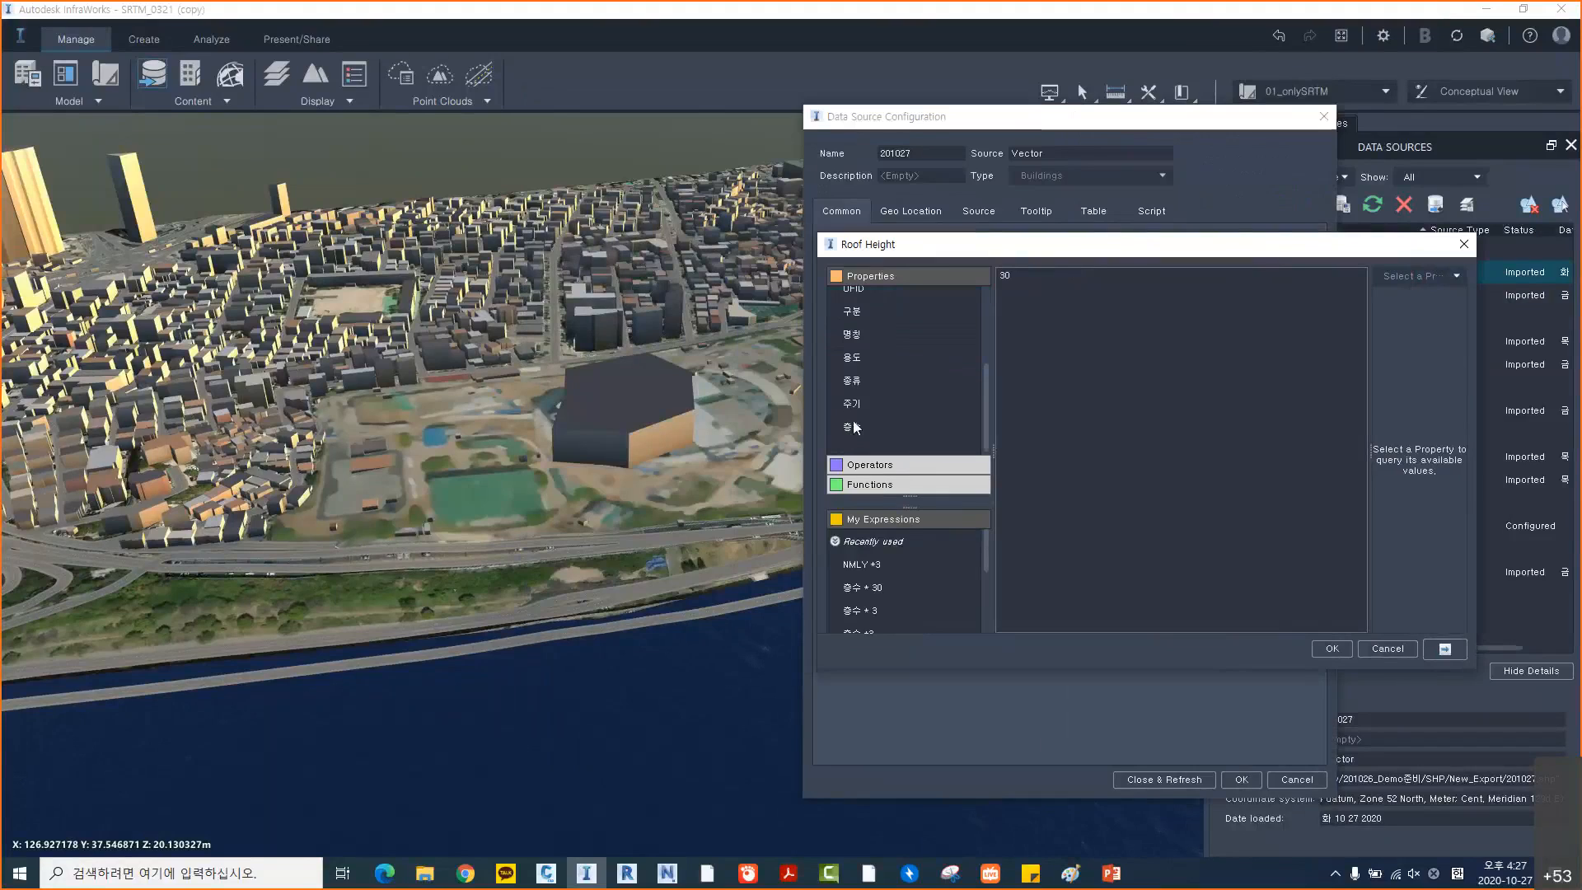
pyautogui.click(855, 427)
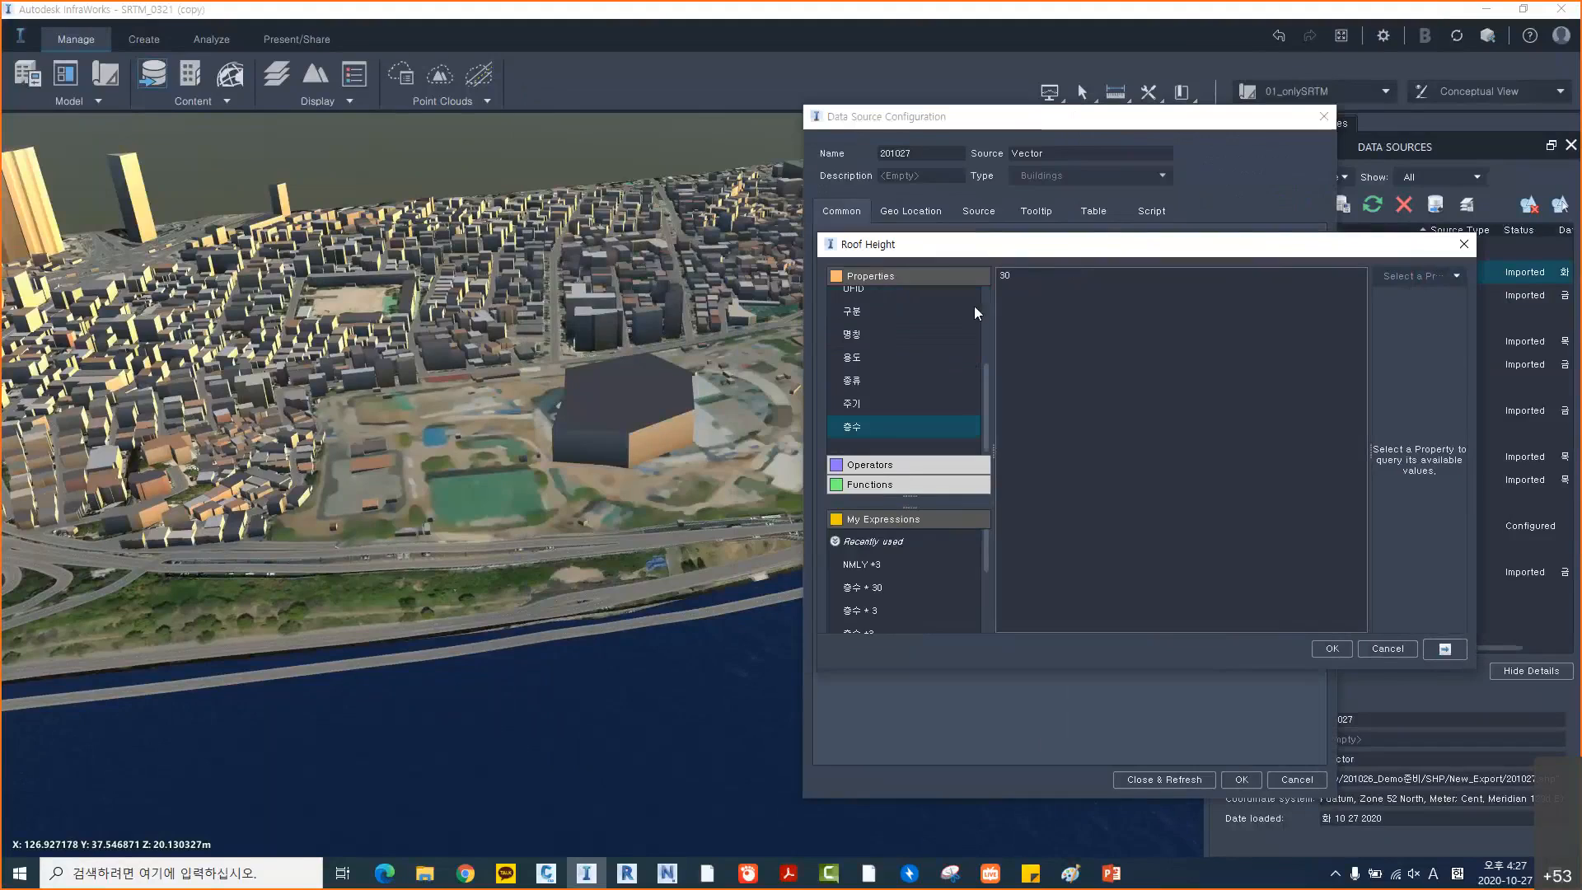
pyautogui.doubleClick(855, 427)
pyautogui.write('*3')
pyautogui.moveTo(1104, 251); pyautogui.dragTo(1138, 253)
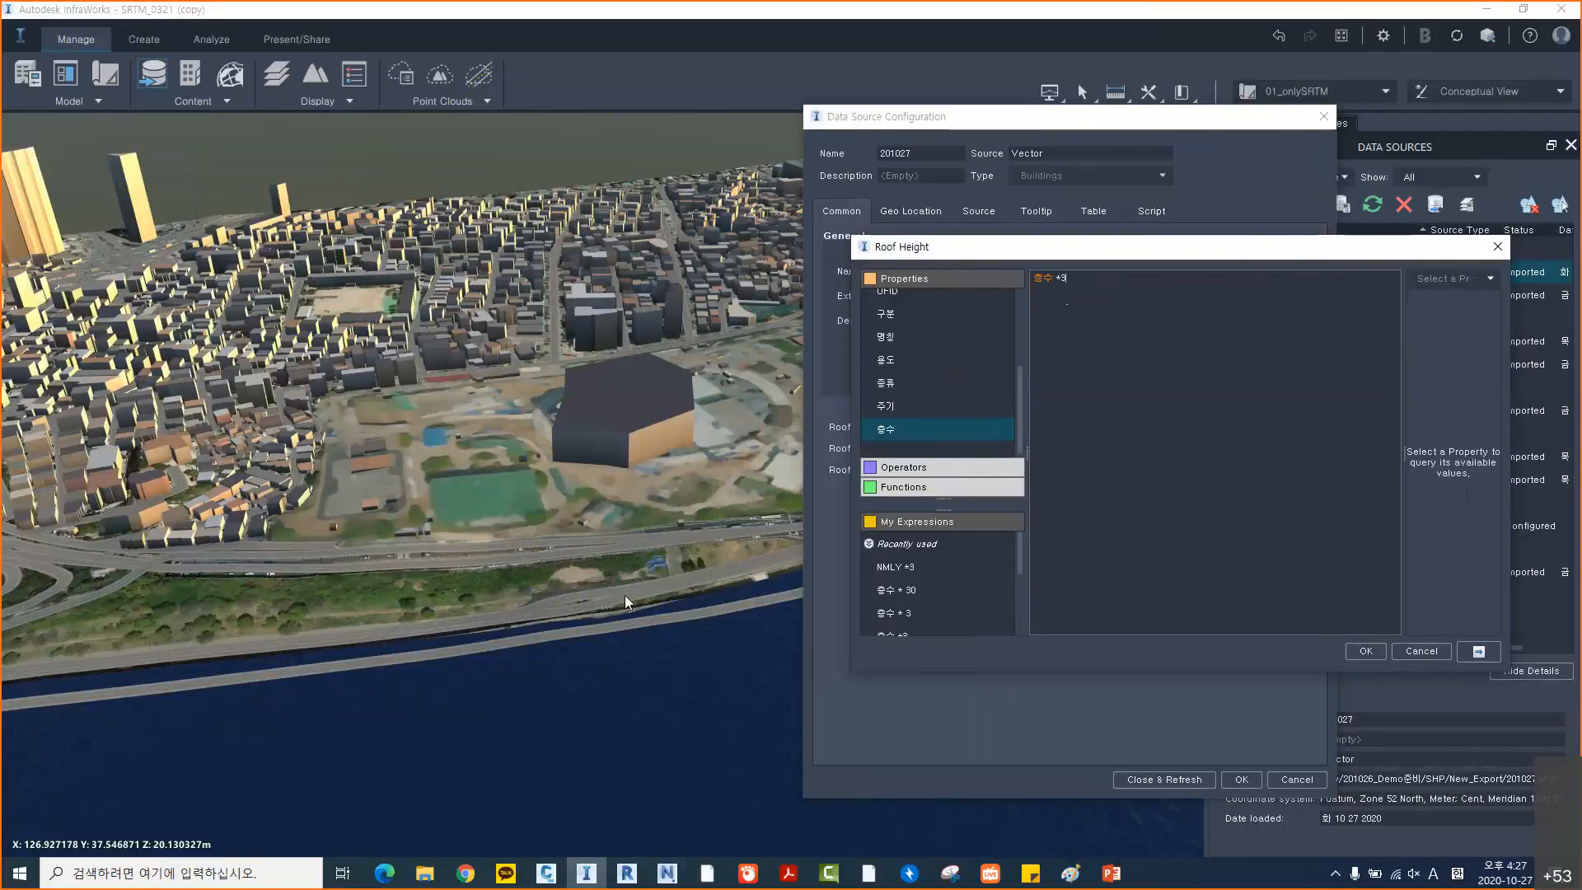
pyautogui.moveTo(557, 871)
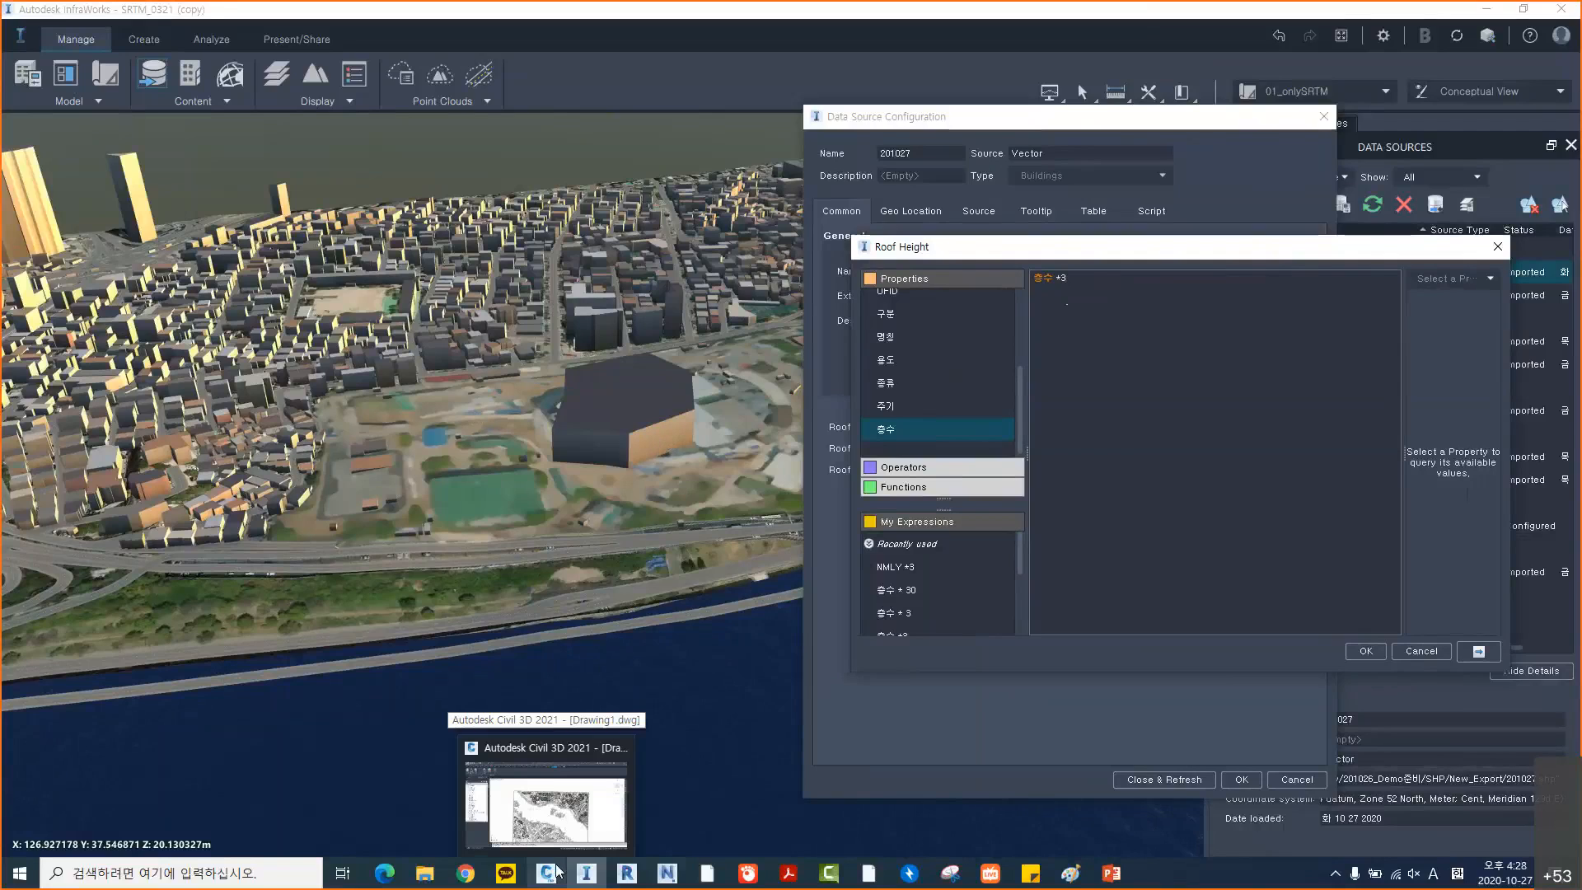
pyautogui.click(1421, 650)
pyautogui.click(1287, 780)
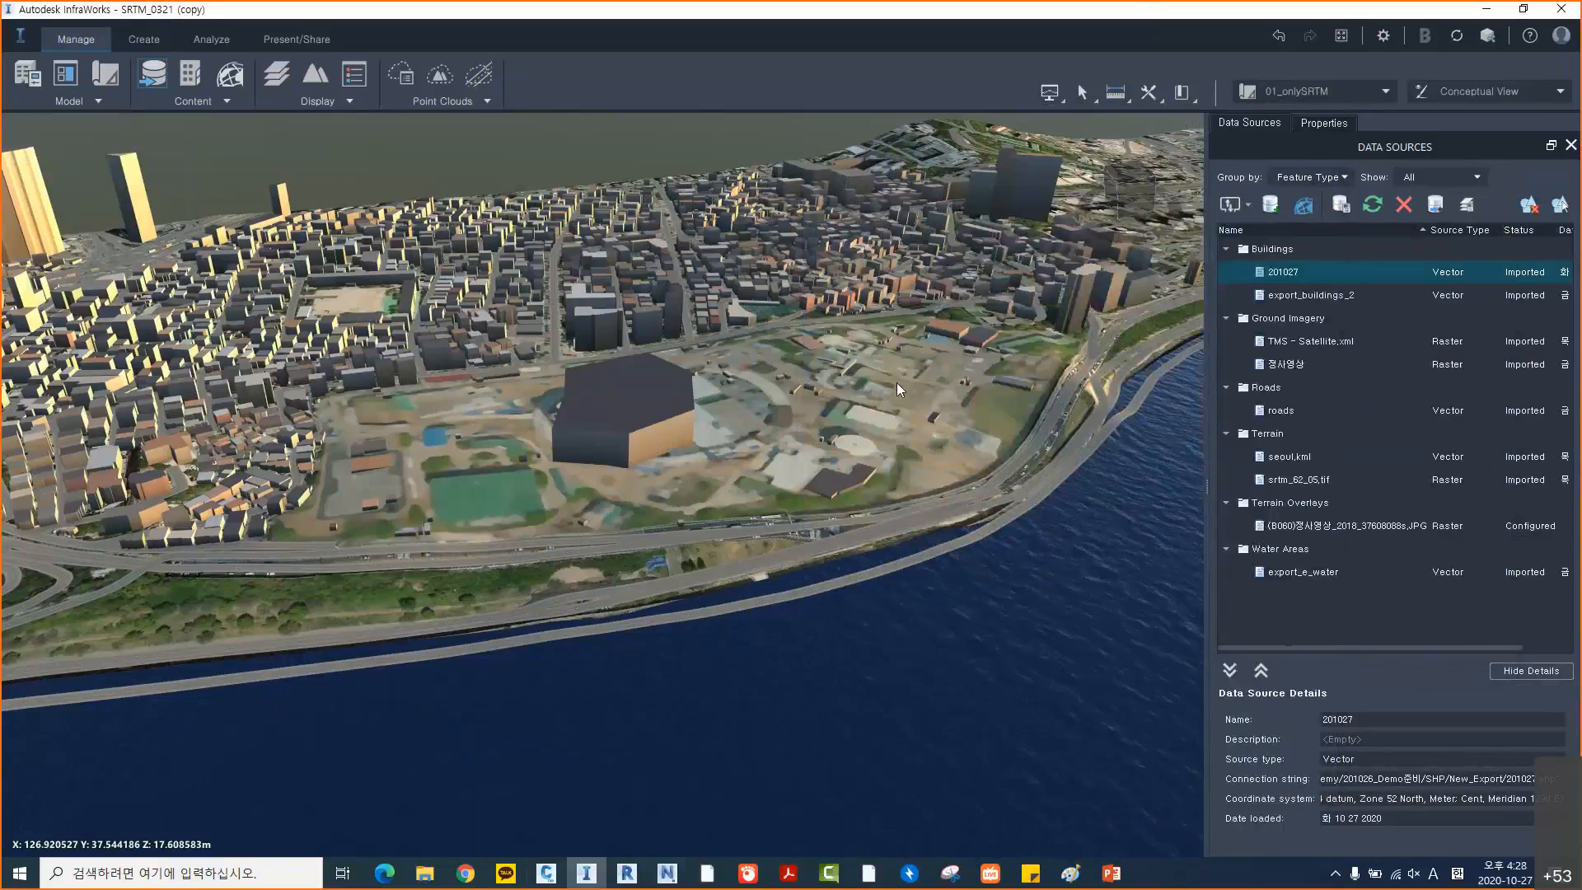
pyautogui.scroll(-2, 896, 382)
pyautogui.scroll(-5, 871, 427)
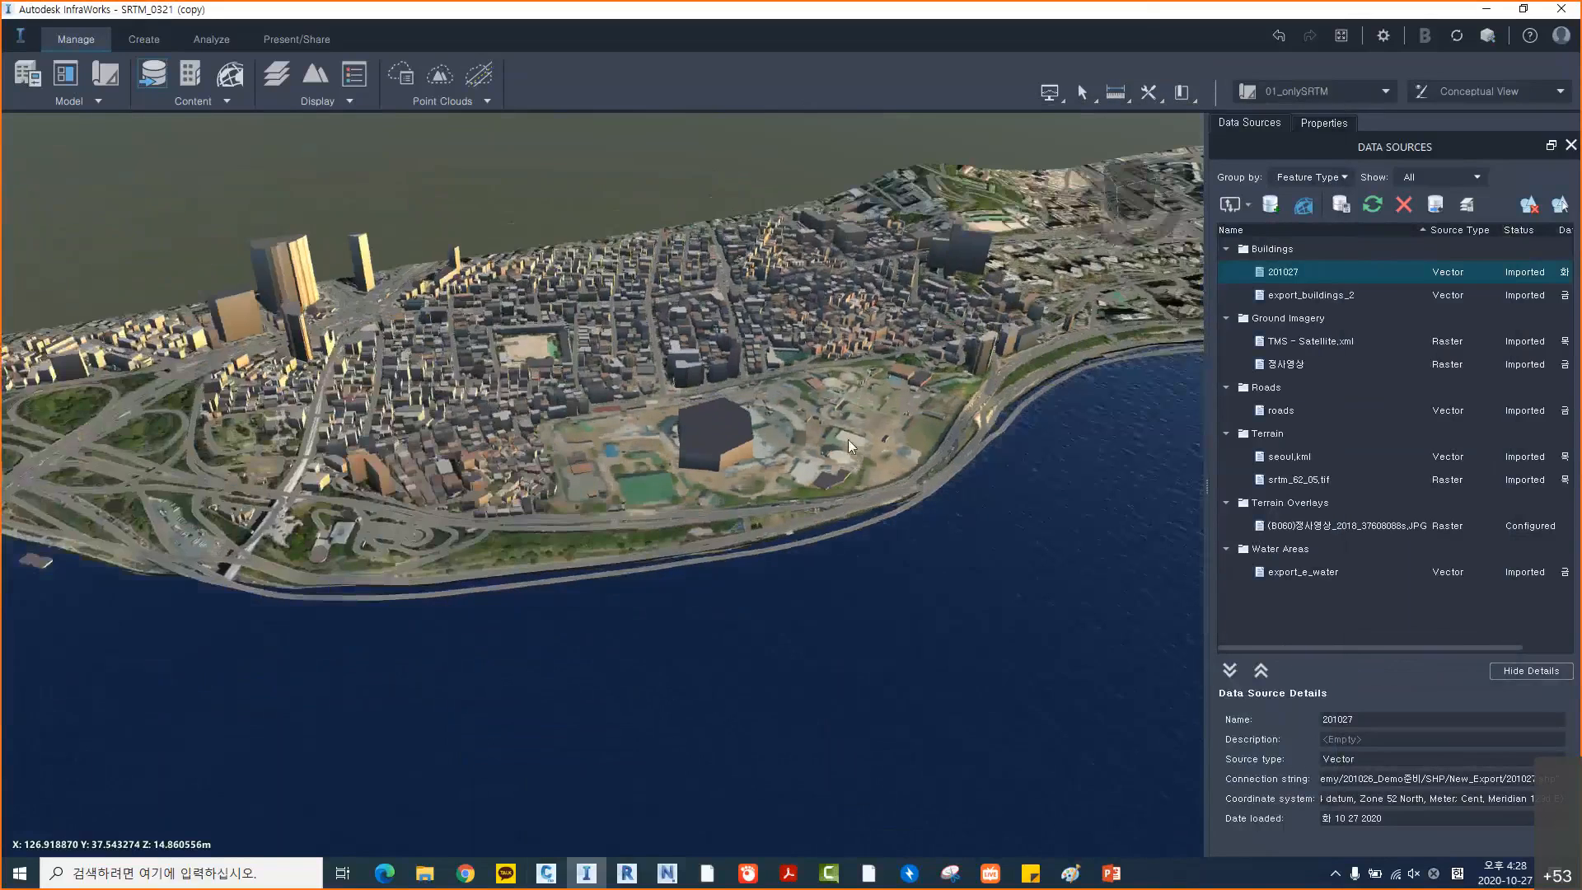
pyautogui.moveTo(799, 481); pyautogui.dragTo(794, 527)
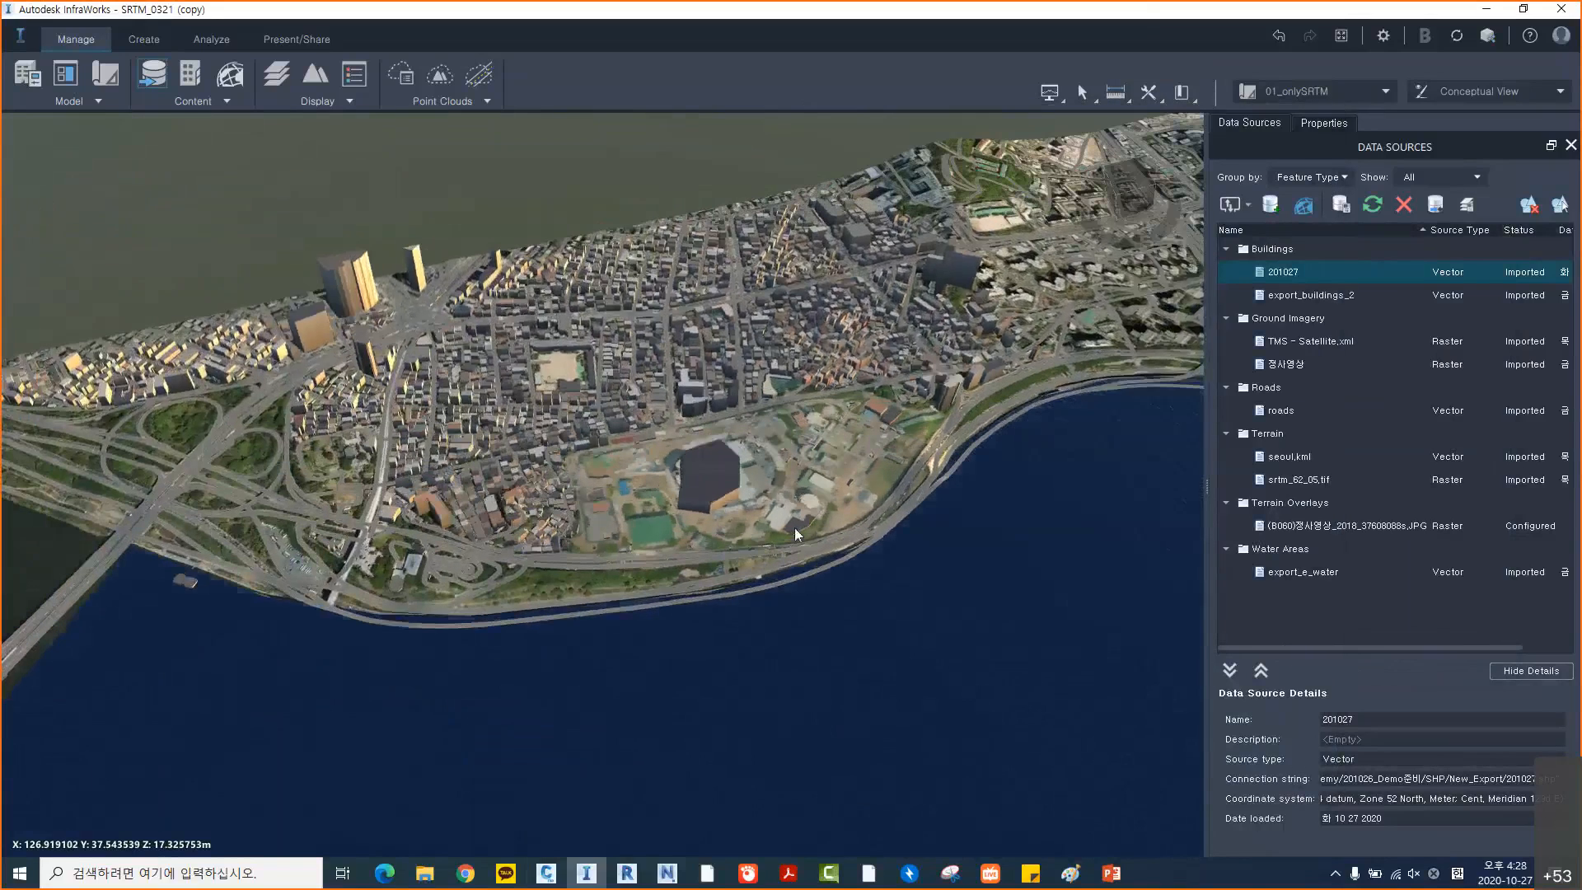
# Switch to the BIM Academy_201026.pptx presentation in PowerPoint and go through slide 11 to slide 12 on creating route maps
pyautogui.hotkey('alt', 'Tab')
pyautogui.scroll(-3, 158, 551)
pyautogui.click(132, 463)
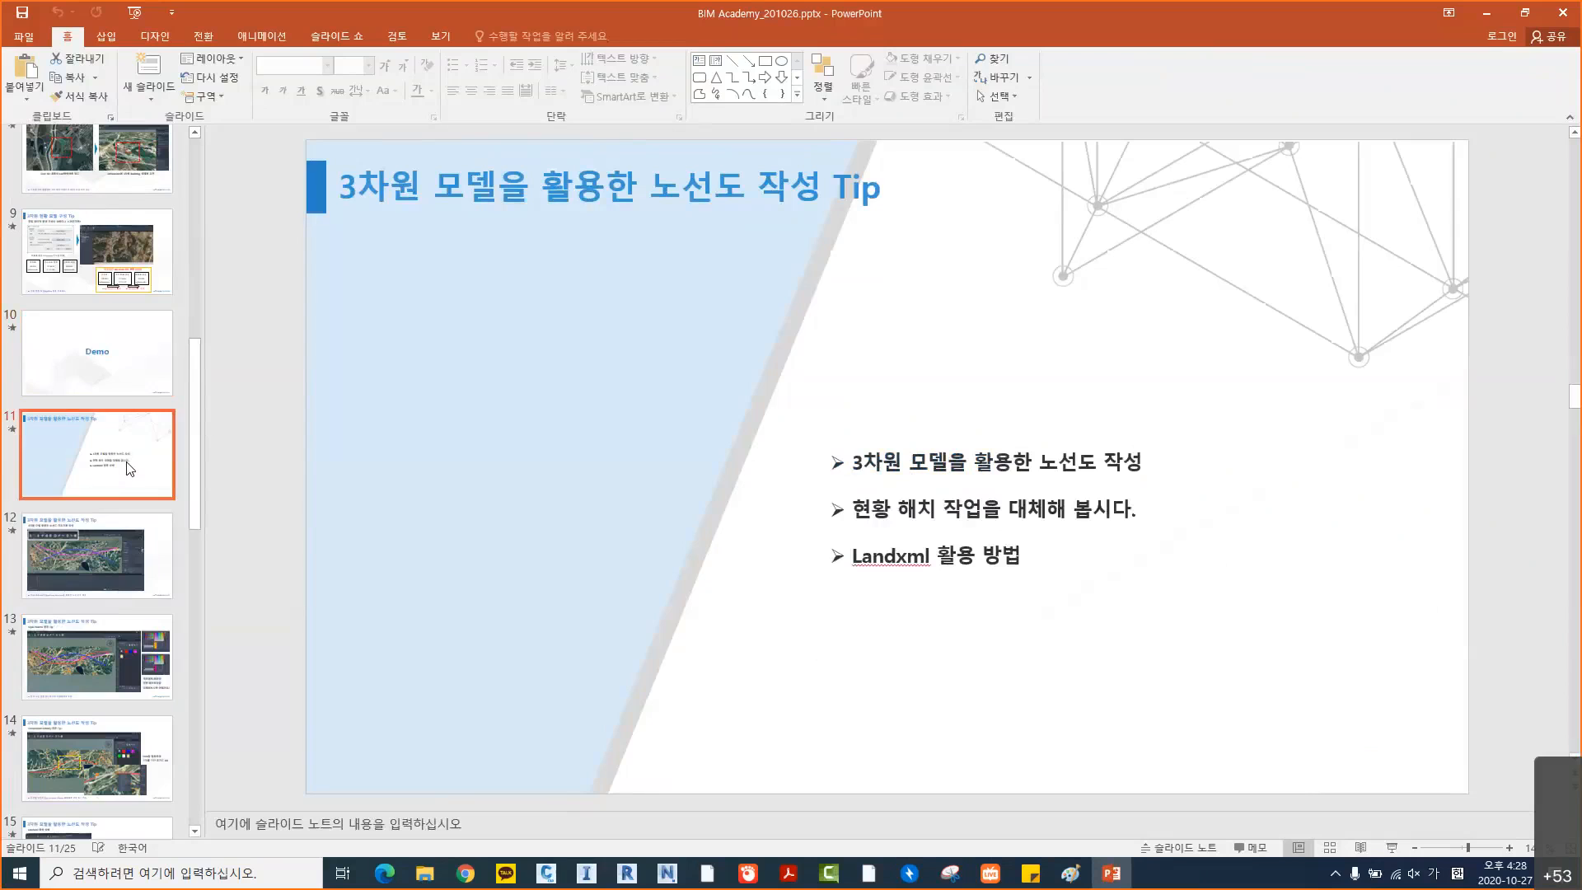
pyautogui.press('Down')
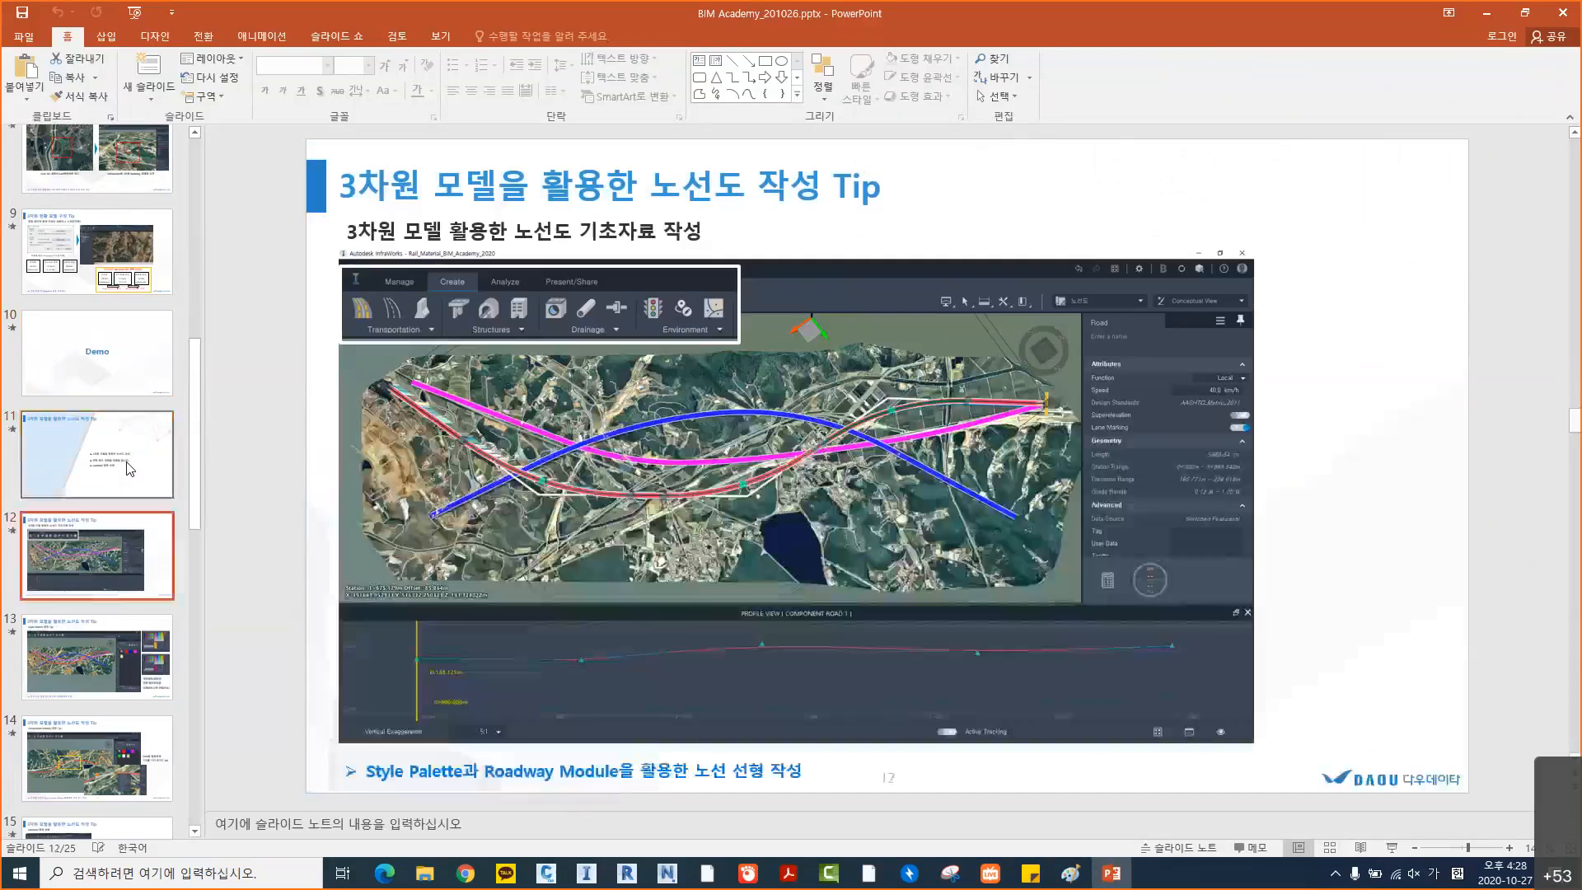
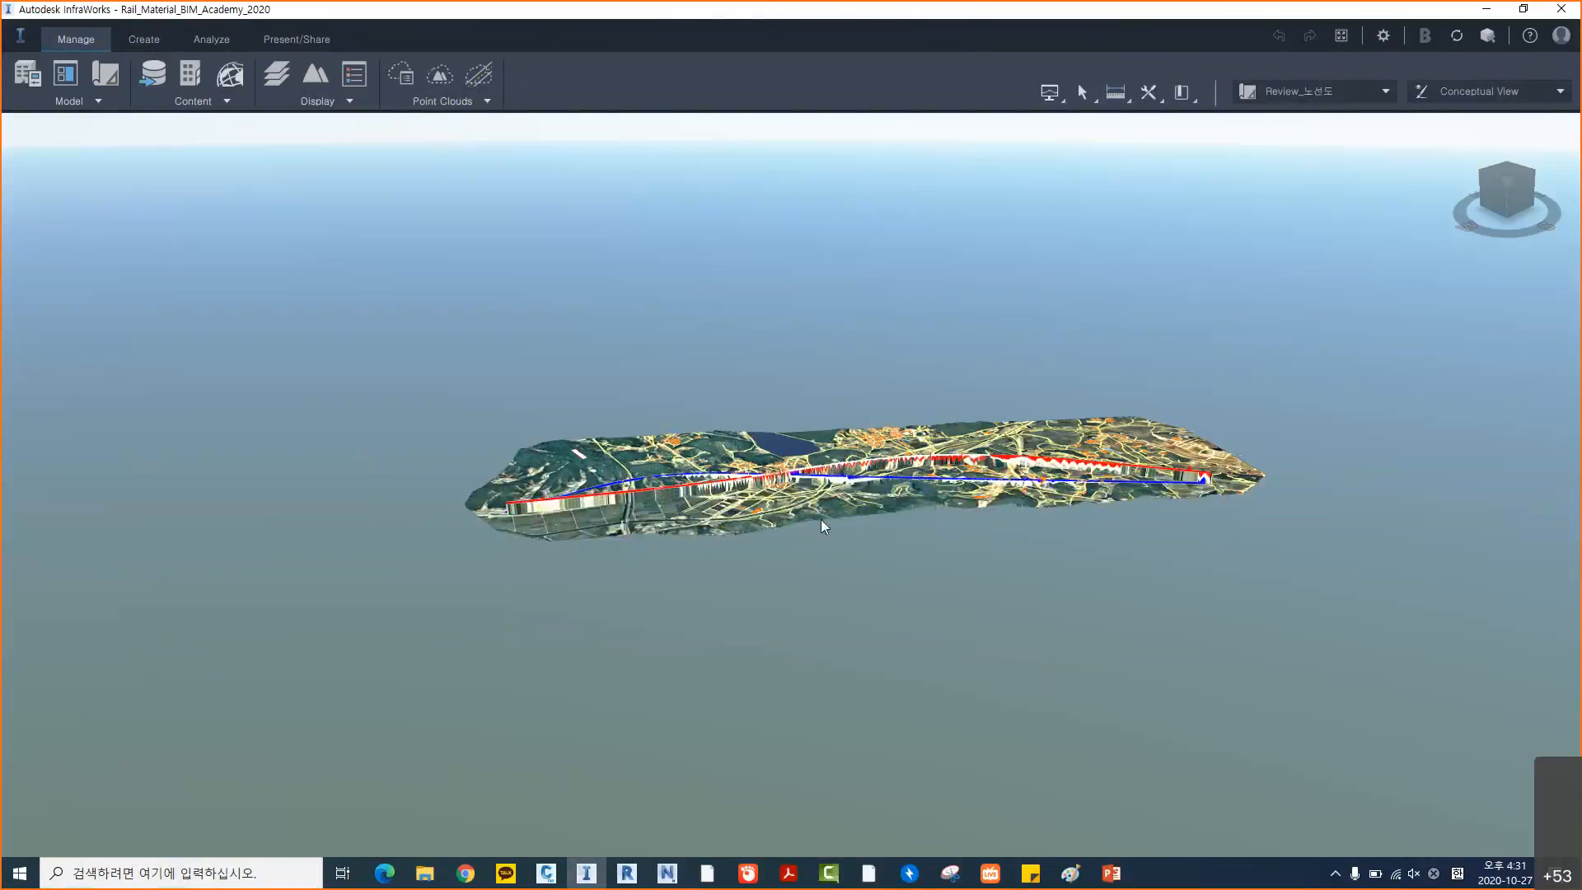
# Check the available proposals of the Rail_Material_BIM_Academy_2020 model in InfraWorks and open its data sources
pyautogui.moveTo(820, 519); pyautogui.dragTo(867, 626)
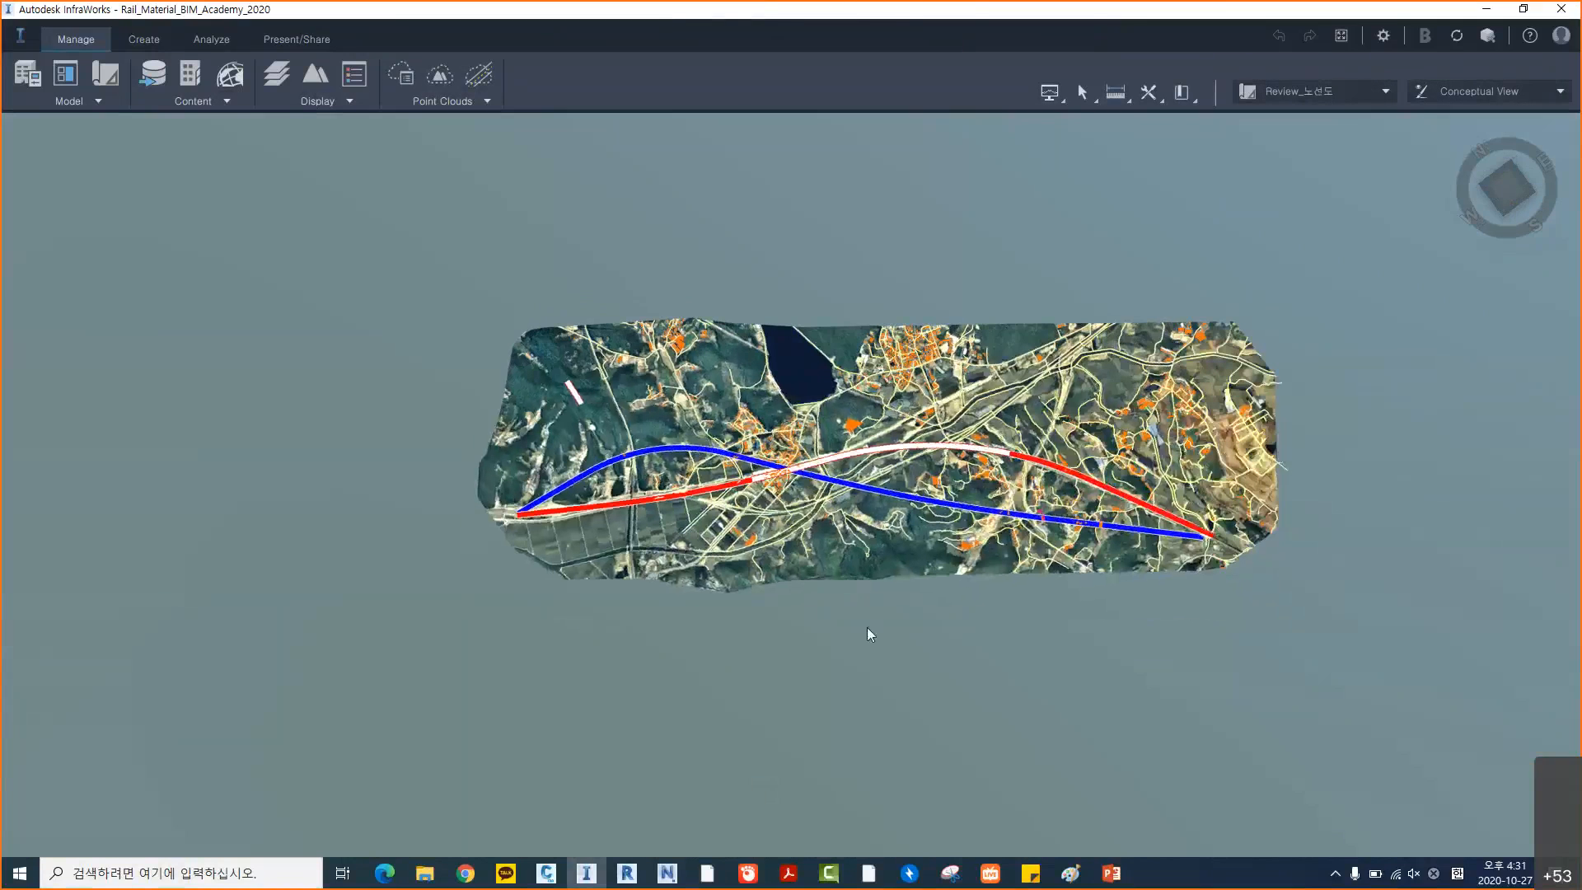
pyautogui.click(1385, 92)
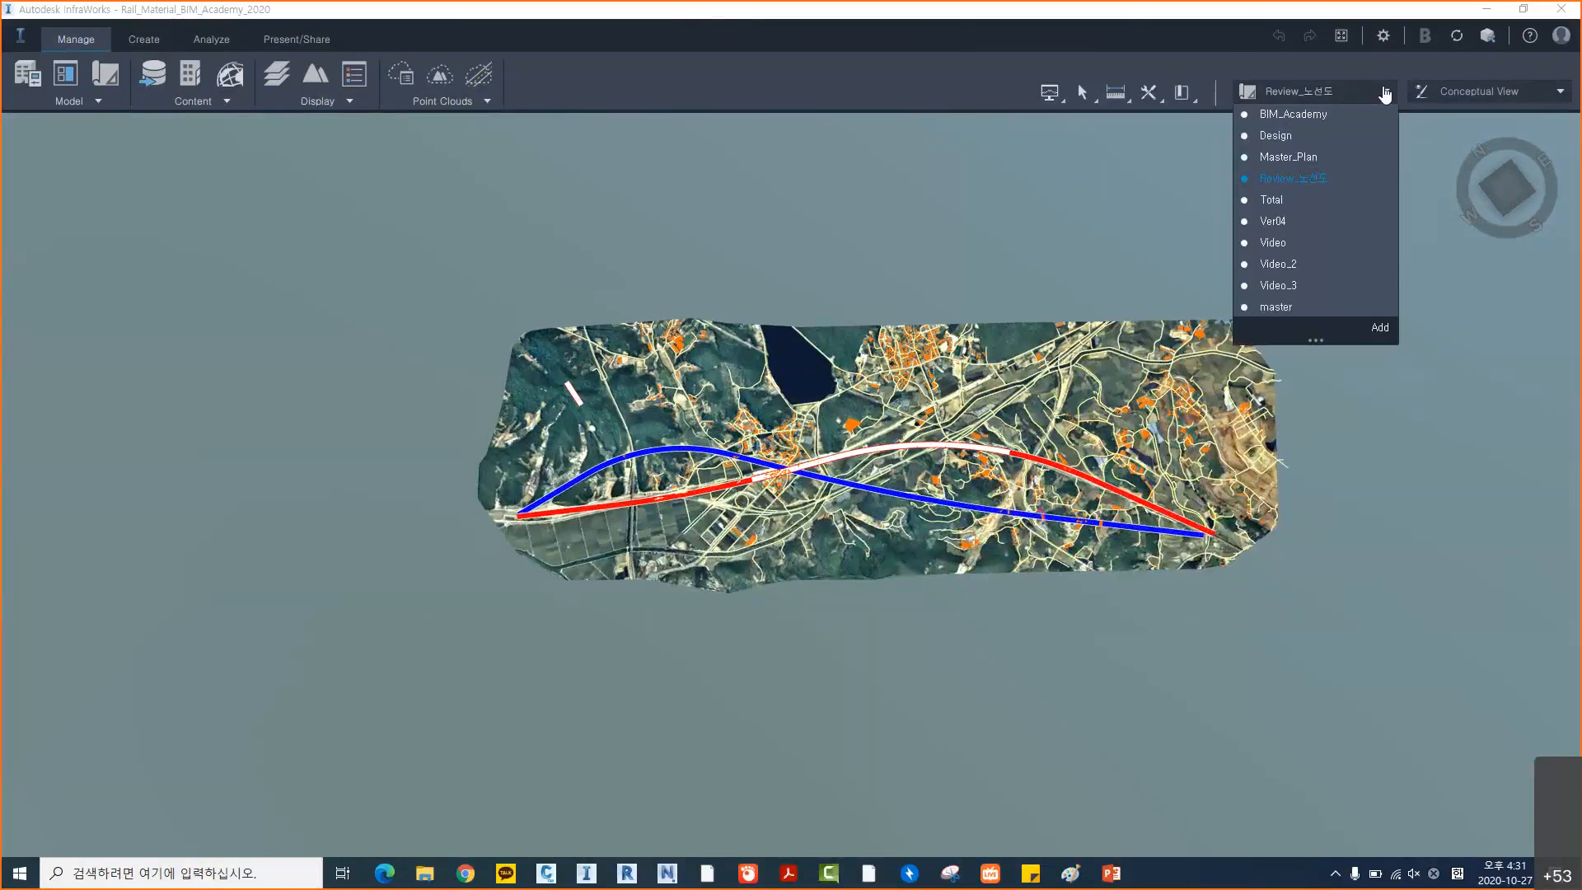
pyautogui.click(1232, 14)
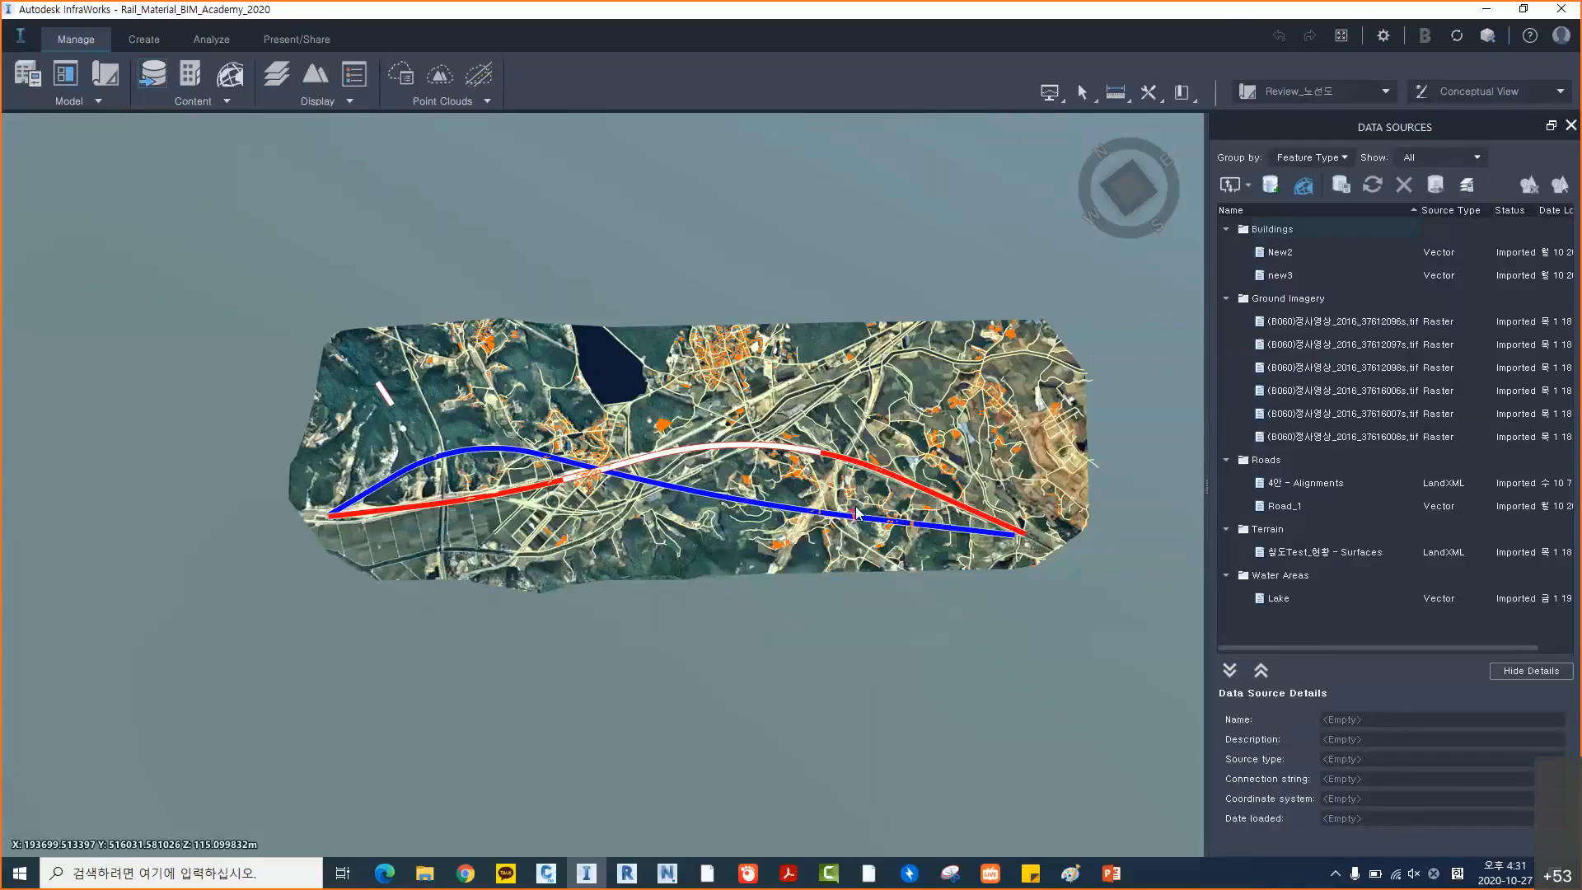
# Switch the display of the rail route model to Engineering View
pyautogui.scroll(3, 857, 513)
pyautogui.scroll(2, 835, 520)
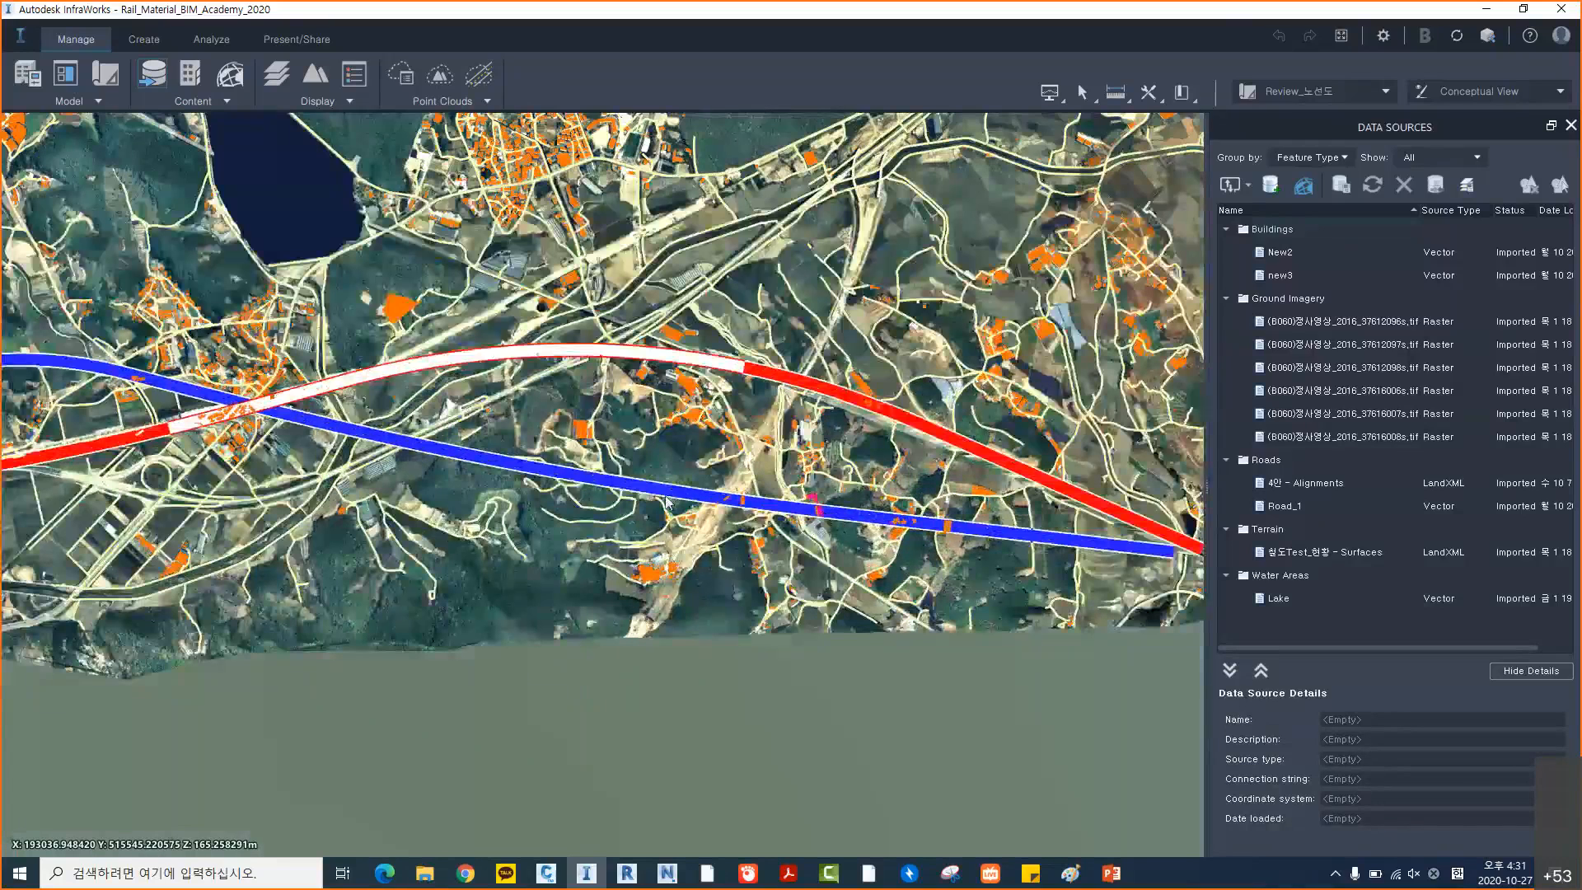
pyautogui.click(835, 519)
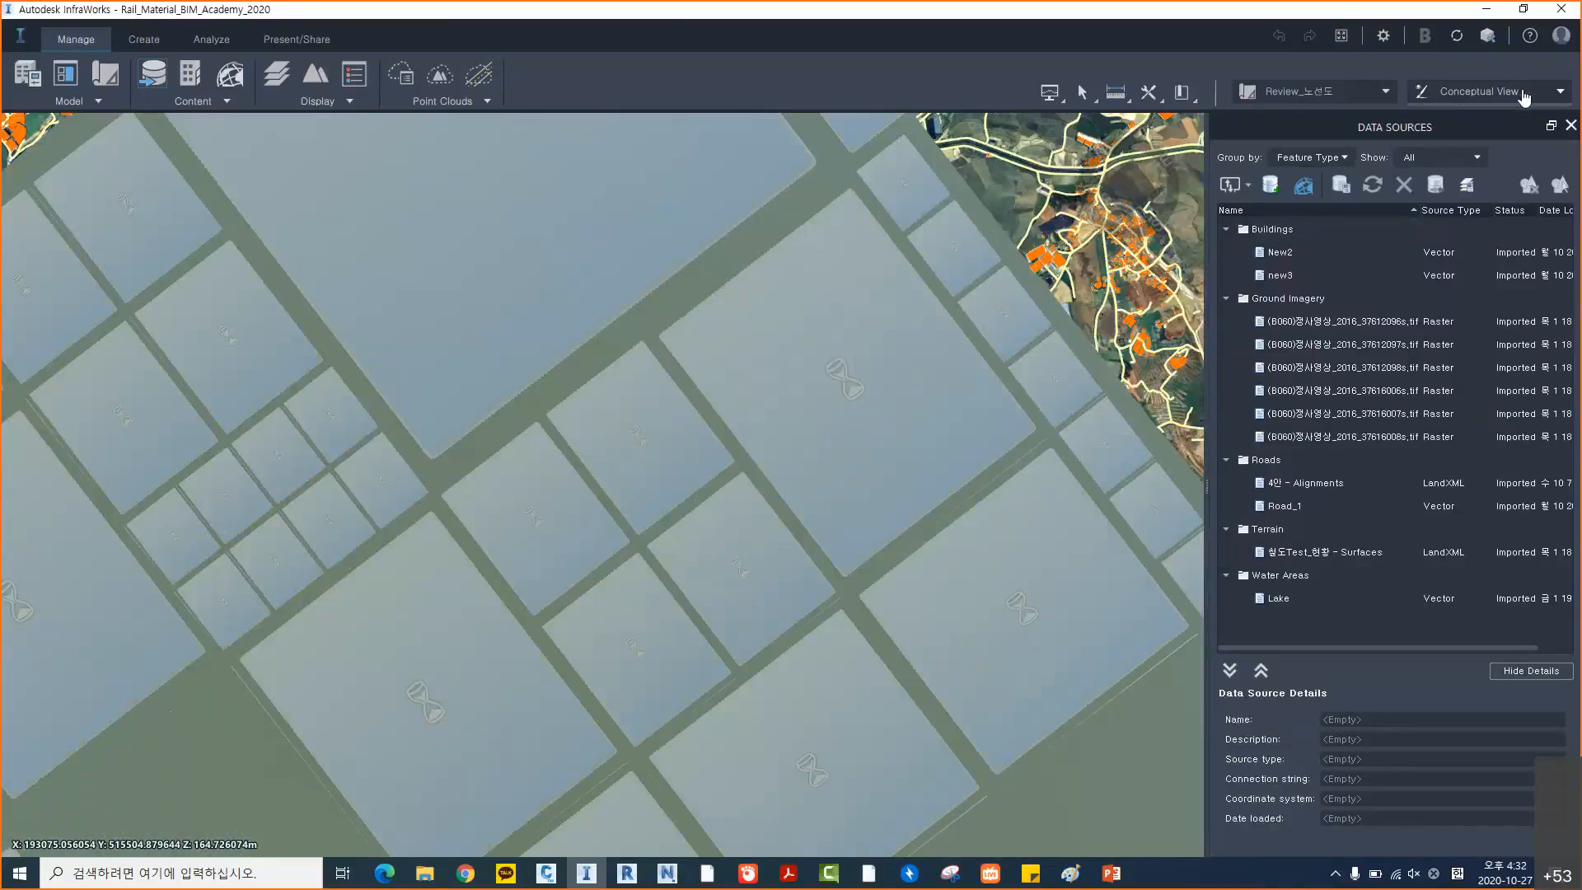
pyautogui.click(1520, 94)
pyautogui.click(1480, 138)
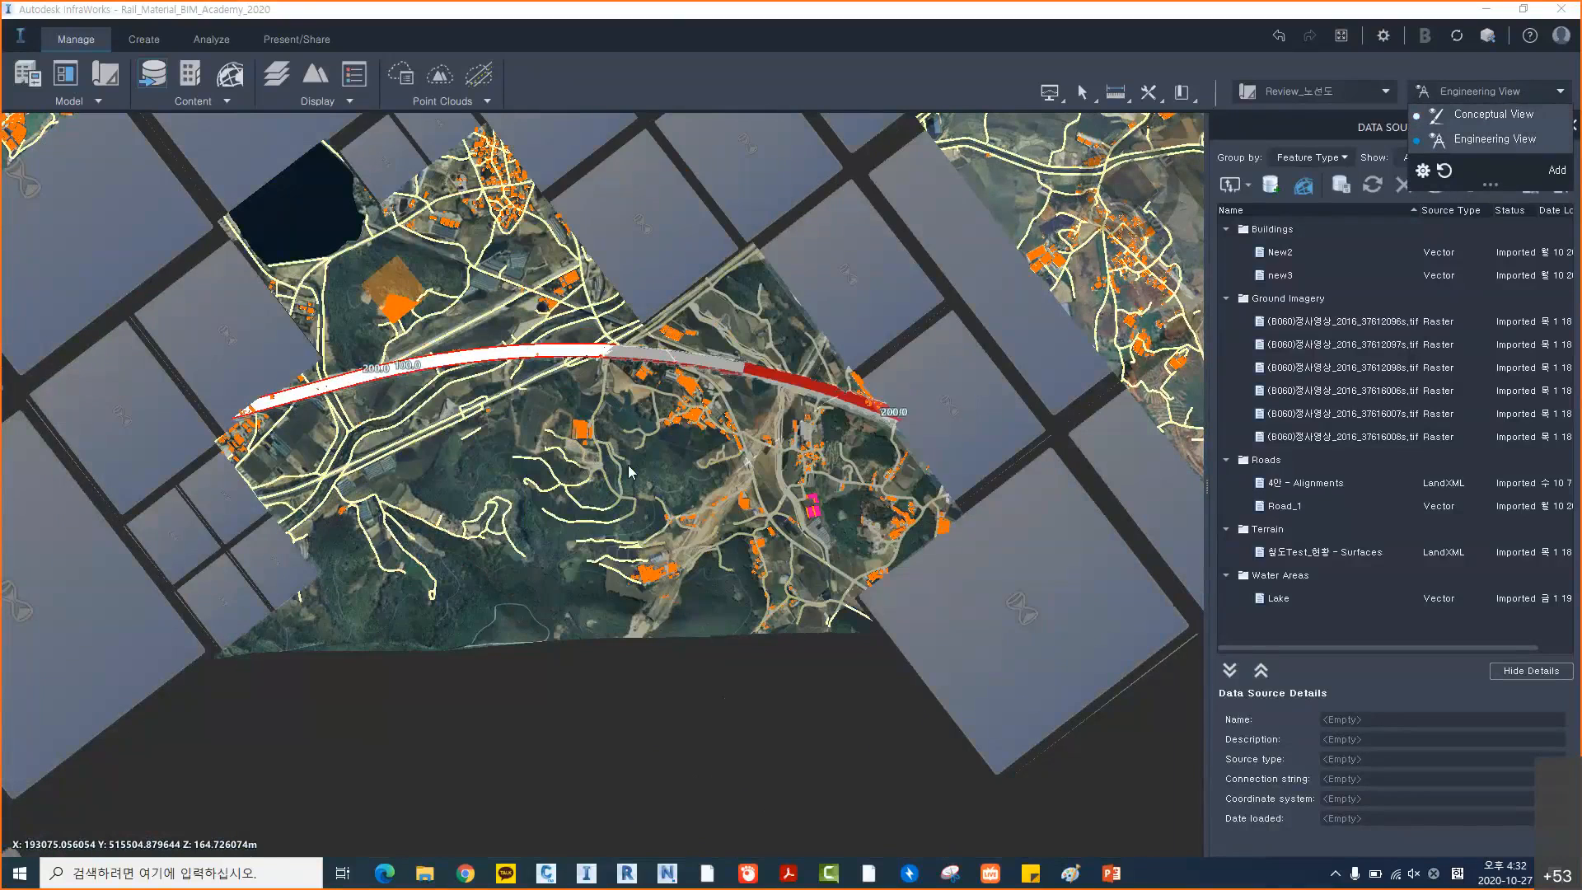
# Examine the rail route, existing roads, buildings and terrain contours of the model in Engineering View
pyautogui.scroll(3, 651, 470)
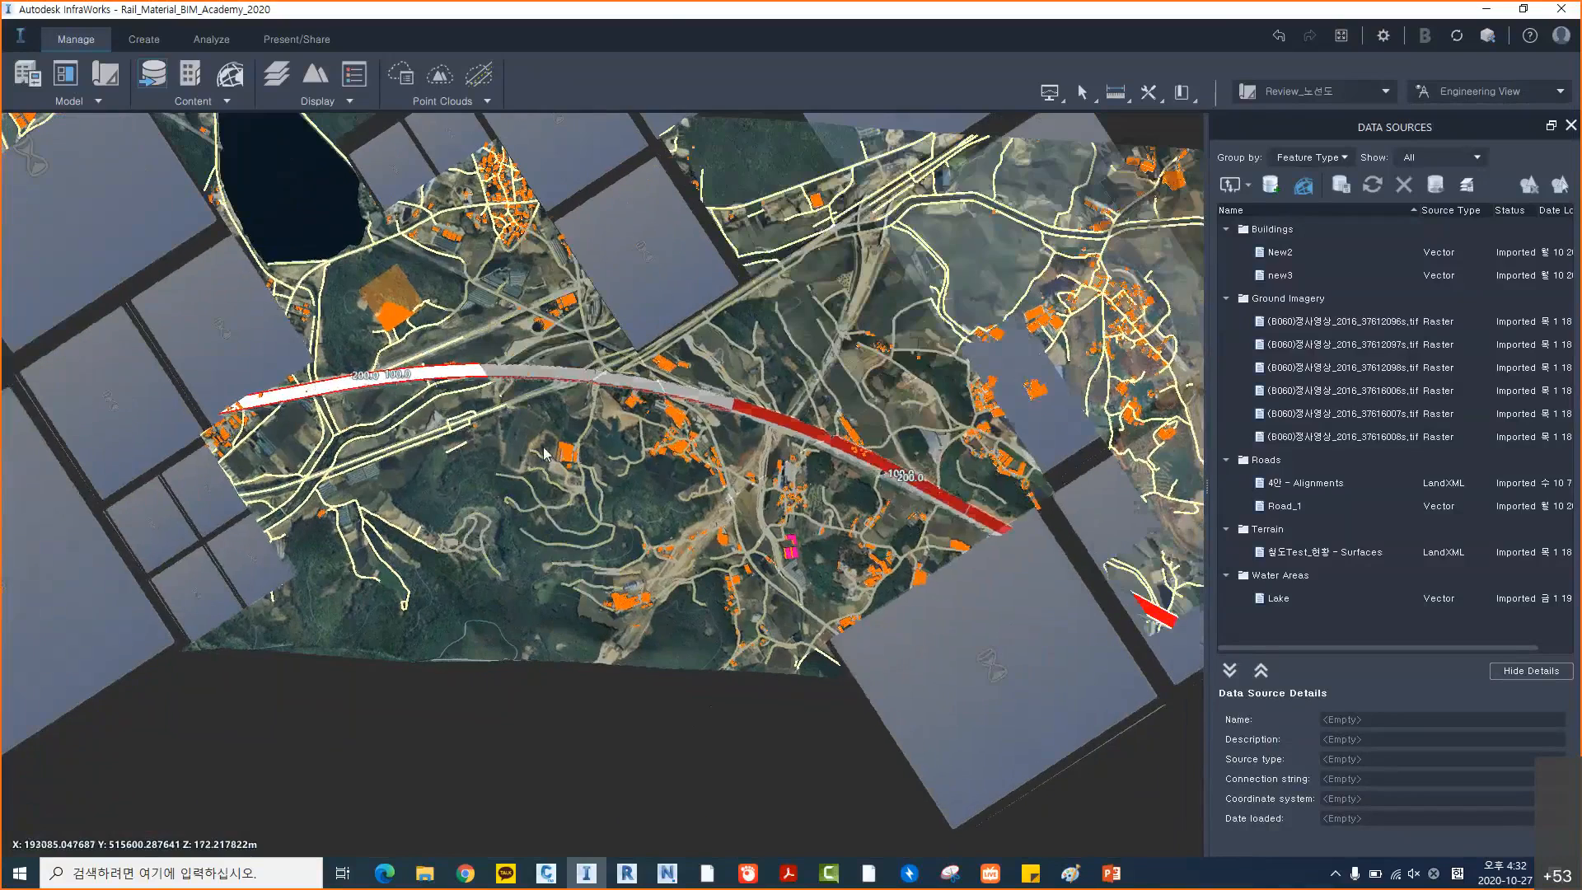
pyautogui.click(432, 378)
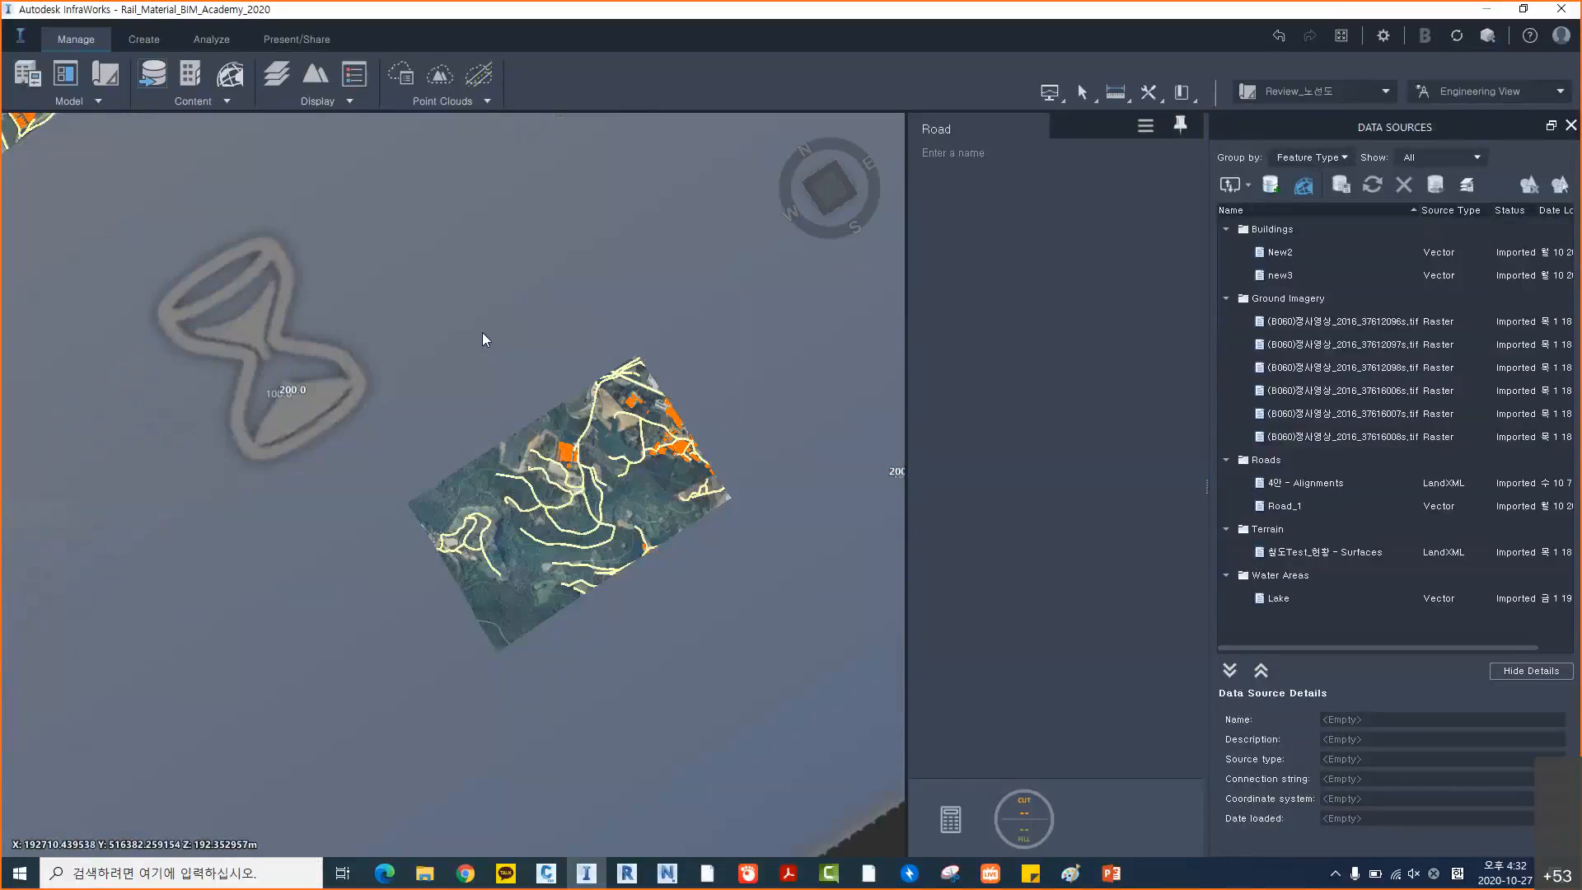
pyautogui.press('Escape')
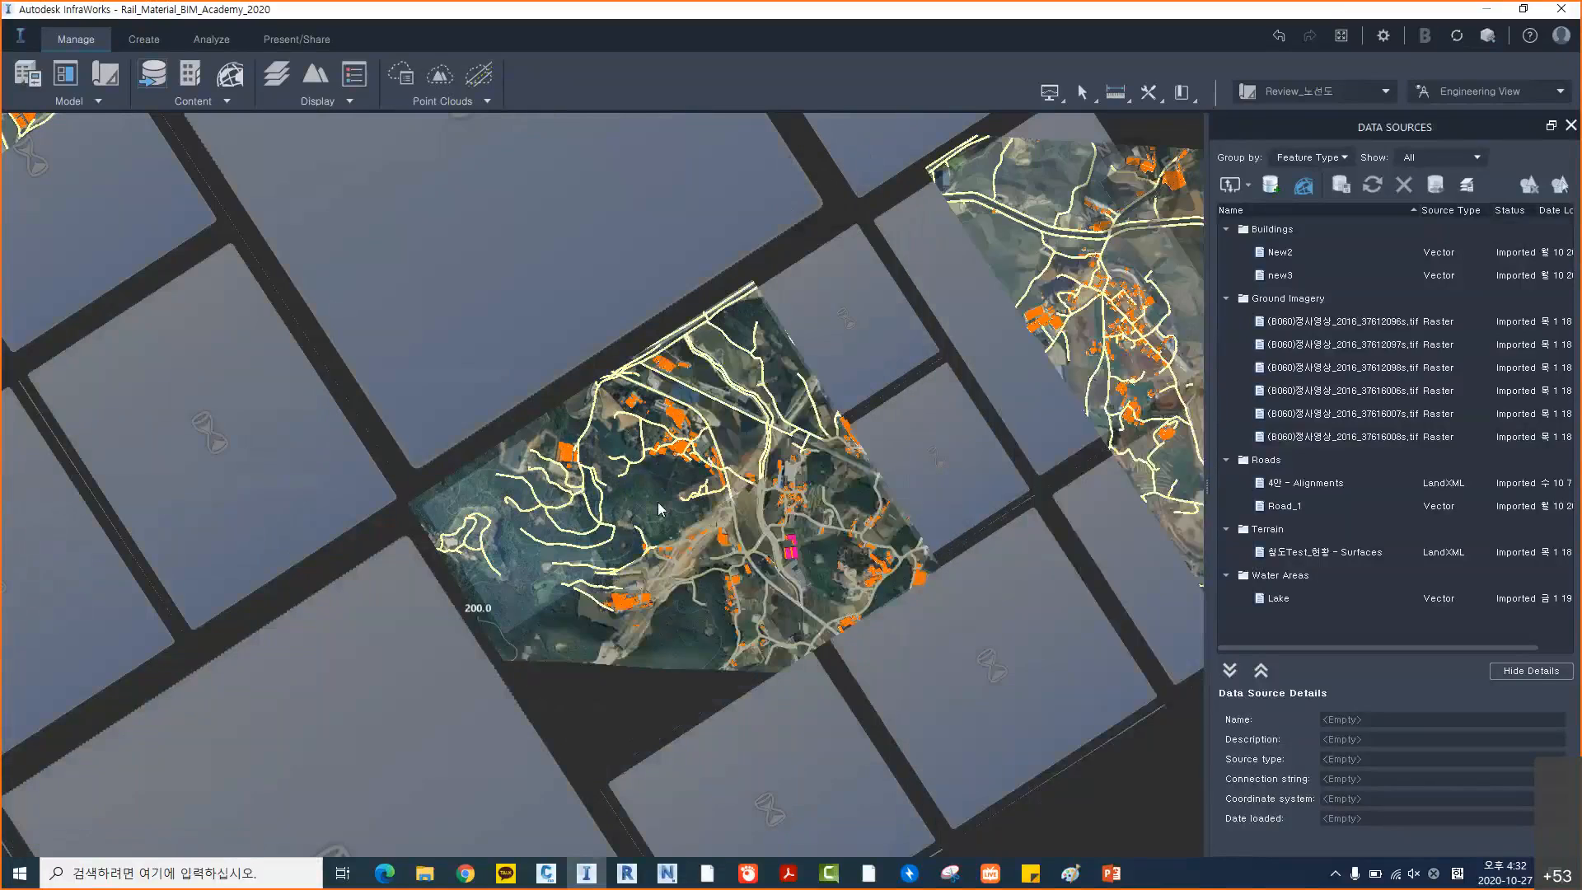
pyautogui.scroll(-2, 645, 493)
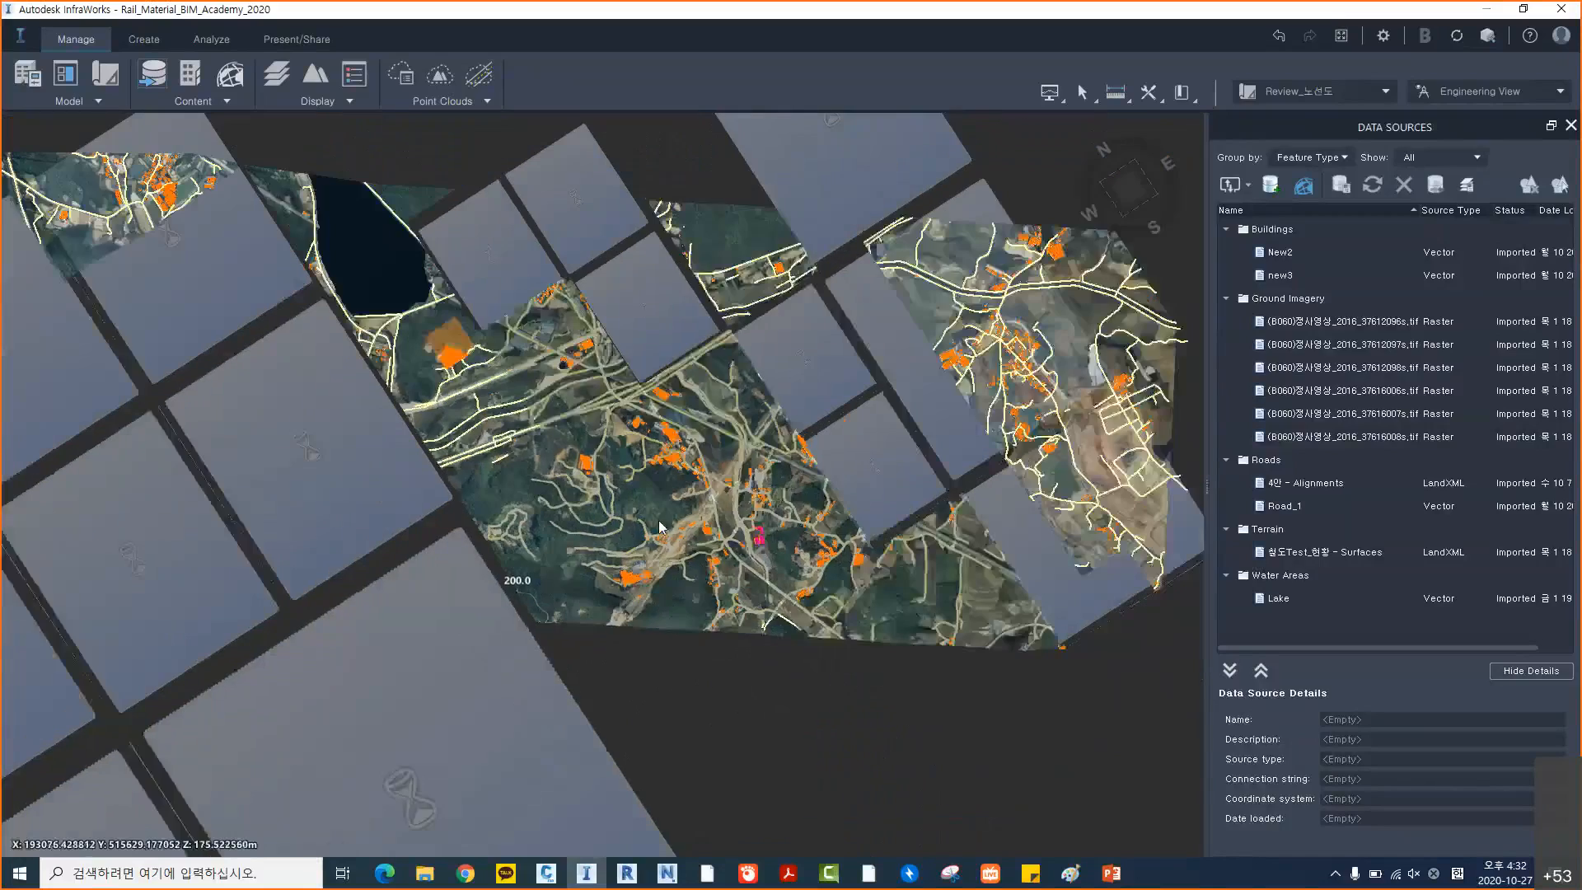
pyautogui.moveTo(659, 520); pyautogui.dragTo(654, 523)
pyautogui.moveTo(656, 530); pyautogui.dragTo(746, 544, button='middle')
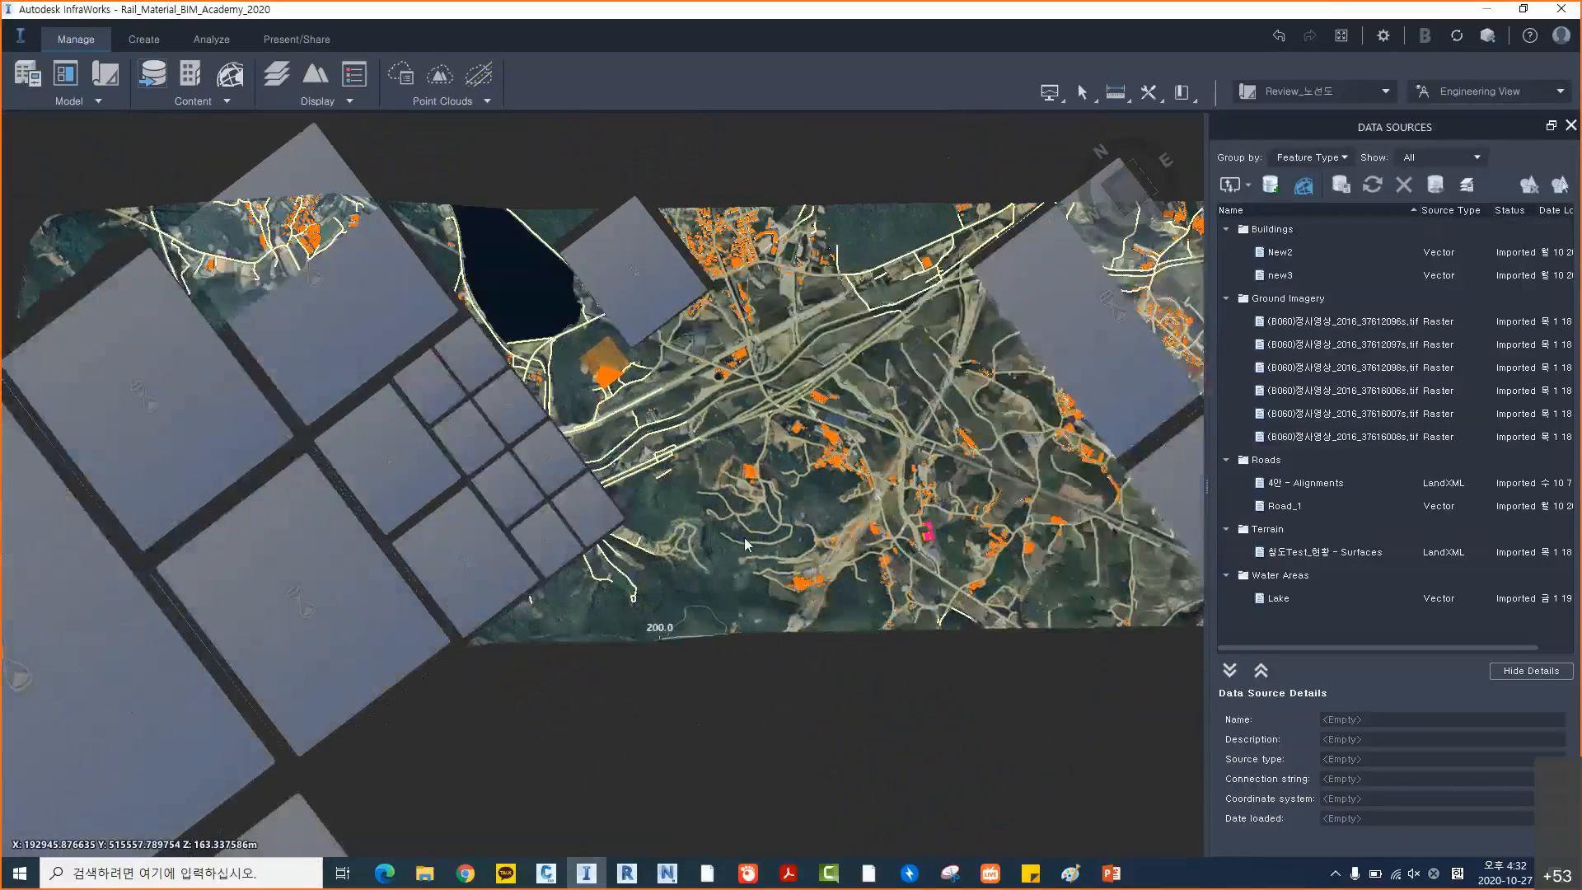
pyautogui.scroll(4, 744, 537)
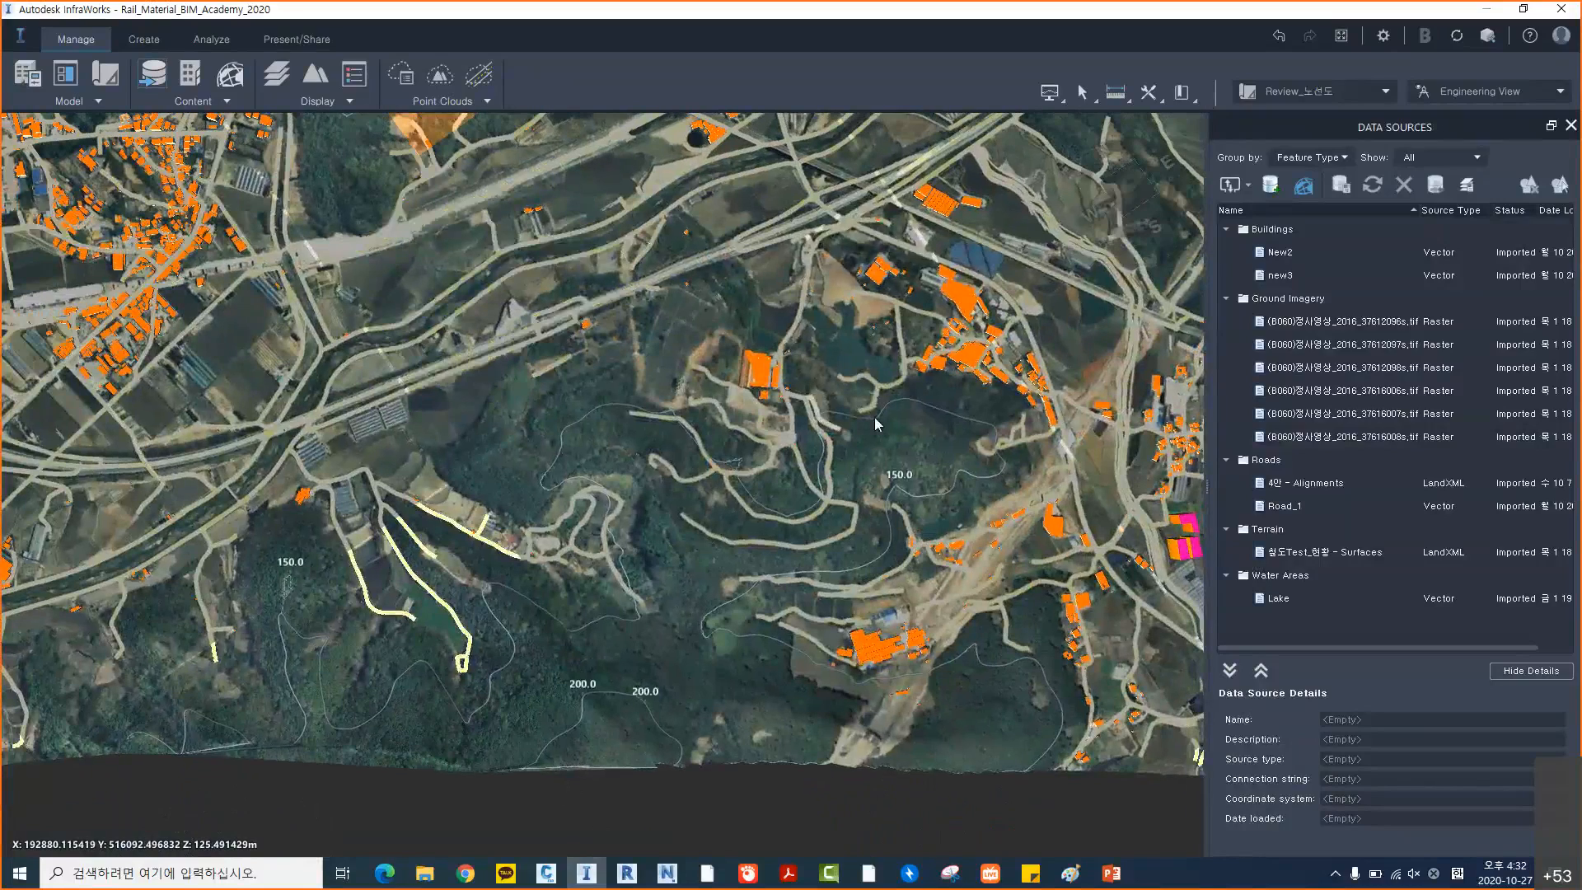
pyautogui.scroll(-1, 875, 421)
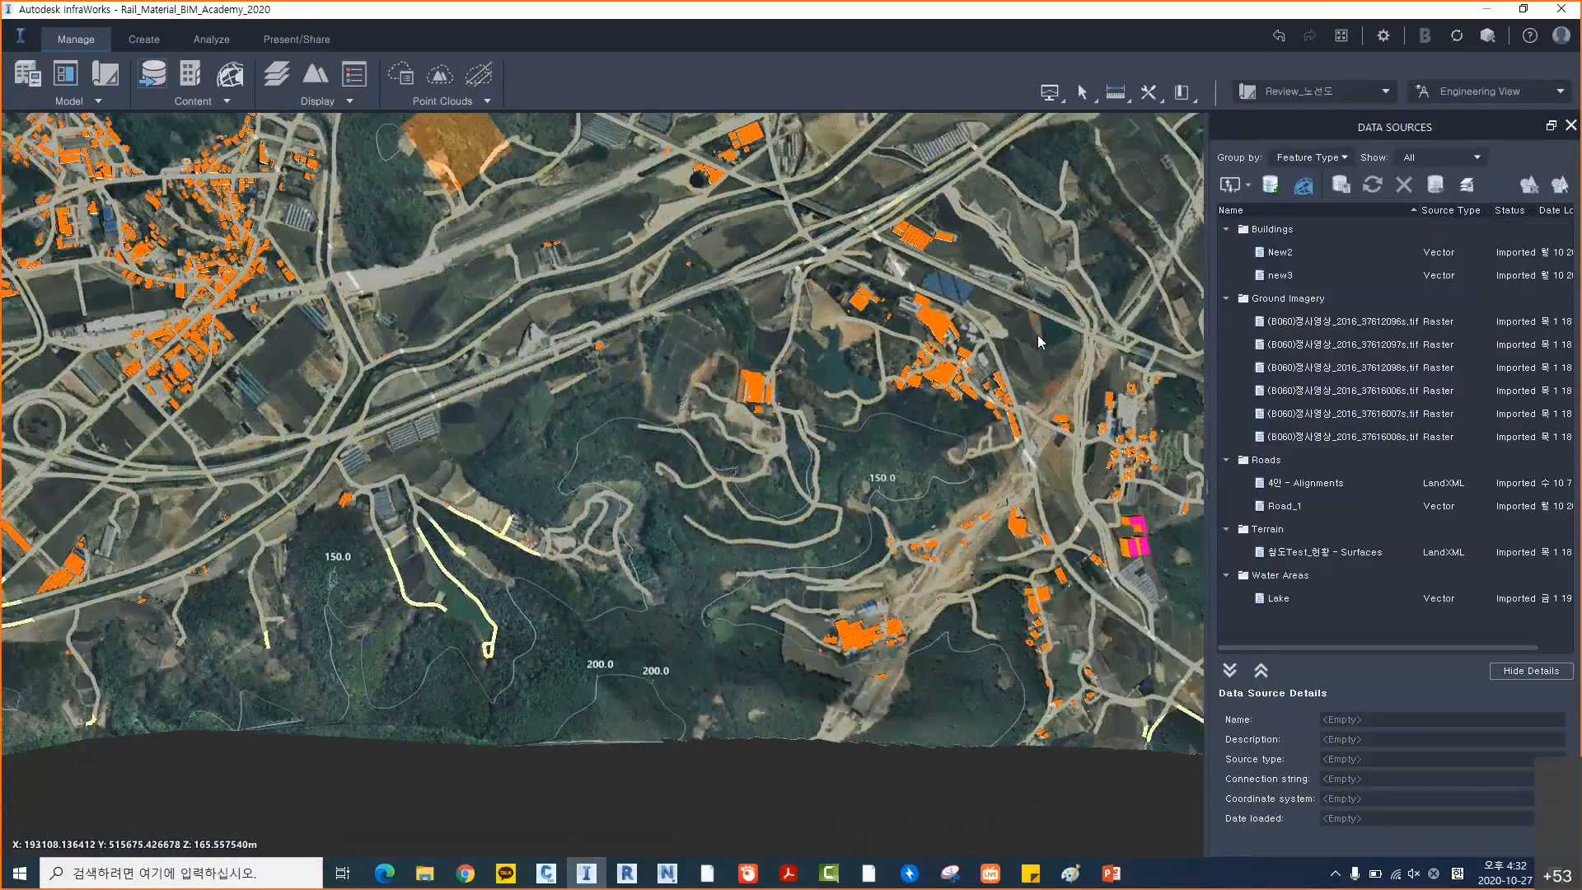
# Switch the display to Conceptual View and open the configuration of the new3 buildings data source
pyautogui.click(1473, 91)
pyautogui.click(1491, 114)
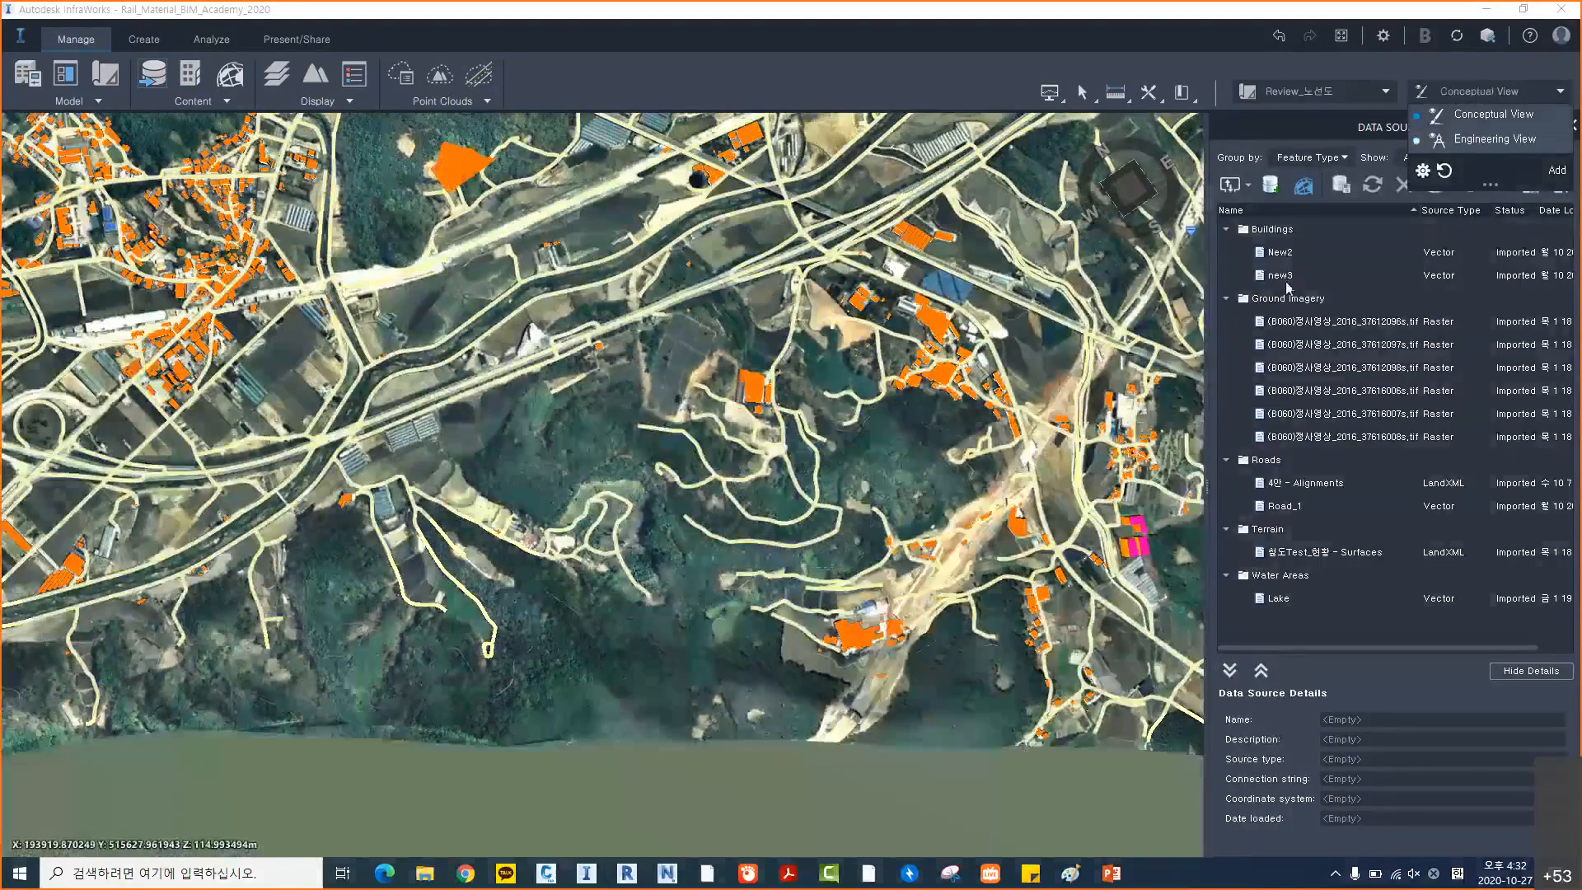
pyautogui.click(1284, 256)
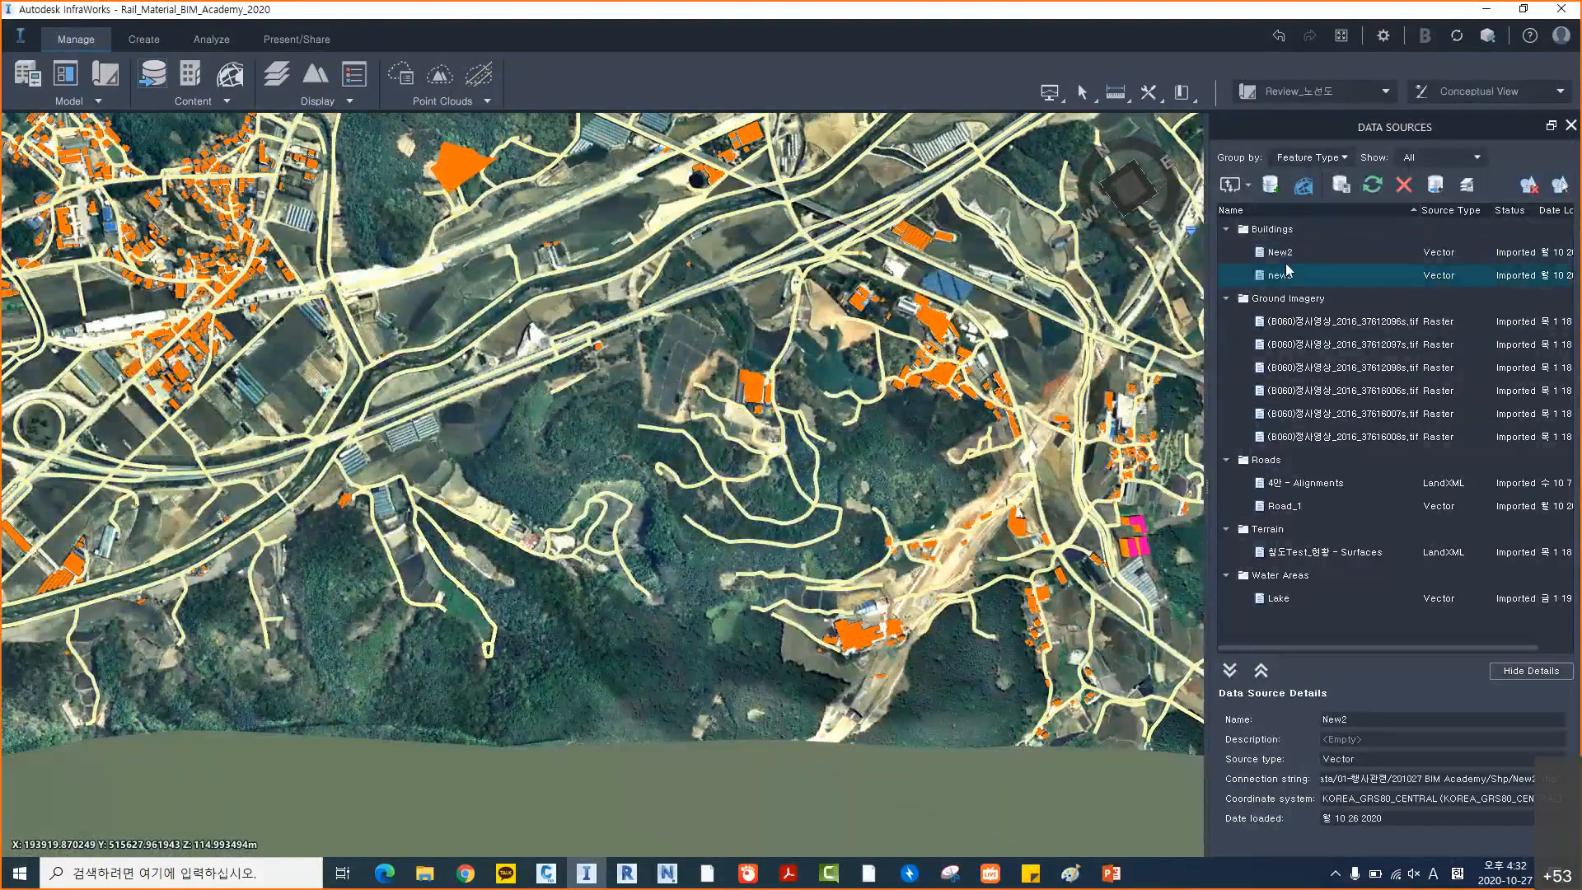
pyautogui.rightClick(1282, 275)
pyautogui.press('Escape')
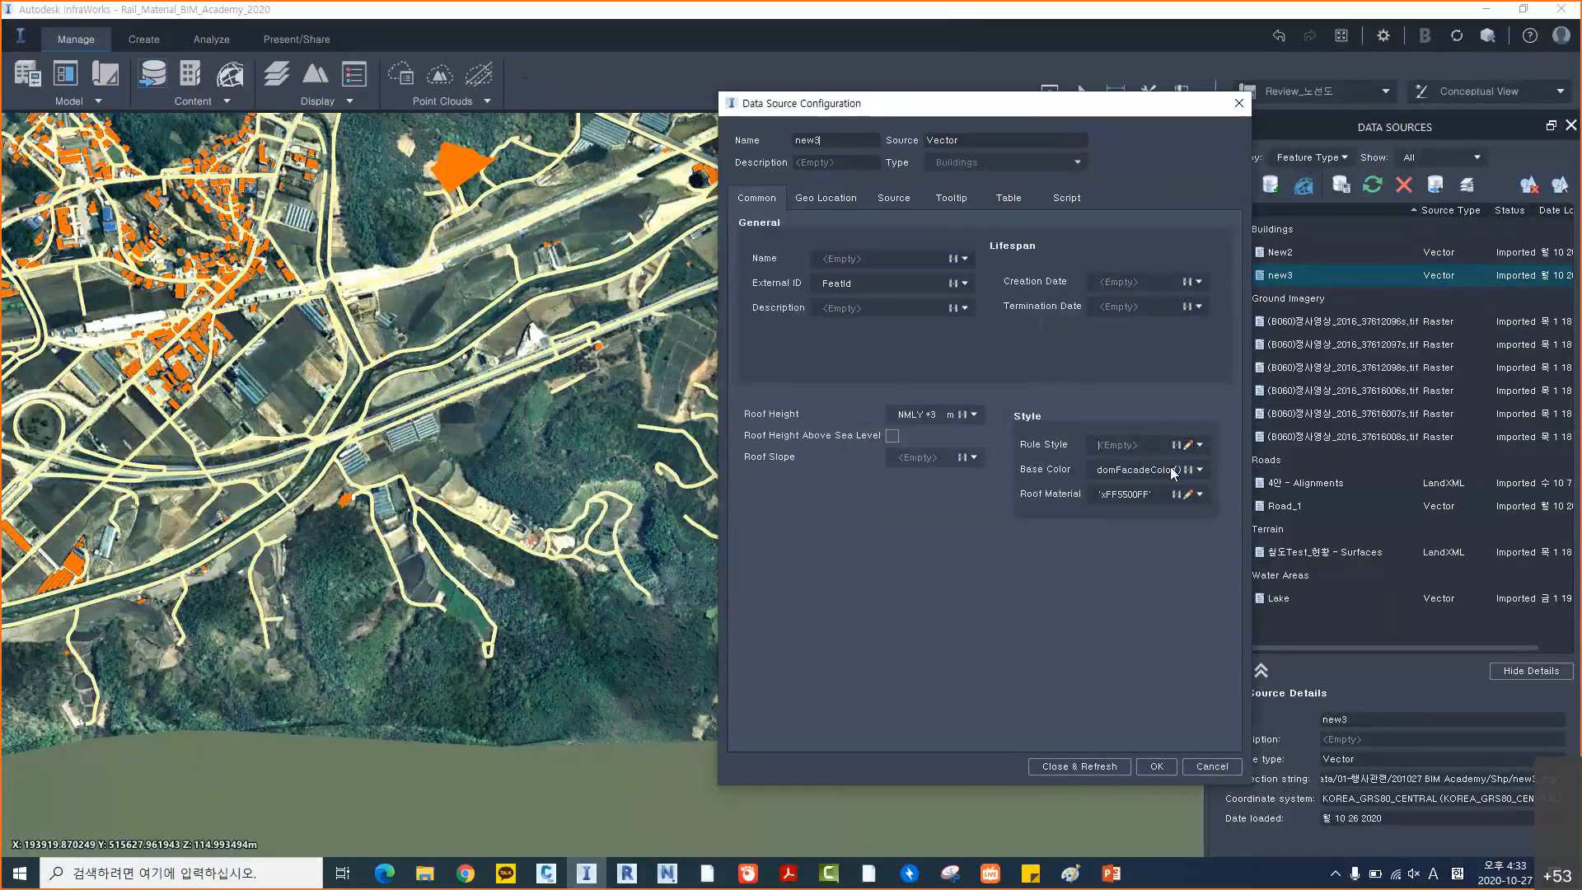
# Check the style and colour choices available for the new3 buildings' style settings, and cancel the selection
pyautogui.click(1173, 471)
pyautogui.click(743, 486)
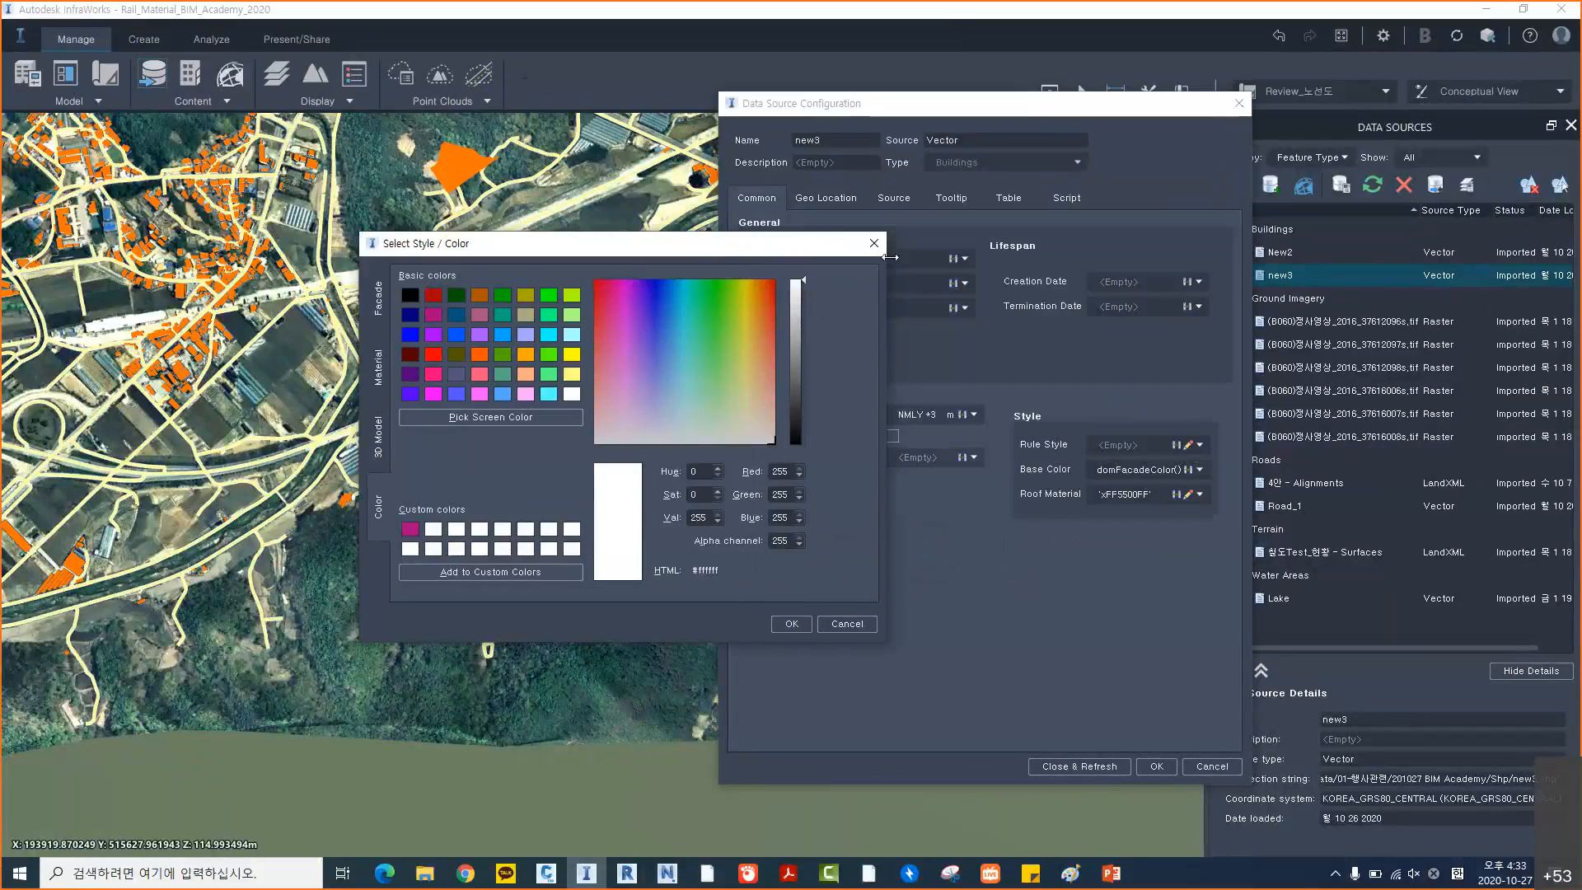
pyautogui.click(873, 243)
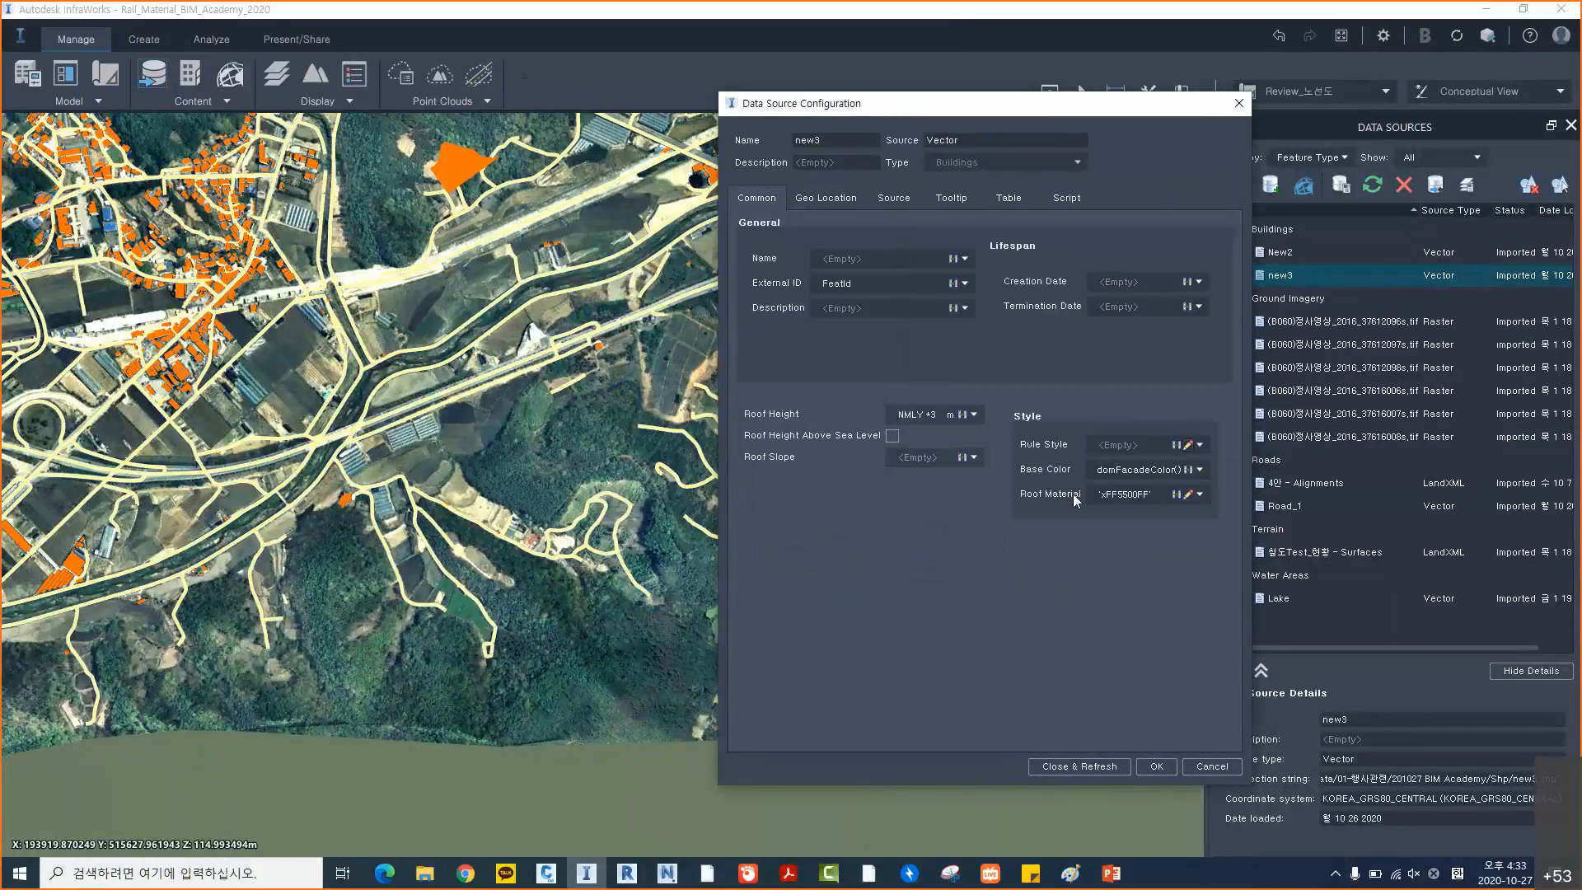
pyautogui.click(1188, 494)
pyautogui.moveTo(970, 248); pyautogui.dragTo(715, 244)
pyautogui.click(485, 502)
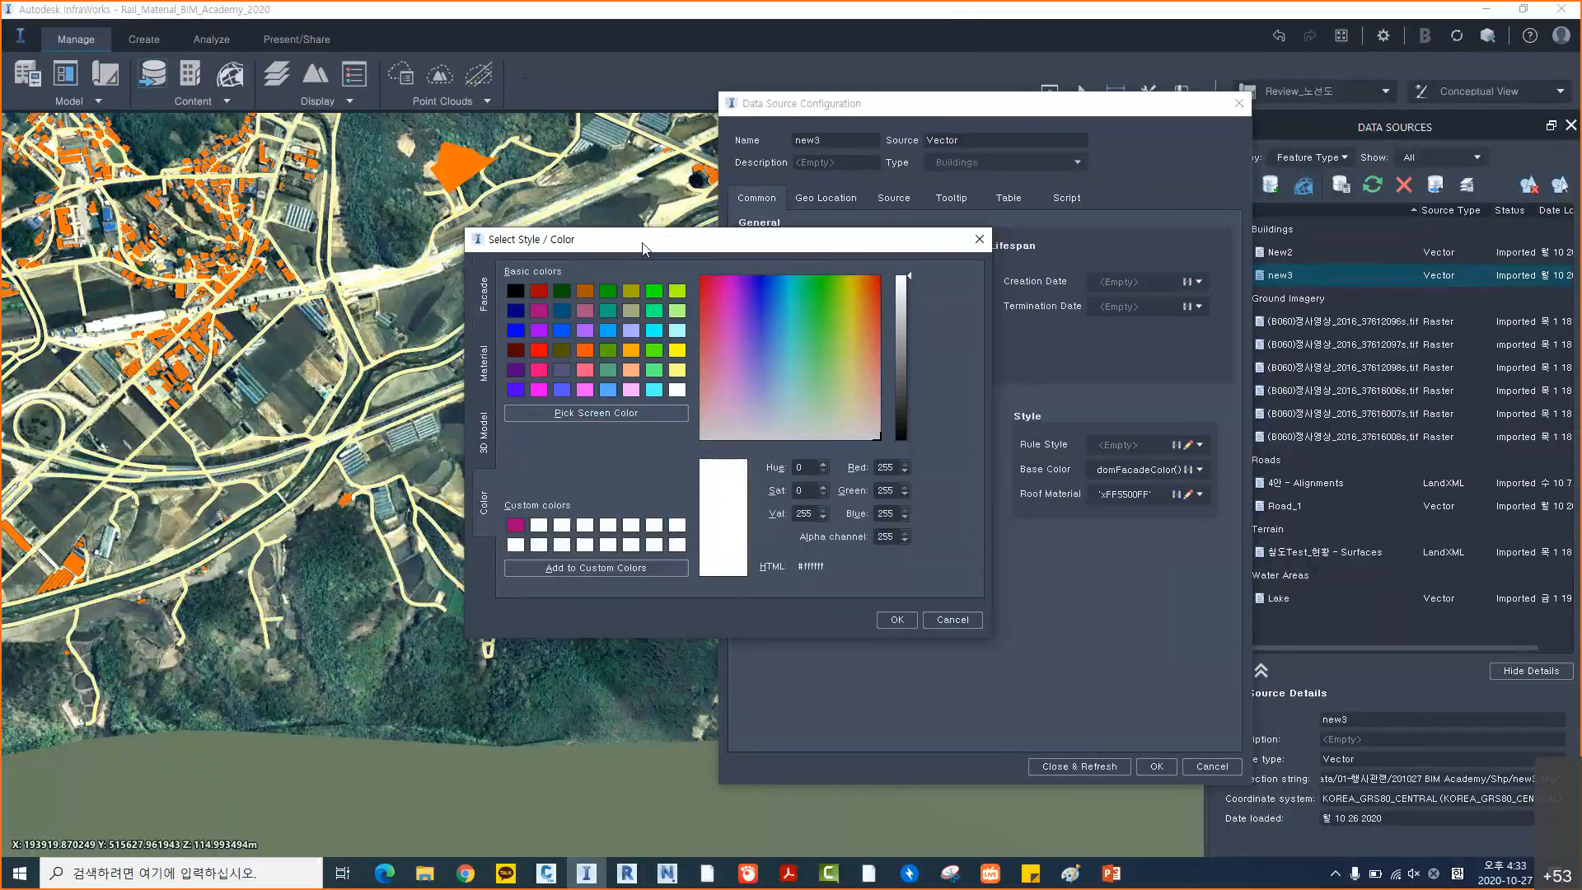
pyautogui.moveTo(641, 244); pyautogui.dragTo(649, 304)
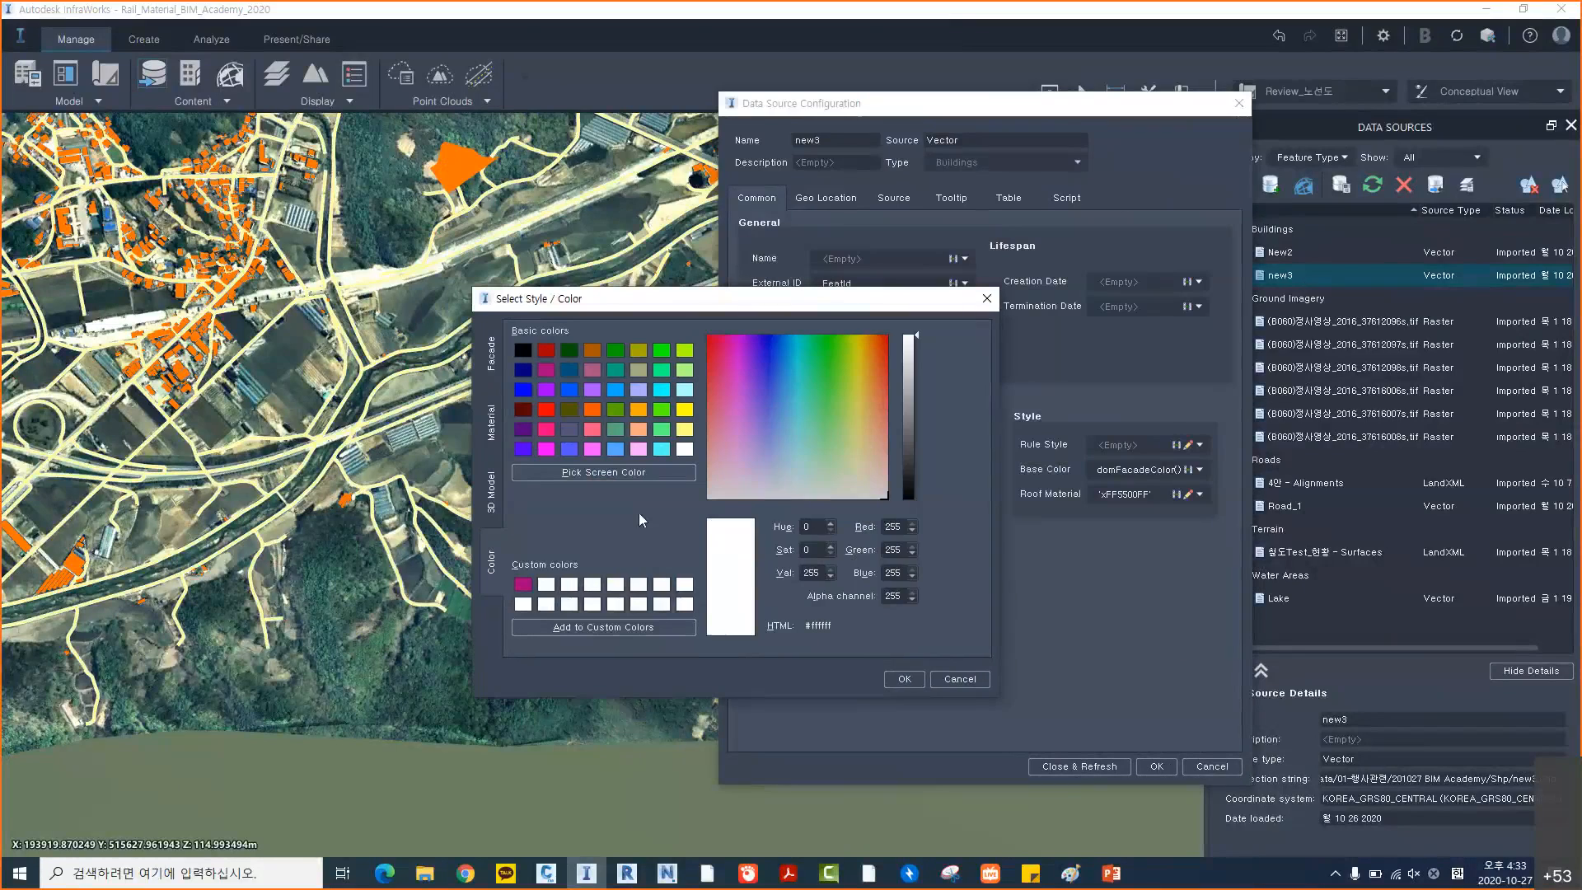
pyautogui.click(956, 678)
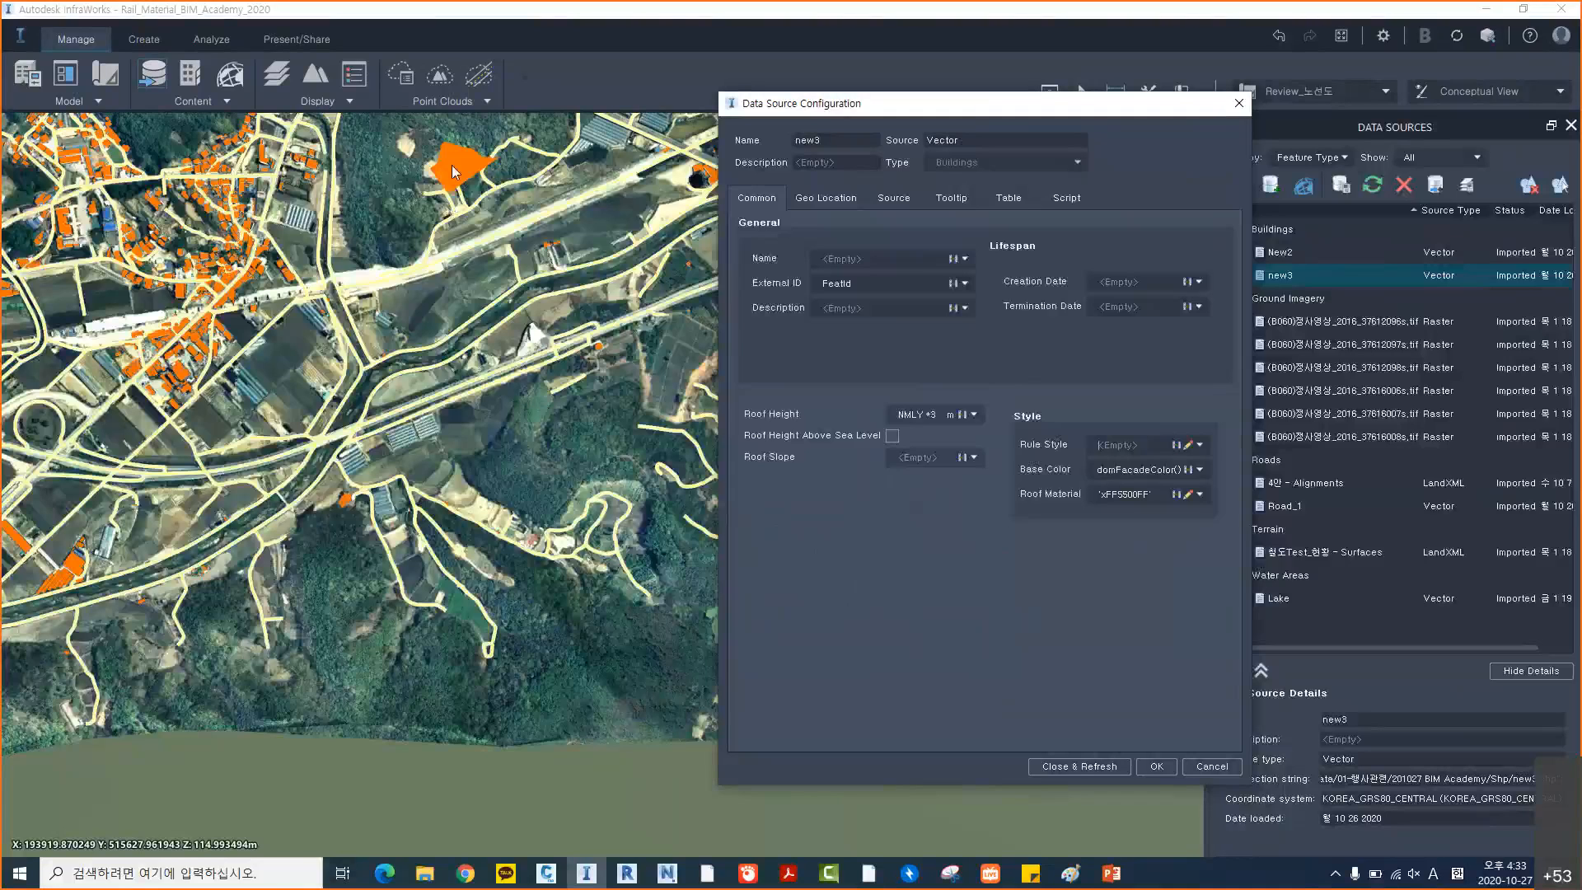
# Check the colour assigned to the new3 buildings' roof material, and cancel the data source configuration
pyautogui.click(1188, 494)
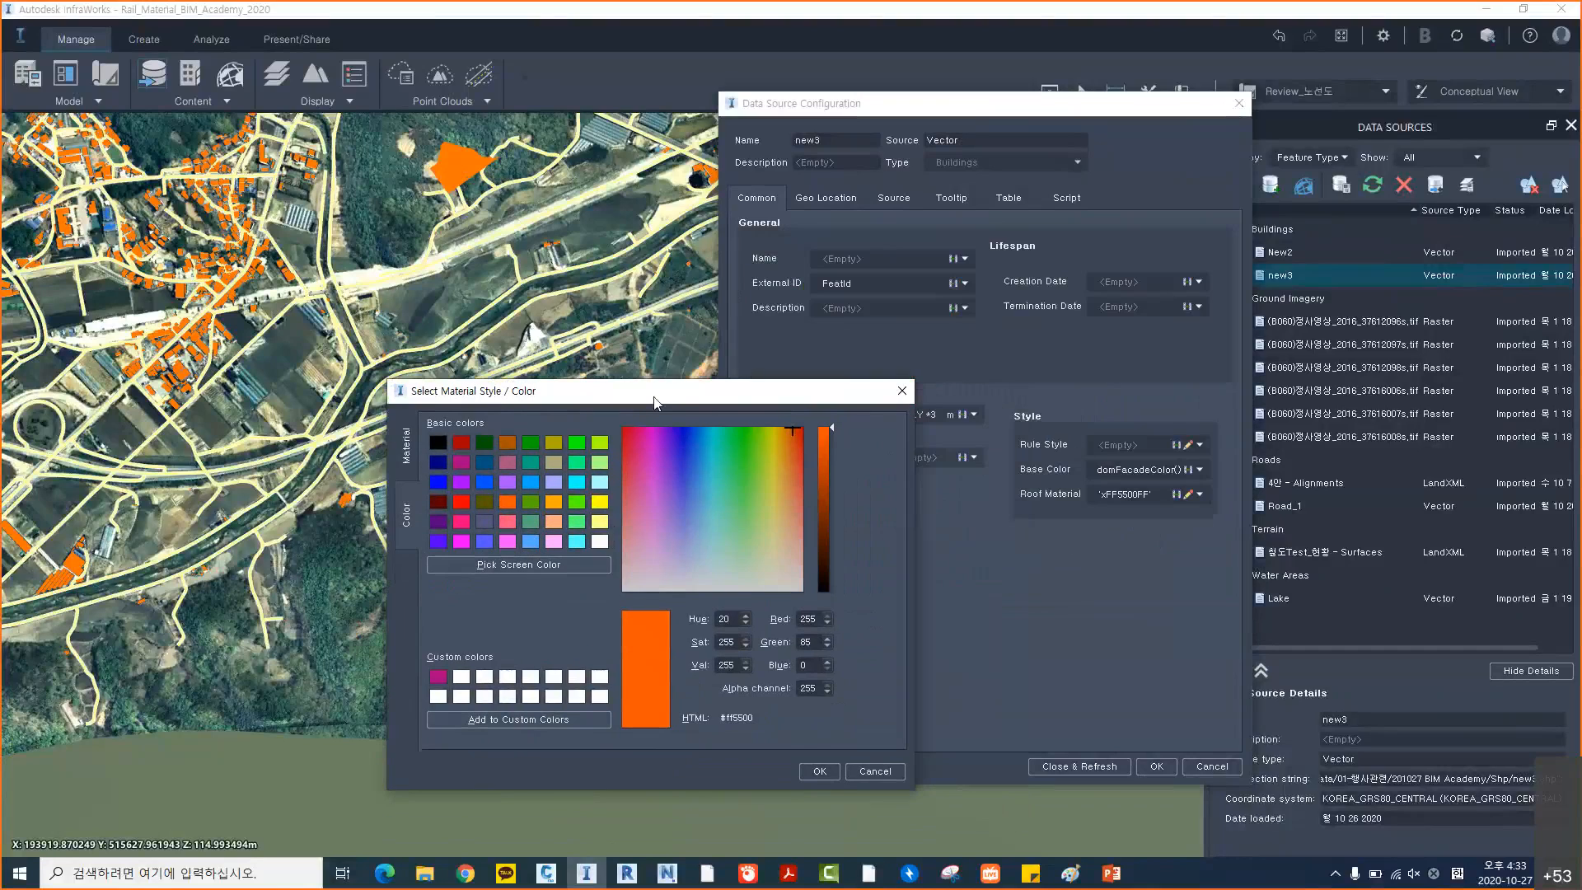
pyautogui.click(888, 737)
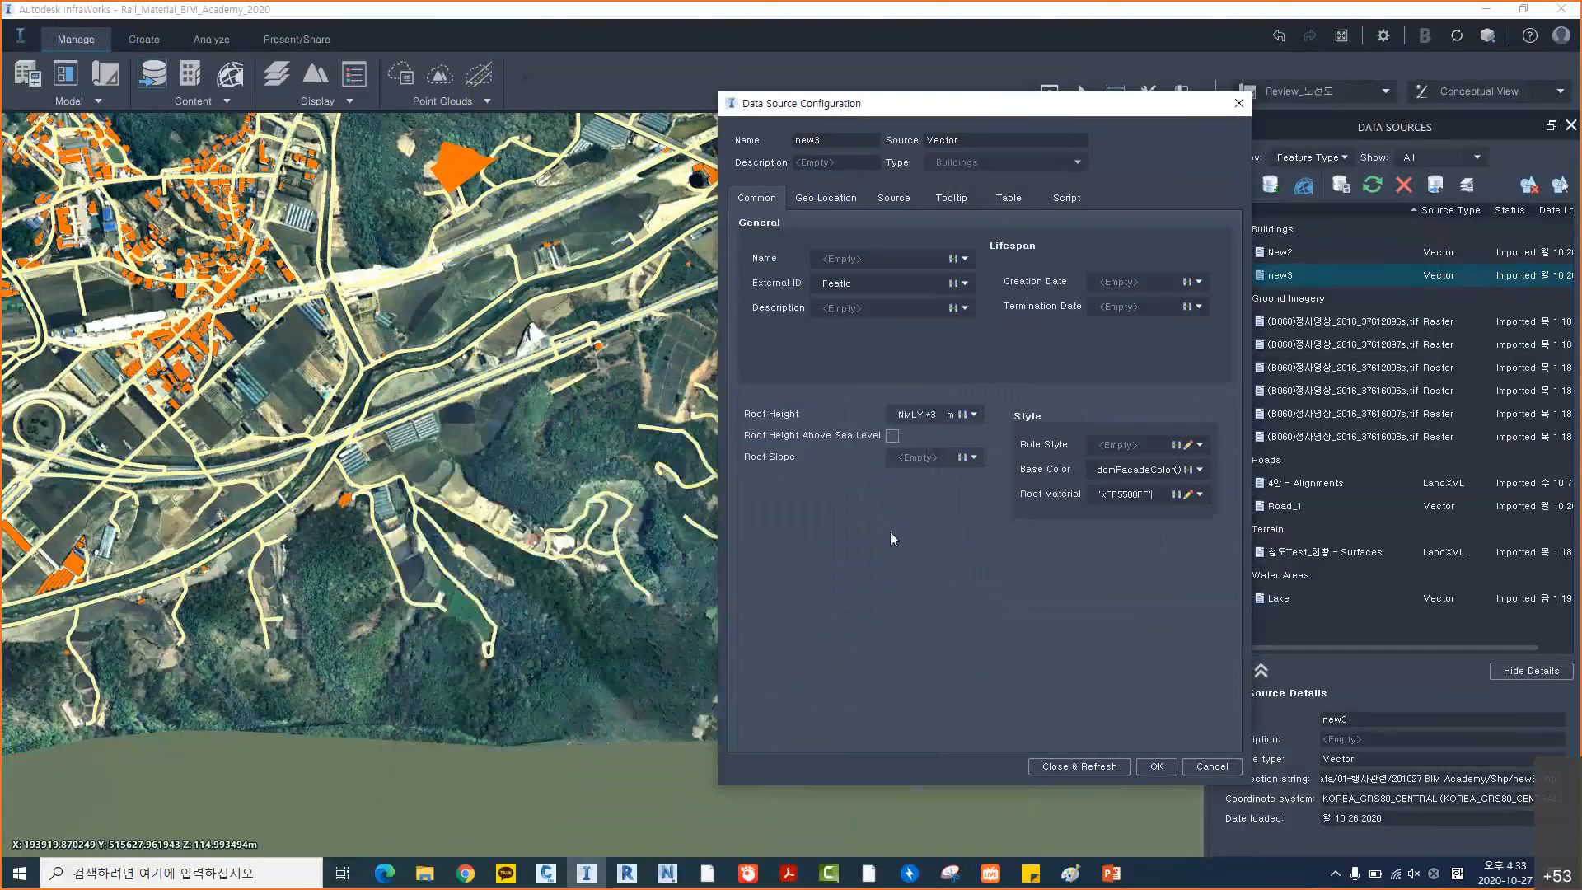
pyautogui.click(1196, 767)
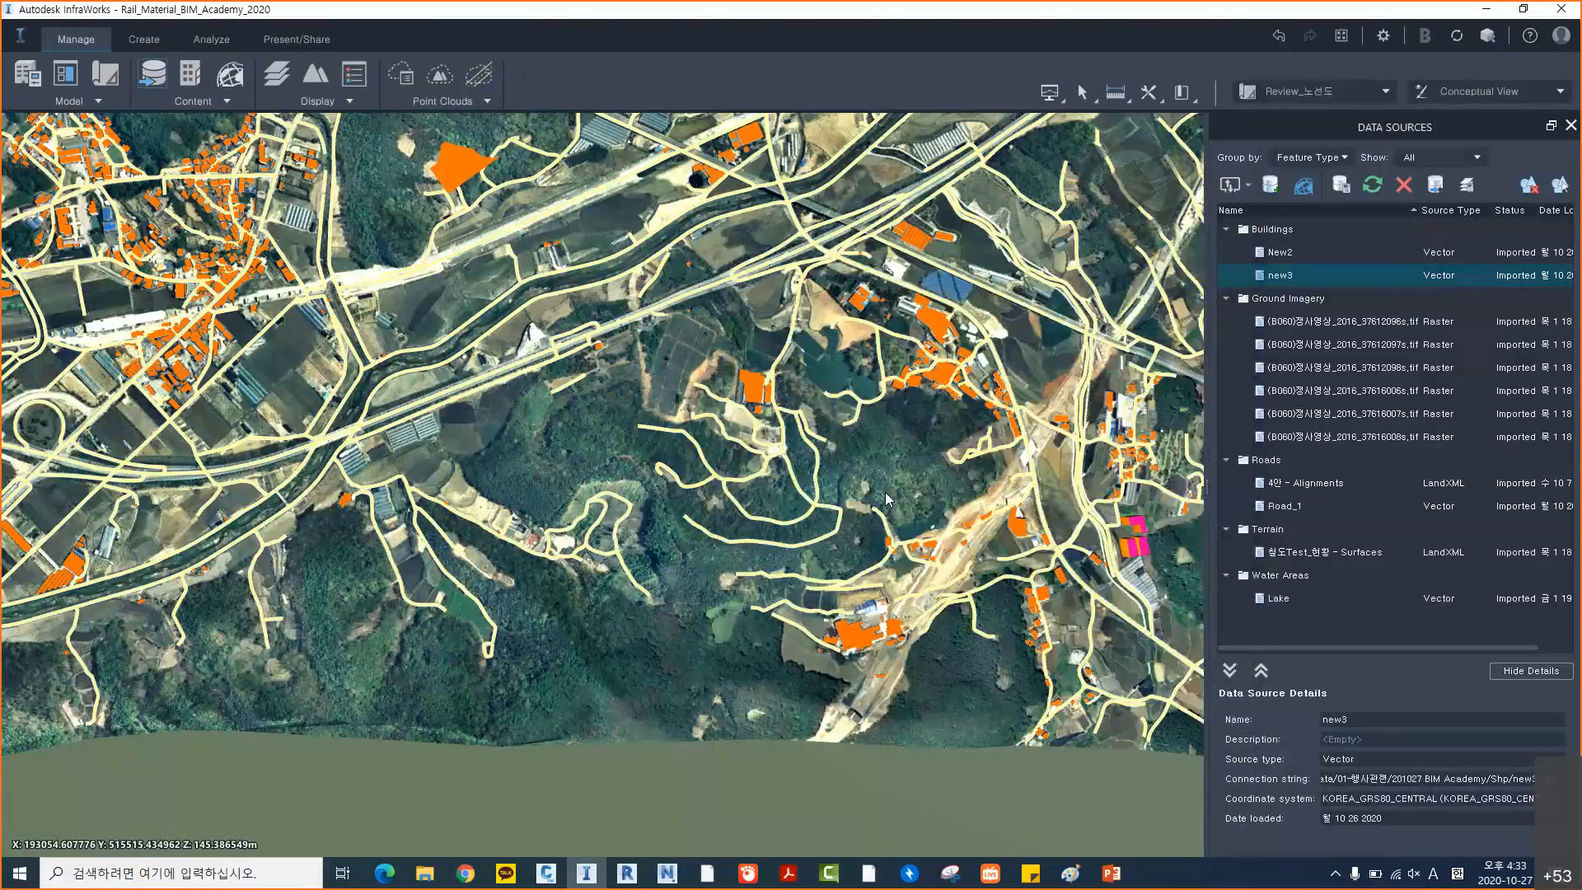
# Close the data sources list and review the full extent of the rail route model
pyautogui.scroll(-3, 885, 499)
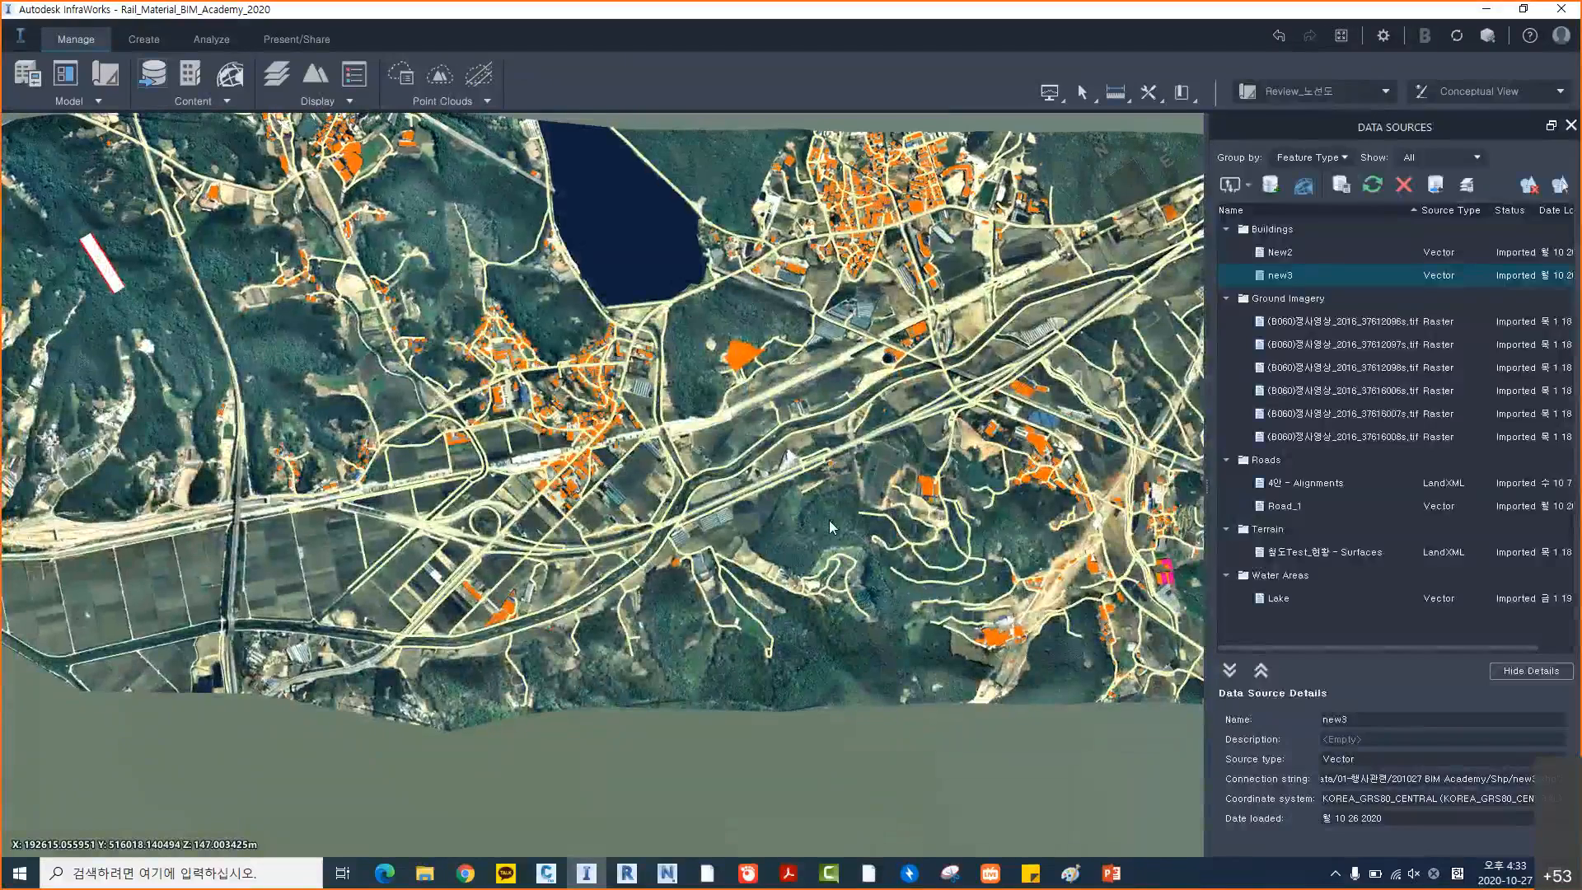
pyautogui.scroll(-1, 829, 527)
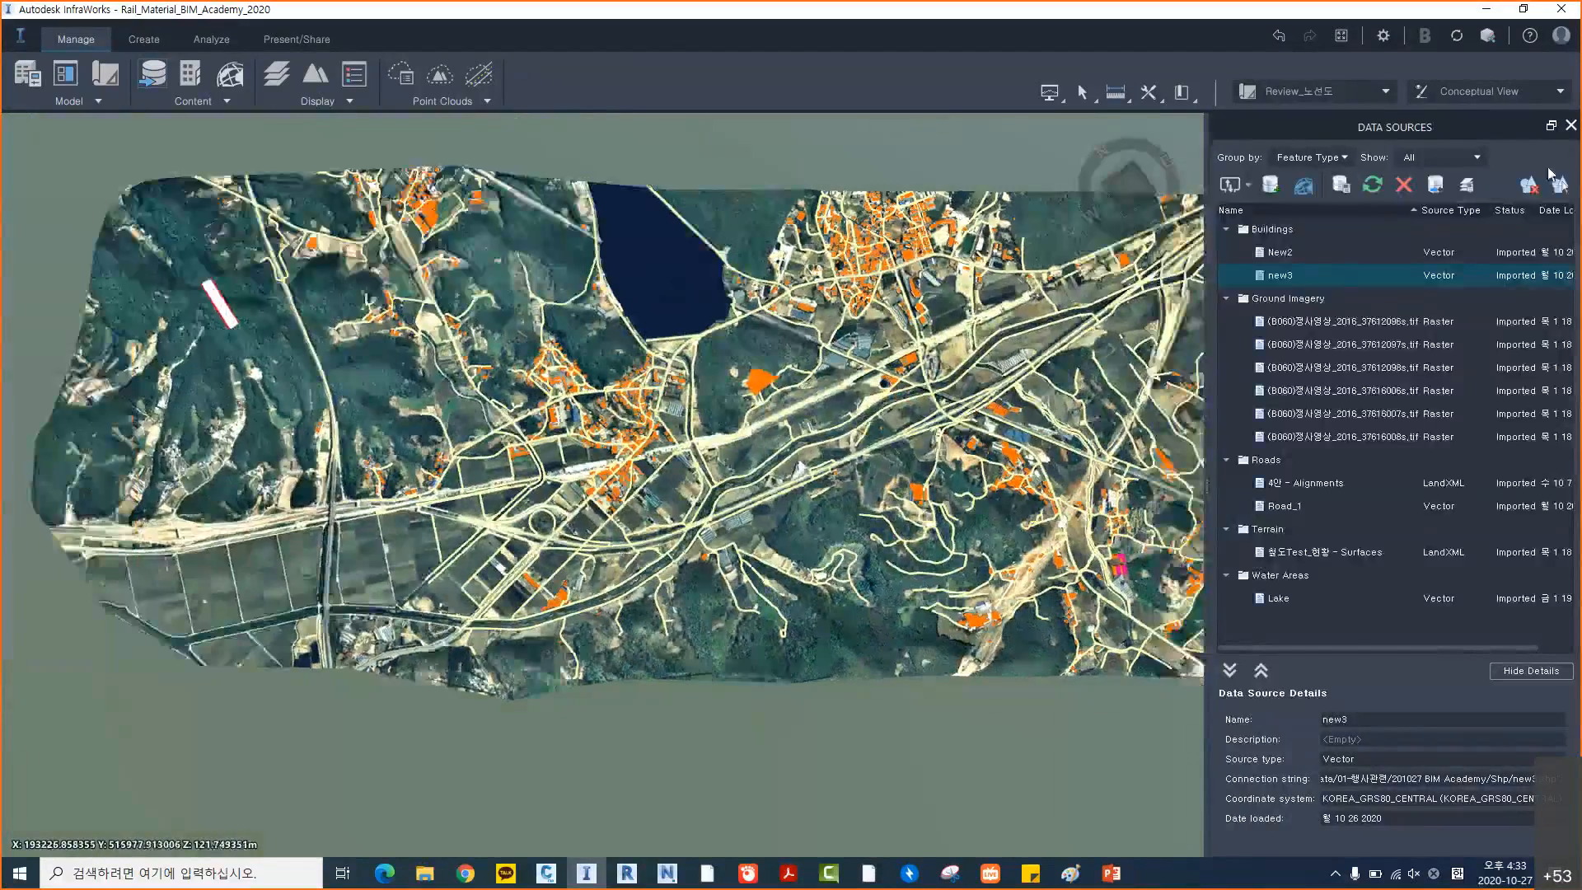
pyautogui.click(1570, 126)
pyautogui.scroll(-2, 1019, 491)
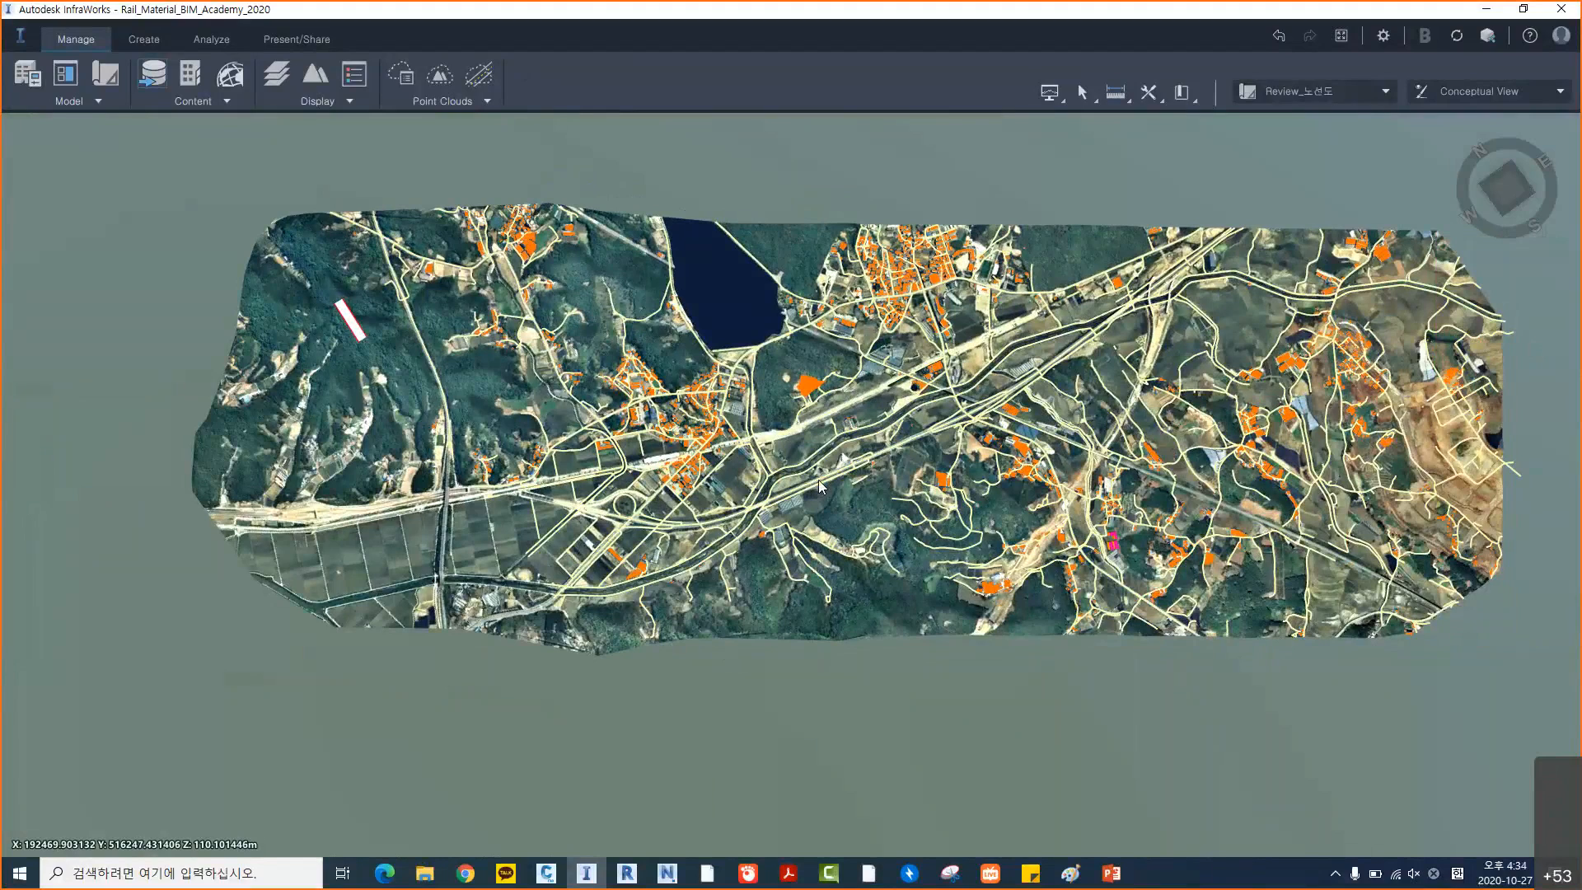
pyautogui.moveTo(909, 499); pyautogui.dragTo(915, 520, button='middle')
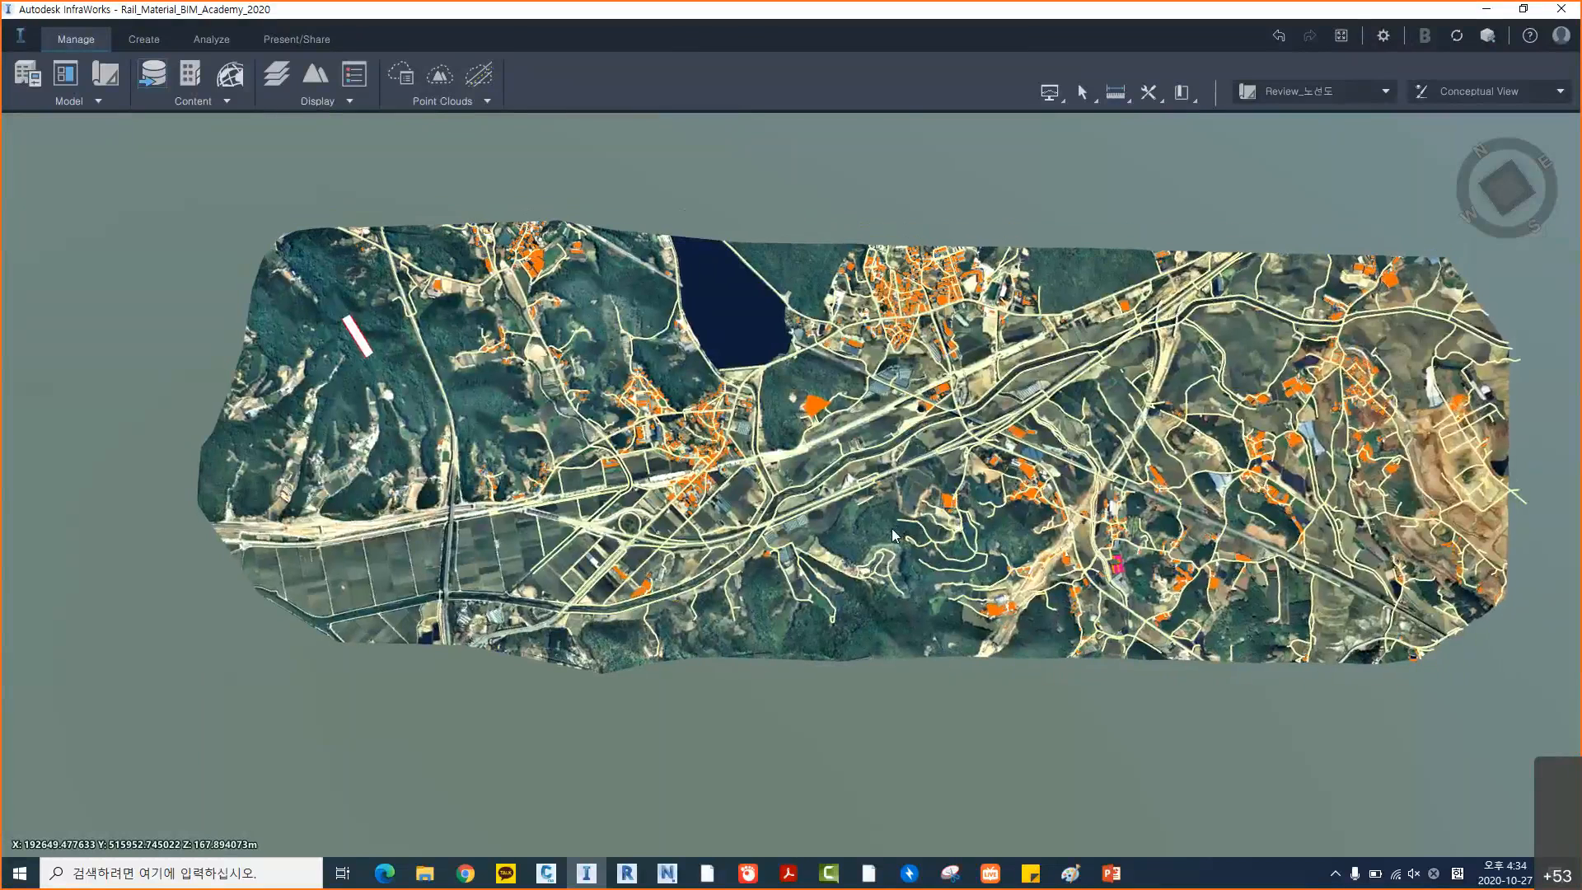
pyautogui.moveTo(882, 513); pyautogui.dragTo(851, 512, button='middle')
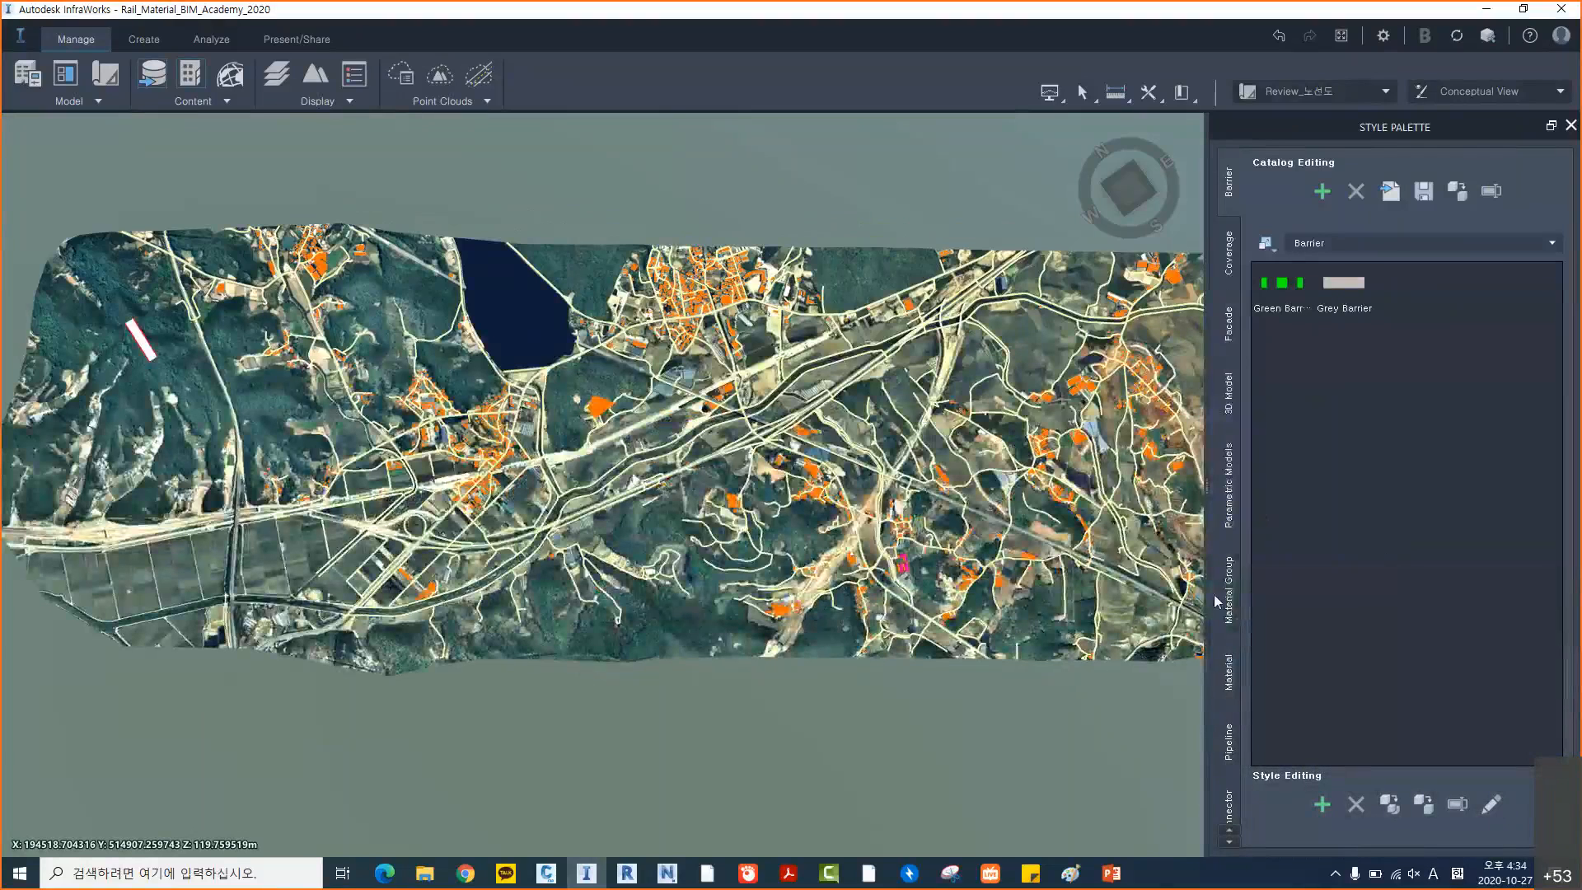
# Browse the style palette catalogs from Material Group through to Component
pyautogui.click(1232, 600)
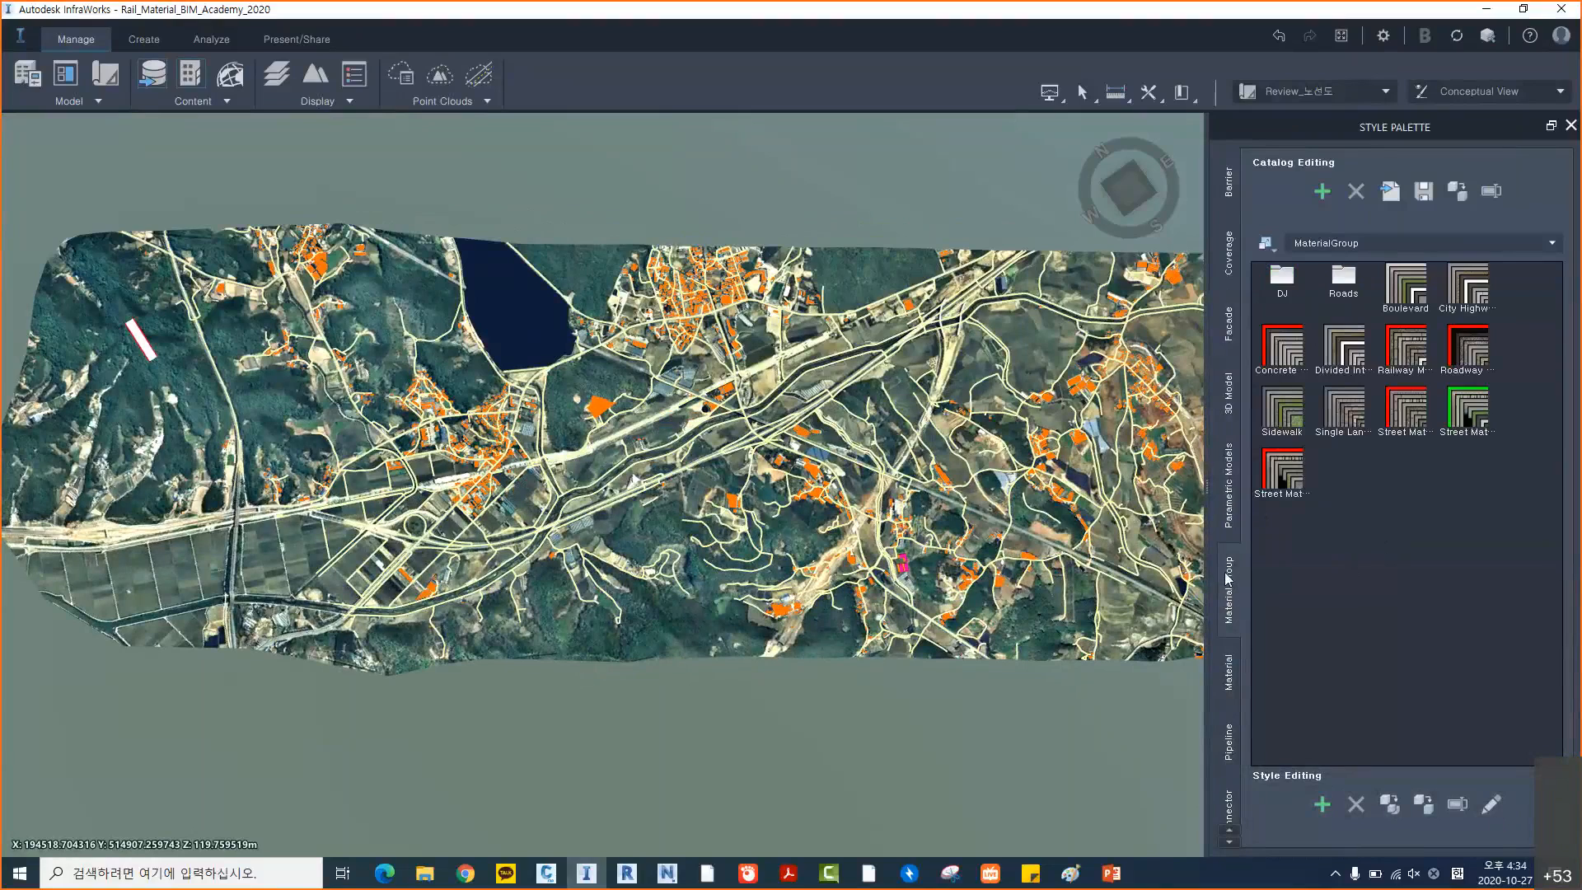
pyautogui.scroll(-3, 1229, 599)
pyautogui.scroll(-4, 1232, 608)
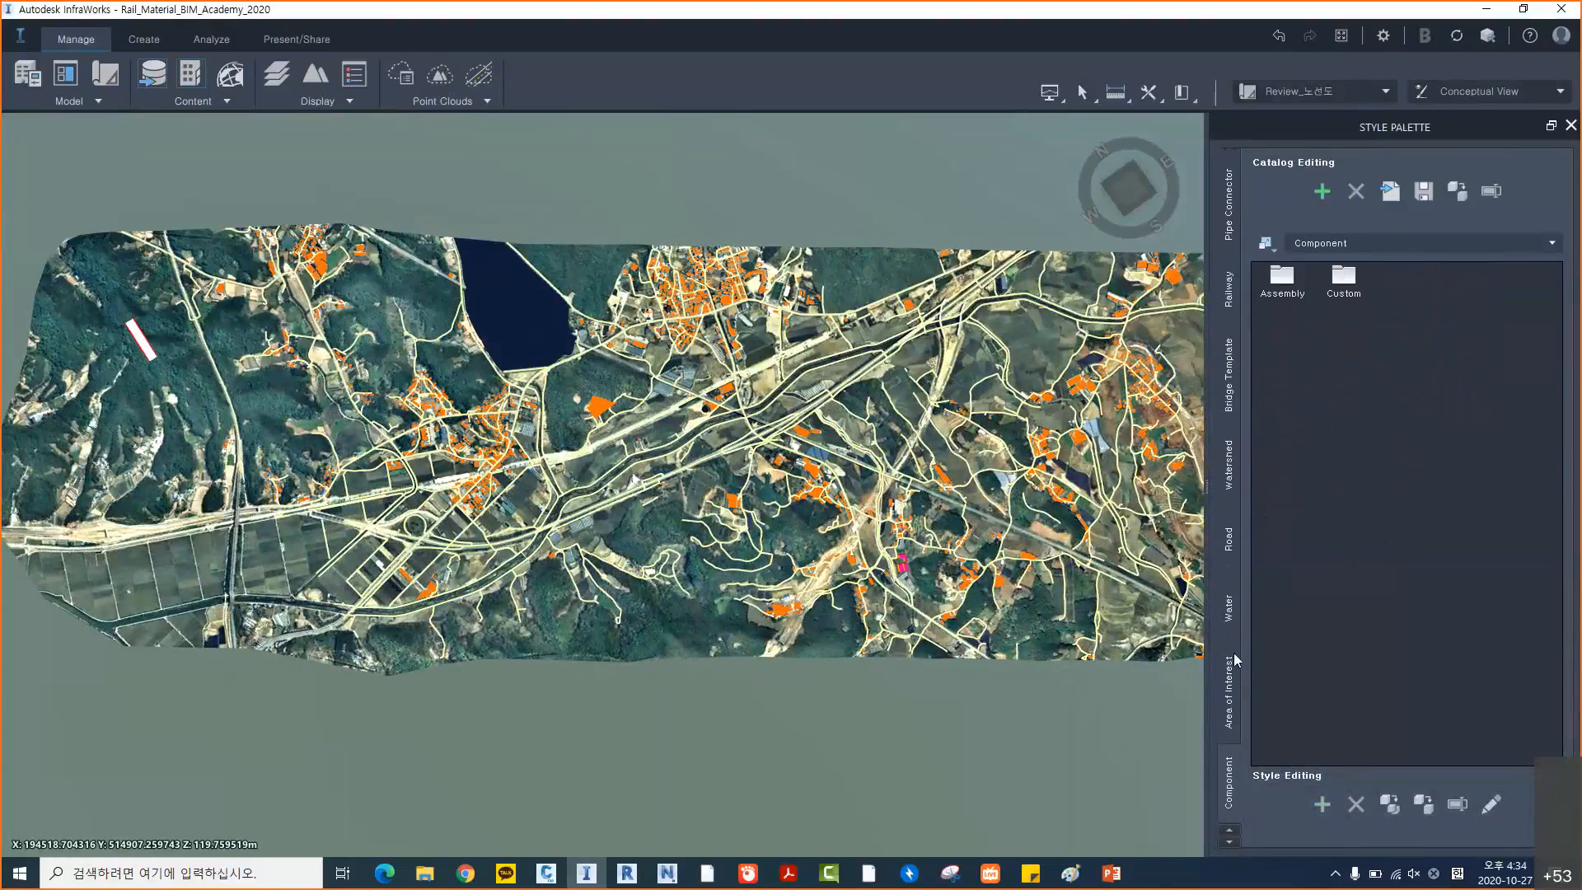
# Open the configuration of the road style Street/Boulevard with Fall Hardwood, examine its preview and track settings, and close it
pyautogui.click(1343, 358)
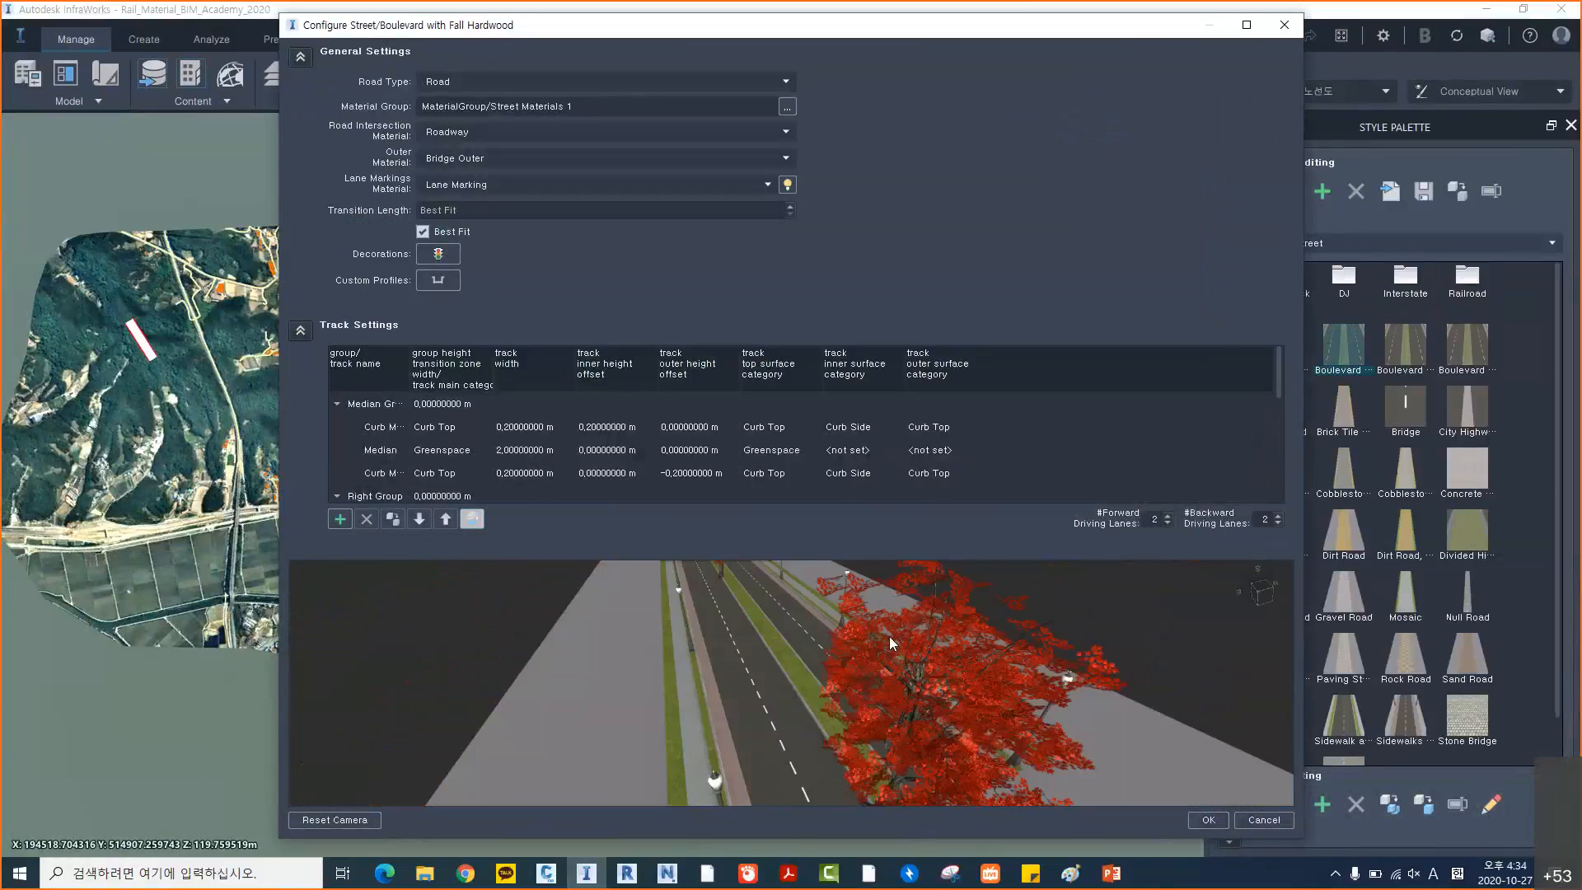
pyautogui.moveTo(889, 637); pyautogui.dragTo(810, 645)
pyautogui.moveTo(822, 644); pyautogui.dragTo(994, 705)
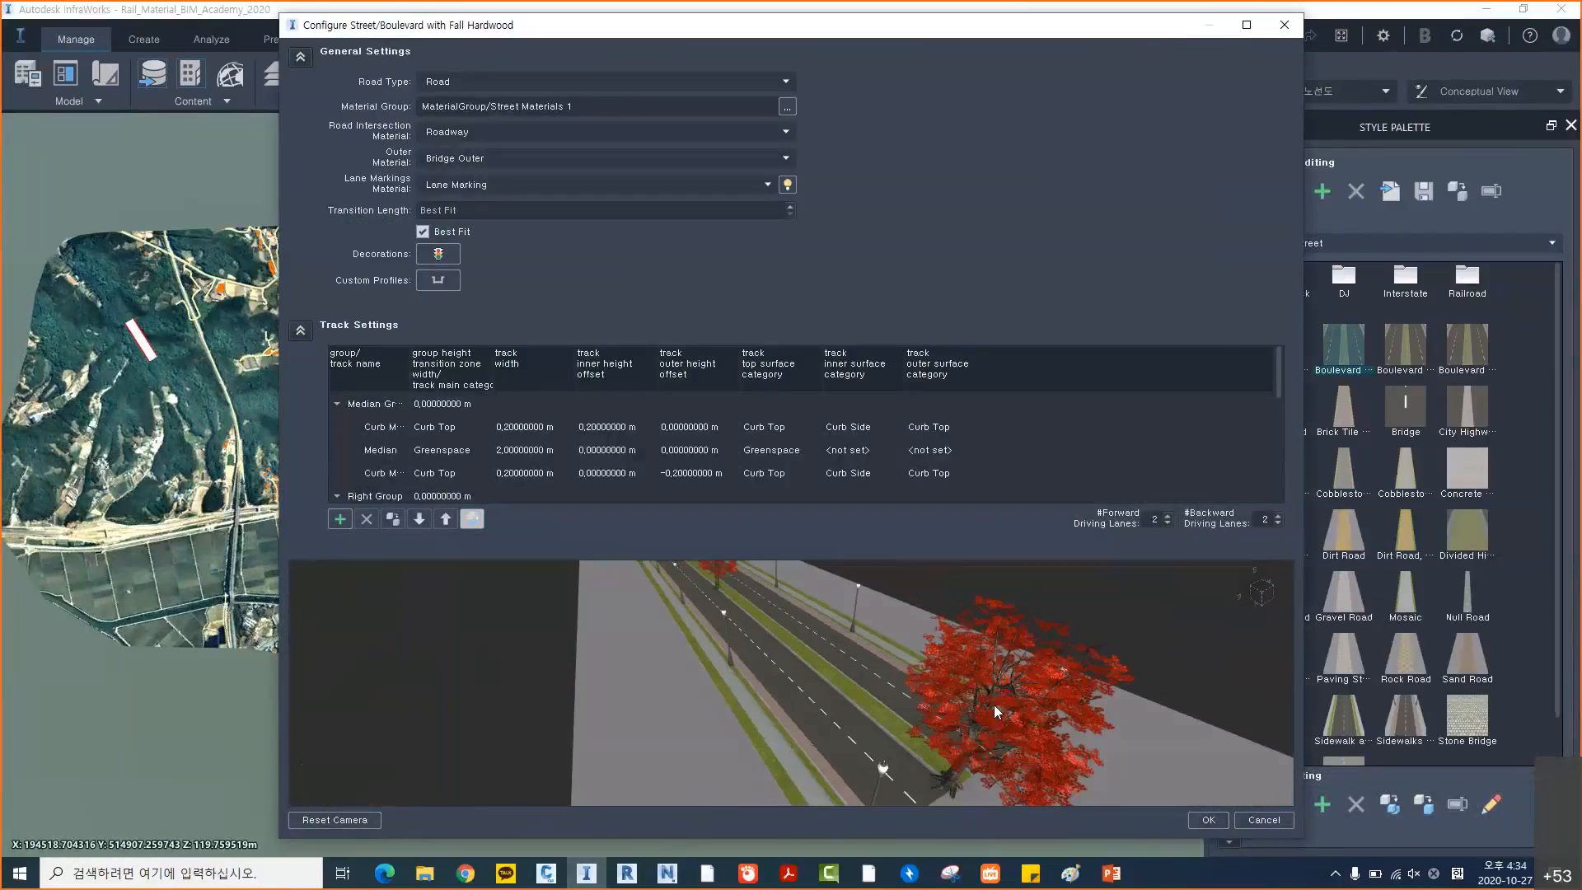
pyautogui.moveTo(847, 675)
pyautogui.mouseDown()
pyautogui.moveTo(803, 678)
pyautogui.moveTo(802, 691)
pyautogui.moveTo(828, 654)
pyautogui.mouseUp()
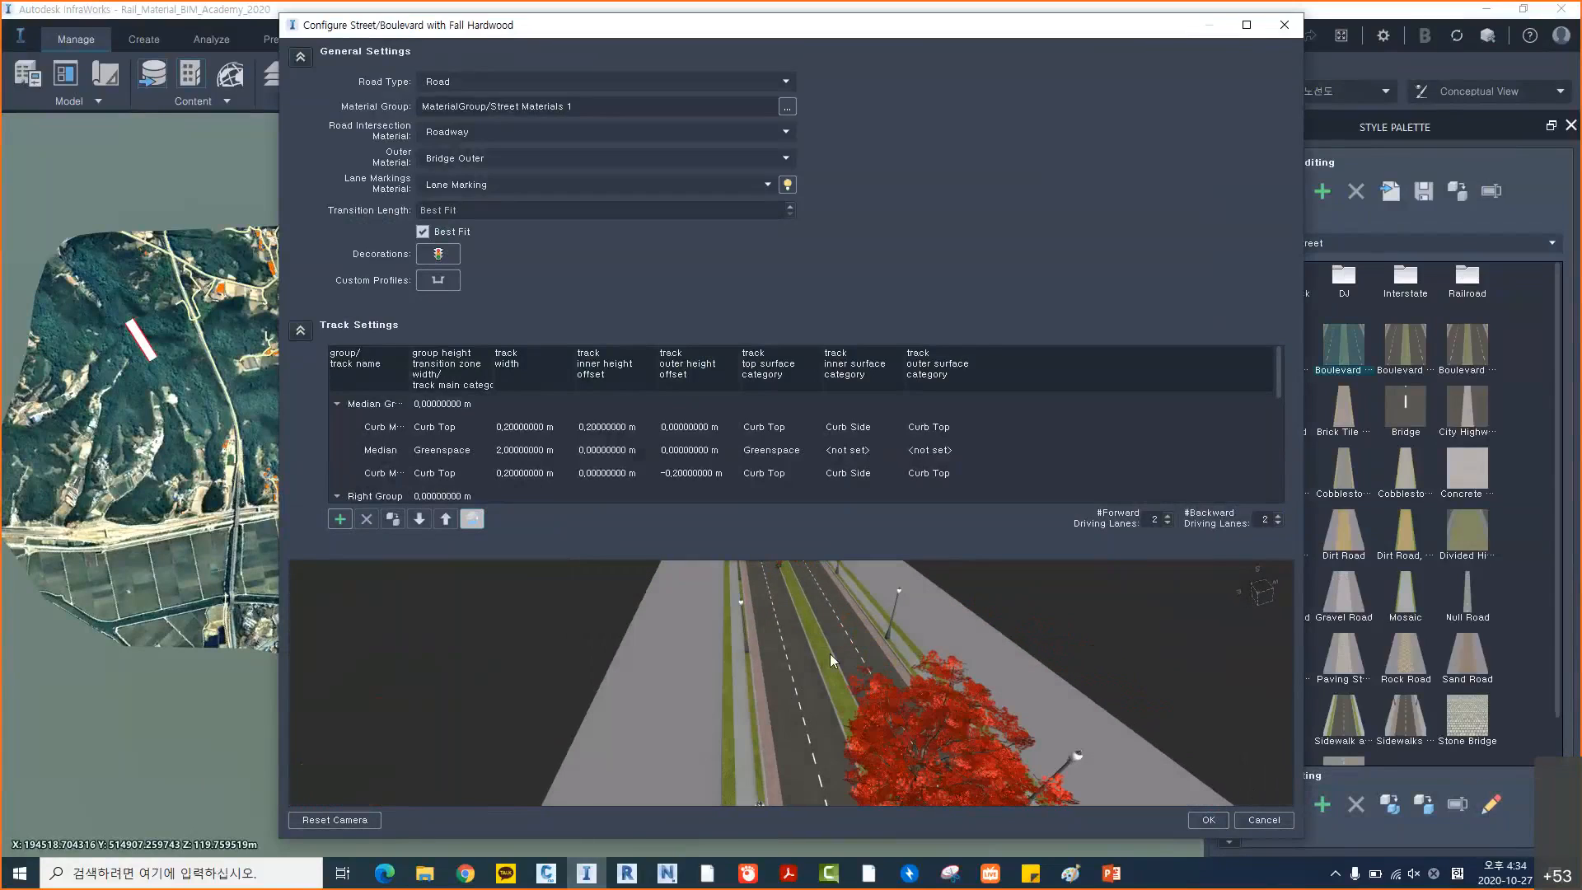
pyautogui.moveTo(1277, 370); pyautogui.dragTo(1277, 463)
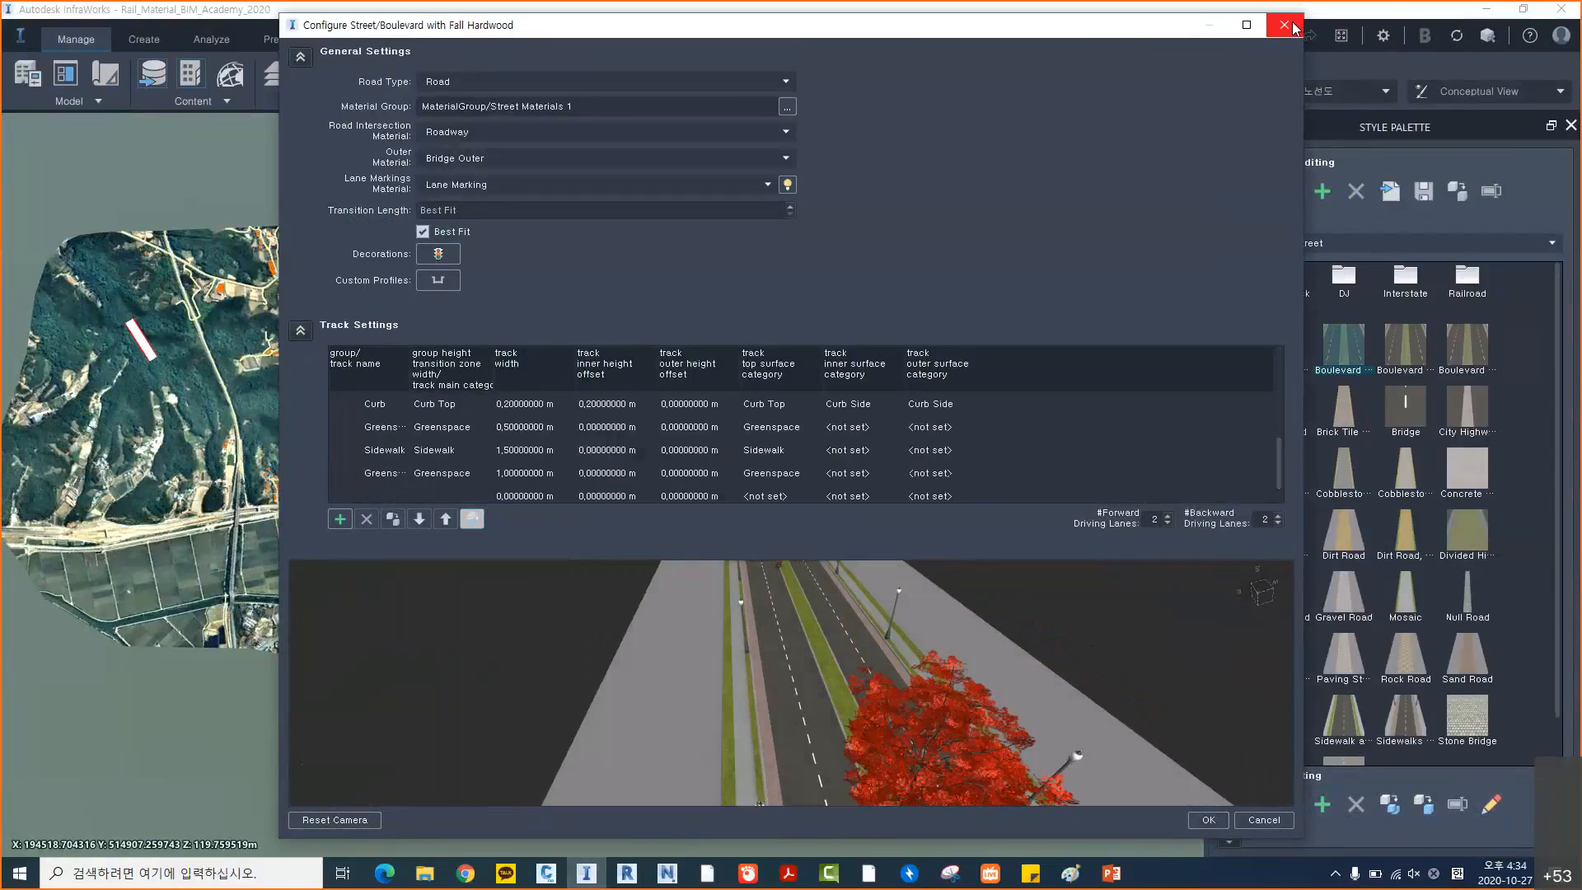
pyautogui.click(1292, 25)
# Open the configuration of road style 1안 in the Street/DJ catalog and examine its materials, track settings and preview
pyautogui.doubleClick(1344, 282)
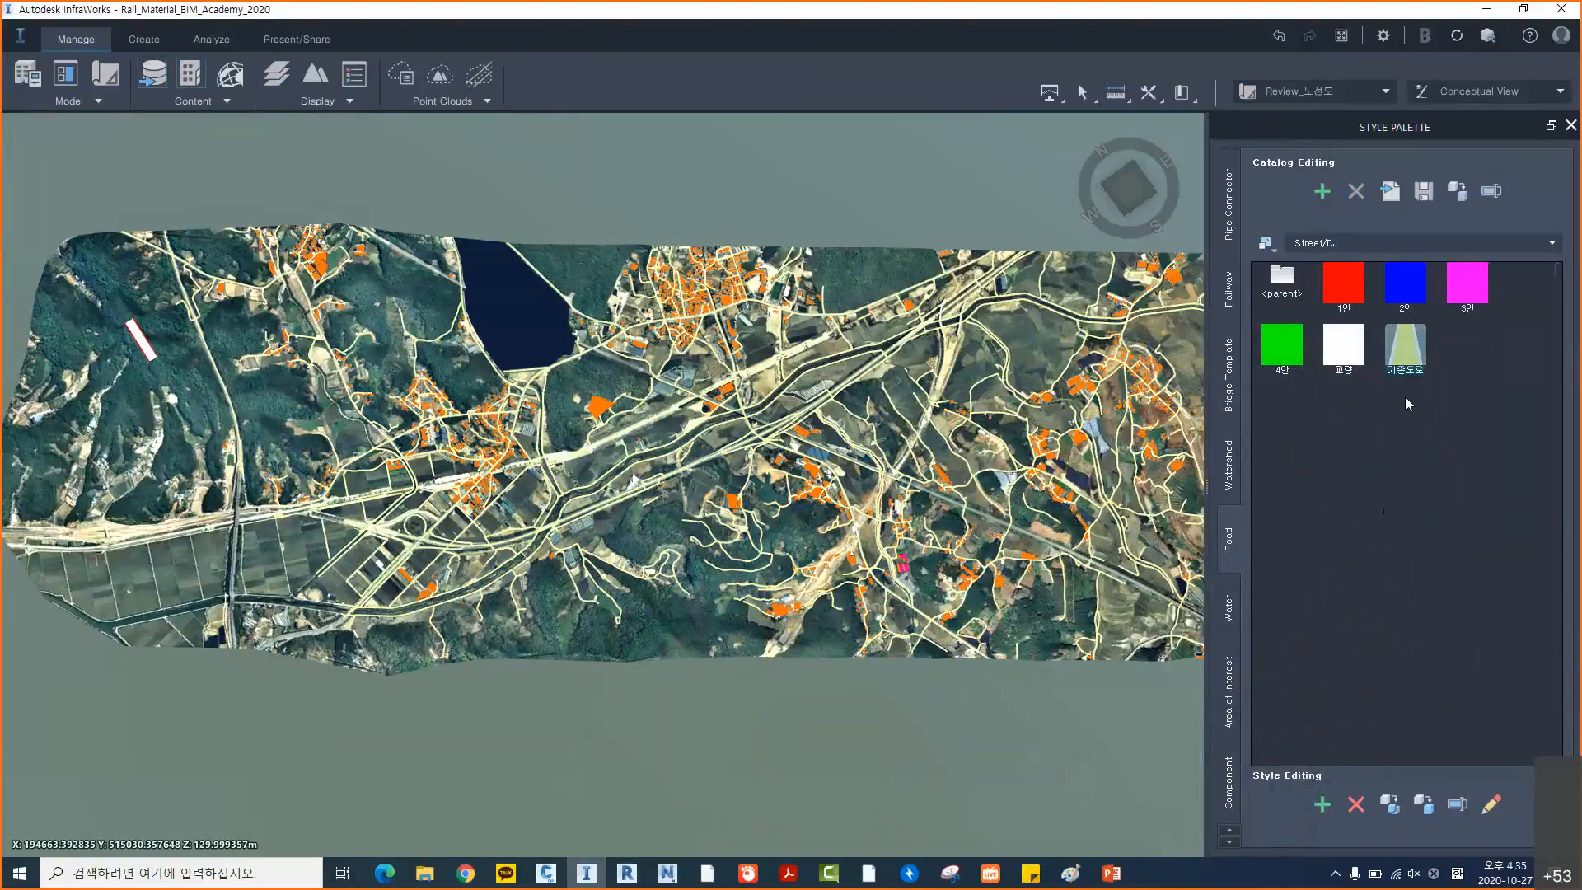
pyautogui.click(1407, 352)
pyautogui.click(1344, 296)
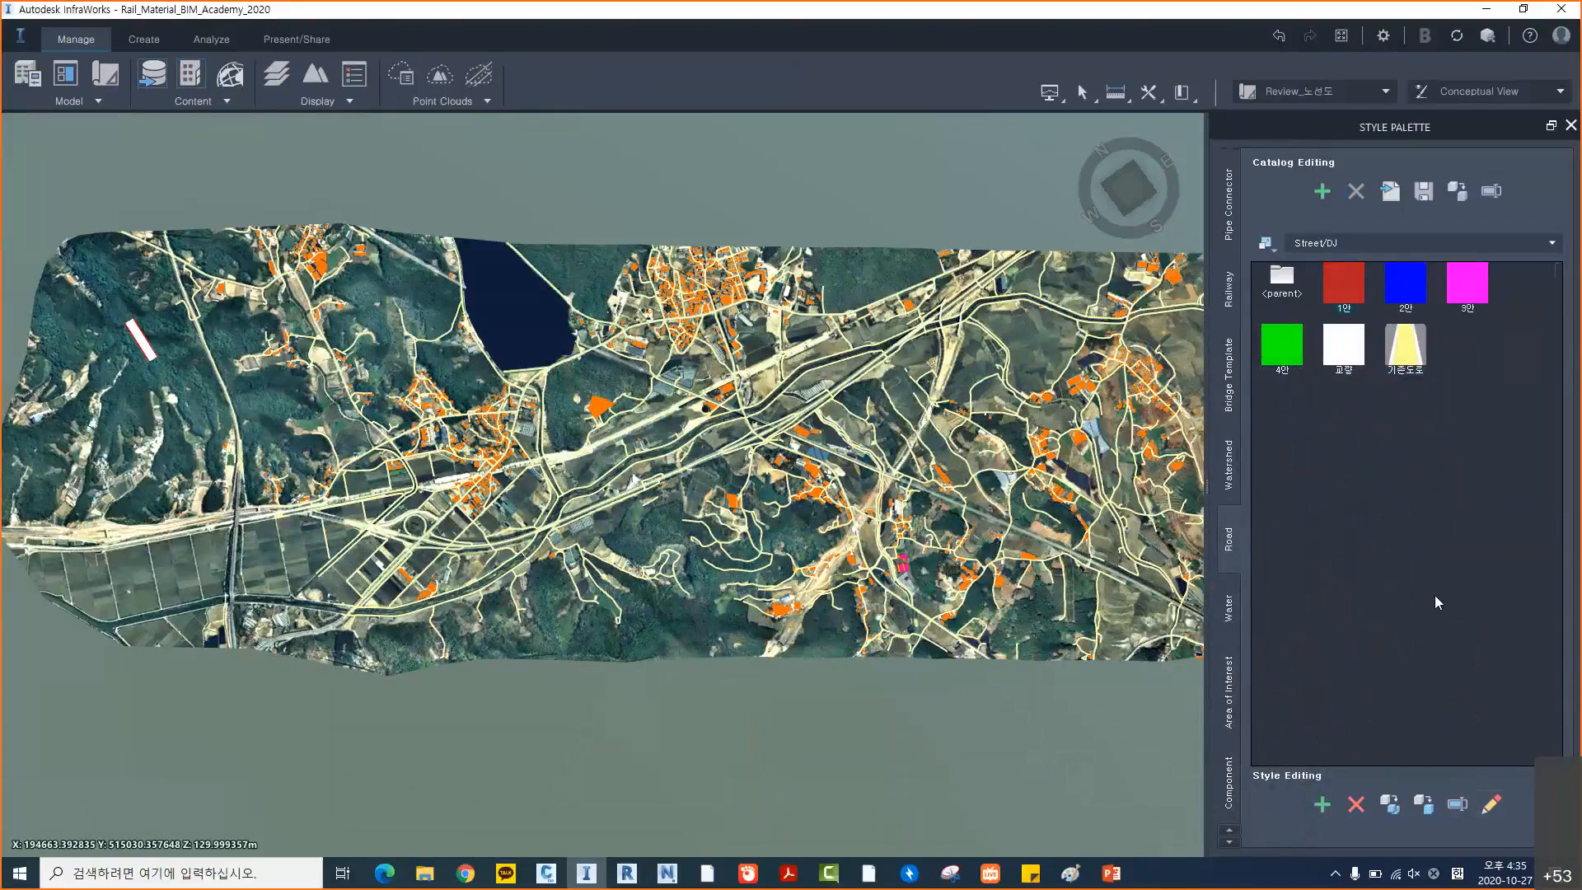
pyautogui.click(1491, 803)
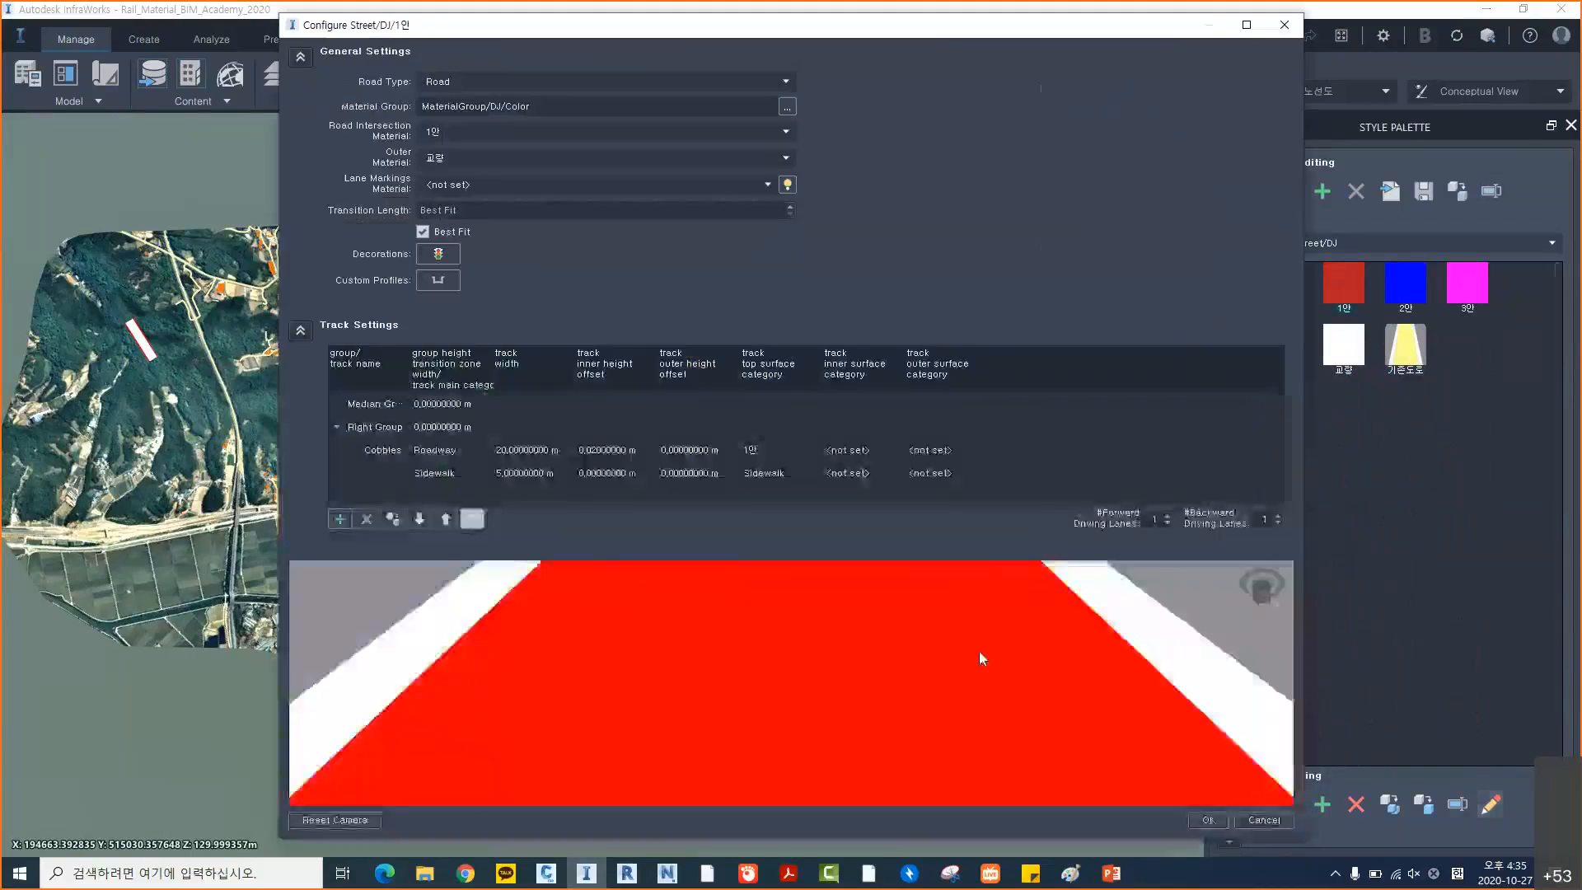
pyautogui.scroll(-5, 876, 601)
pyautogui.moveTo(867, 622)
pyautogui.mouseDown()
pyautogui.moveTo(808, 635)
pyautogui.moveTo(852, 613)
pyautogui.mouseUp()
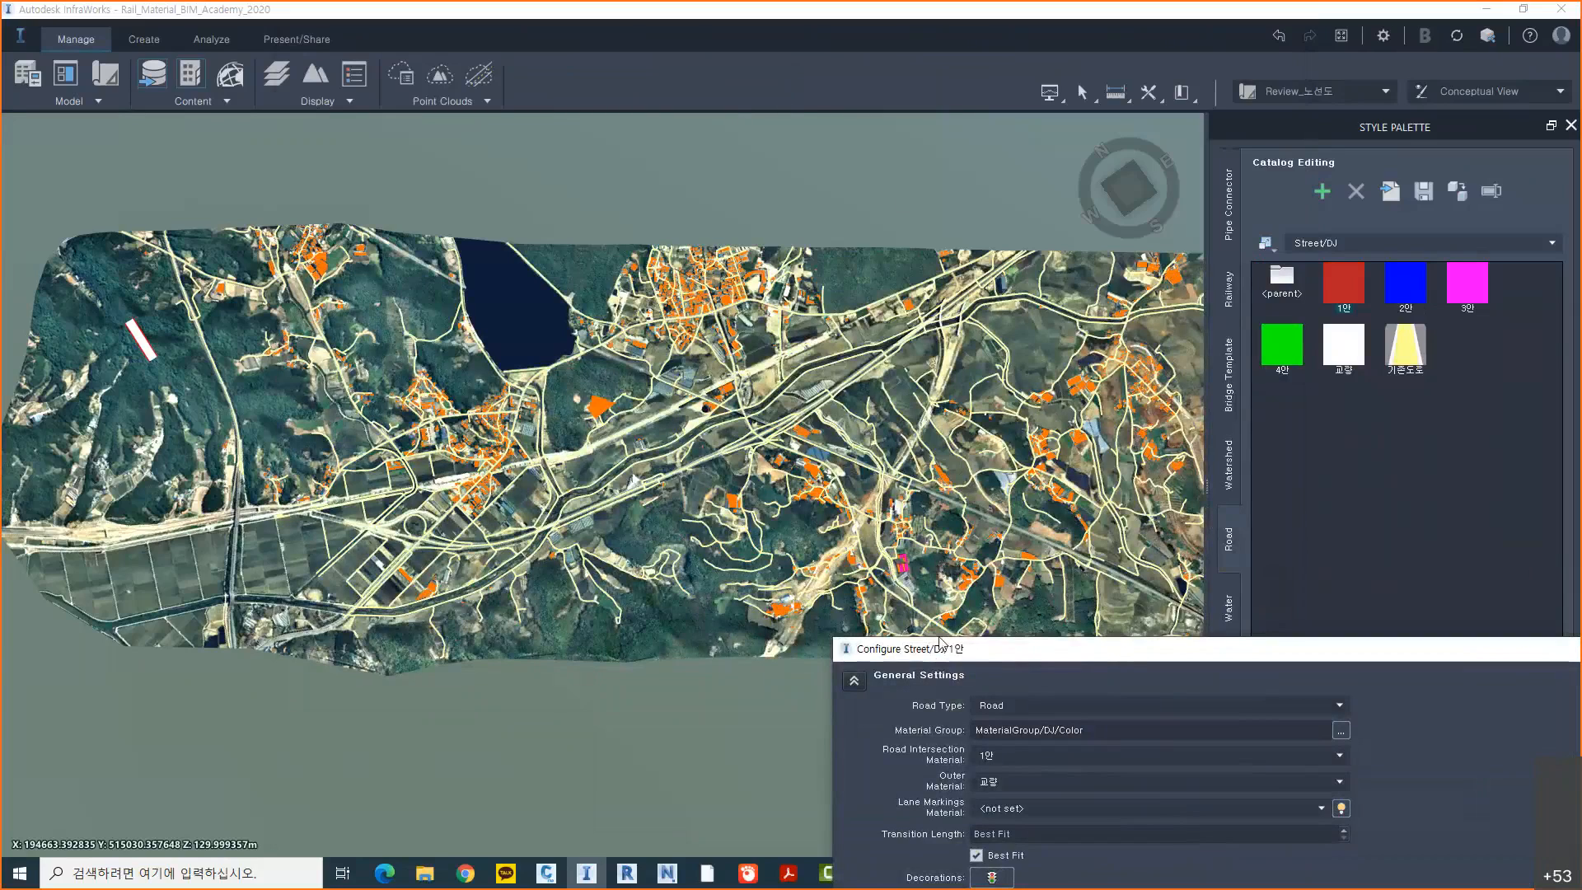
pyautogui.moveTo(941, 646); pyautogui.dragTo(786, 641)
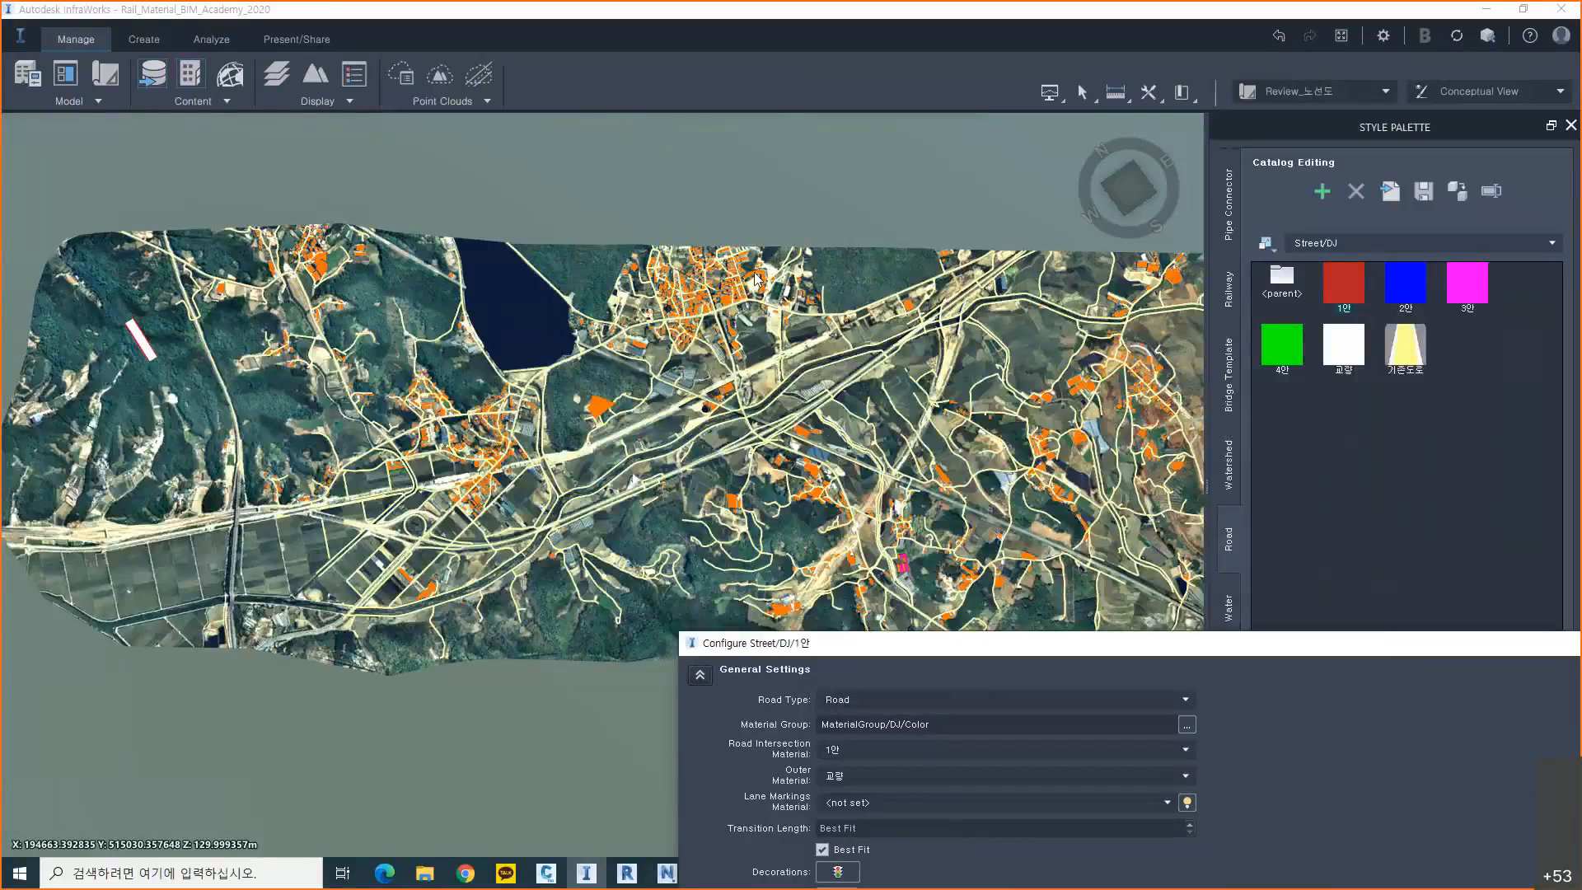
pyautogui.moveTo(871, 647); pyautogui.dragTo(601, 102)
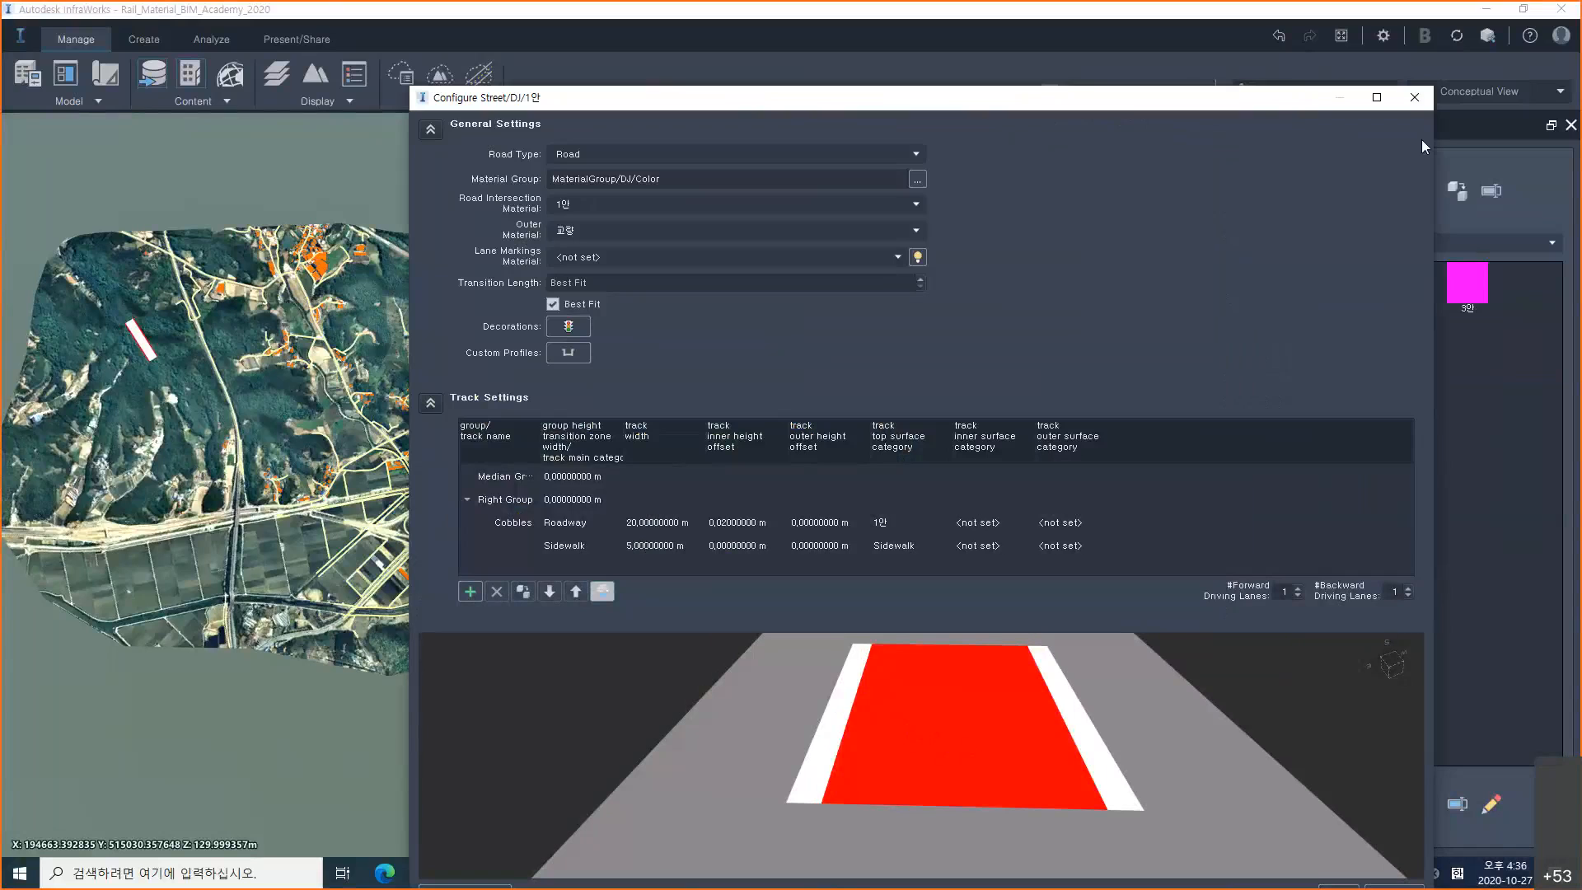
# Close the 1안 configuration, examine the materials, track settings and preview of road style 기존도로 in Street/DJ, and close it
pyautogui.click(1414, 98)
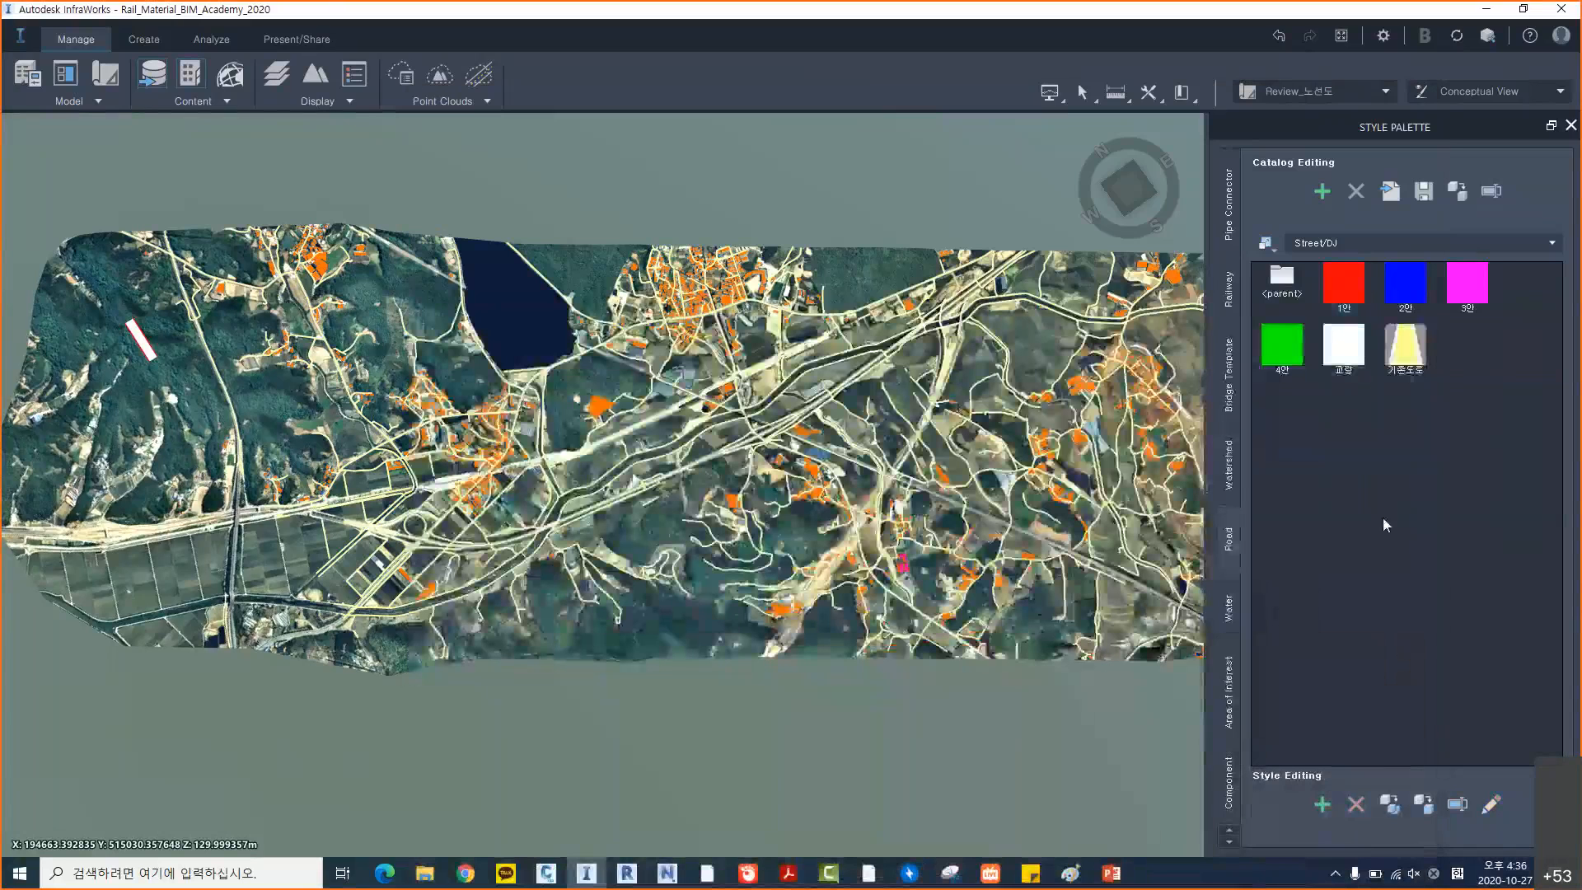
pyautogui.click(1396, 355)
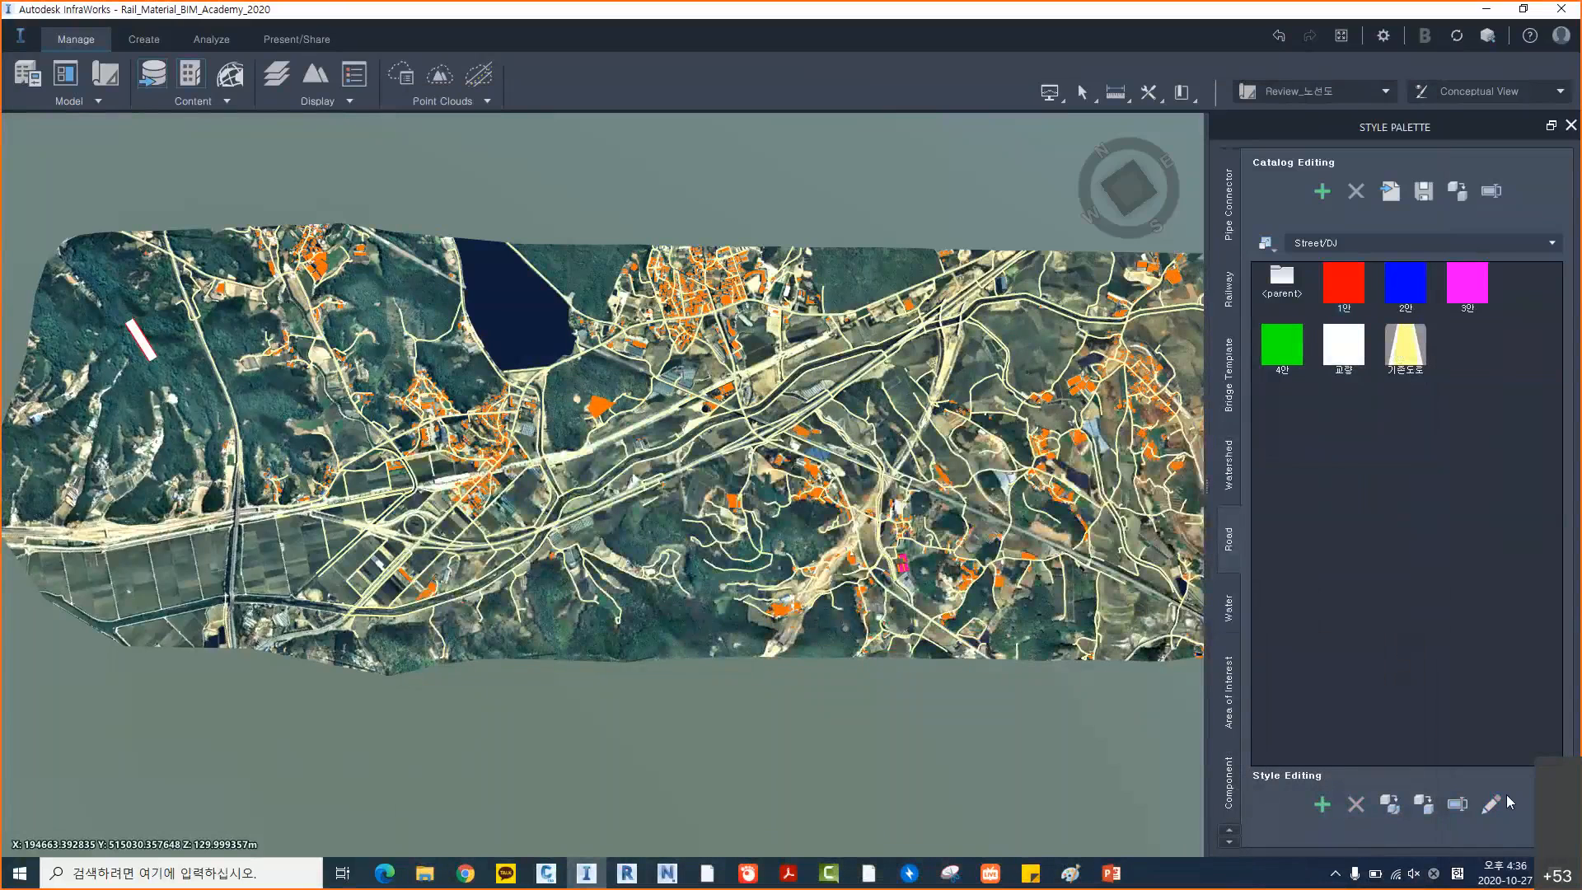
pyautogui.click(1456, 811)
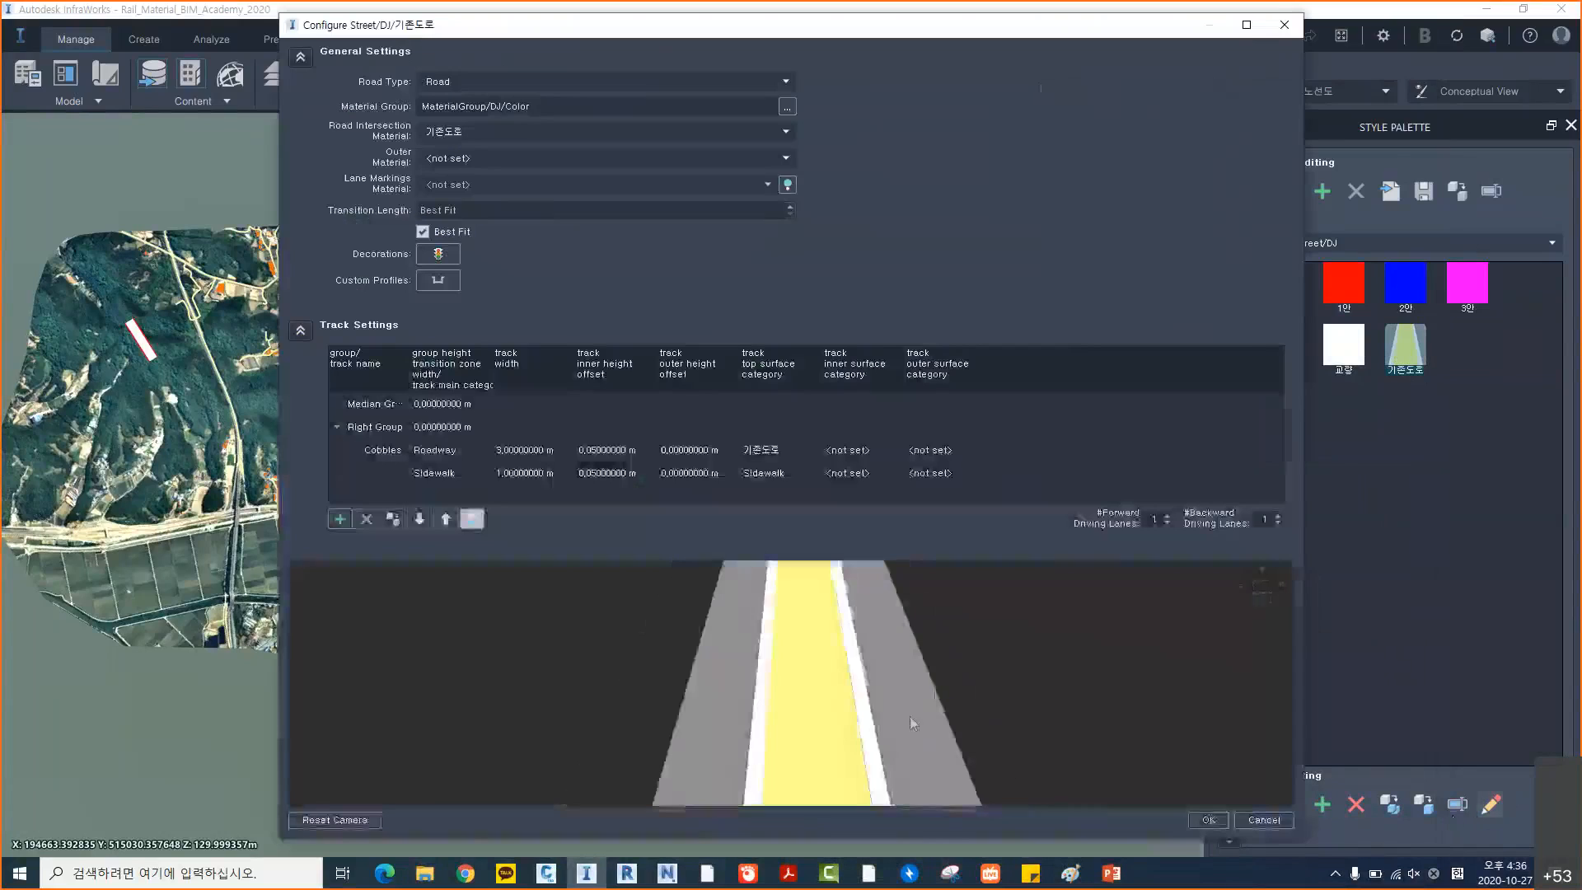
pyautogui.click(1279, 32)
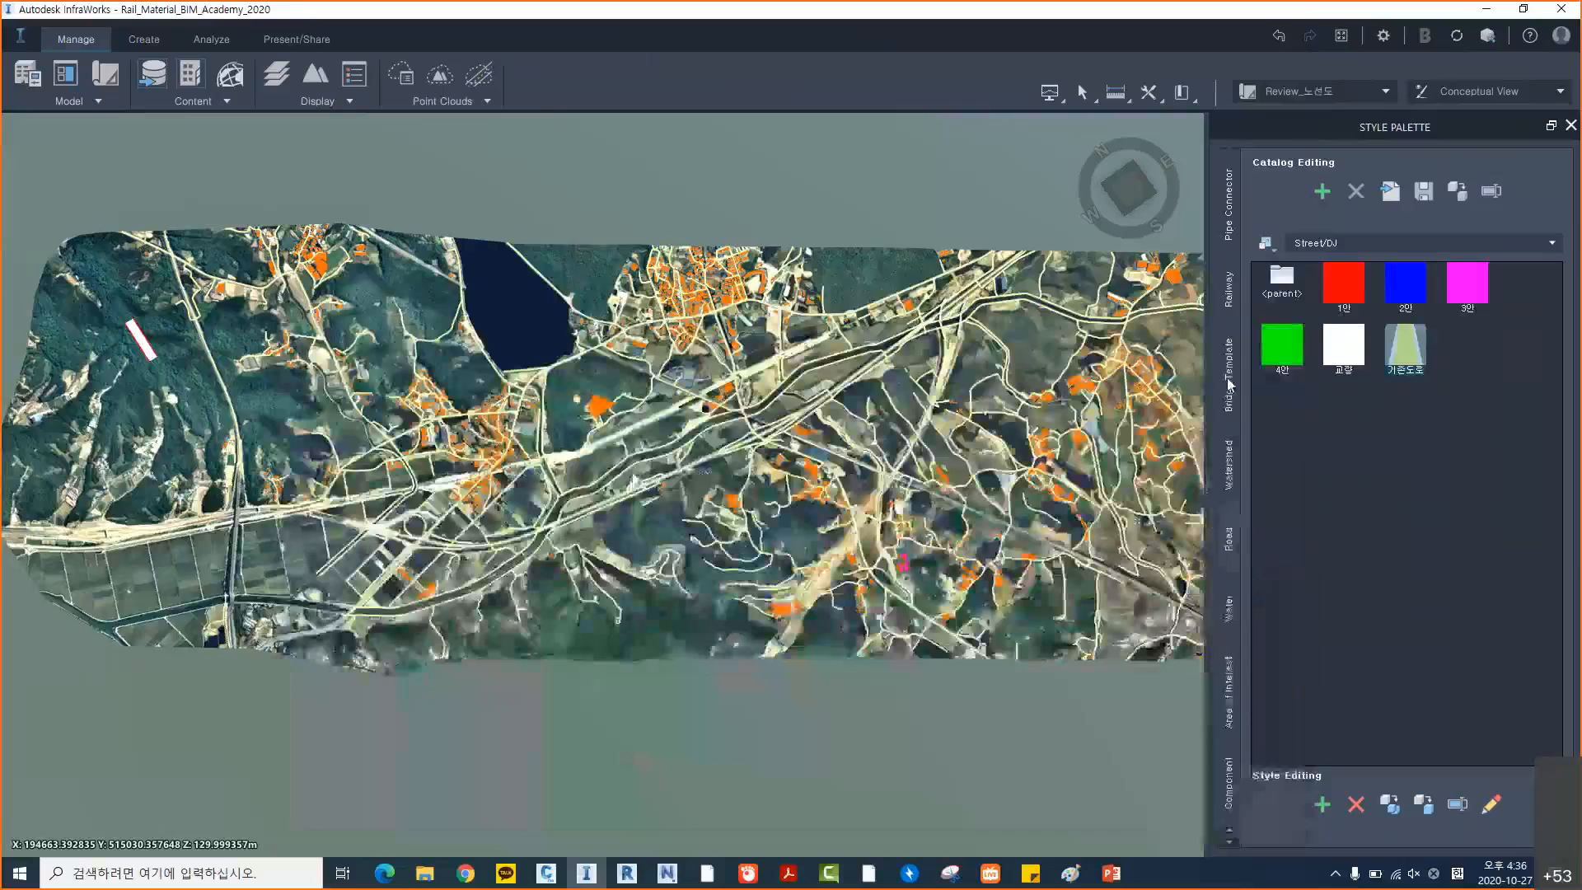
# Delete the duplicate style Street Materials 2 (2) from the Material Group catalog
pyautogui.click(1224, 519)
pyautogui.scroll(7, 1227, 524)
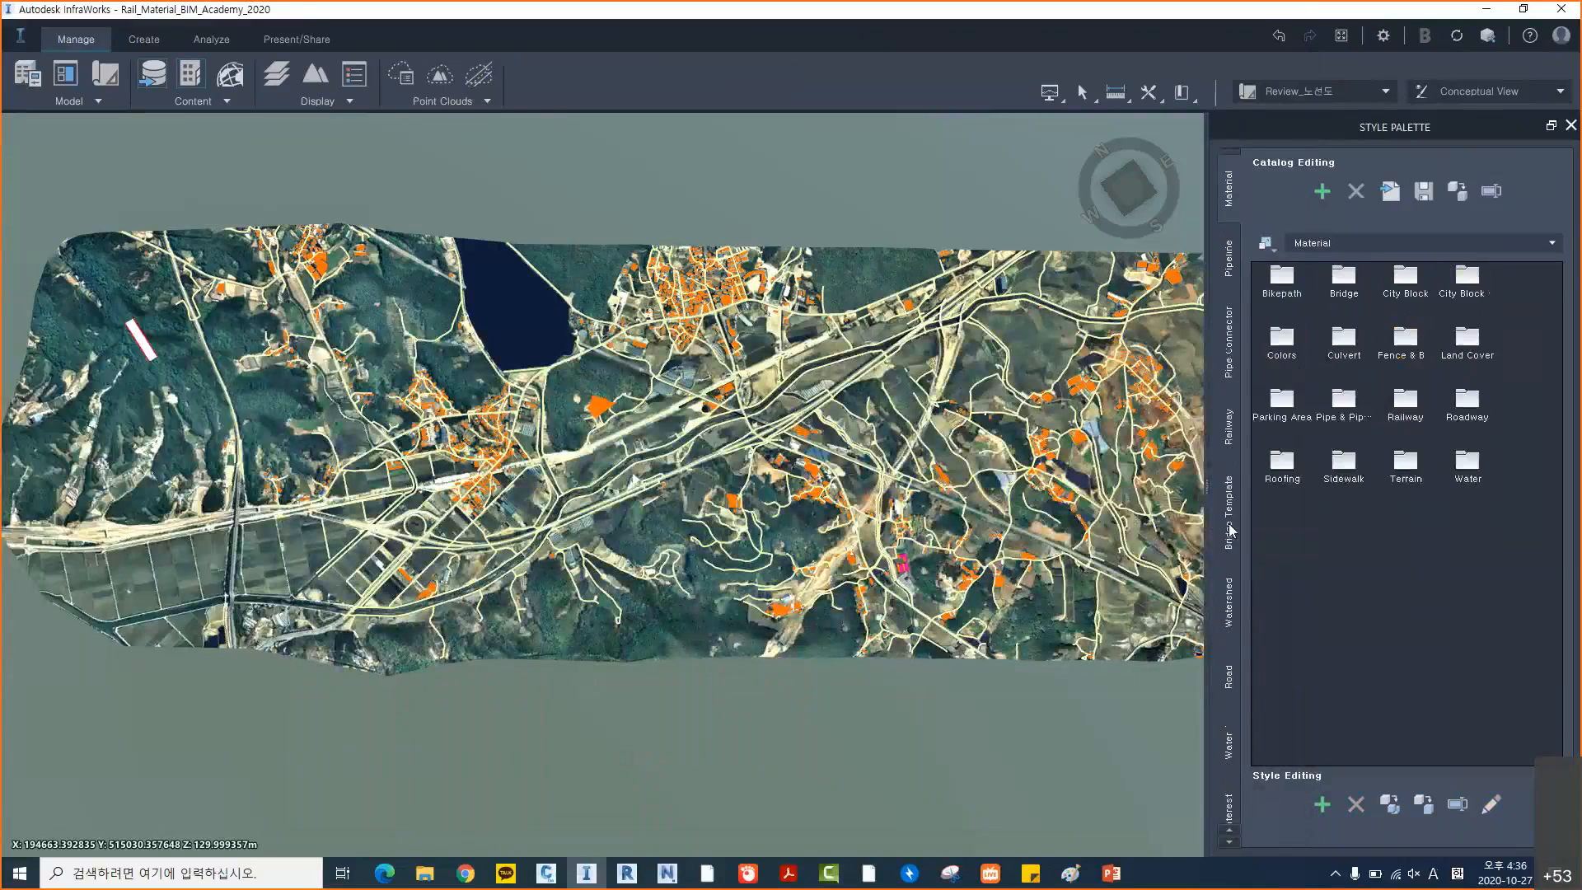
pyautogui.scroll(1, 1229, 522)
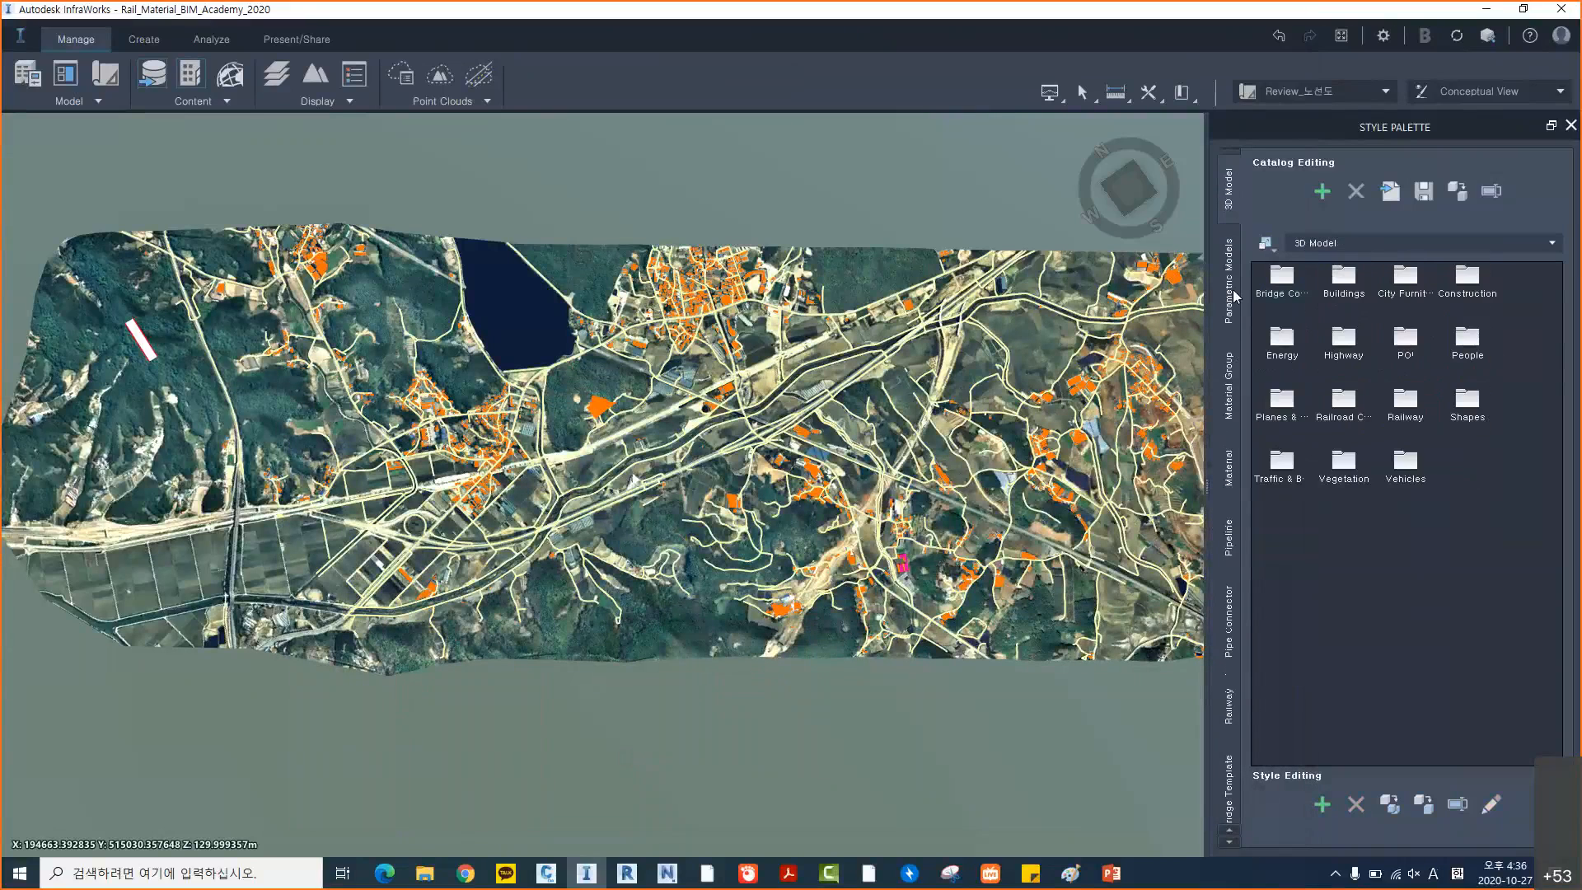
pyautogui.click(1234, 387)
pyautogui.click(1467, 407)
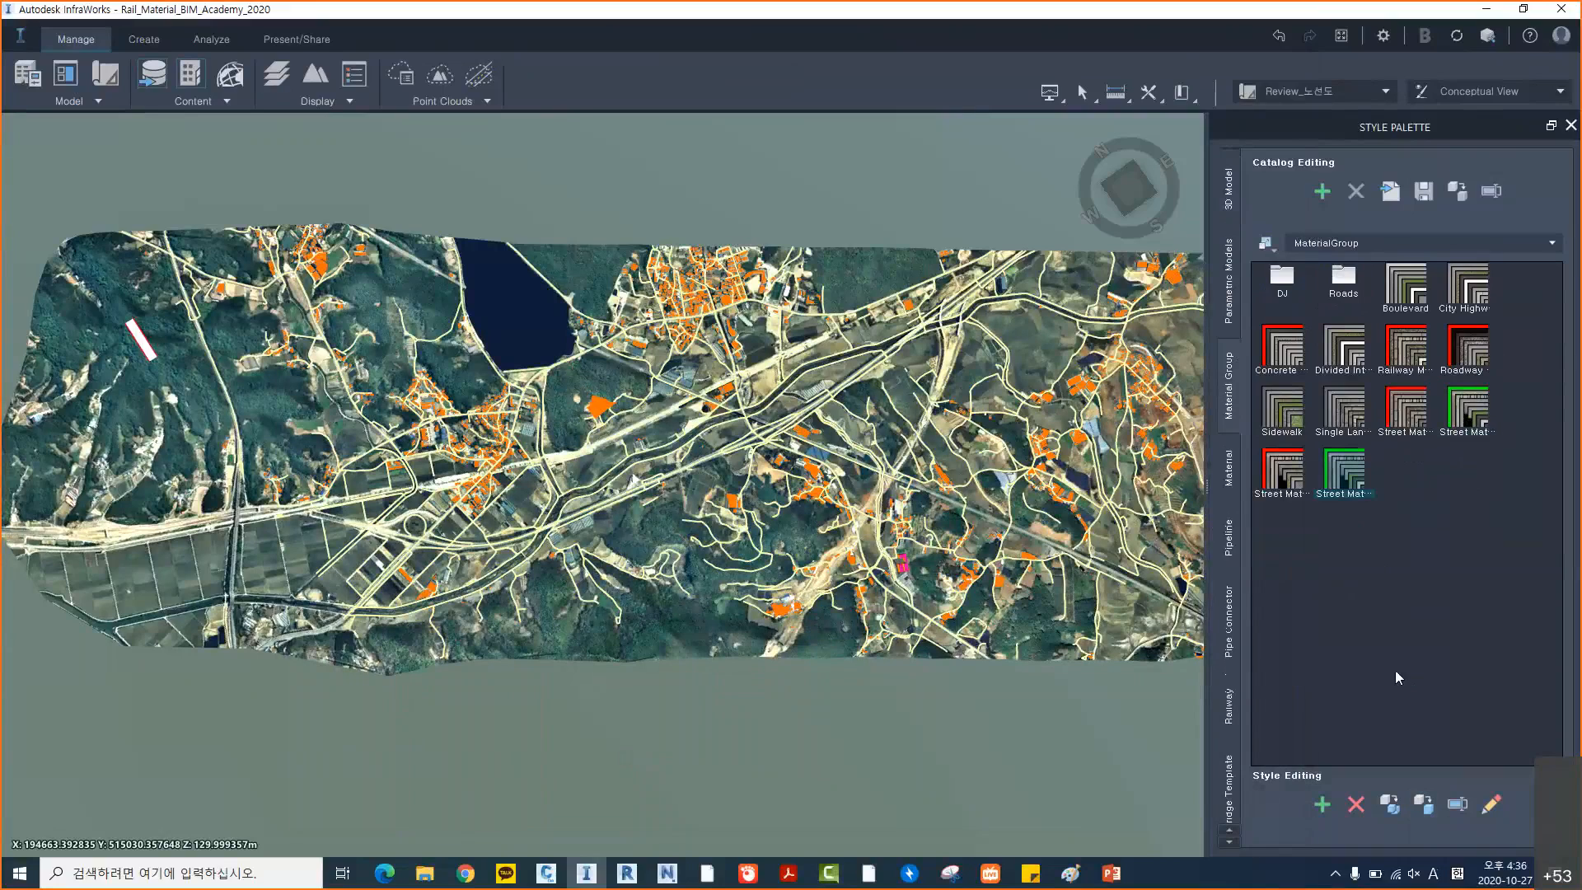
pyautogui.click(1355, 803)
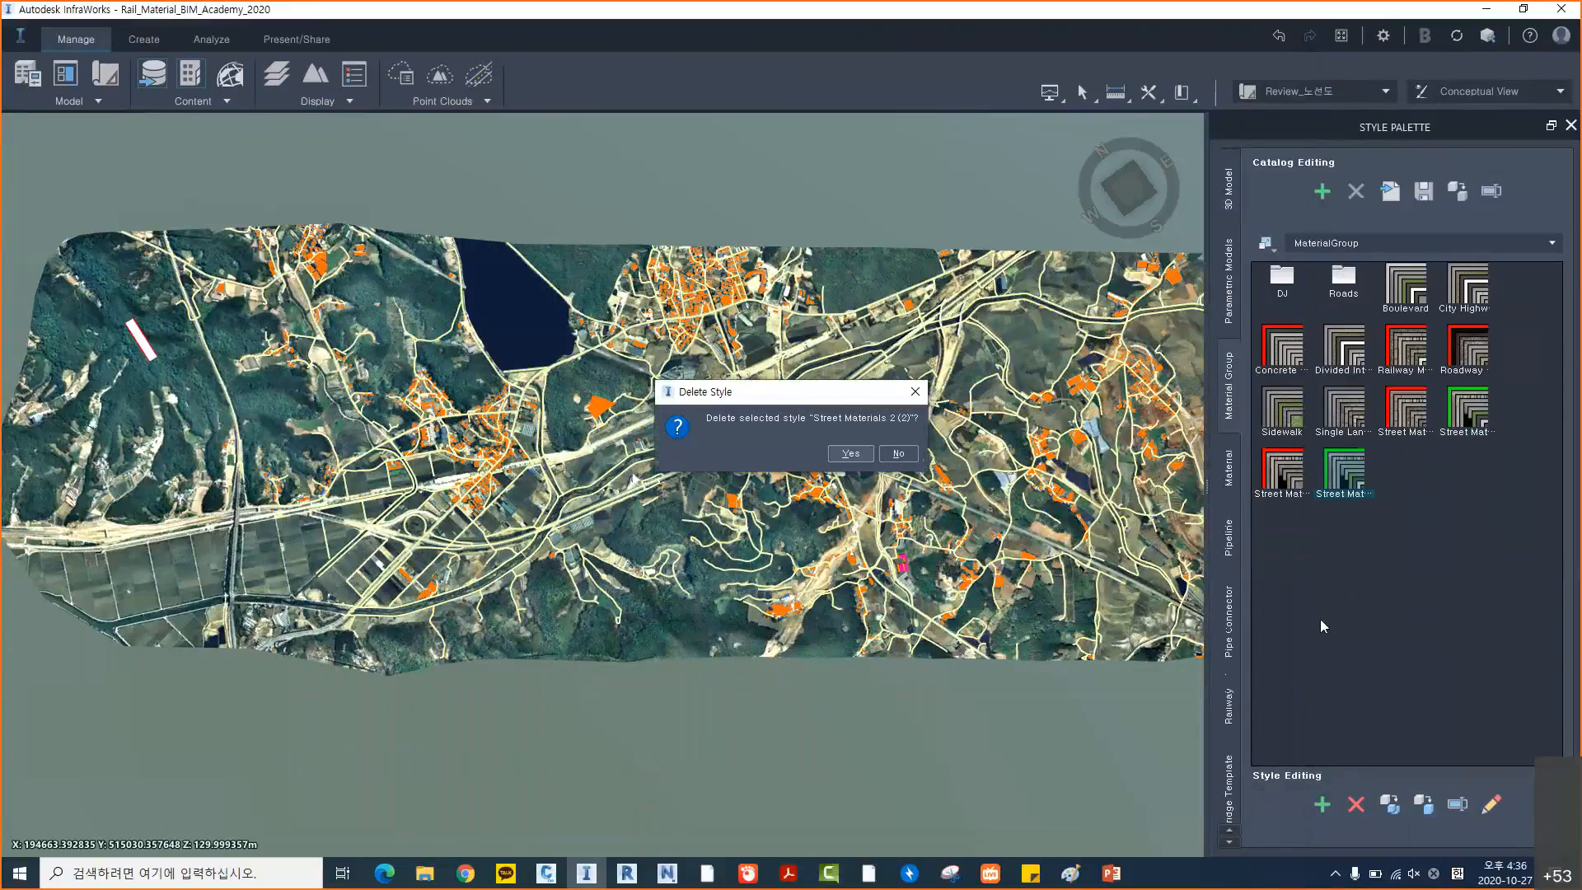
pyautogui.press('Return')
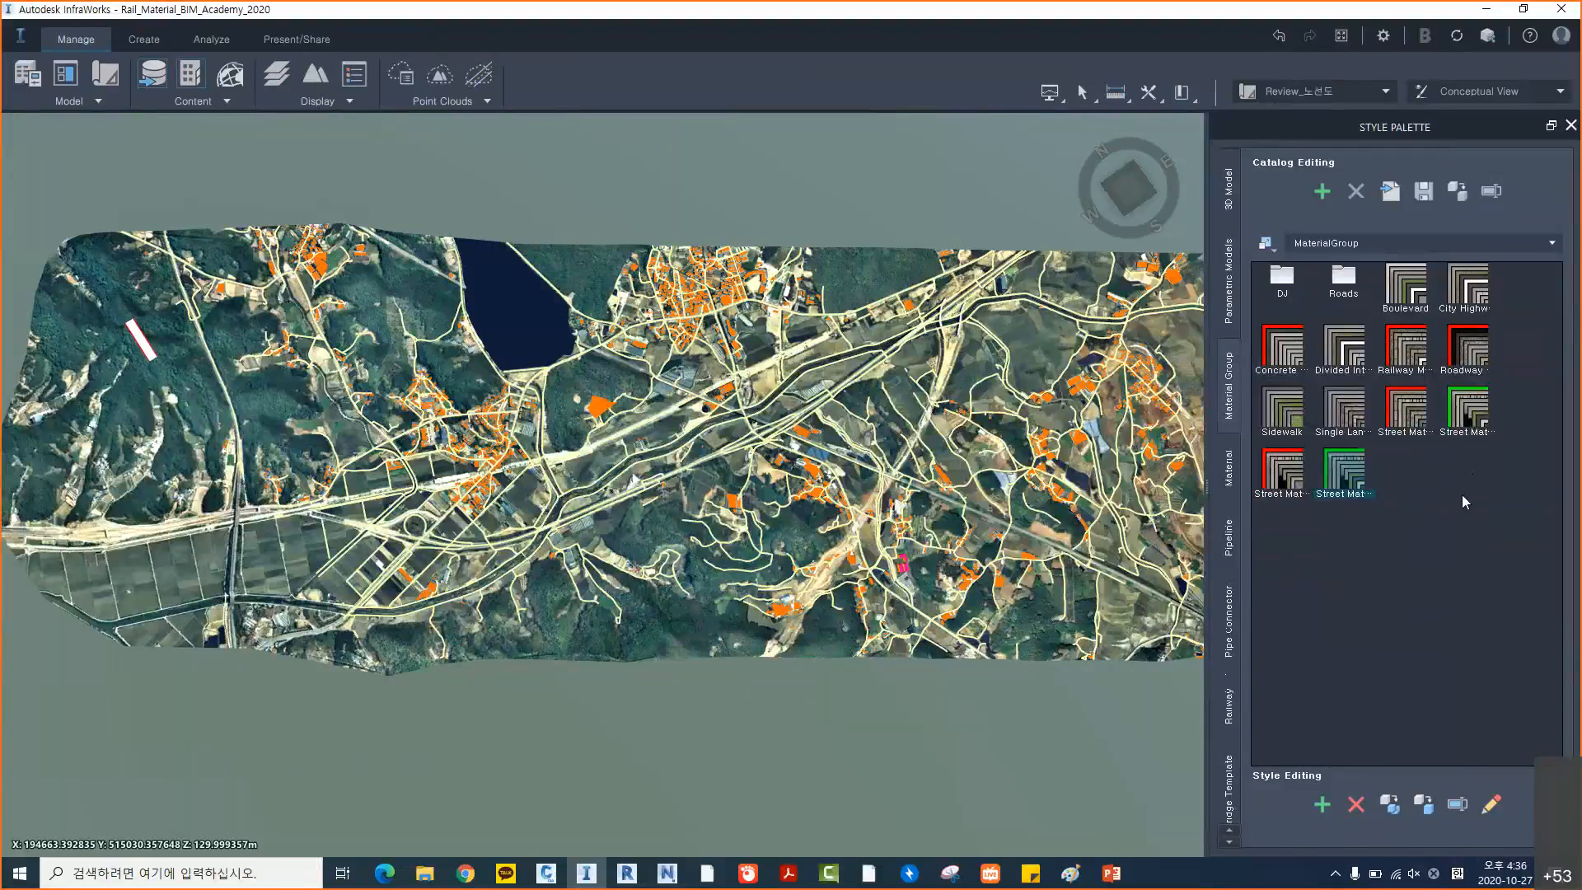
pyautogui.press('Delete')
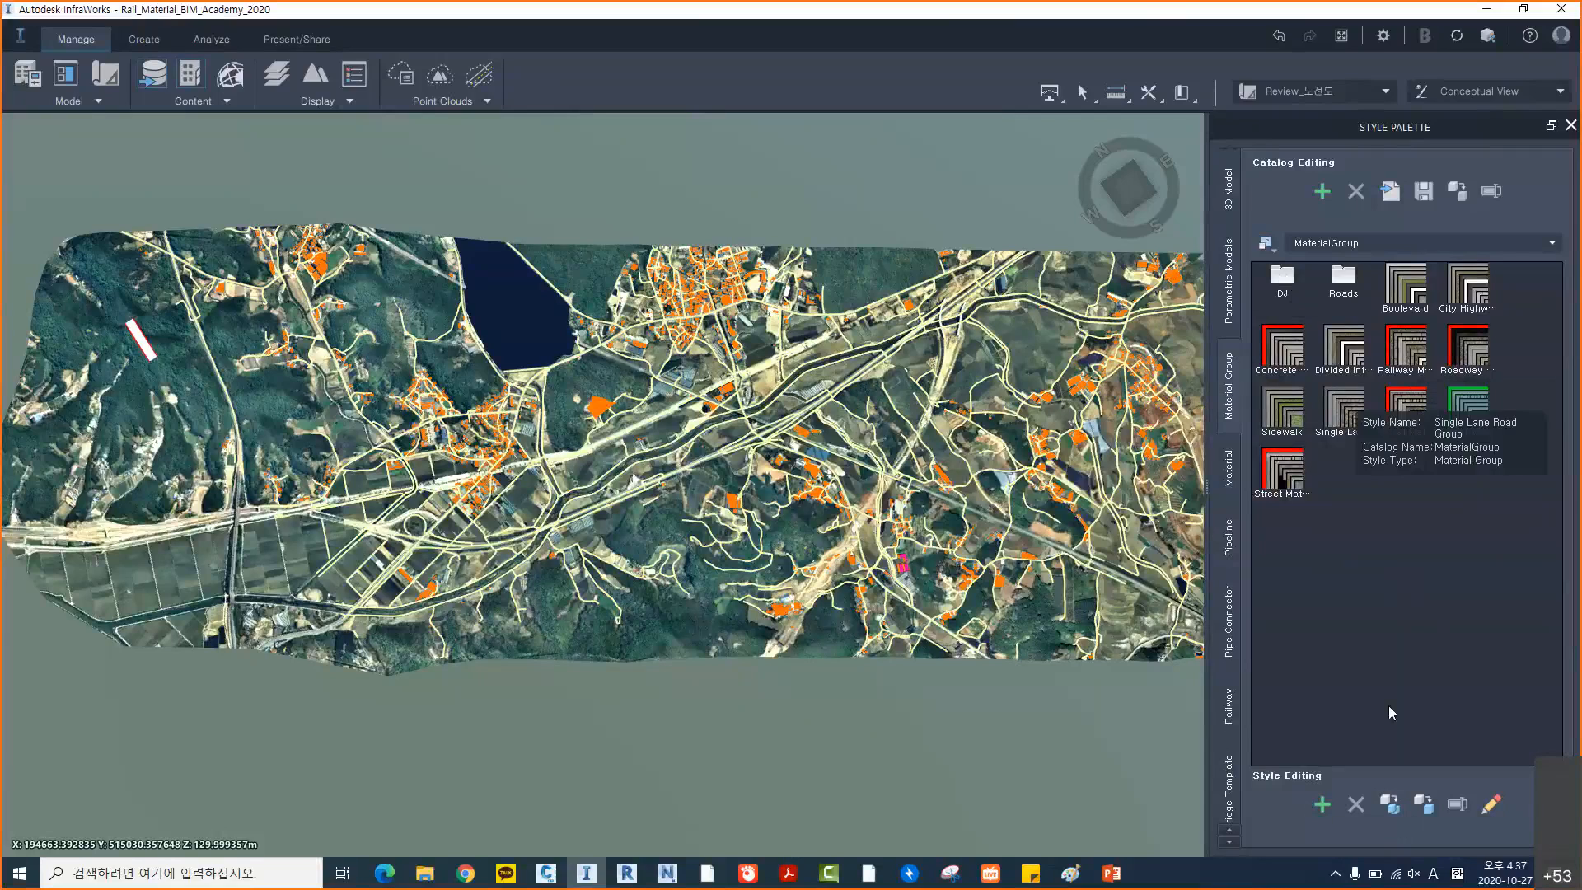
# Copy the Street Materials 2 style into the MaterialGroup/DJ catalog
pyautogui.click(1393, 807)
pyautogui.click(1391, 807)
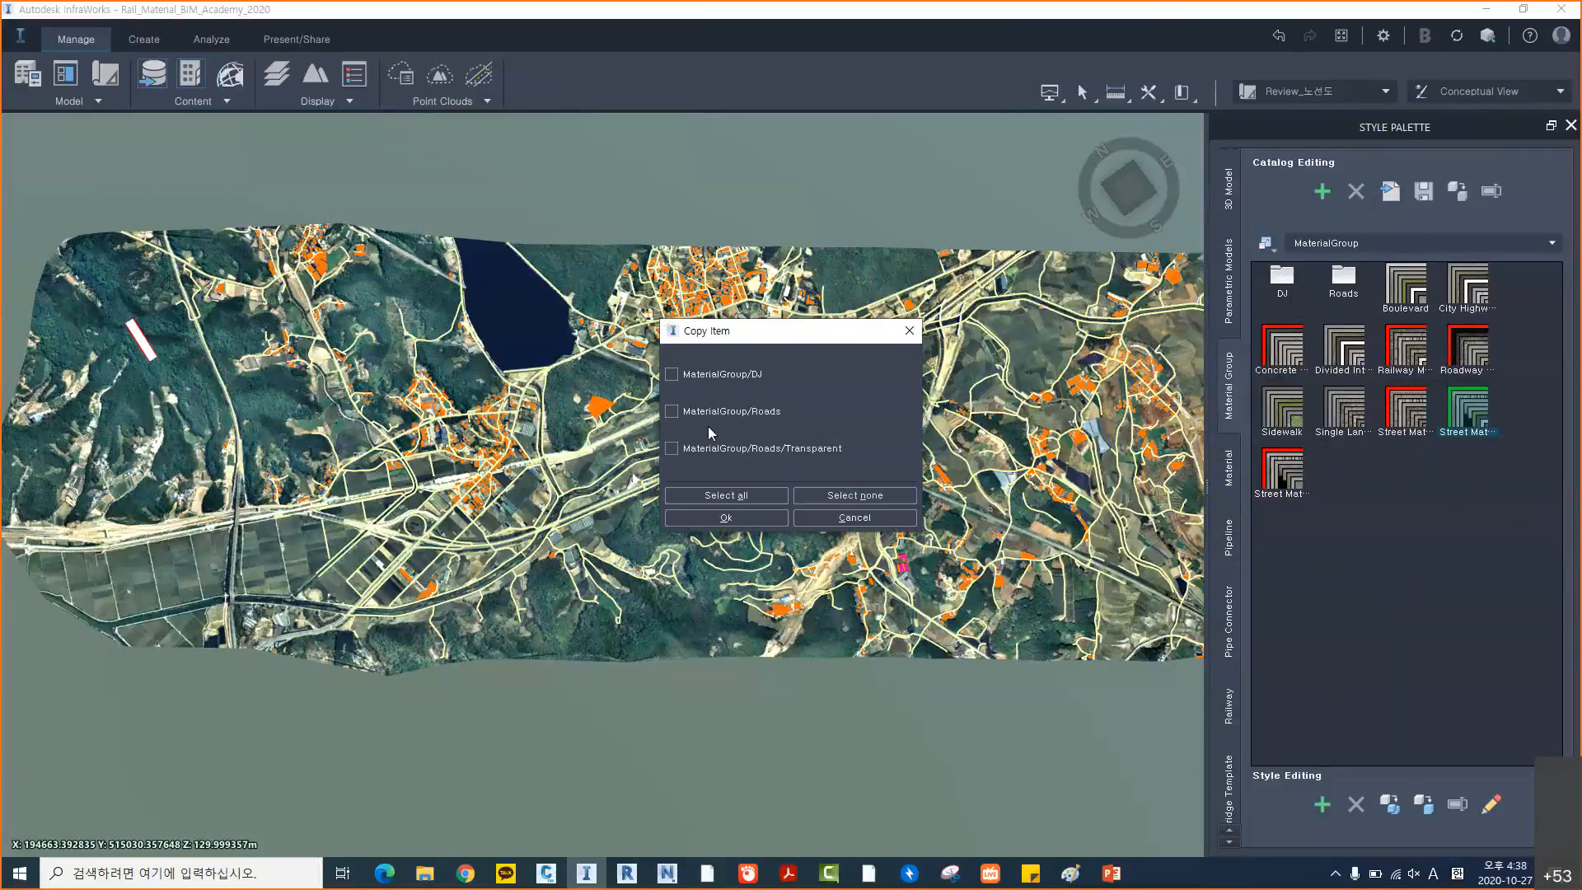
pyautogui.click(671, 374)
pyautogui.moveTo(829, 339); pyautogui.dragTo(861, 344)
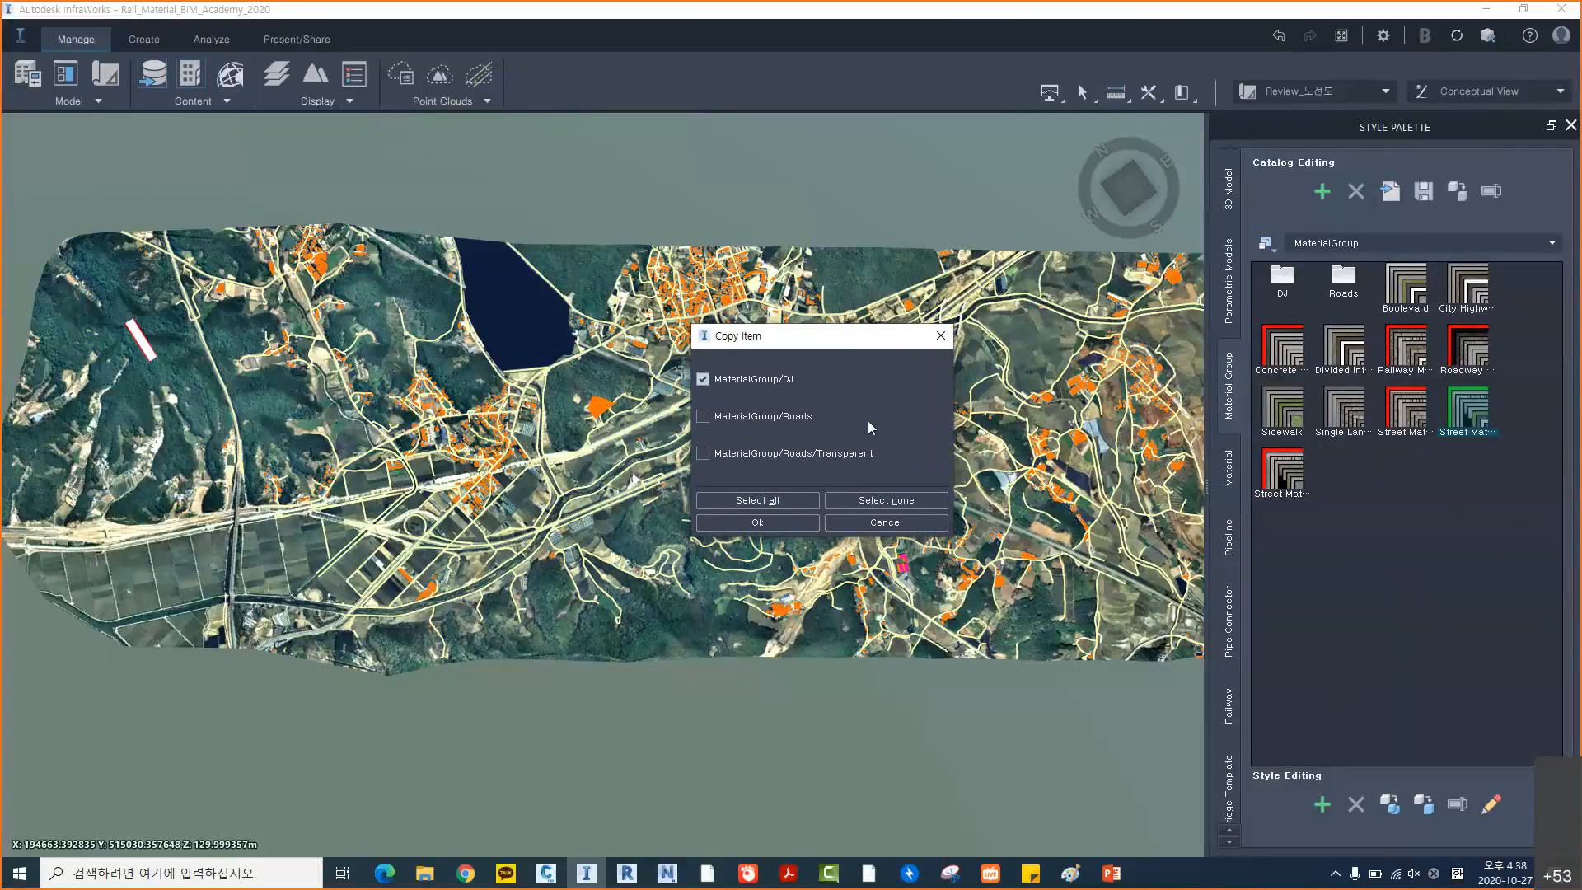
pyautogui.click(781, 526)
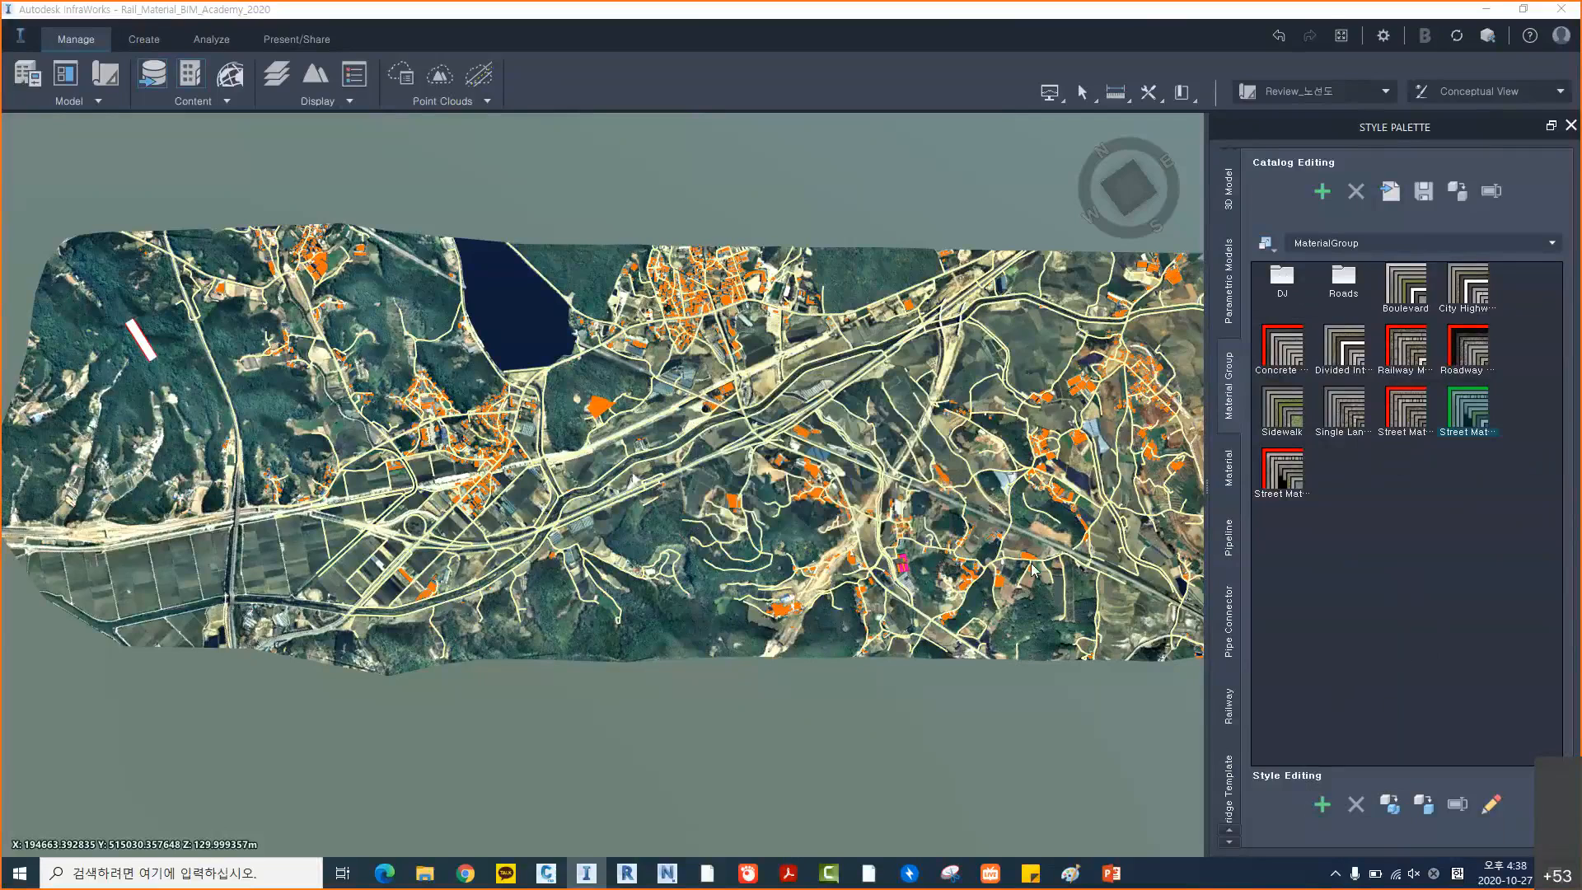
pyautogui.click(1331, 580)
# Open the configuration of the copied Street Materials 2 in the DJ catalog, enlarge it to show all material mappings, and select Bridge Fence Top
pyautogui.doubleClick(1302, 300)
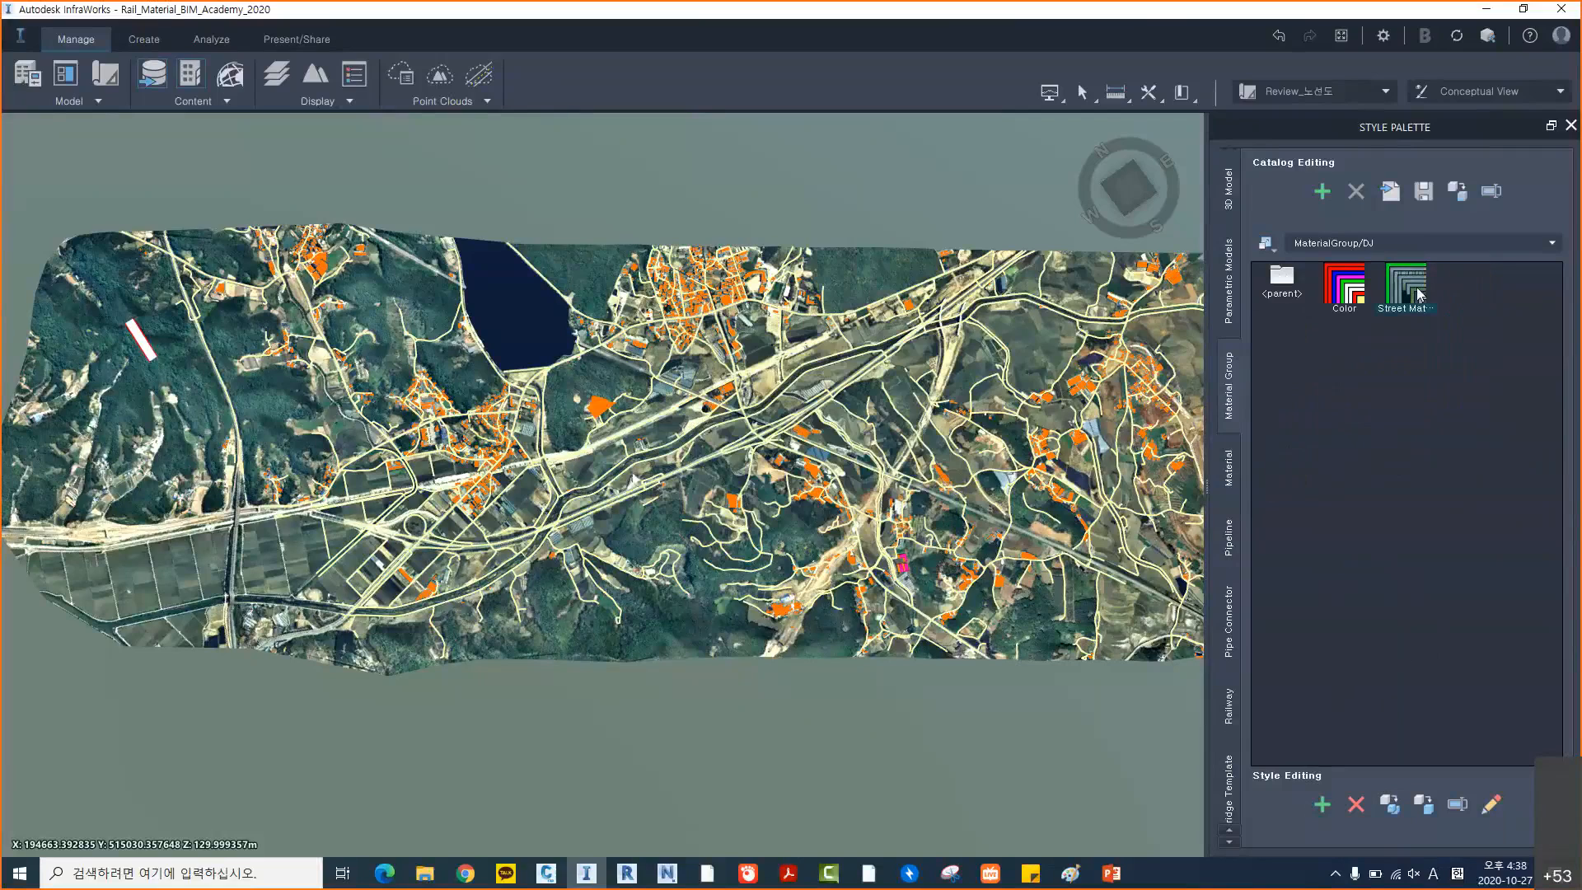
pyautogui.doubleClick(1410, 290)
pyautogui.moveTo(840, 243); pyautogui.dragTo(867, 155)
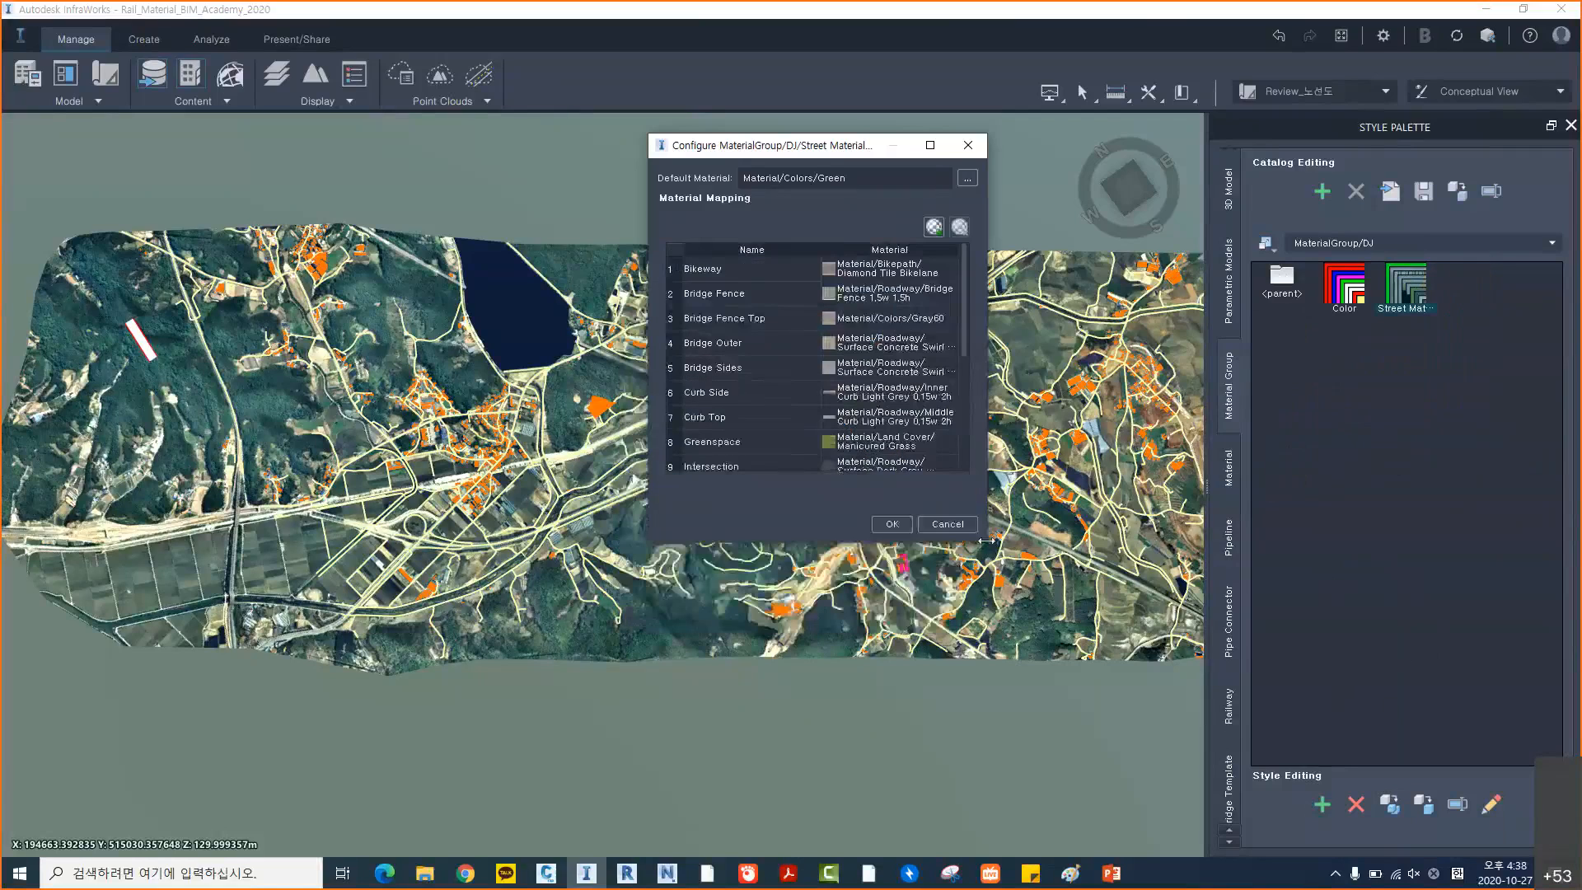
pyautogui.moveTo(988, 547); pyautogui.dragTo(1152, 784)
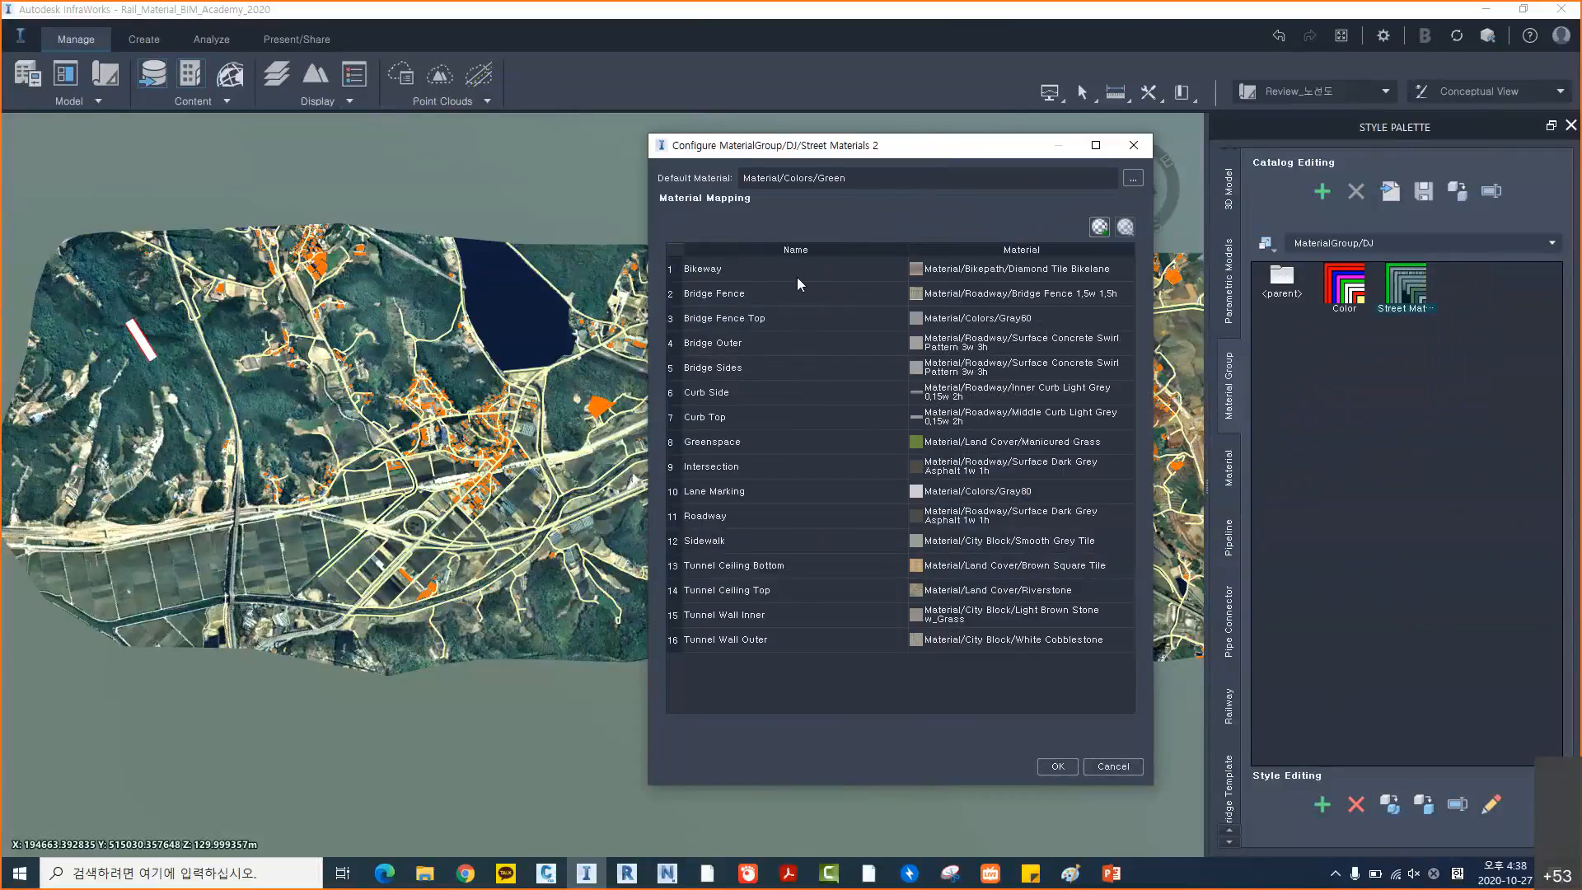
pyautogui.click(790, 330)
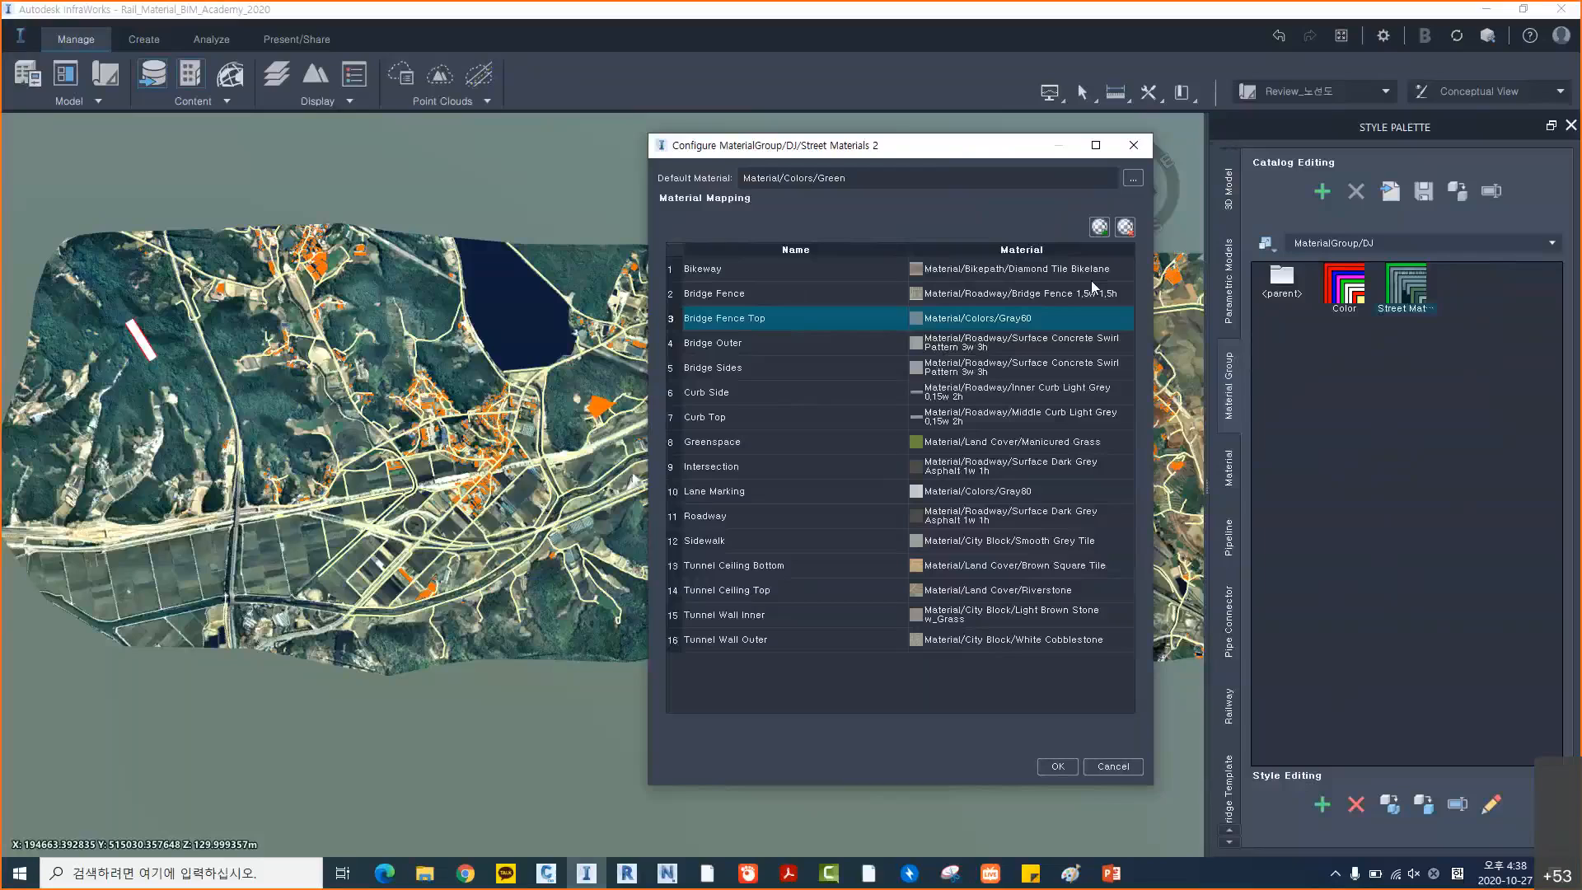
# Remove every material mapping entry except Bikeway and Bridge Fence from the Street Materials 2 group
pyautogui.click(1123, 228)
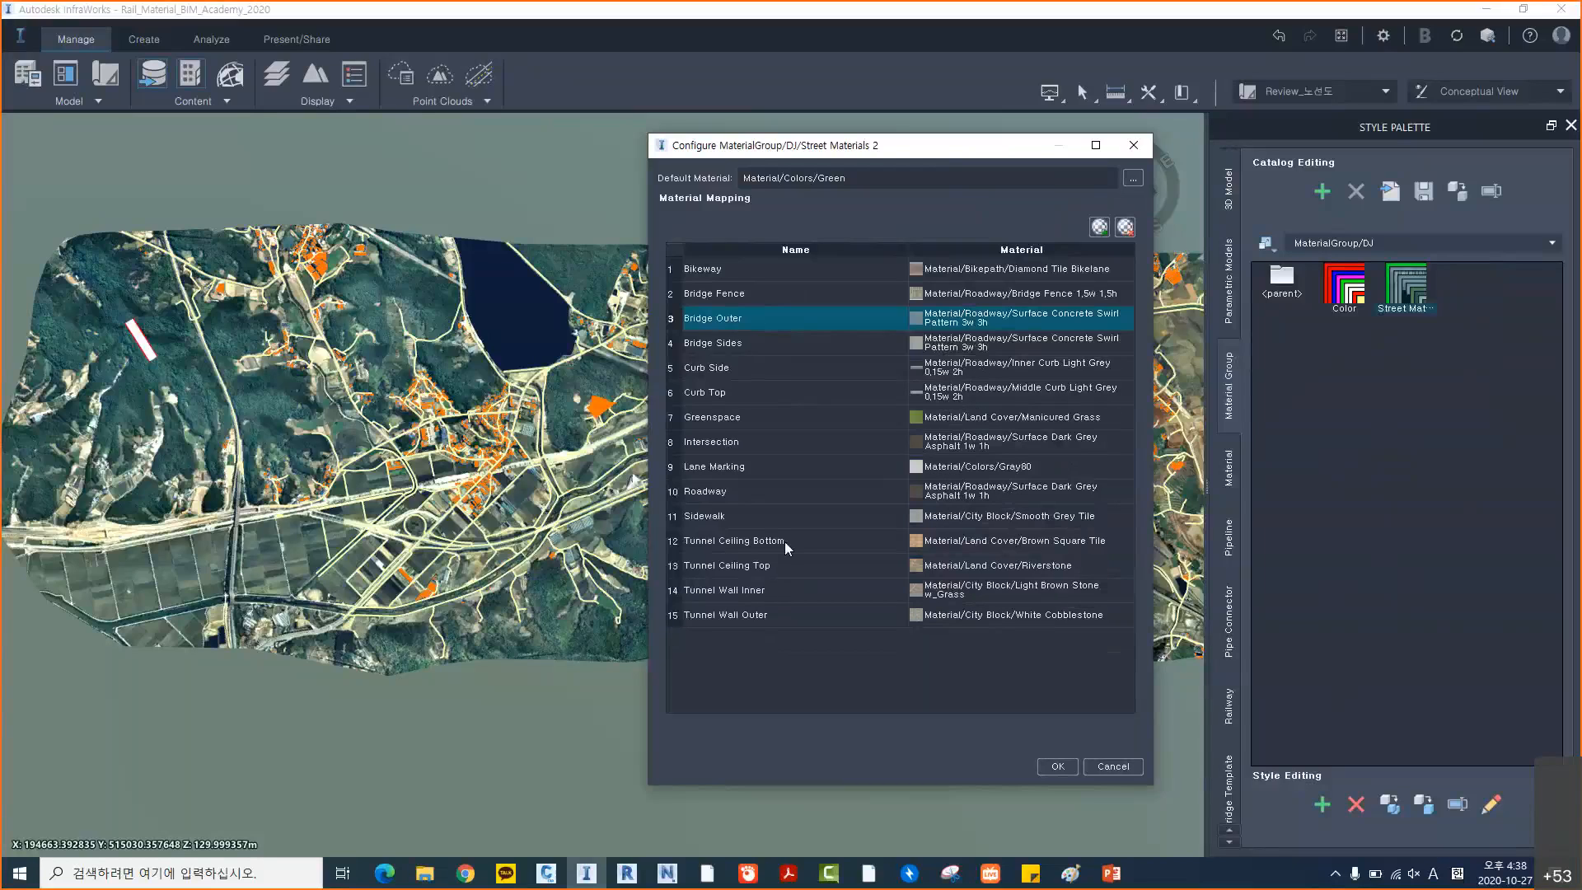
pyautogui.click(767, 616)
pyautogui.click(792, 323)
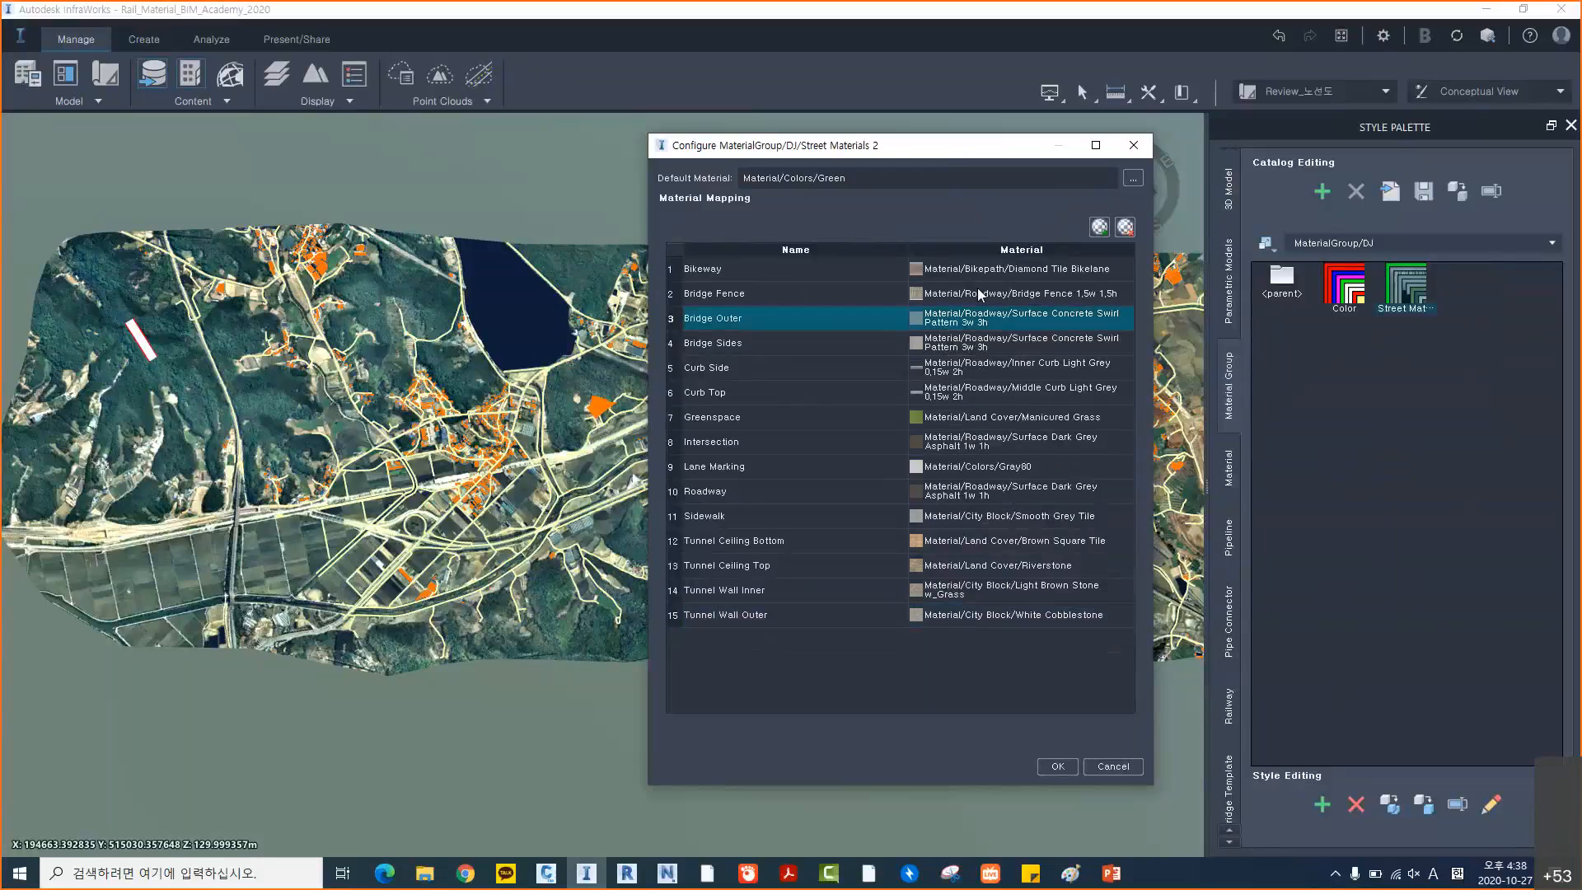
pyautogui.click(1126, 229)
pyautogui.click(1126, 229)
pyautogui.click(1126, 229)
pyautogui.click(1126, 229)
pyautogui.click(1126, 229)
pyautogui.click(1126, 229)
pyautogui.click(1126, 229)
pyautogui.click(1126, 229)
pyautogui.click(1126, 229)
pyautogui.click(1126, 229)
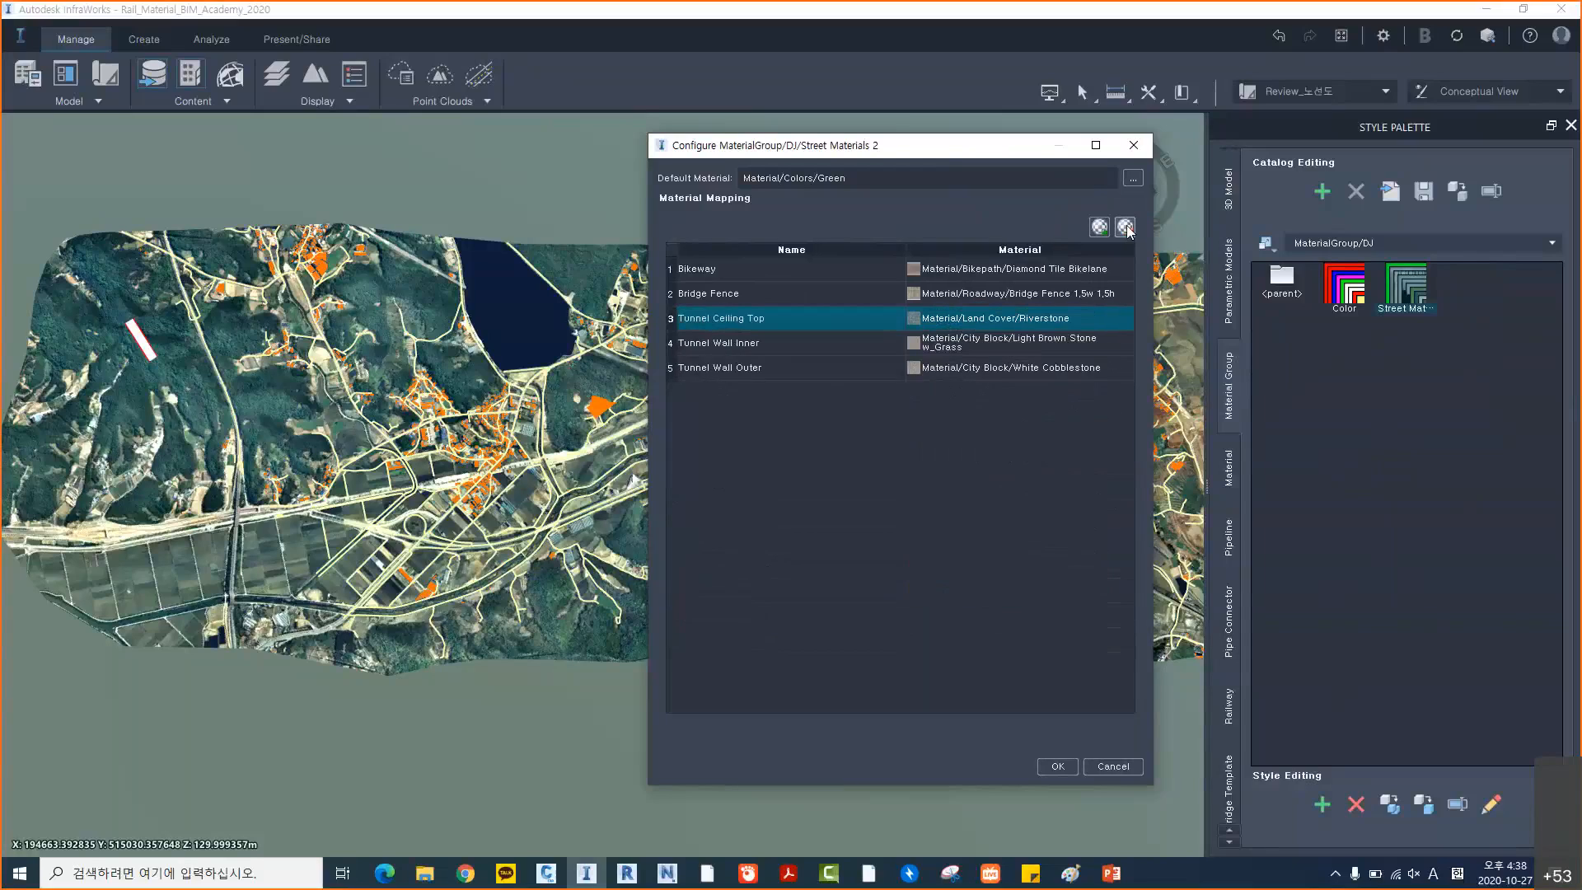
pyautogui.click(1126, 229)
pyautogui.click(1126, 229)
pyautogui.click(1126, 229)
# Rename the Bikeway mapping entry to 1 and the Bridge Fence entry to 2
pyautogui.doubleClick(763, 268)
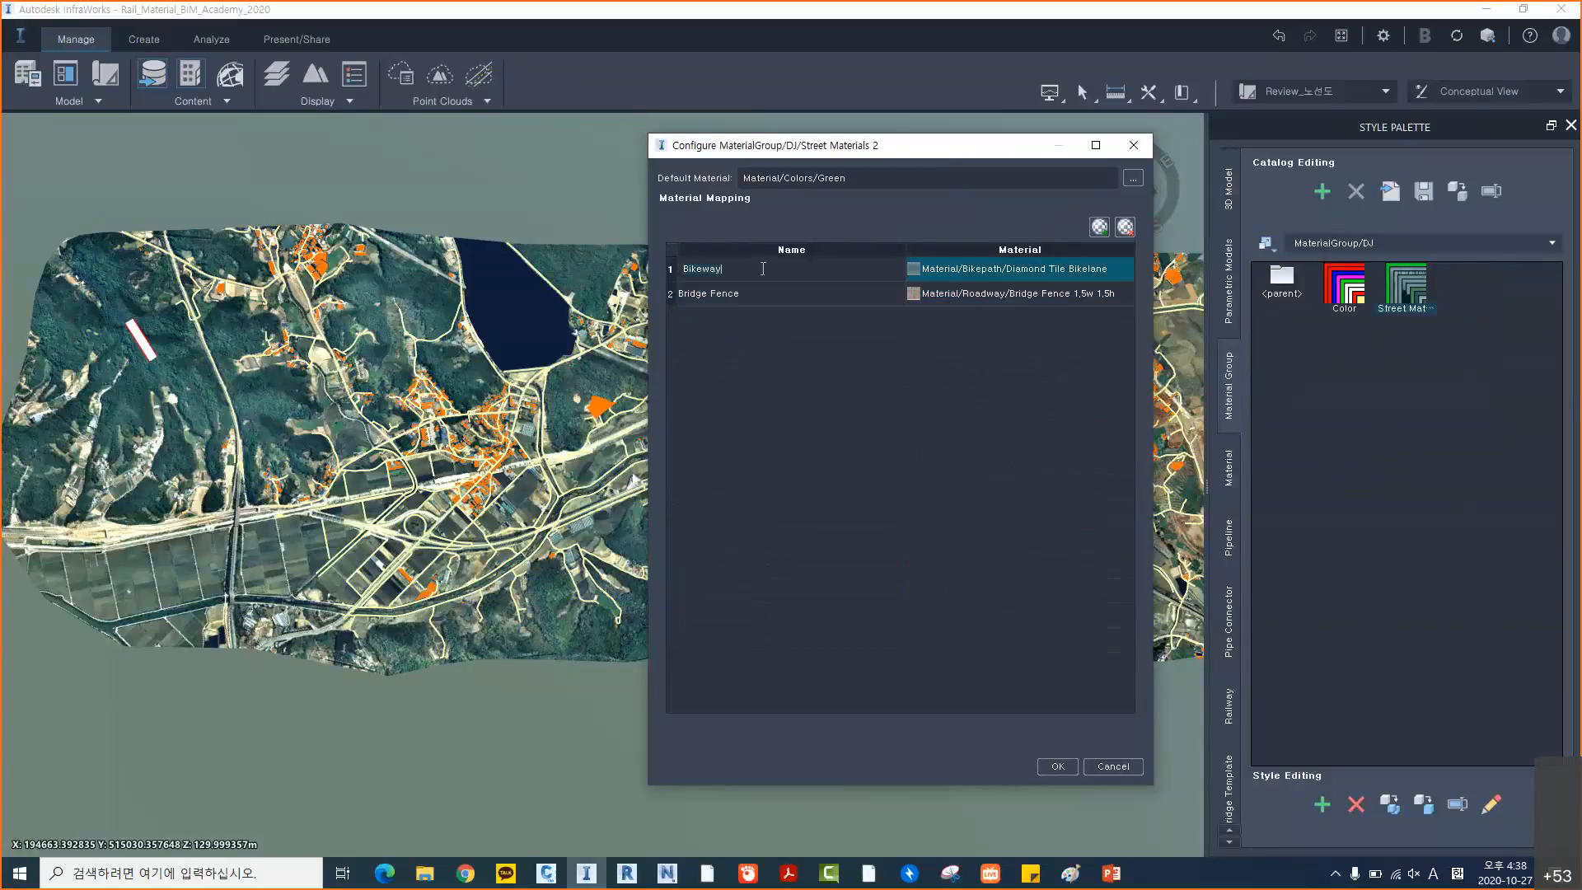
pyautogui.write('1')
pyautogui.click(720, 293)
pyautogui.doubleClick(720, 293)
pyautogui.write('2')
pyautogui.press('Return')
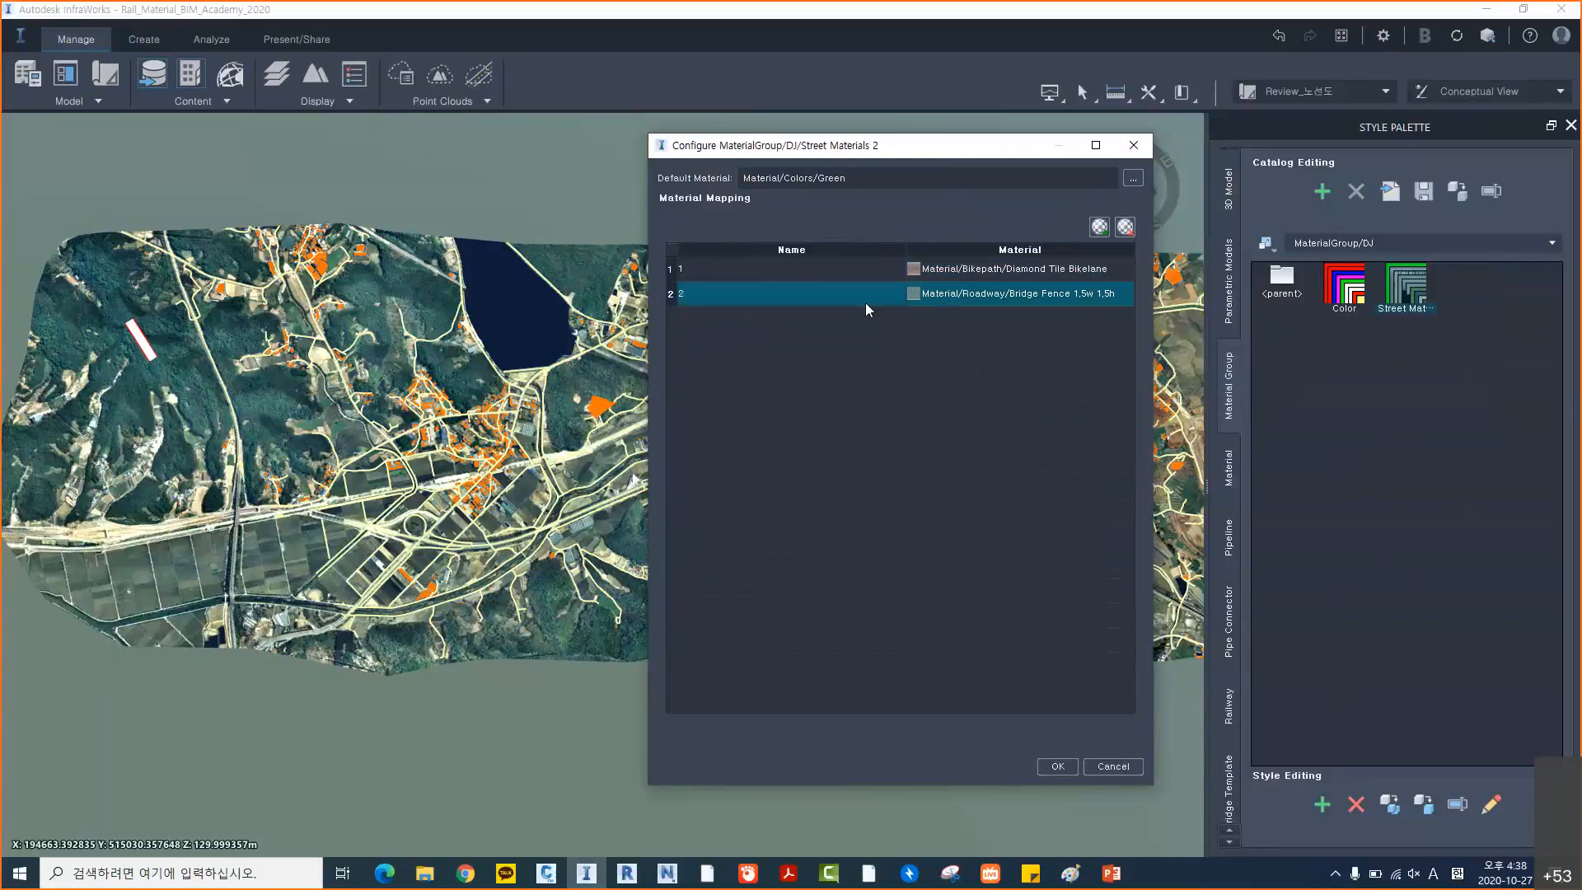
# Replace the material of mapping entry 1 with the solid color red (FF0000)
pyautogui.click(940, 268)
pyautogui.doubleClick(962, 269)
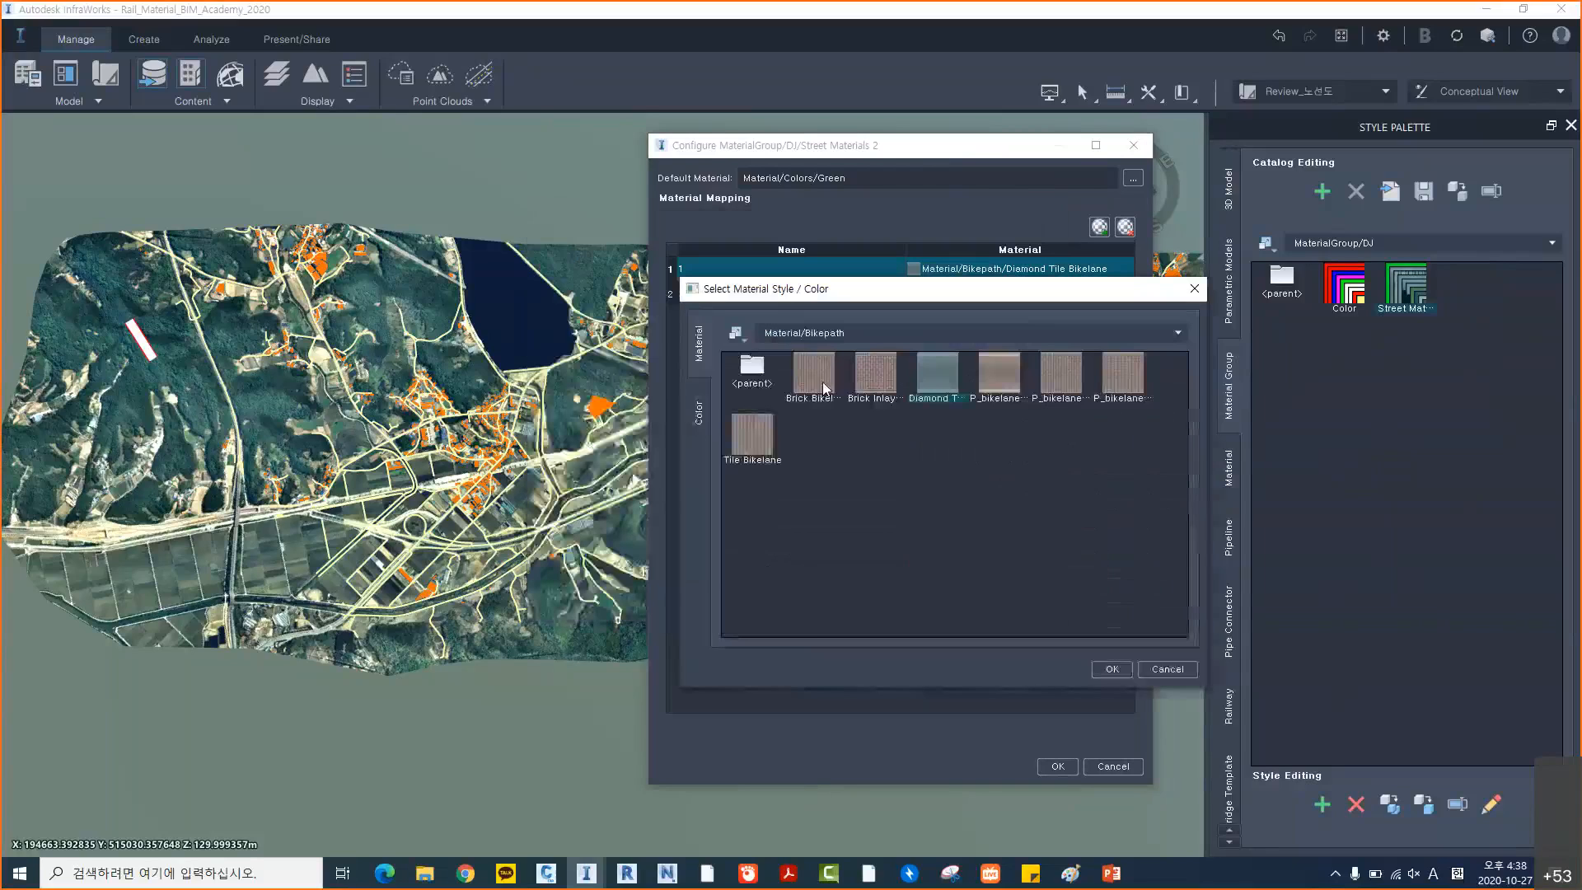
pyautogui.click(698, 412)
pyautogui.moveTo(1151, 298); pyautogui.dragTo(1406, 299)
pyautogui.click(1008, 399)
pyautogui.click(1367, 669)
# Replace the material of mapping entry 2 with the solid color white (#ffffff)
pyautogui.doubleClick(948, 295)
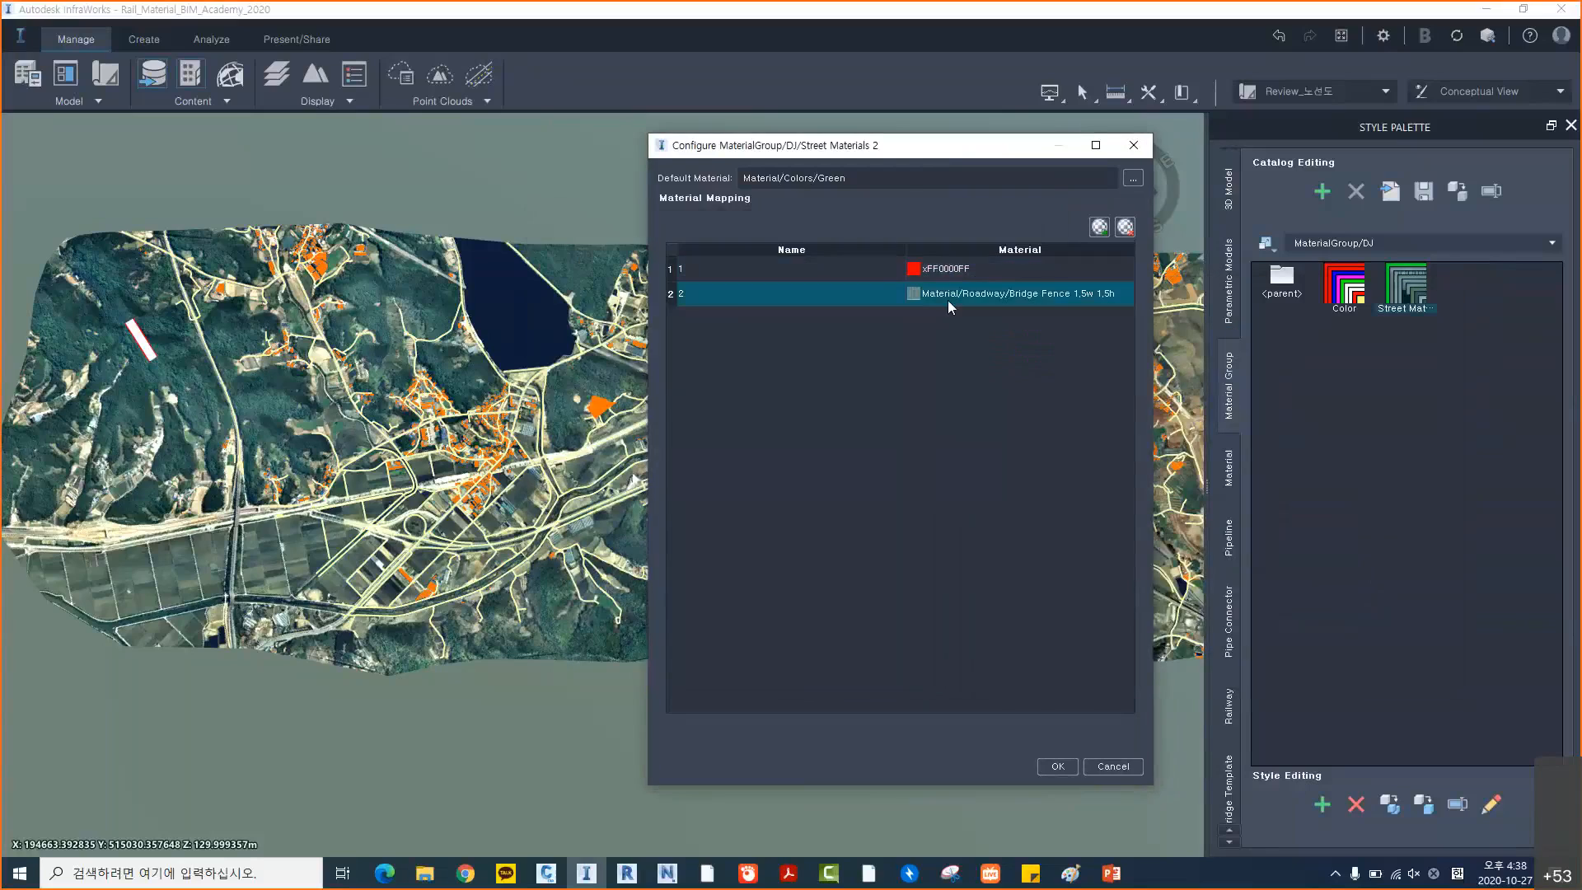
pyautogui.click(544, 352)
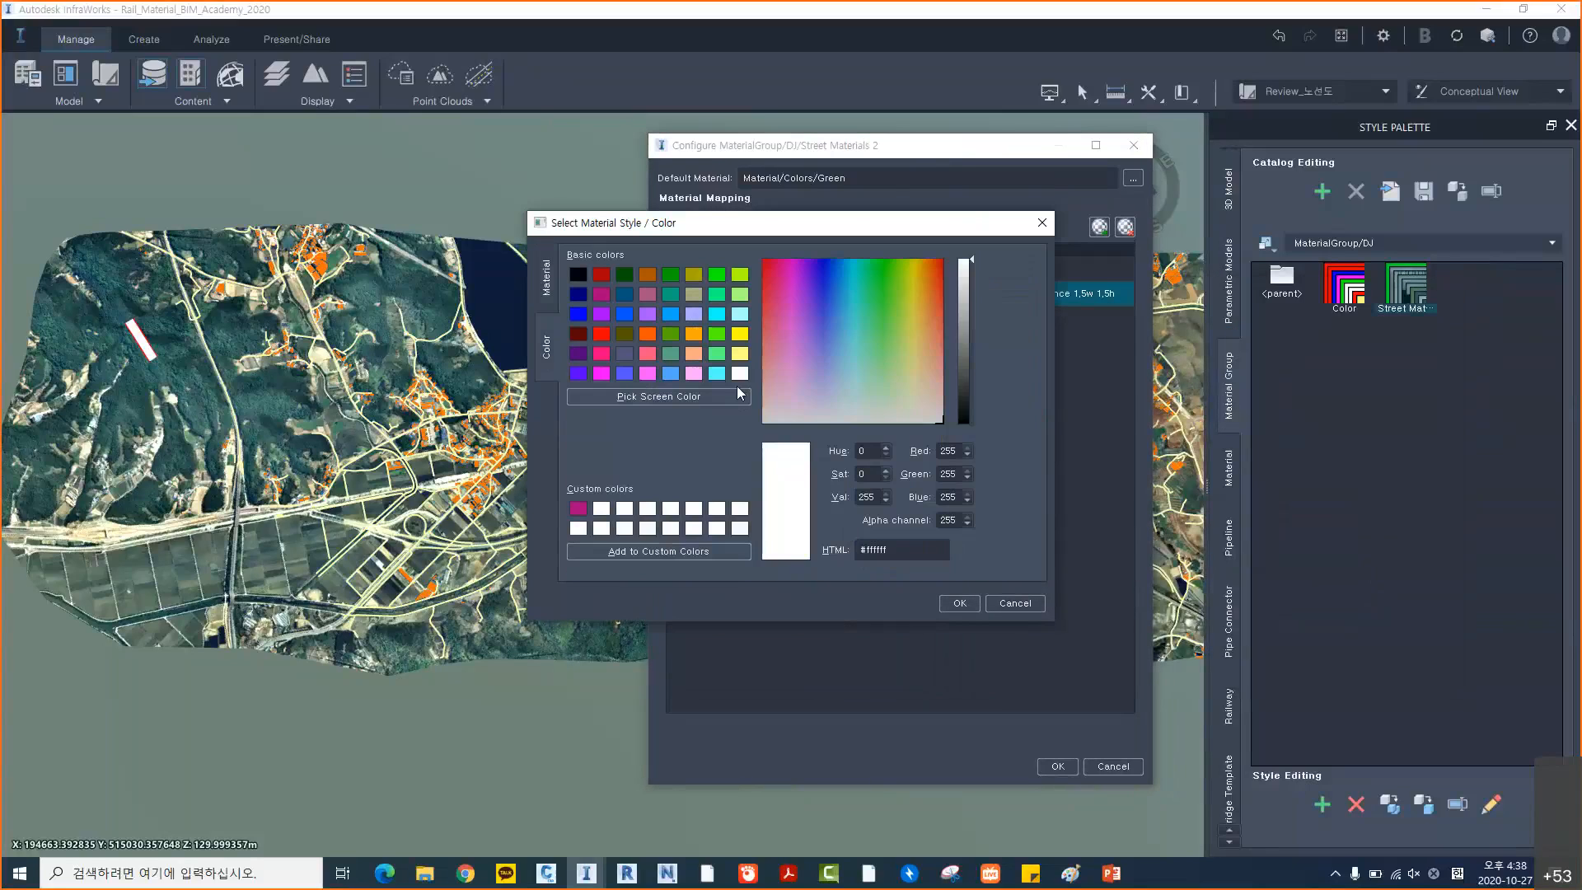
pyautogui.click(958, 603)
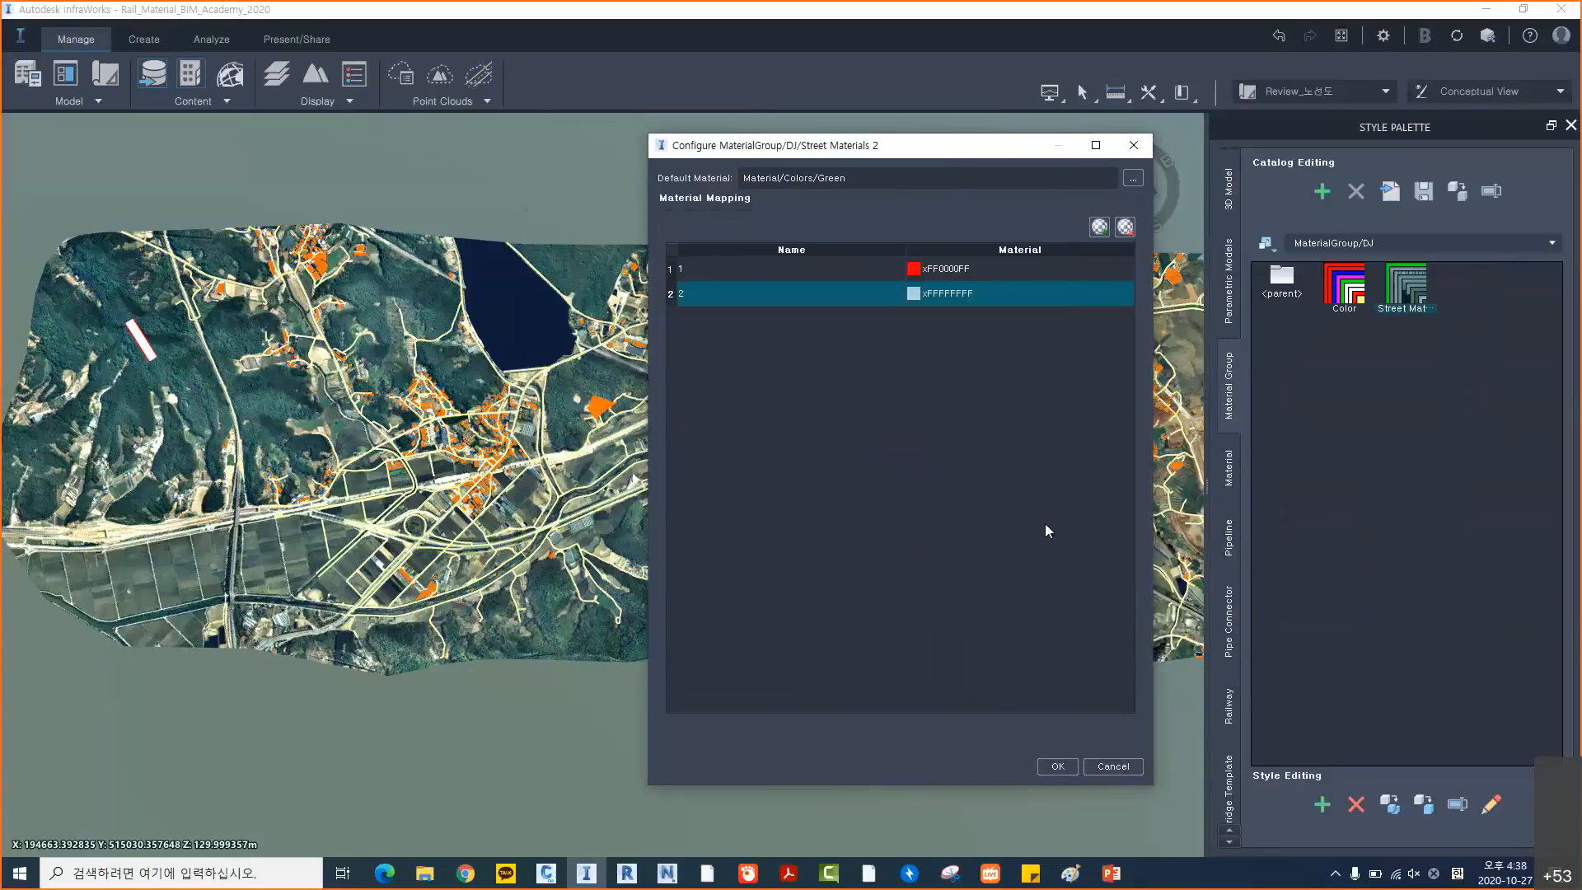
# Add a mapping entry named 3 and assign it the light orange color #ffaa7f
pyautogui.click(1099, 227)
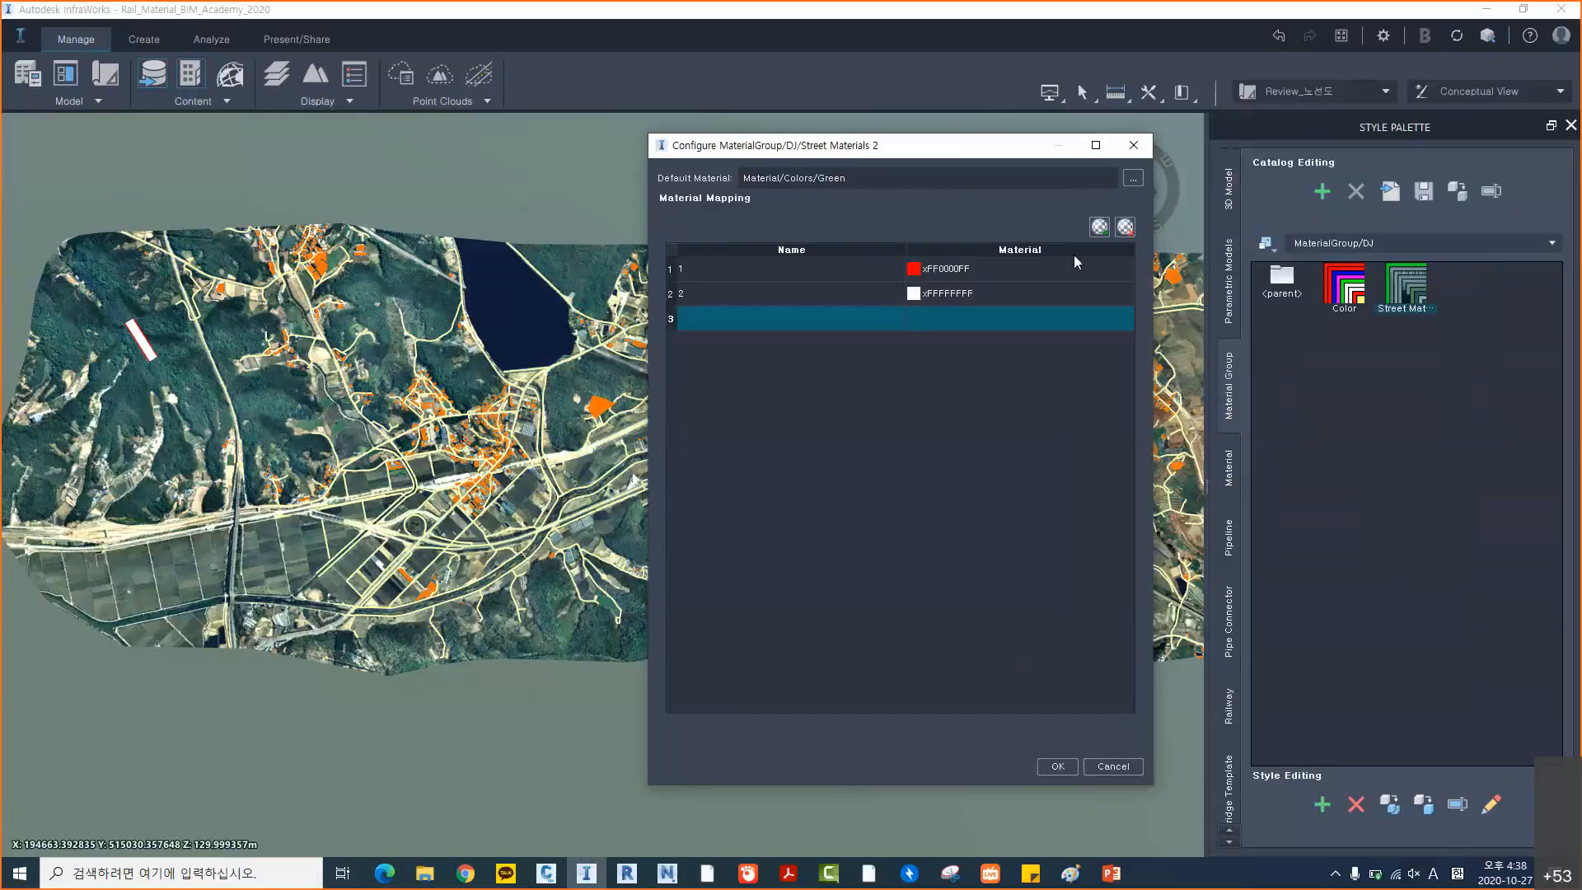
pyautogui.doubleClick(802, 319)
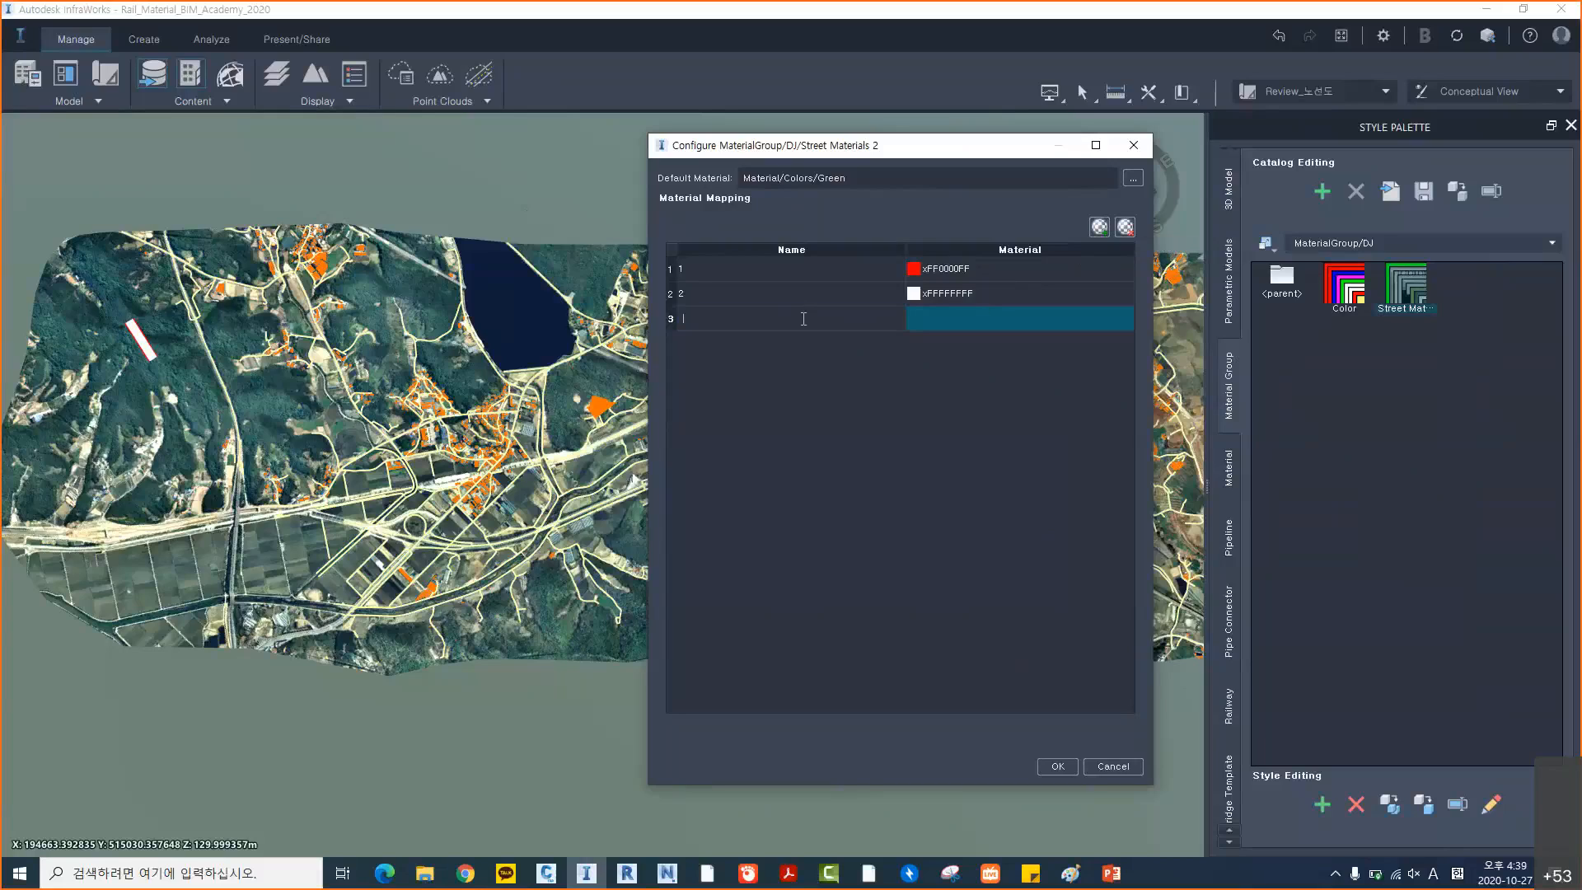
pyautogui.write('3')
pyautogui.press('Return')
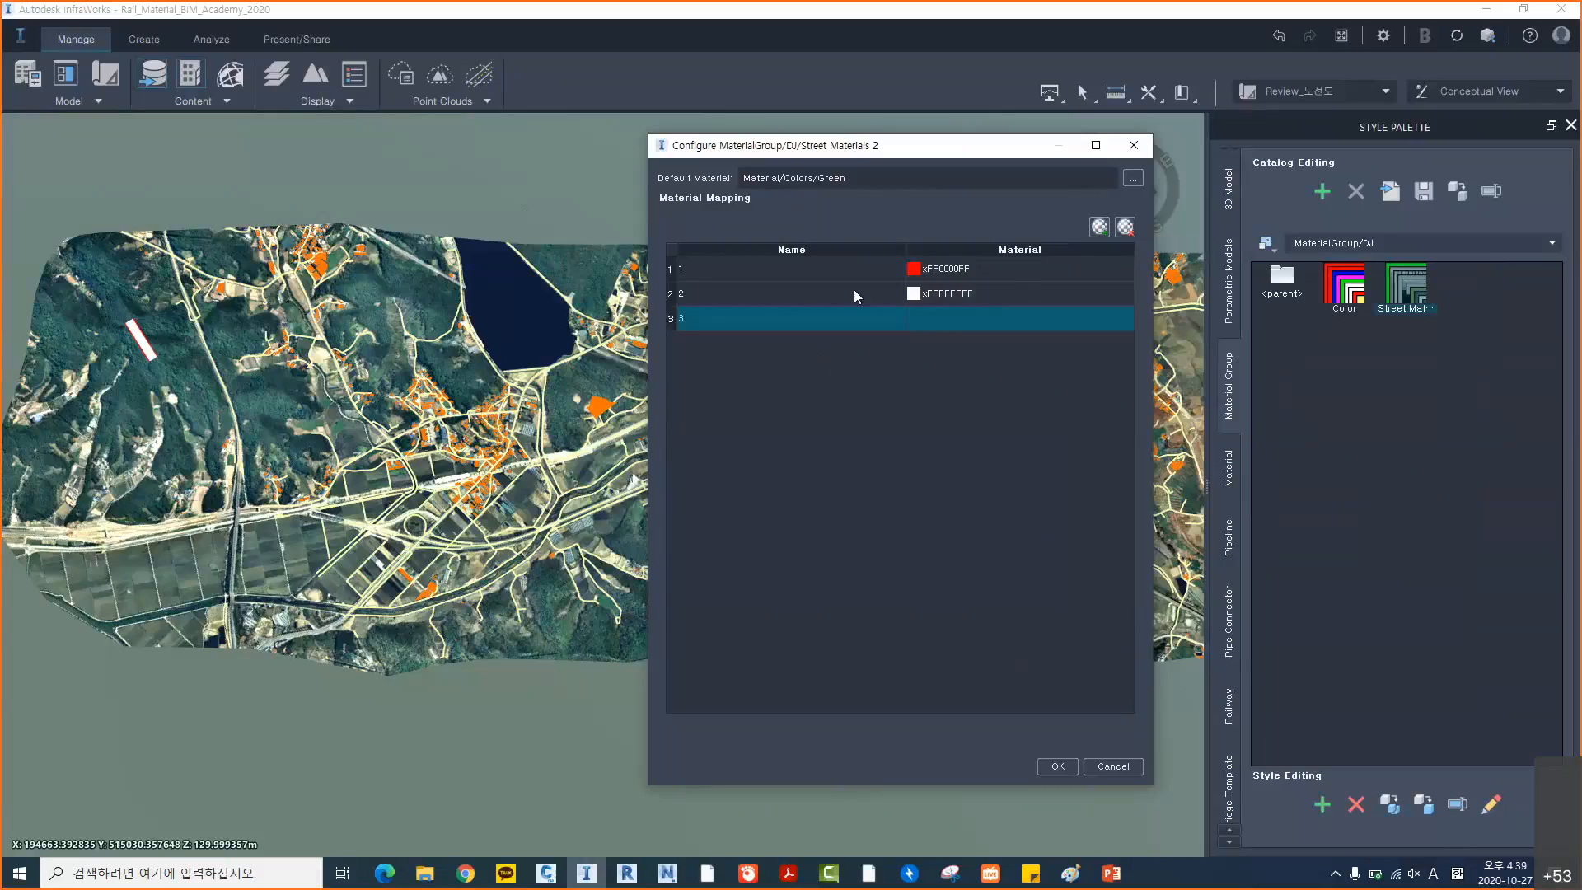
pyautogui.doubleClick(910, 315)
pyautogui.click(694, 353)
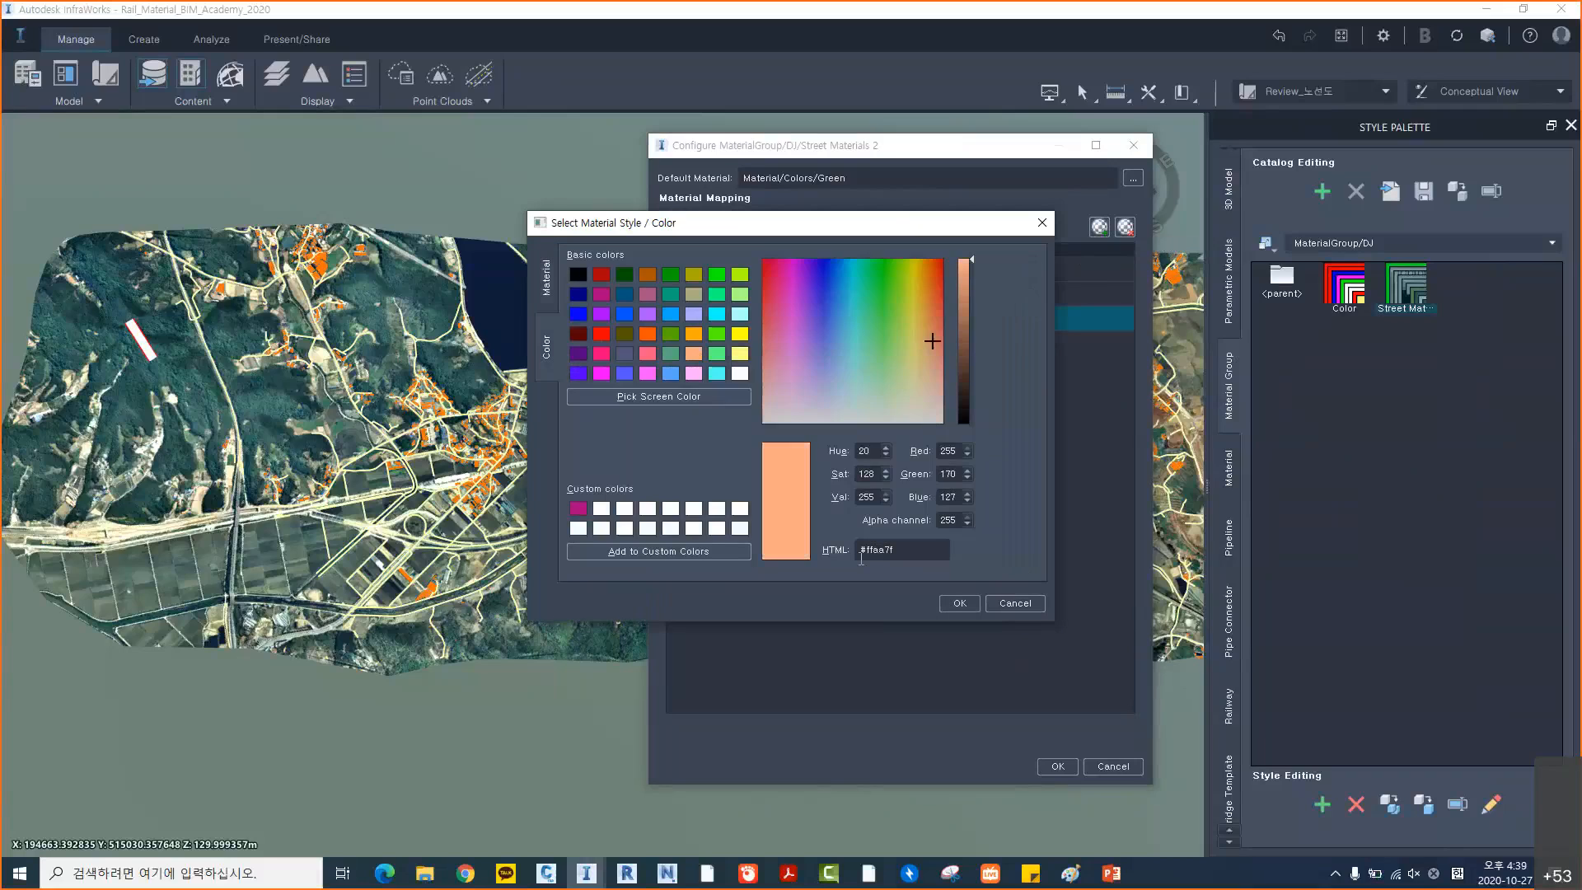
pyautogui.click(959, 603)
# Add a fourth mapping entry named 4 to the material group
pyautogui.click(1098, 230)
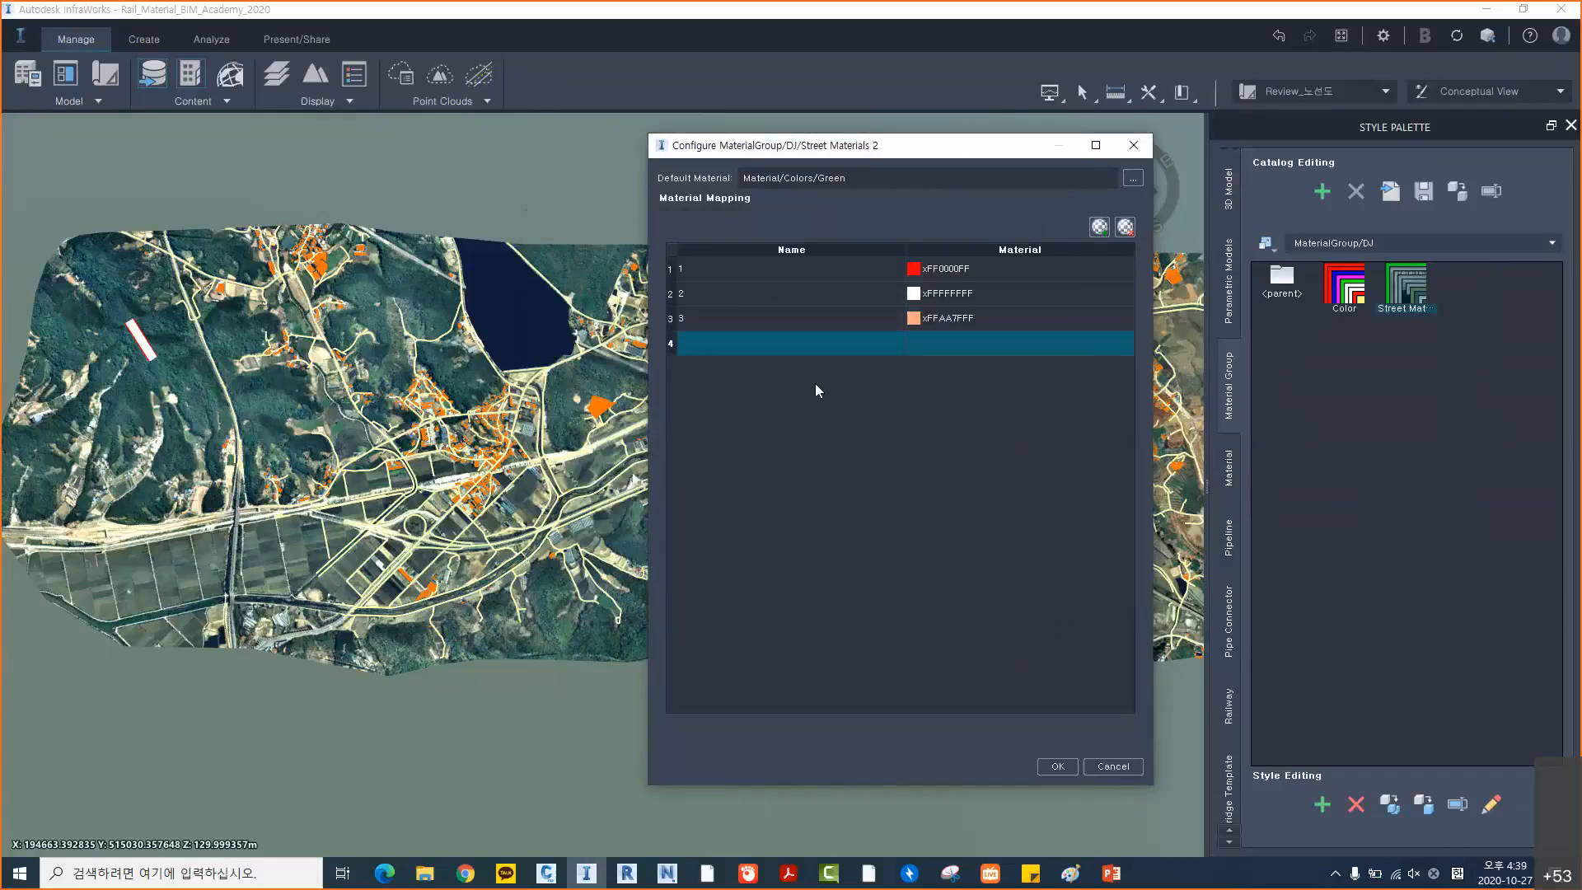
pyautogui.doubleClick(799, 343)
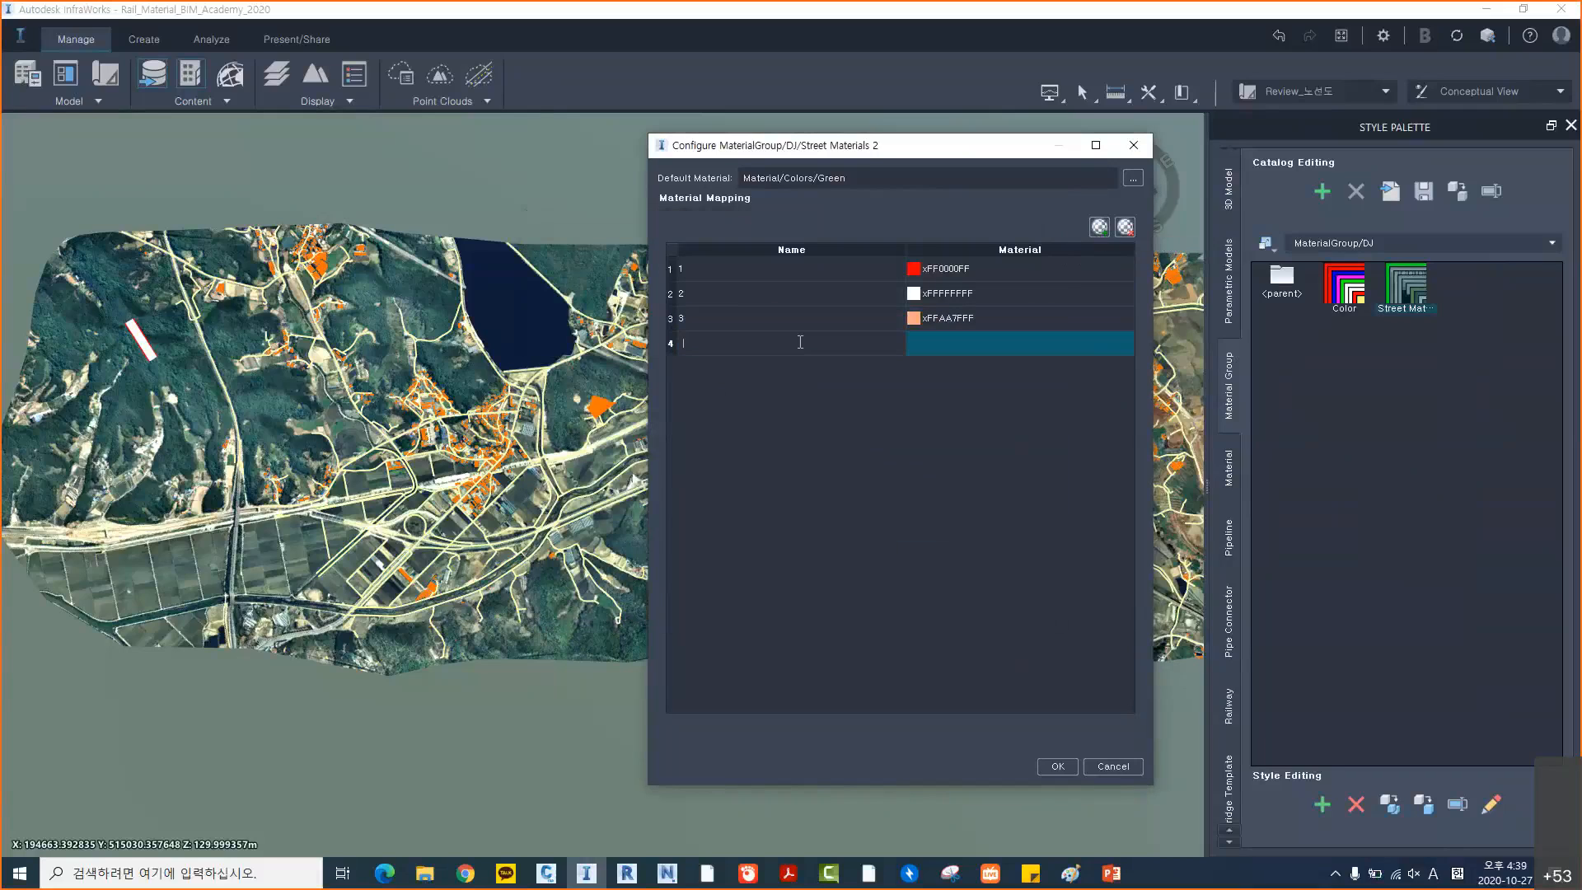
pyautogui.doubleClick(938, 344)
pyautogui.doubleClick(660, 302)
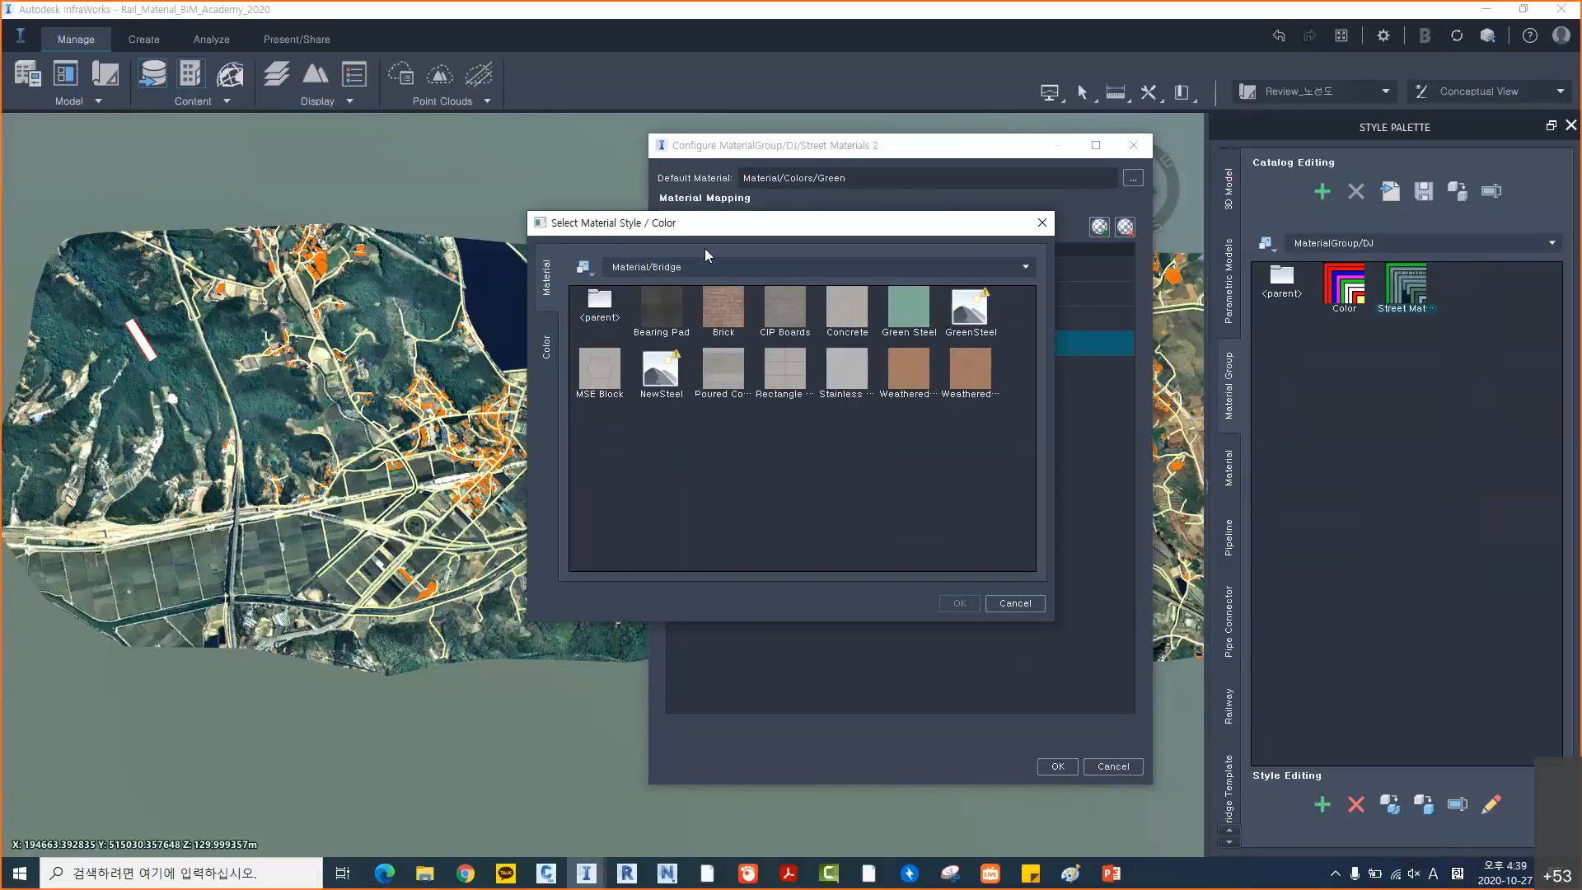
pyautogui.moveTo(745, 233); pyautogui.dragTo(699, 249)
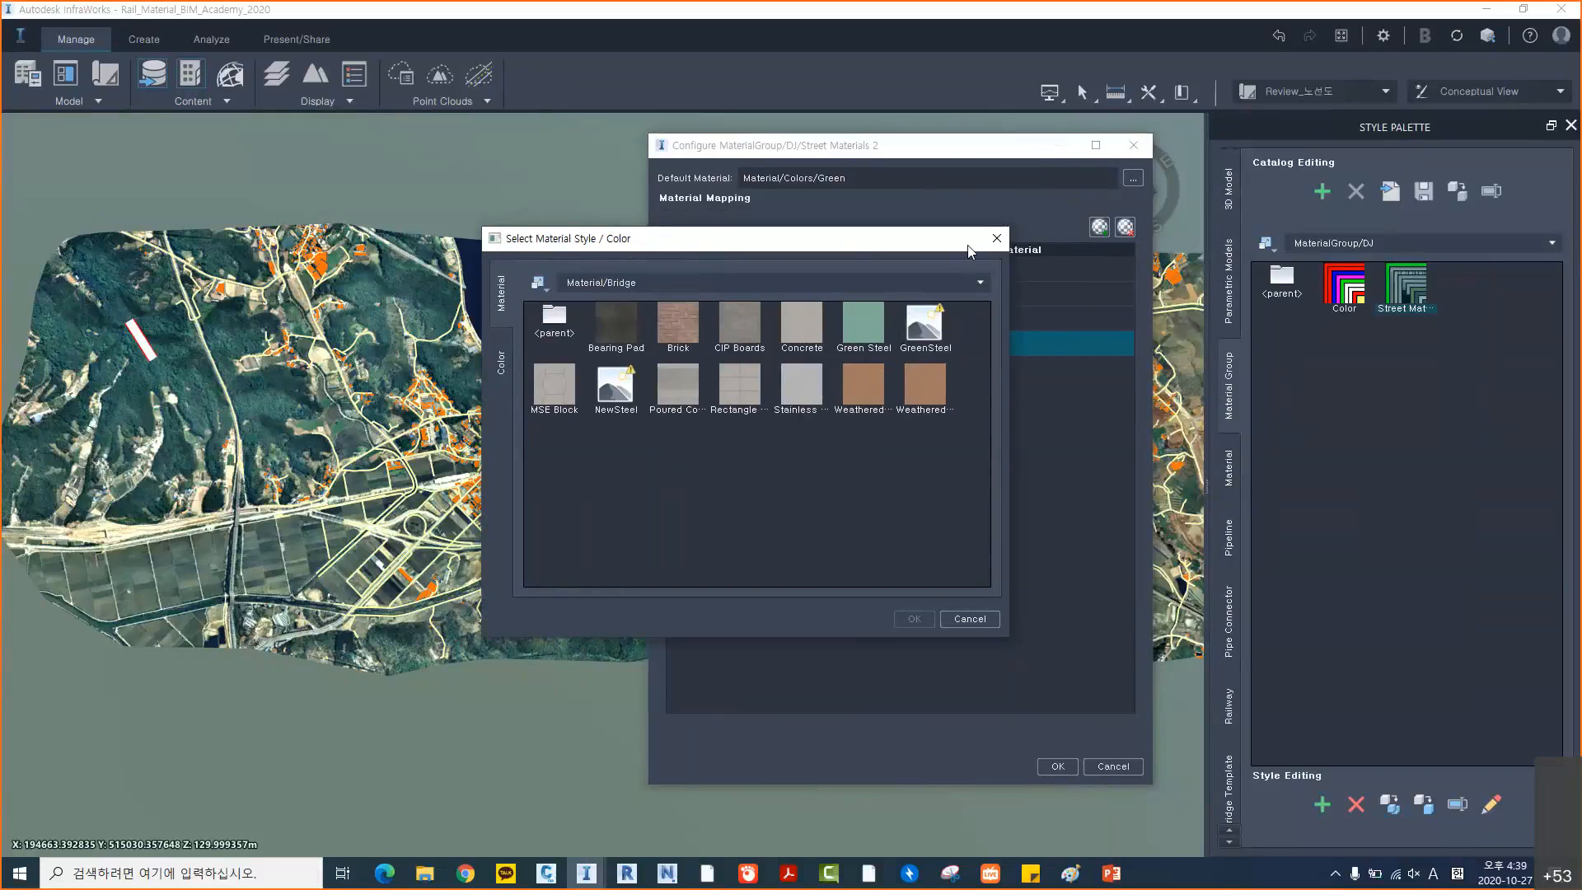
pyautogui.click(996, 238)
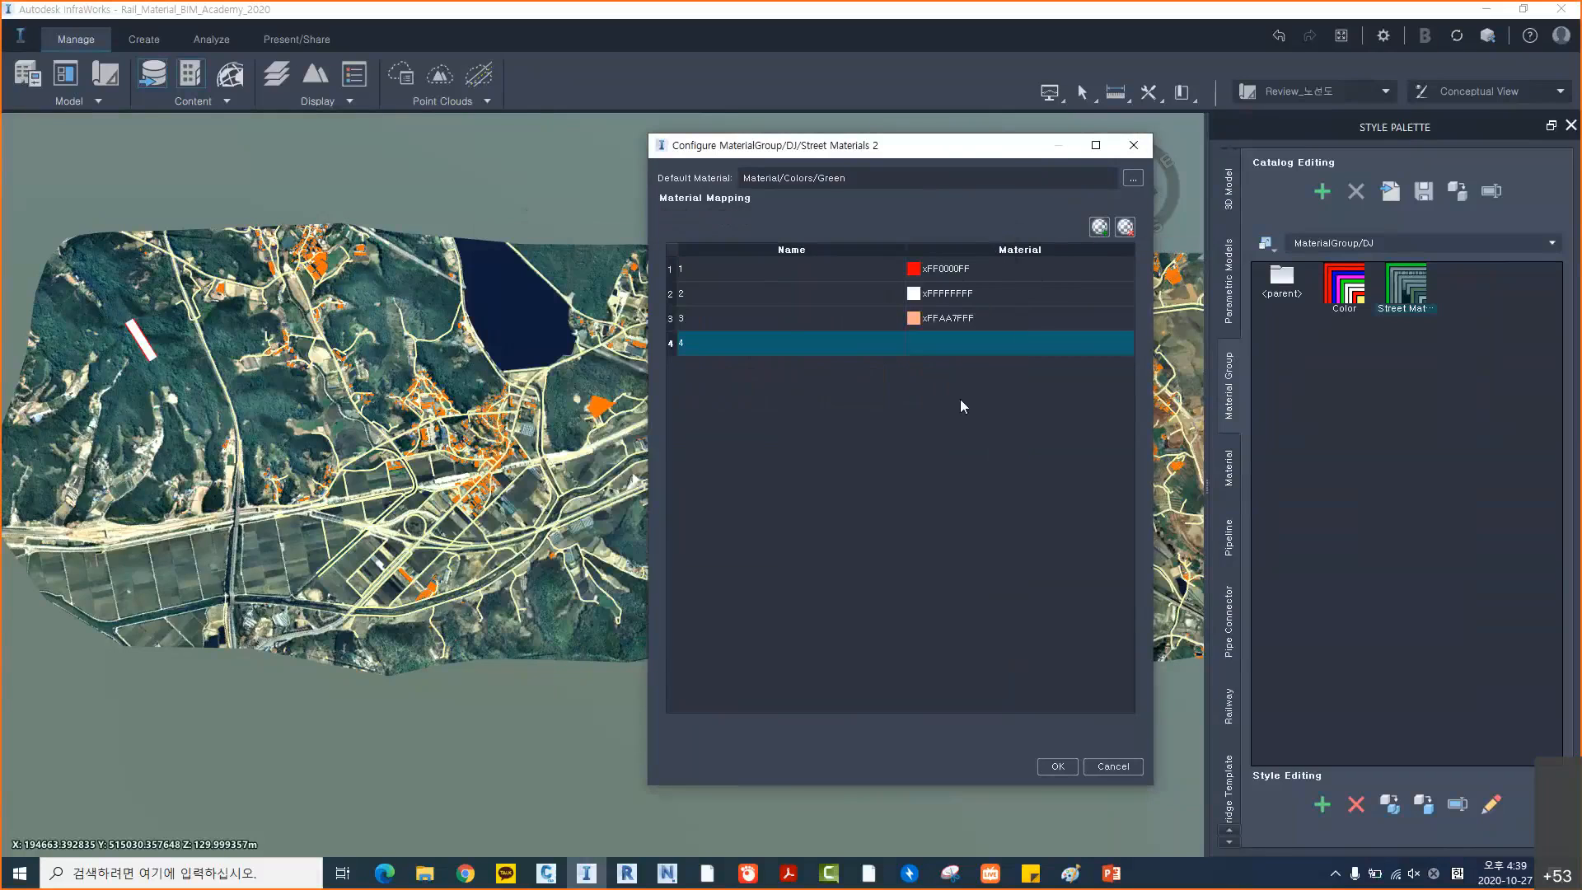
pyautogui.click(1058, 766)
pyautogui.click(980, 487)
# Assign the pink color #ff557f to mapping entry 4 and save the material group
pyautogui.doubleClick(965, 350)
pyautogui.click(546, 346)
pyautogui.click(769, 314)
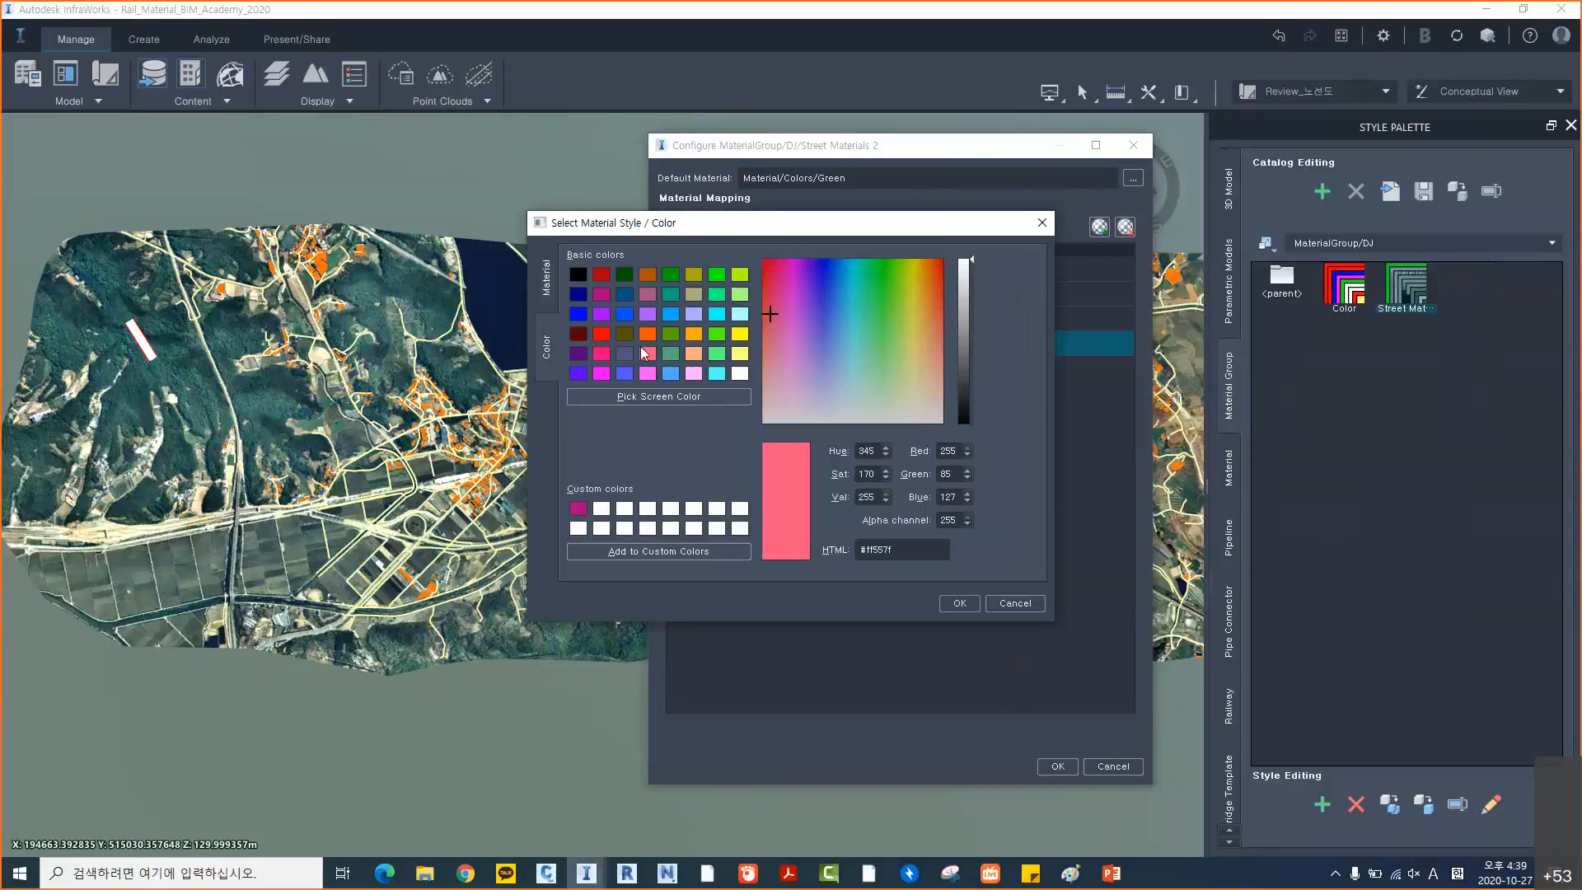
pyautogui.click(960, 602)
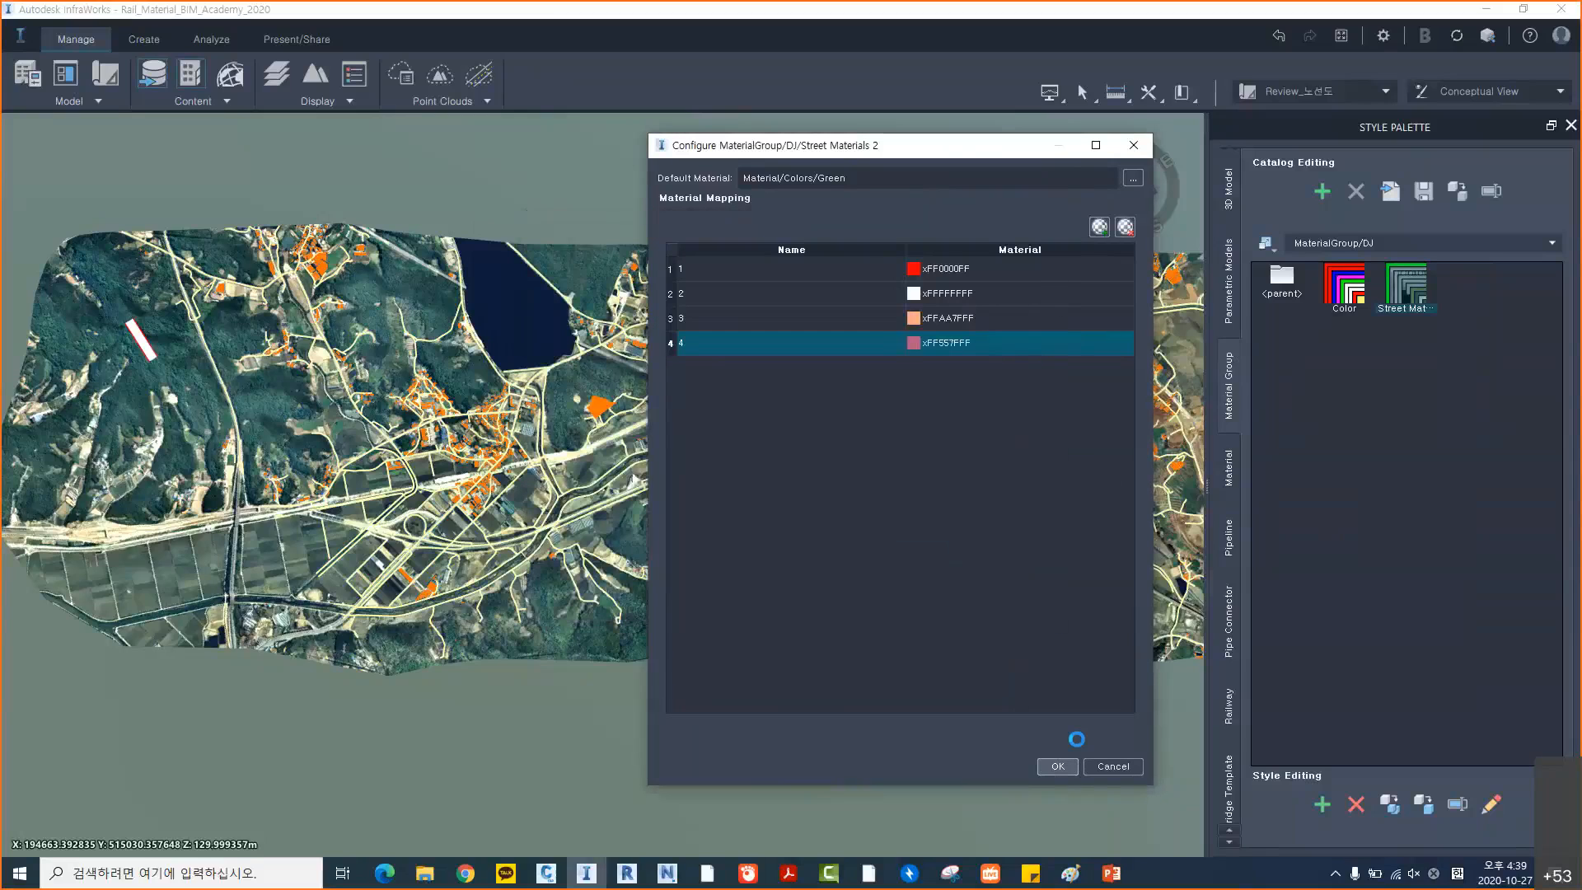
pyautogui.click(1058, 766)
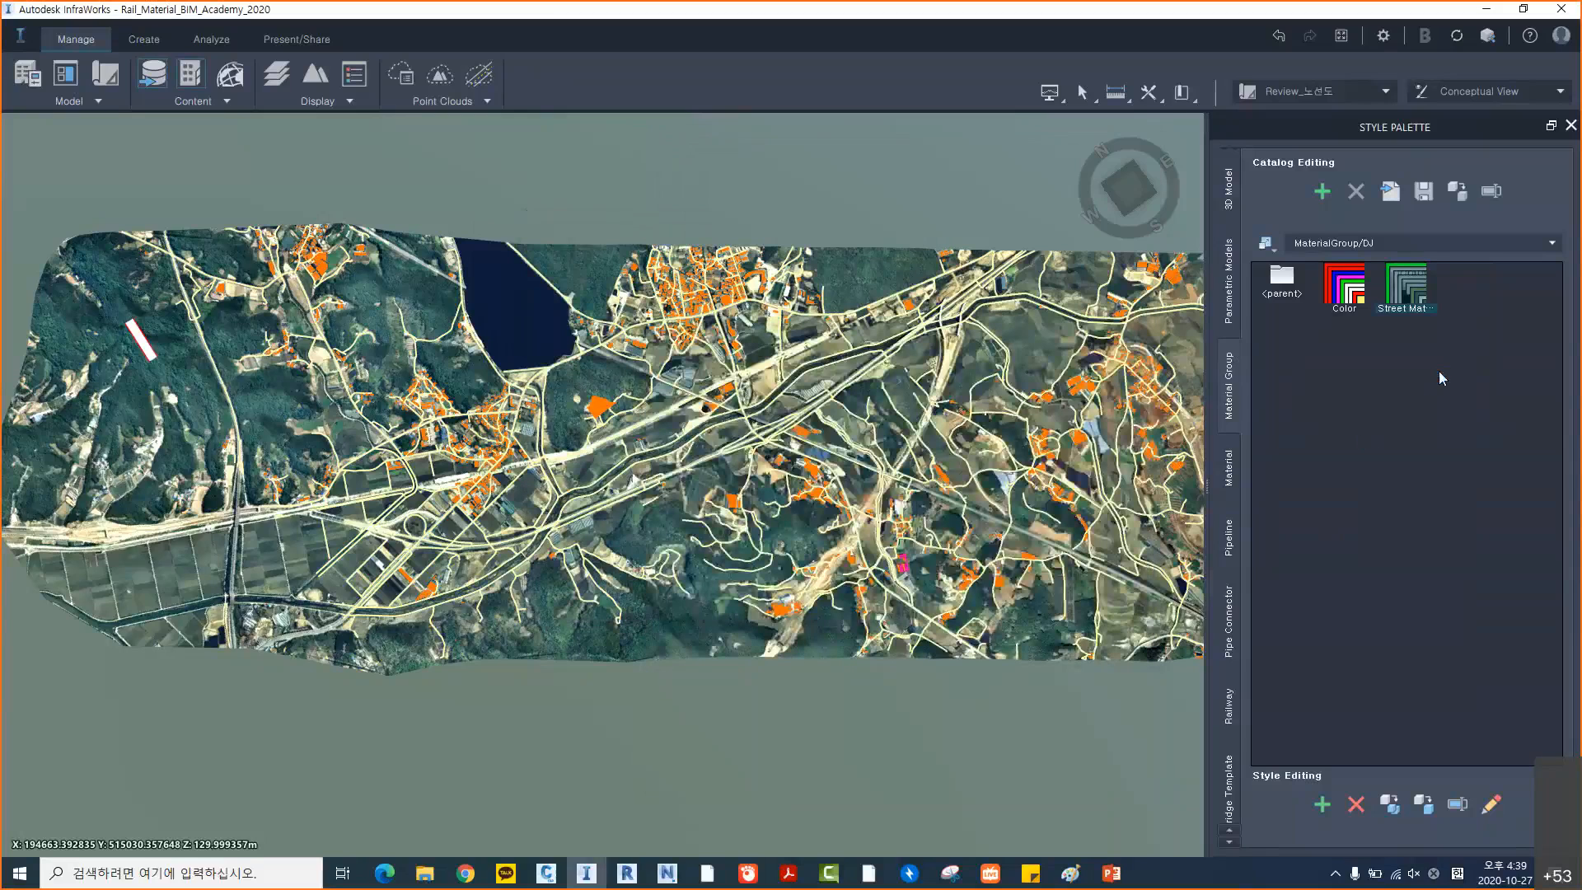
# Examine the material mapping of the Color material group in the DJ catalog, and close it without saving
pyautogui.doubleClick(1343, 293)
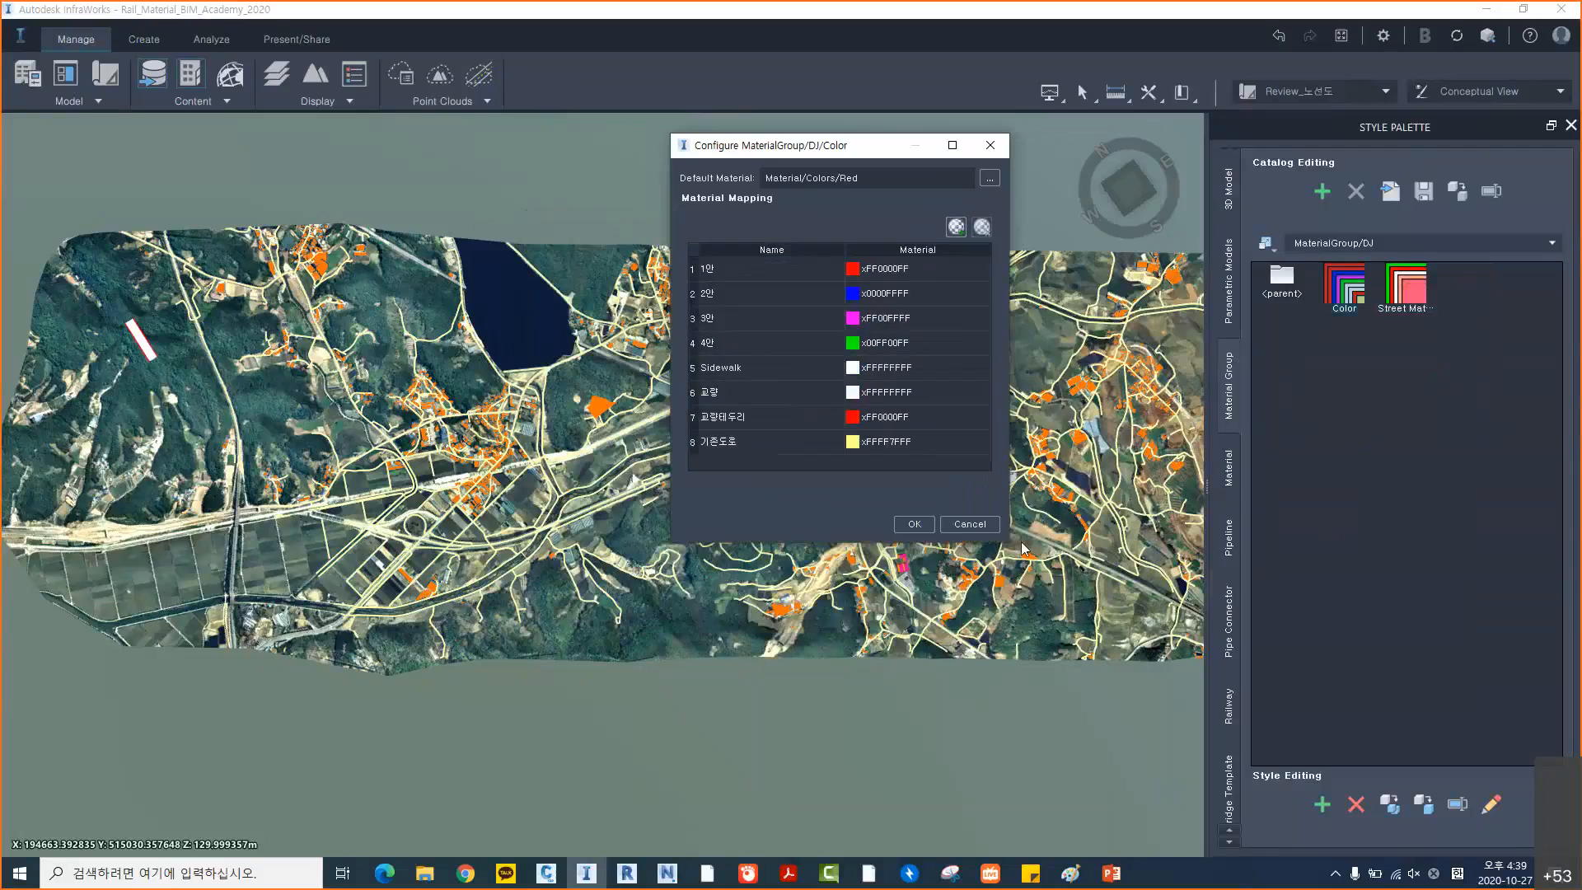
pyautogui.moveTo(1011, 546); pyautogui.dragTo(1104, 648)
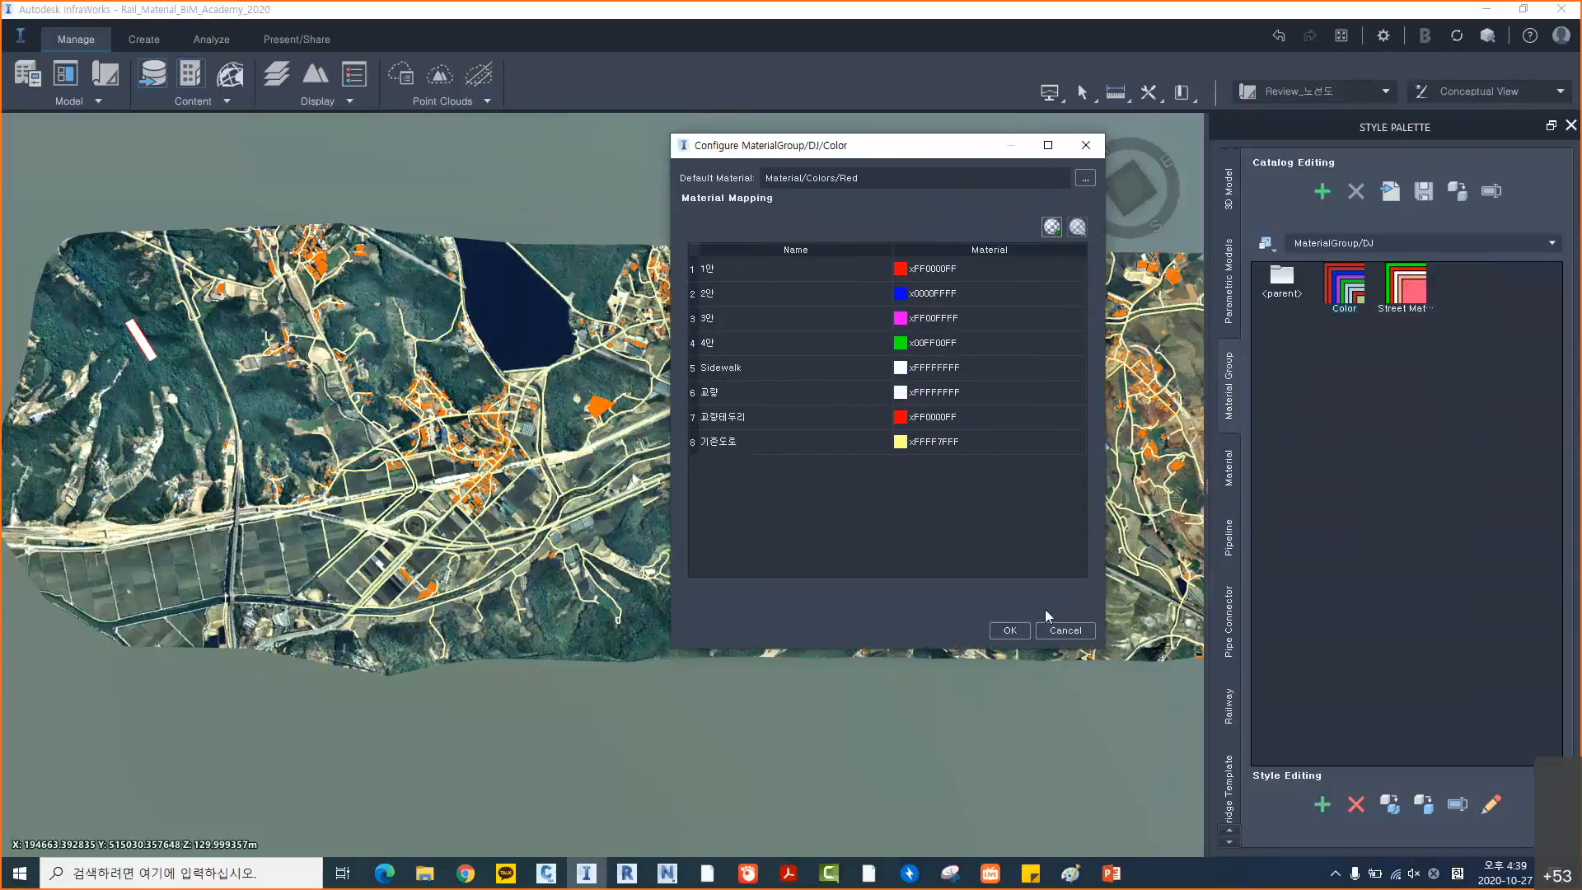
pyautogui.click(1064, 630)
# Copy the first Boulevard road style from the Street catalog into its DJ folder
pyautogui.scroll(-8, 1232, 506)
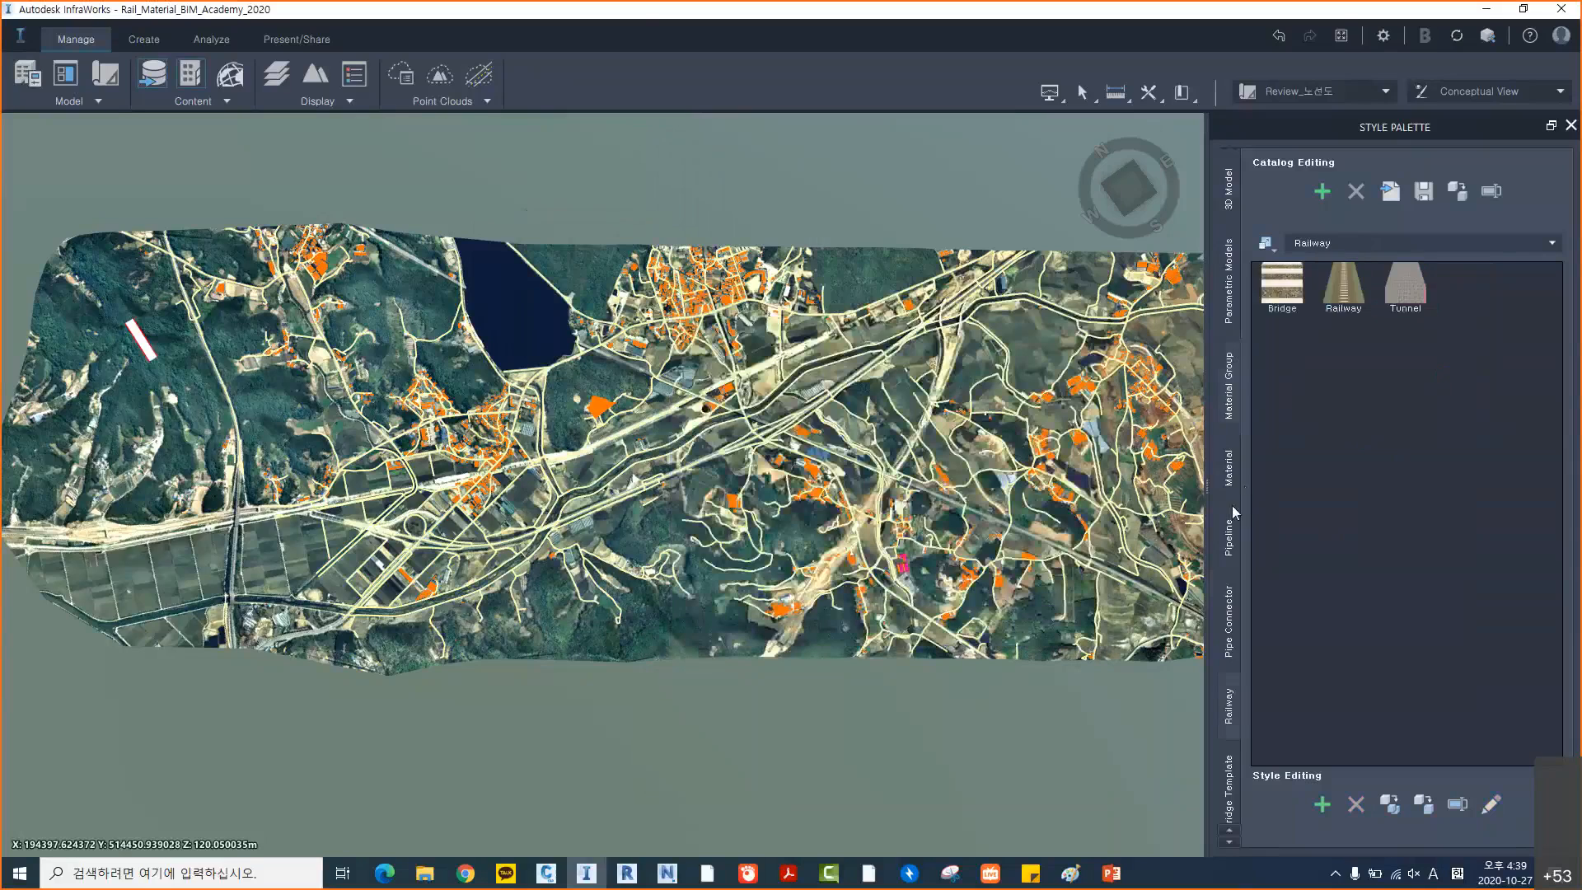
pyautogui.click(1230, 618)
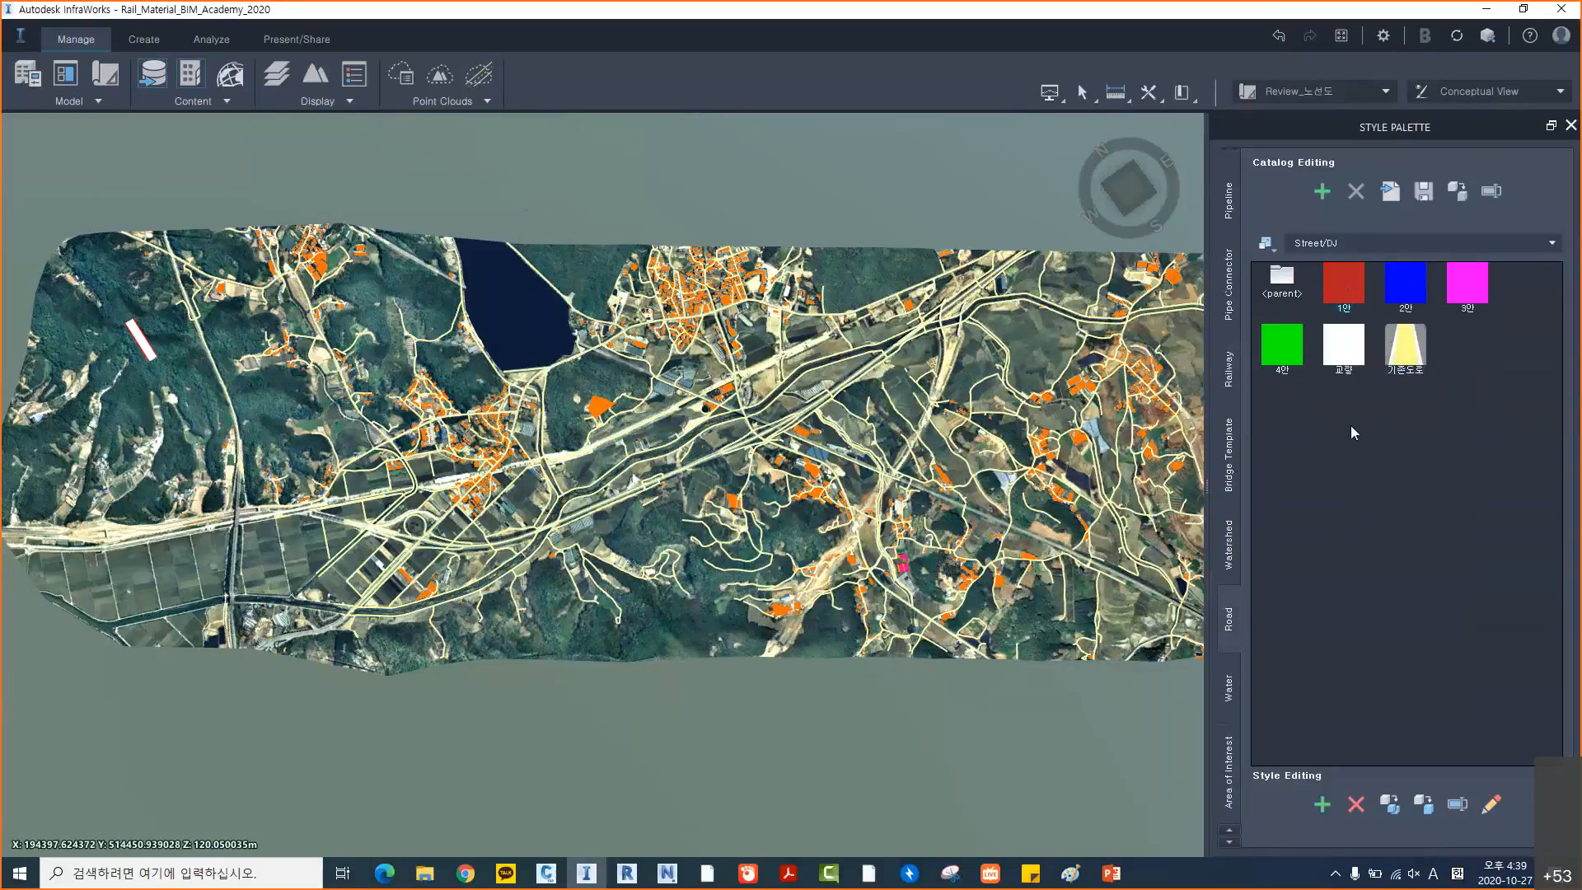
pyautogui.doubleClick(1288, 288)
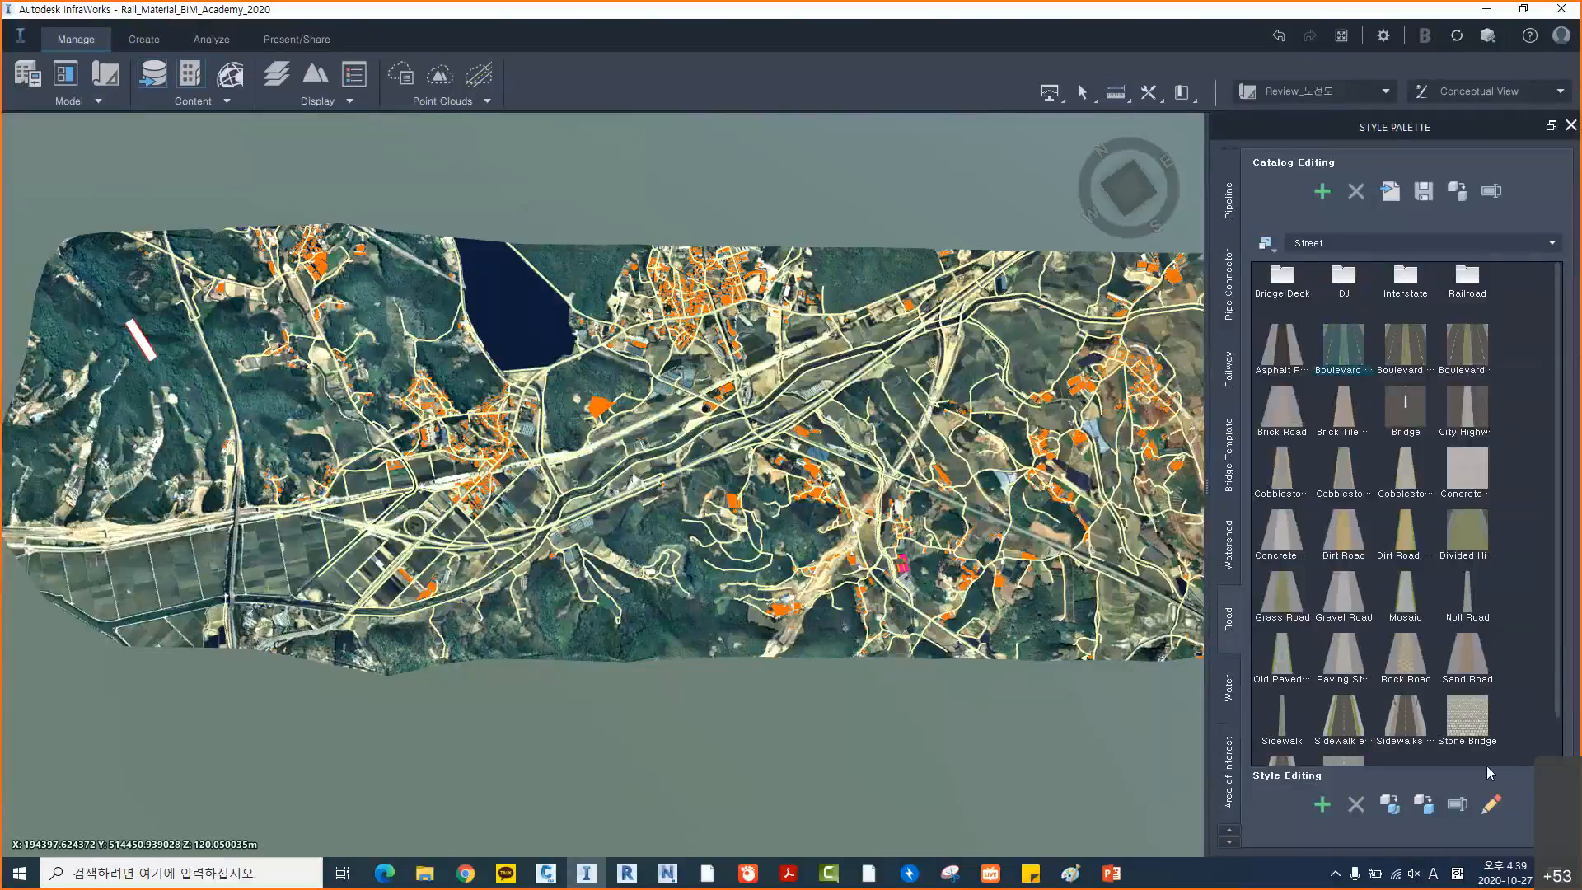
pyautogui.click(1389, 805)
pyautogui.click(672, 396)
pyautogui.click(774, 514)
# Rename the copied Boulevard style in the Street/DJ catalog to aaa
pyautogui.doubleClick(1346, 288)
pyautogui.click(1344, 346)
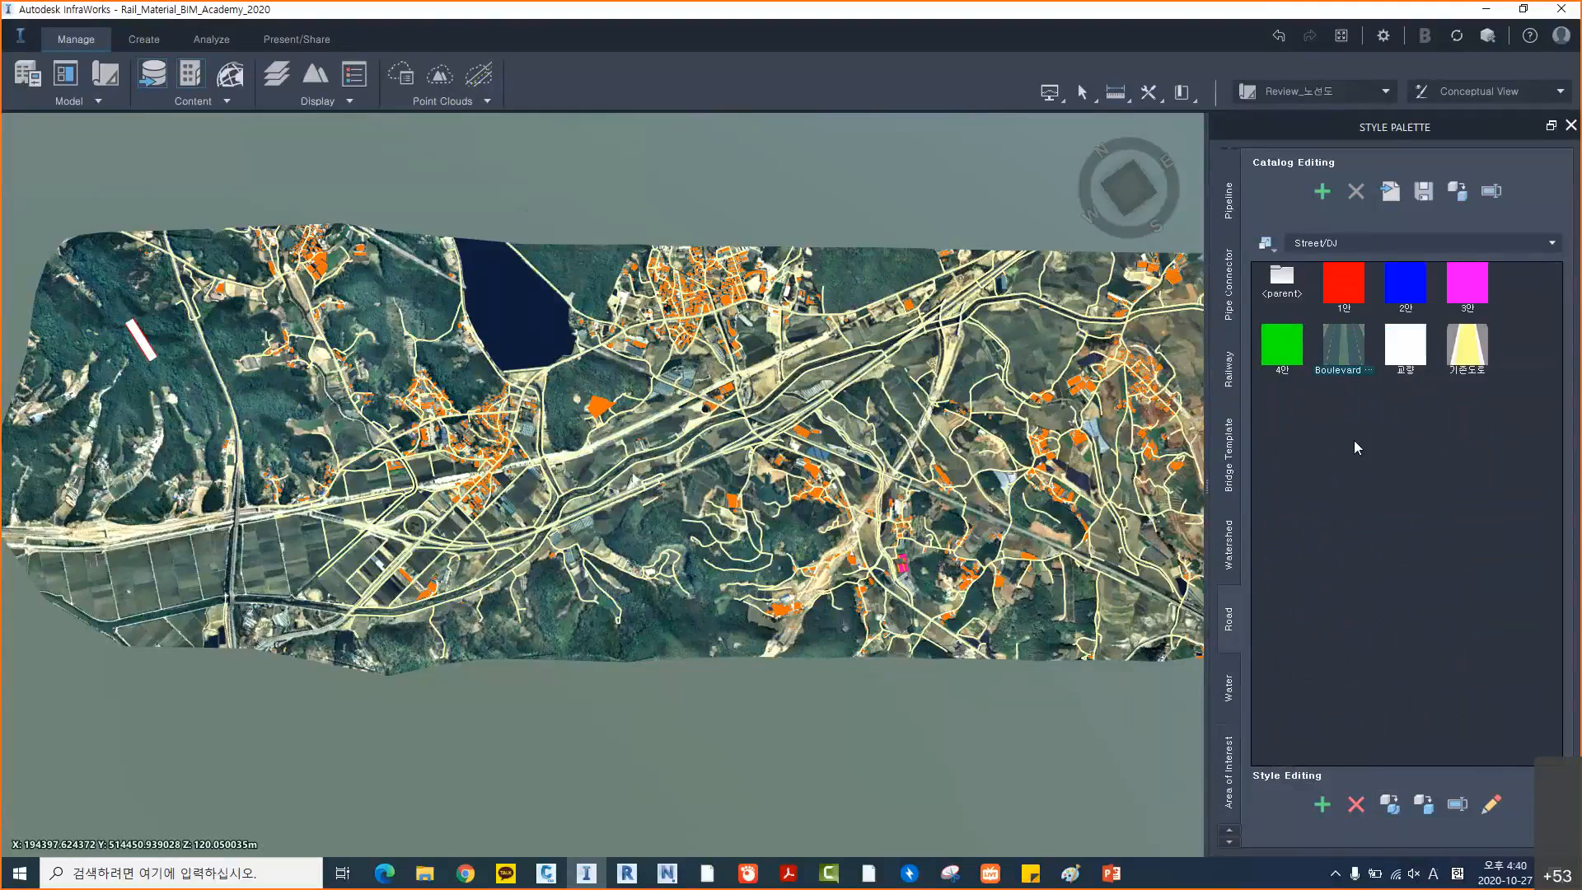
pyautogui.press('F2')
pyautogui.write('aaa')
# Edit the aaa road style and remove the dark red tree decoration from the Median track
pyautogui.click(1491, 803)
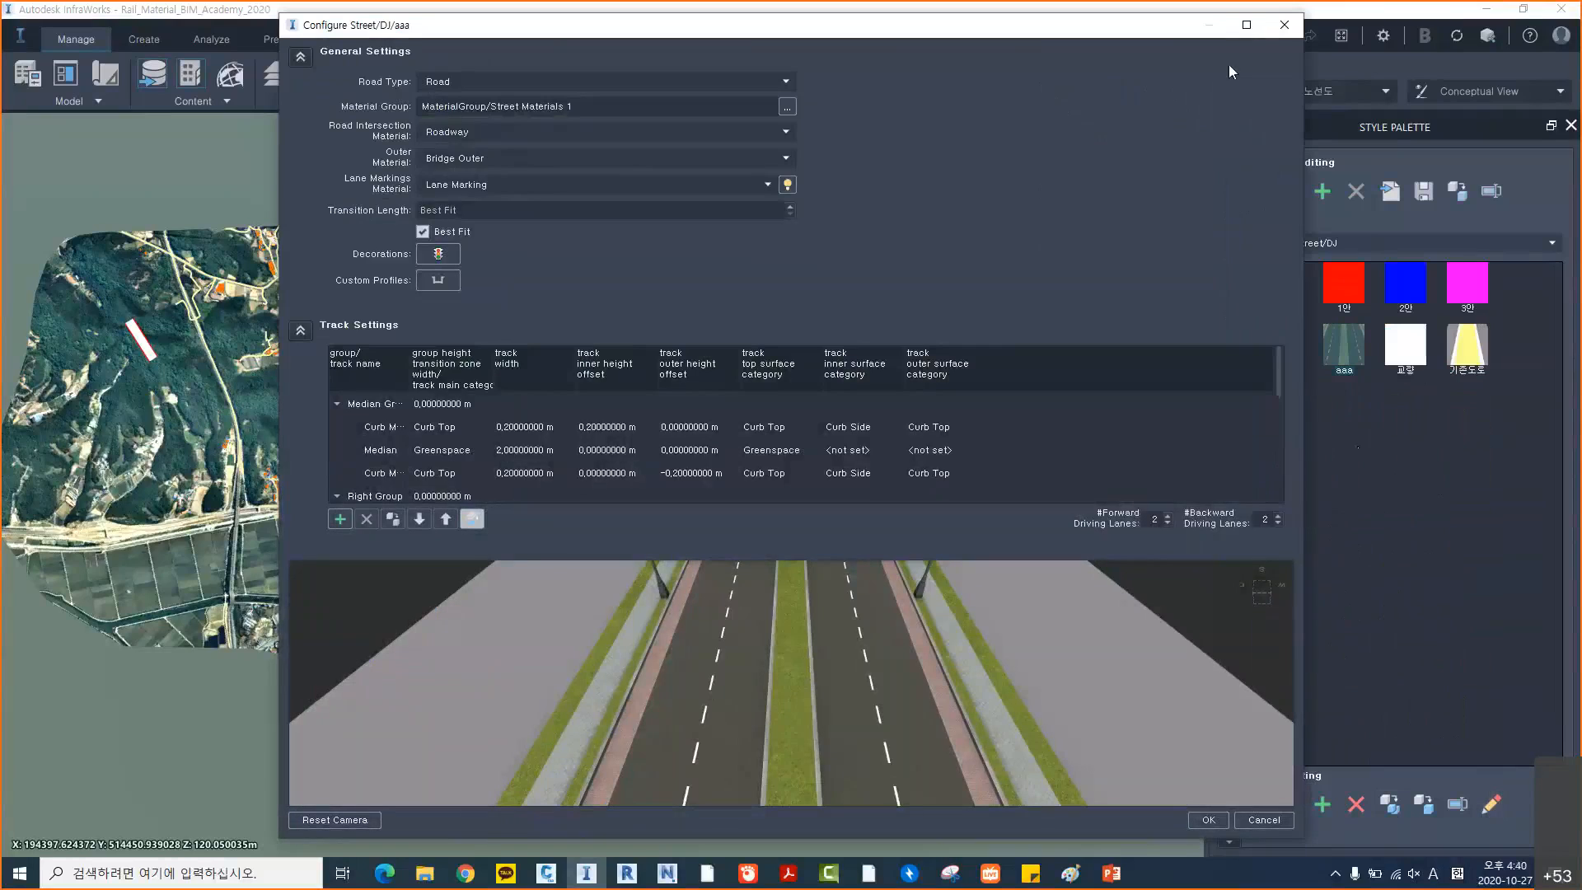
pyautogui.click(1246, 25)
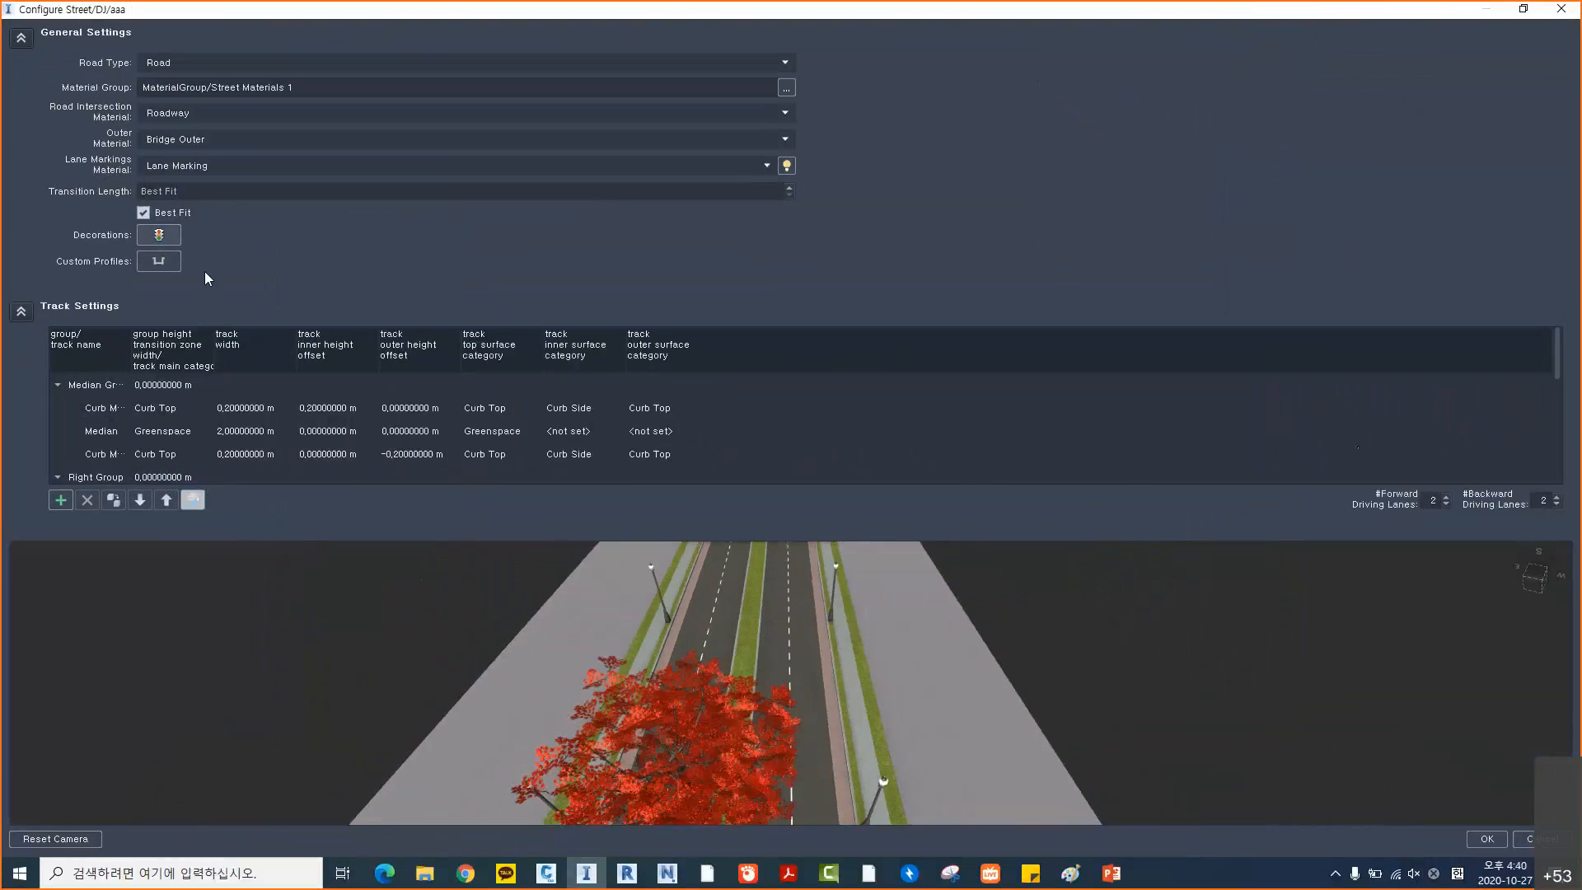
pyautogui.click(158, 234)
pyautogui.click(823, 216)
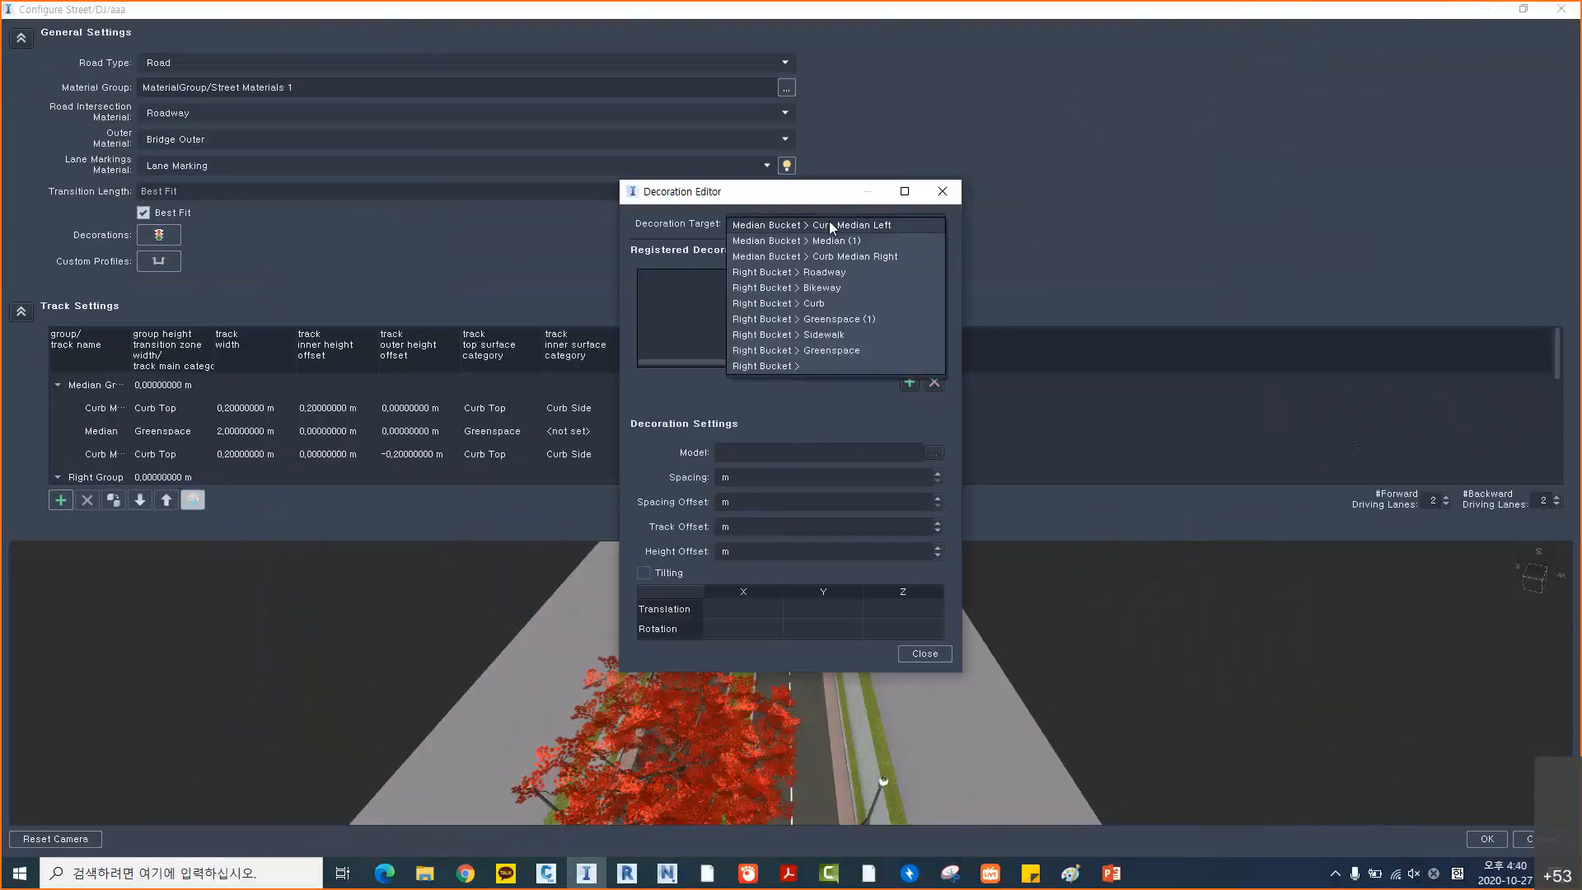
pyautogui.click(829, 221)
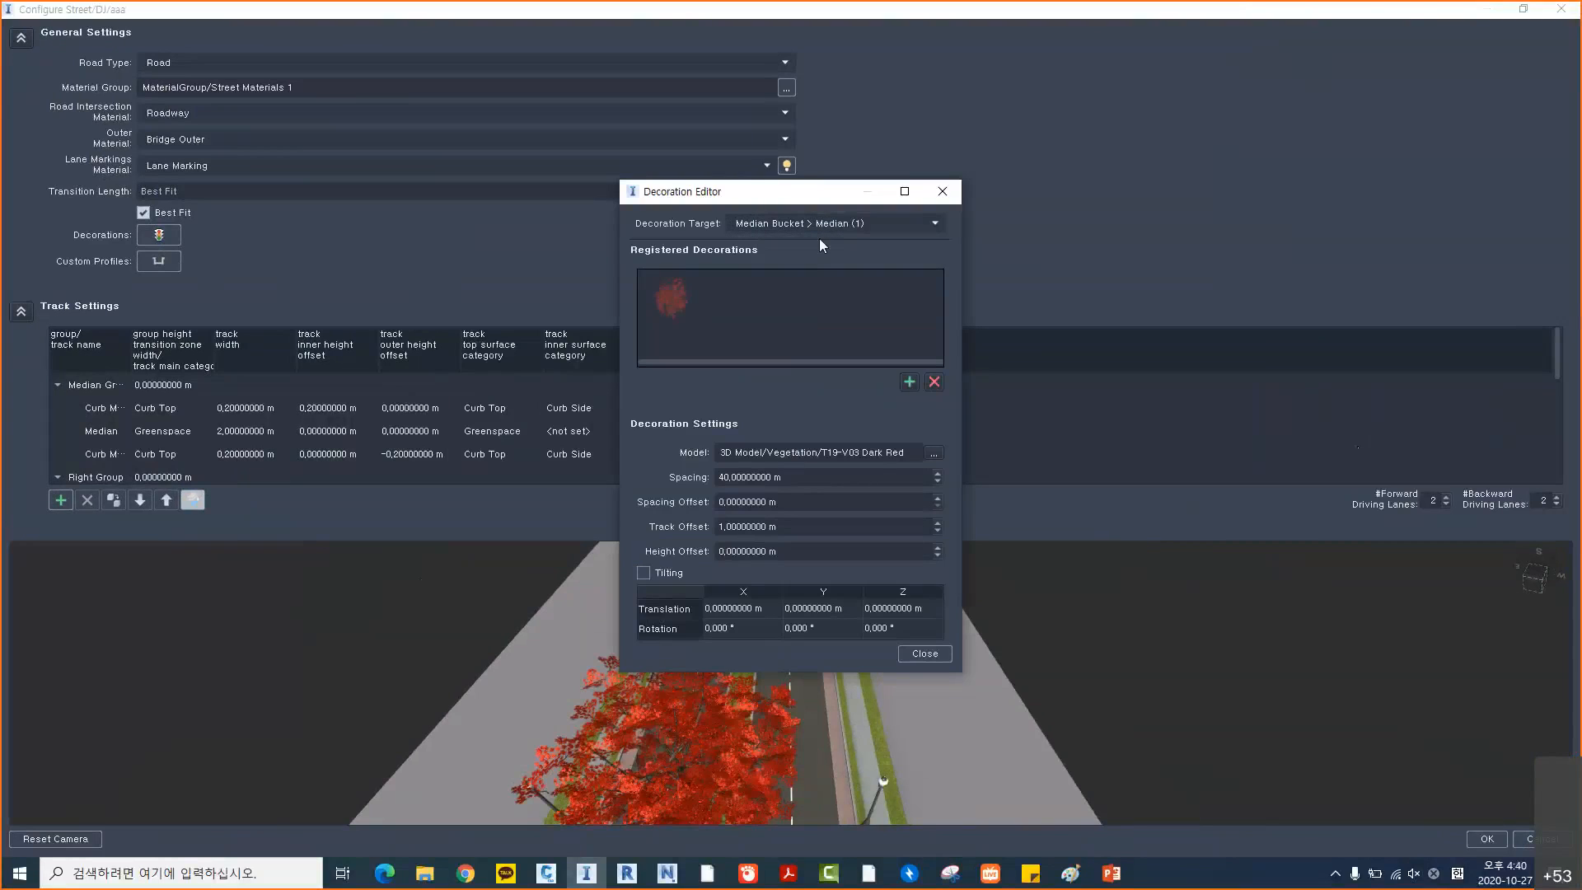
pyautogui.click(933, 380)
# Remove the street light decoration from the Right Bucket > Greenspace (1) track and finish editing the decorations
pyautogui.click(848, 229)
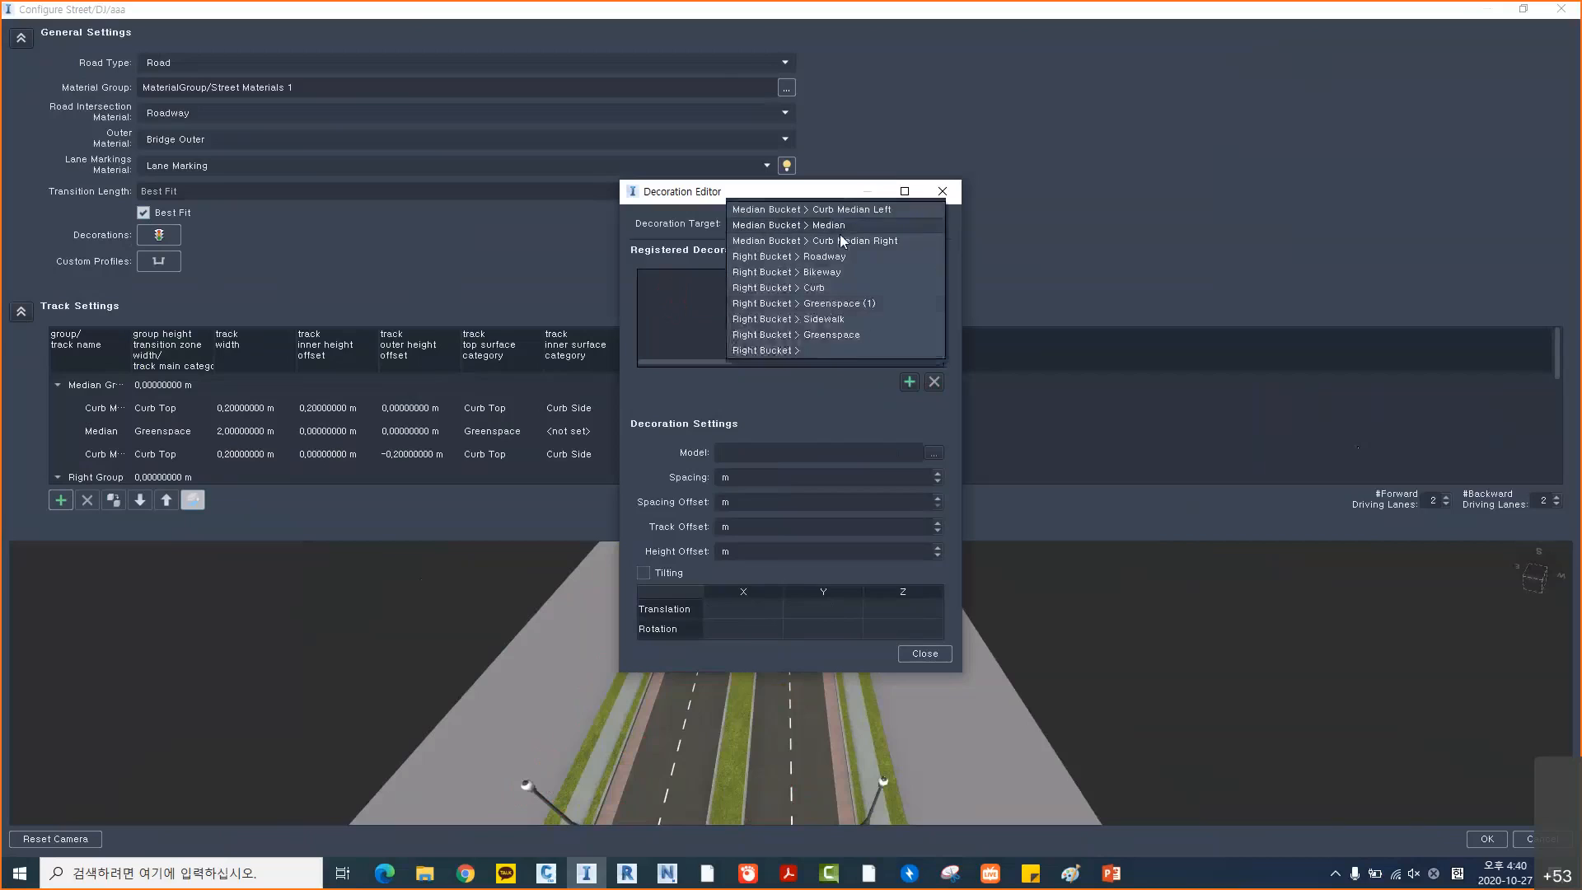
pyautogui.click(822, 319)
pyautogui.click(827, 230)
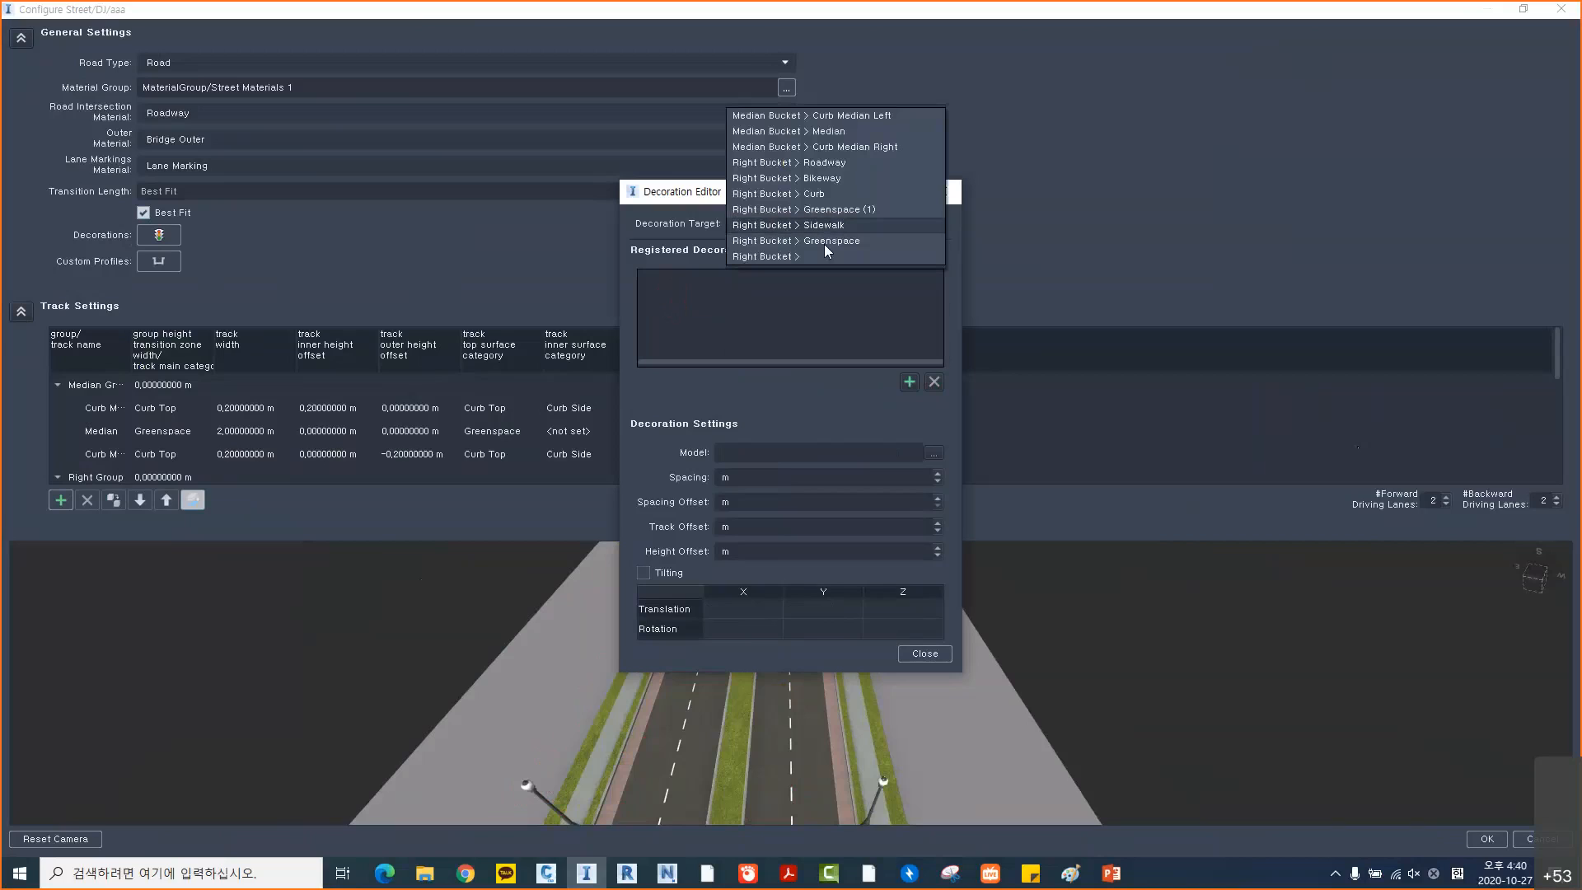
pyautogui.click(829, 211)
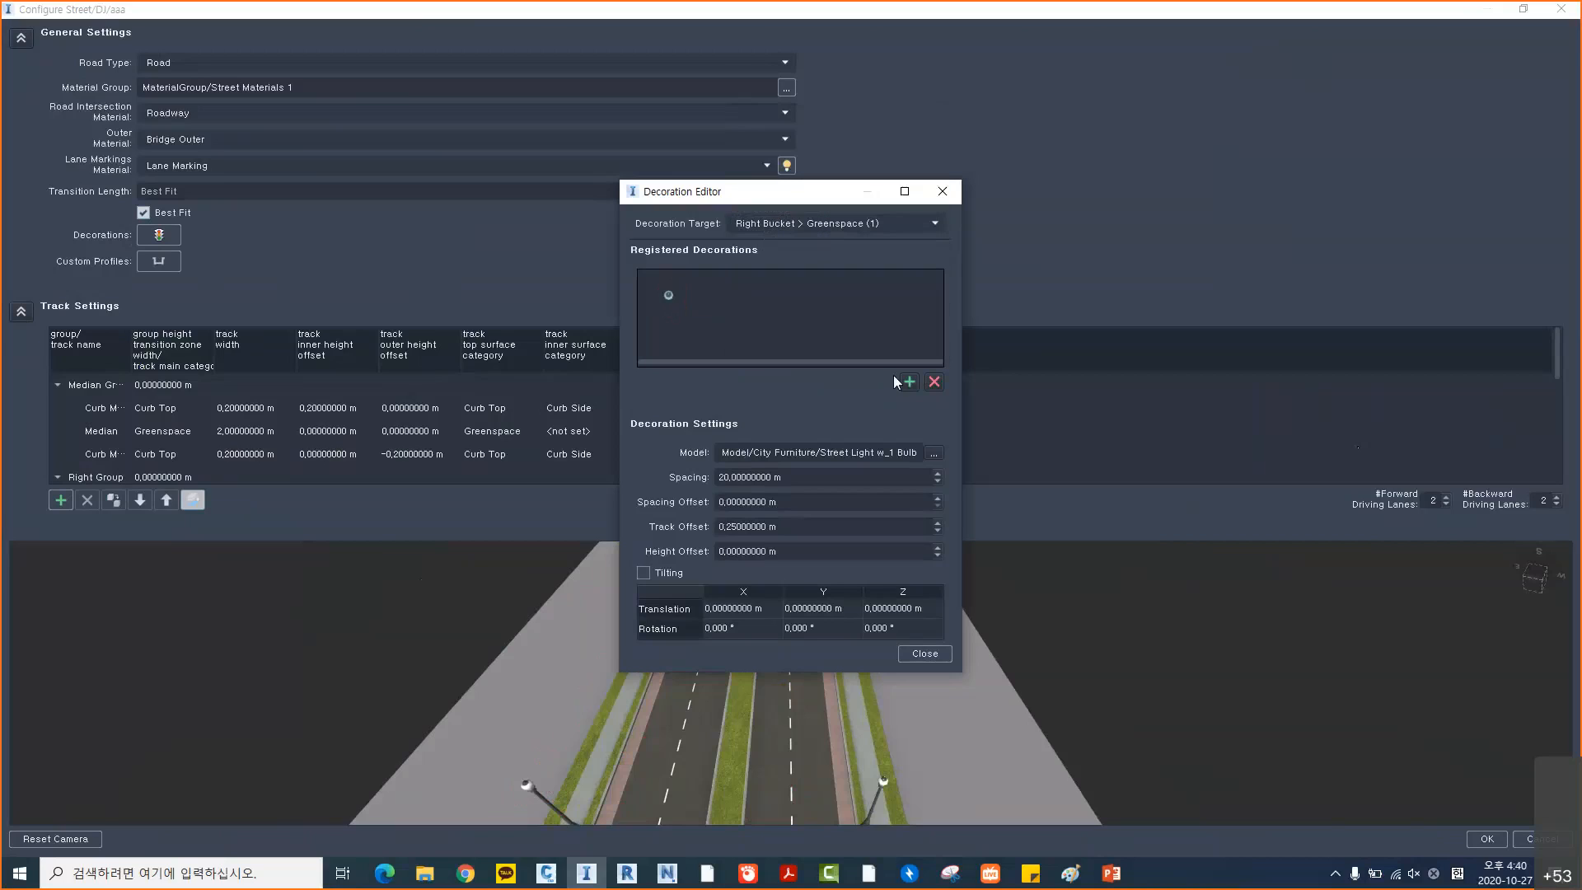
pyautogui.click(925, 655)
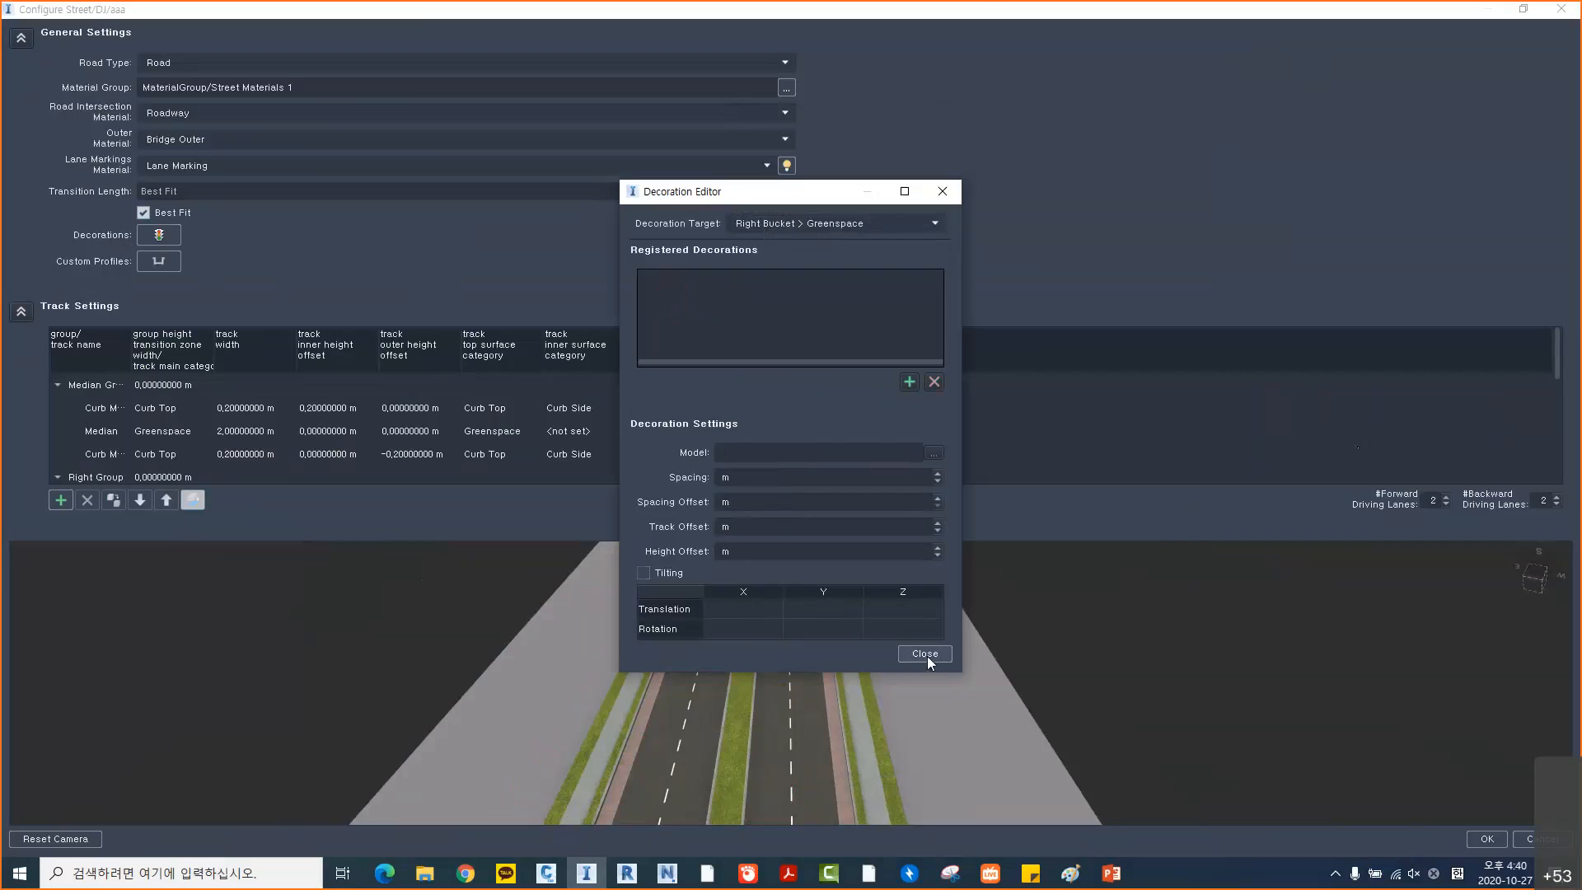
# Delete the Curb Median Left, Median and Curb Median Right tracks from the Median Group
pyautogui.moveTo(759, 673)
pyautogui.mouseDown()
pyautogui.moveTo(790, 650)
pyautogui.moveTo(735, 659)
pyautogui.mouseUp()
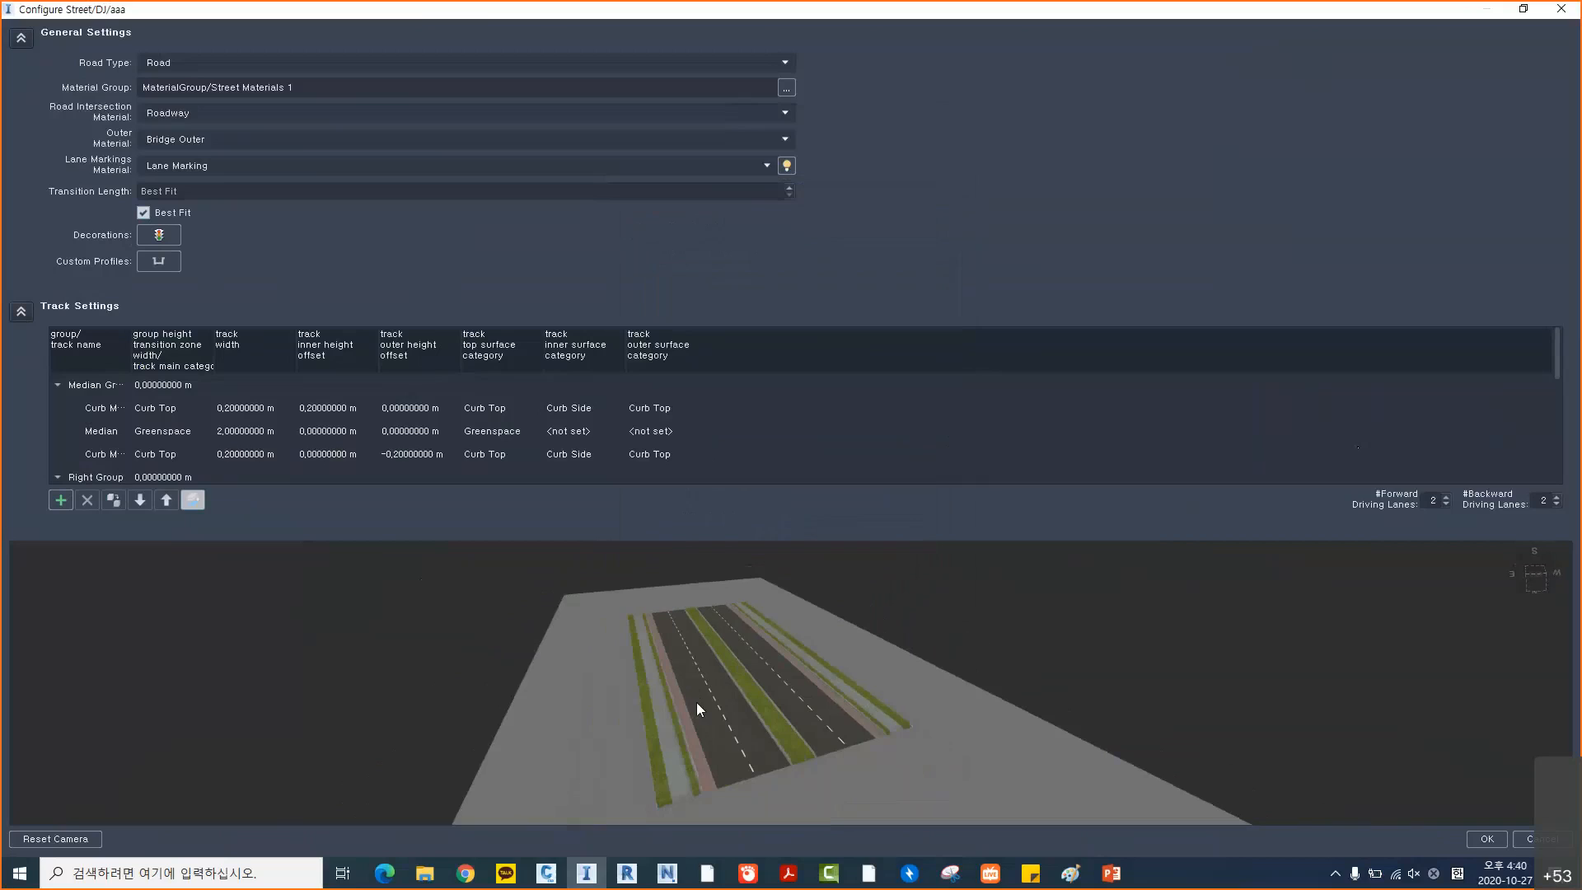
pyautogui.moveTo(705, 696)
pyautogui.mouseDown()
pyautogui.moveTo(768, 684)
pyautogui.moveTo(730, 709)
pyautogui.mouseUp()
pyautogui.scroll(3, 756, 697)
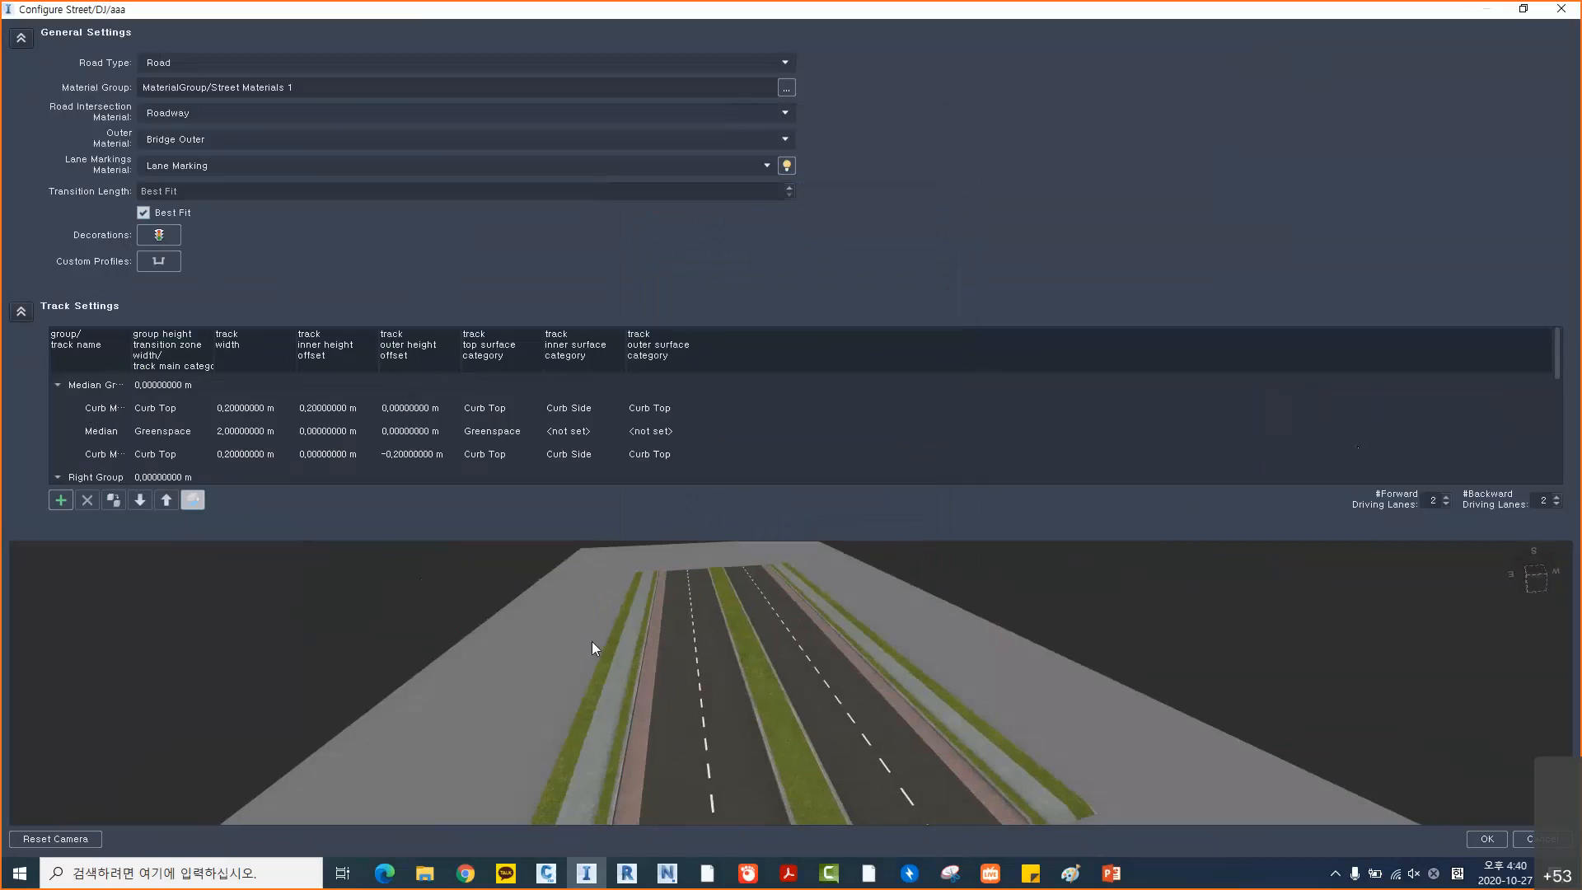
pyautogui.click(90, 405)
pyautogui.click(92, 393)
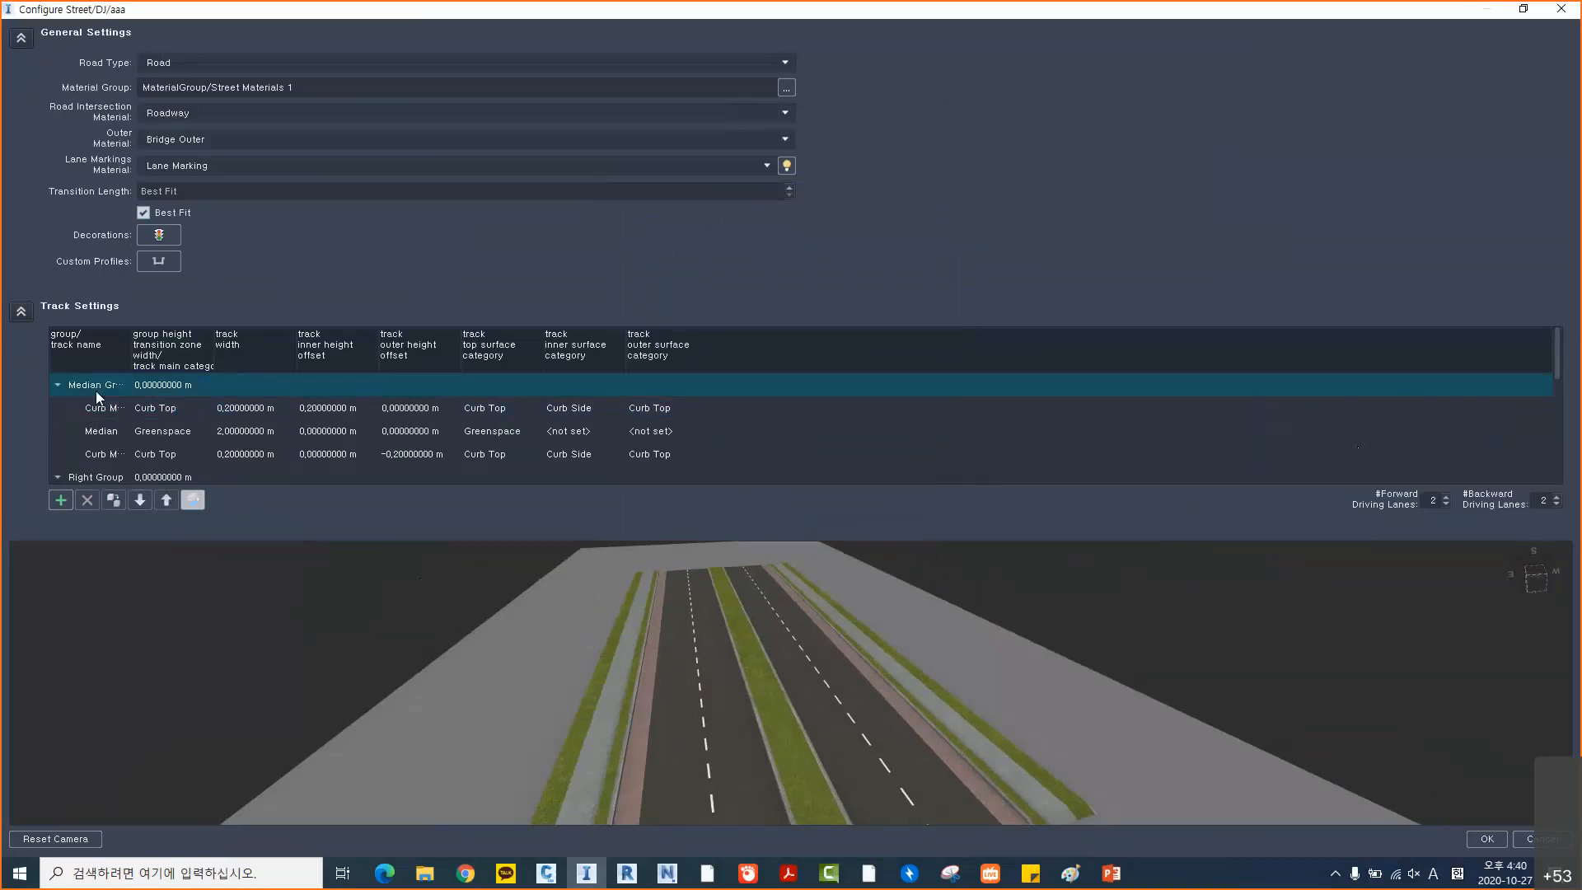
pyautogui.click(91, 409)
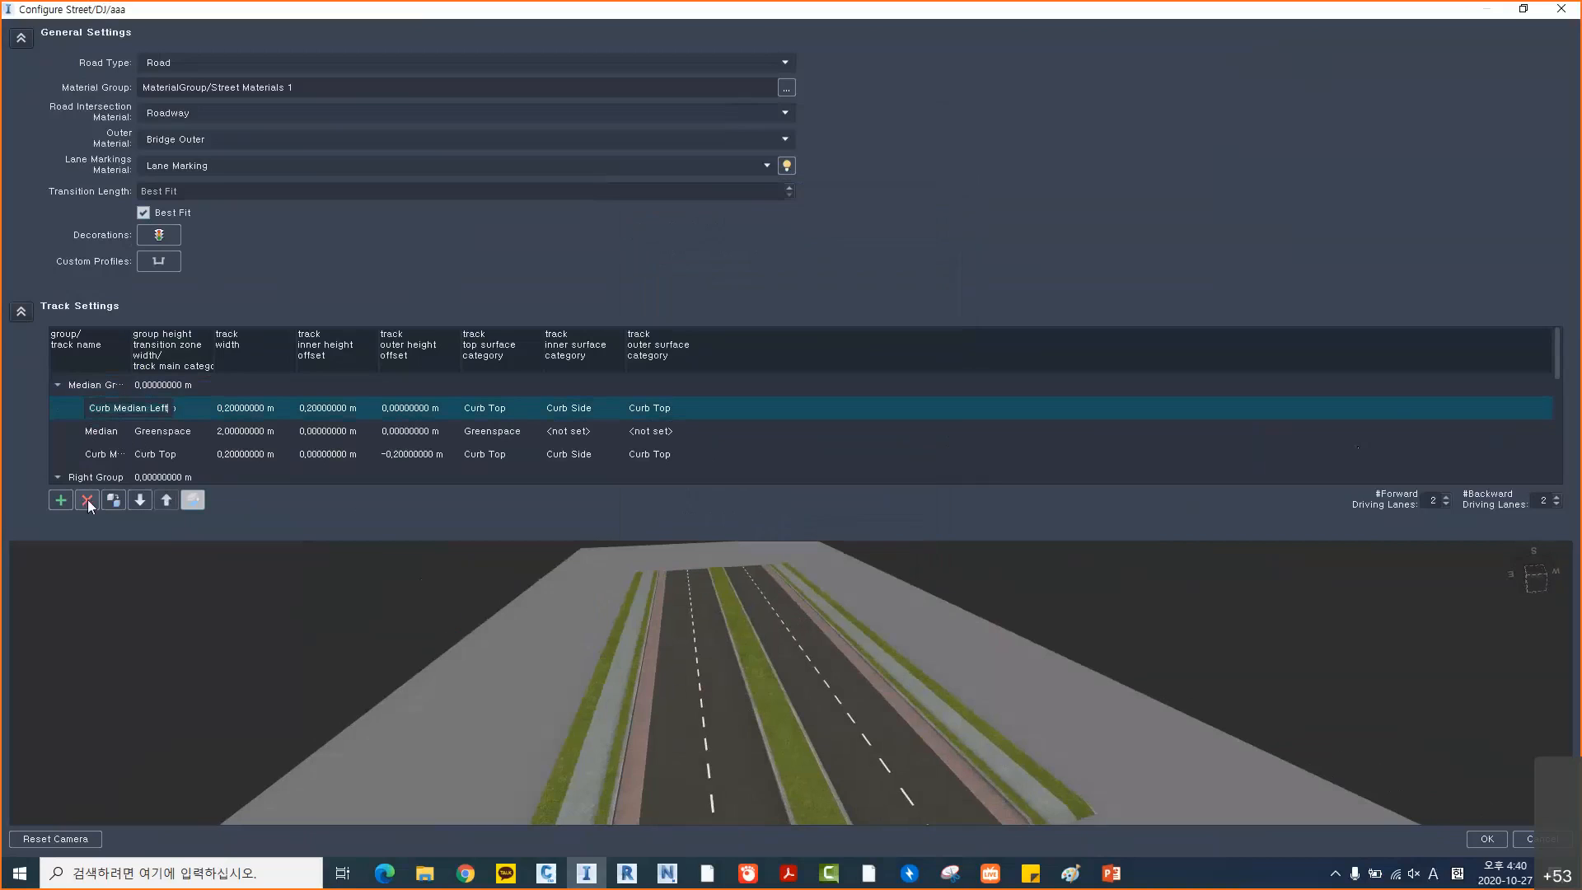
pyautogui.click(87, 499)
pyautogui.doubleClick(83, 409)
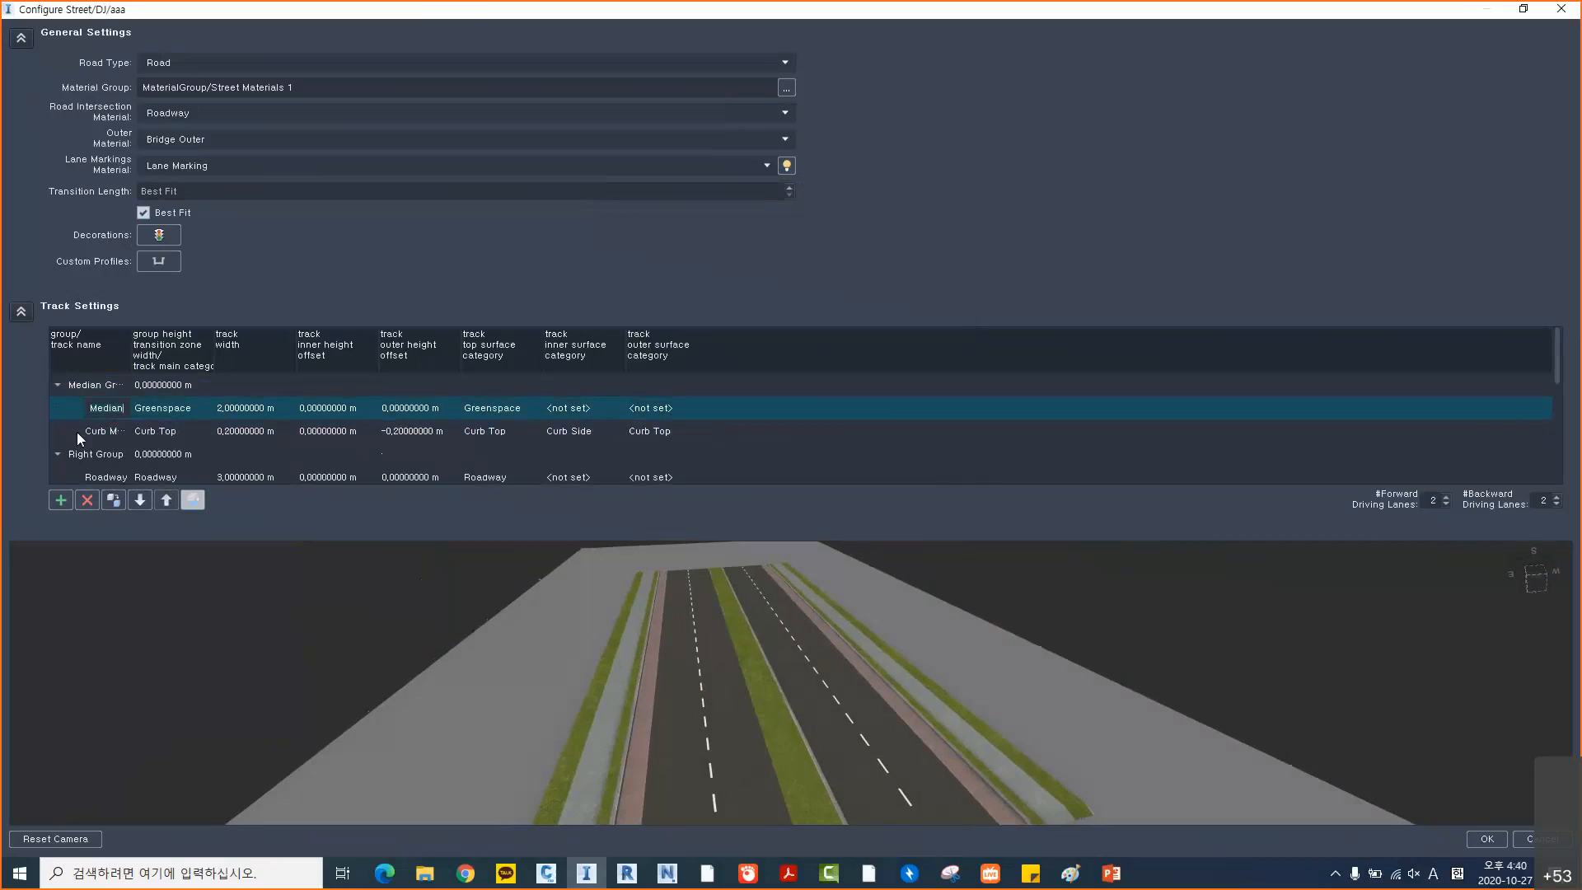
pyautogui.click(87, 500)
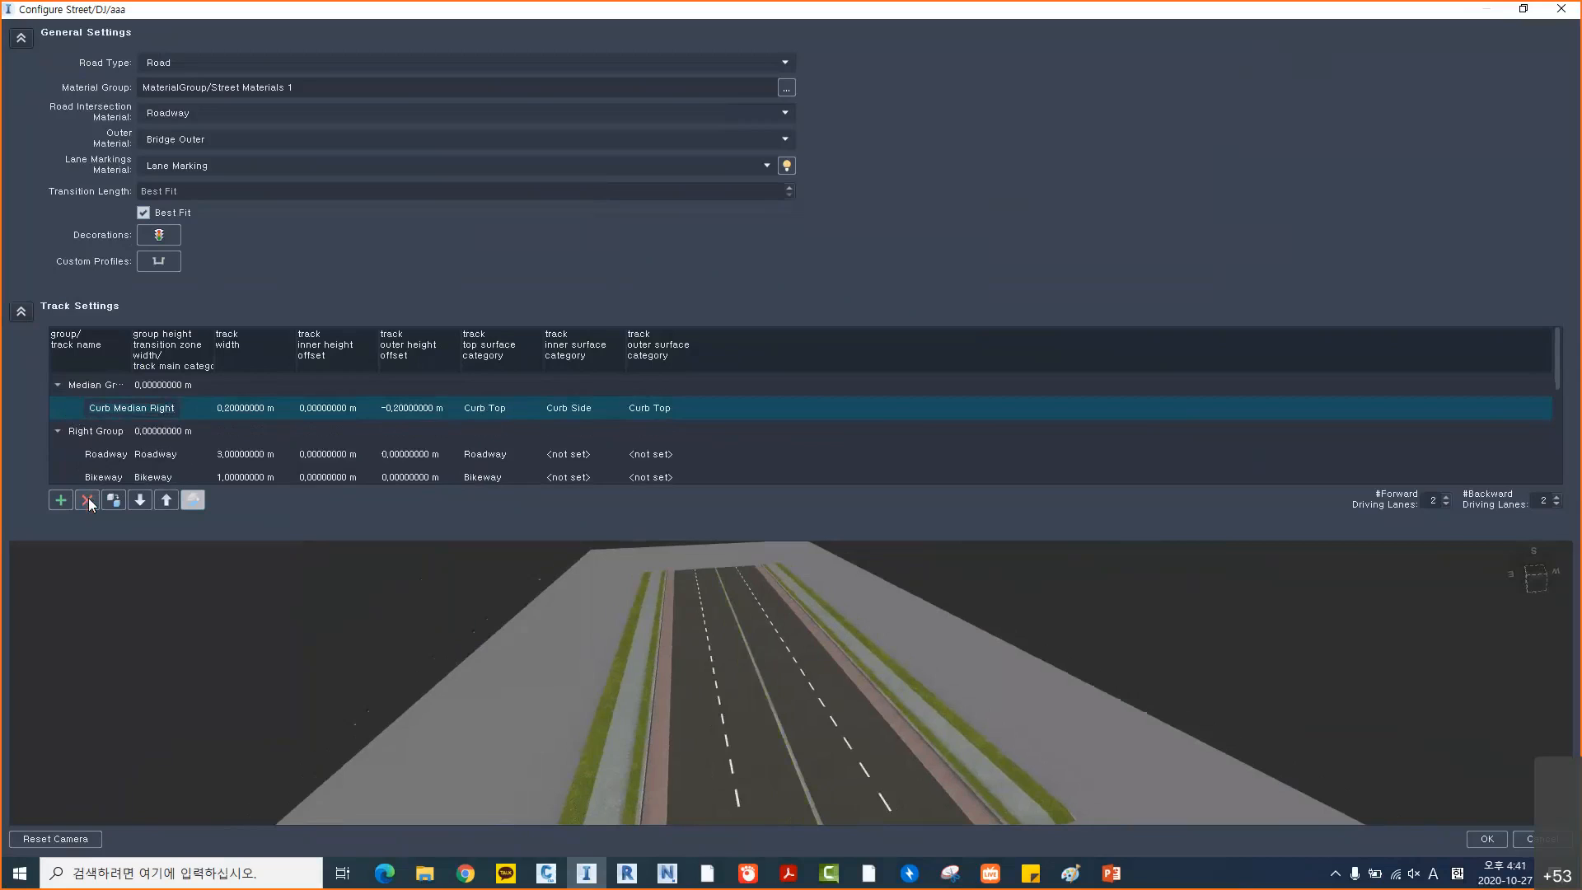
pyautogui.press('Delete')
# Delete both Greenspace tracks, the Sidewalk, the Curb and the unnamed track from the Right Group, keeping Roadway and Bikeway
pyautogui.click(69, 432)
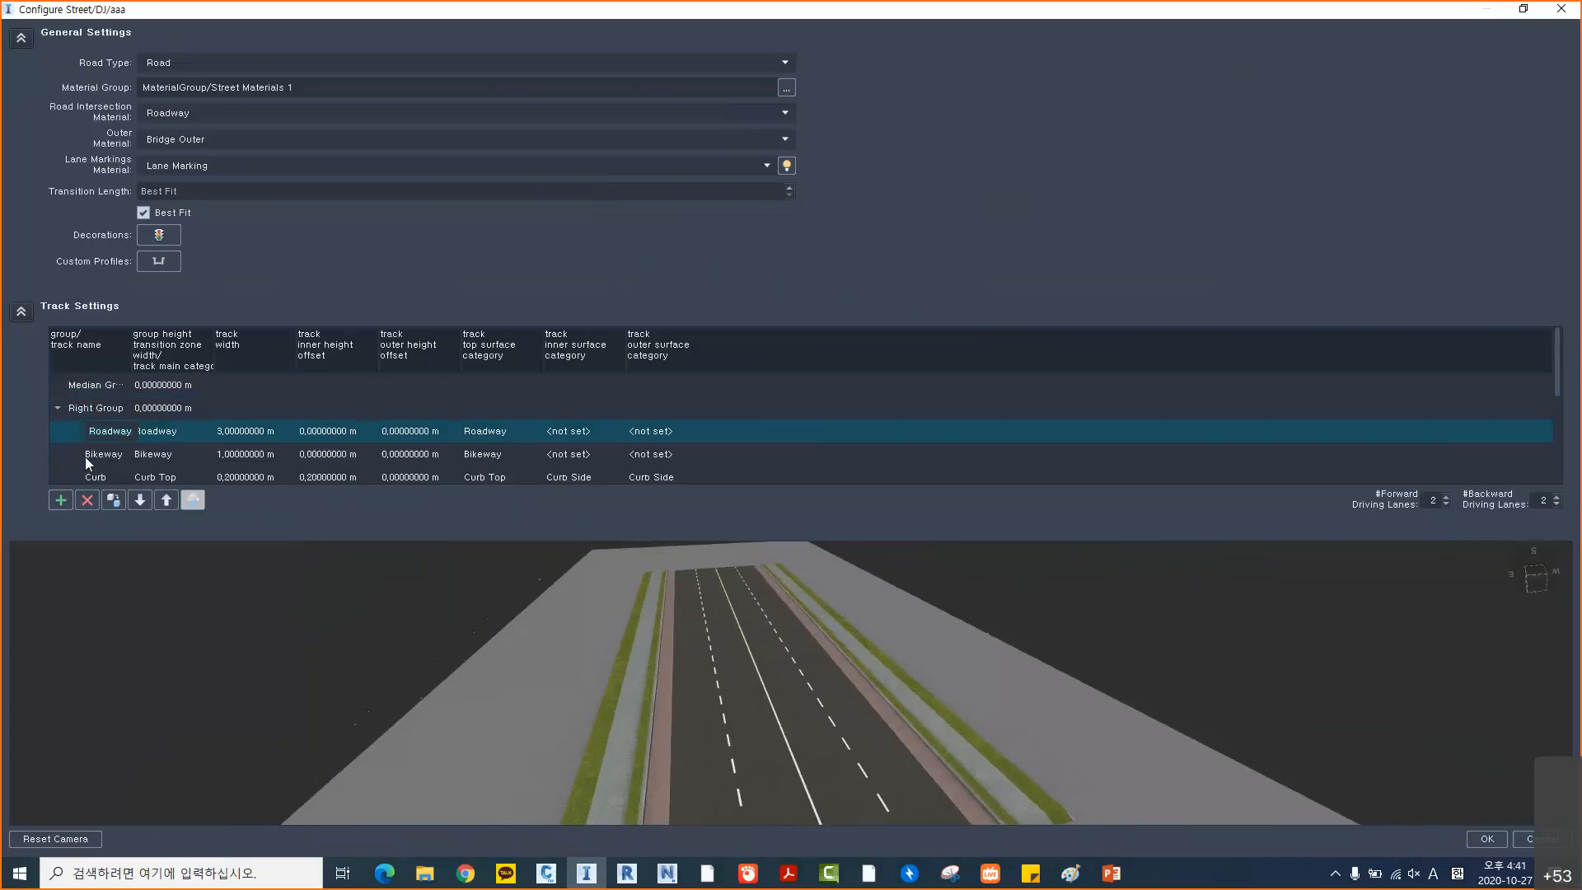
pyautogui.scroll(-2, 85, 456)
pyautogui.click(76, 392)
pyautogui.scroll(-2, 63, 467)
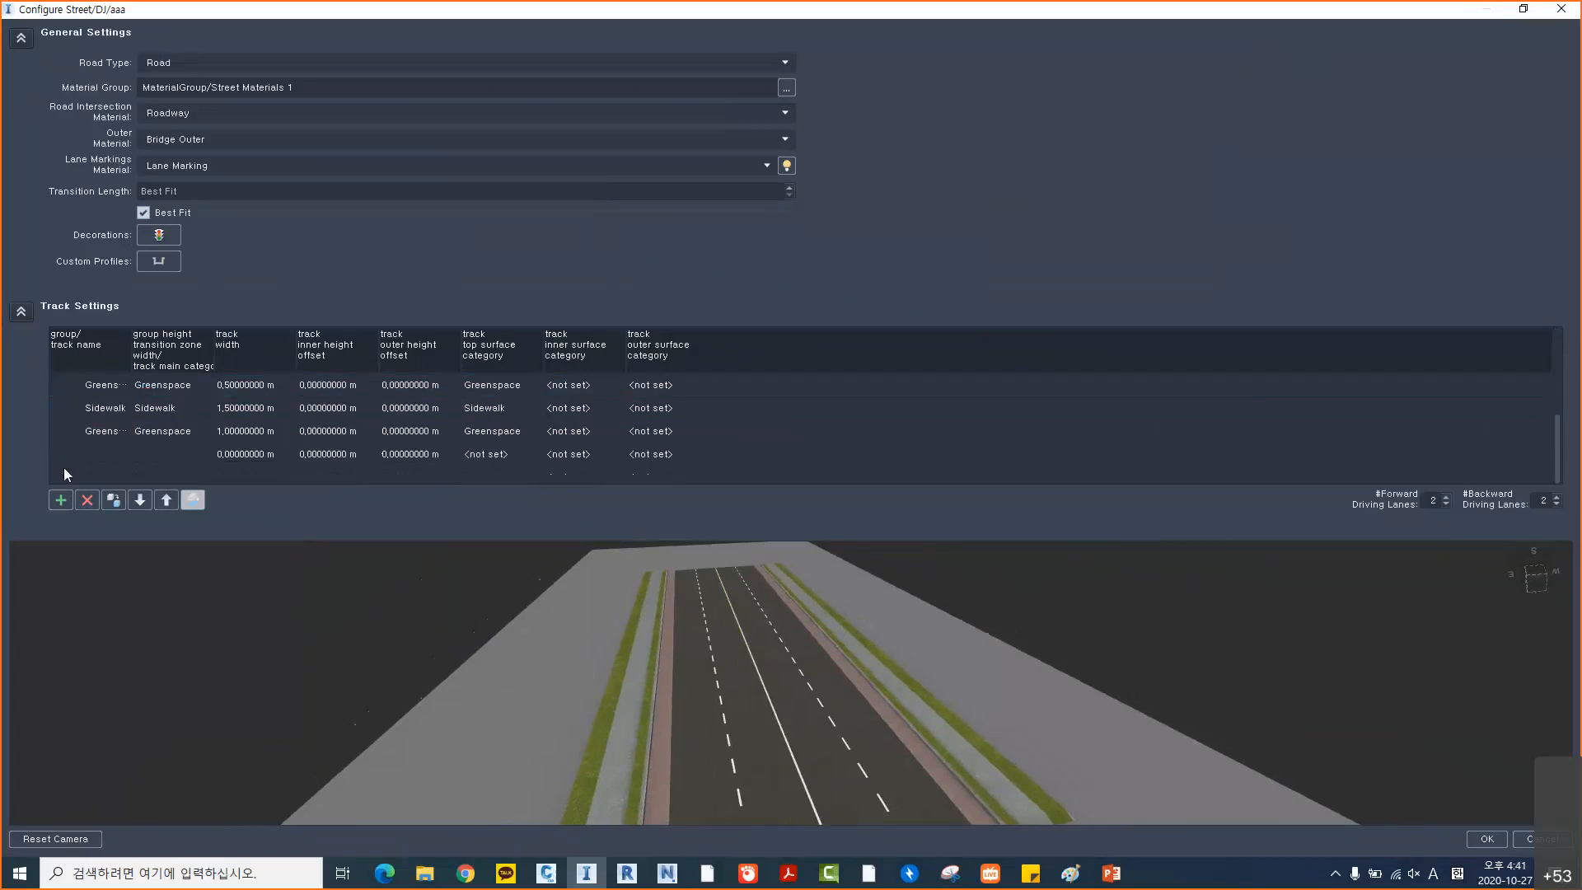
pyautogui.click(67, 428)
pyautogui.click(87, 502)
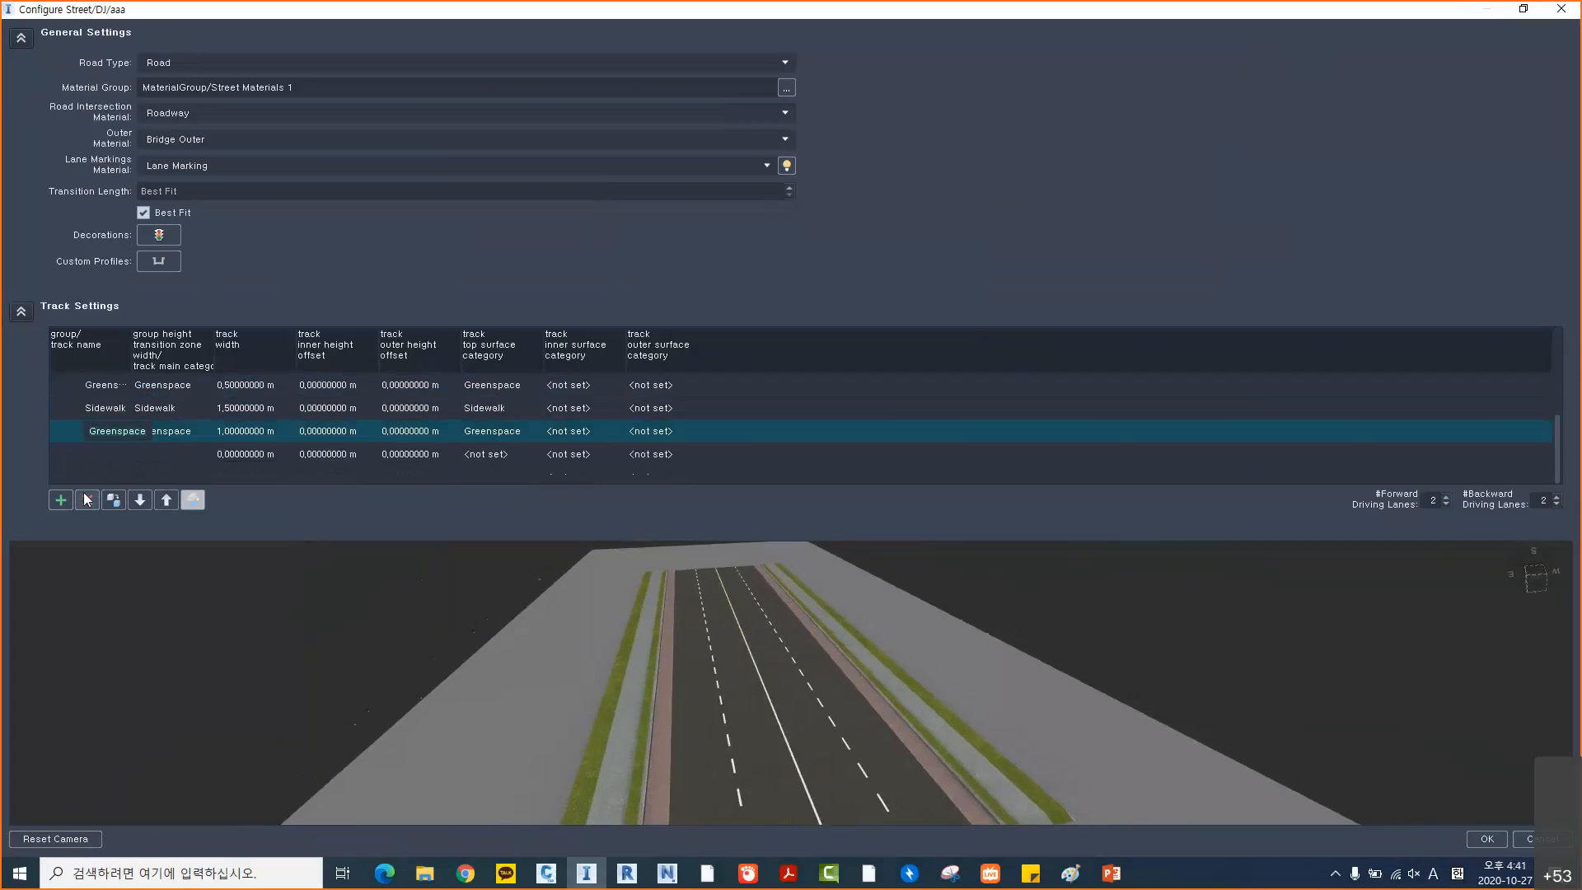
pyautogui.click(76, 437)
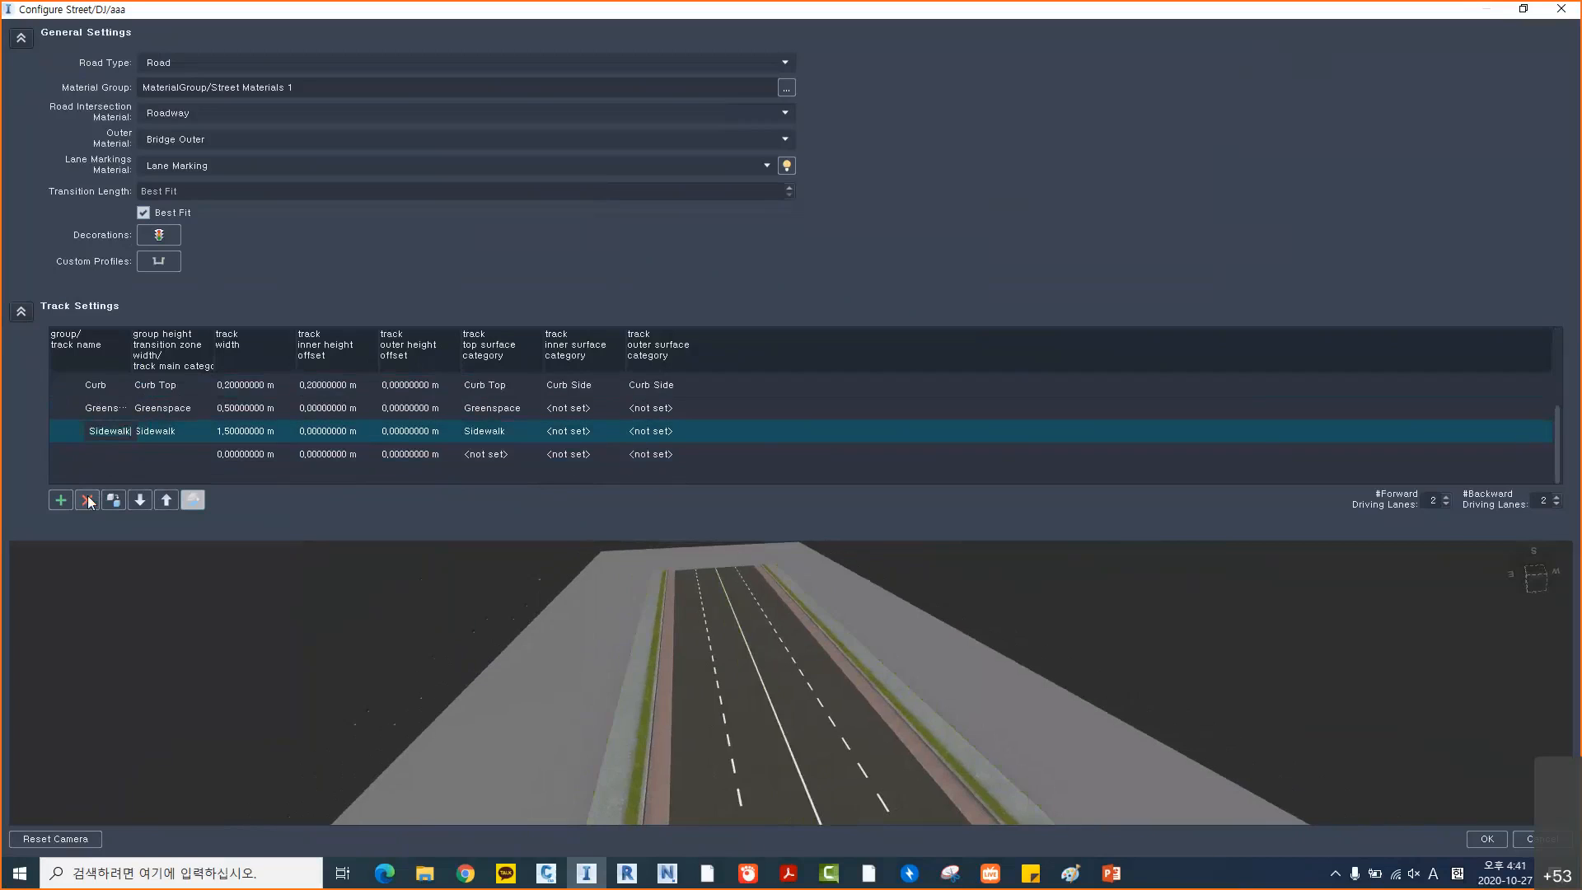
pyautogui.click(76, 425)
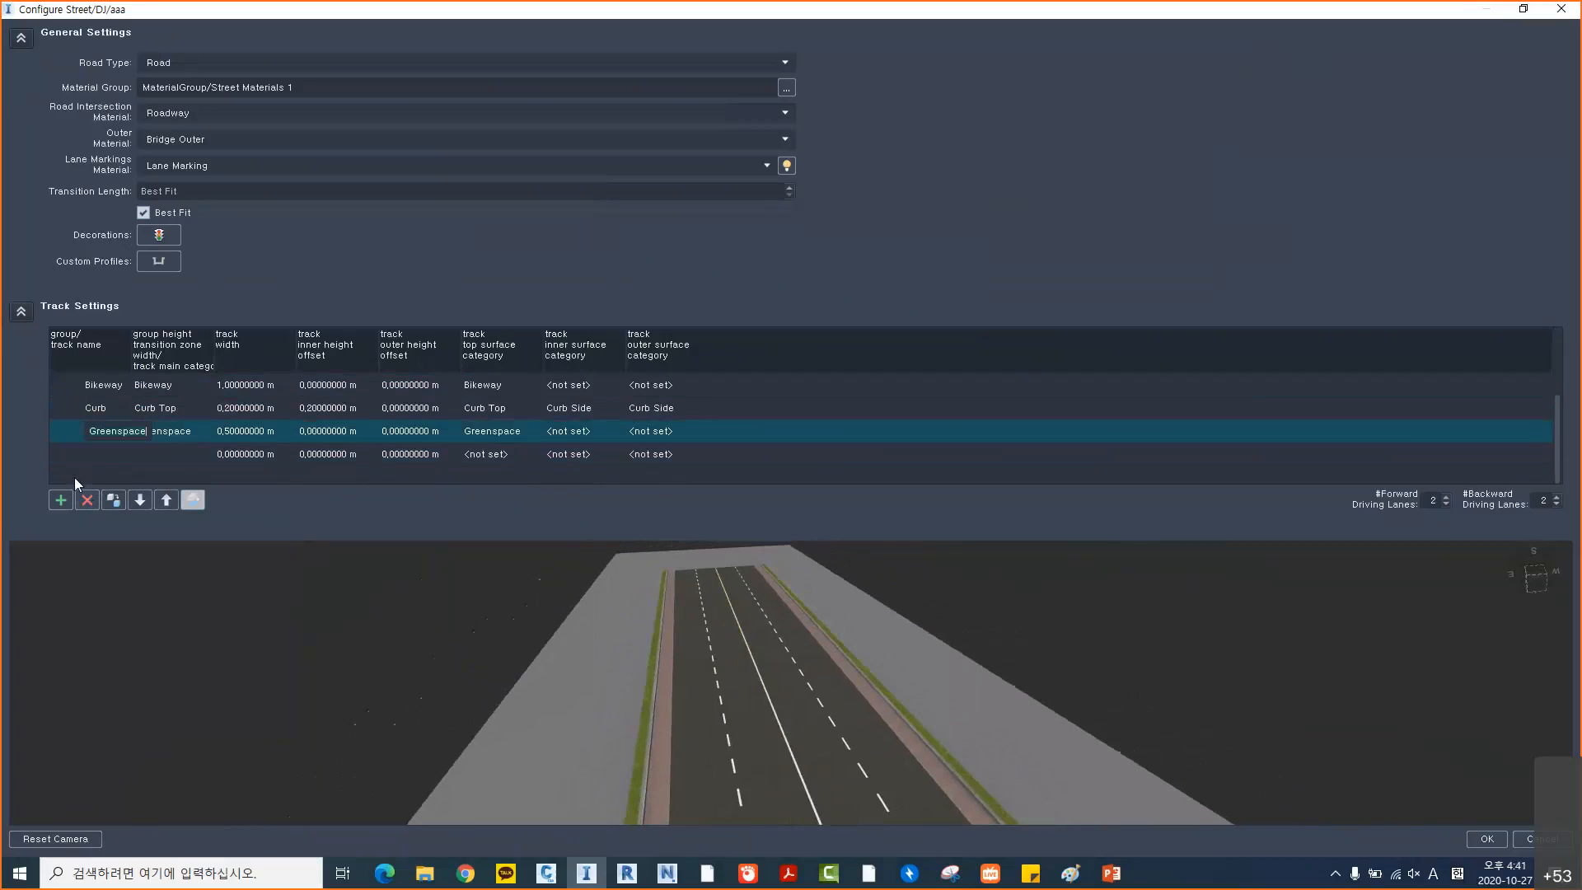
pyautogui.click(85, 497)
pyautogui.click(68, 433)
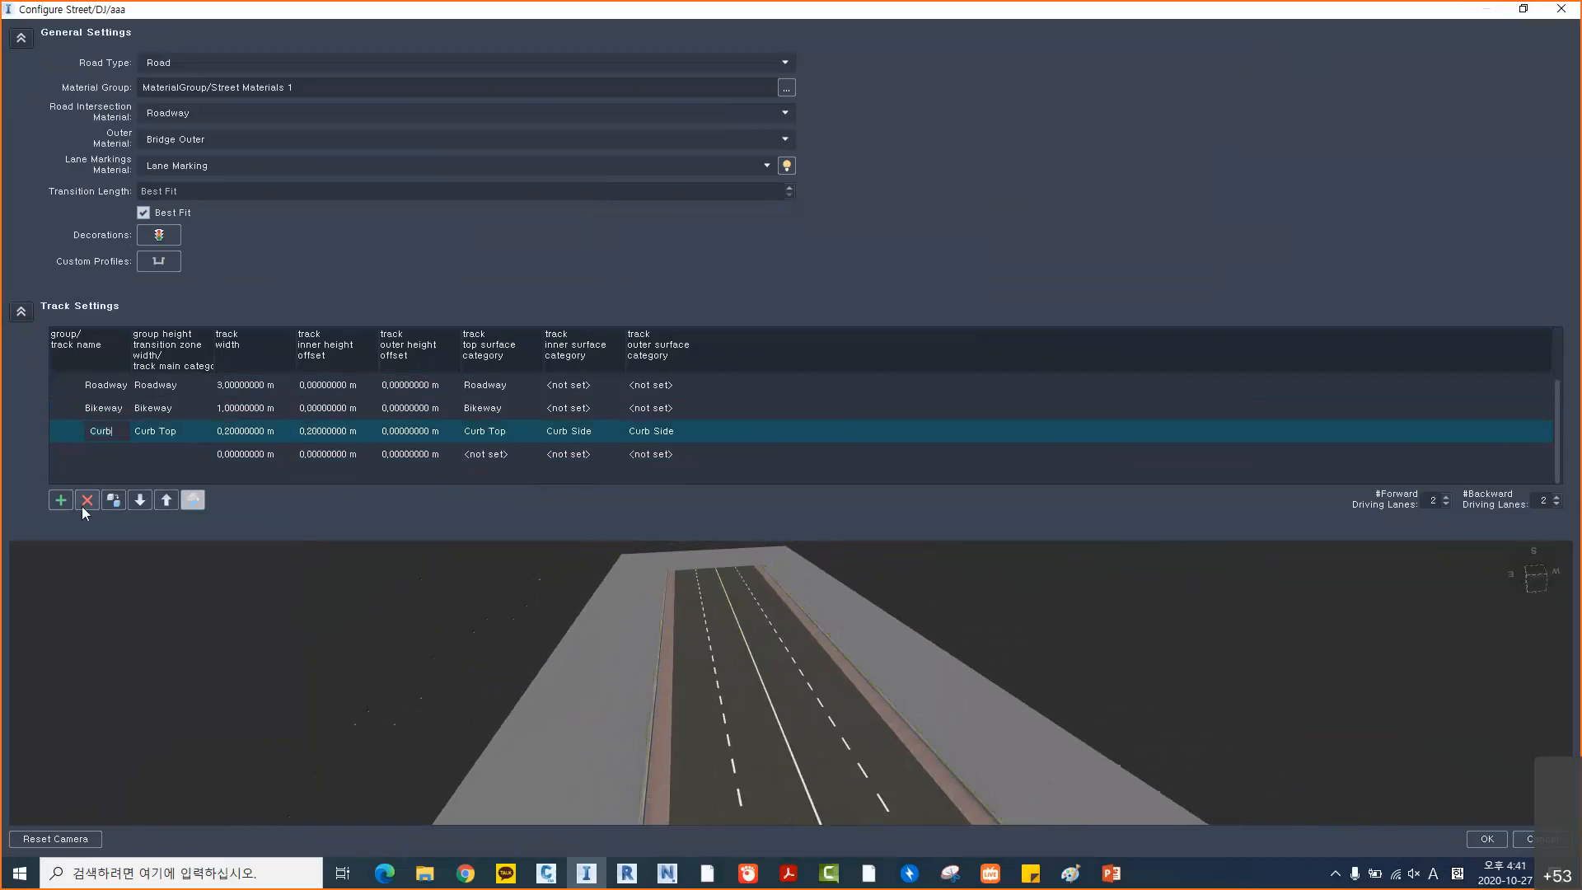
pyautogui.click(87, 506)
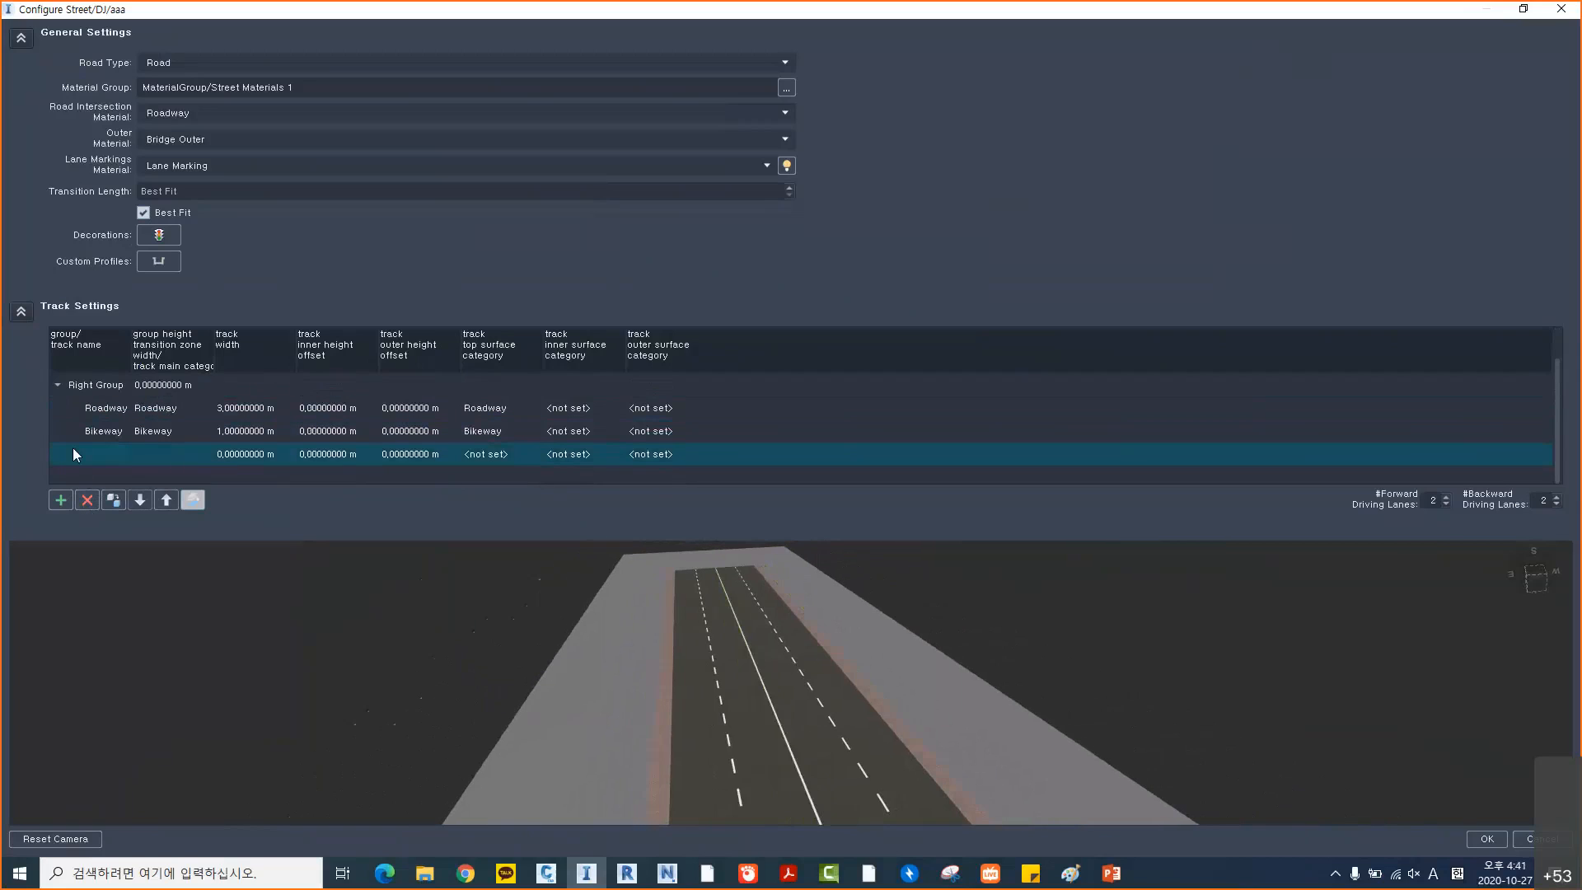
pyautogui.click(85, 499)
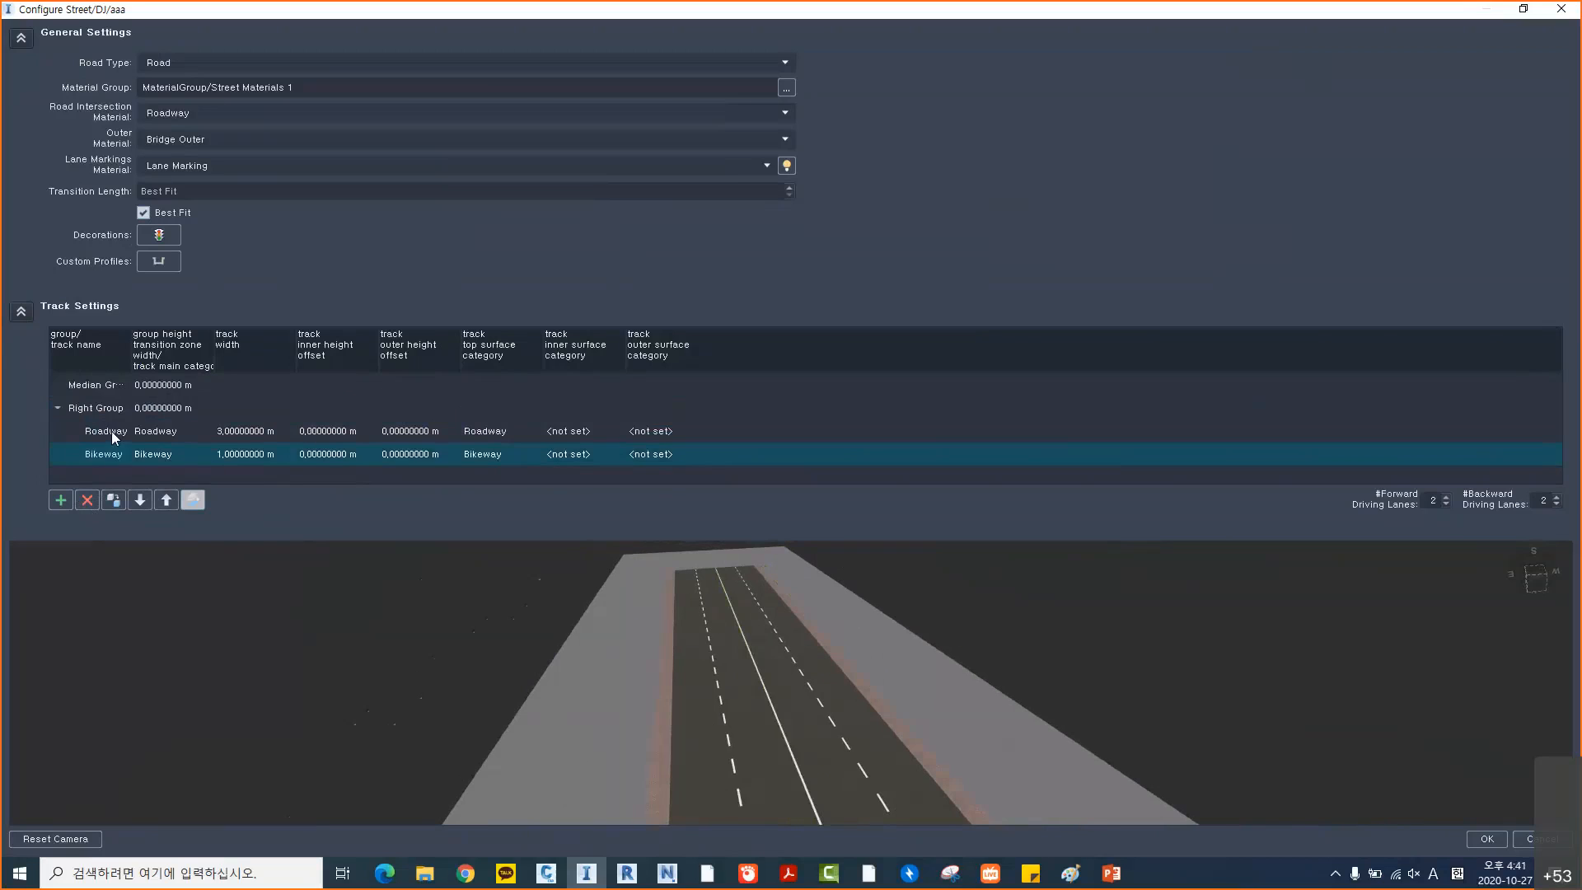
# Assign the Color material group from the MaterialGroup/DJ catalog to the road style
pyautogui.doubleClick(235, 433)
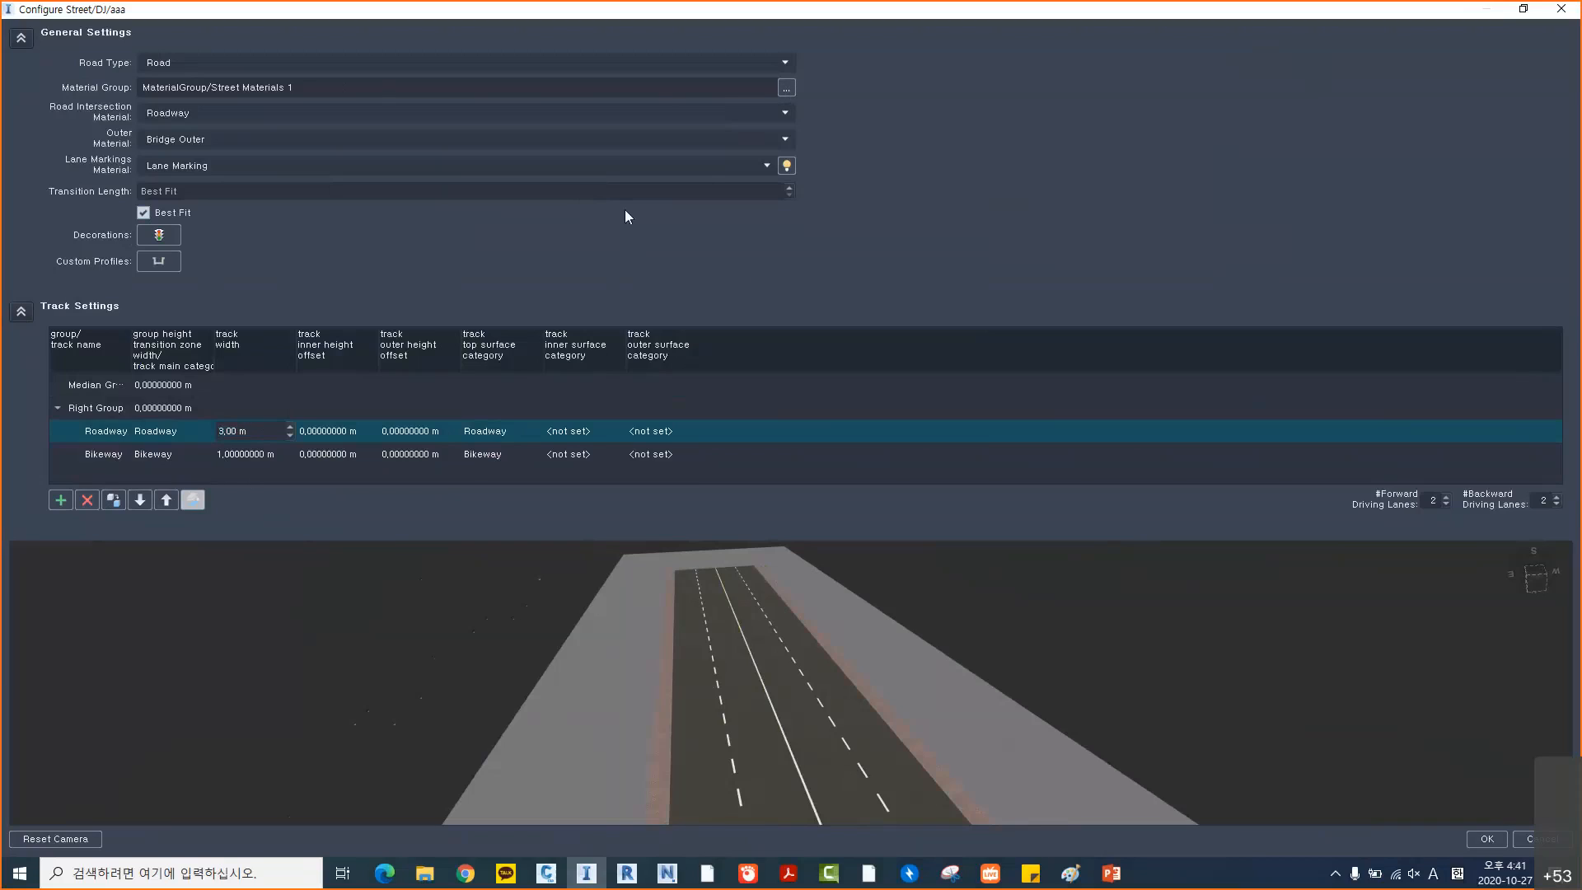
pyautogui.click(787, 88)
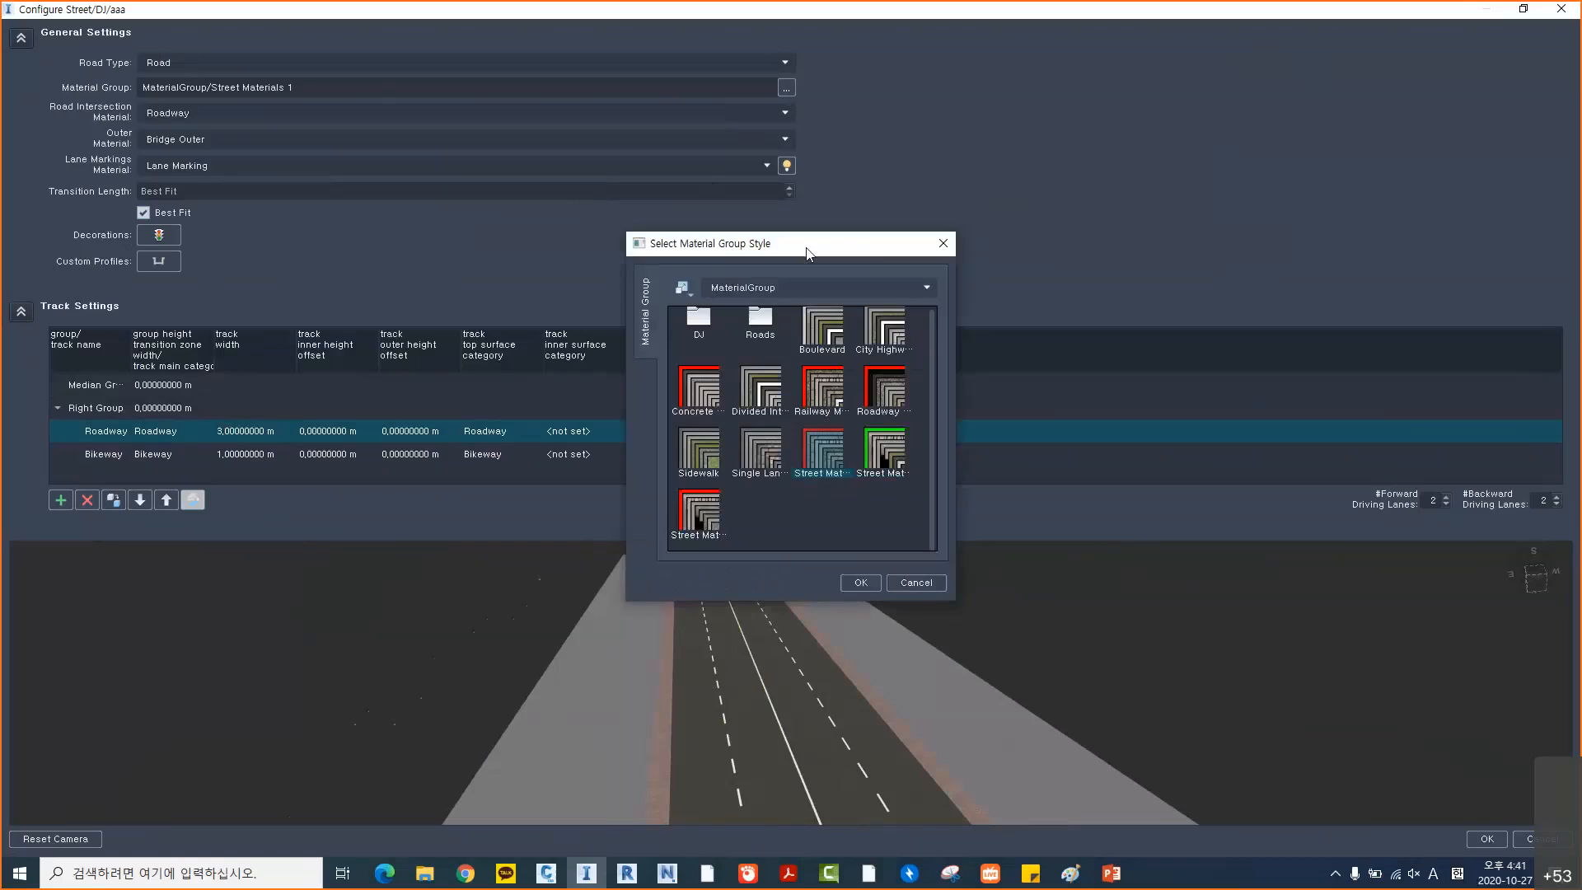
pyautogui.moveTo(806, 247); pyautogui.dragTo(931, 246)
pyautogui.doubleClick(835, 324)
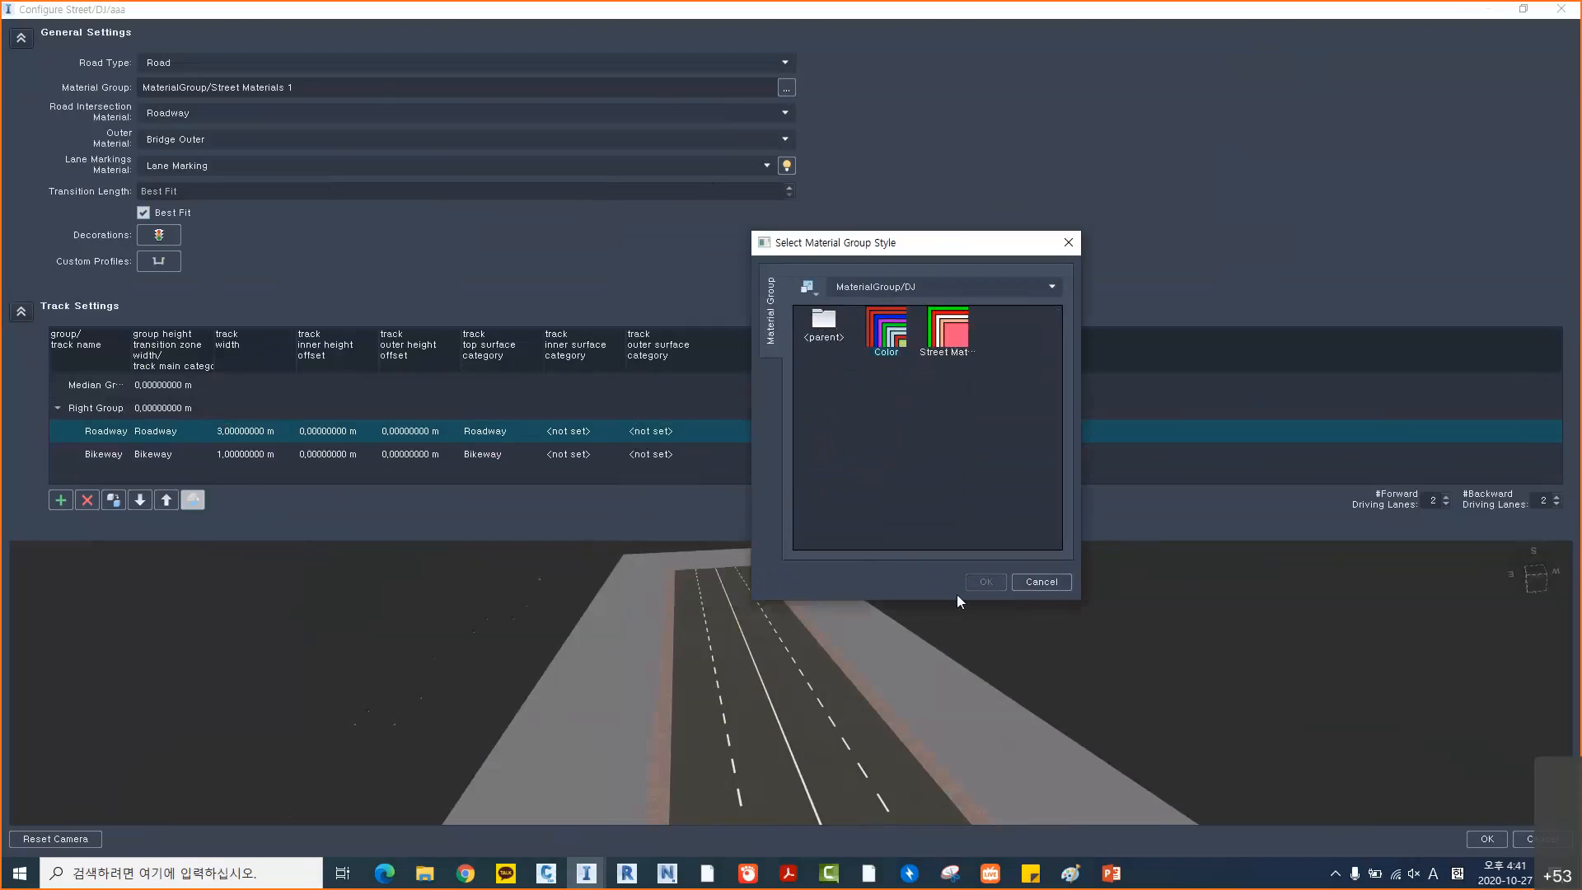
pyautogui.click(986, 585)
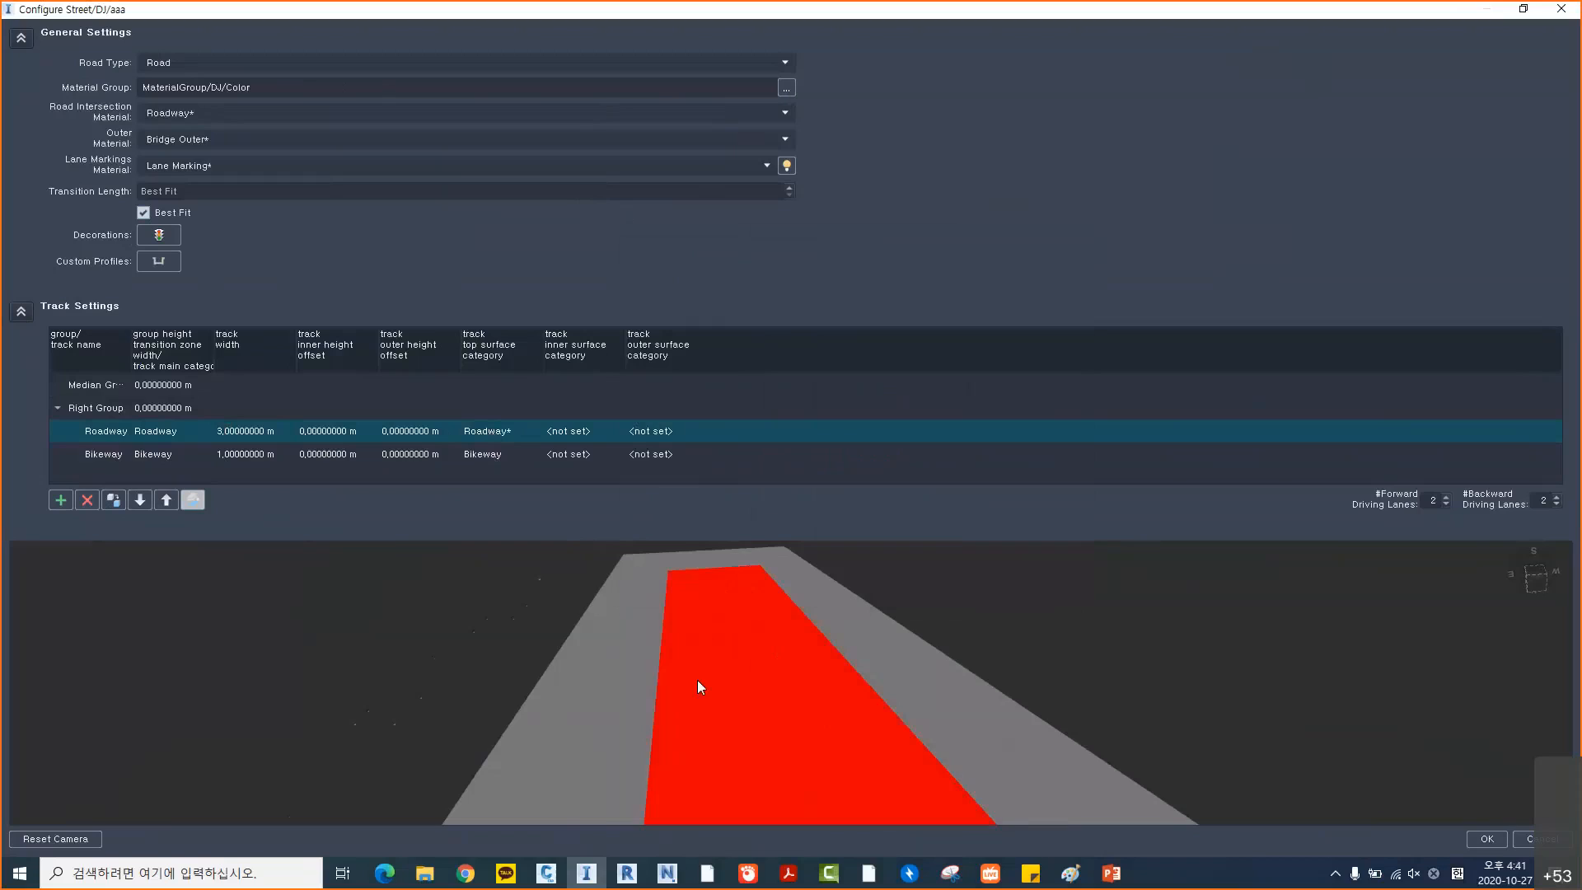
# Set the top surface category to 1안 for the Roadway track and Sidewalk for the Bikeway track
pyautogui.scroll(-3, 699, 681)
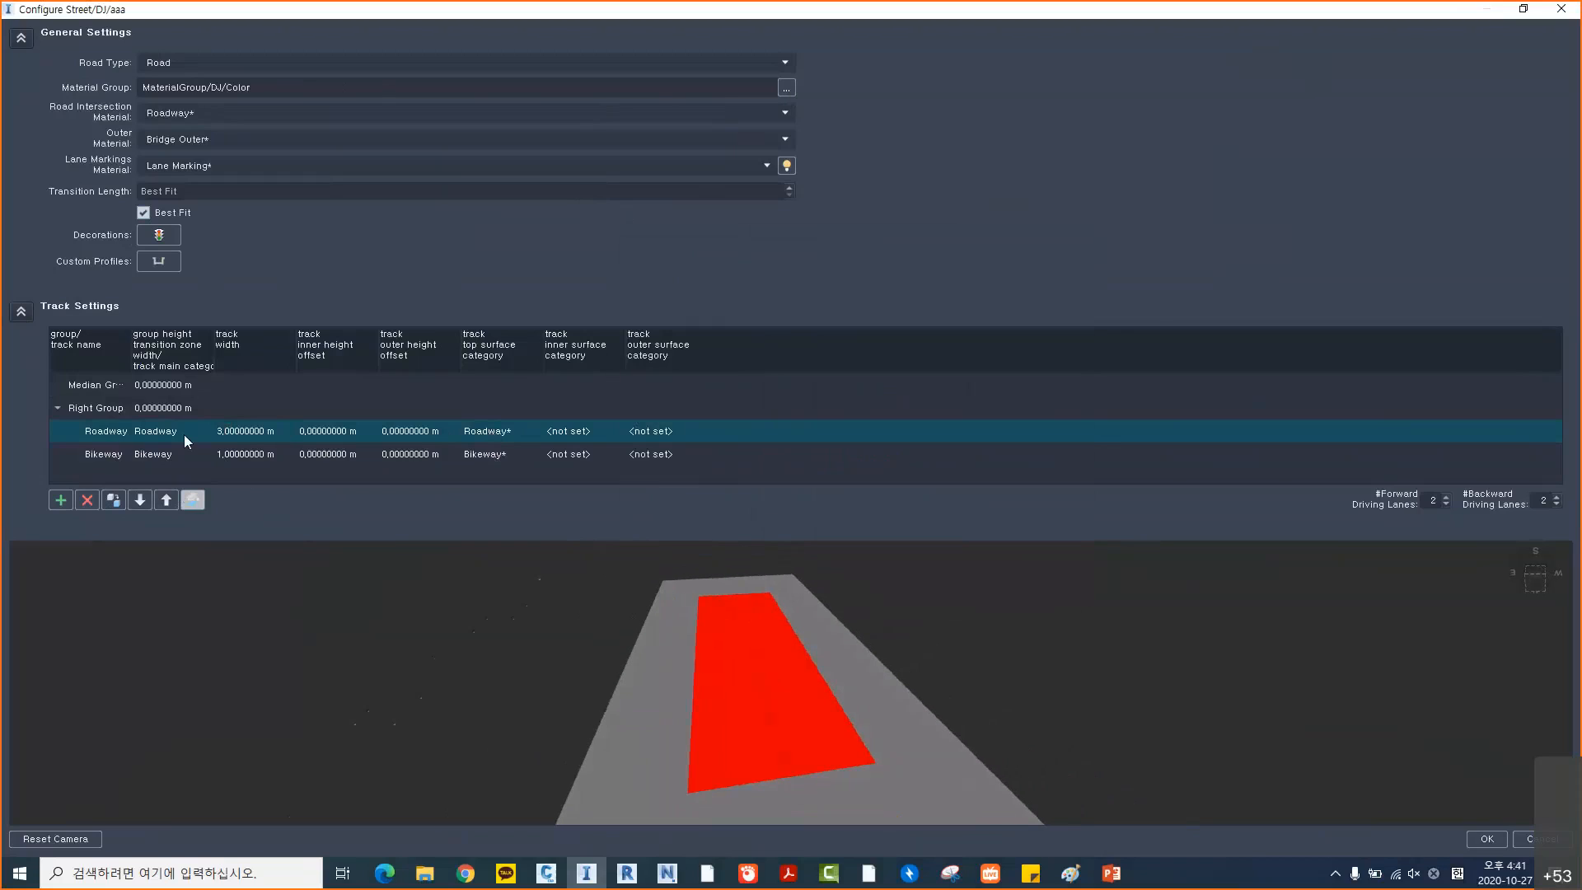
pyautogui.click(479, 432)
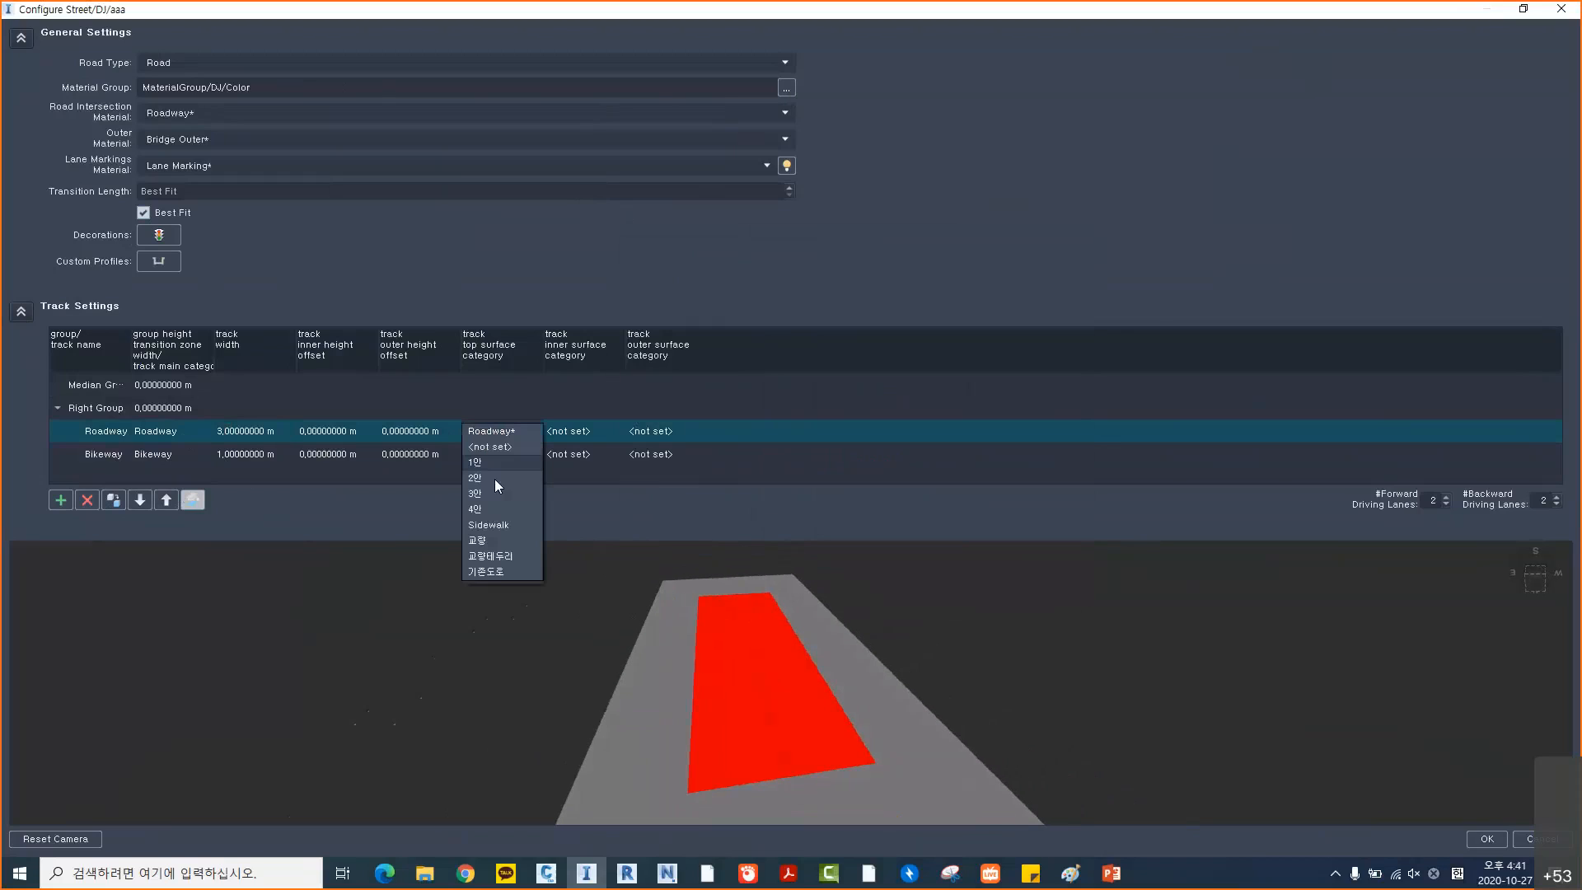
pyautogui.click(495, 462)
pyautogui.click(493, 455)
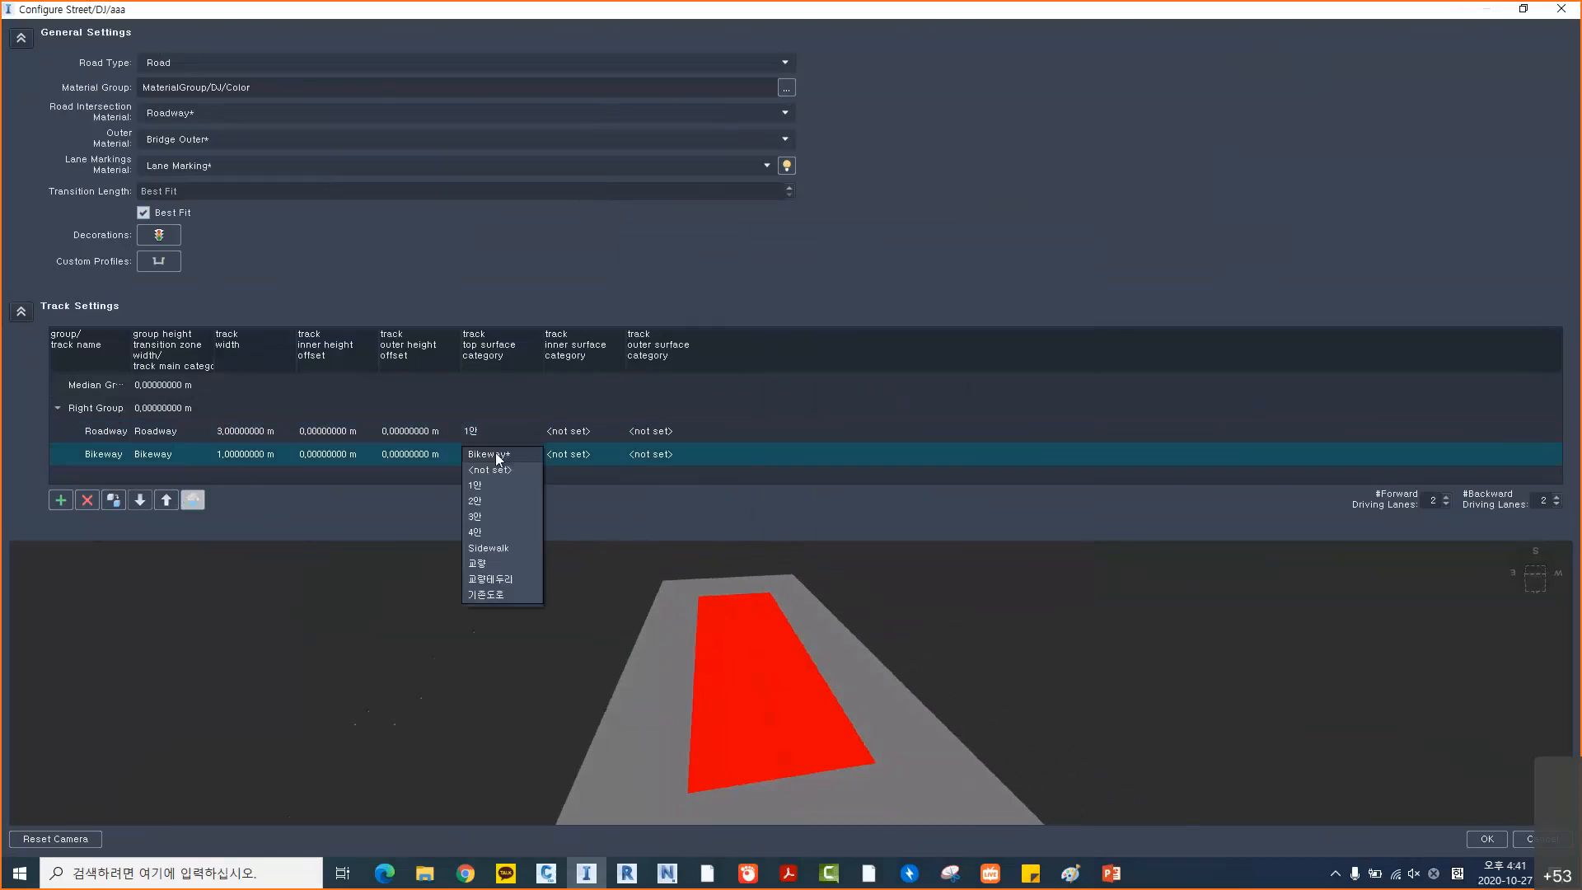
pyautogui.click(491, 547)
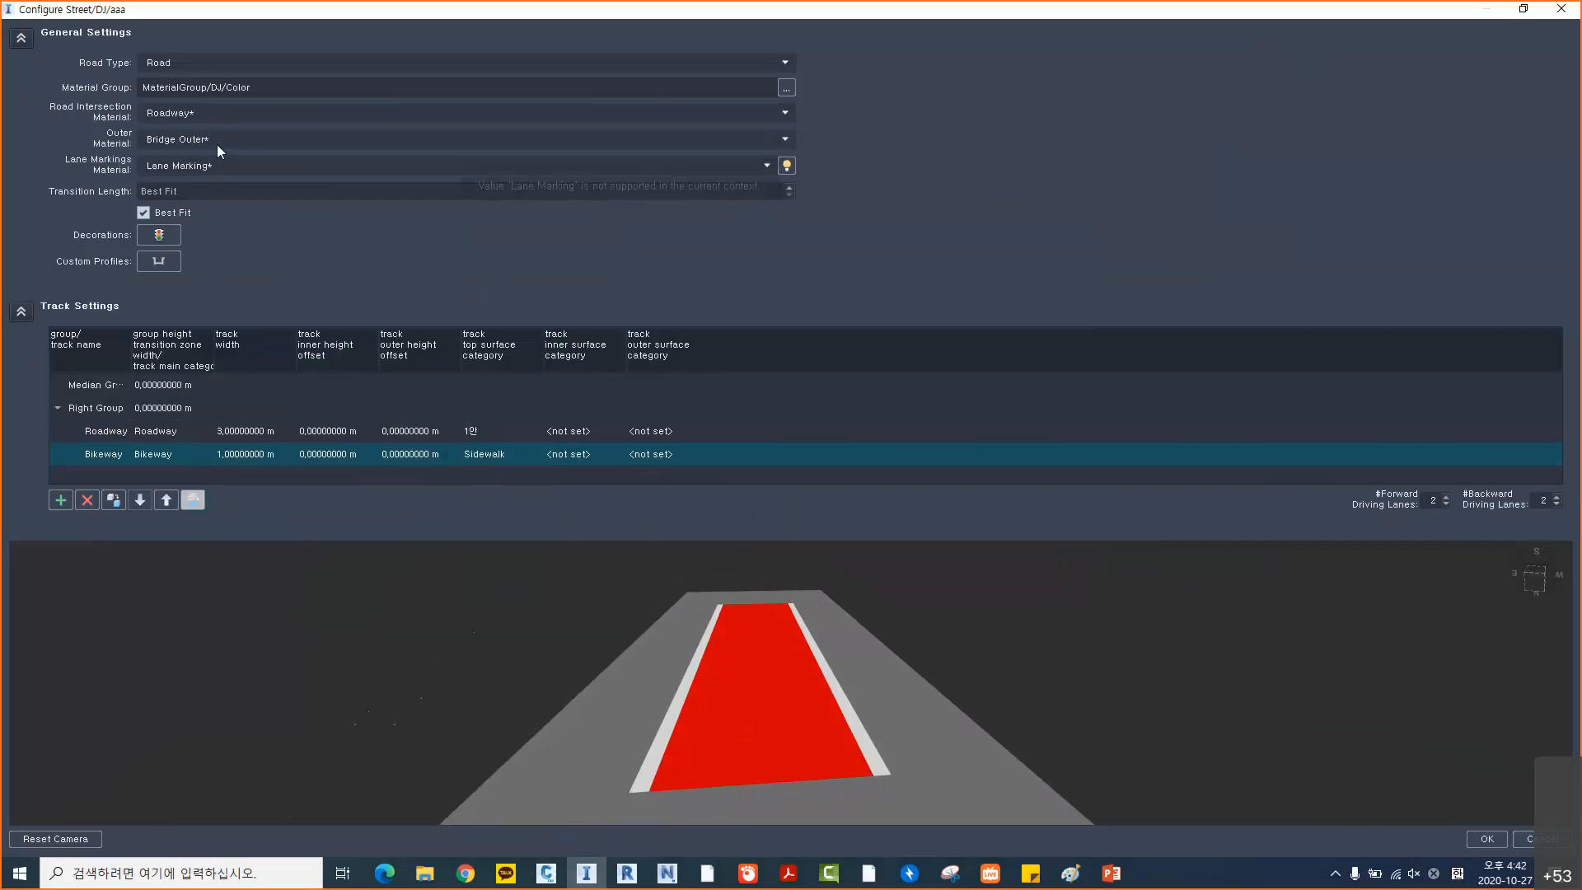
# Set the lane markings and outer materials to <not set> and the road intersection material to Sidewalk, and save the style
pyautogui.click(216, 166)
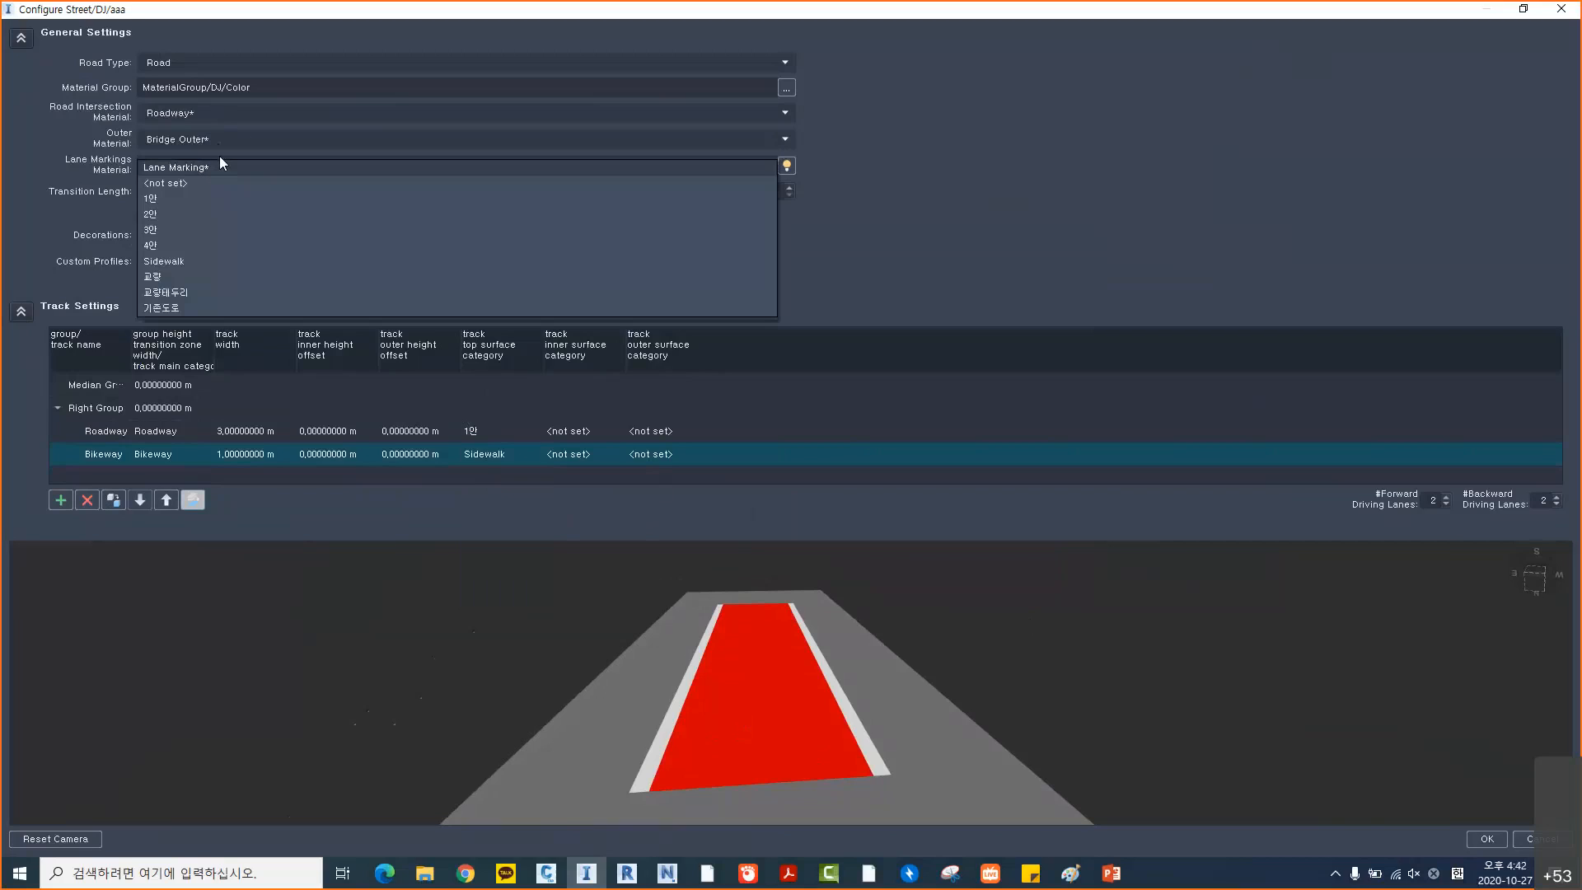
pyautogui.click(186, 182)
pyautogui.click(221, 140)
pyautogui.click(190, 158)
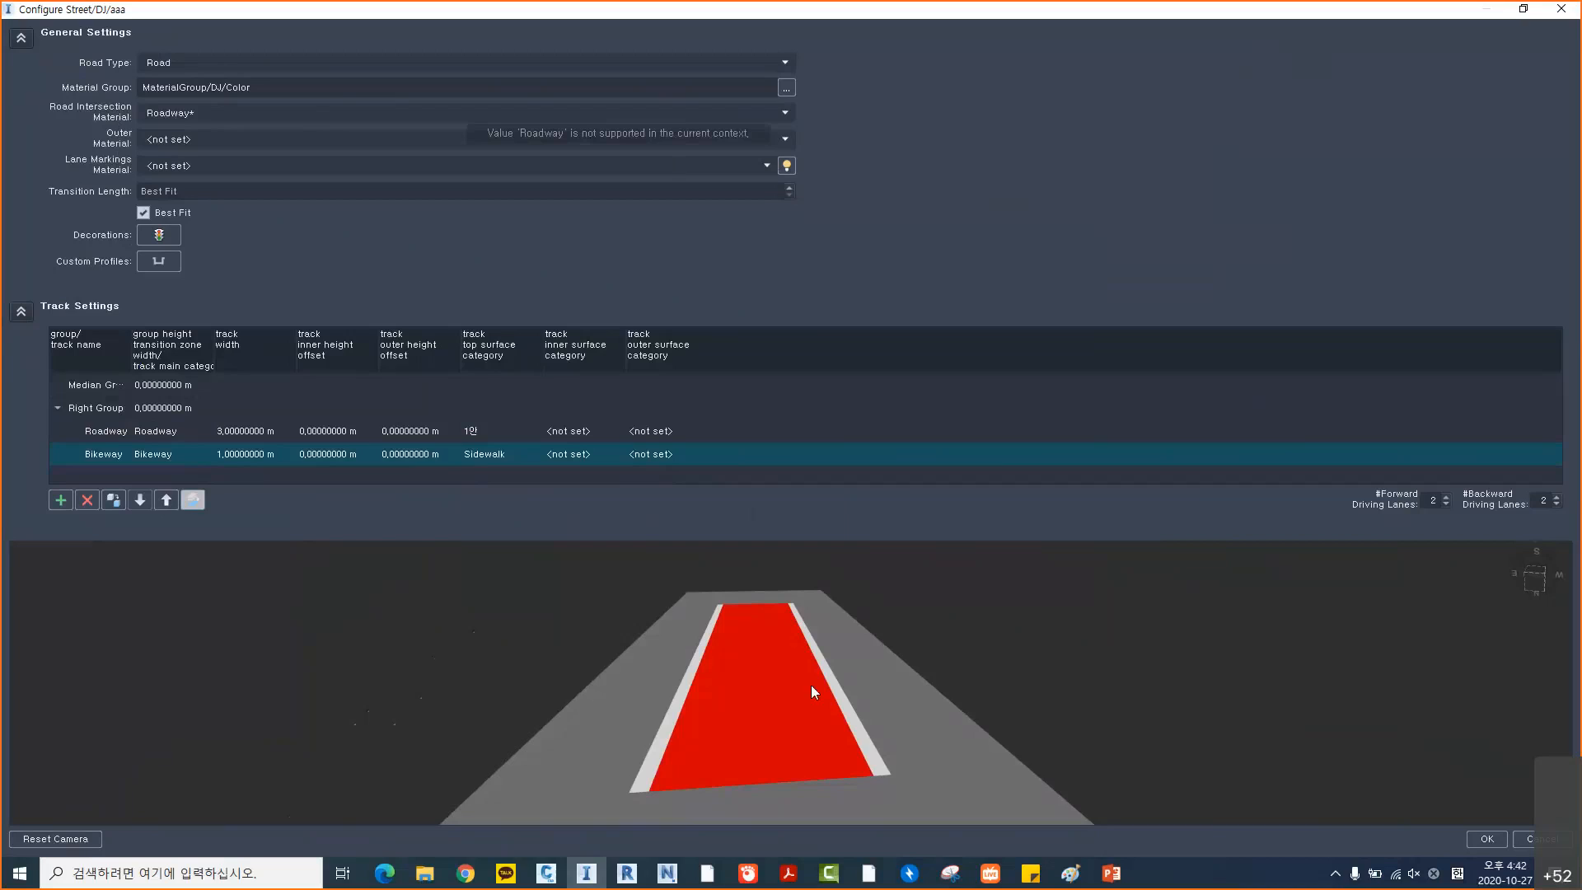
pyautogui.click(784, 113)
pyautogui.click(183, 209)
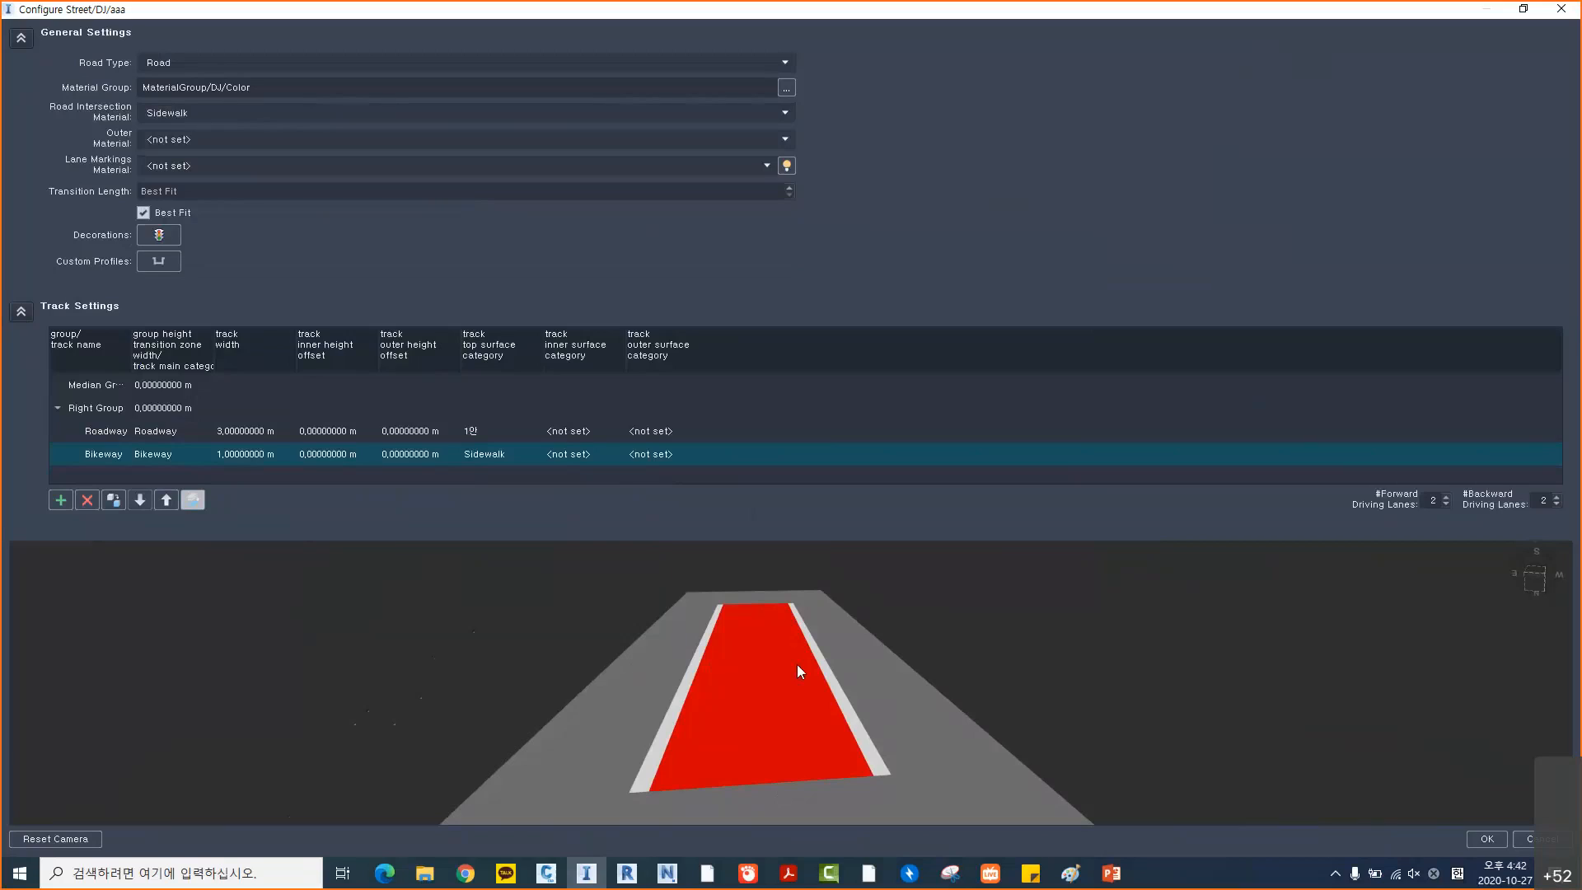
pyautogui.click(783, 121)
pyautogui.click(352, 51)
pyautogui.click(1488, 837)
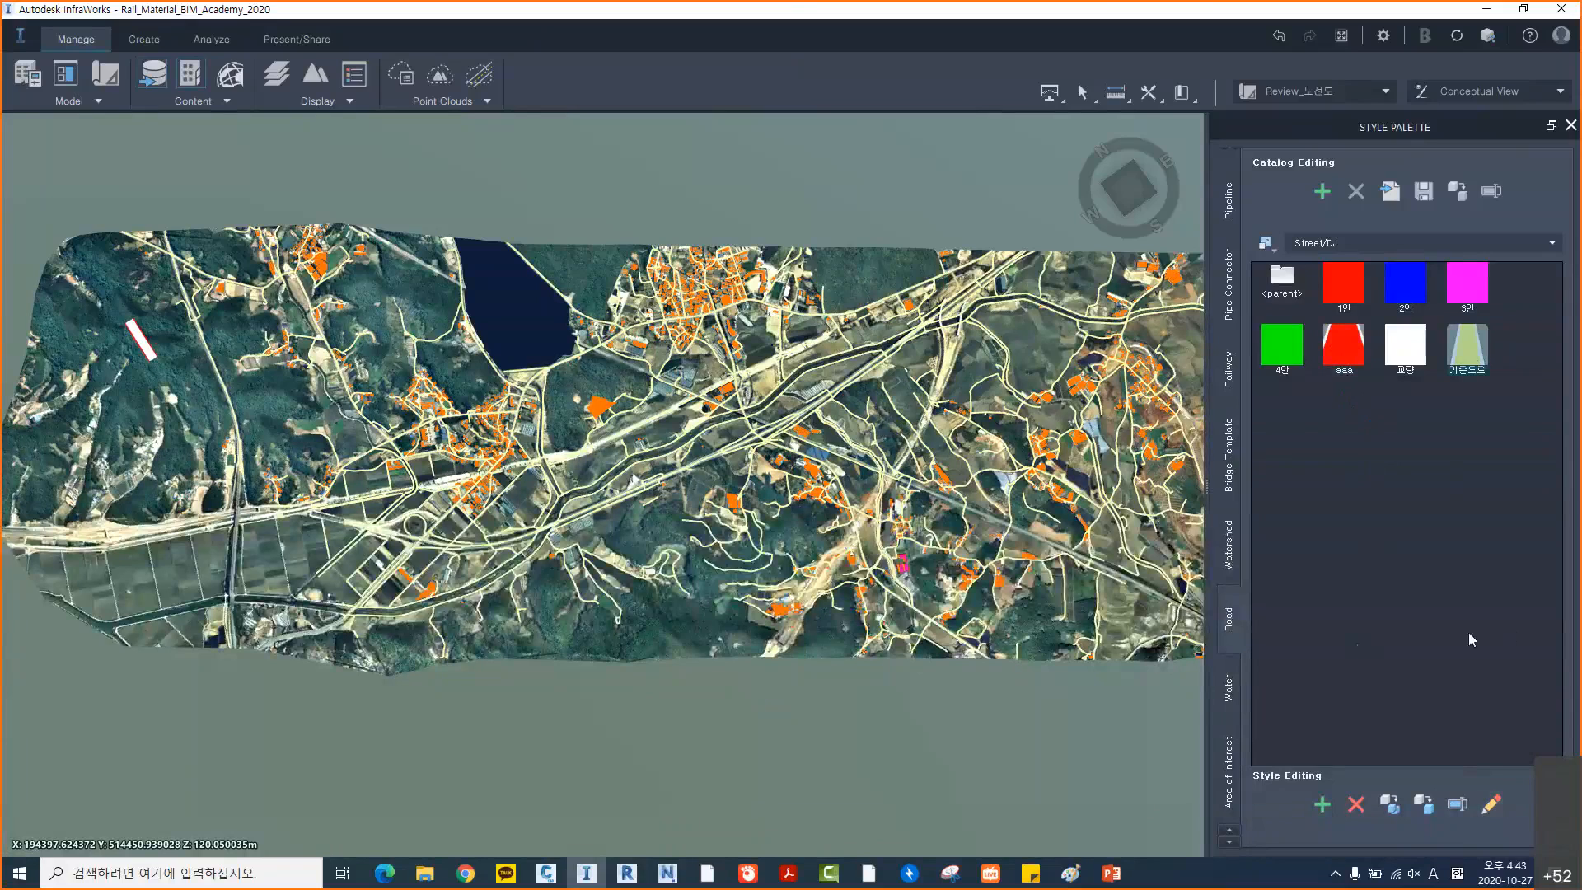
# Review the configuration of the 기존도로 road style and close it without changes
pyautogui.click(1492, 804)
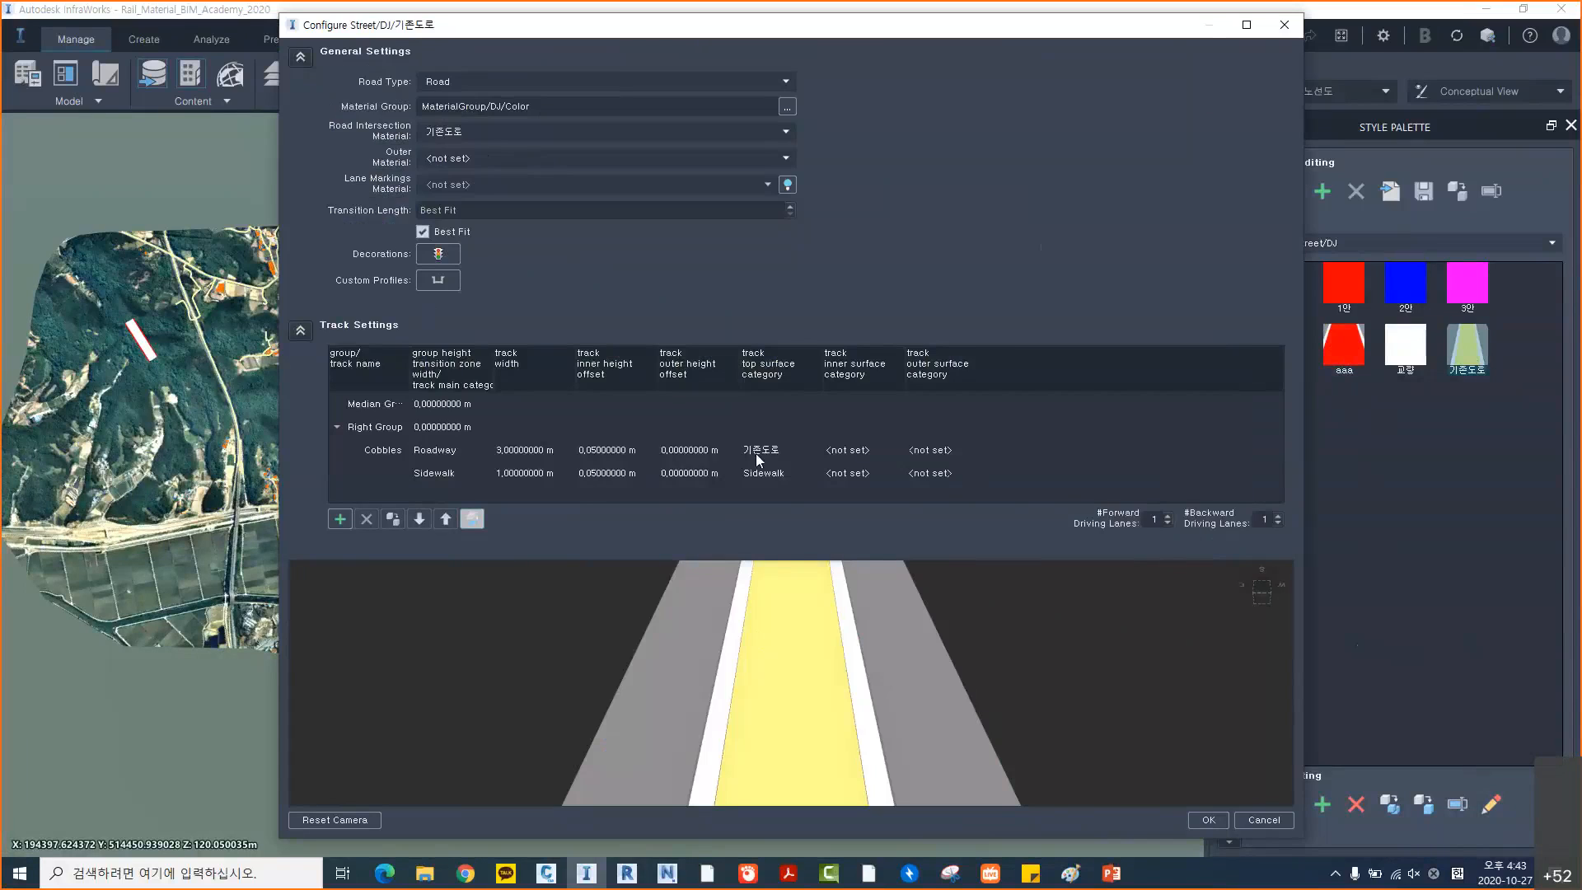
pyautogui.click(1282, 25)
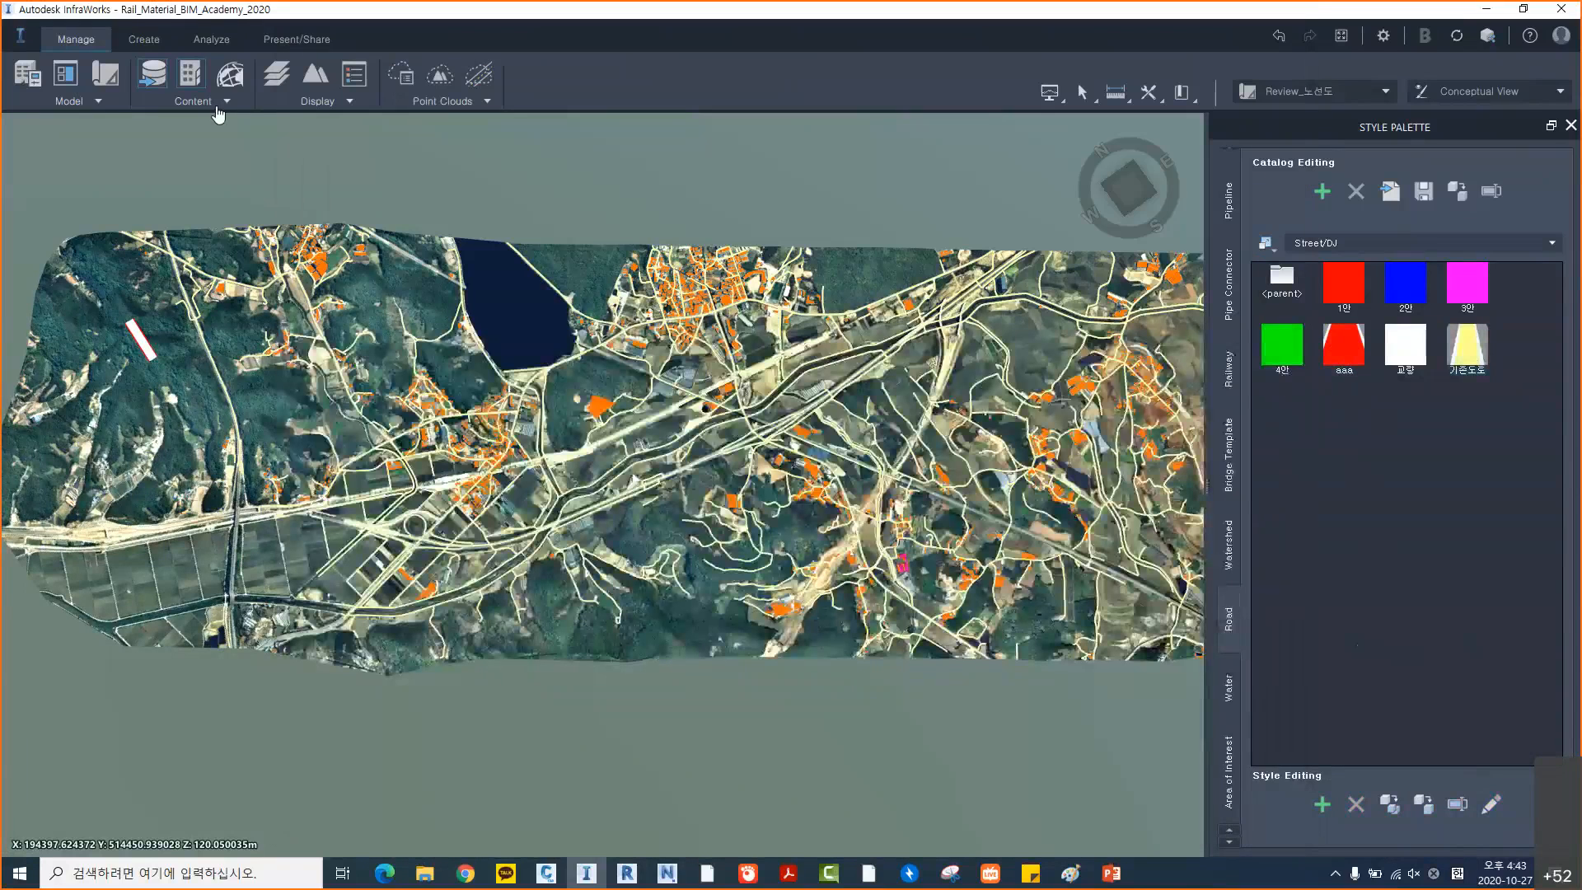
# Review the Rule Style setting of the Road_1 data source and the available Street/DJ styles, leaving the configuration unchanged
pyautogui.click(153, 74)
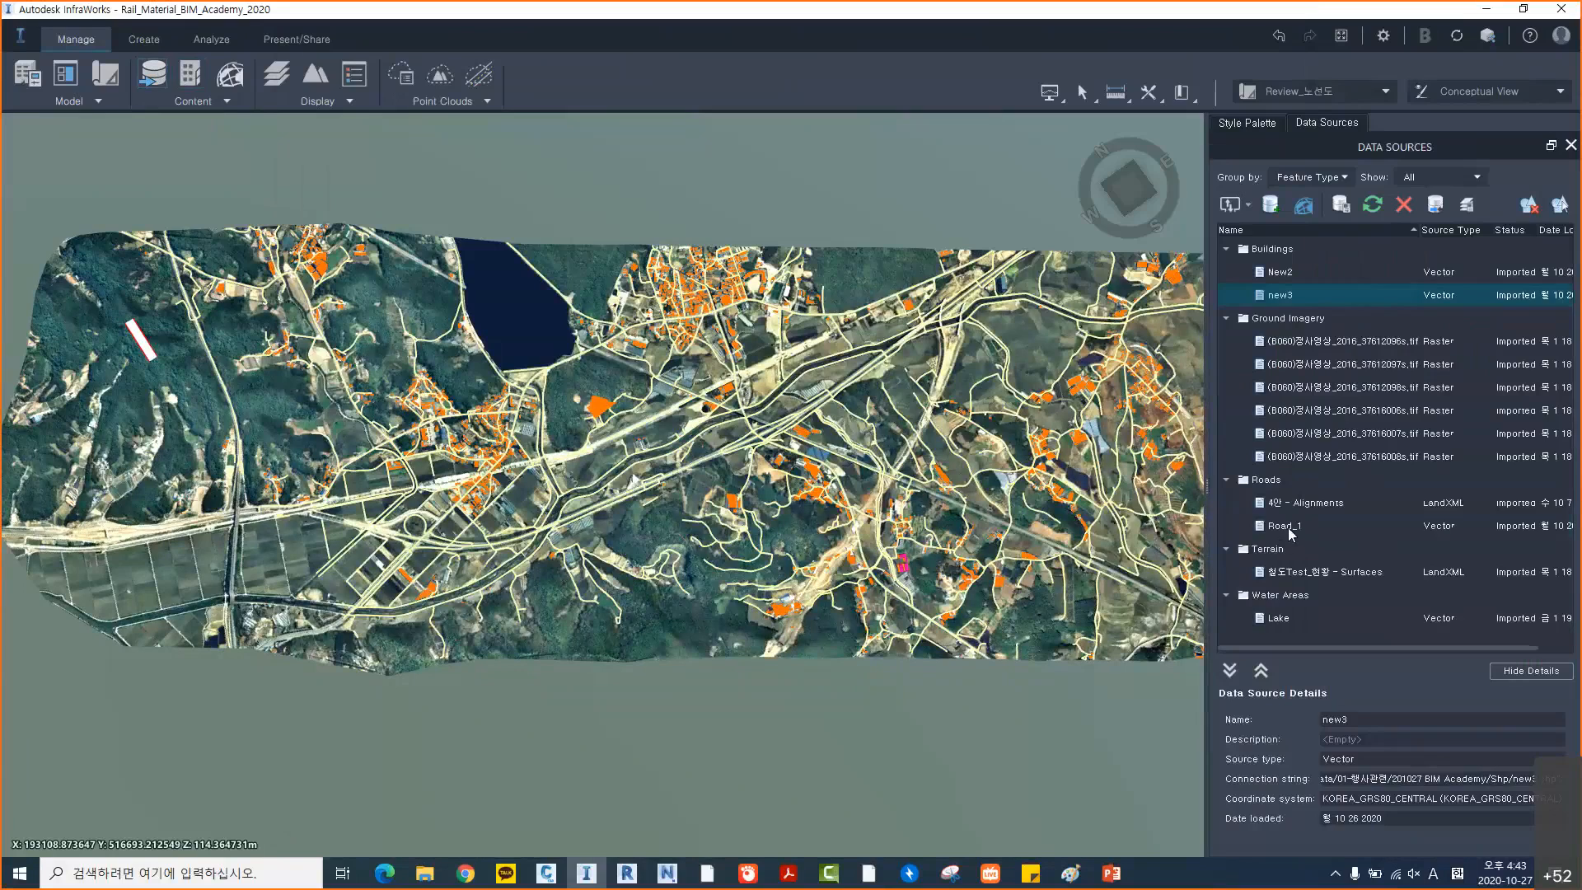
pyautogui.click(1289, 527)
pyautogui.rightClick(1290, 524)
pyautogui.click(1323, 538)
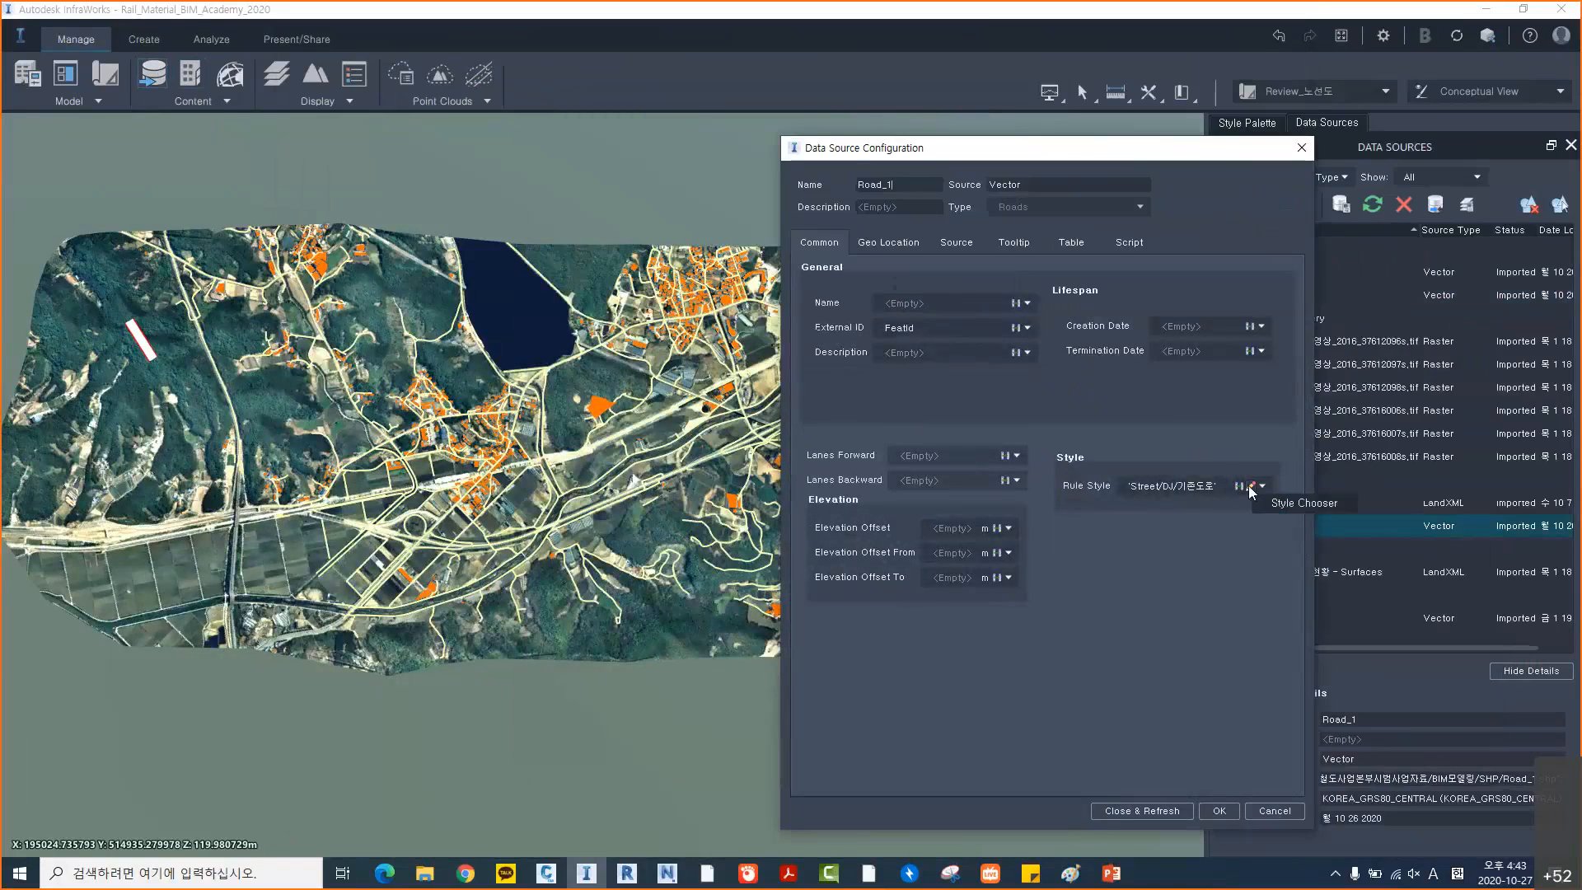
pyautogui.click(1247, 487)
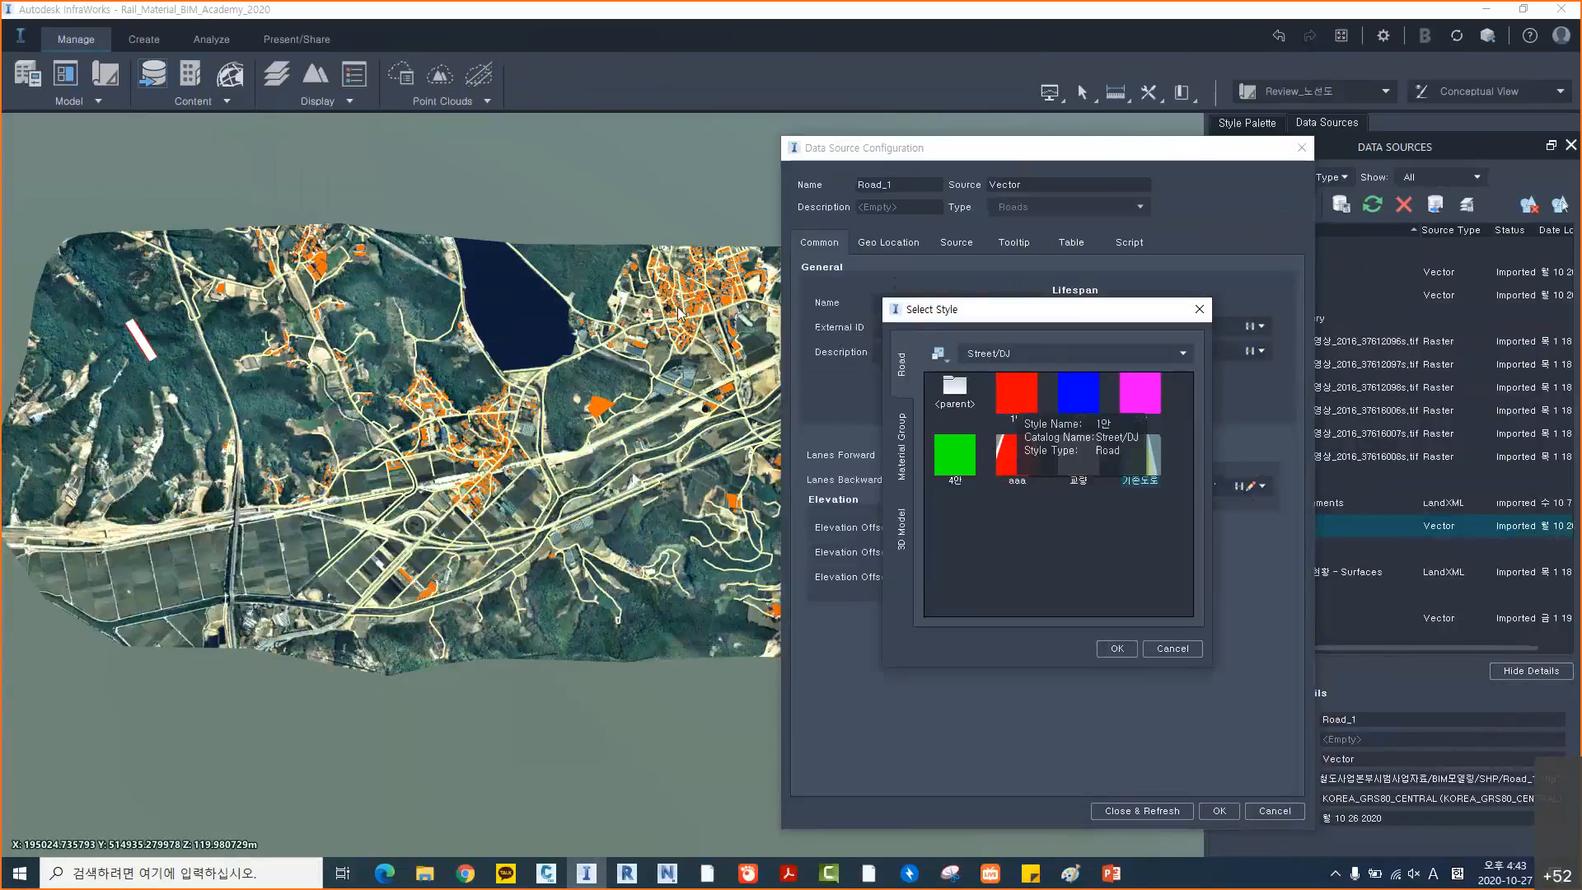
pyautogui.click(1173, 650)
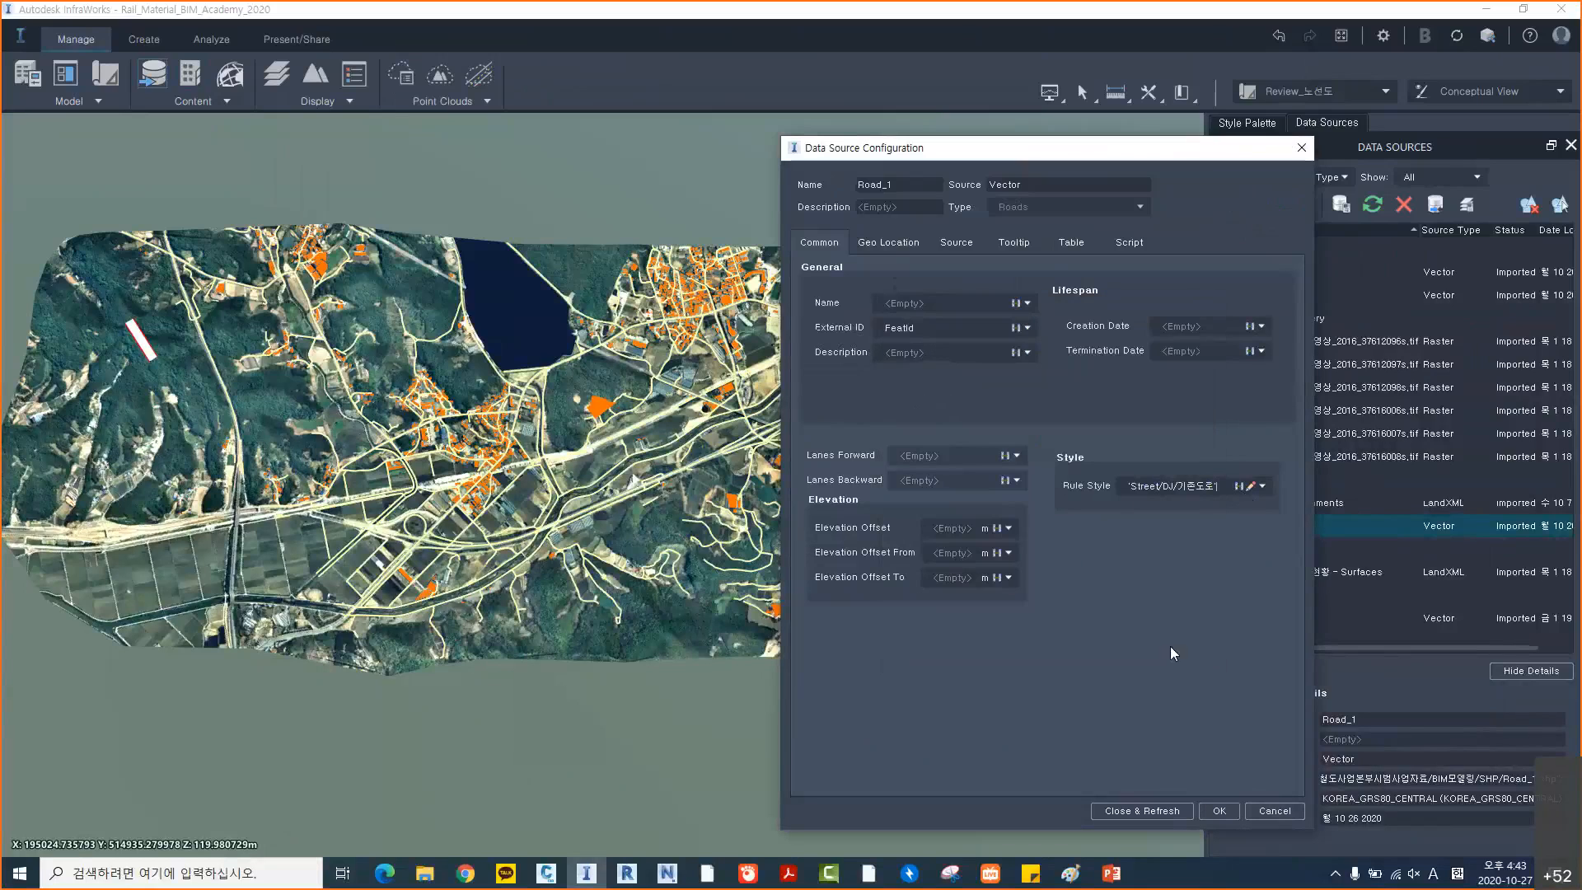
pyautogui.click(1277, 811)
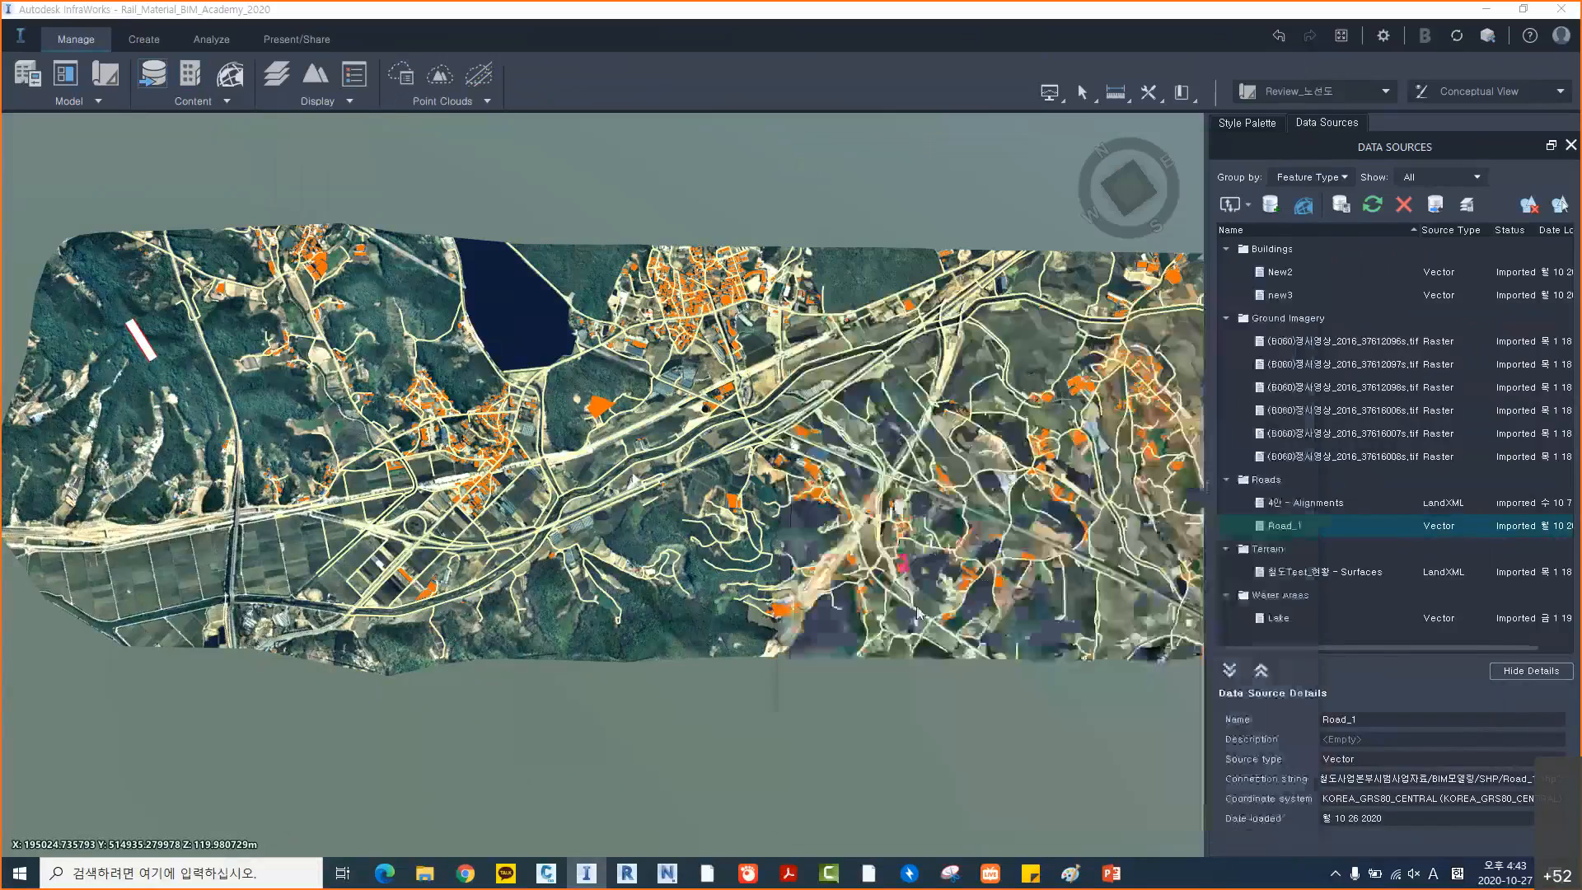
# Select a road in the lower middle of the model to inspect its properties
pyautogui.scroll(-1, 816, 548)
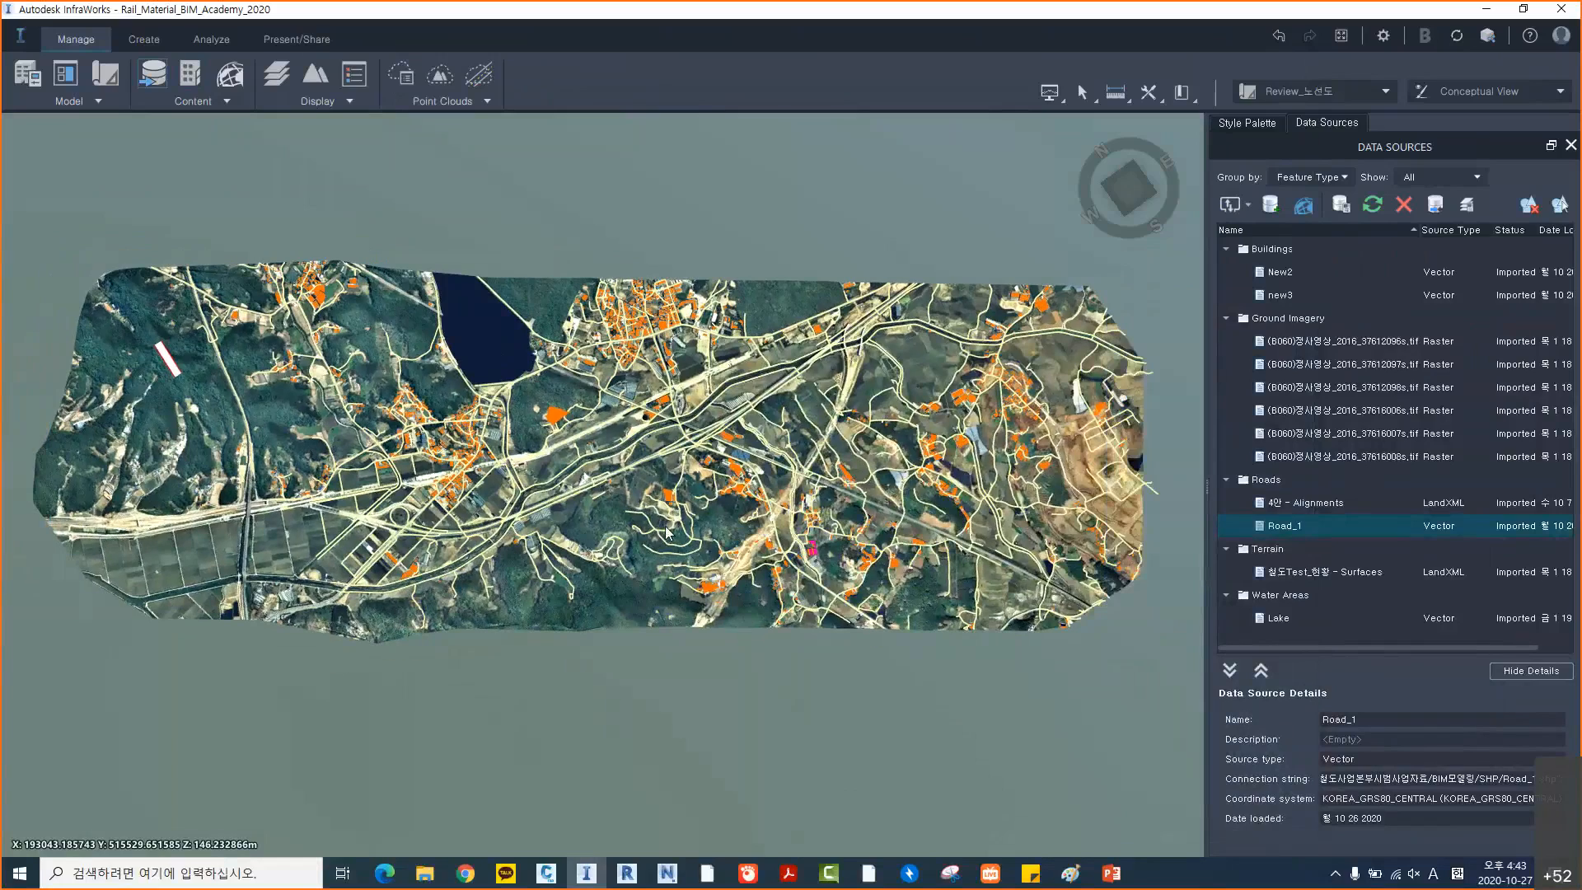
pyautogui.click(726, 540)
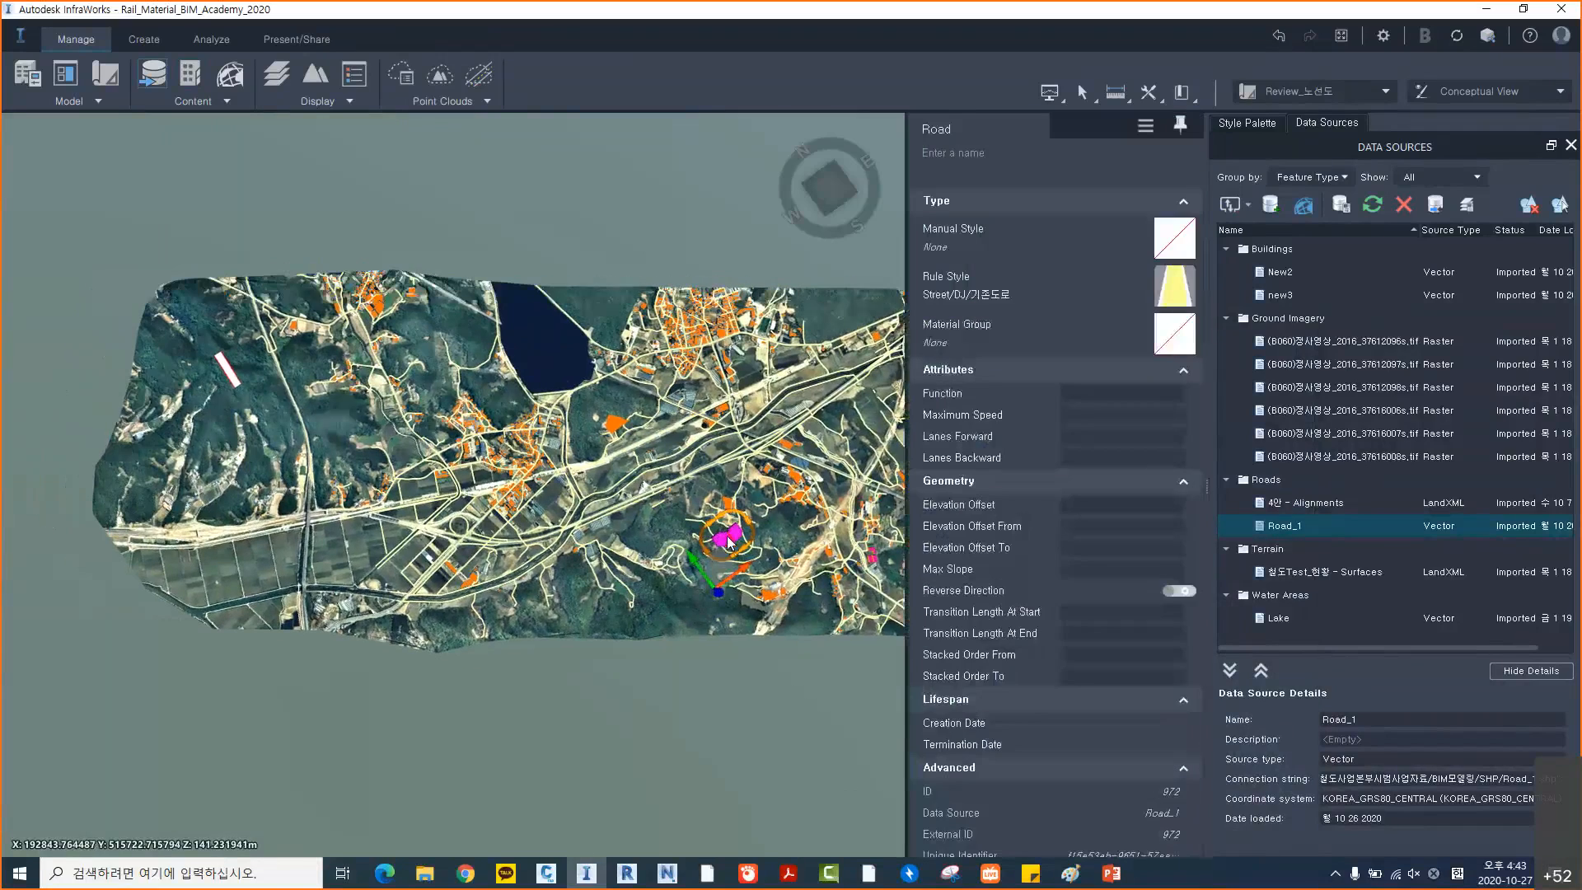
# Close the data sources and draw a winding road about 5,940 m long across the full model in the Street/DJ 1안 style
pyautogui.click(674, 204)
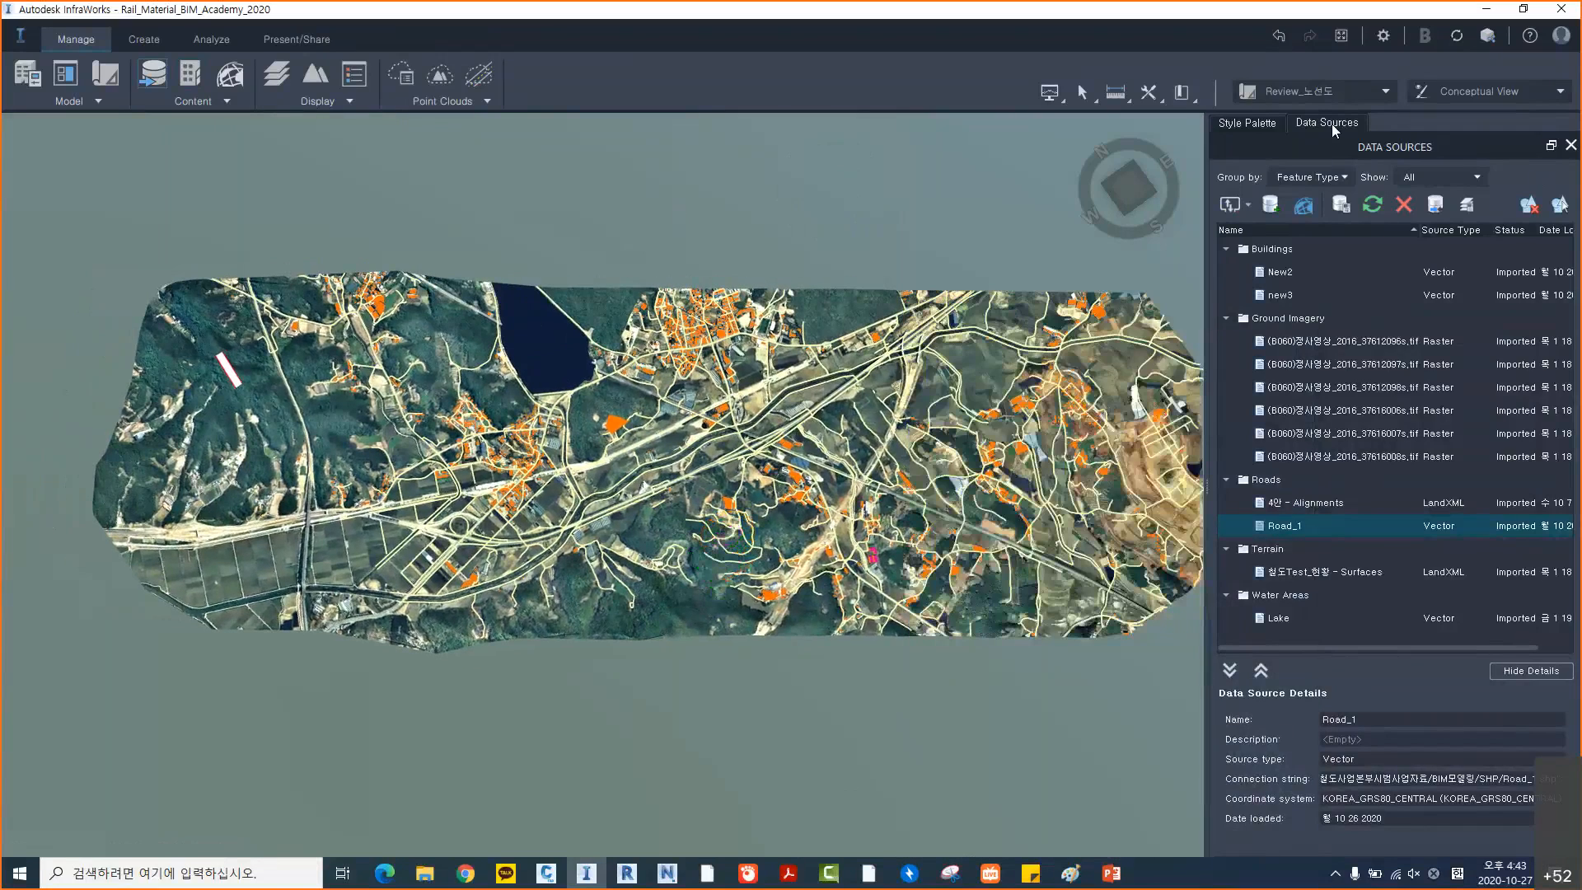
pyautogui.click(1570, 146)
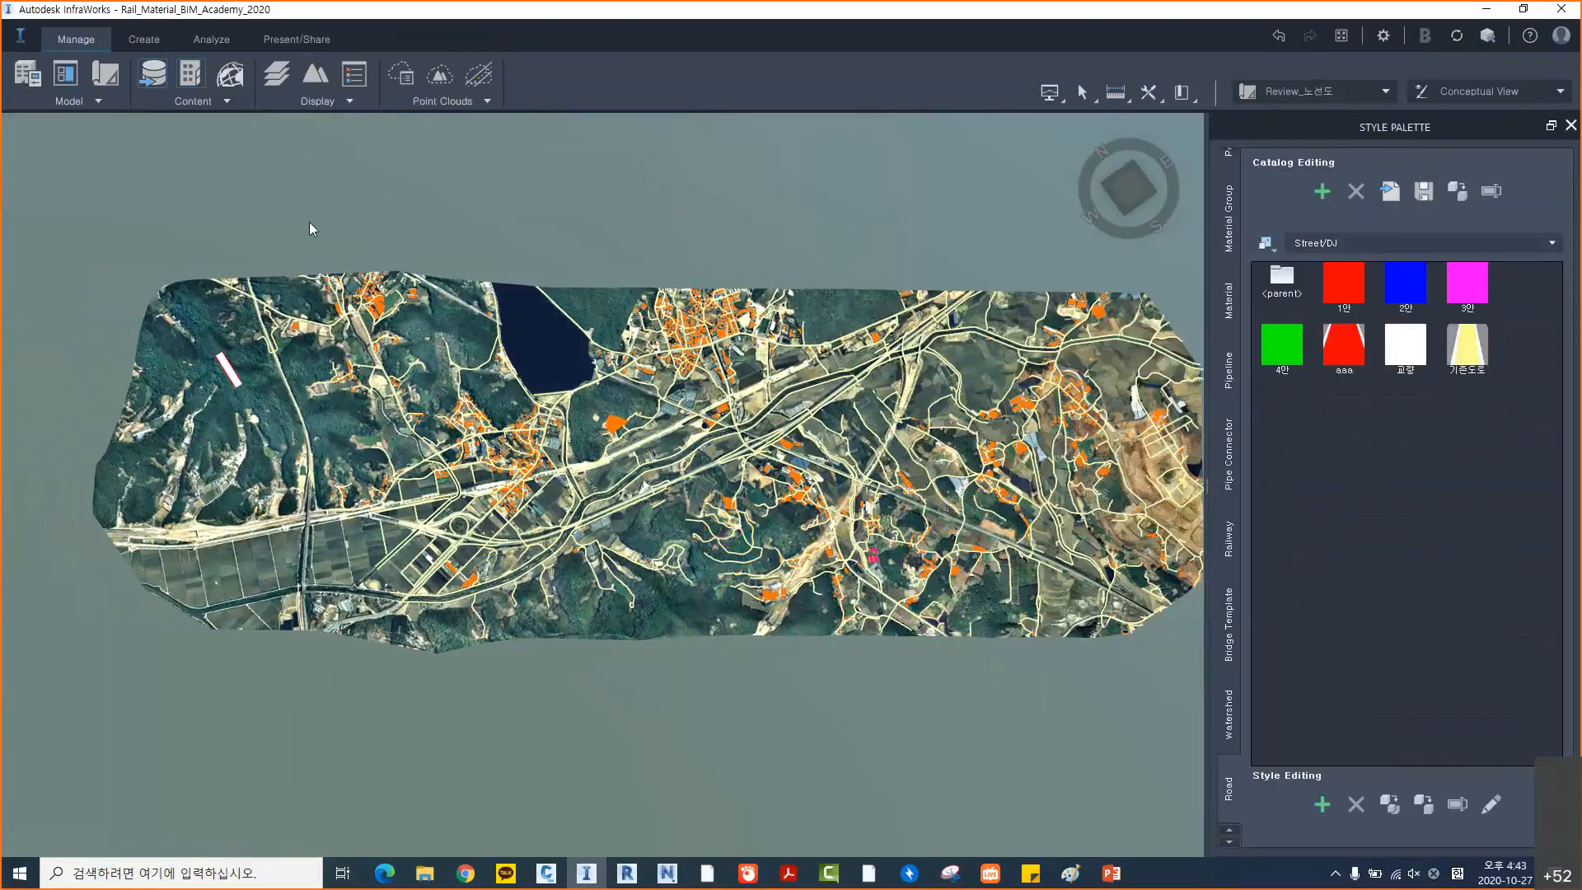
pyautogui.click(137, 40)
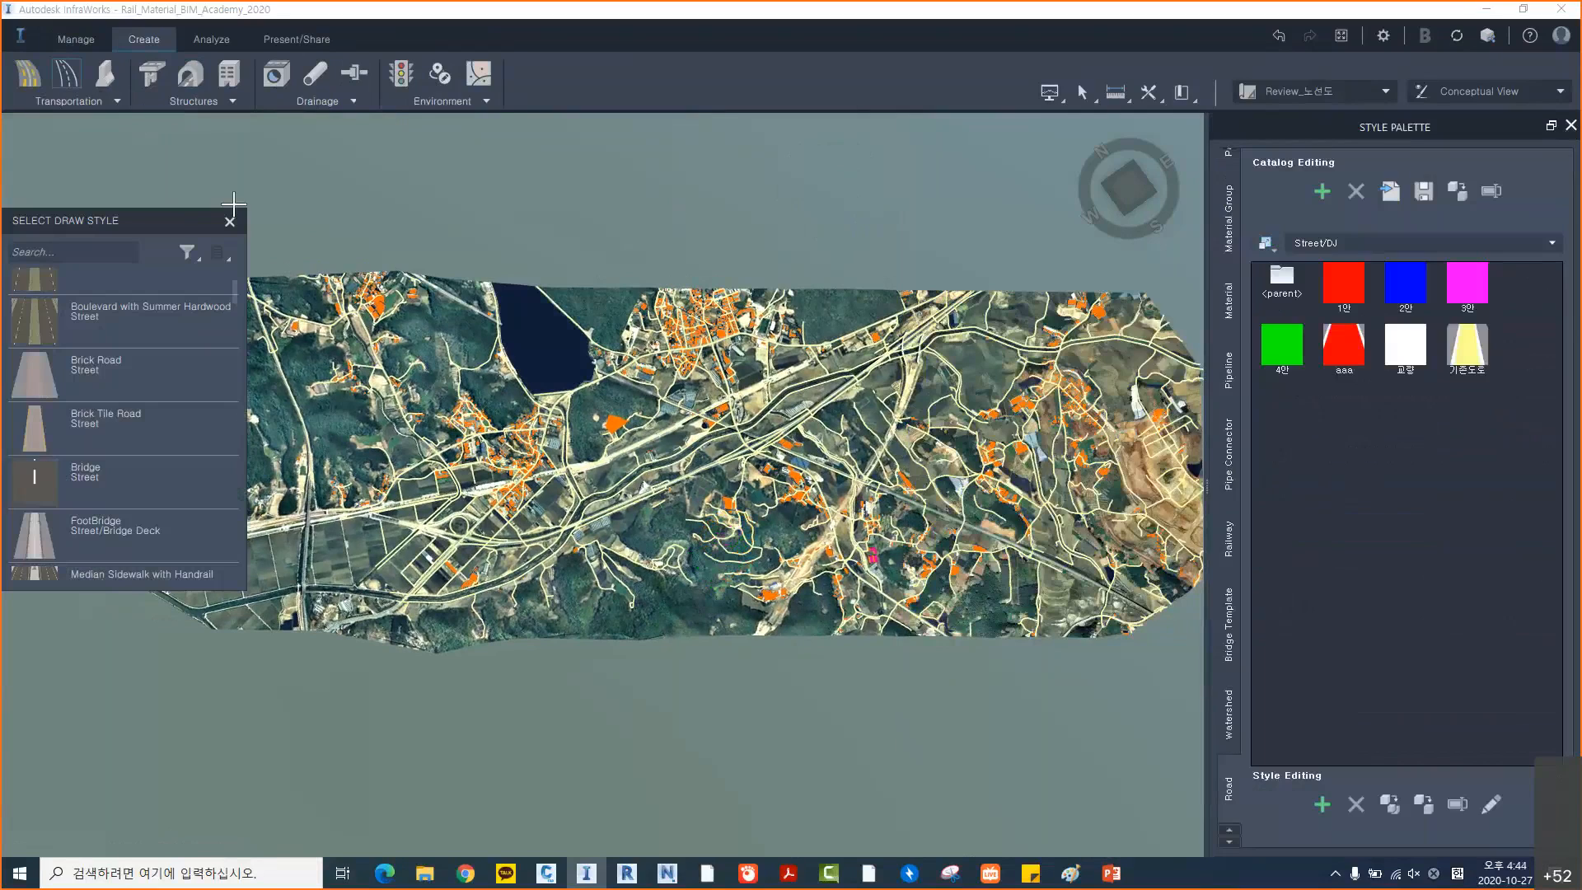
pyautogui.moveTo(179, 219)
pyautogui.mouseDown()
pyautogui.moveTo(1298, 389)
pyautogui.moveTo(1246, 403)
pyautogui.mouseUp()
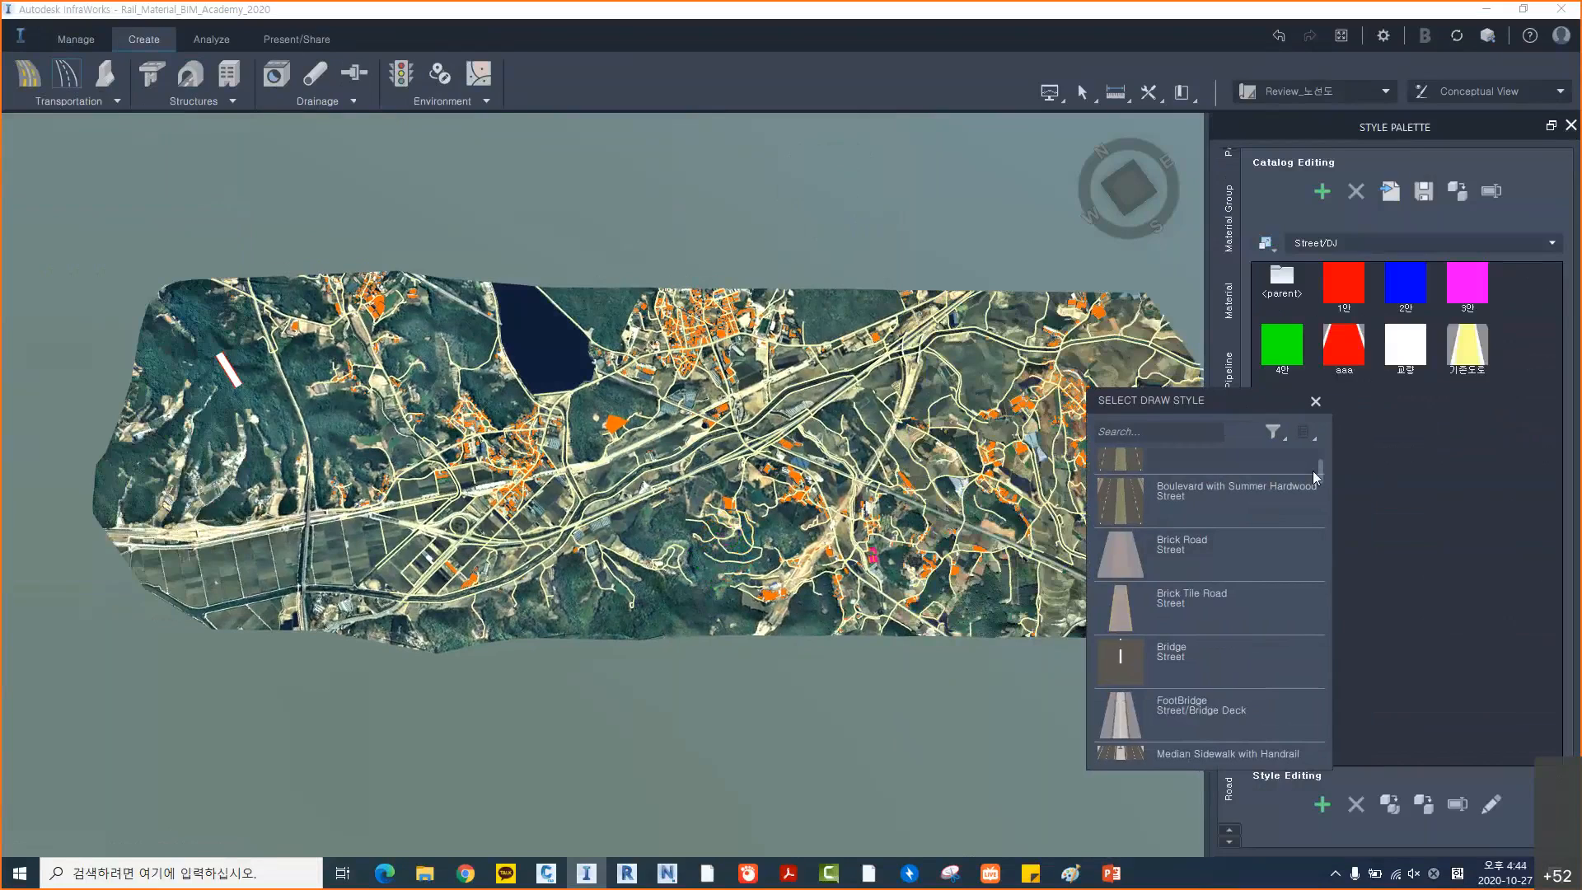
pyautogui.moveTo(1322, 471)
pyautogui.mouseDown()
pyautogui.moveTo(1311, 588)
pyautogui.moveTo(1317, 570)
pyautogui.mouseUp()
pyautogui.click(1232, 521)
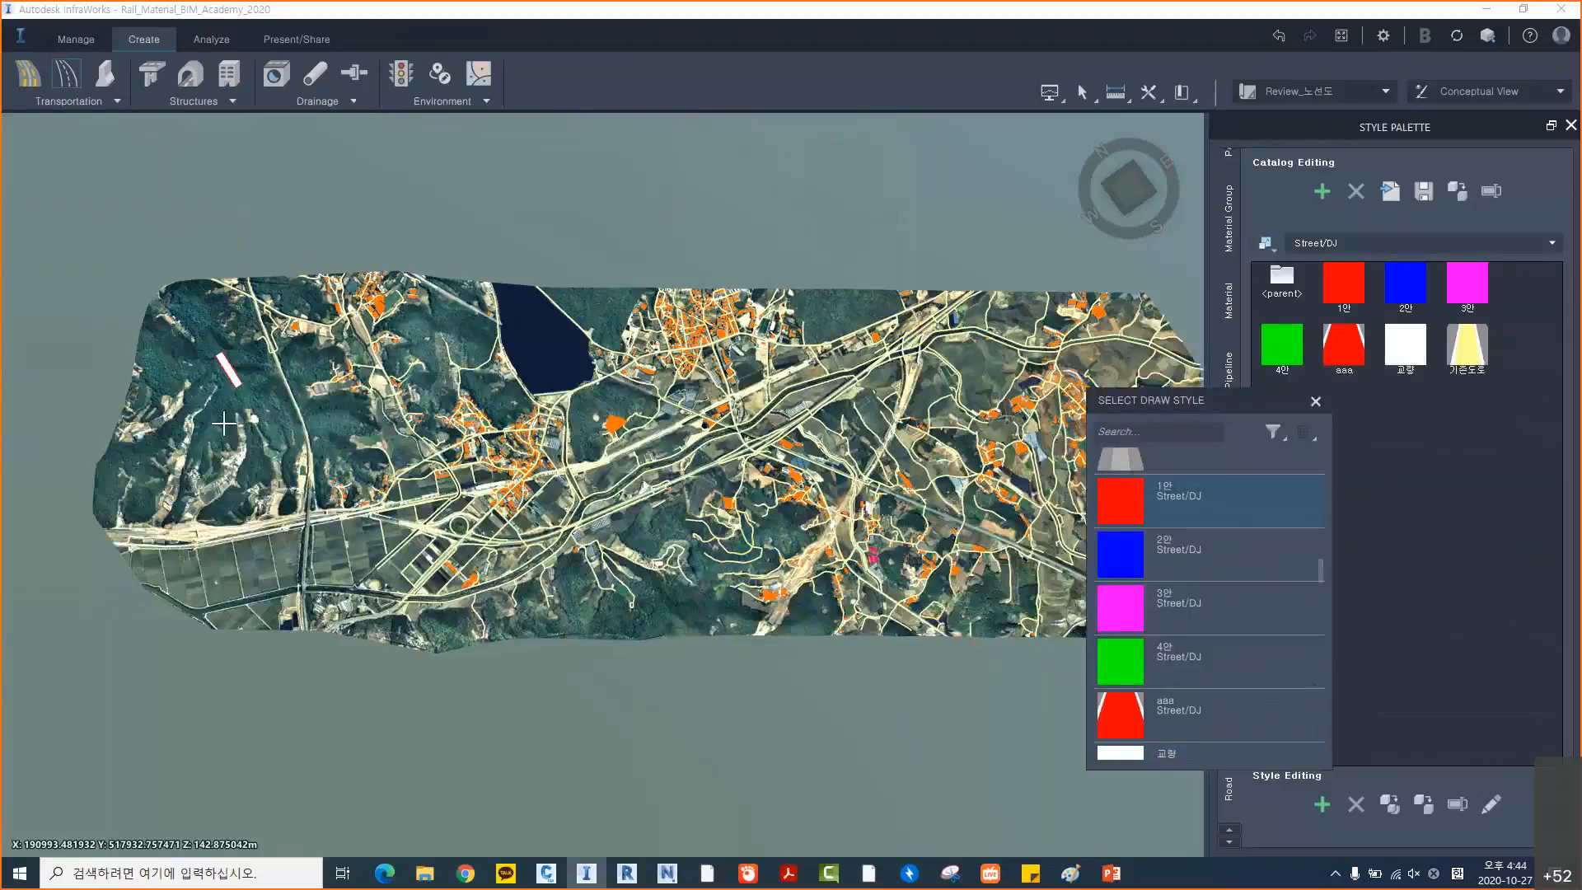
pyautogui.click(156, 543)
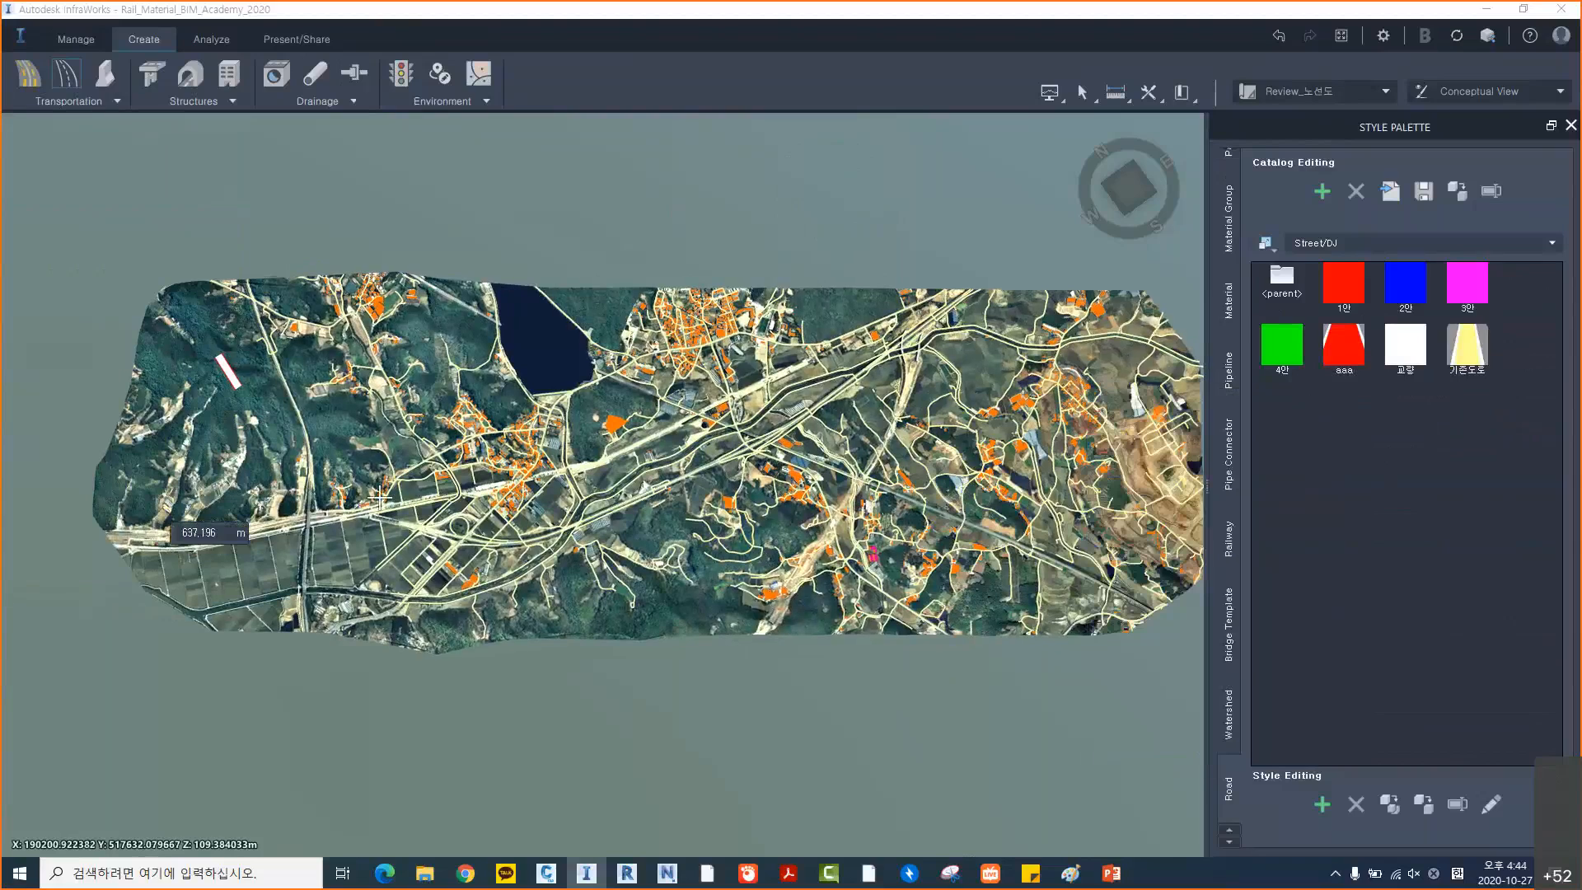
pyautogui.click(385, 463)
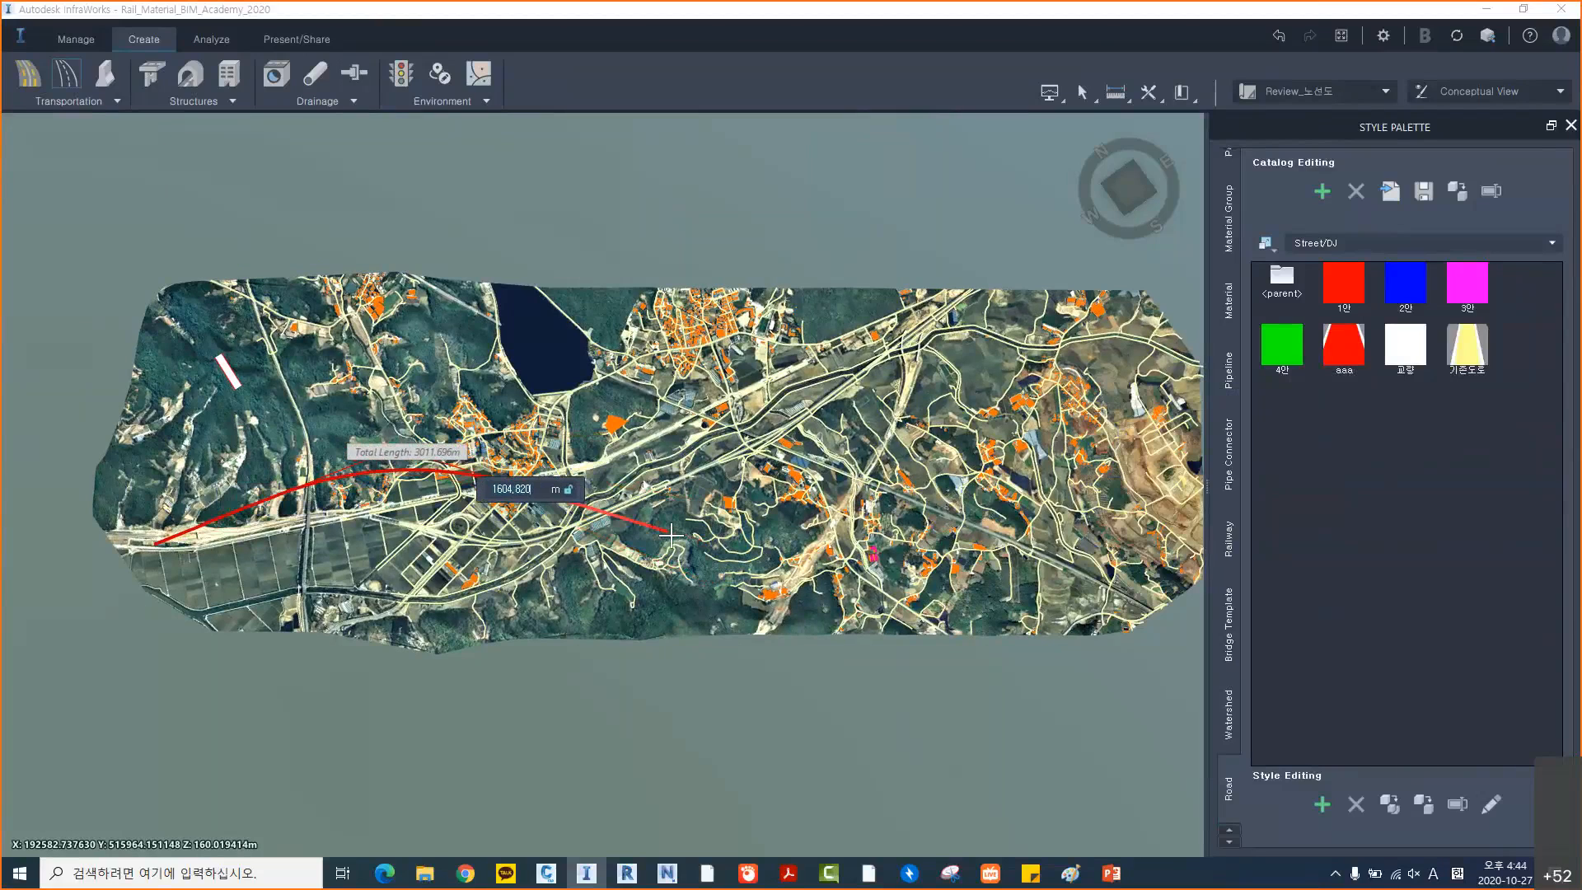
pyautogui.click(713, 523)
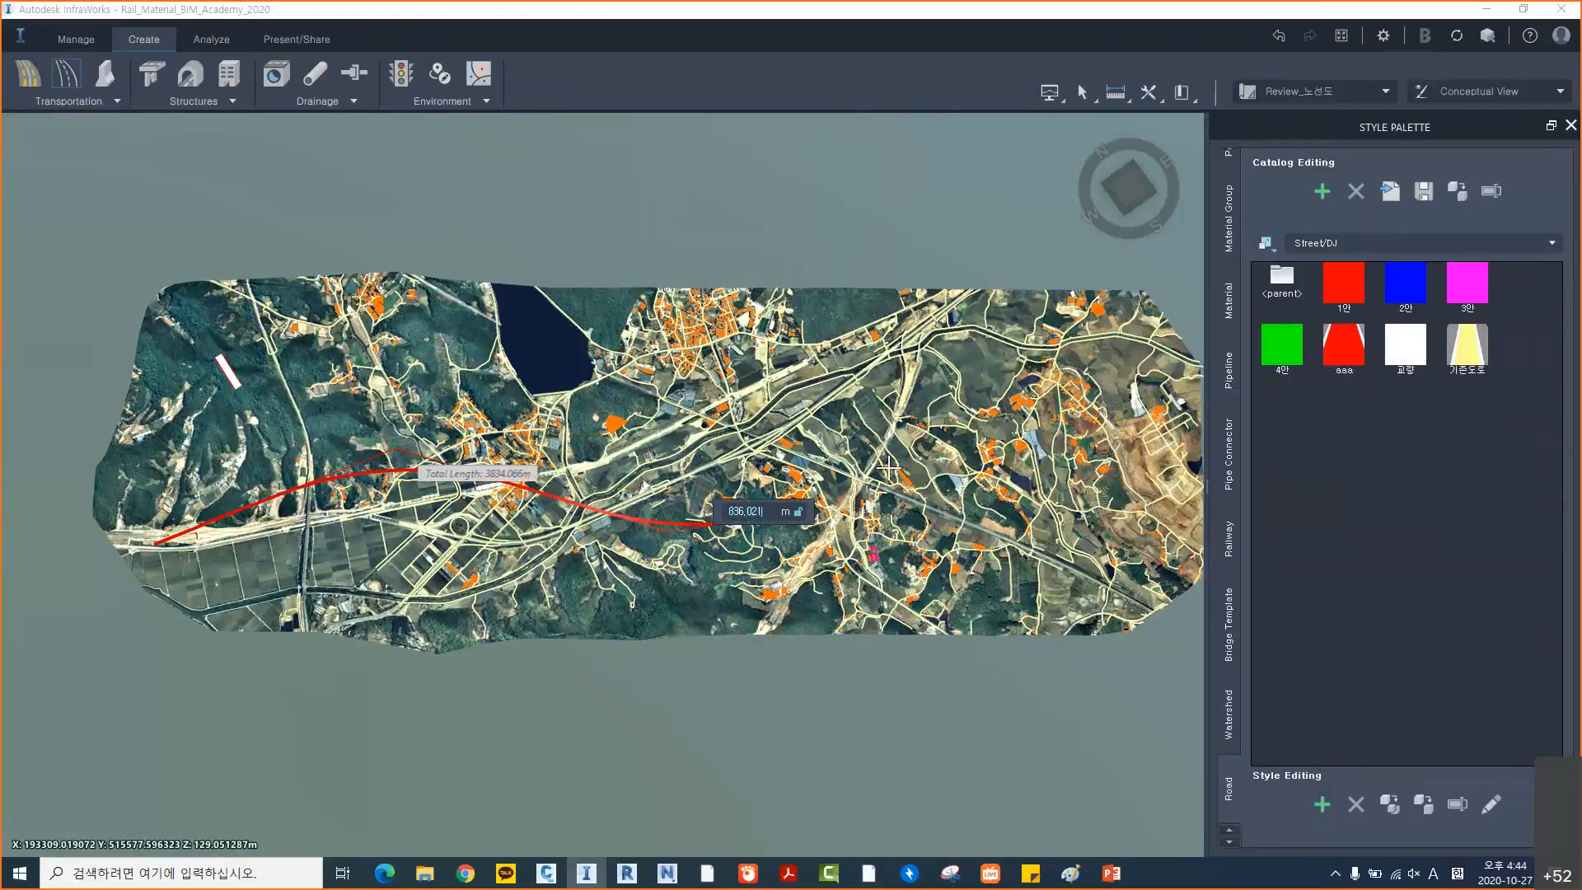
pyautogui.click(917, 402)
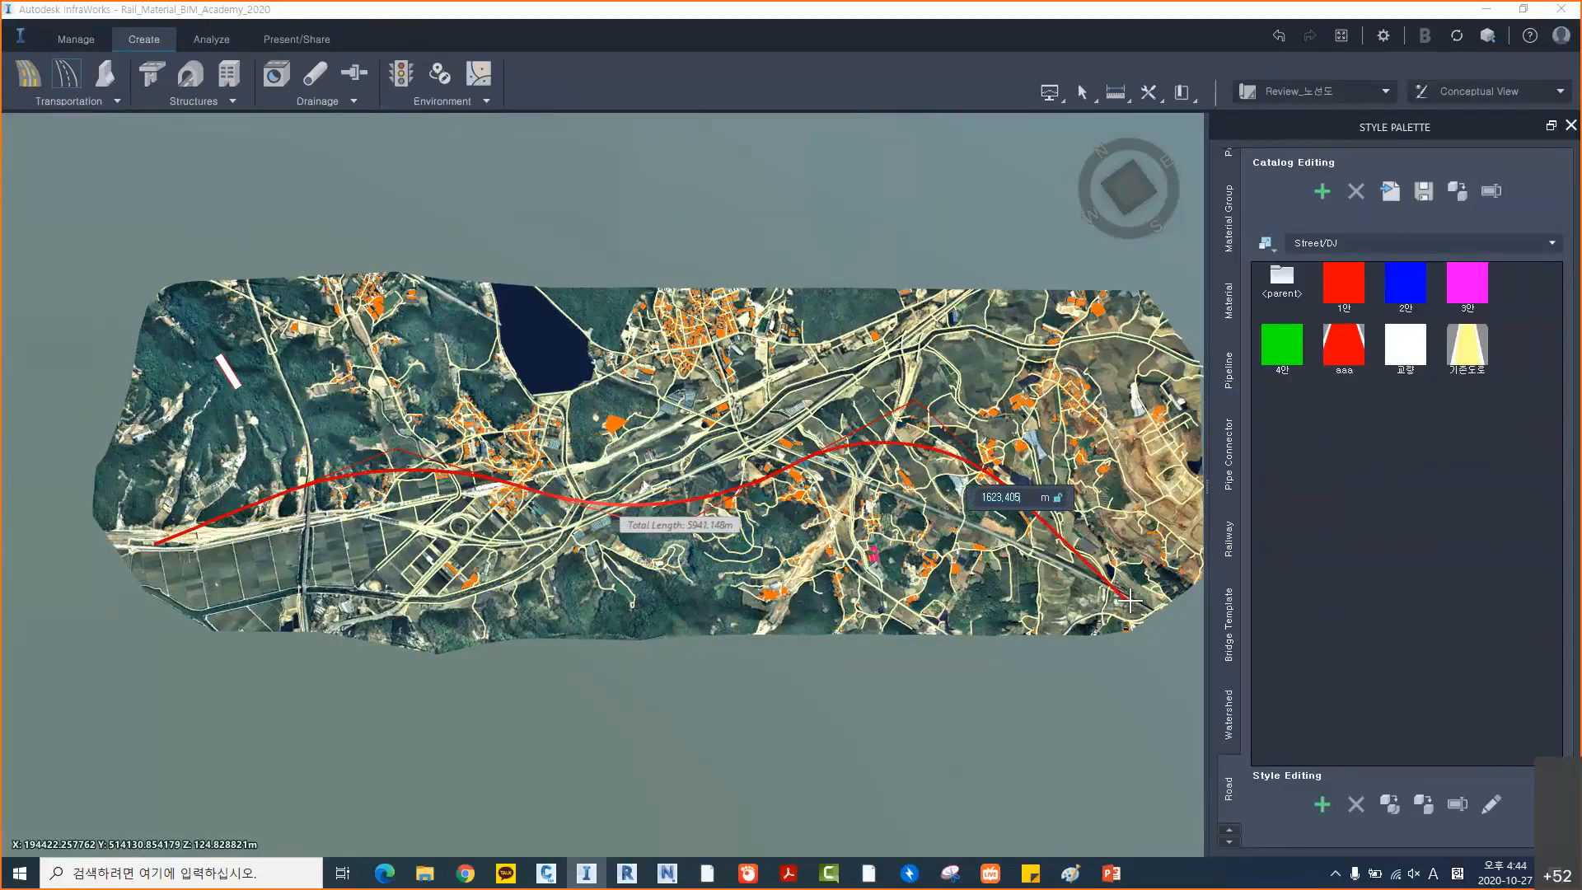
pyautogui.doubleClick(1129, 600)
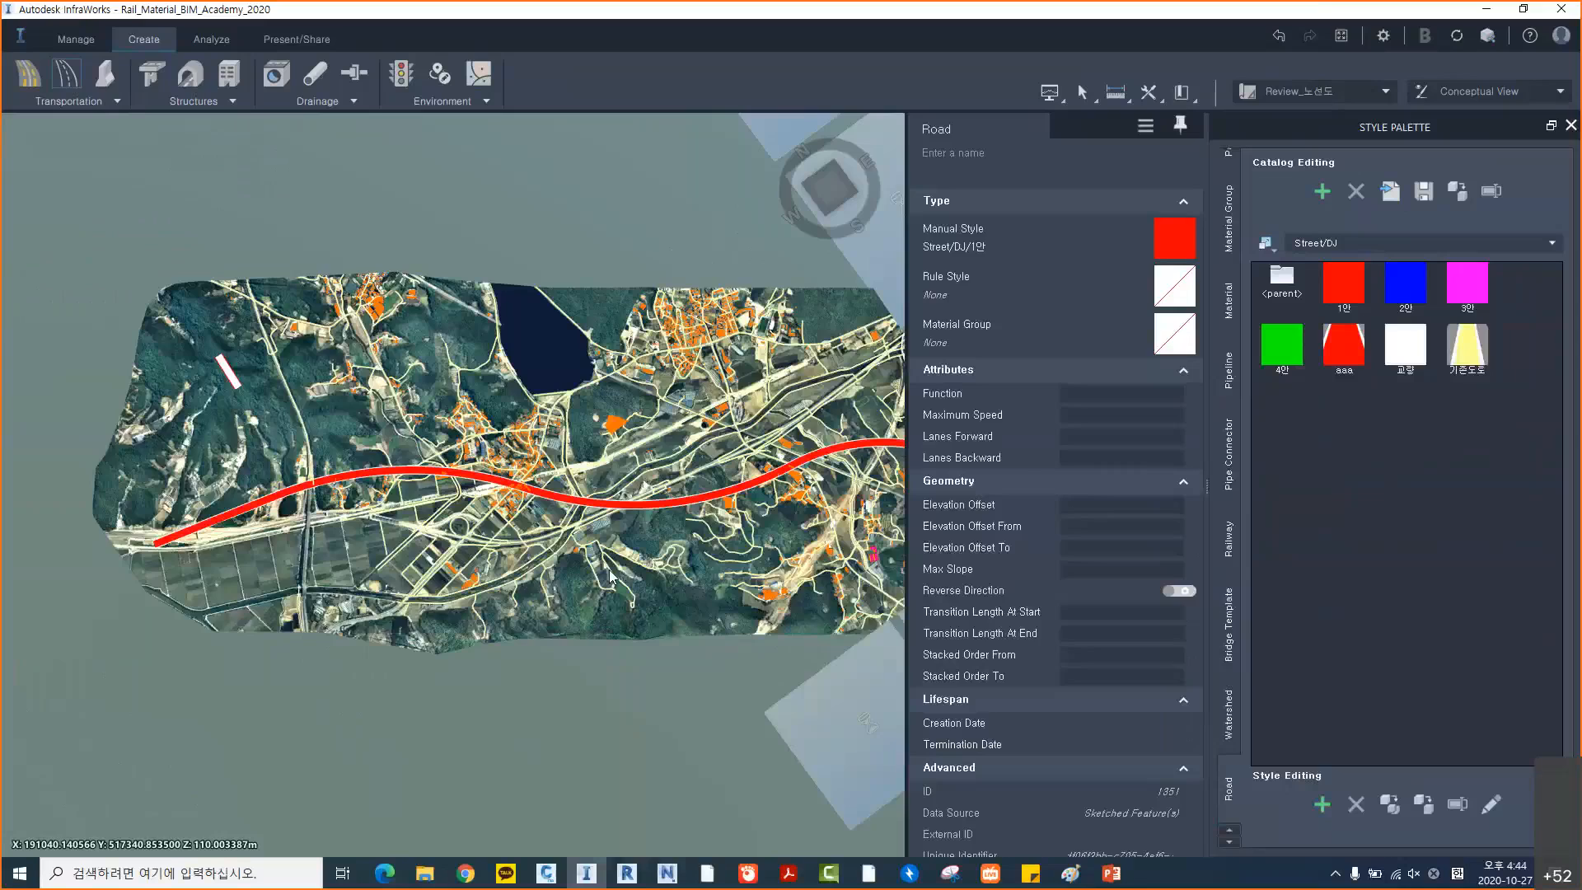
pyautogui.press('Escape')
# Draw a second road in the Street/DJ 2안 style, bending through one intermediate point and crossing the red road twice
pyautogui.scroll(4, 487, 545)
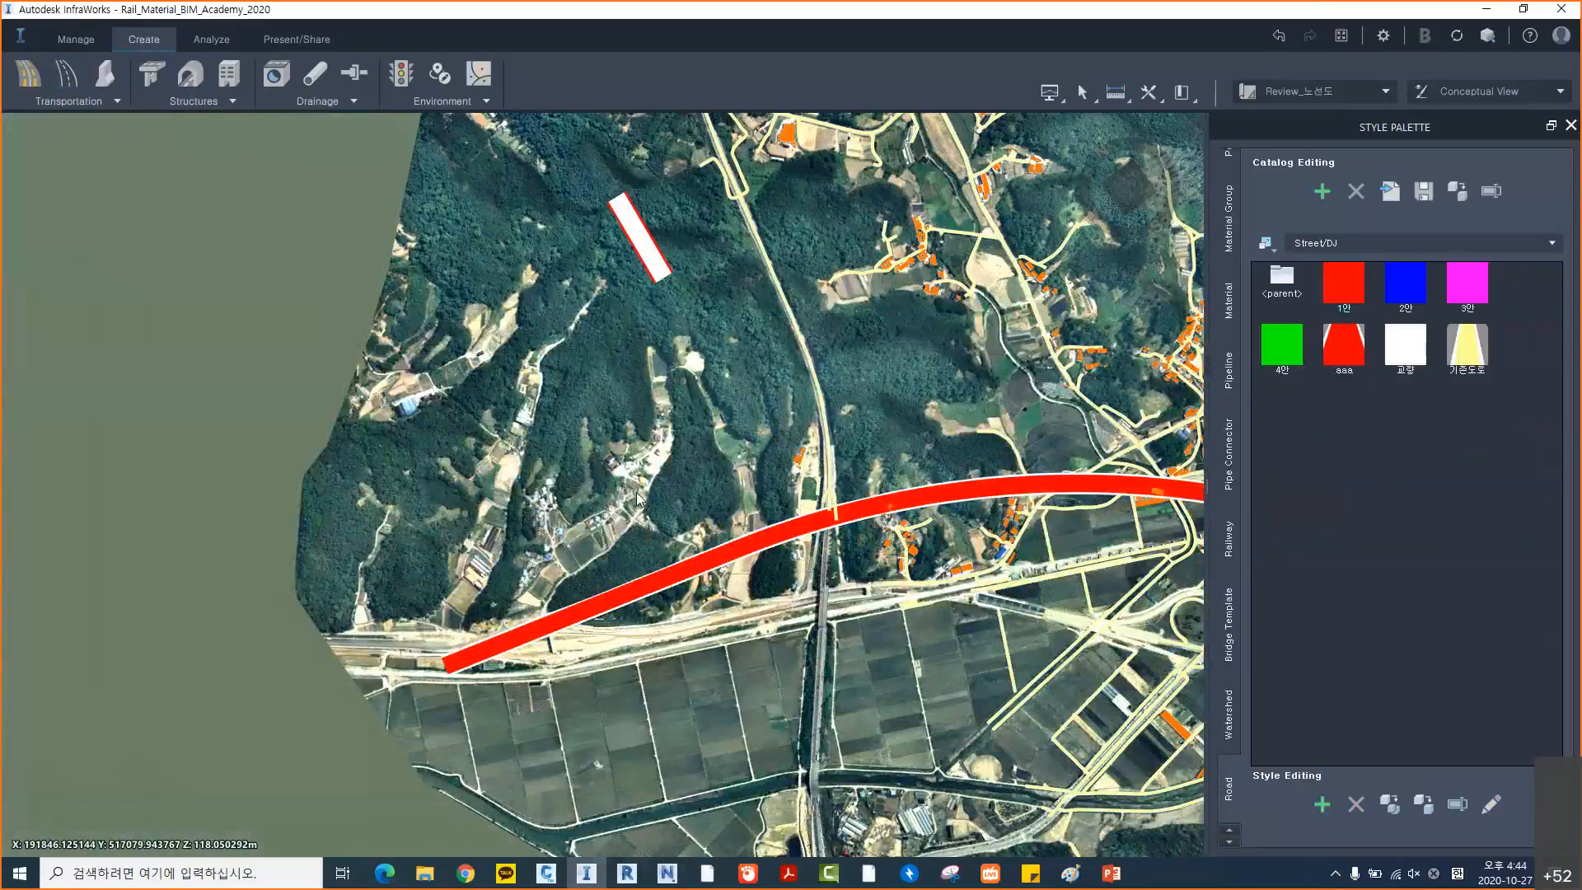
pyautogui.scroll(-4, 638, 498)
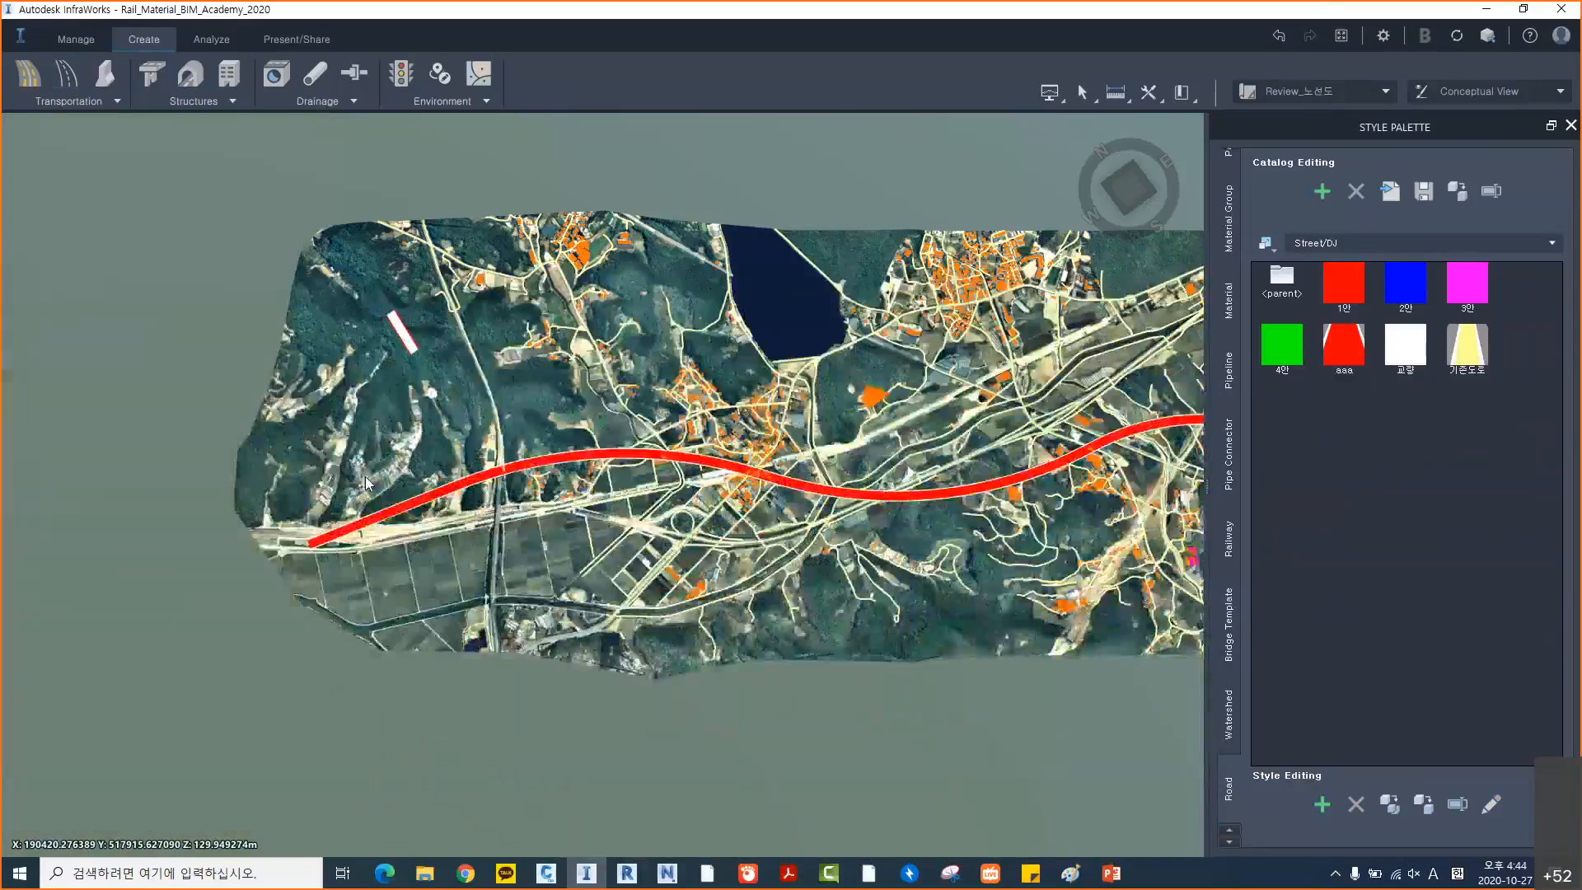
pyautogui.moveTo(638, 497); pyautogui.dragTo(365, 483, button='middle')
pyautogui.scroll(-1, 366, 483)
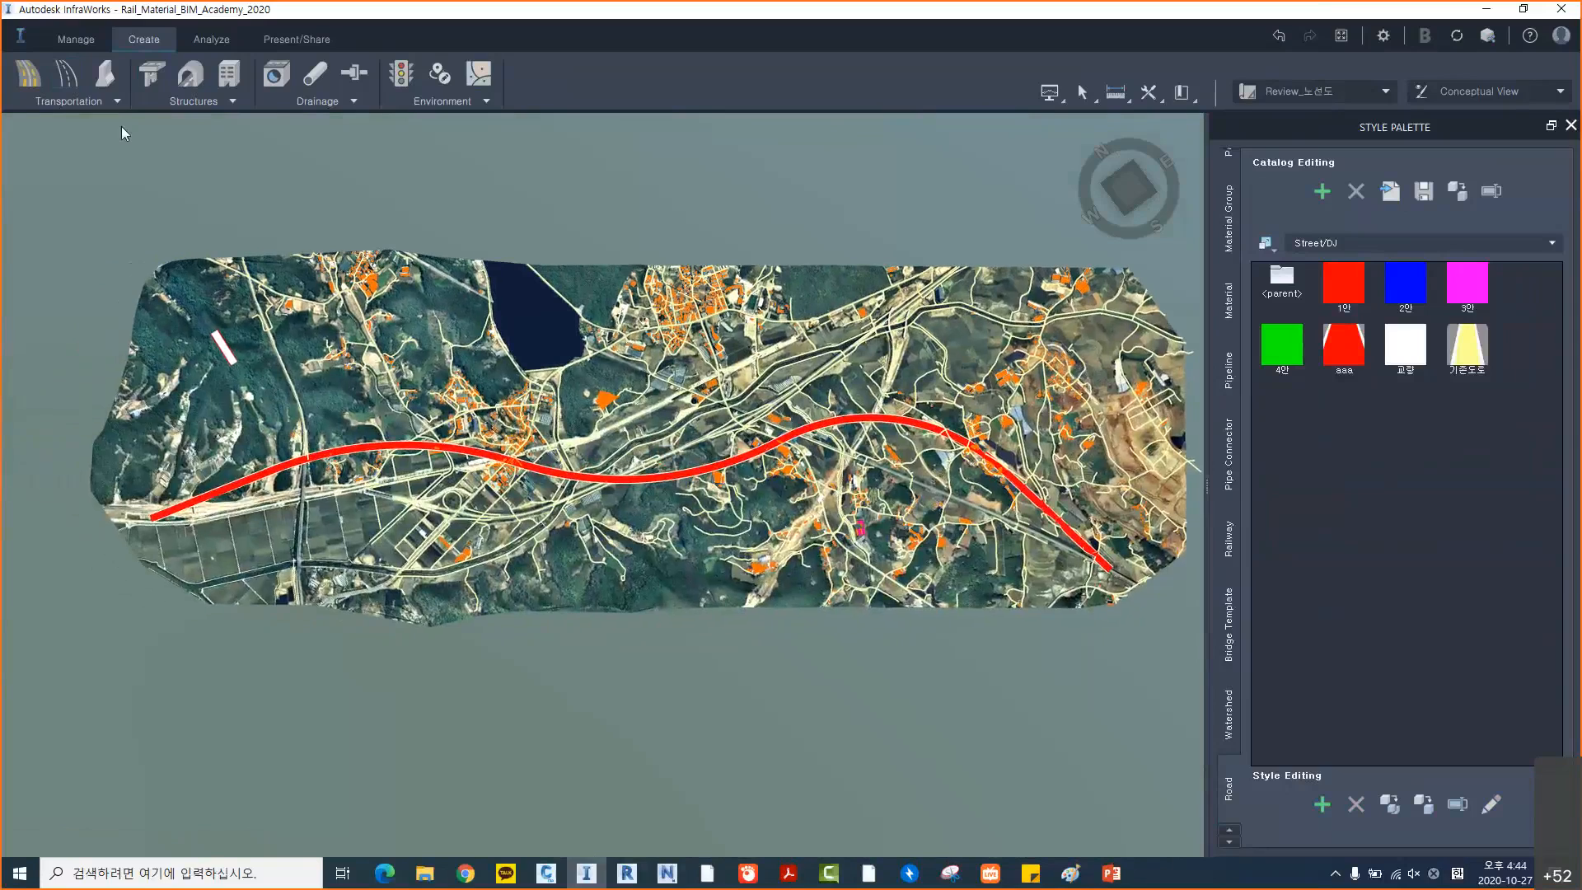
pyautogui.click(73, 78)
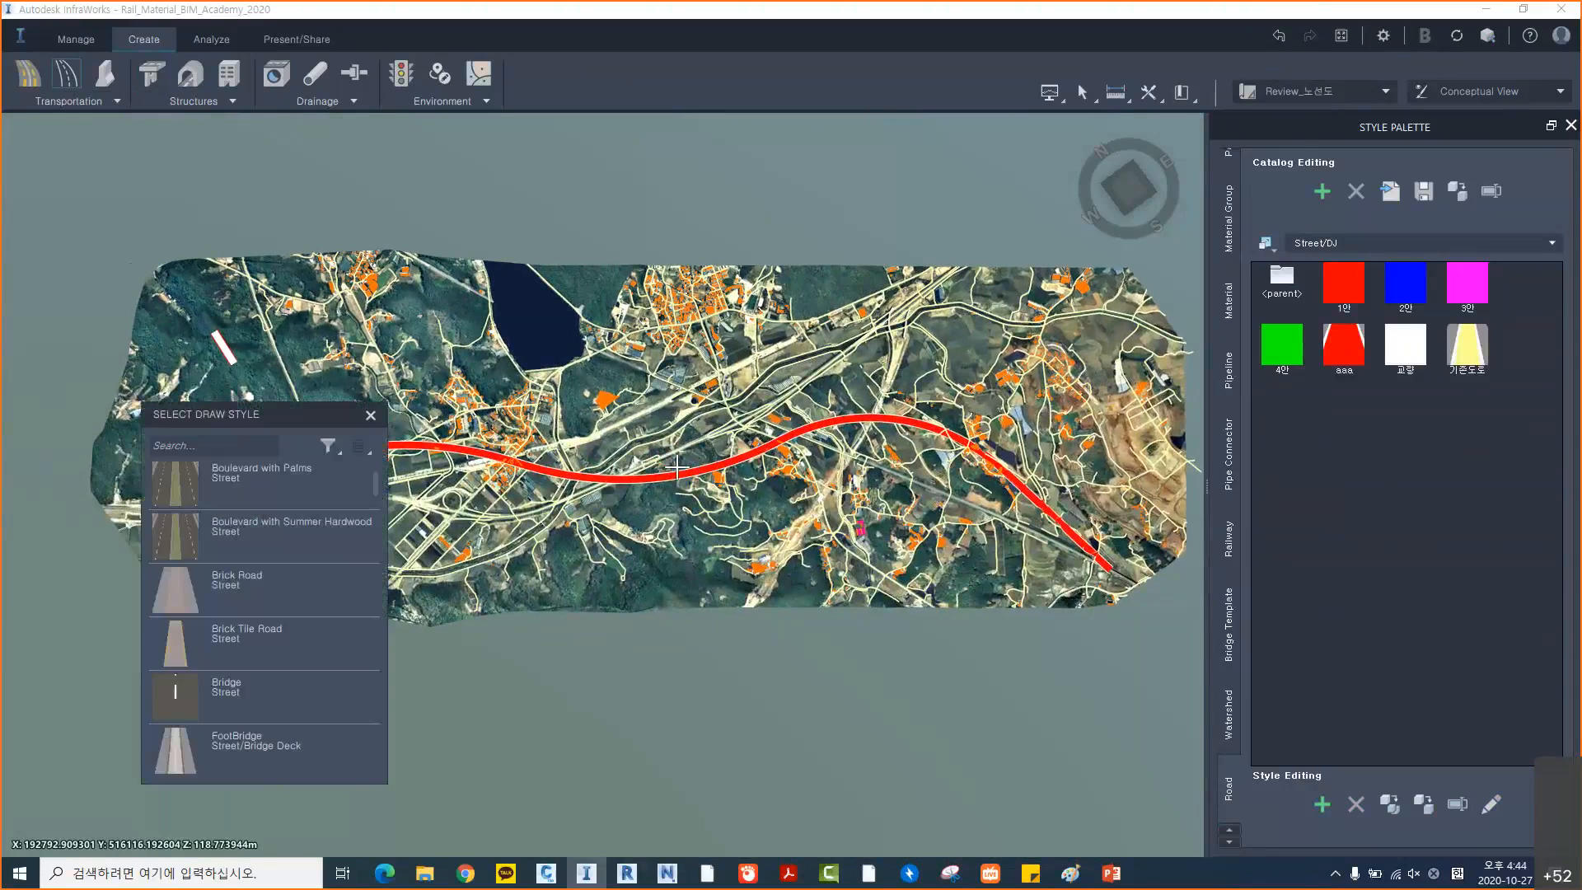
pyautogui.click(234, 444)
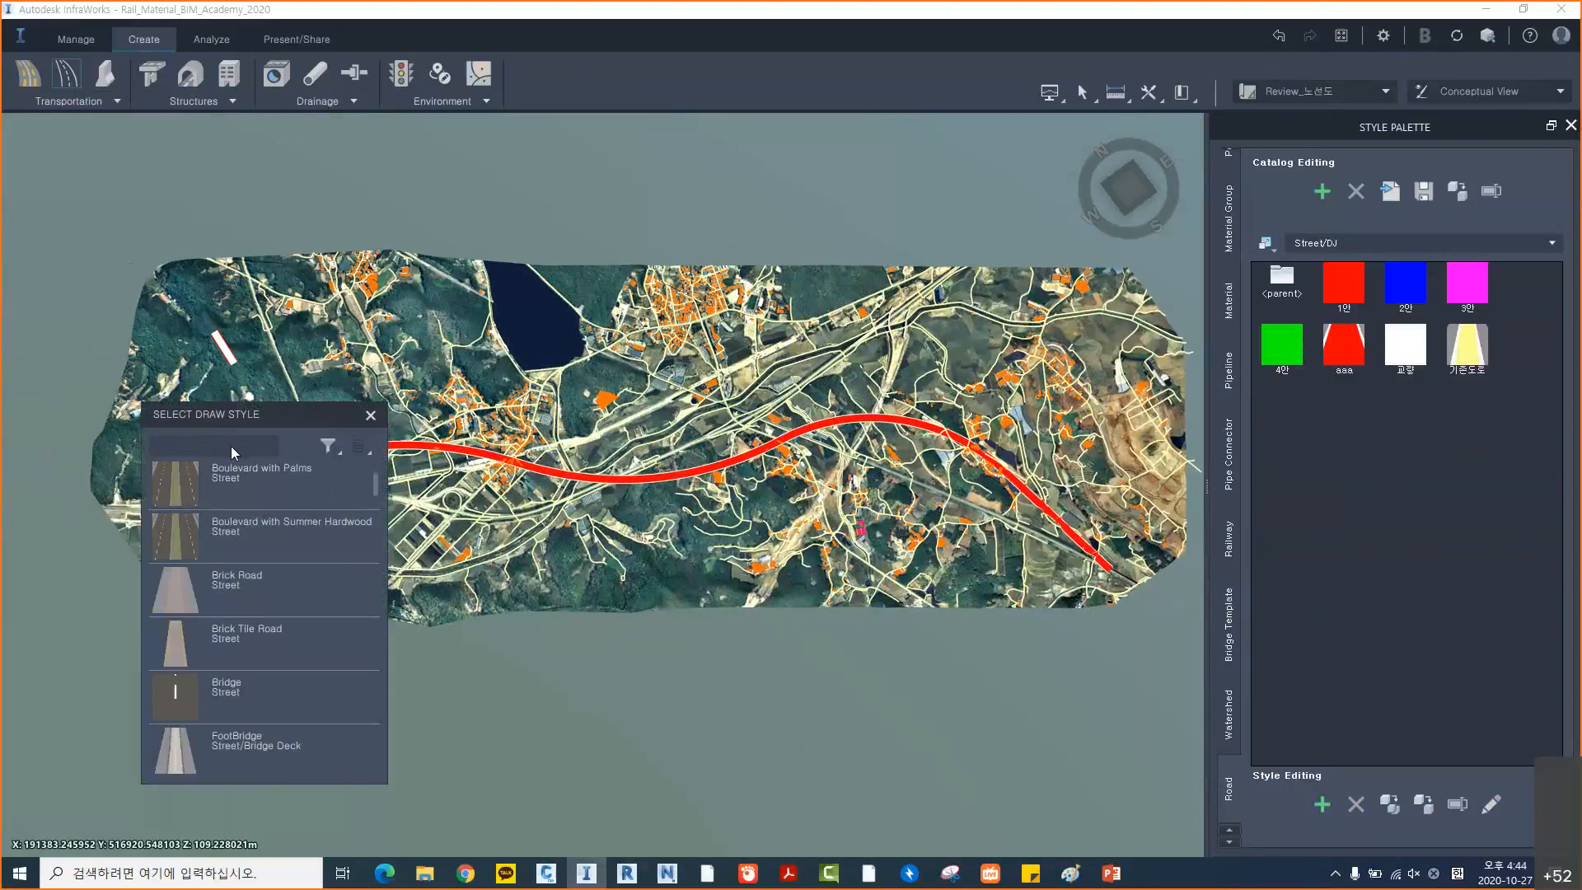
pyautogui.write('2')
pyautogui.click(230, 478)
pyautogui.moveTo(259, 423); pyautogui.dragTo(834, 639)
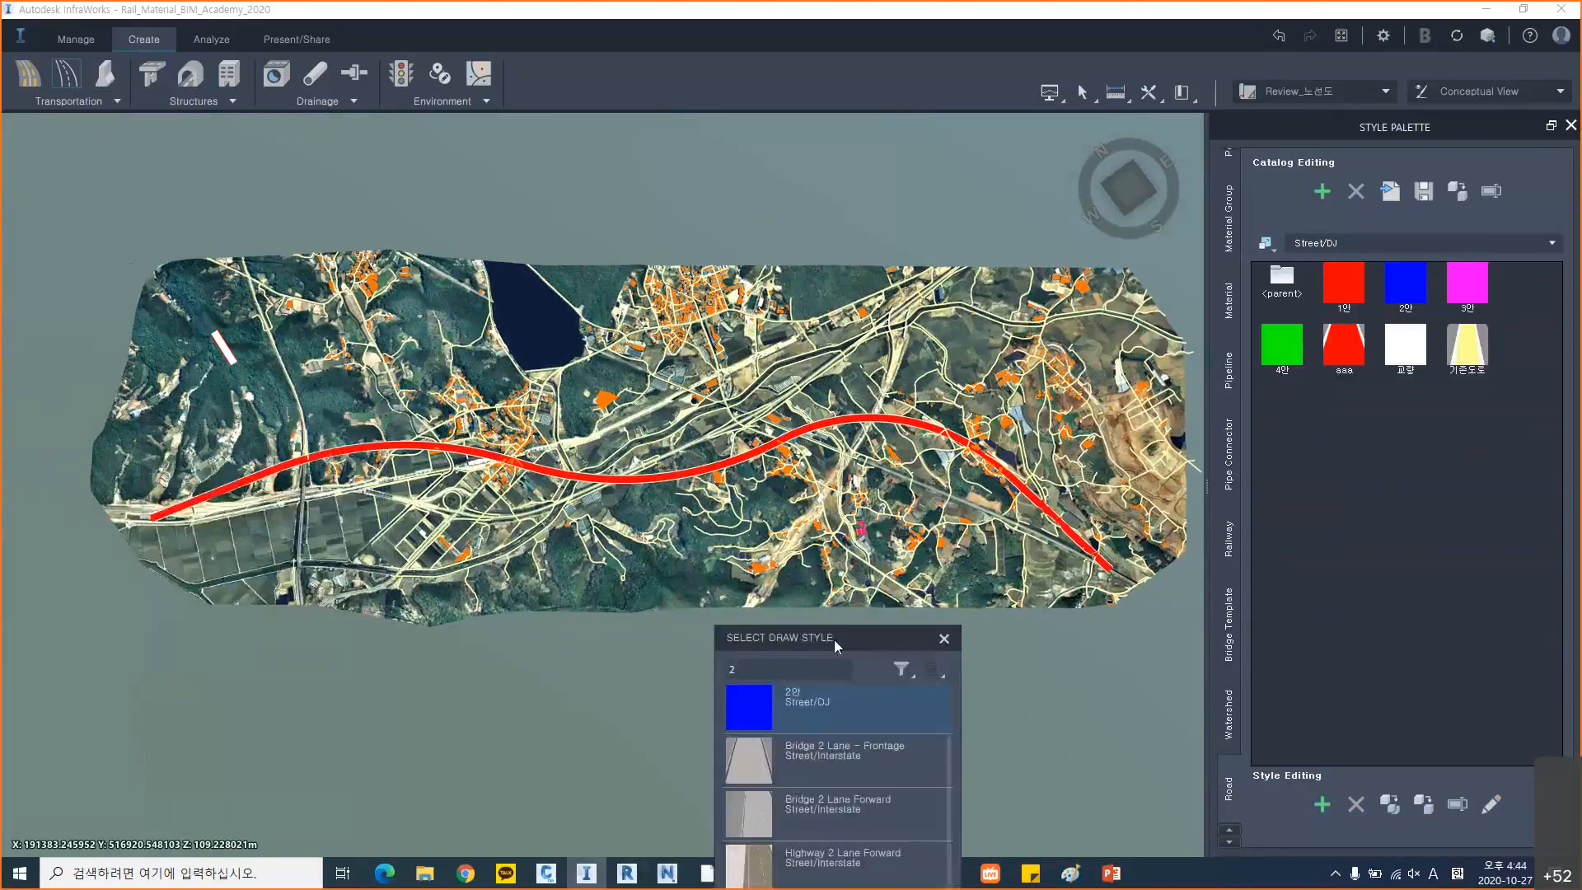
pyautogui.click(168, 428)
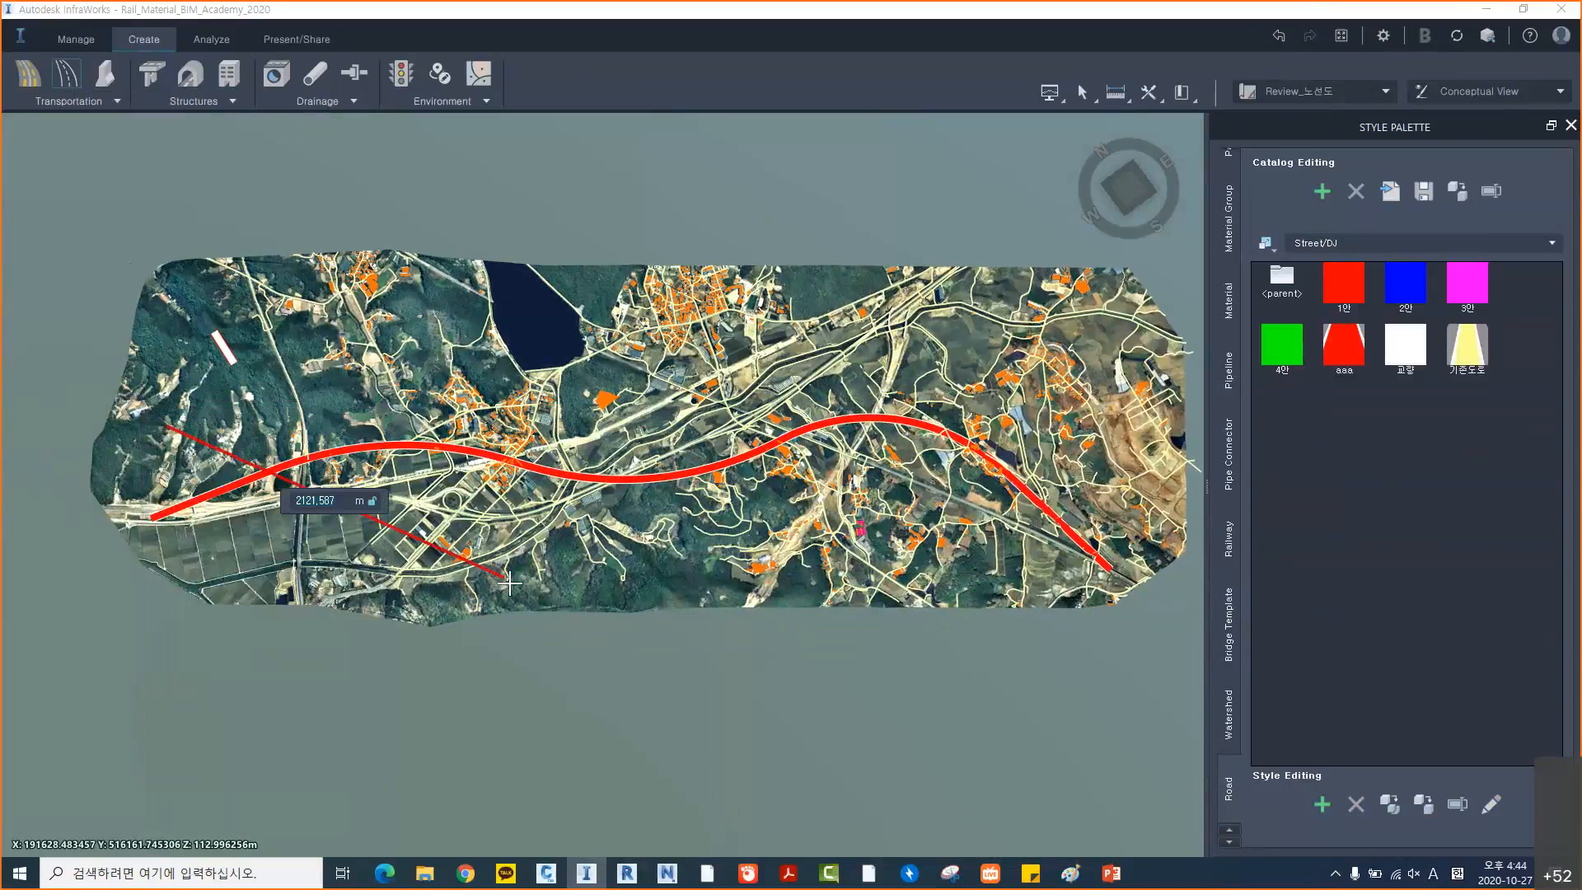
pyautogui.click(507, 579)
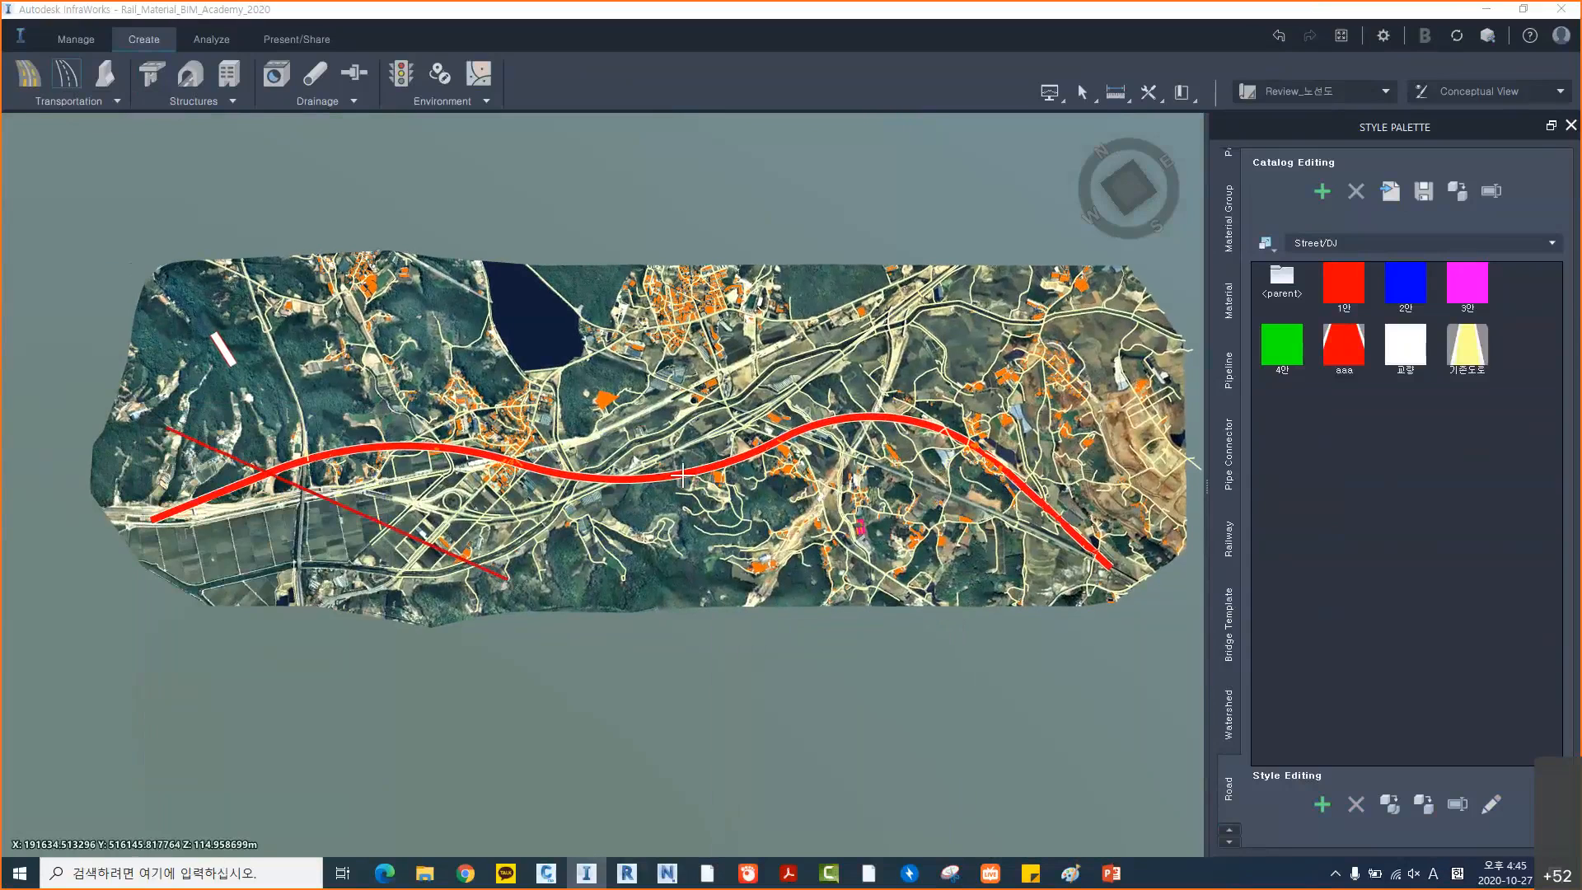
pyautogui.doubleClick(804, 342)
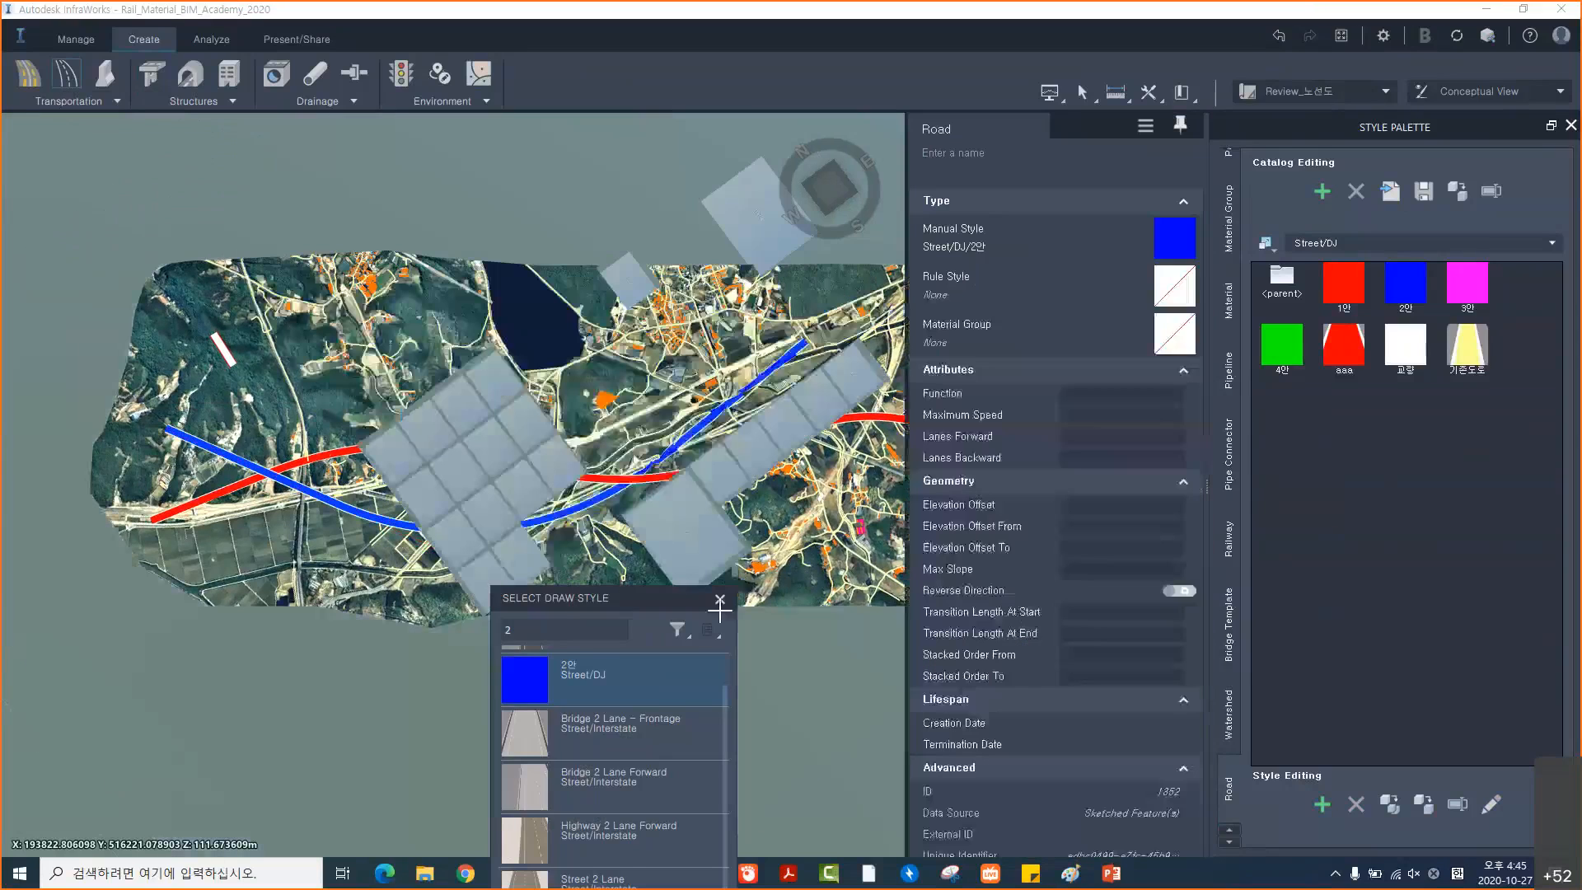
pyautogui.click(720, 599)
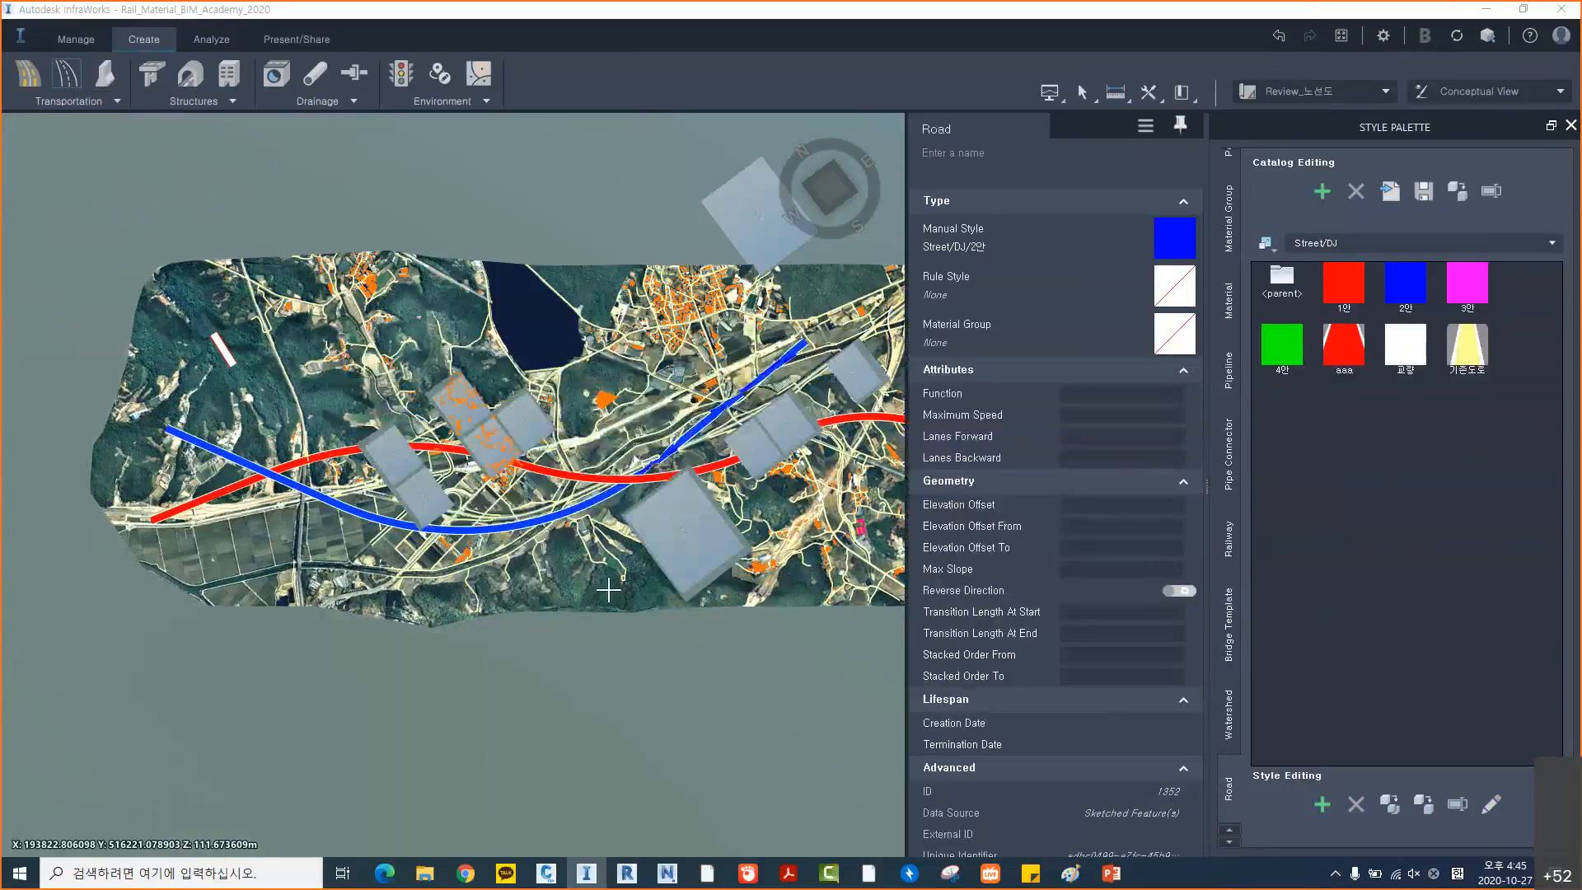
pyautogui.click(575, 566)
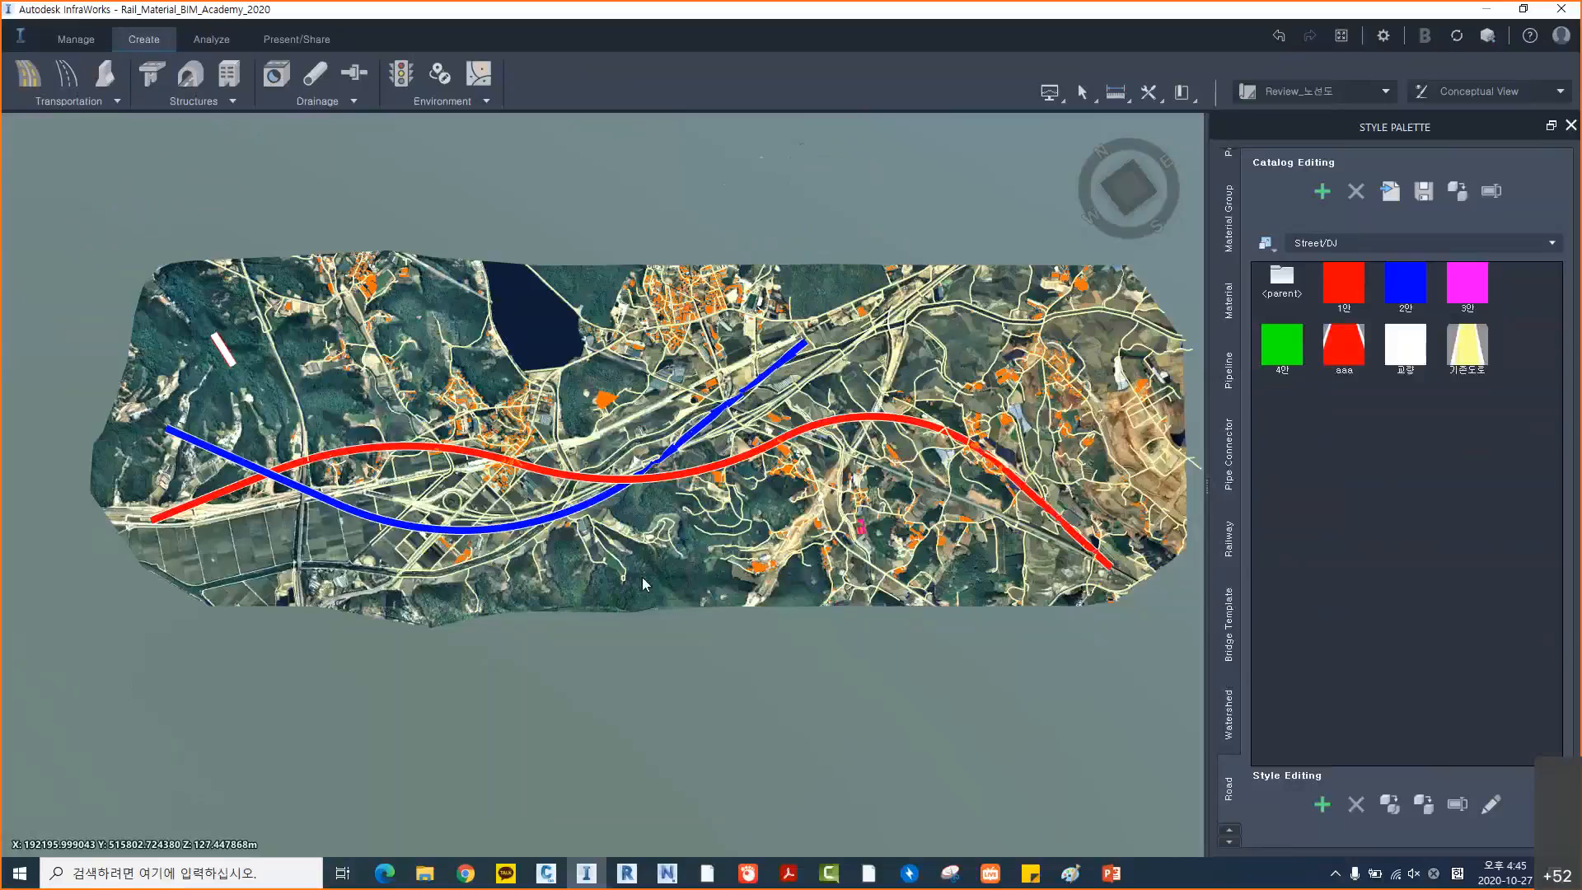
# Examine how the blue road follows the terrain and meets the existing roads, comparing its route with the red road
pyautogui.moveTo(641, 577); pyautogui.dragTo(748, 595)
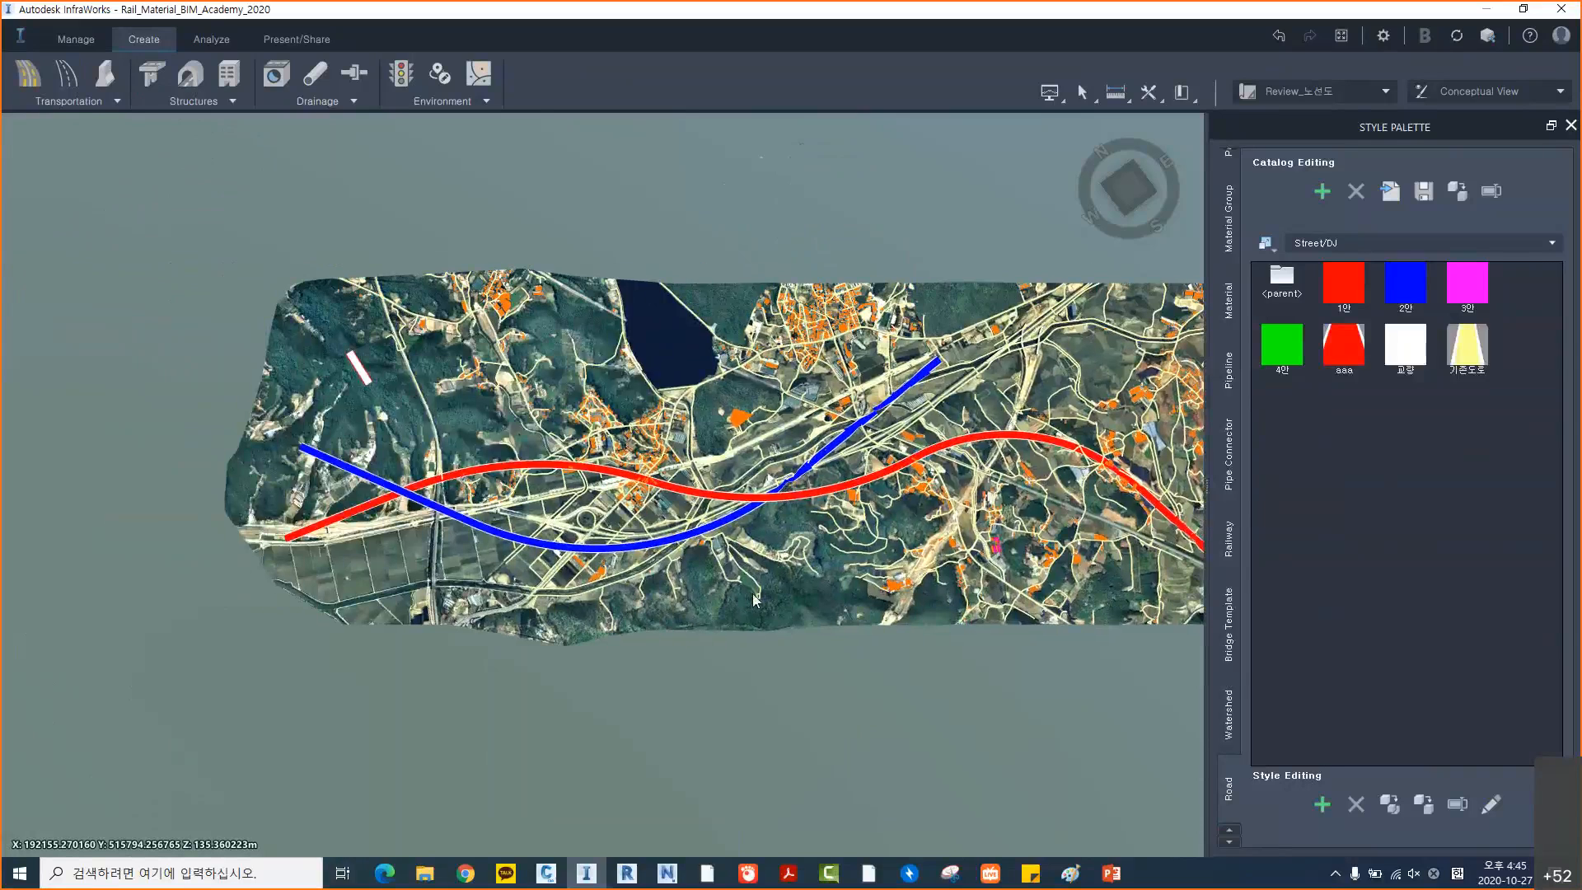
pyautogui.scroll(2, 840, 424)
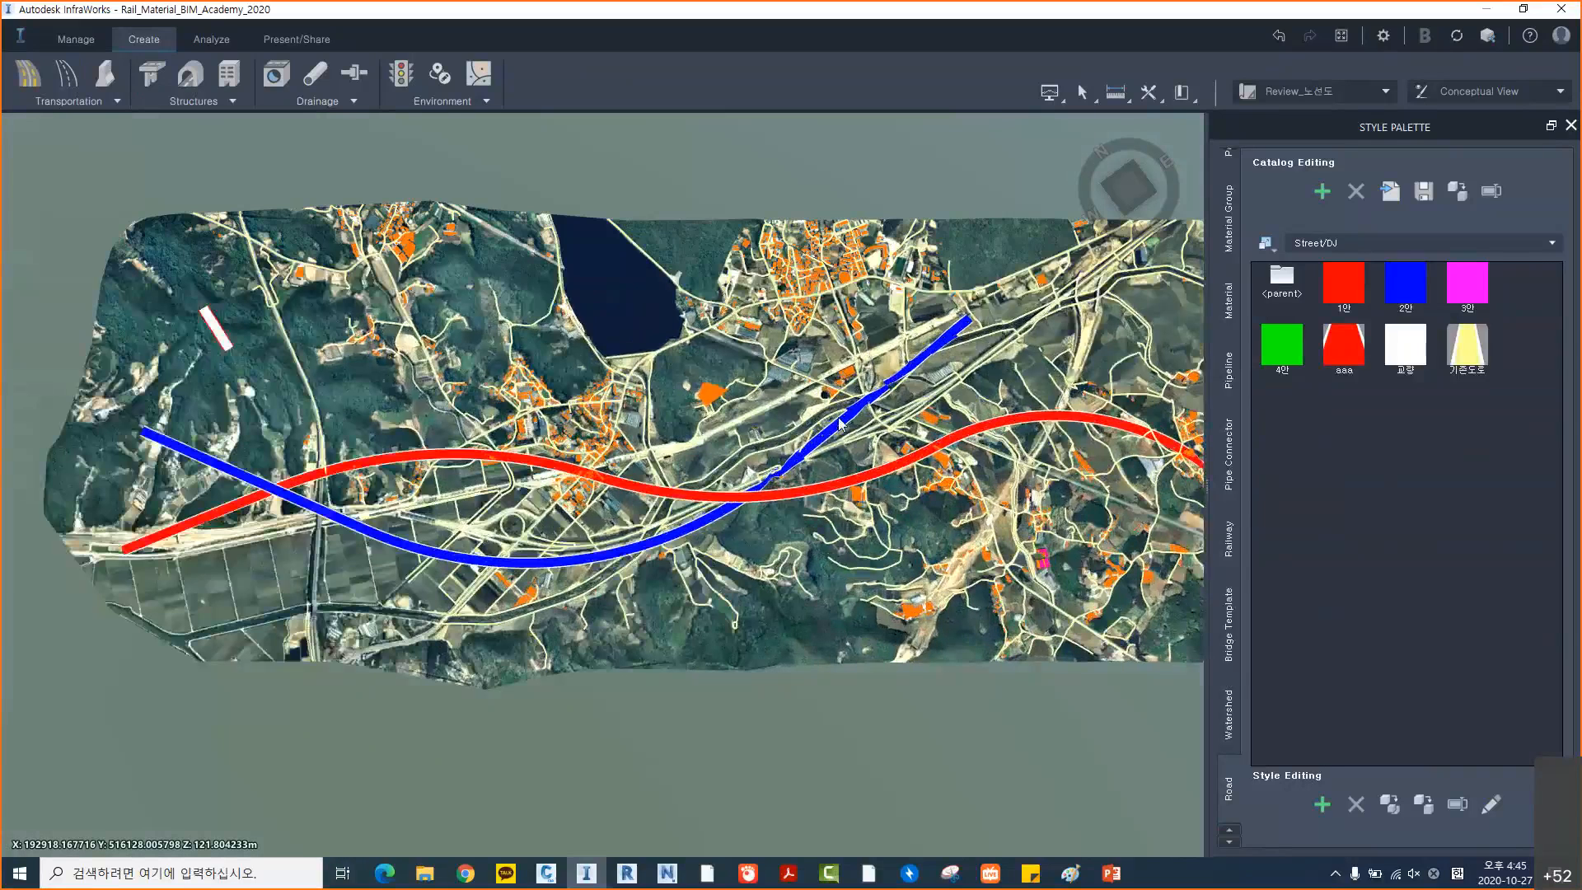
pyautogui.scroll(5, 840, 424)
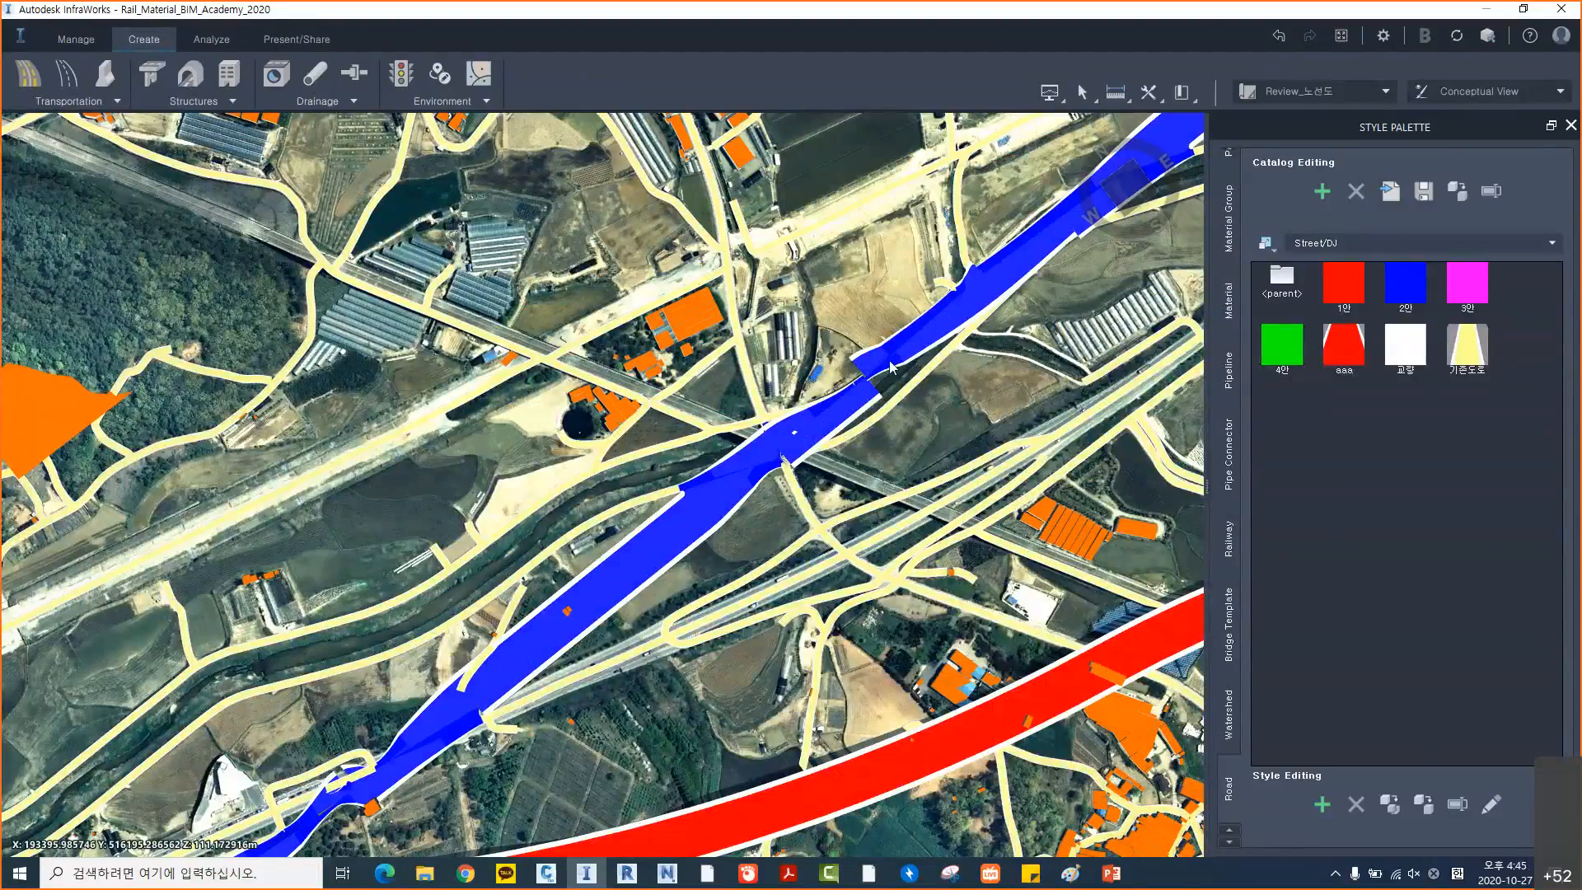
pyautogui.scroll(2, 890, 362)
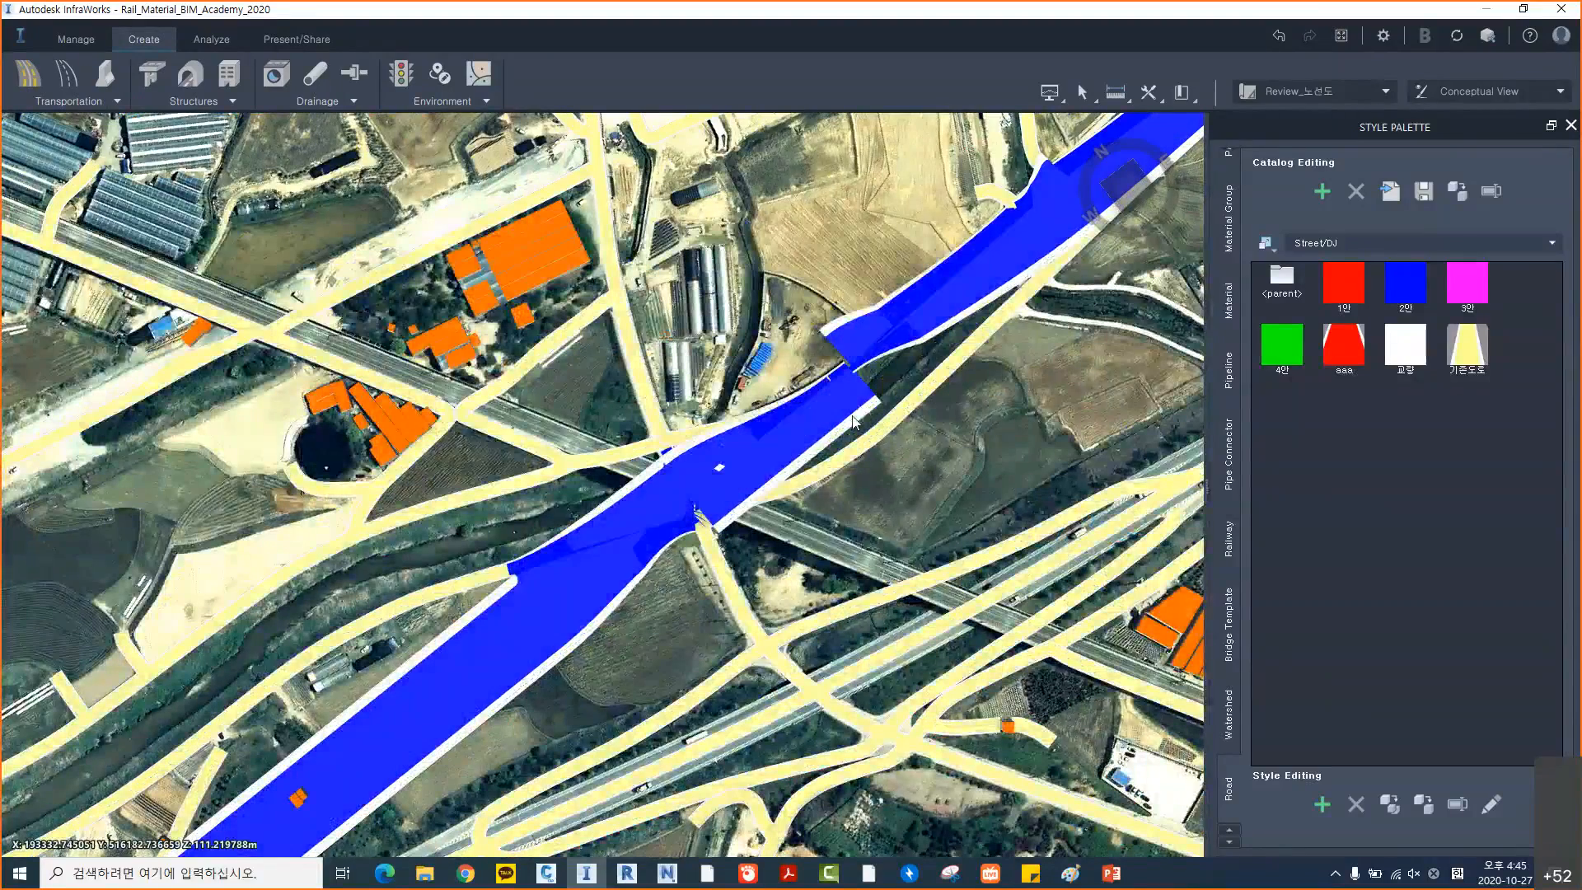
pyautogui.scroll(-1, 853, 422)
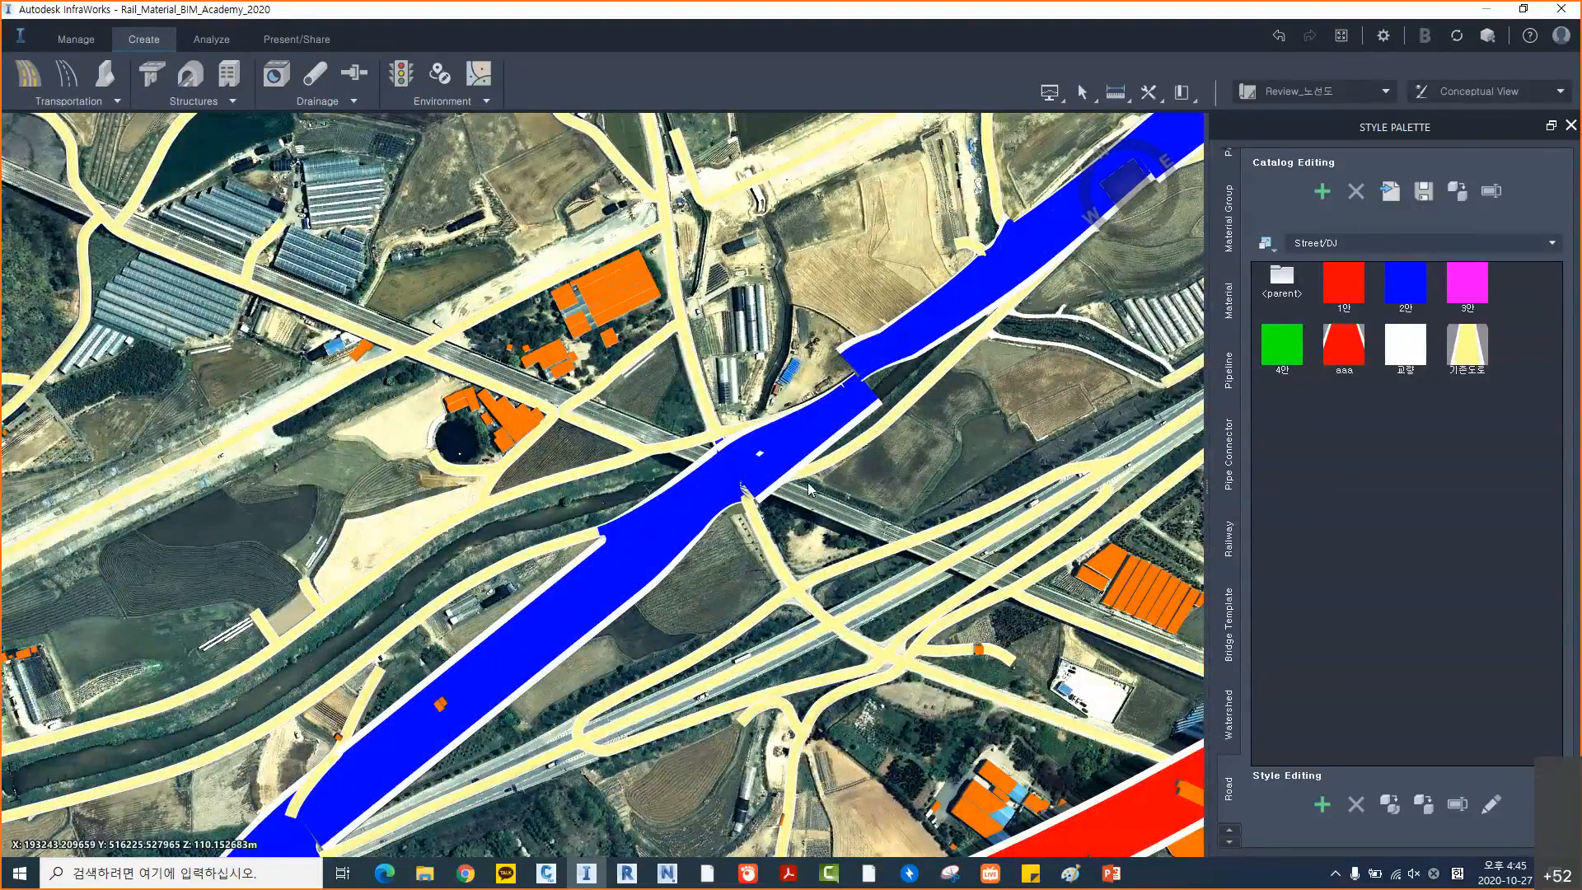
pyautogui.scroll(-1, 920, 460)
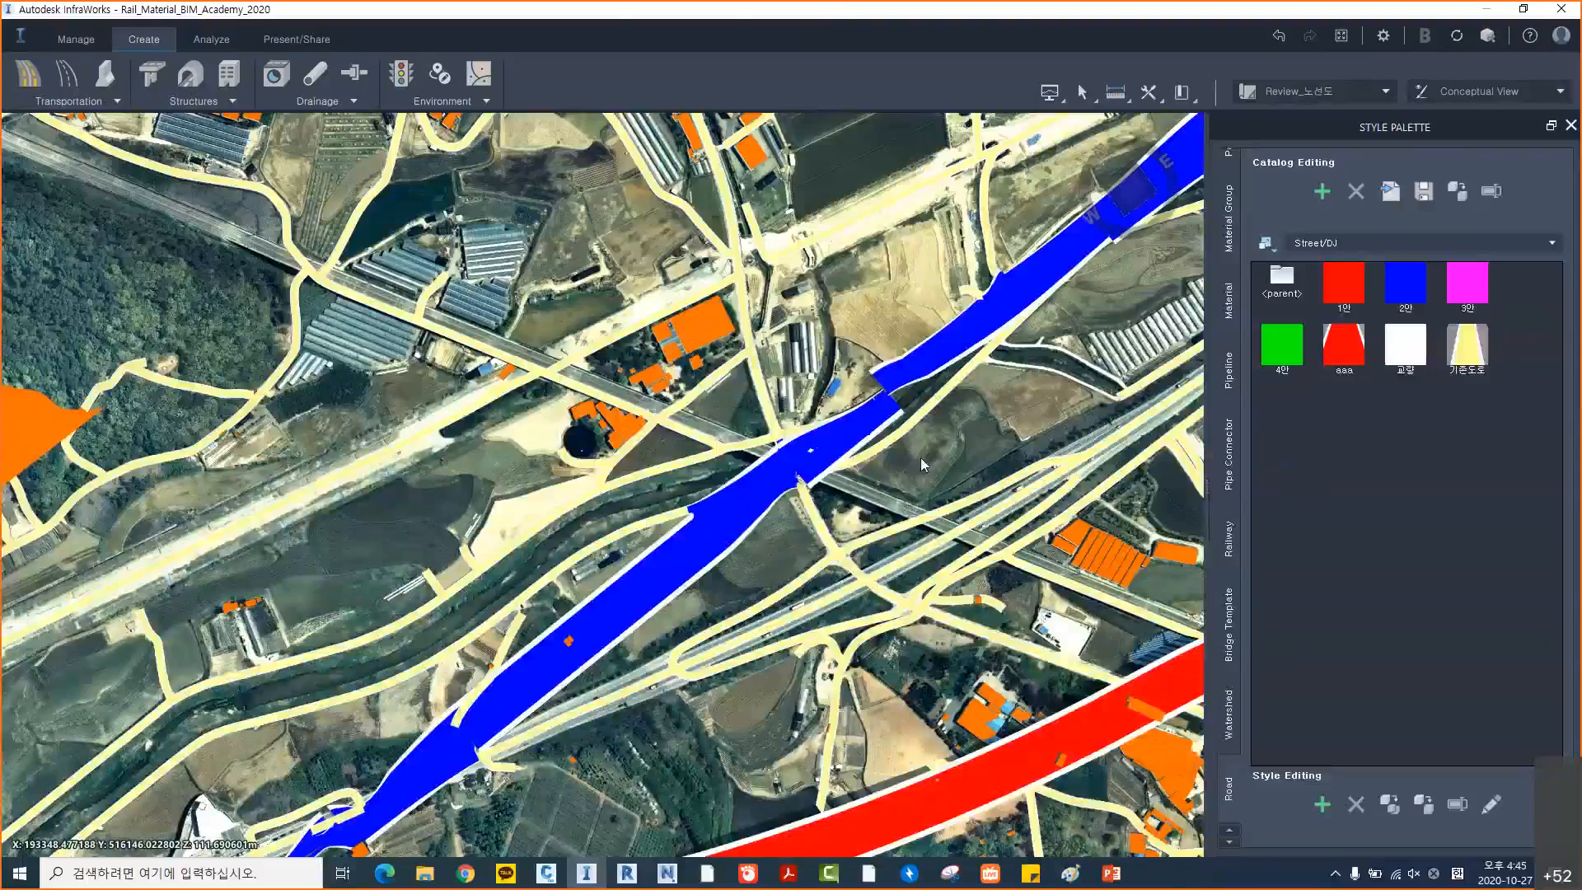
pyautogui.scroll(-3, 921, 457)
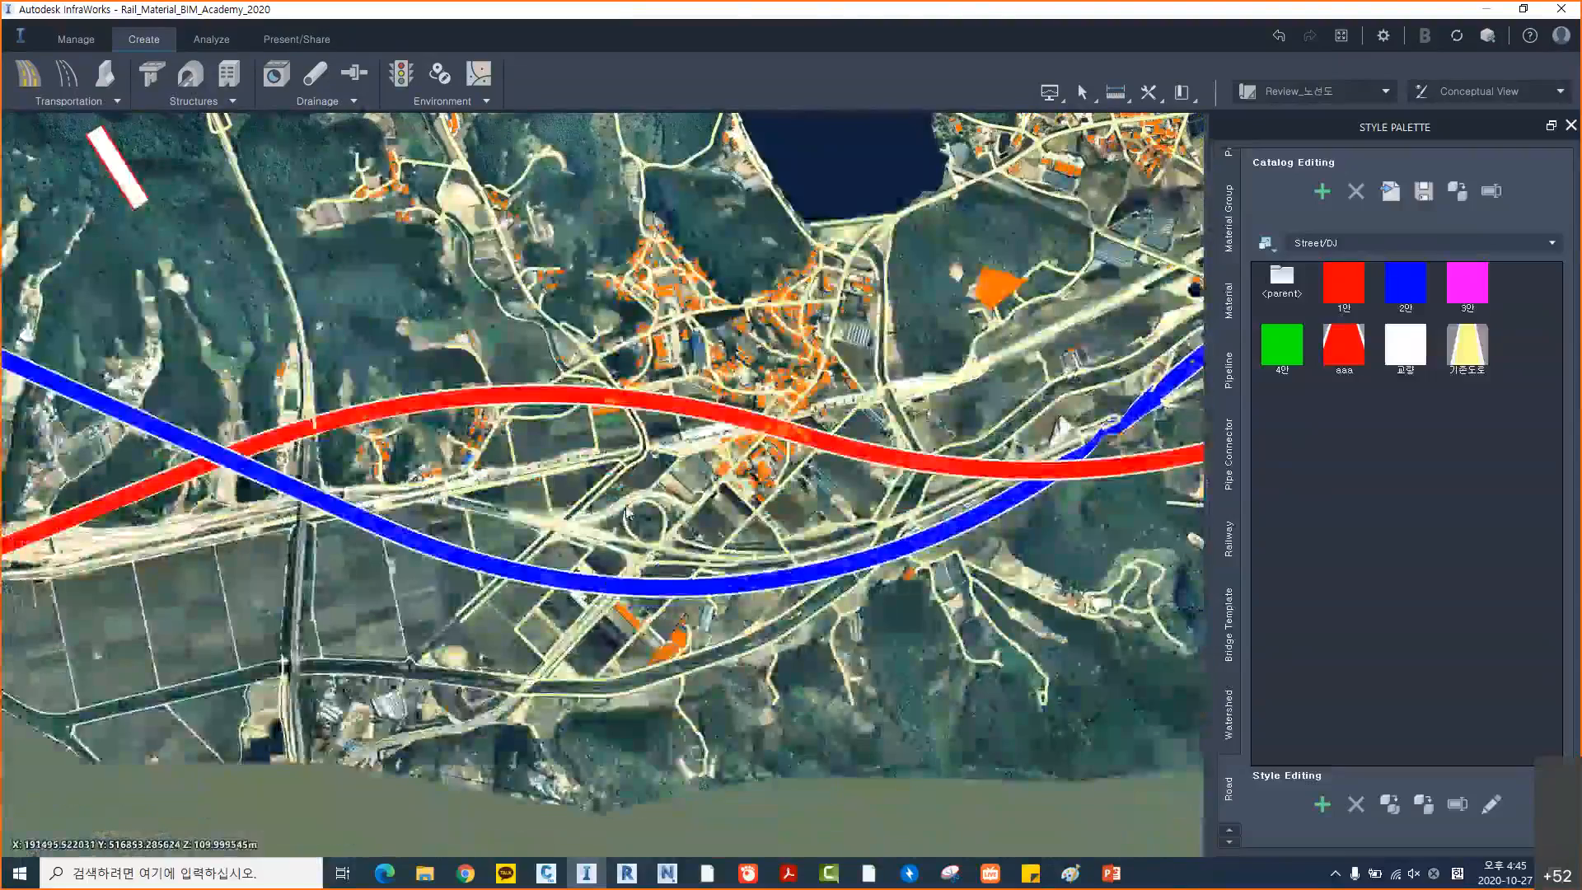
pyautogui.scroll(2, 840, 573)
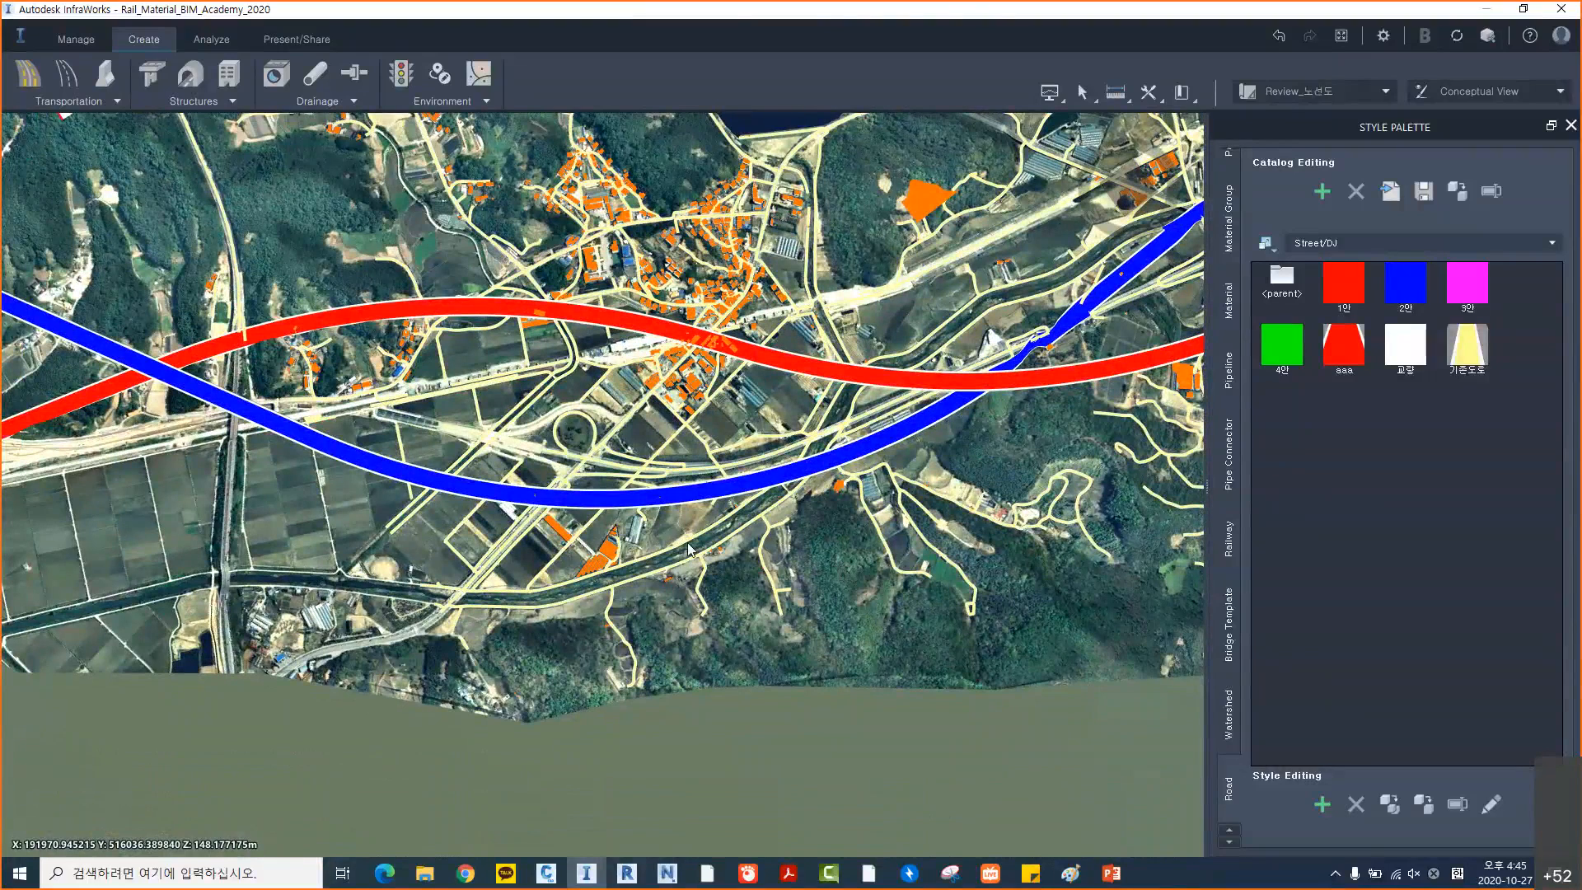
pyautogui.moveTo(818, 560); pyautogui.dragTo(889, 566, button='middle')
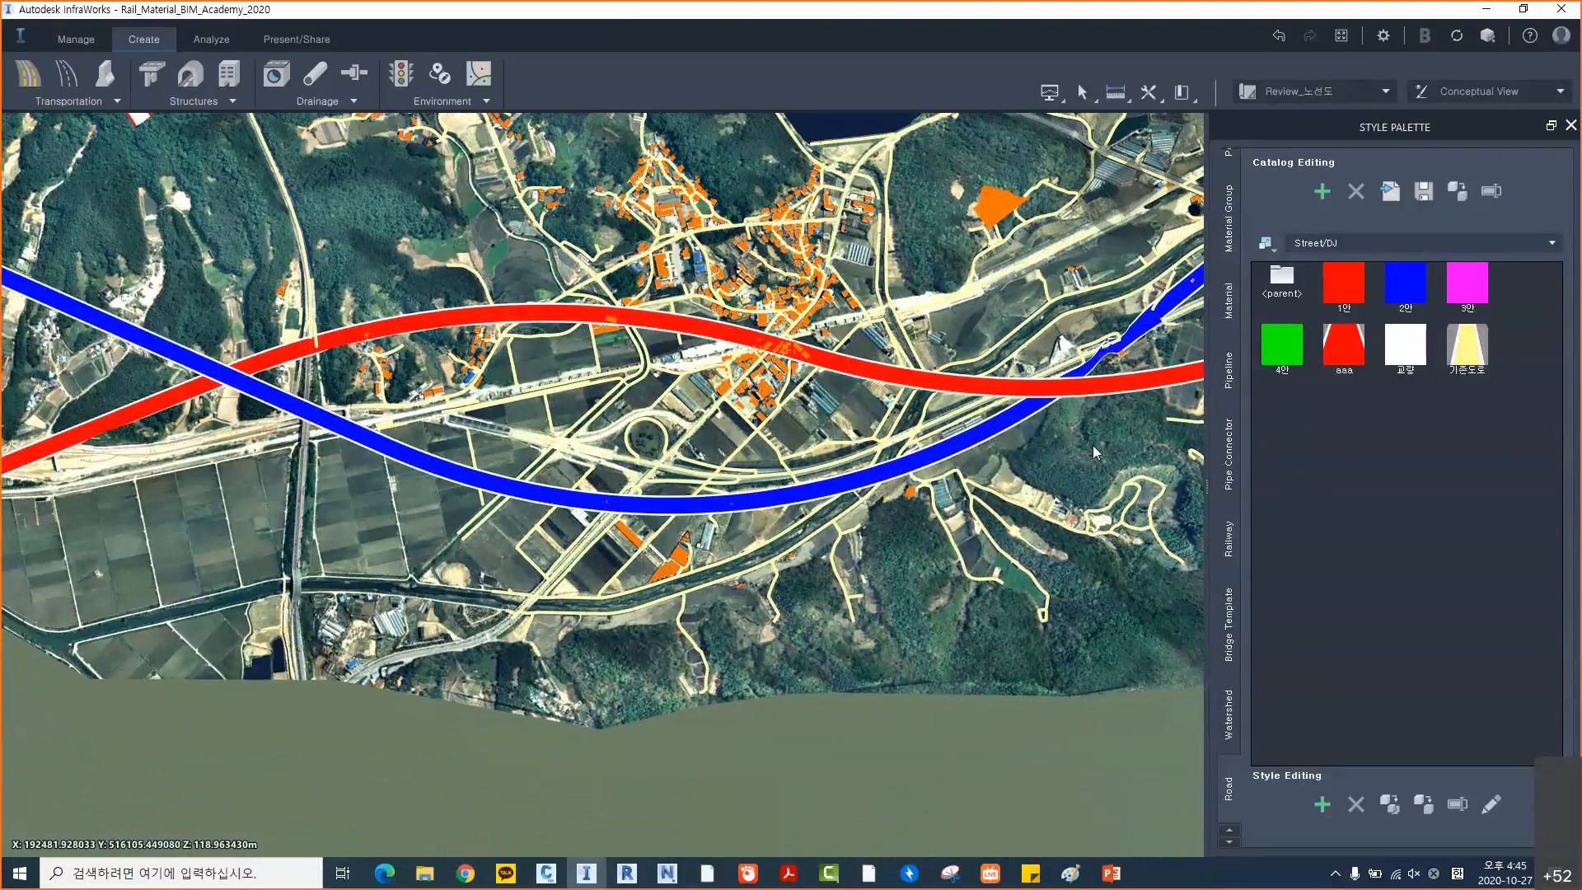
pyautogui.scroll(-2, 1080, 445)
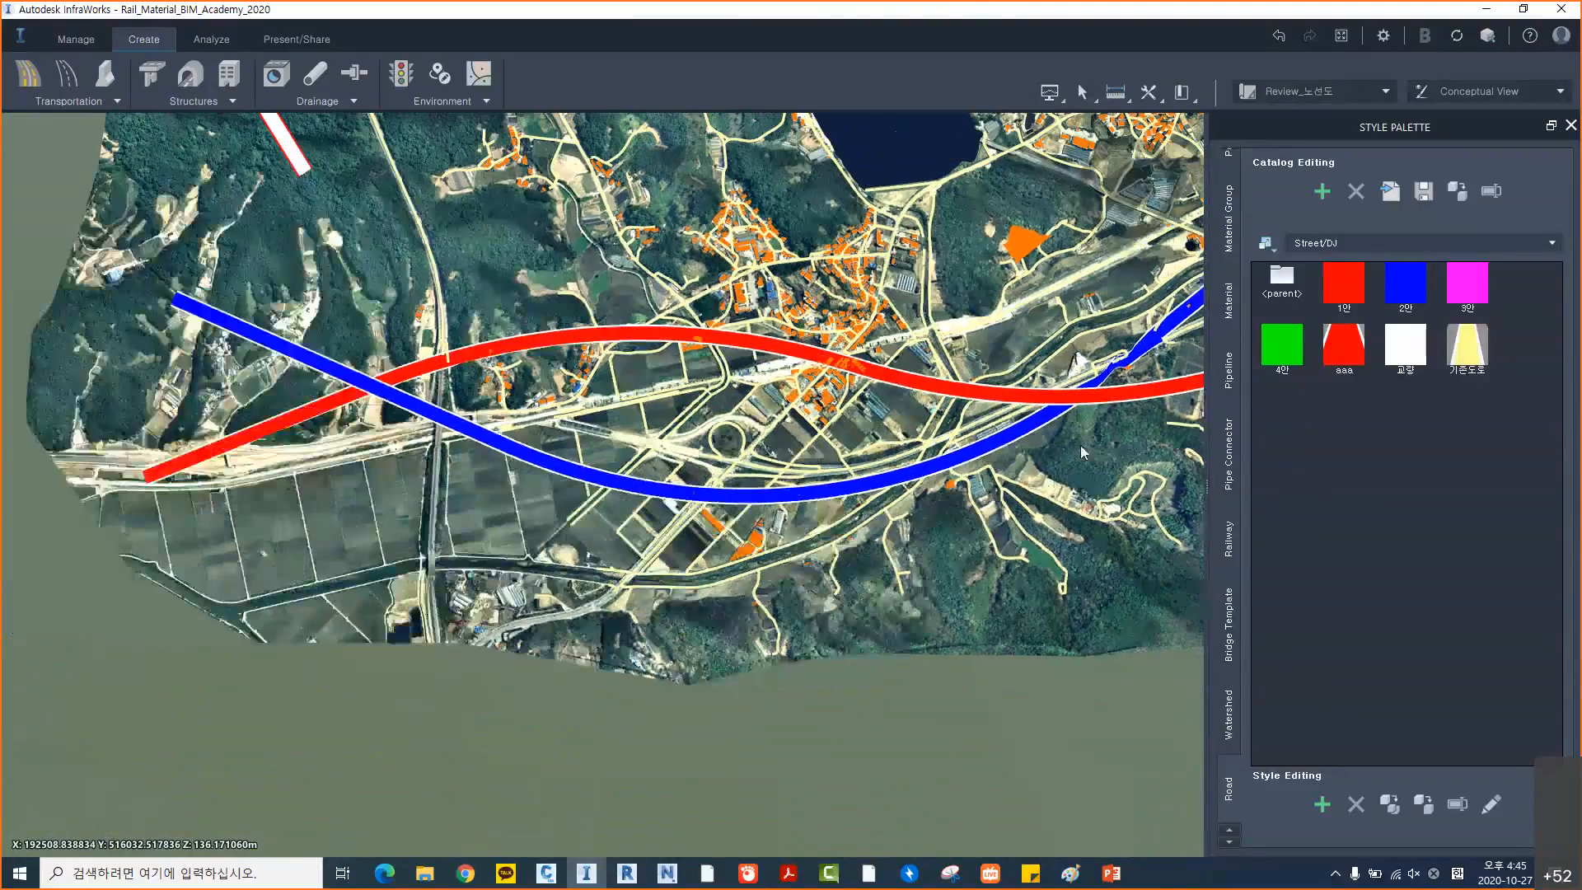
pyautogui.moveTo(1080, 445); pyautogui.dragTo(867, 462, button='middle')
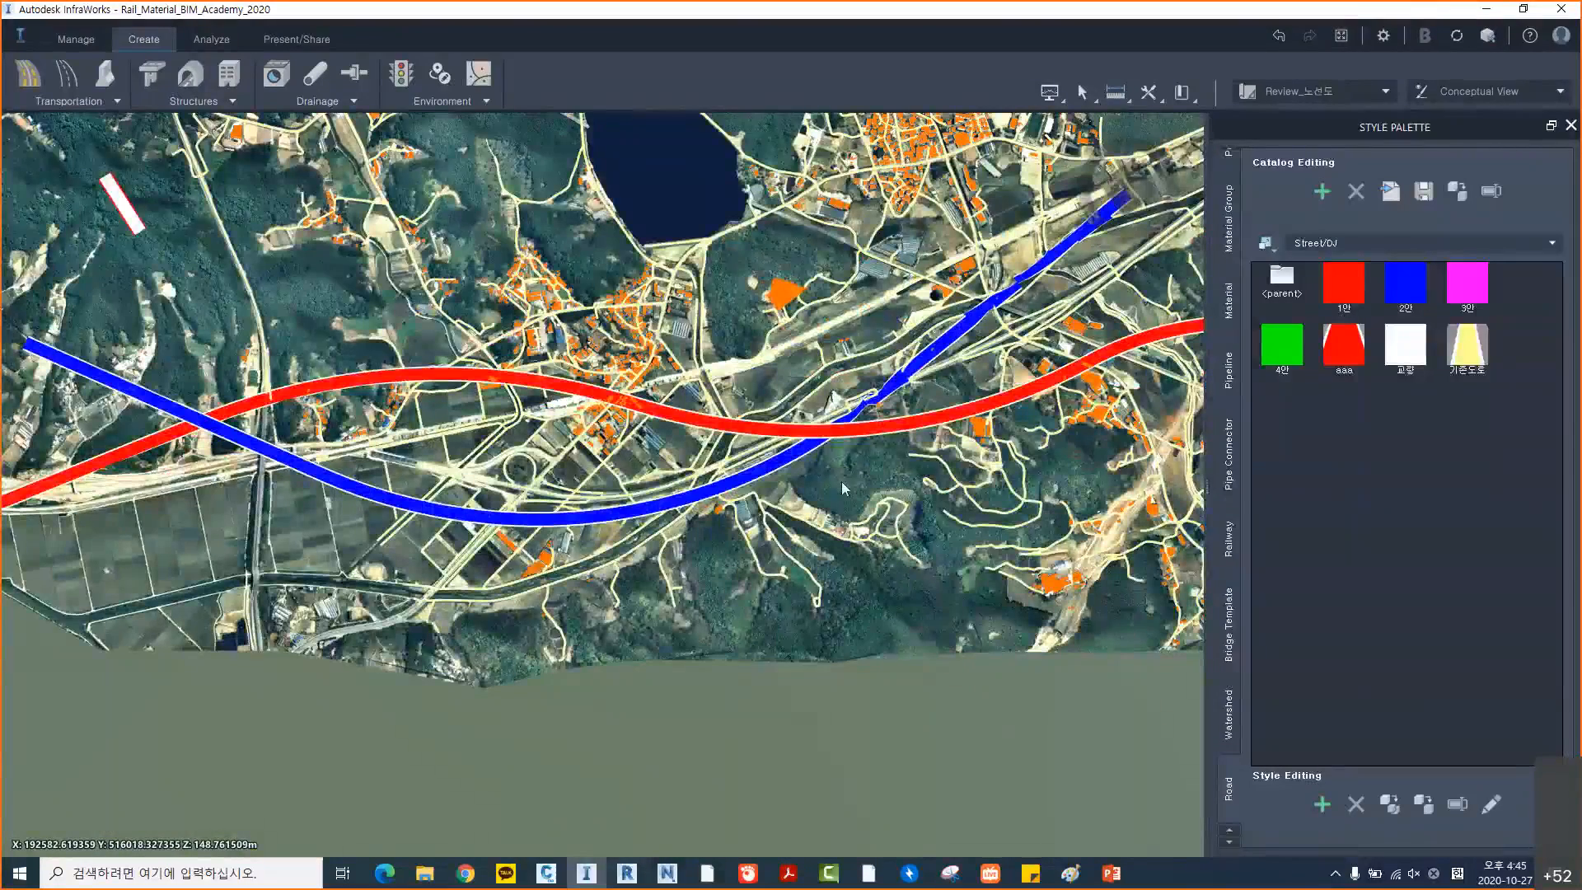
# Select the red 1안 road in a tilted view and set its elevation offset to 50 m
pyautogui.moveTo(837, 493); pyautogui.dragTo(750, 467, button='middle')
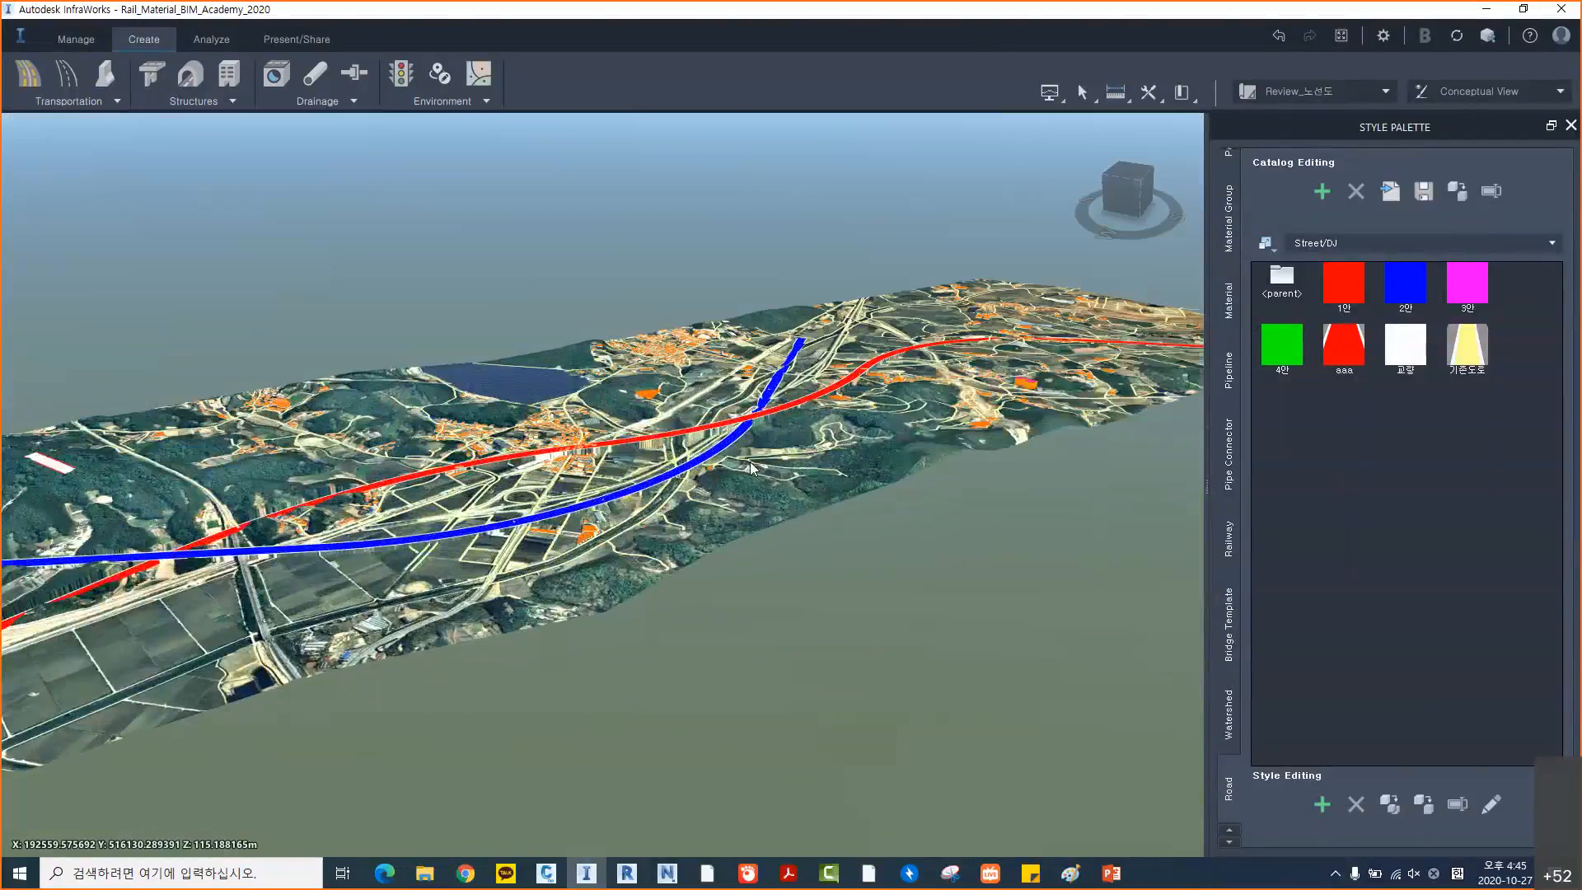
pyautogui.scroll(2, 752, 468)
pyautogui.click(756, 370)
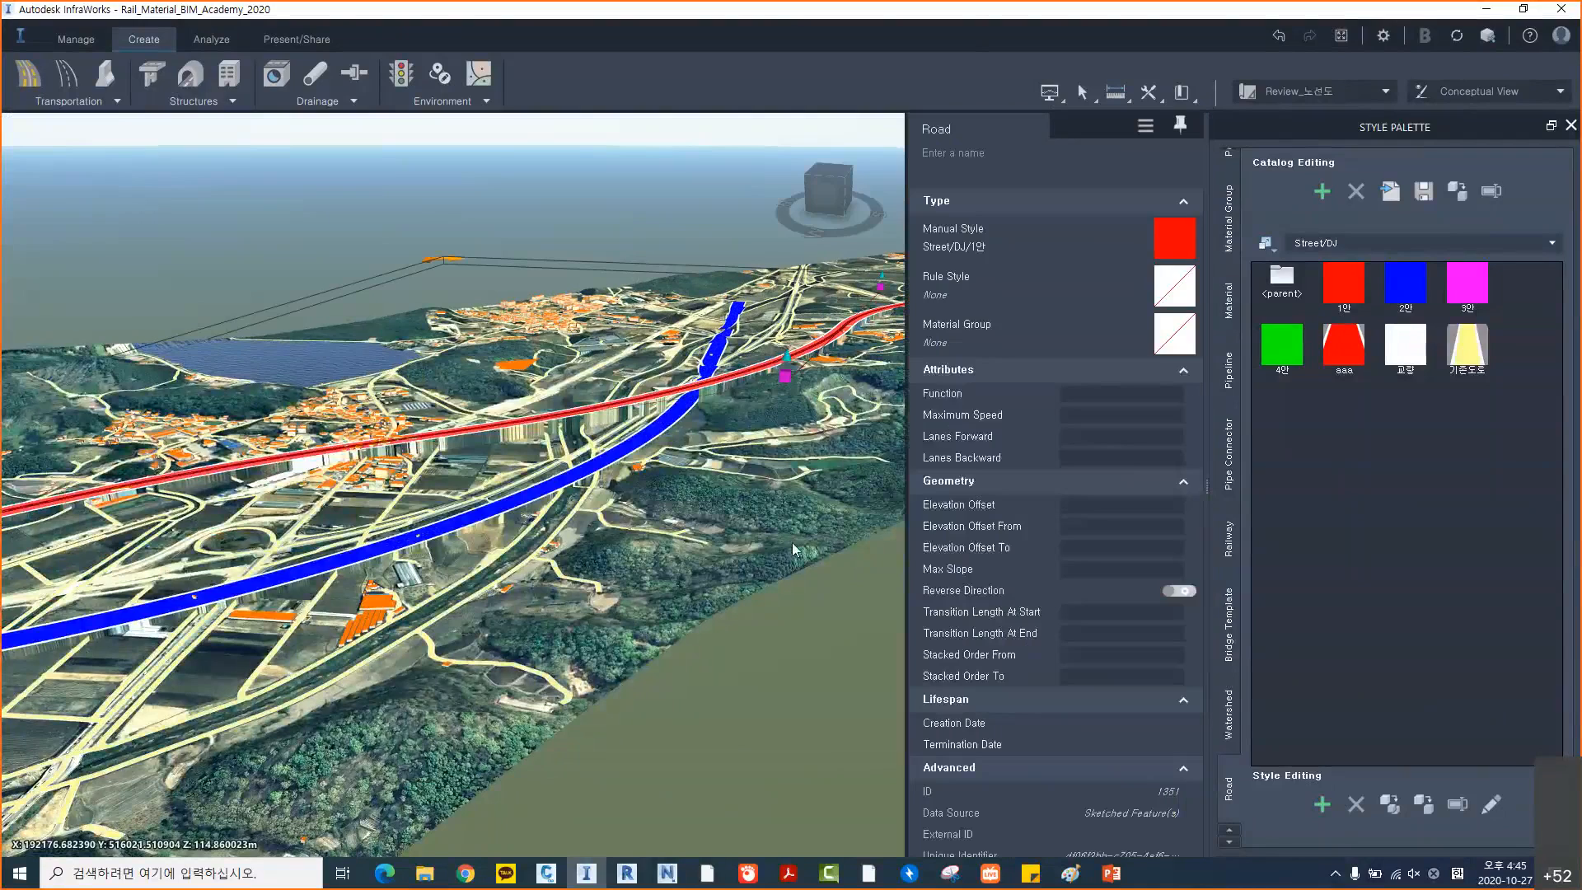
pyautogui.click(1139, 506)
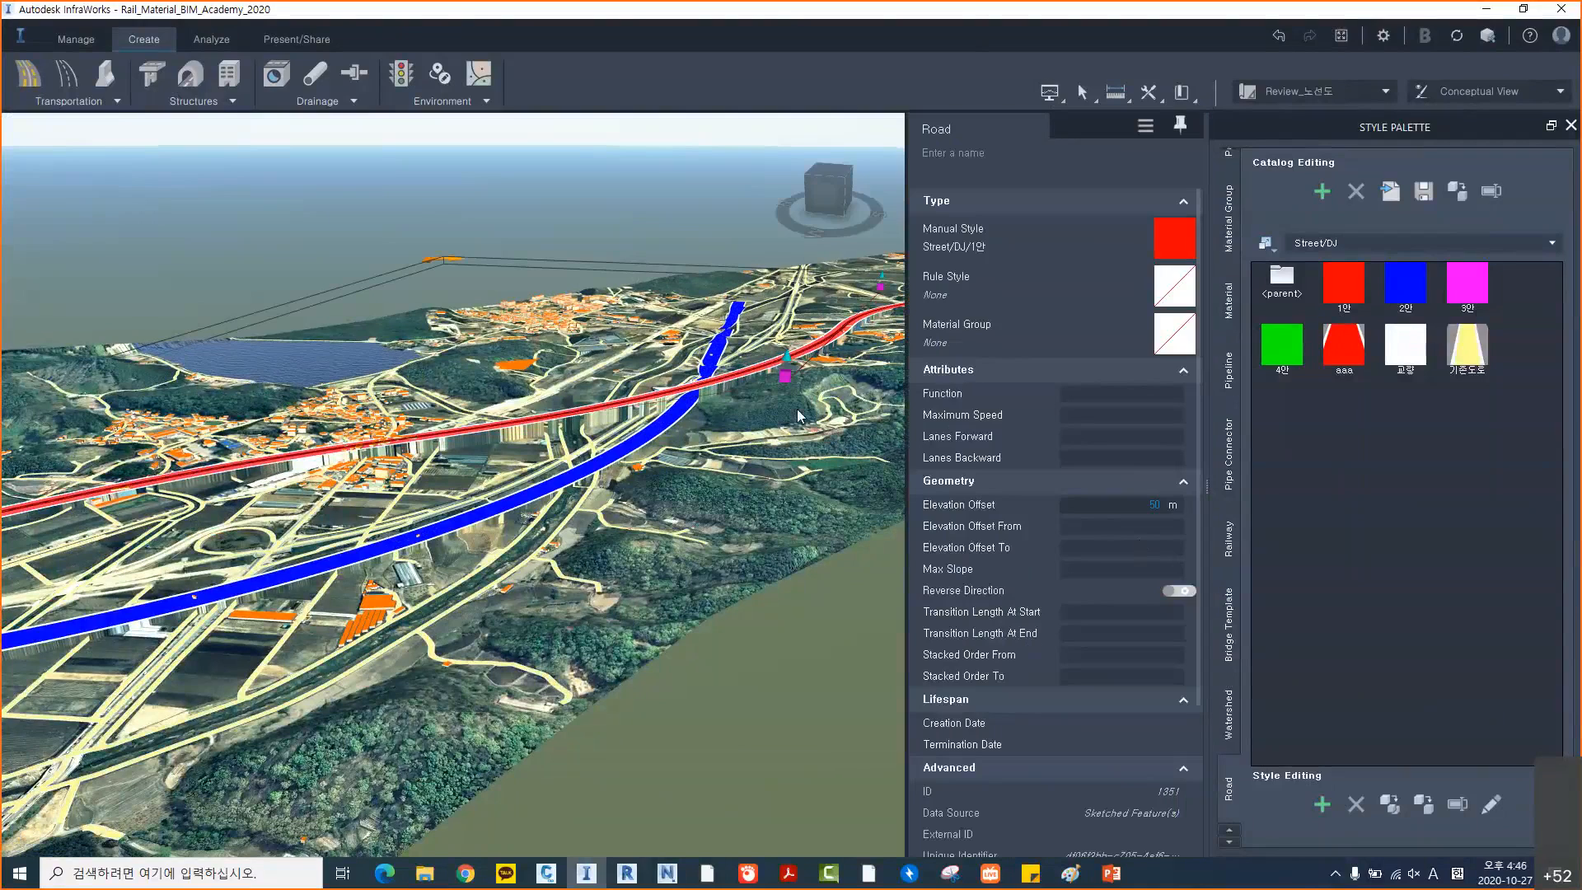
# Apply the 50 m elevation offset to the red 1안 road and examine how it rises above the terrain and the blue road
pyautogui.press('Return')
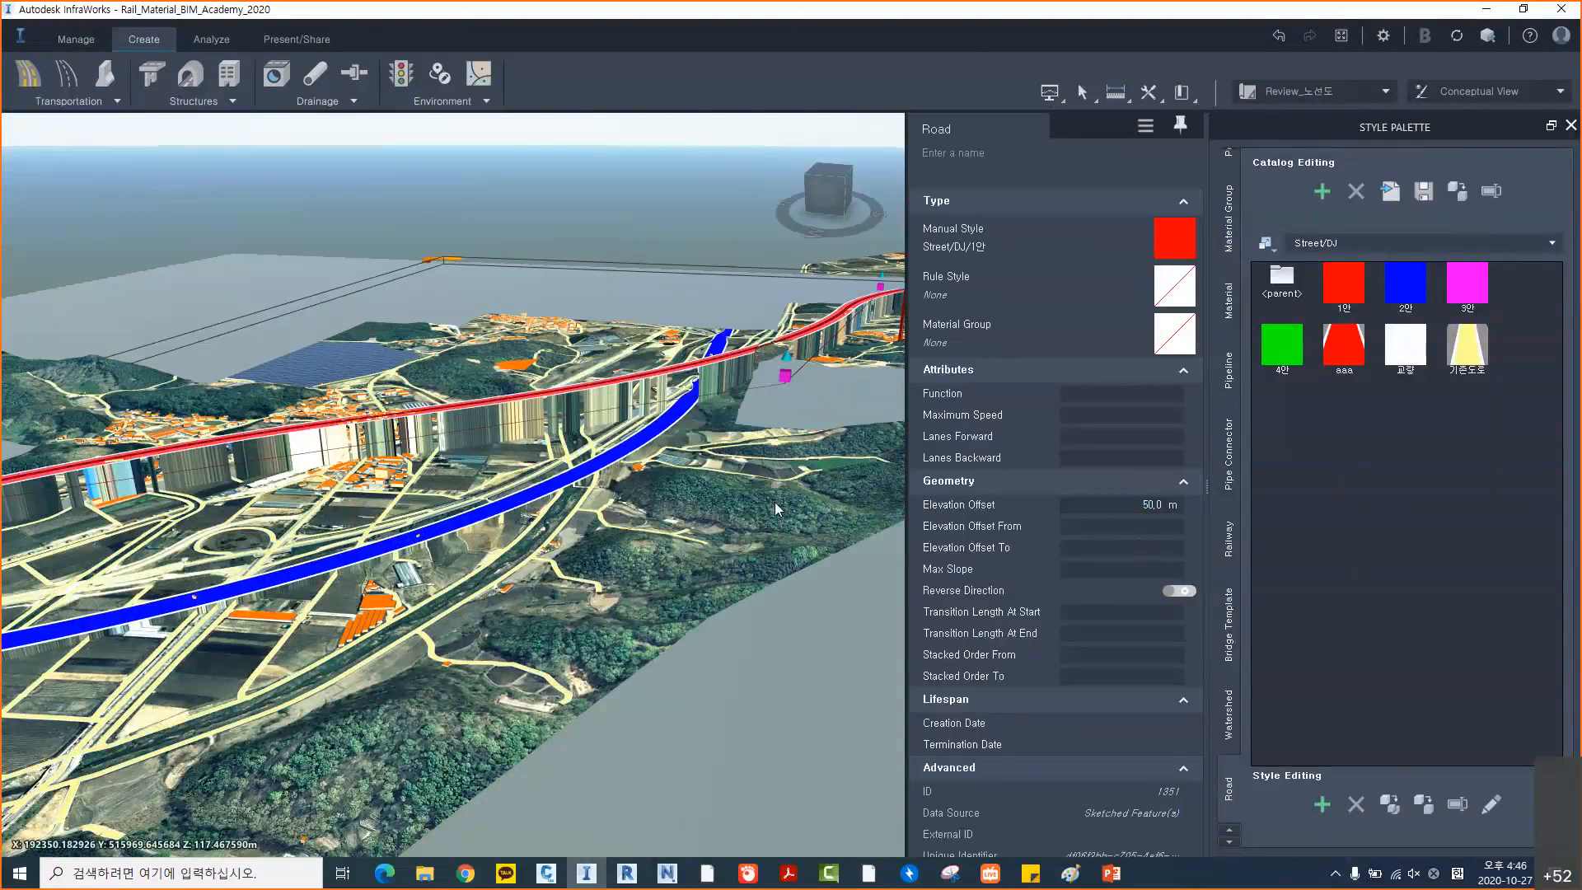
pyautogui.click(774, 501)
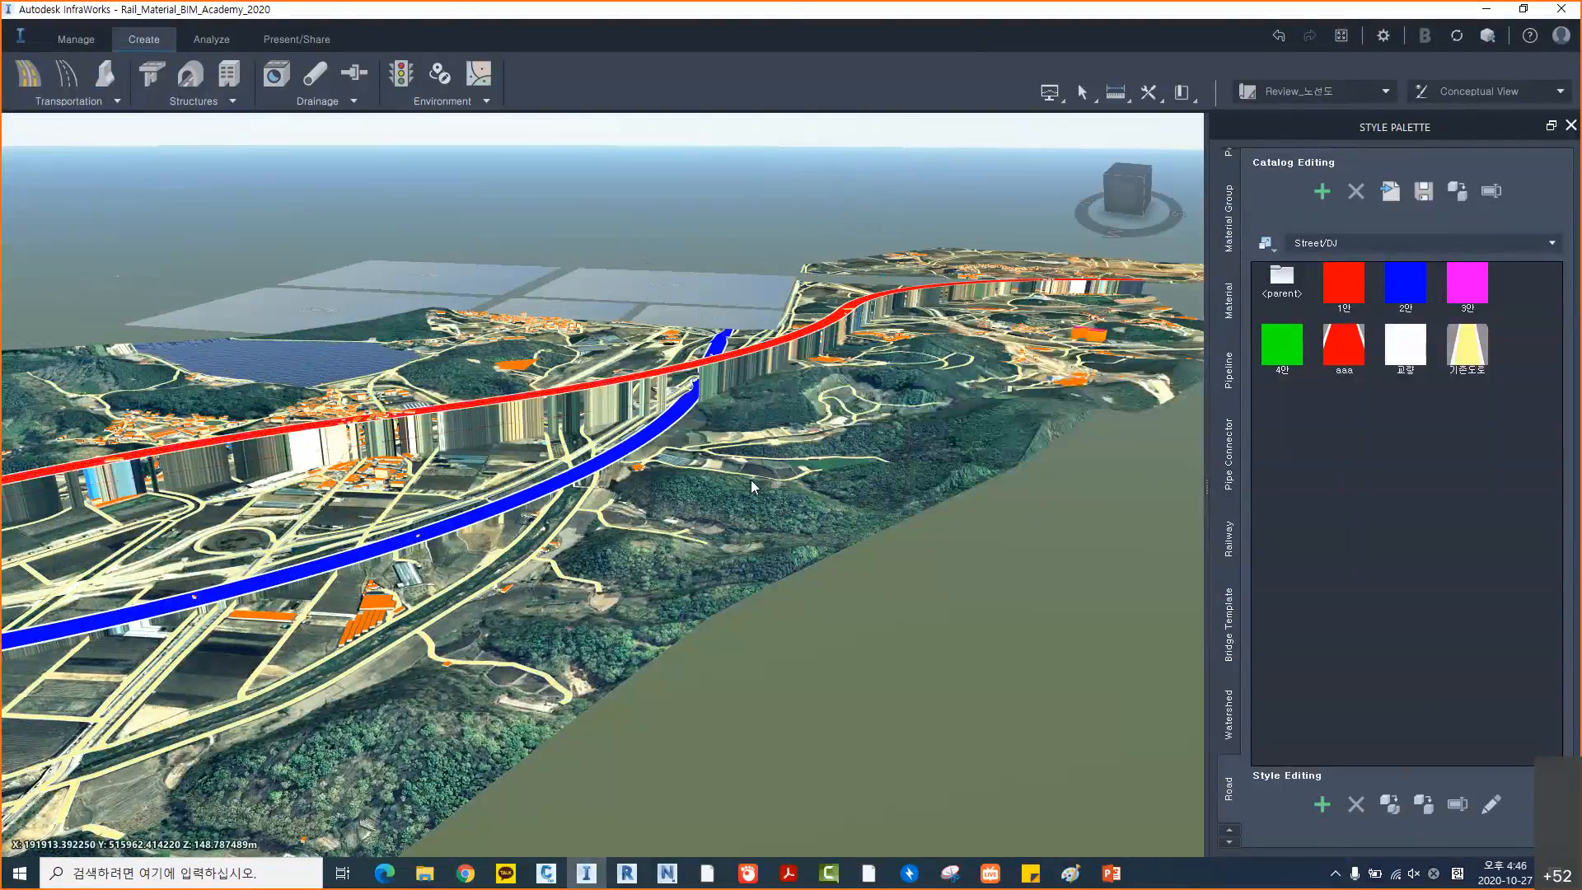
pyautogui.moveTo(751, 480); pyautogui.dragTo(590, 575)
pyautogui.scroll(-5, 591, 582)
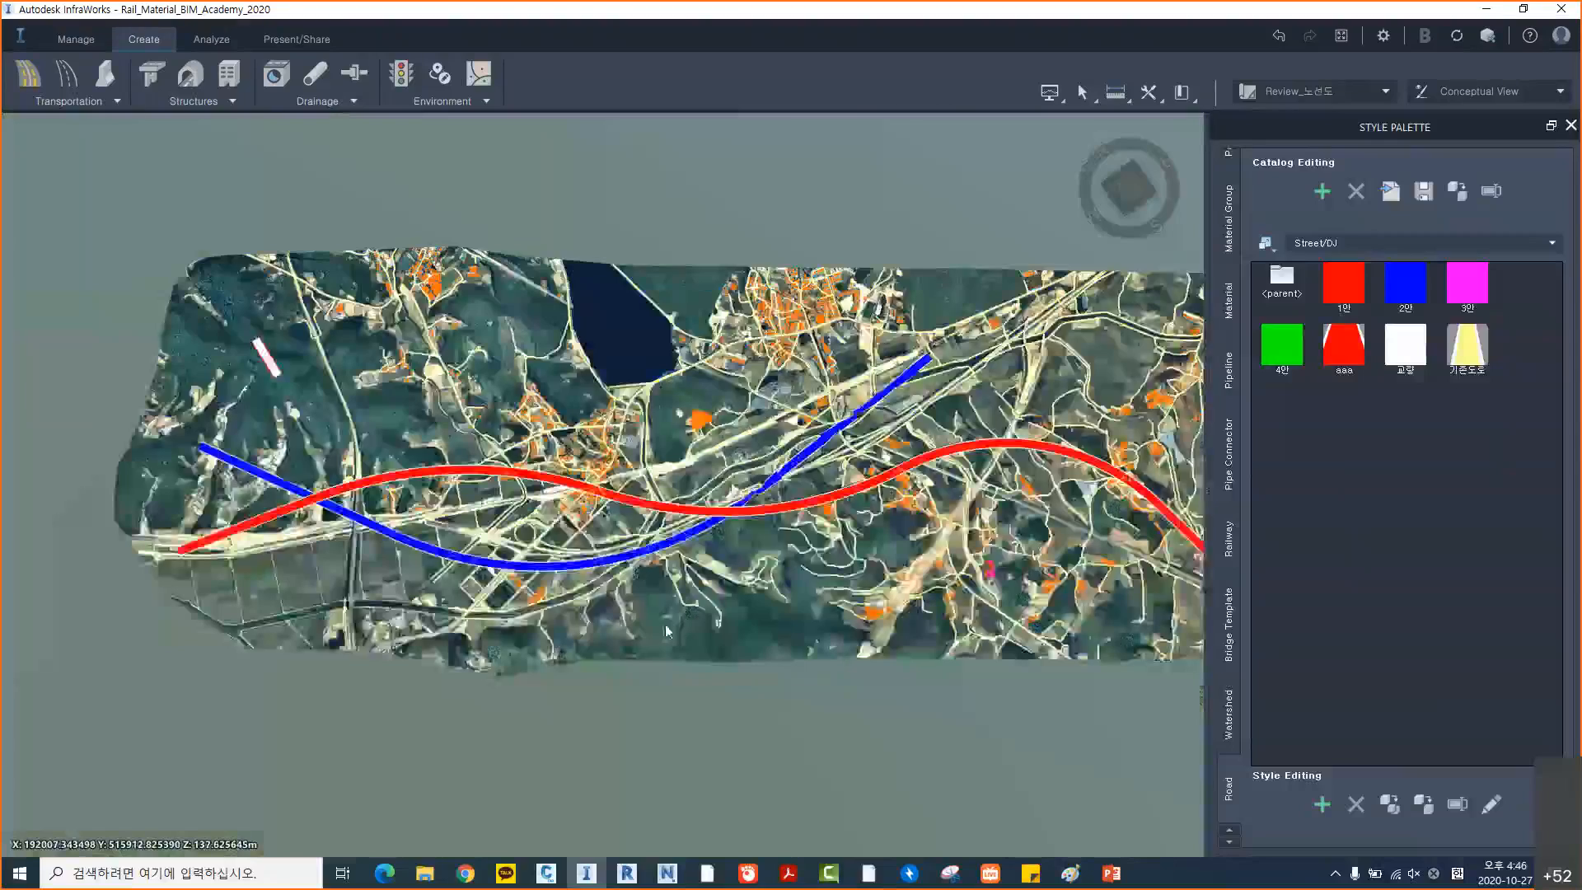
pyautogui.moveTo(718, 596); pyautogui.dragTo(771, 440)
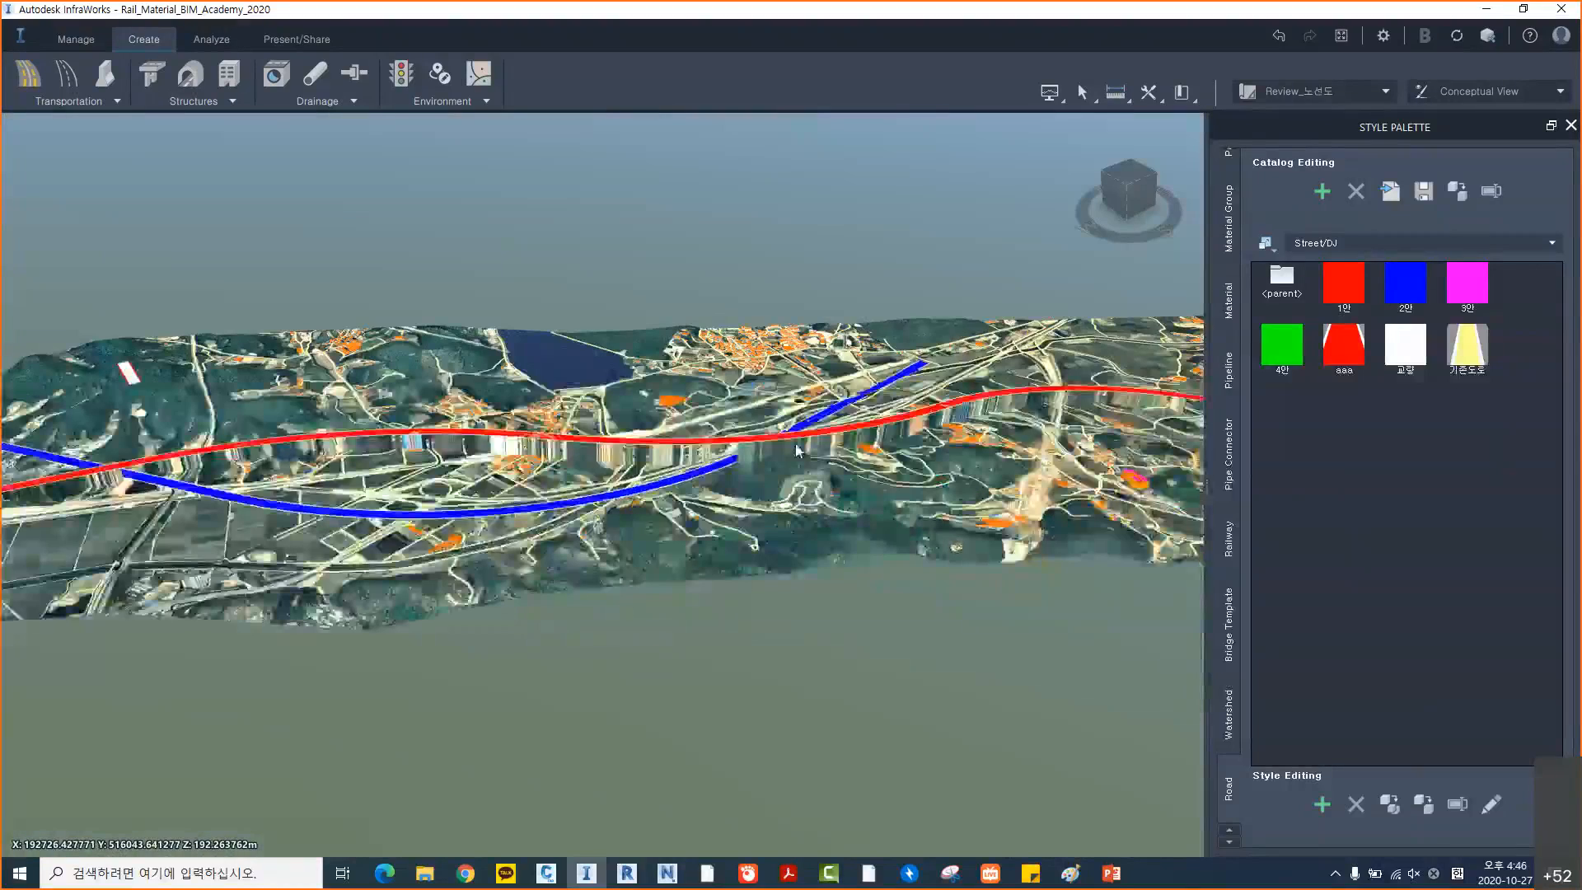
pyautogui.scroll(5, 771, 439)
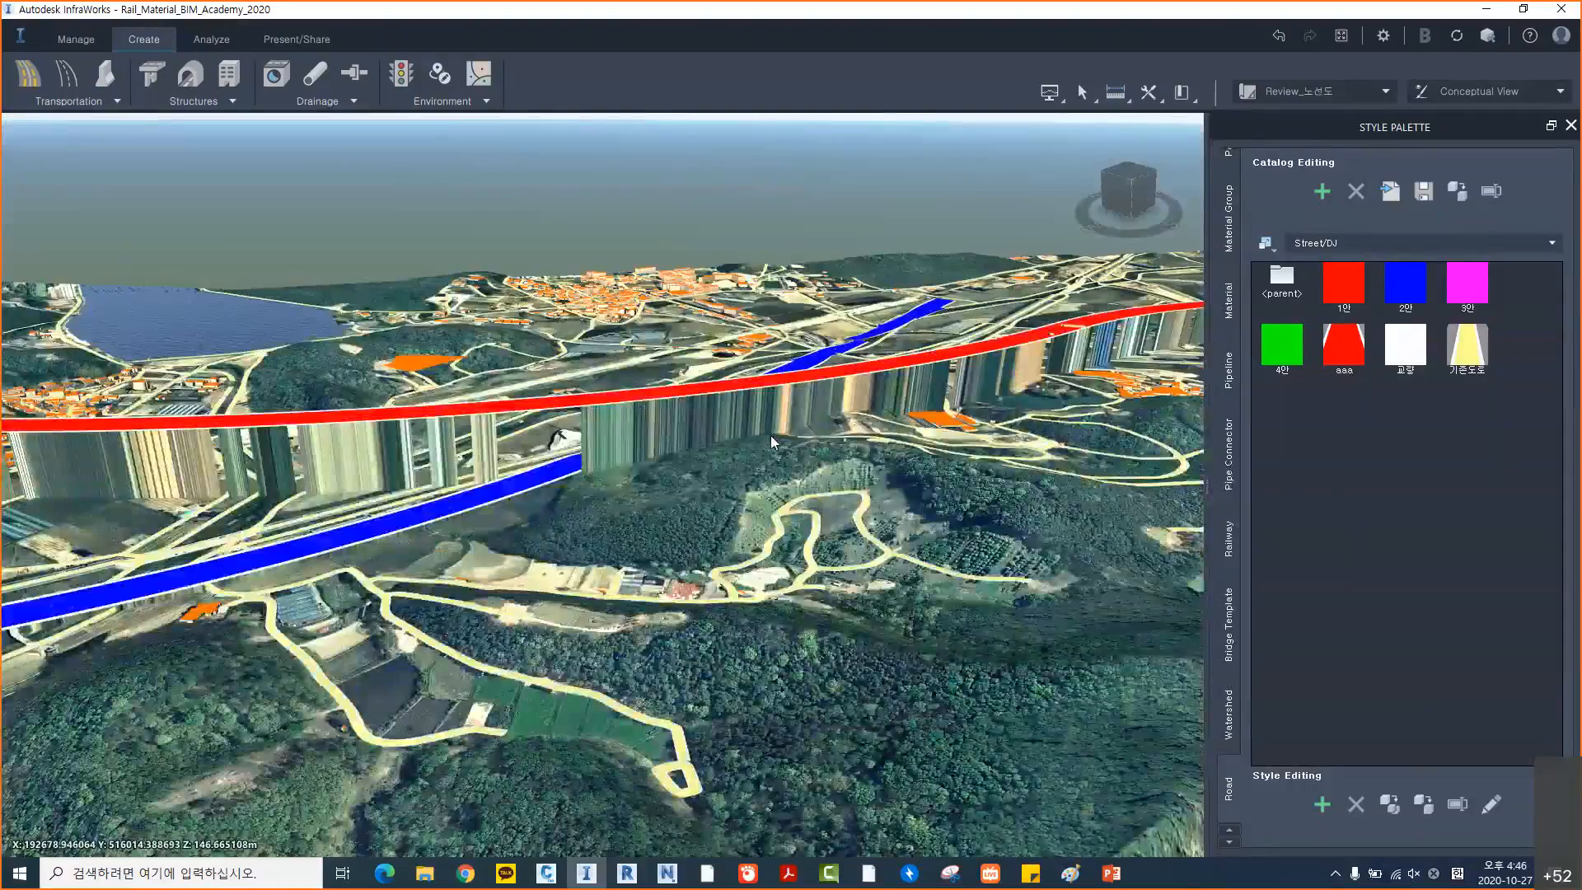
pyautogui.moveTo(770, 434); pyautogui.dragTo(856, 688)
# Select the blue 2안 road in plan view and set its elevation offset to 30 m
pyautogui.scroll(-5, 730, 522)
pyautogui.click(243, 392)
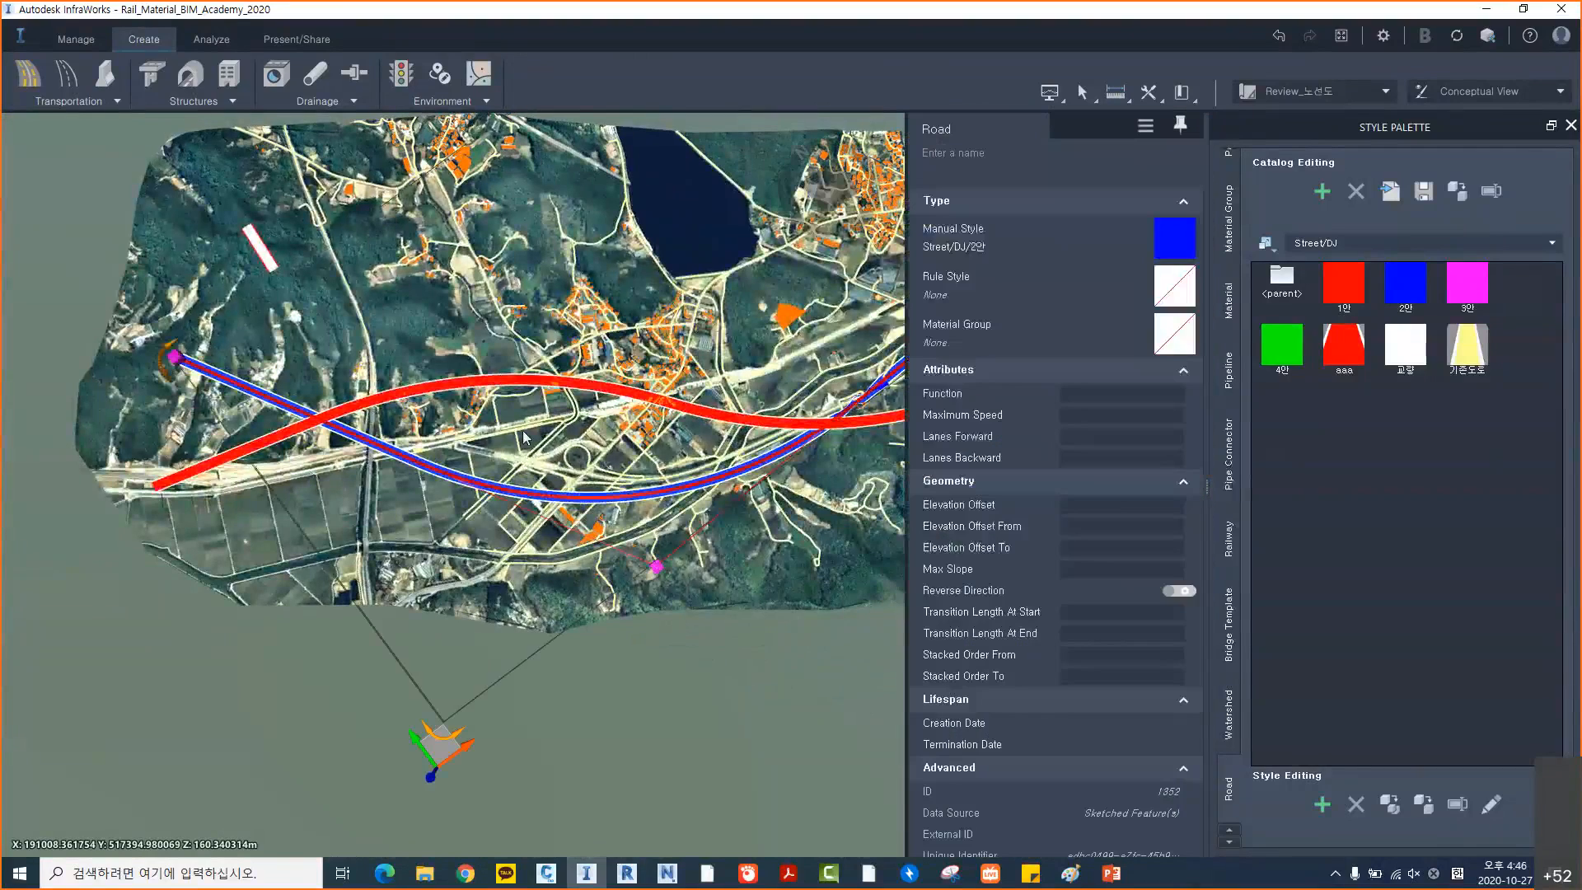
pyautogui.moveTo(768, 538); pyautogui.dragTo(510, 556, button='middle')
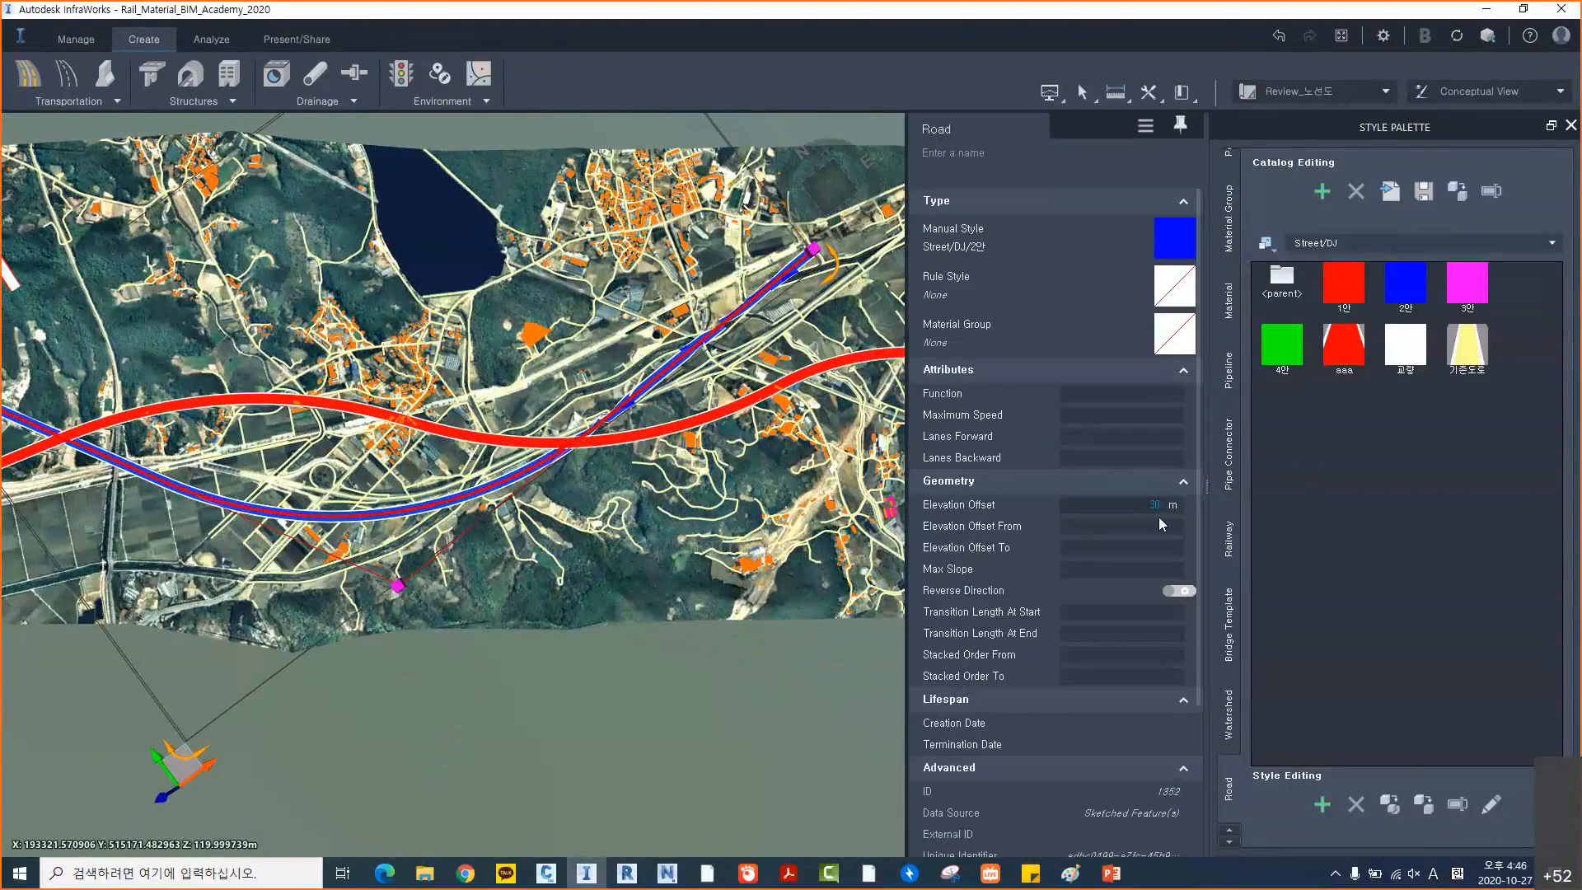
pyautogui.press('Return')
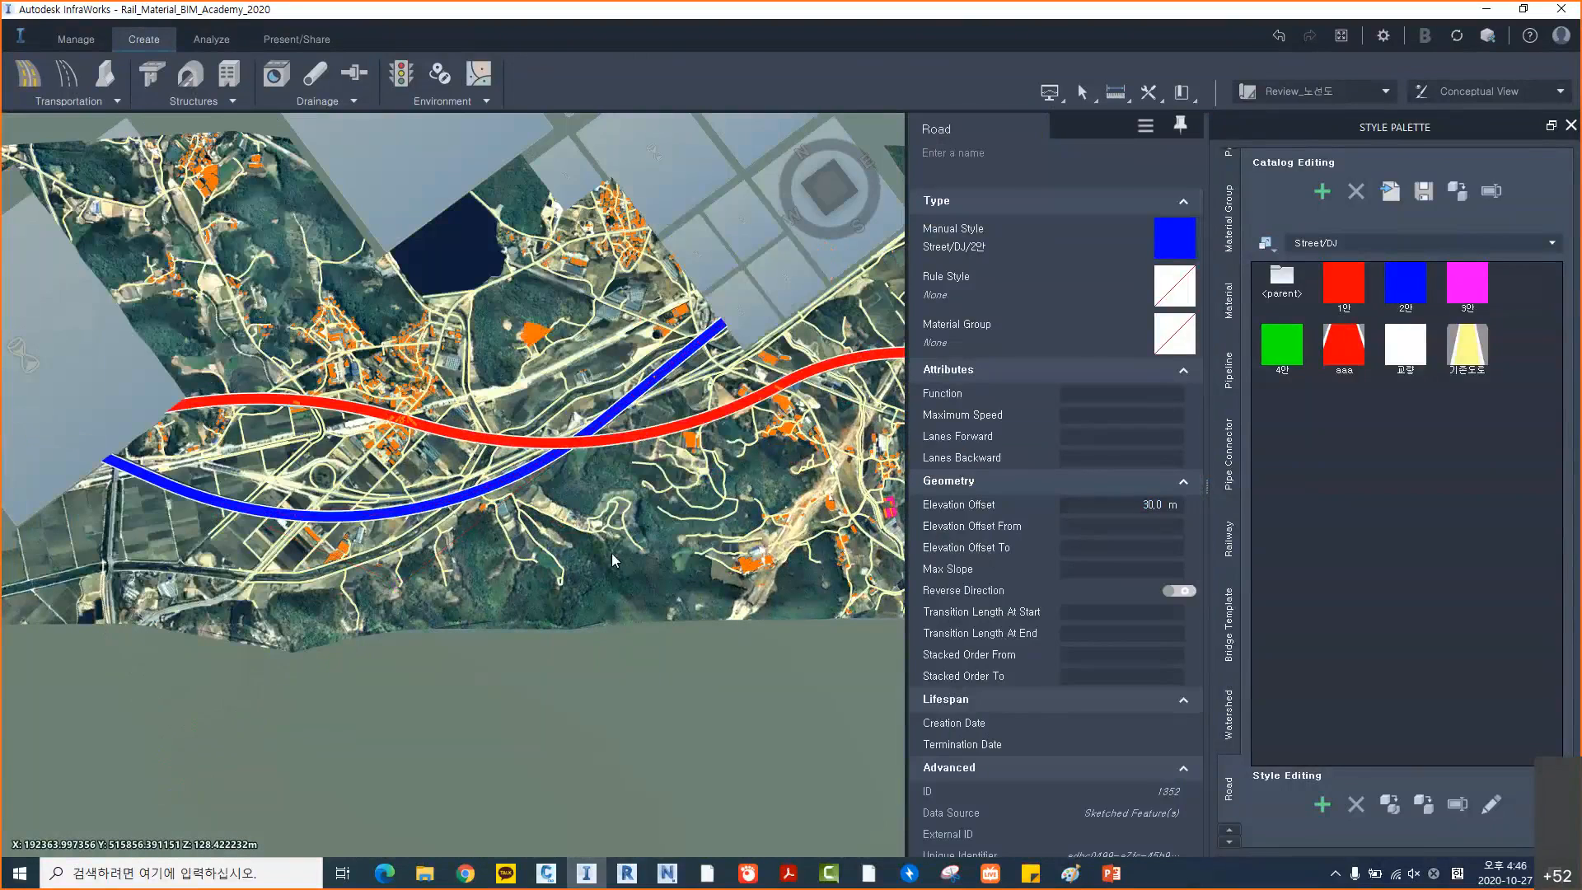
pyautogui.click(611, 552)
# Compare both routes in plan view and check the editing options of the red road near its crossing with the blue road
pyautogui.scroll(-2, 614, 565)
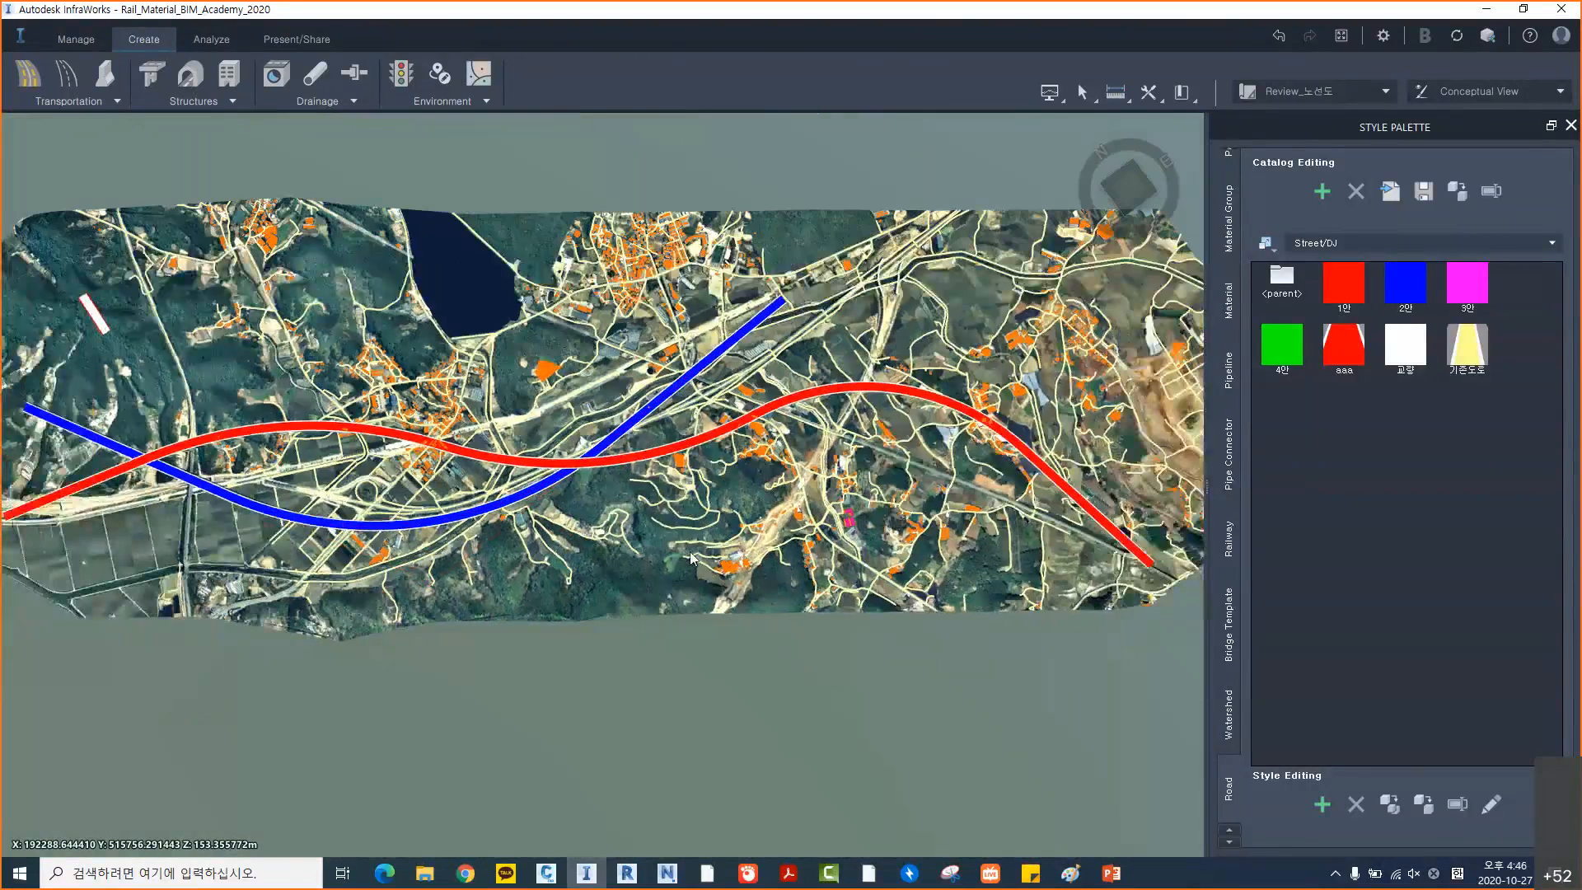
pyautogui.scroll(-3, 690, 559)
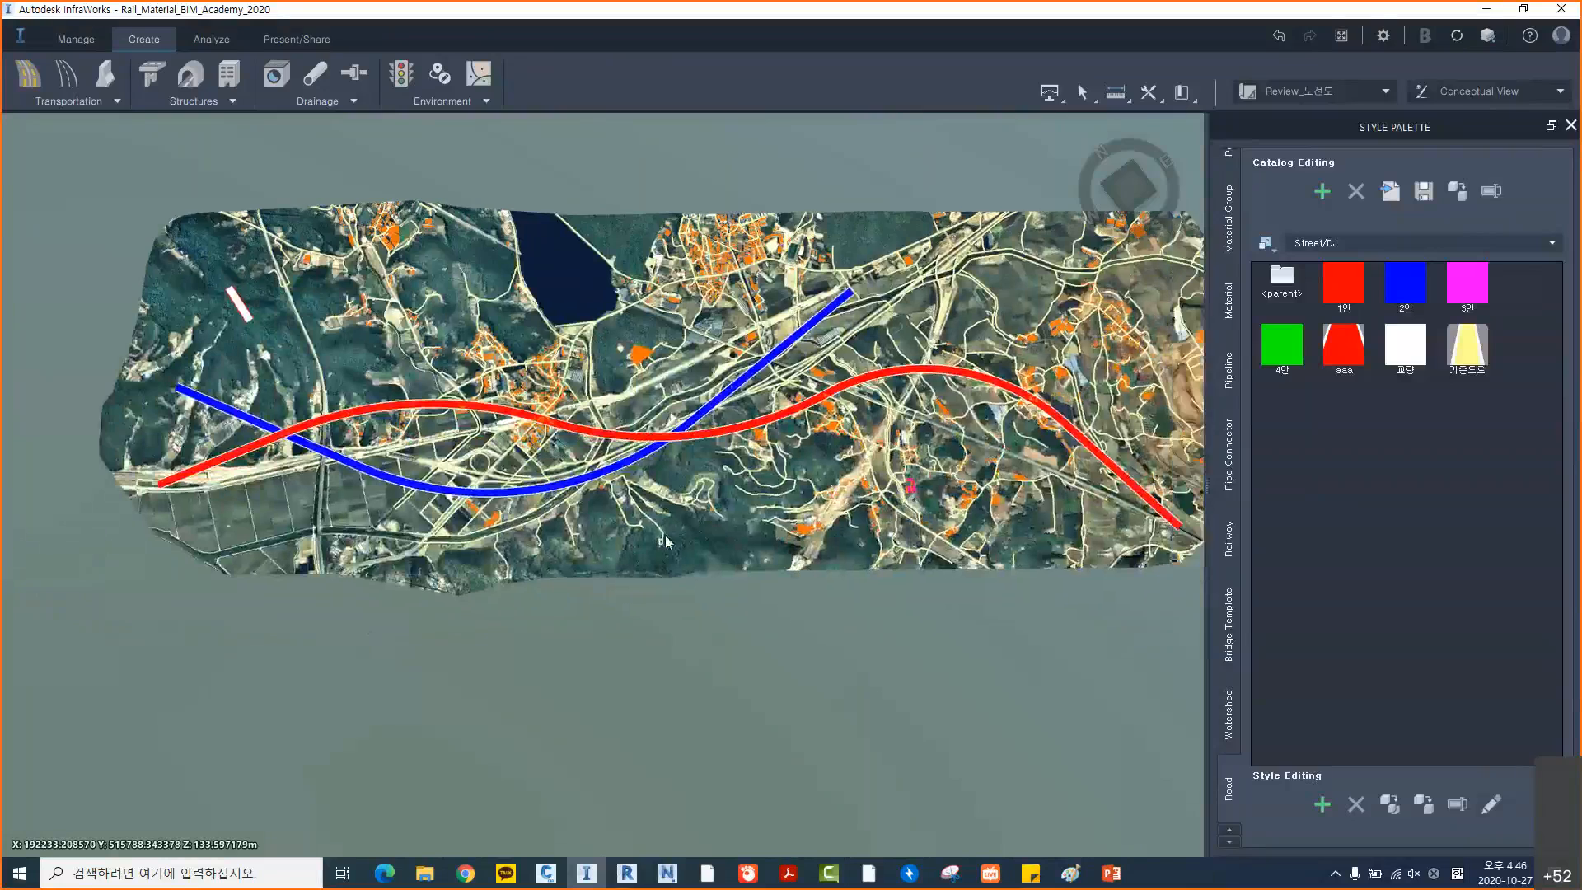
pyautogui.moveTo(664, 559); pyautogui.dragTo(649, 543, button='middle')
pyautogui.moveTo(649, 544); pyautogui.dragTo(636, 587)
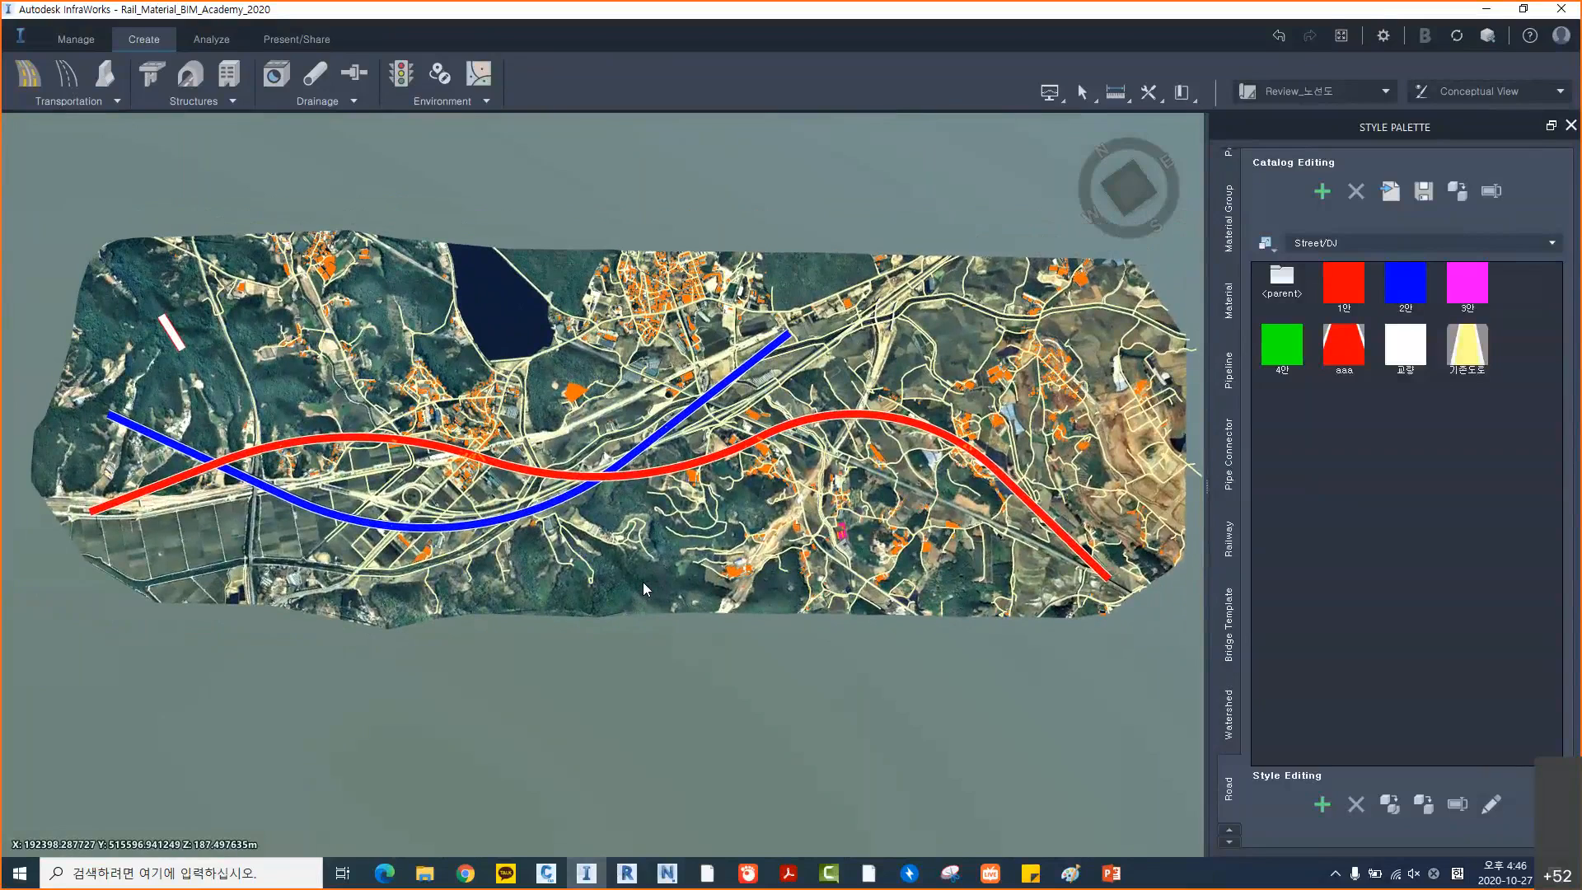
pyautogui.scroll(5, 634, 476)
pyautogui.rightClick(645, 481)
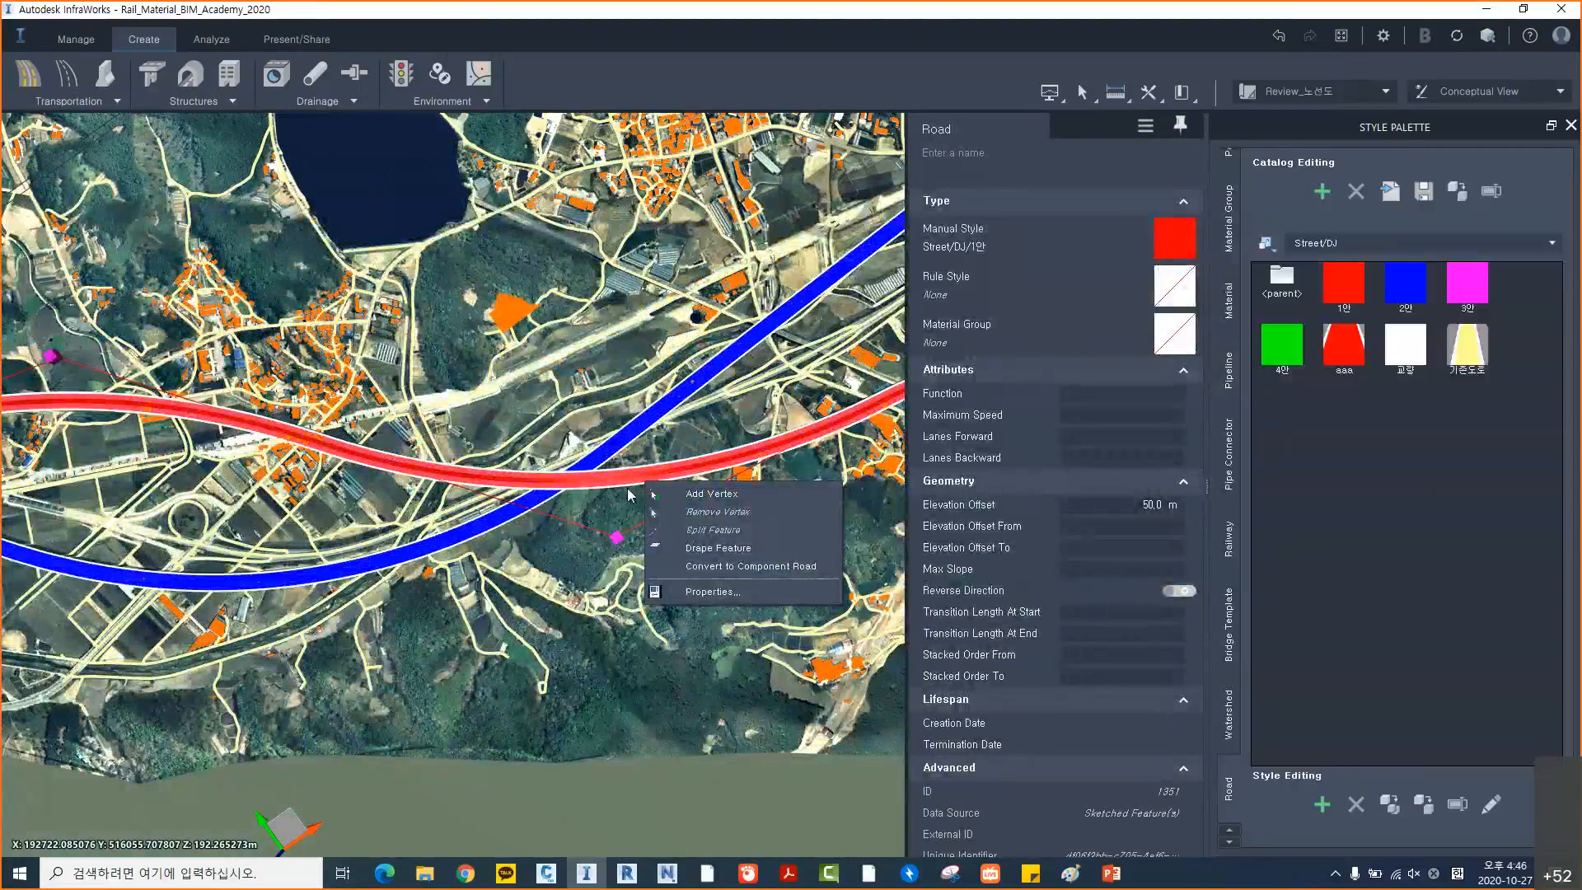
pyautogui.click(626, 491)
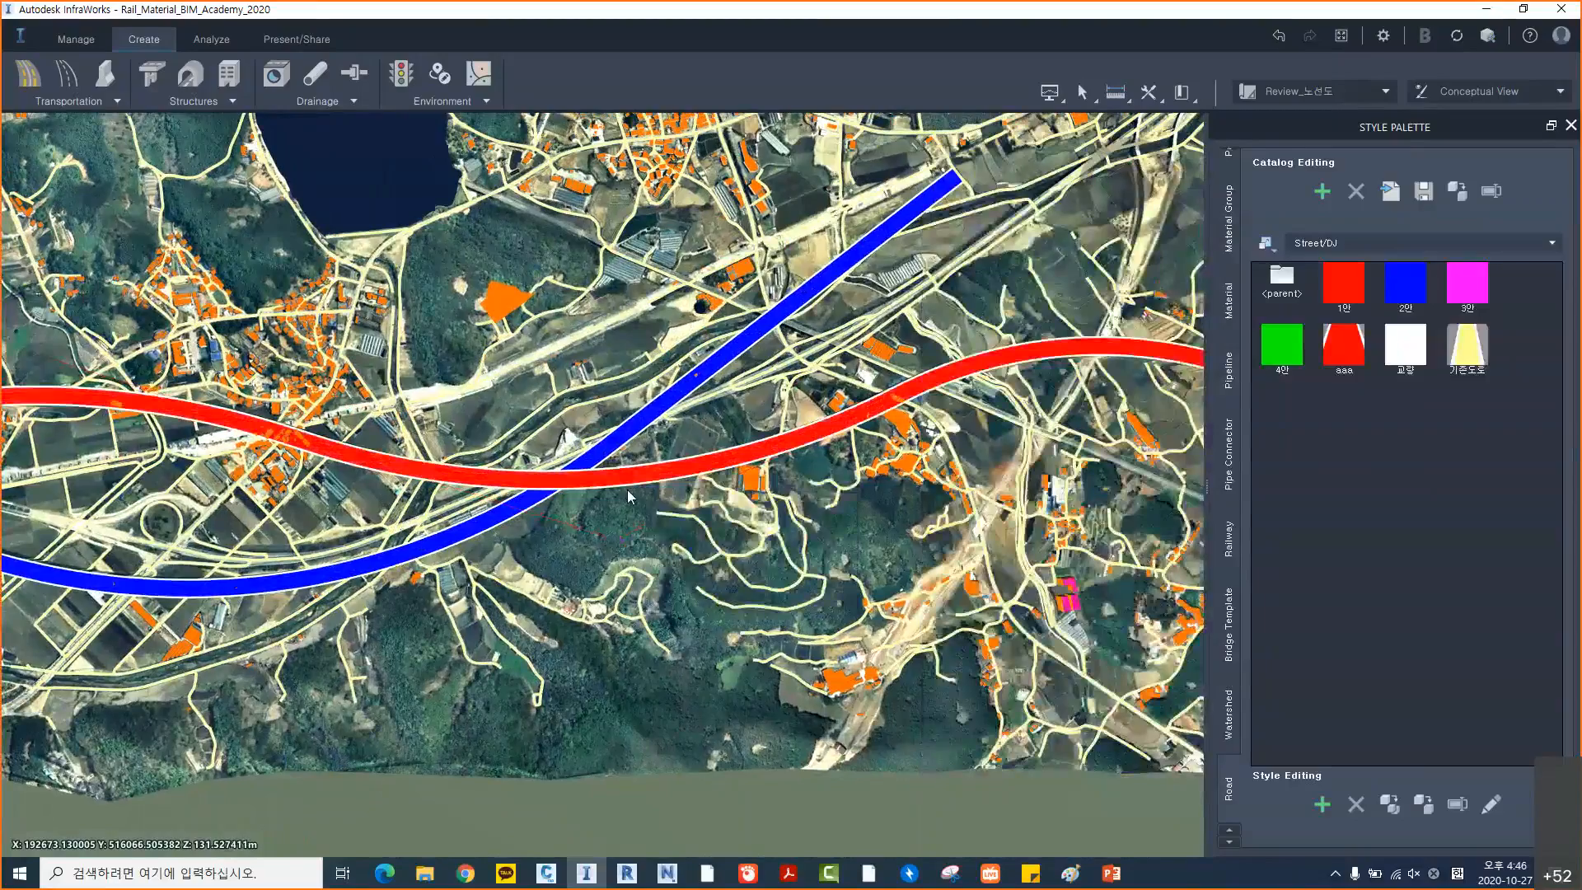
pyautogui.scroll(3, 634, 478)
# Examine the red road's curved stretch beyond the blue road, up to the end of the route
pyautogui.click(516, 537)
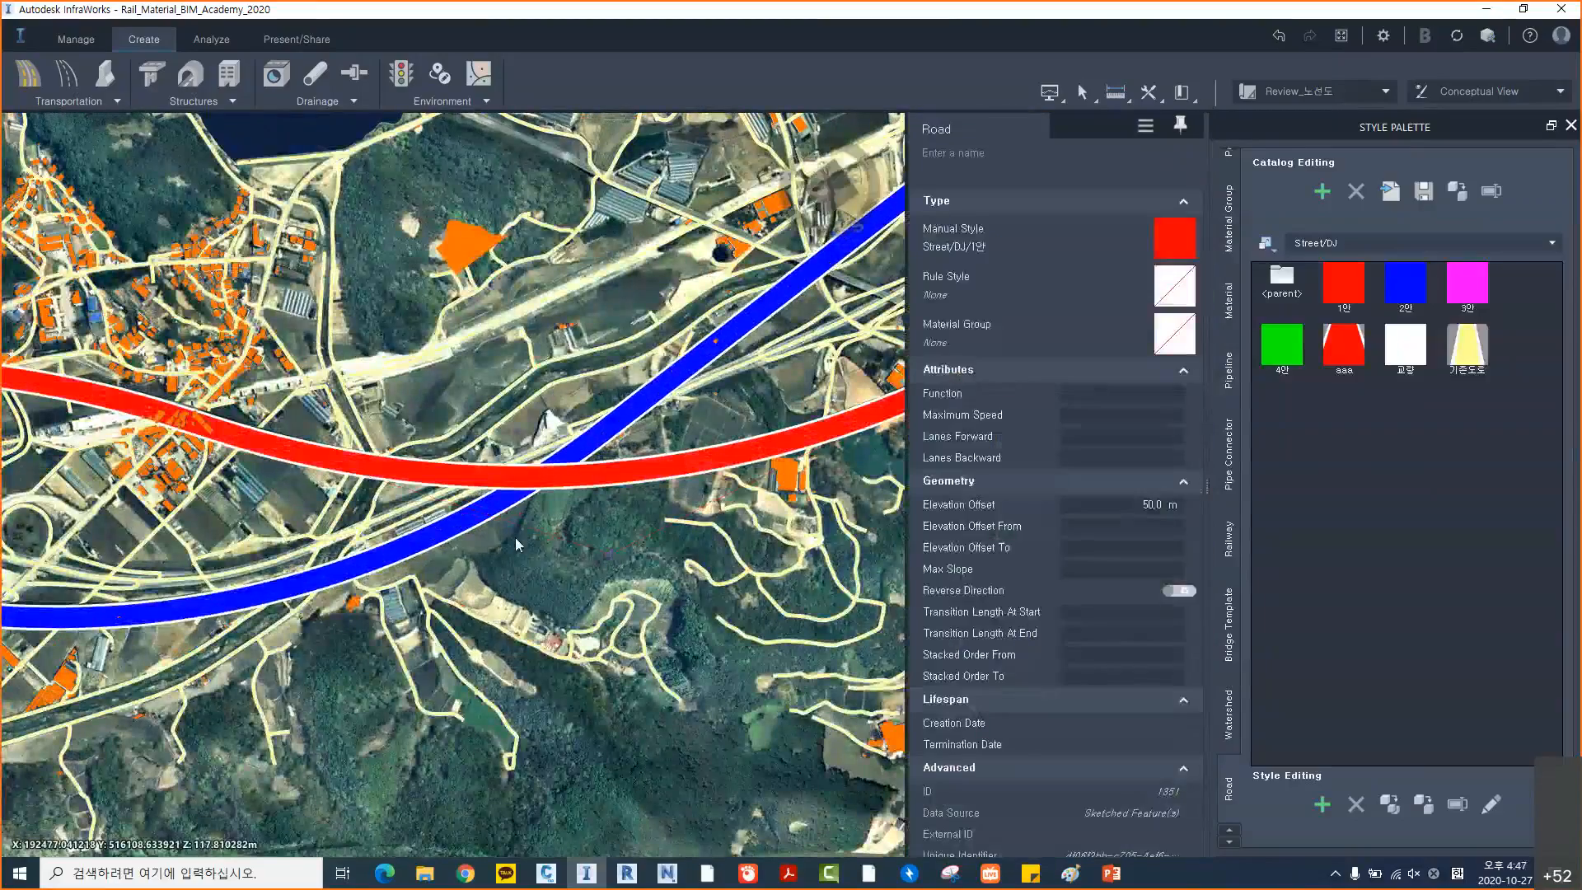
pyautogui.scroll(-3, 516, 537)
pyautogui.moveTo(654, 428); pyautogui.dragTo(338, 463, button='middle')
pyautogui.click(961, 600)
pyautogui.press('Escape')
pyautogui.moveTo(967, 606); pyautogui.dragTo(703, 573, button='middle')
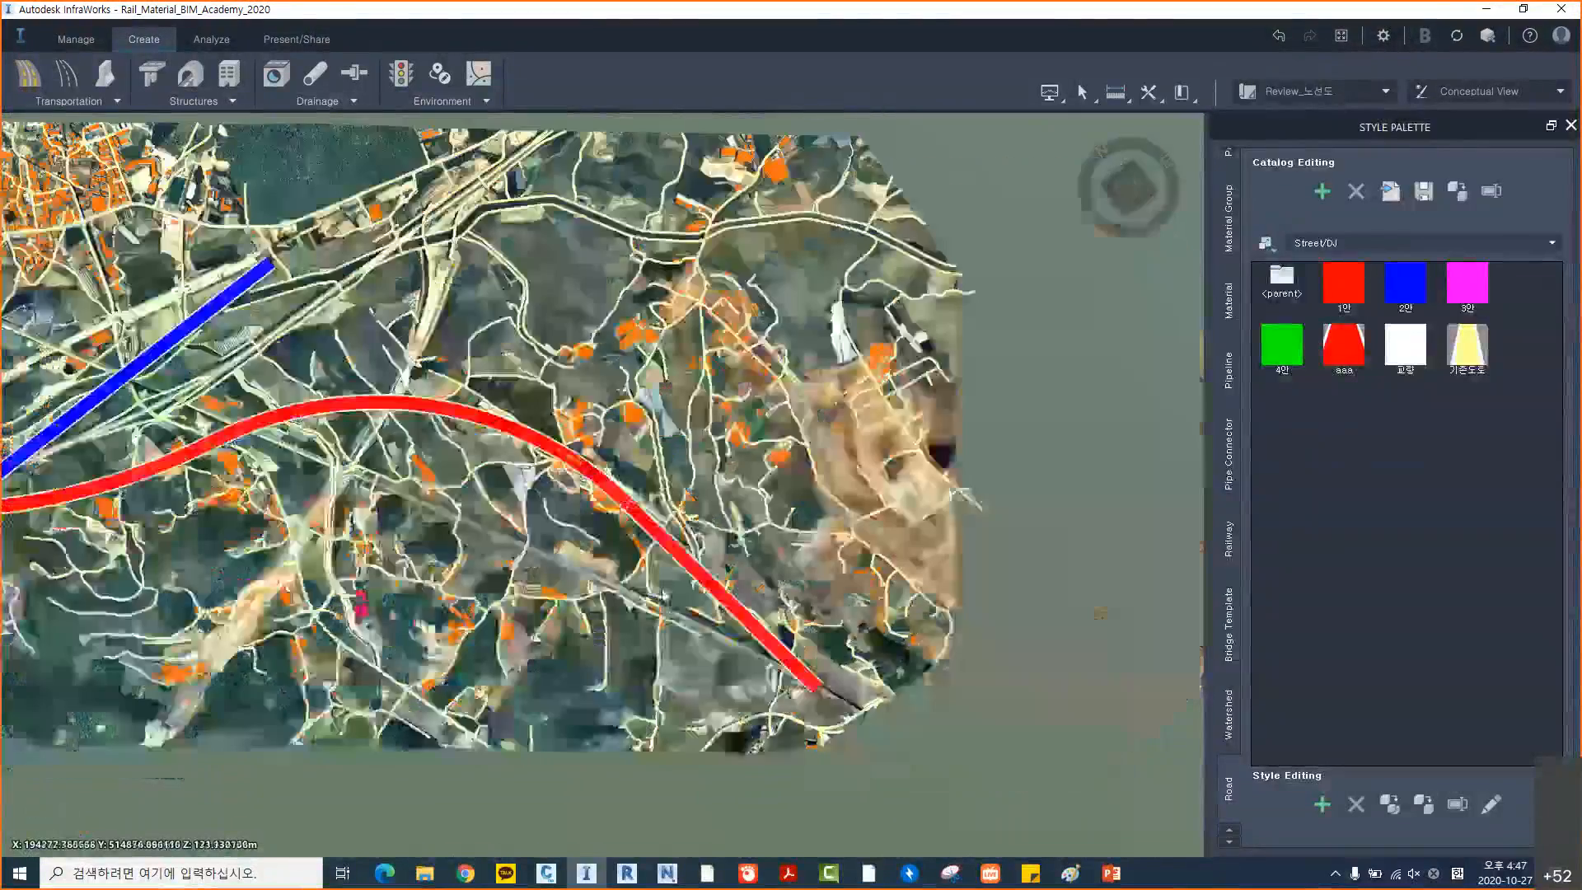
pyautogui.scroll(1, 704, 574)
pyautogui.rightClick(705, 575)
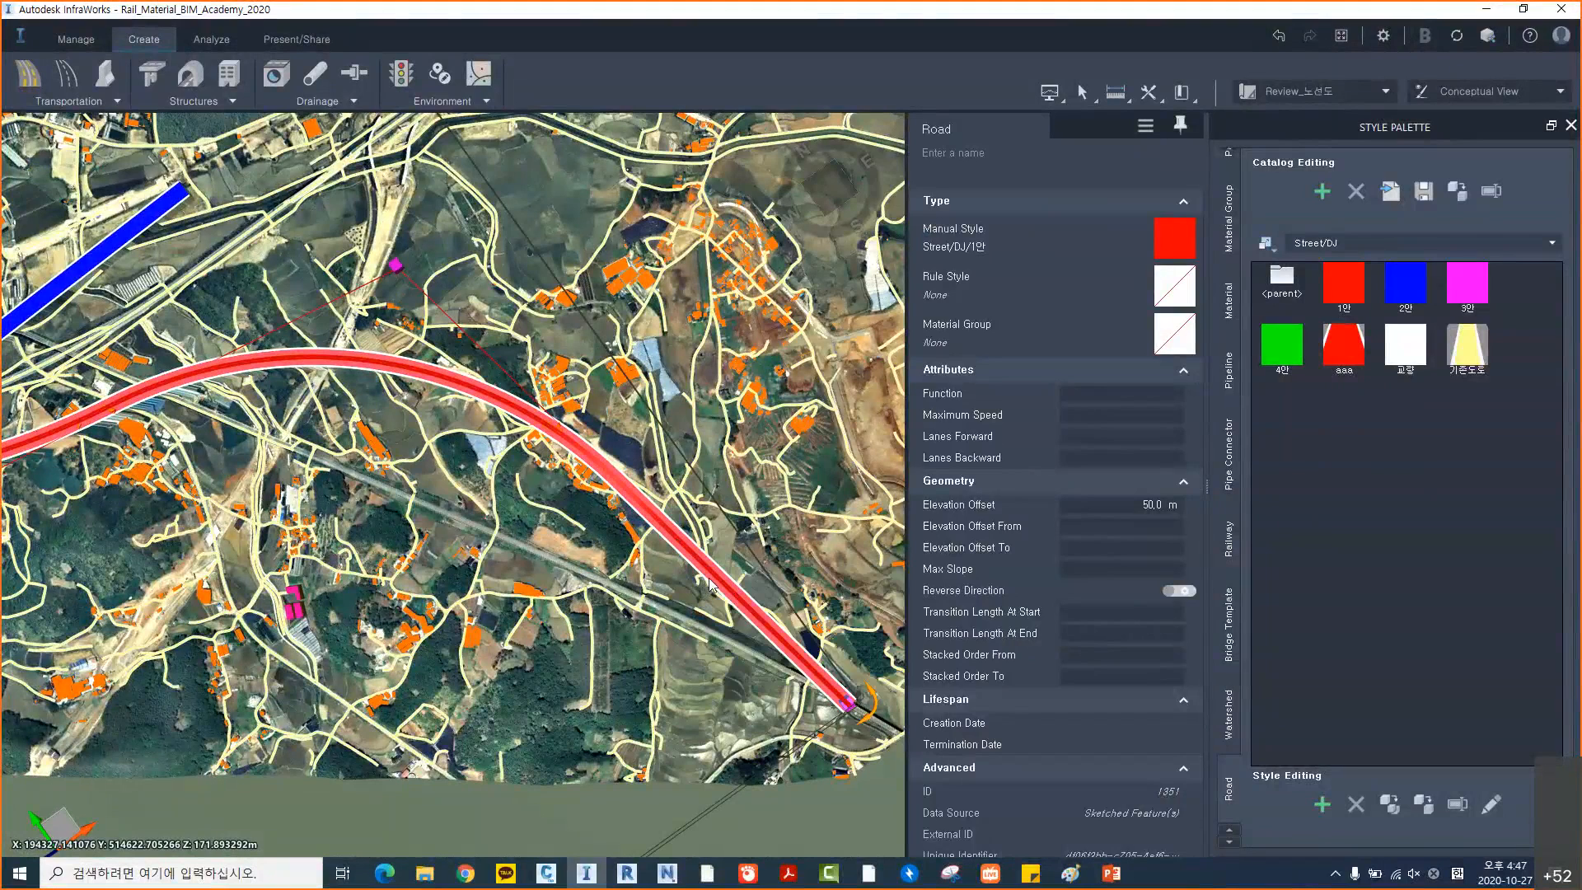
pyautogui.scroll(1, 710, 582)
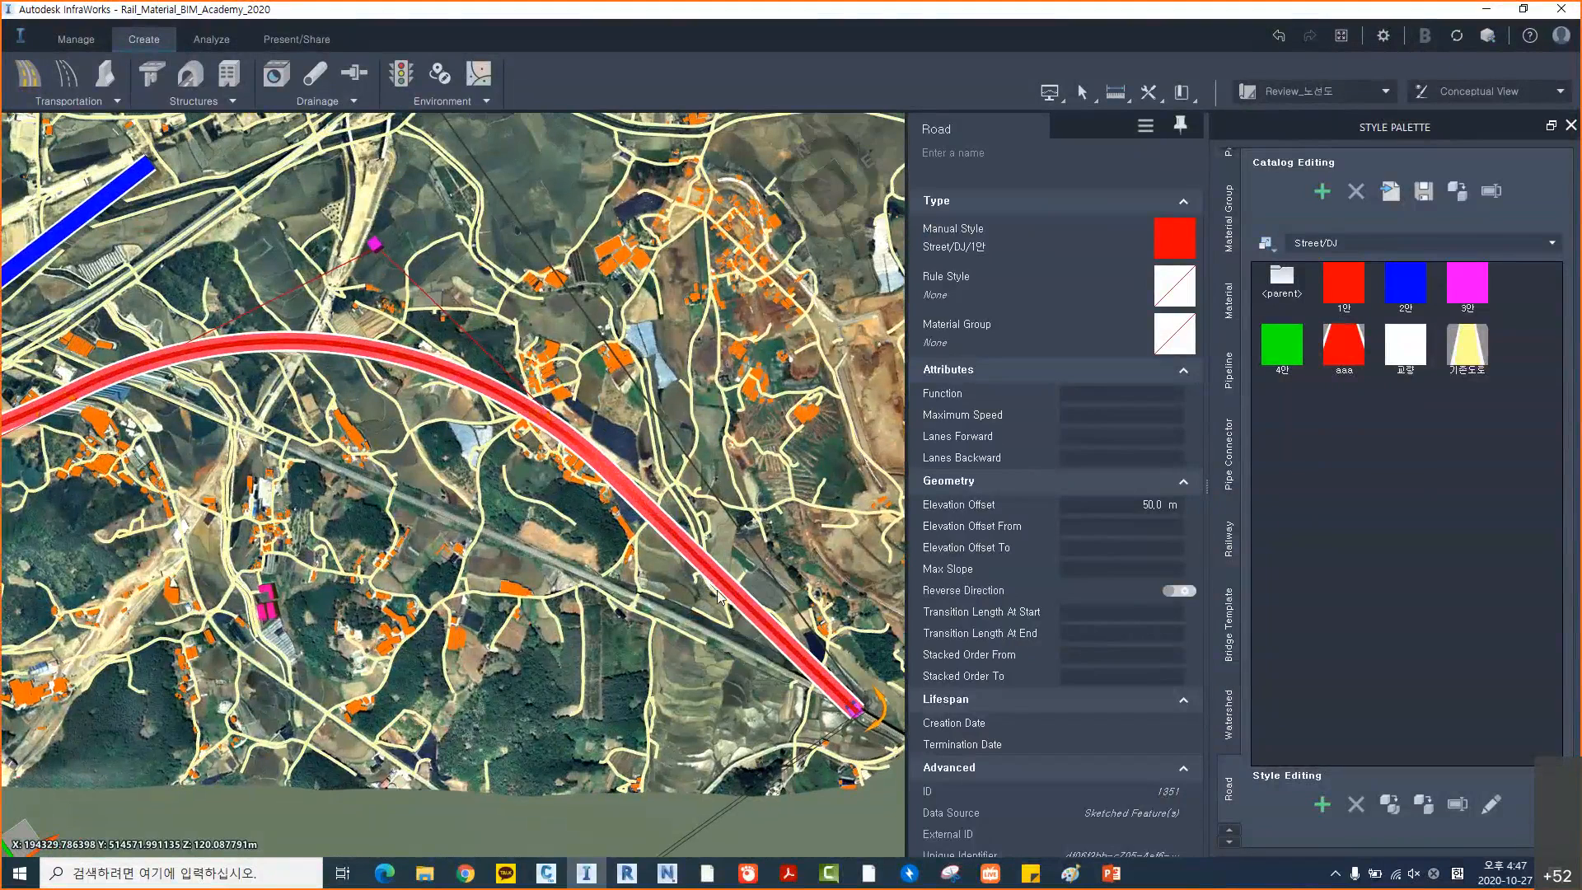
pyautogui.scroll(3, 718, 594)
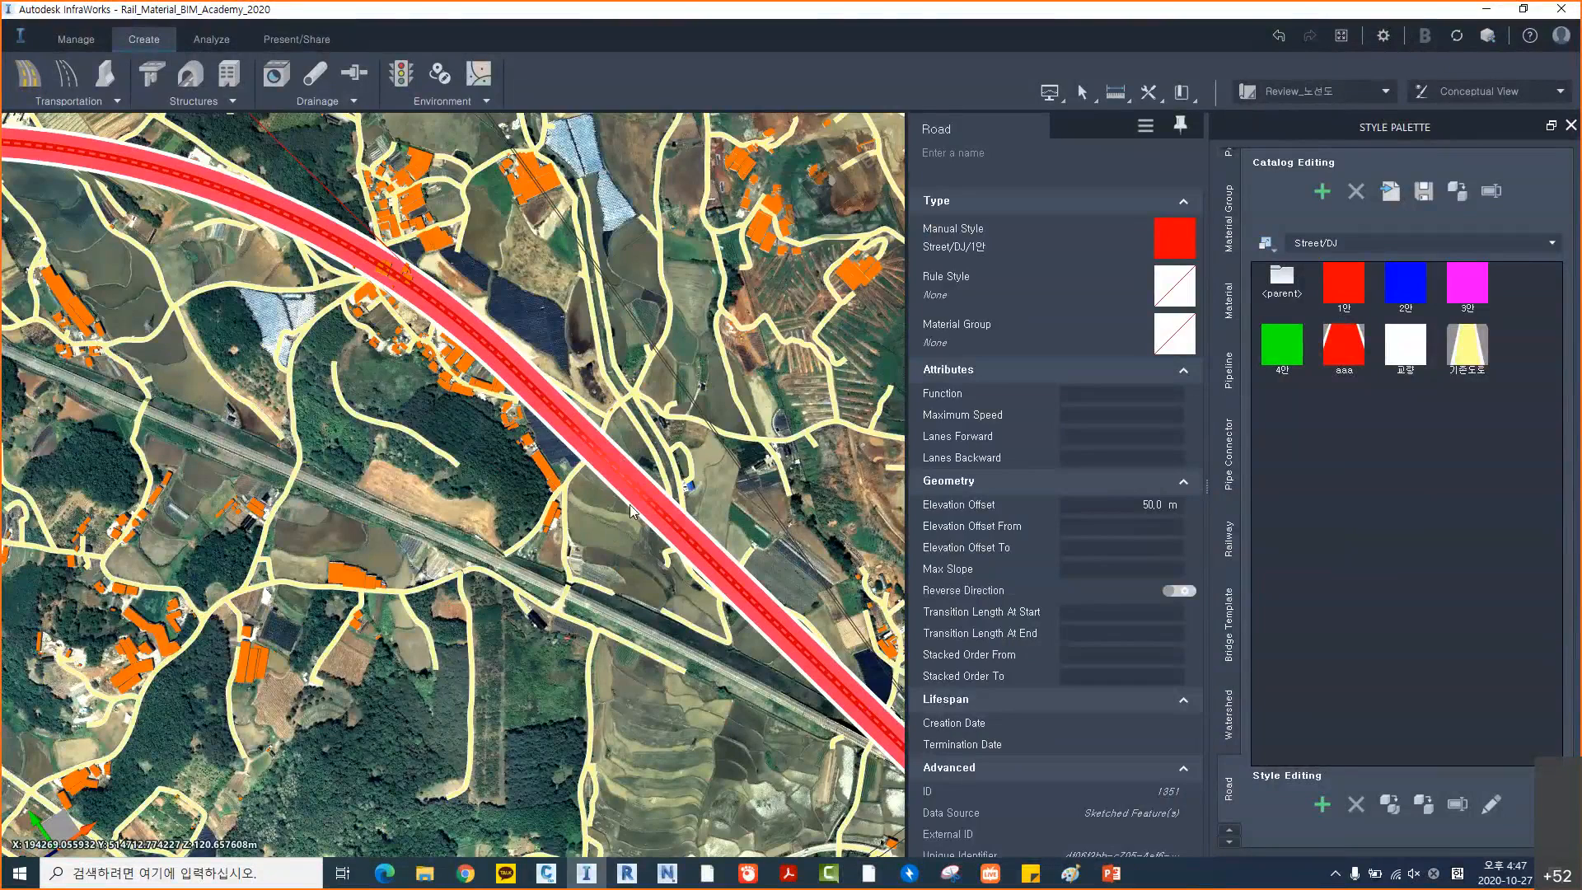
pyautogui.press('Escape')
pyautogui.scroll(-2, 630, 511)
pyautogui.scroll(-3, 395, 674)
pyautogui.moveTo(396, 674); pyautogui.dragTo(919, 539, button='middle')
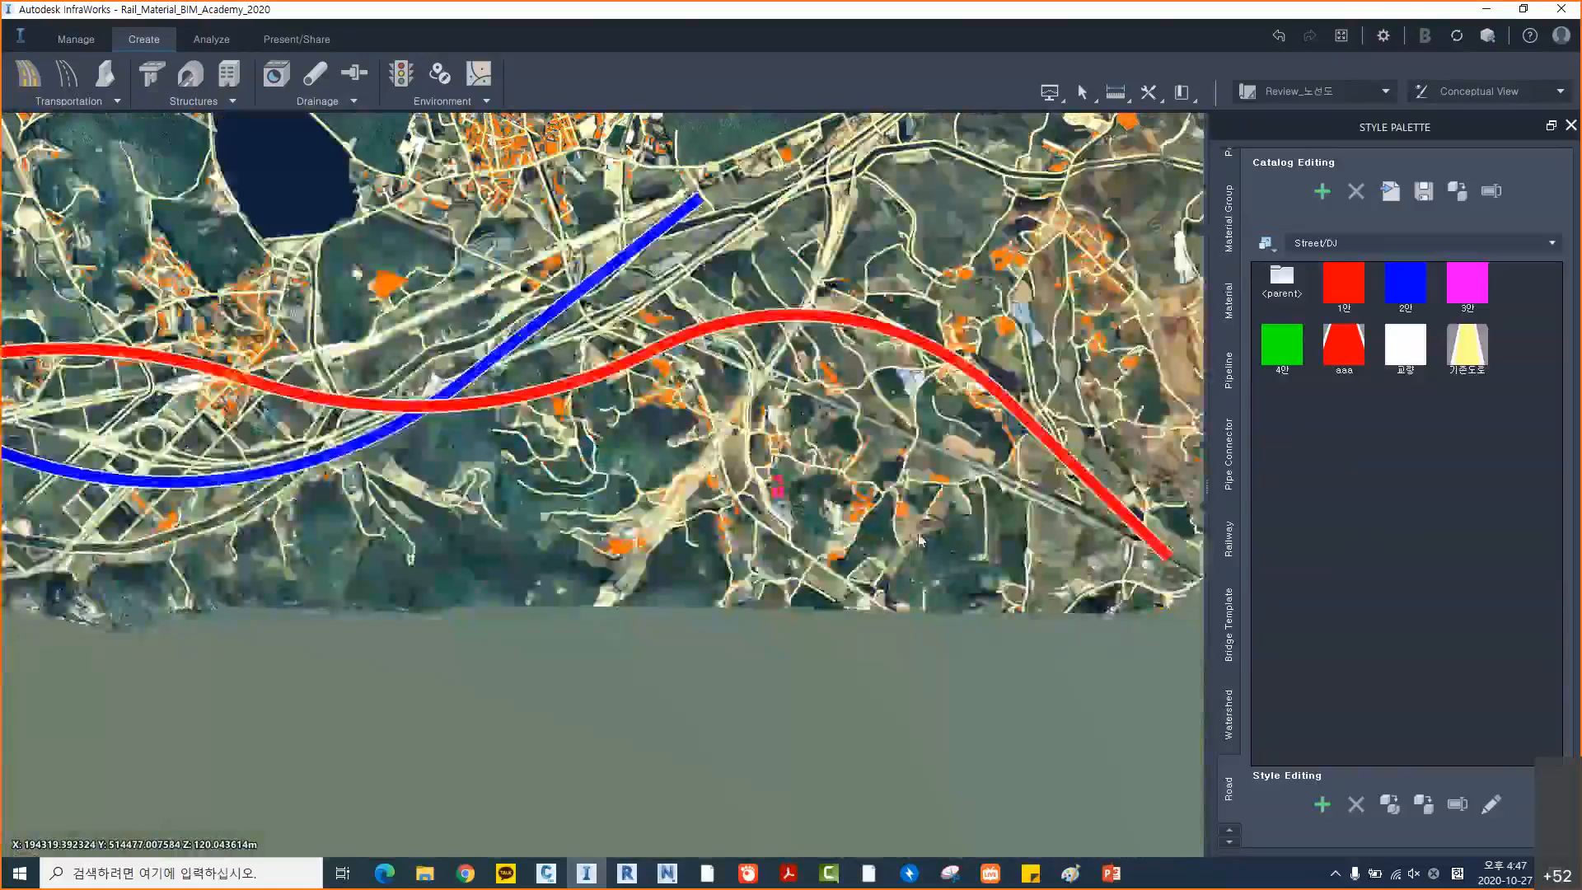
# With the red road selected near its start, look through the Street catalog's road styles and return to the DJ folder
pyautogui.moveTo(412, 499); pyautogui.dragTo(1114, 530, button='middle')
pyautogui.click(483, 453)
pyautogui.rightClick(484, 454)
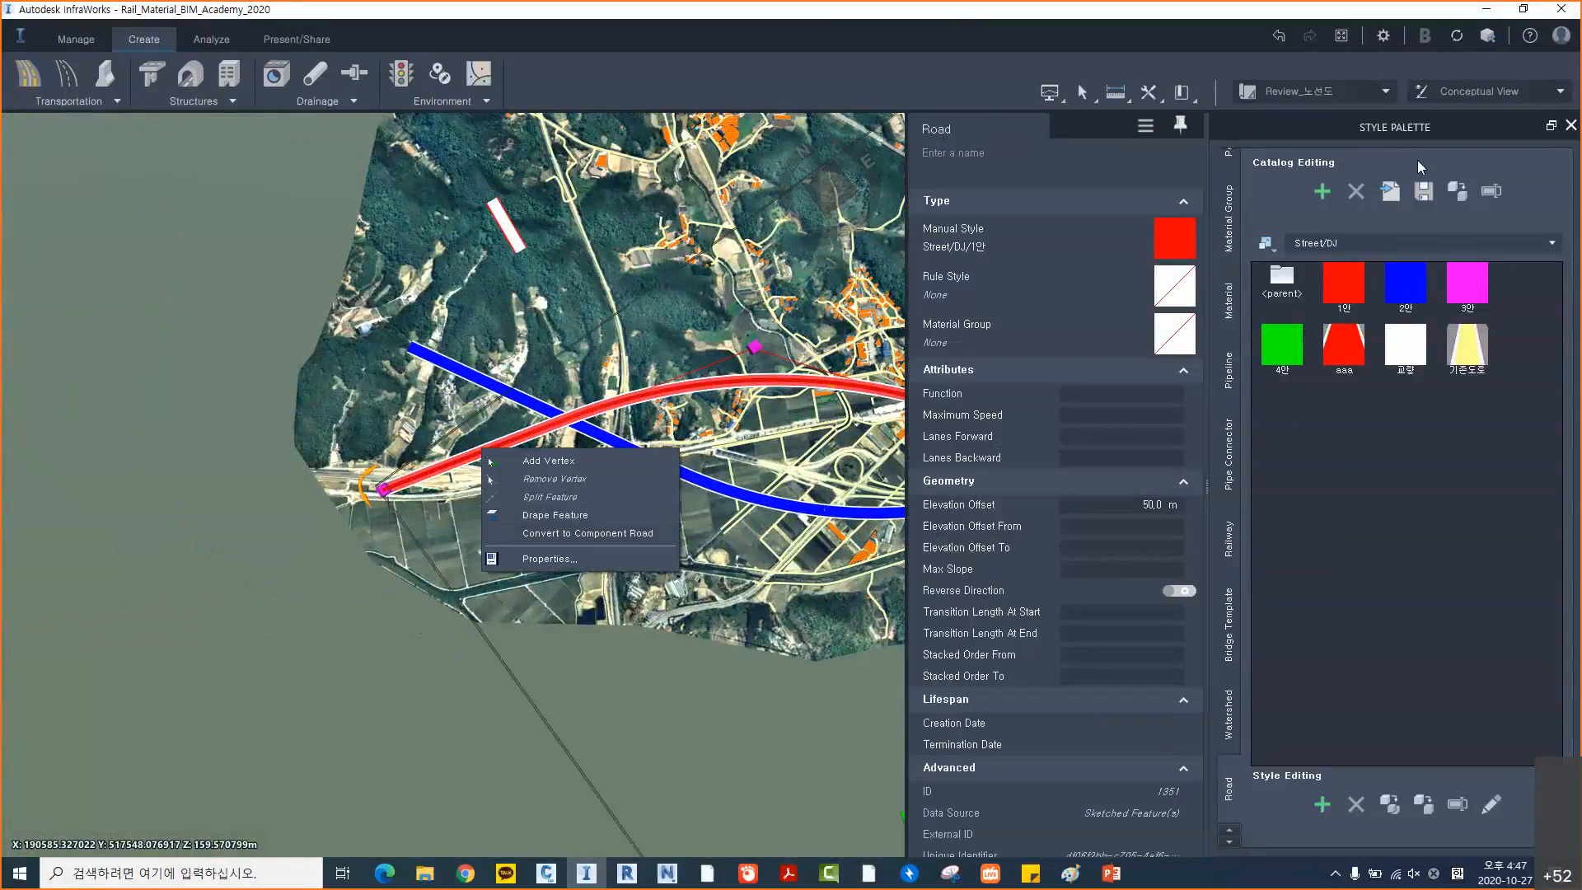
pyautogui.click(1227, 778)
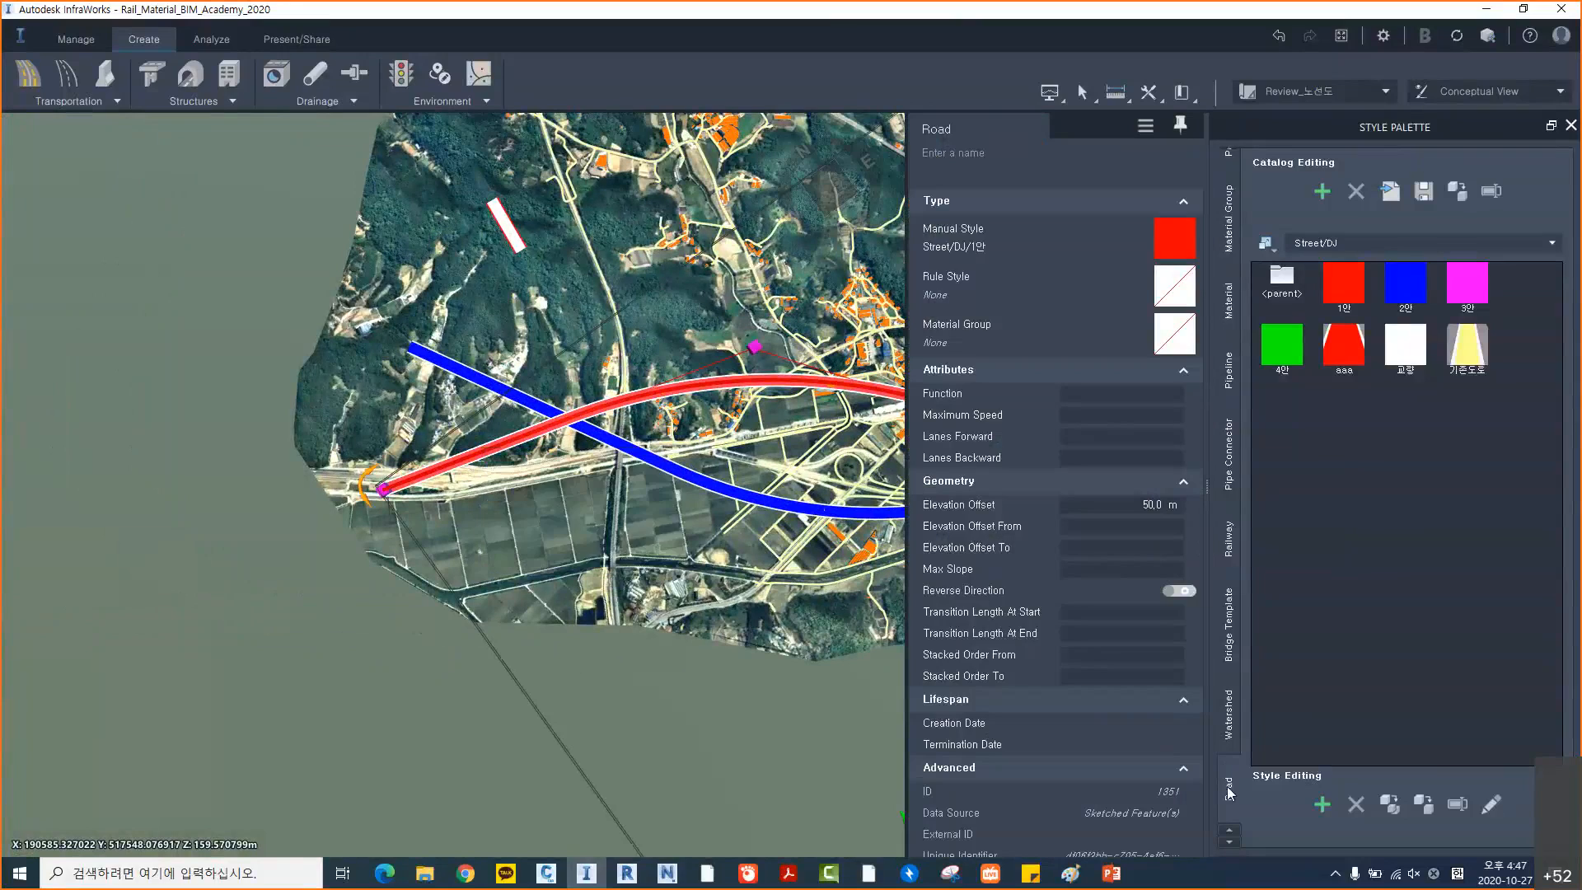
pyautogui.doubleClick(1287, 303)
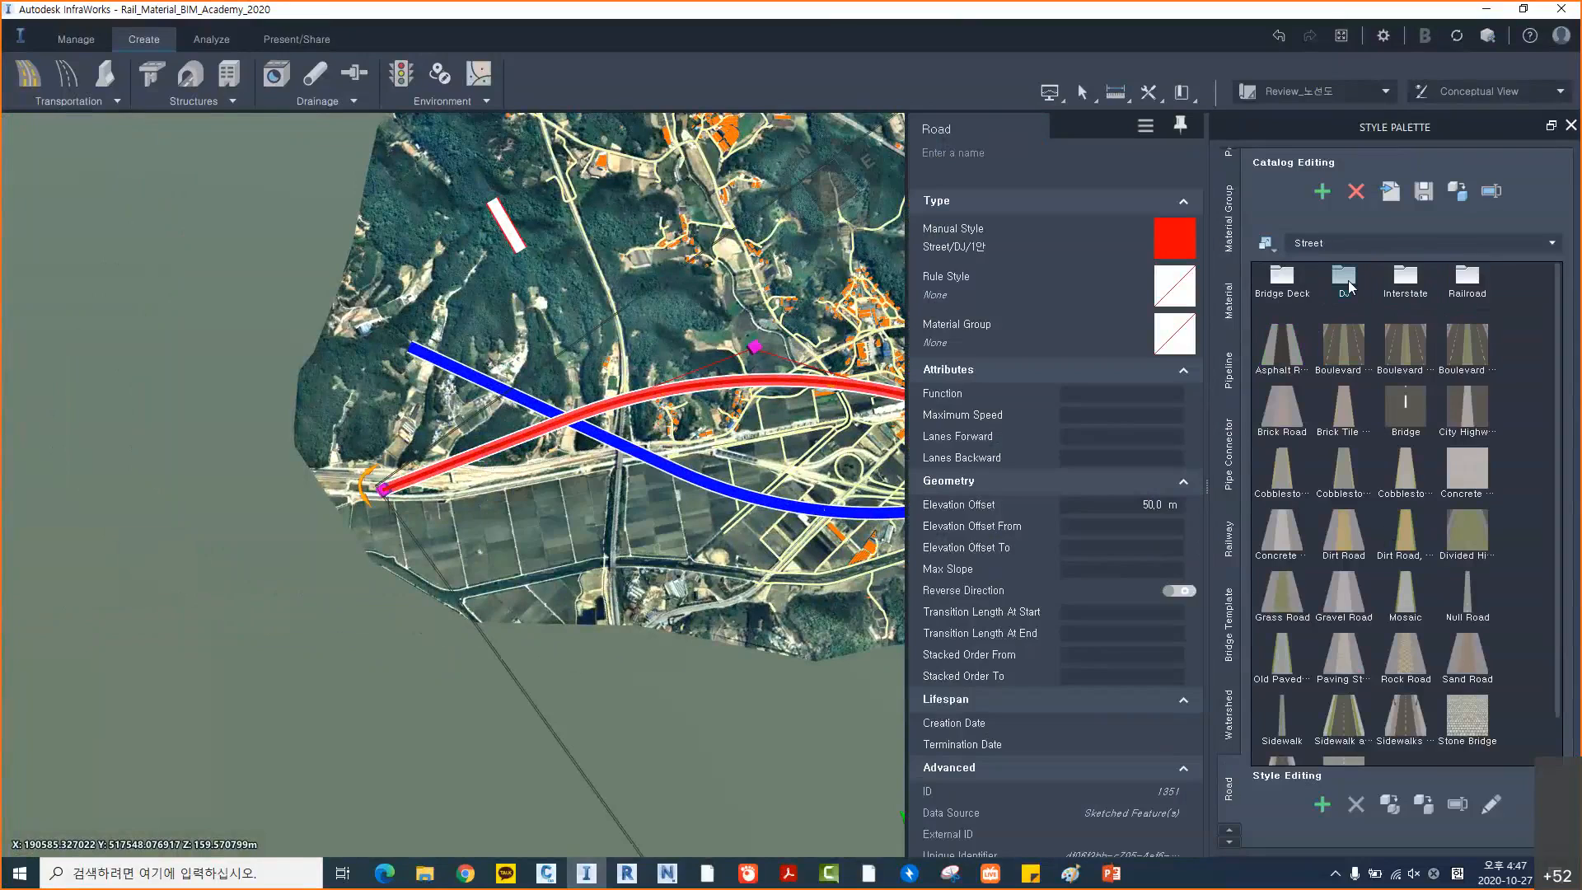
pyautogui.doubleClick(1344, 279)
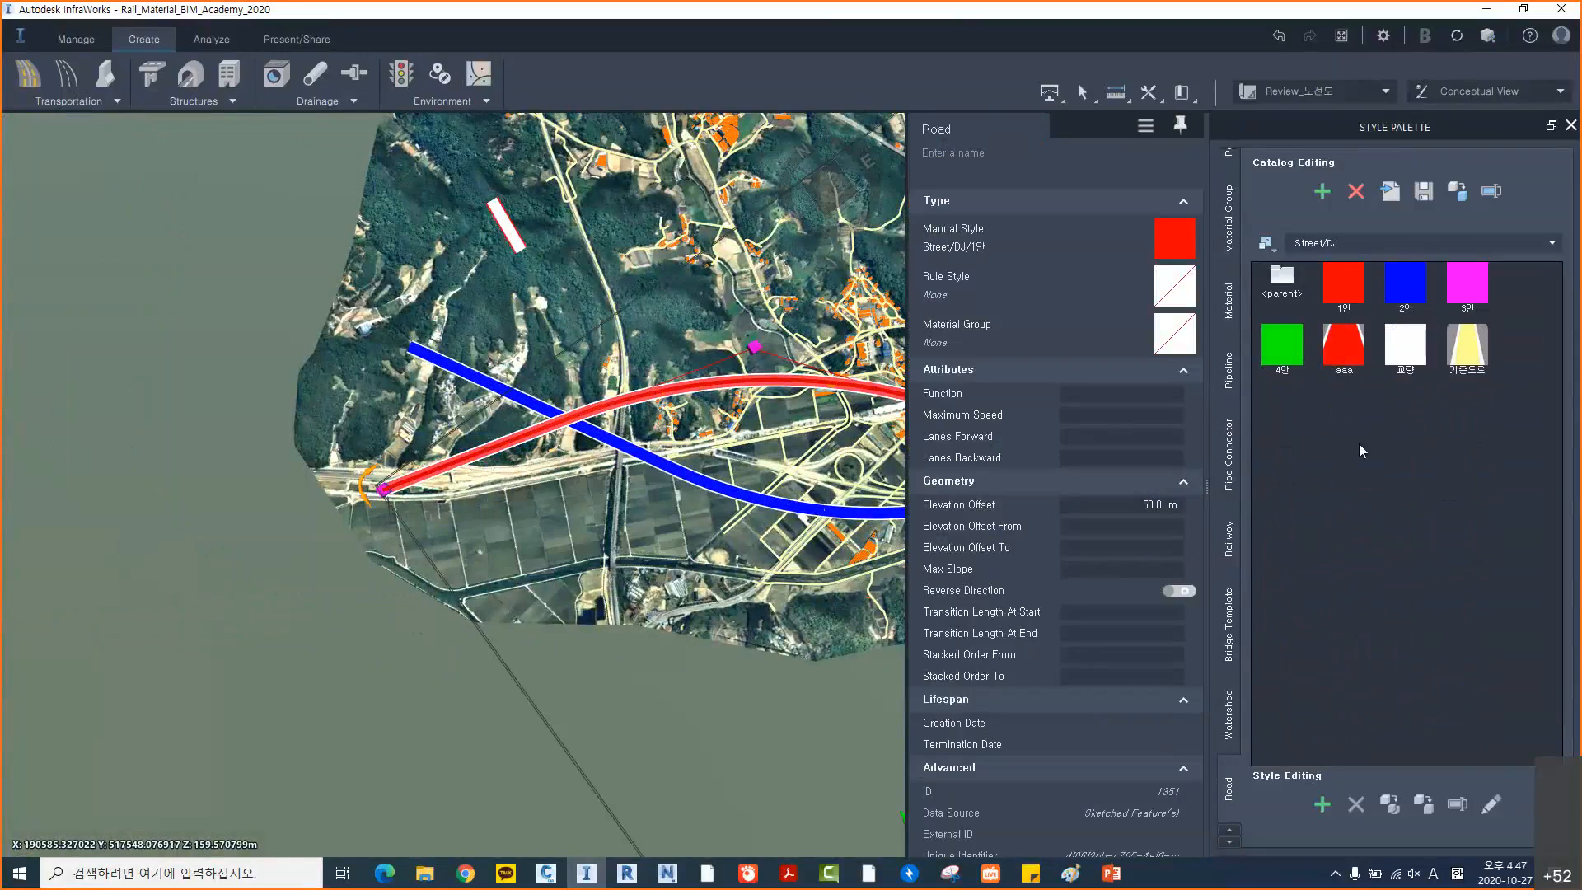
# Convert the red 1안 road to a component road and review the converted route
pyautogui.rightClick(480, 458)
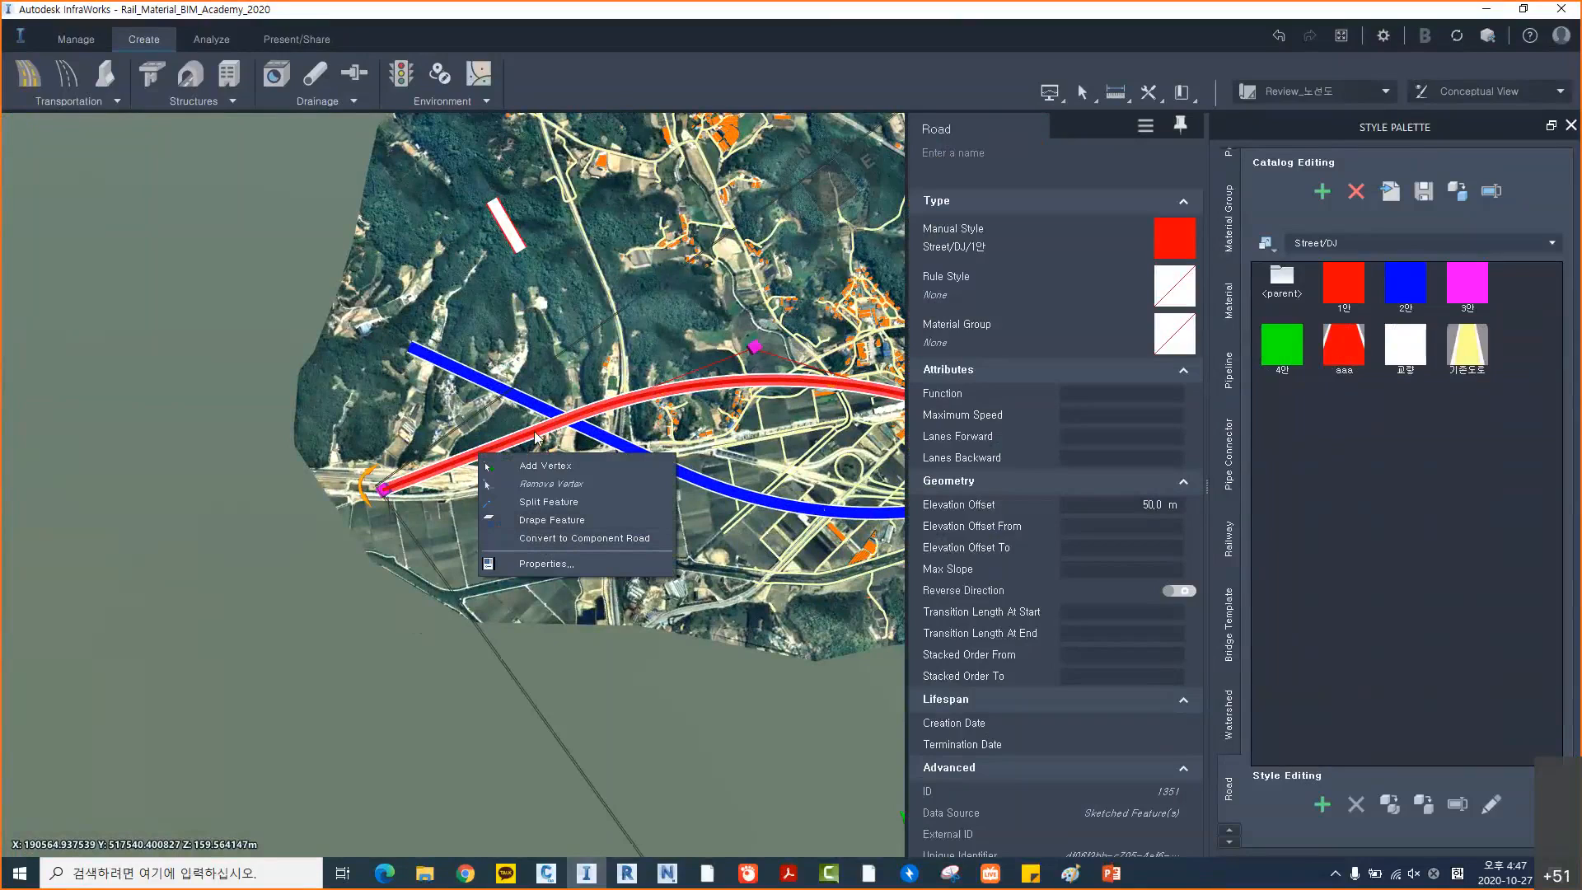
pyautogui.click(347, 620)
pyautogui.rightClick(504, 450)
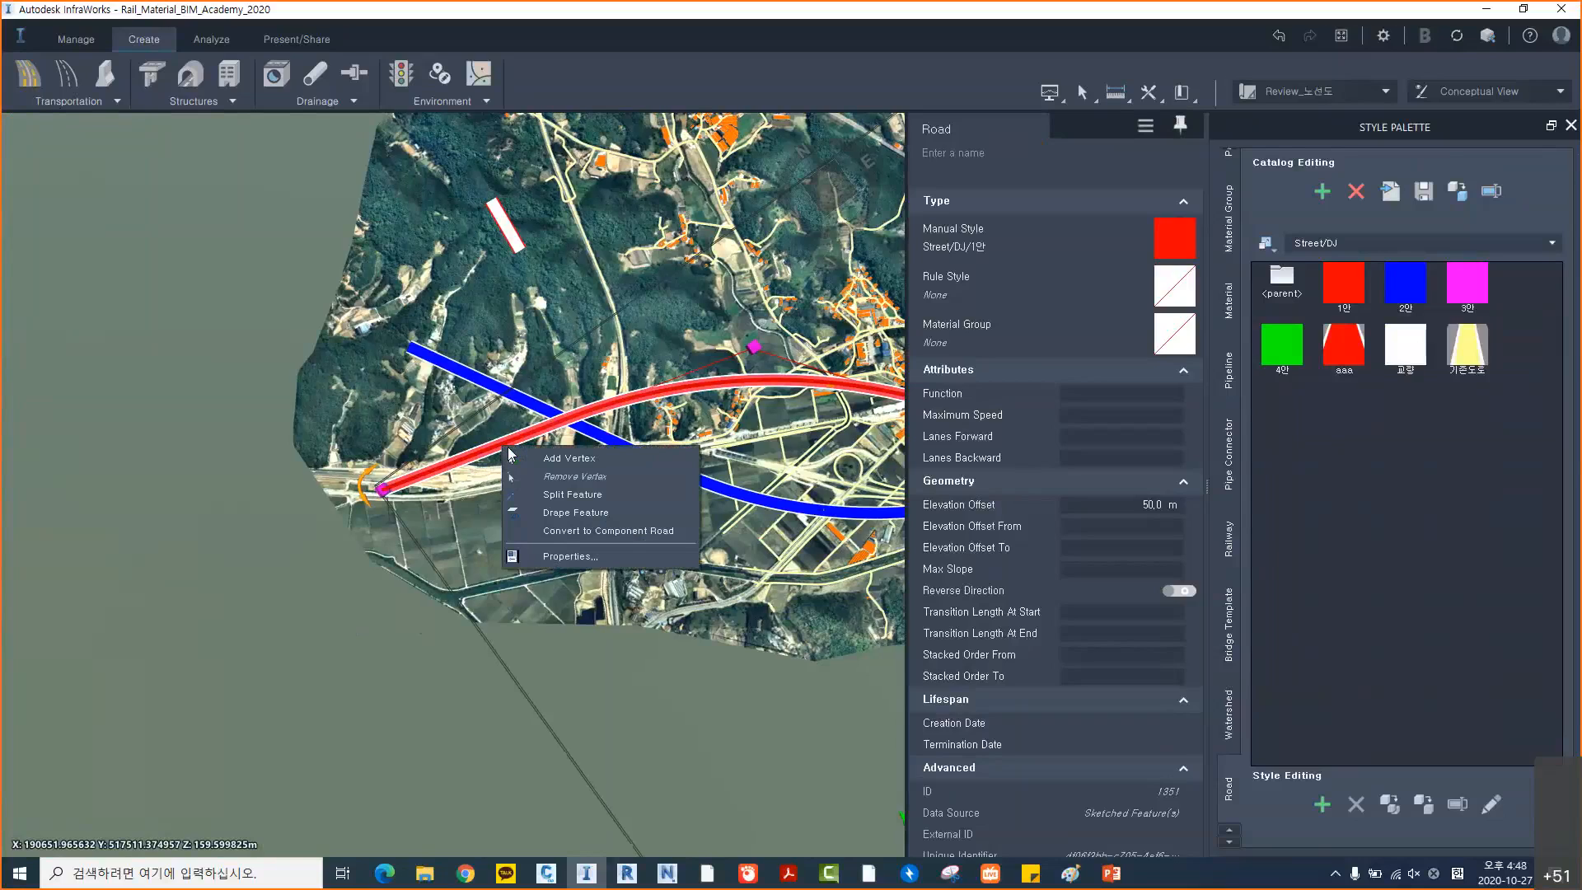
pyautogui.click(556, 530)
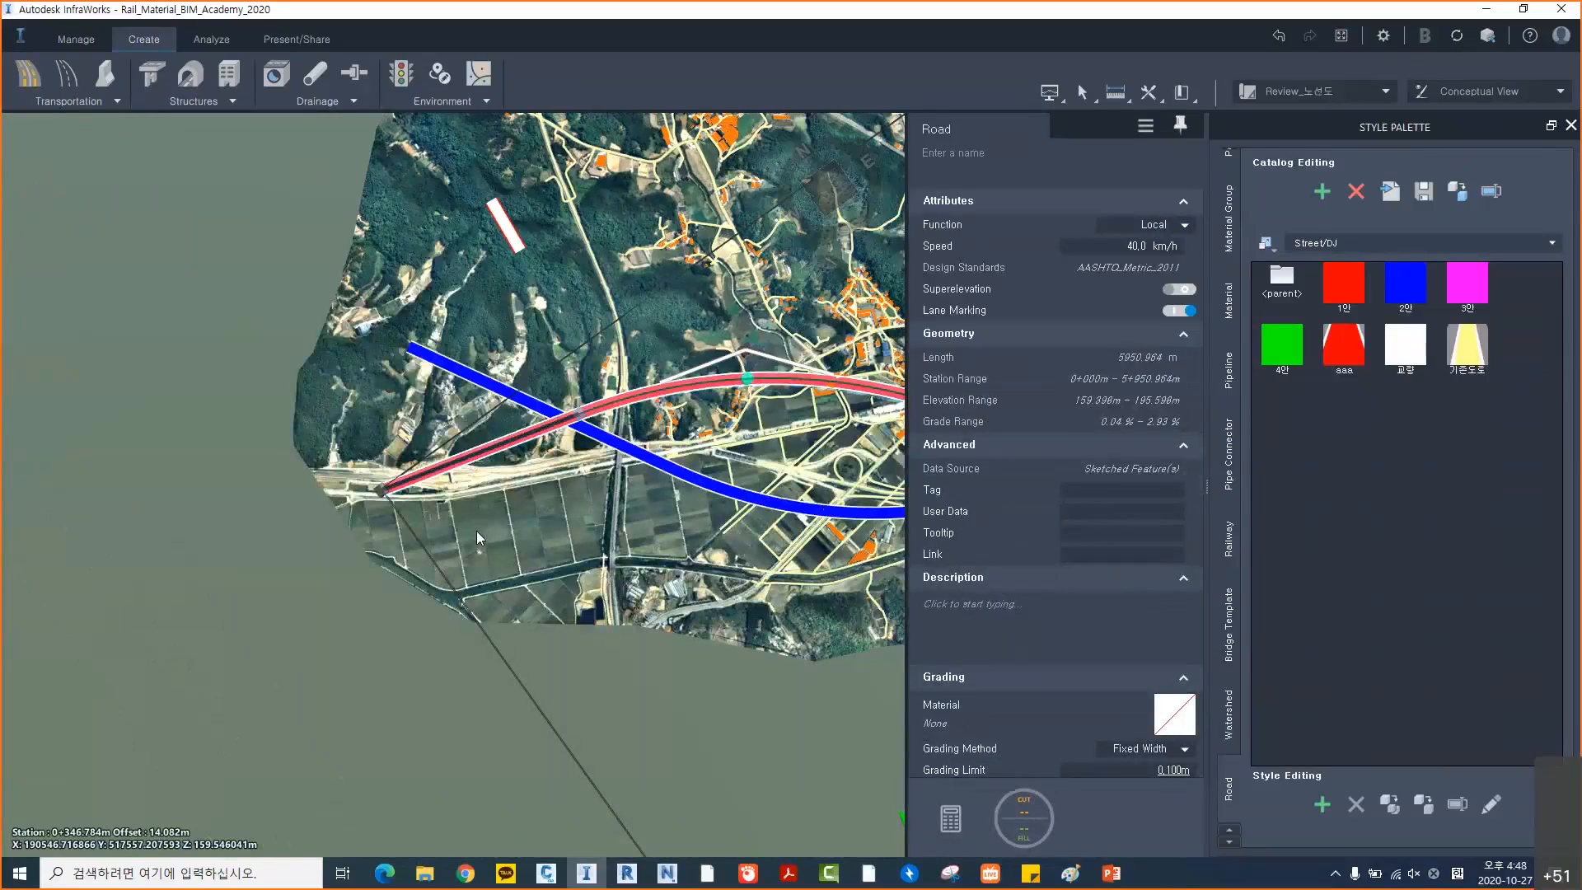
pyautogui.scroll(-2, 476, 531)
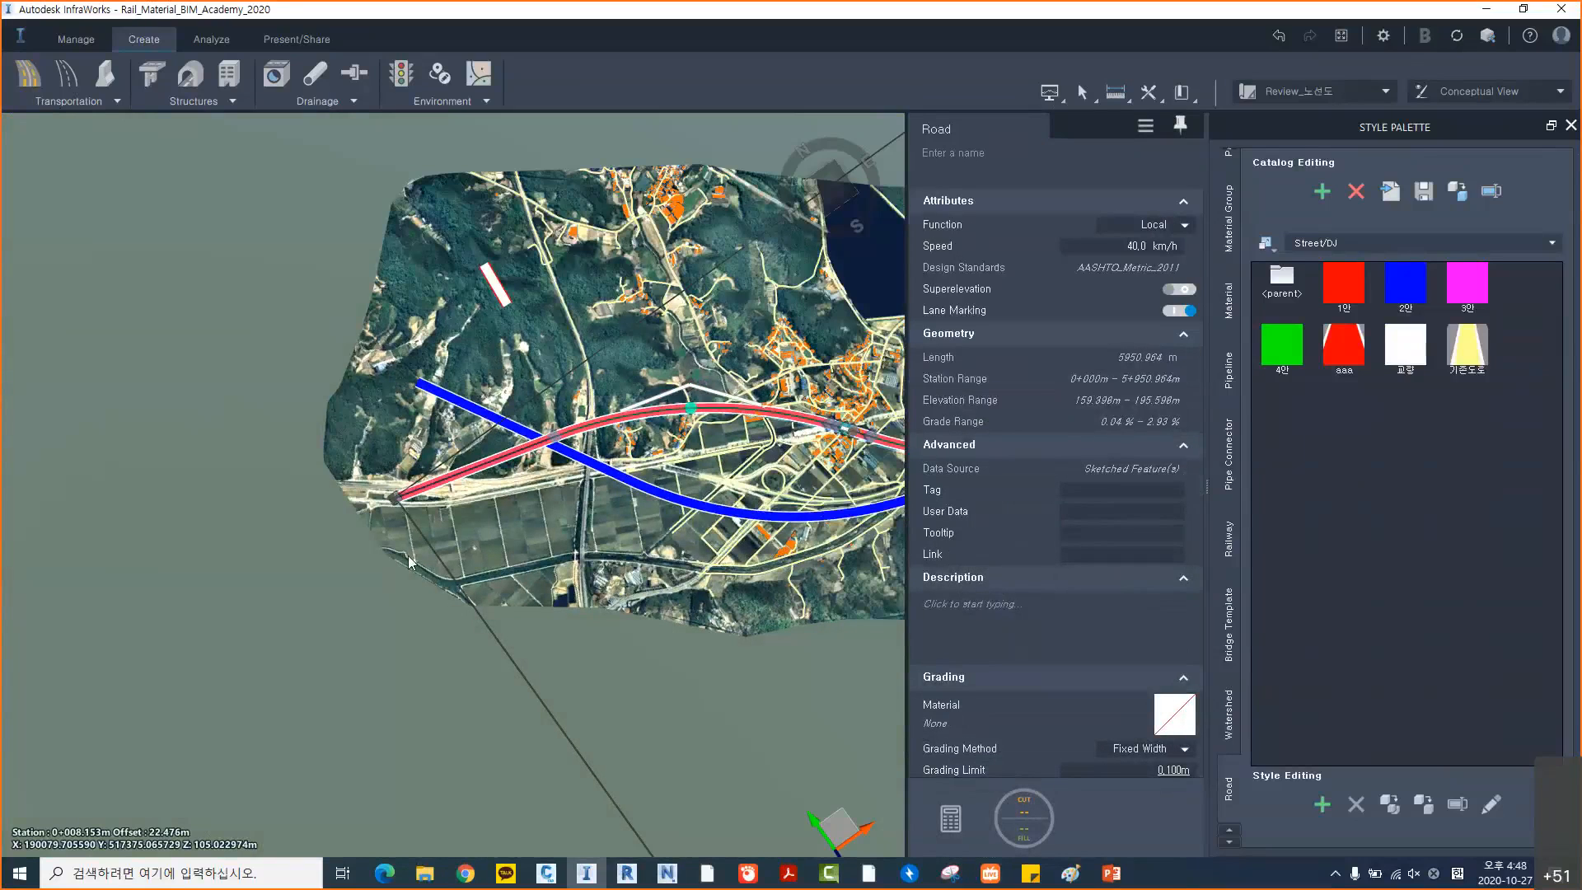
pyautogui.scroll(1, 408, 555)
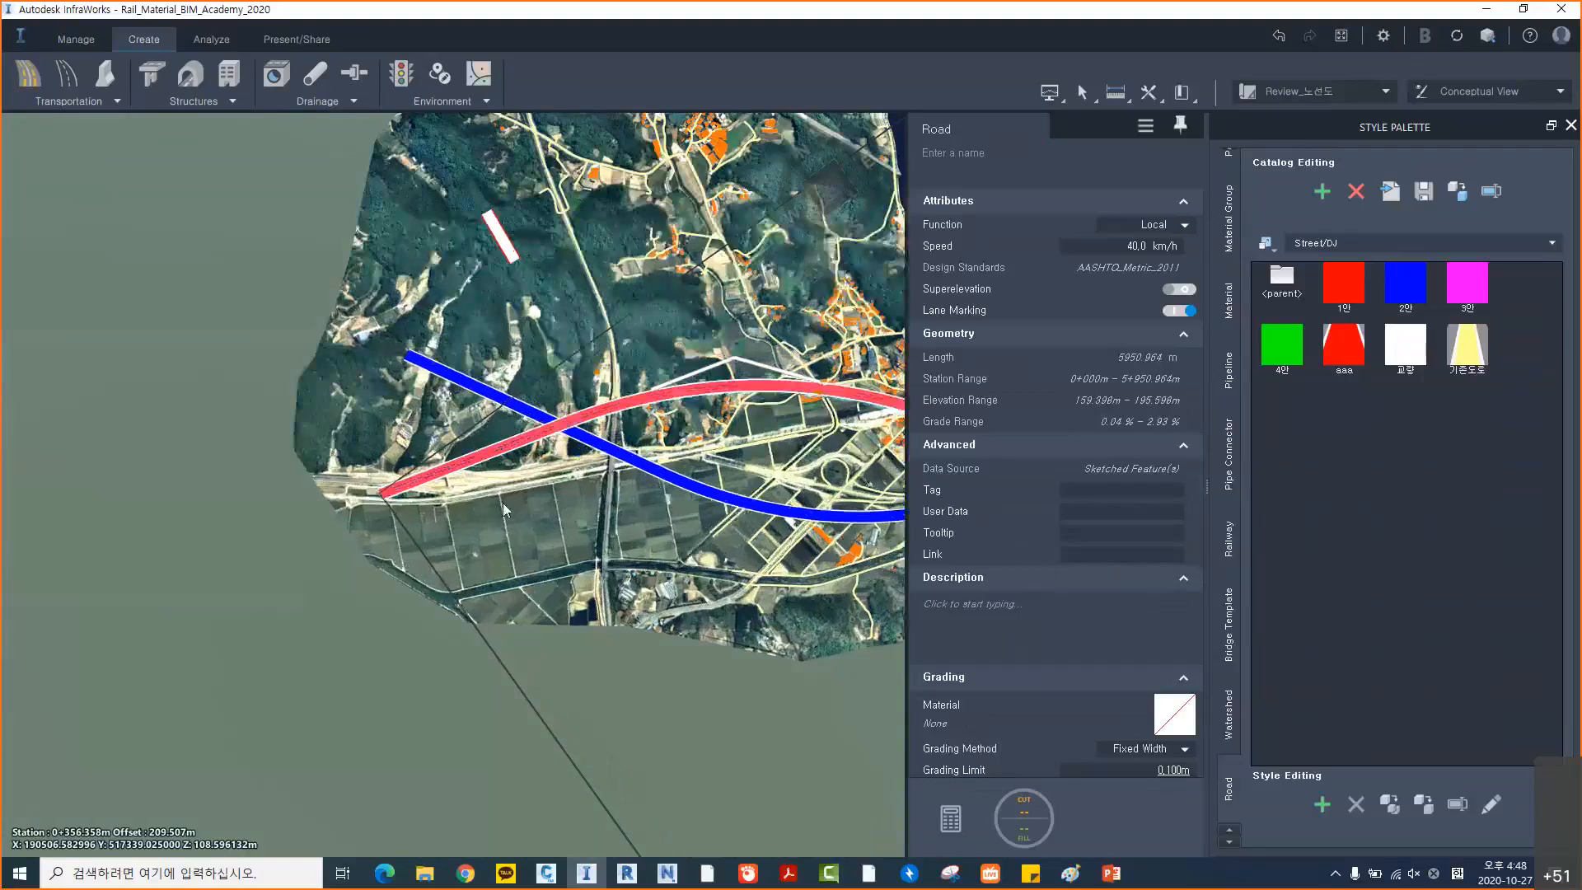
pyautogui.press('Escape')
# Save the red component road's cross section near the first blue road crossing to the assembly library as A1
pyautogui.moveTo(503, 502); pyautogui.dragTo(264, 512, button='middle')
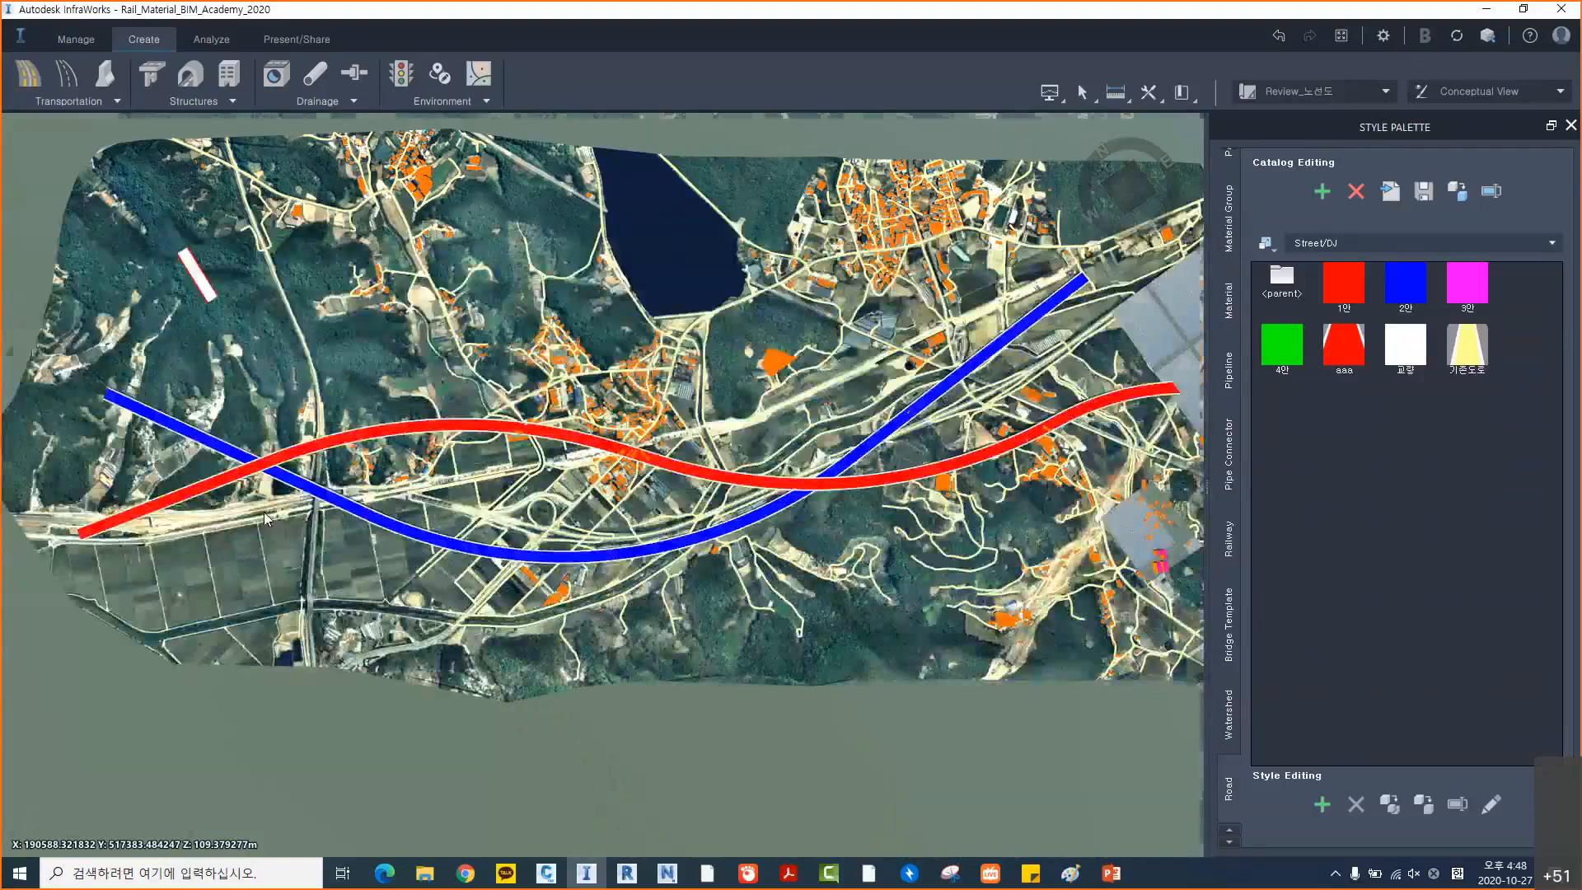
pyautogui.scroll(2, 264, 512)
pyautogui.scroll(2, 628, 393)
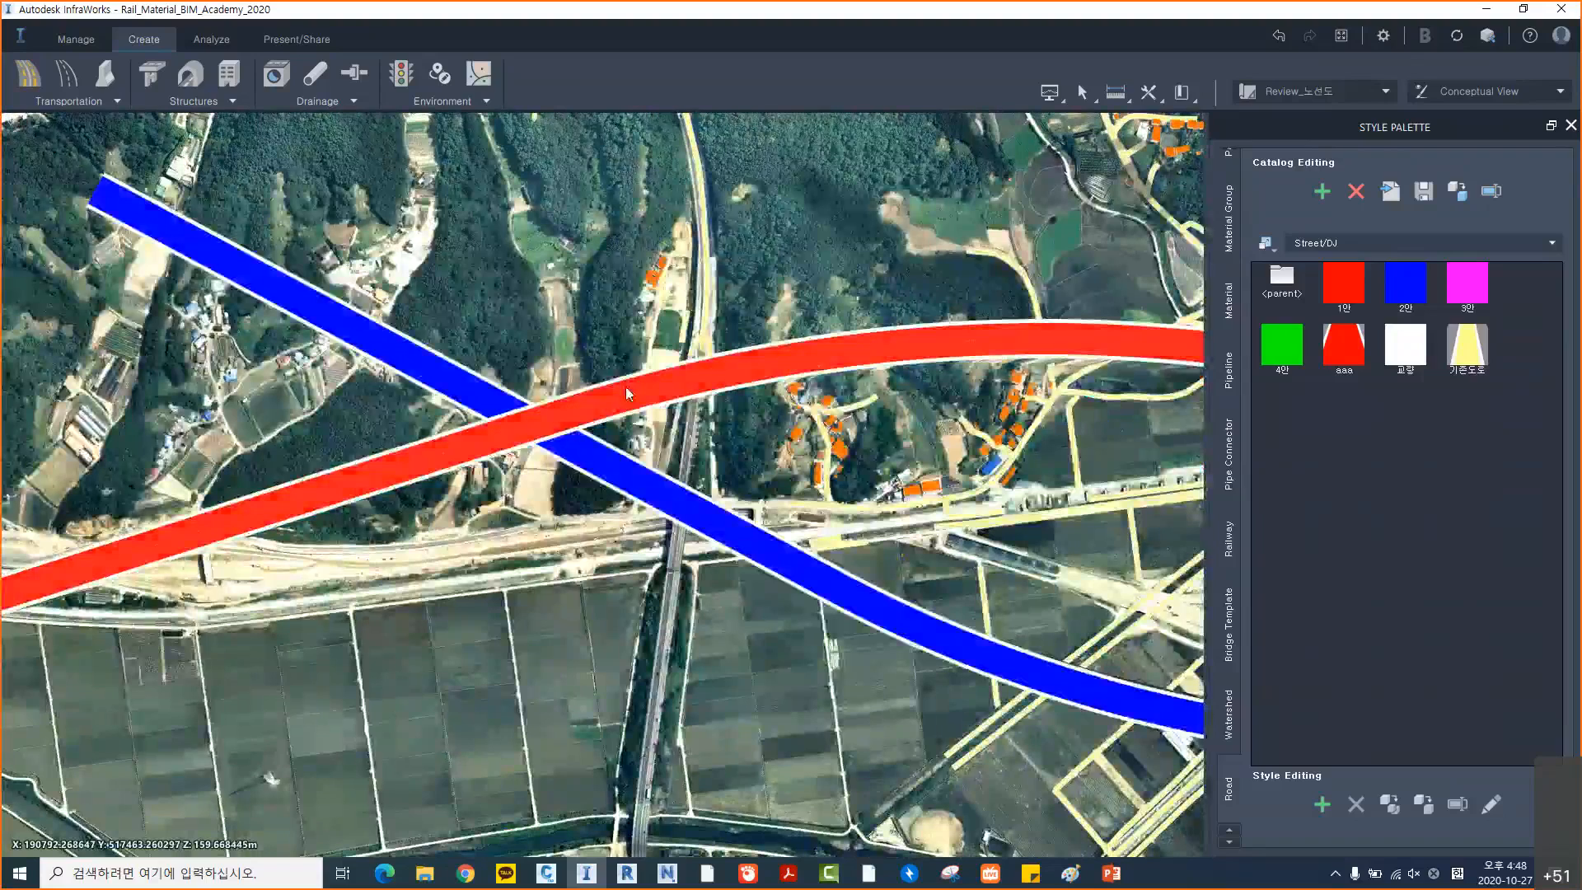
pyautogui.rightClick(432, 436)
pyautogui.moveTo(559, 626)
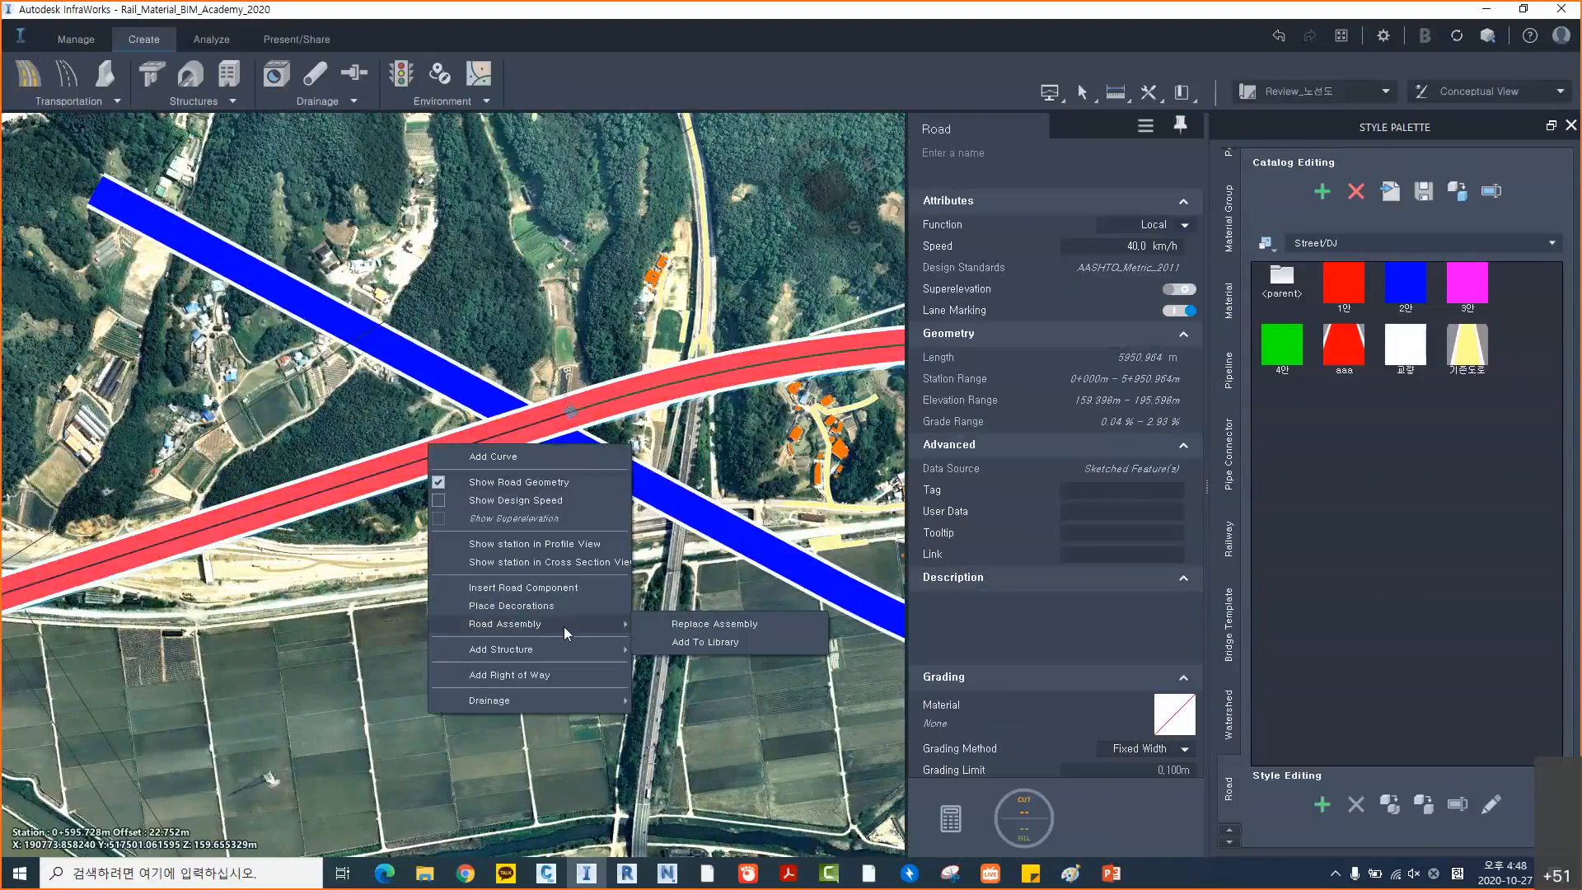
pyautogui.click(685, 643)
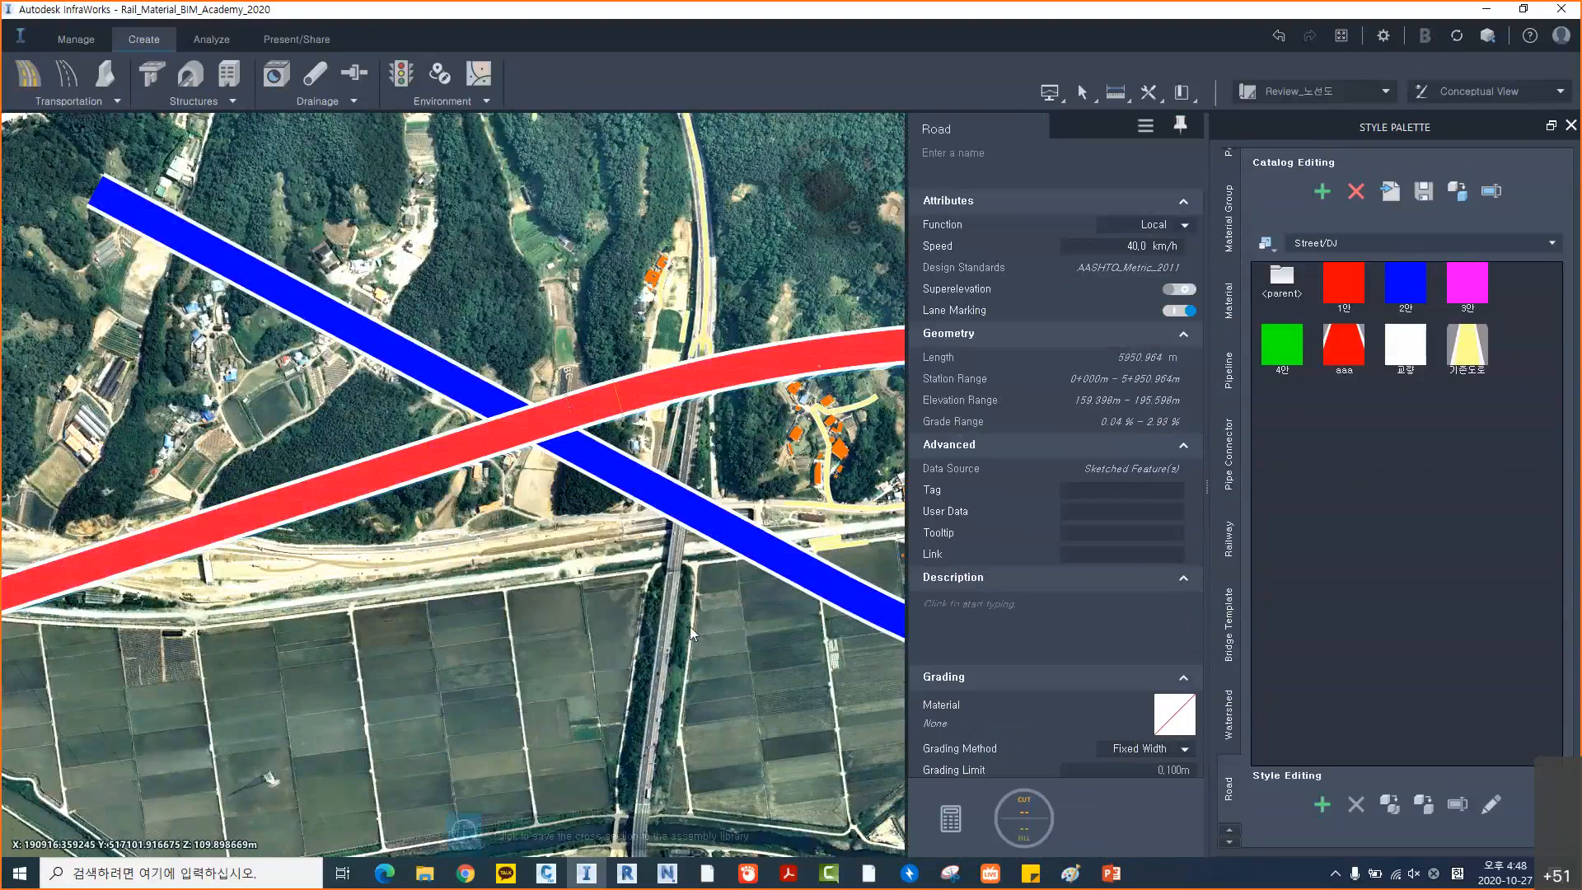
pyautogui.click(432, 453)
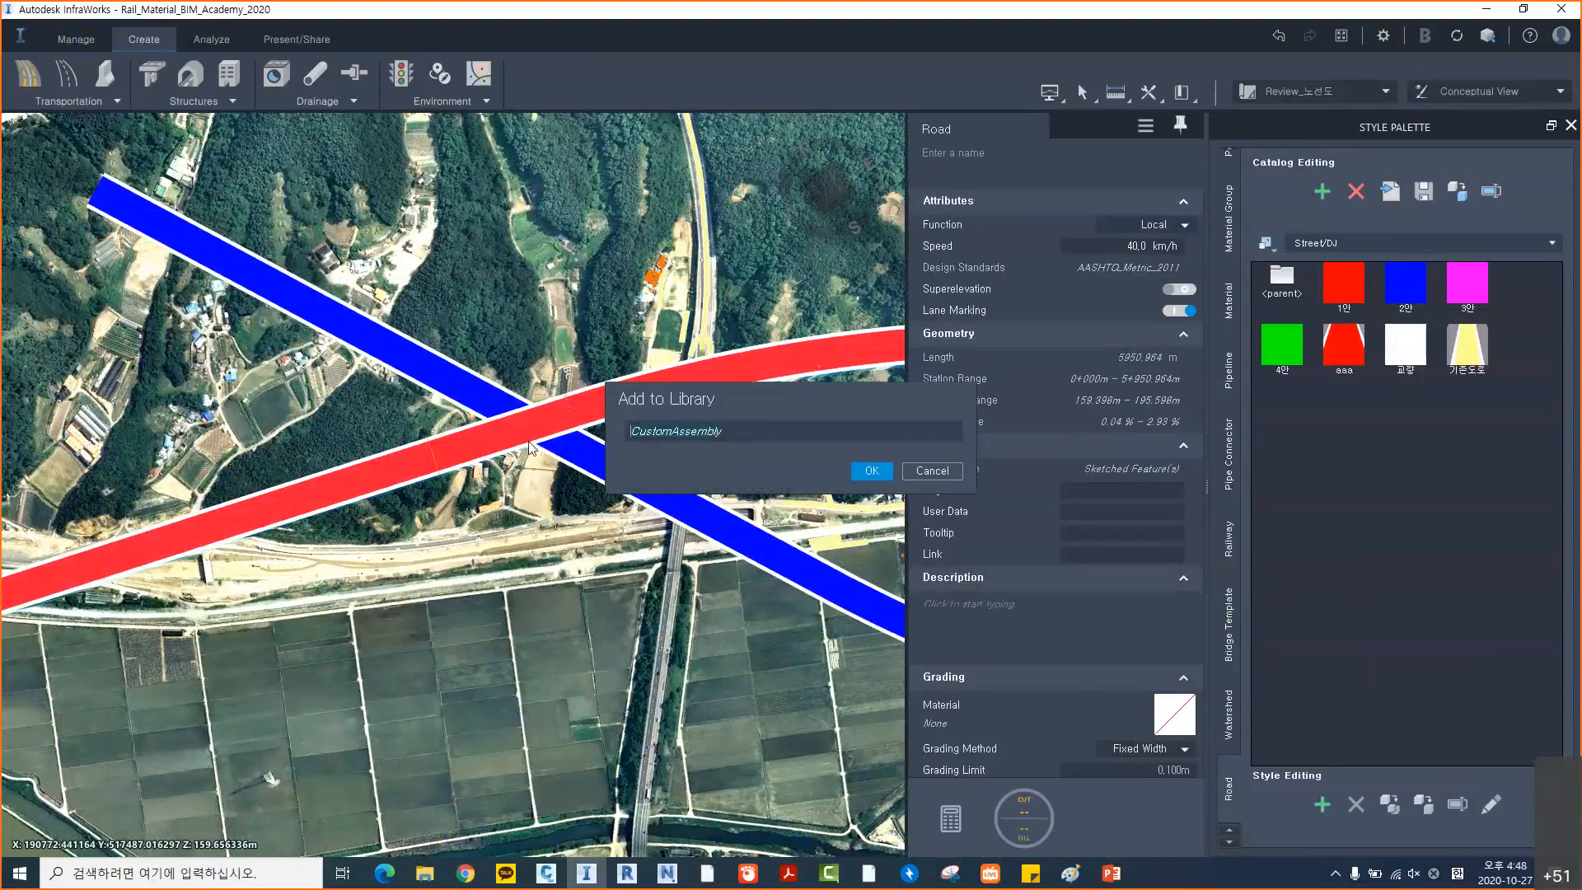
pyautogui.press('BackSpace')
pyautogui.write('A1')
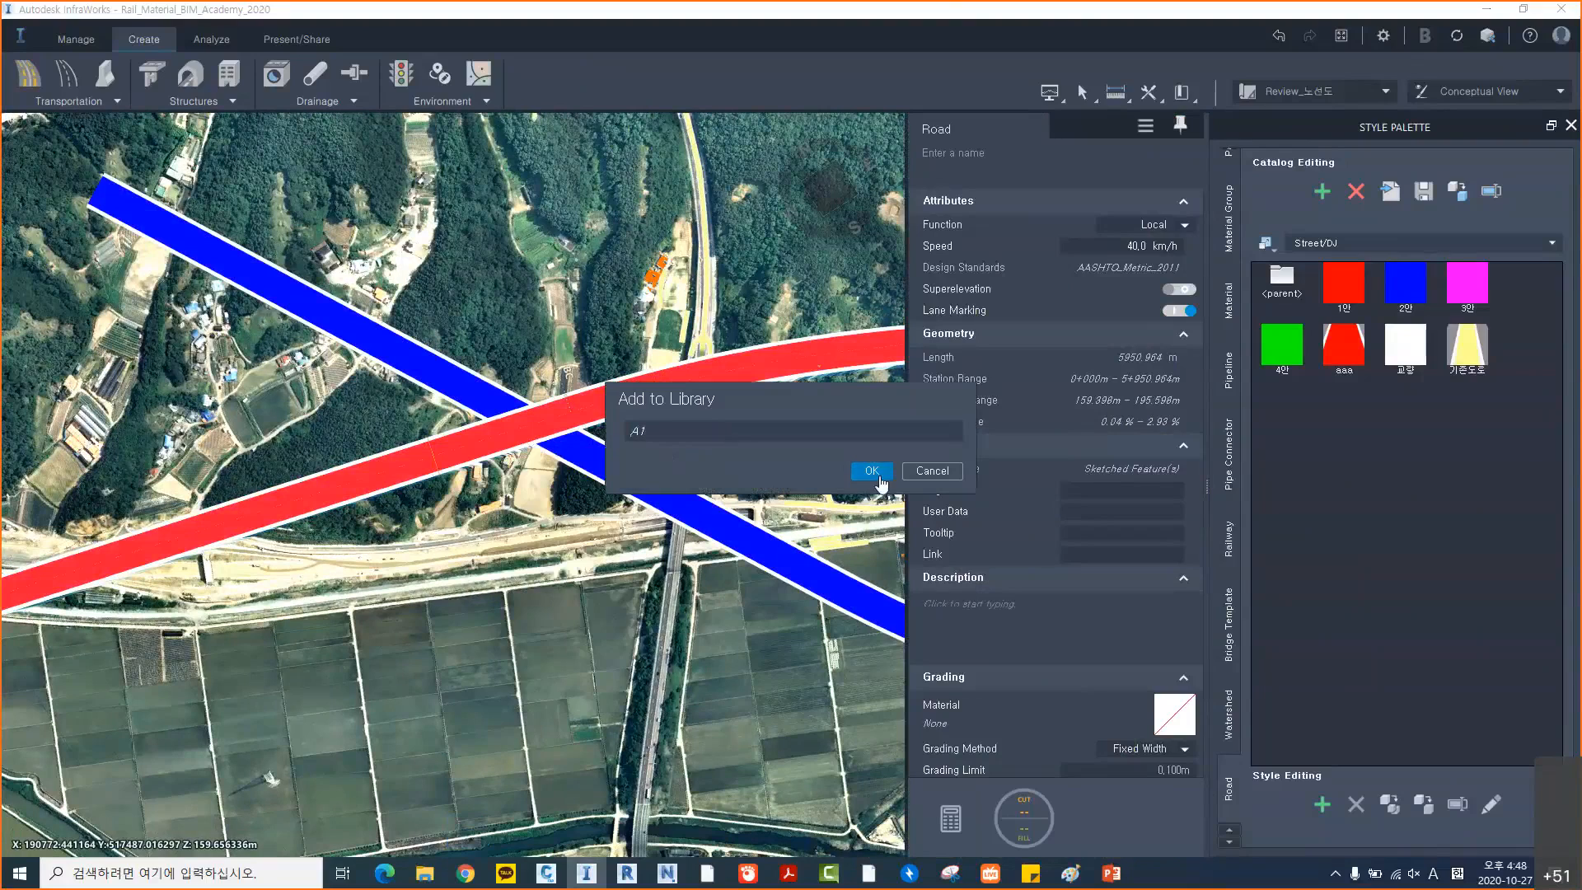
pyautogui.click(878, 478)
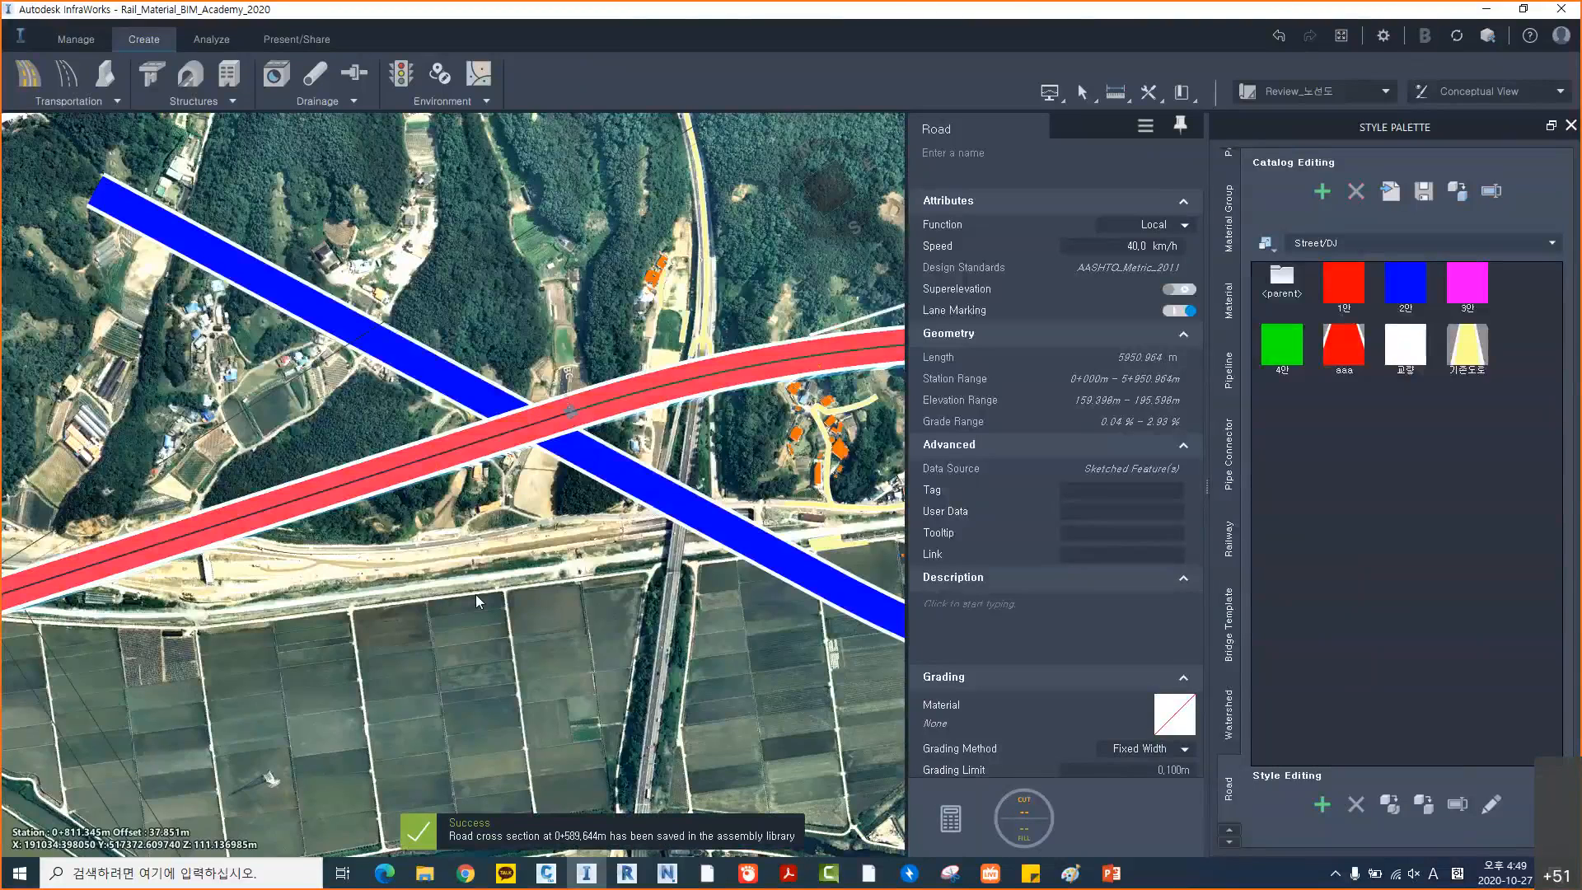
# Sketch a short 1안 road about 267 m long in the hills above the blue road's start, and delete it
pyautogui.scroll(-3, 476, 595)
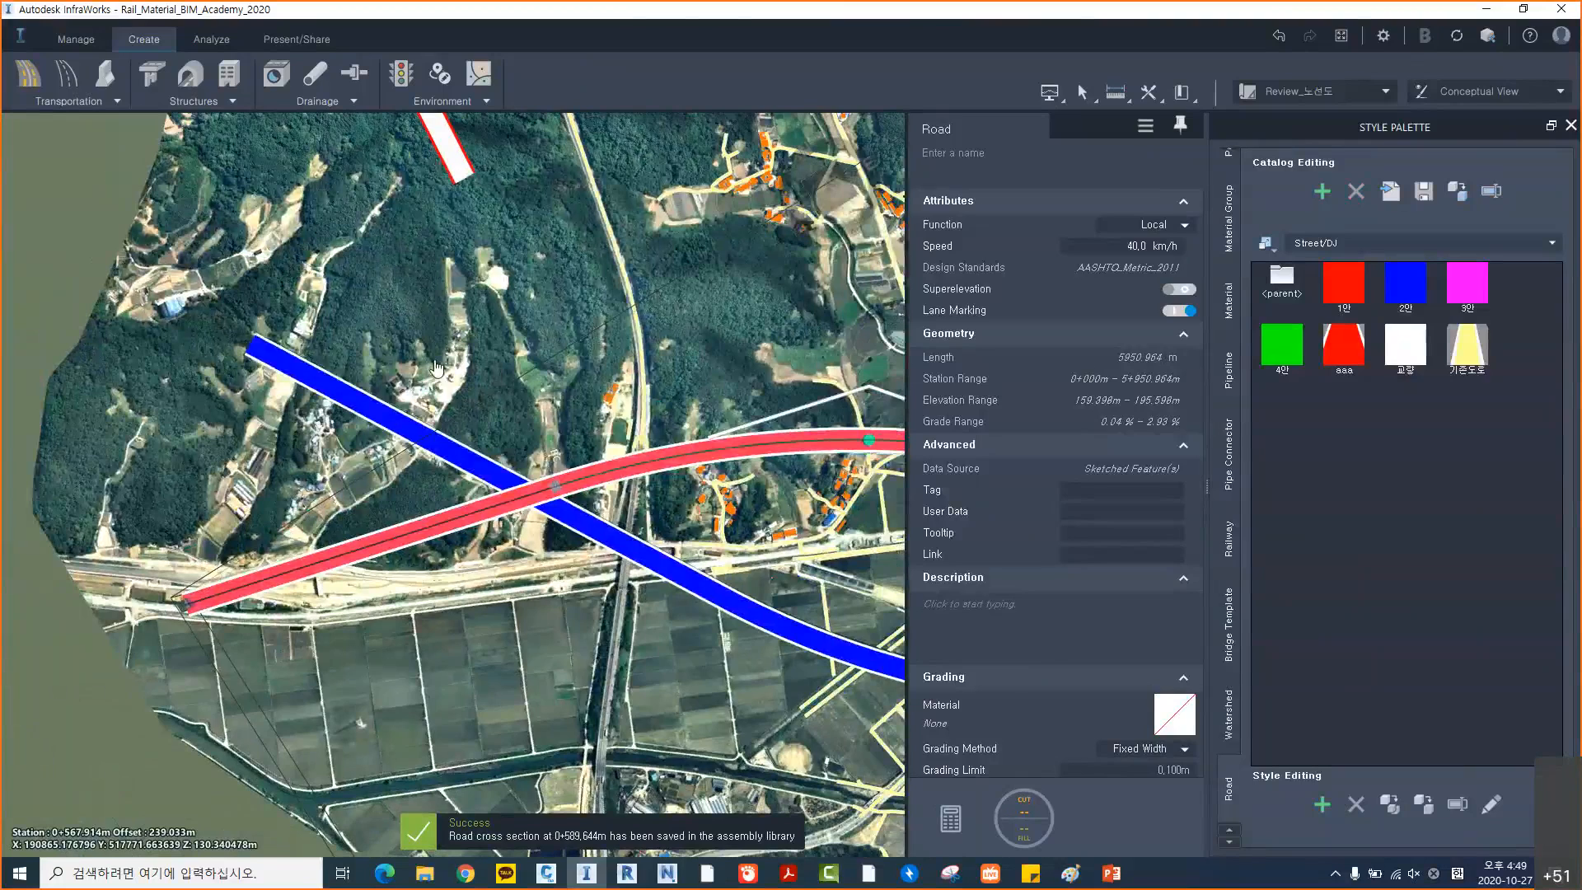
pyautogui.moveTo(436, 368); pyautogui.dragTo(477, 415, button='middle')
pyautogui.click(28, 74)
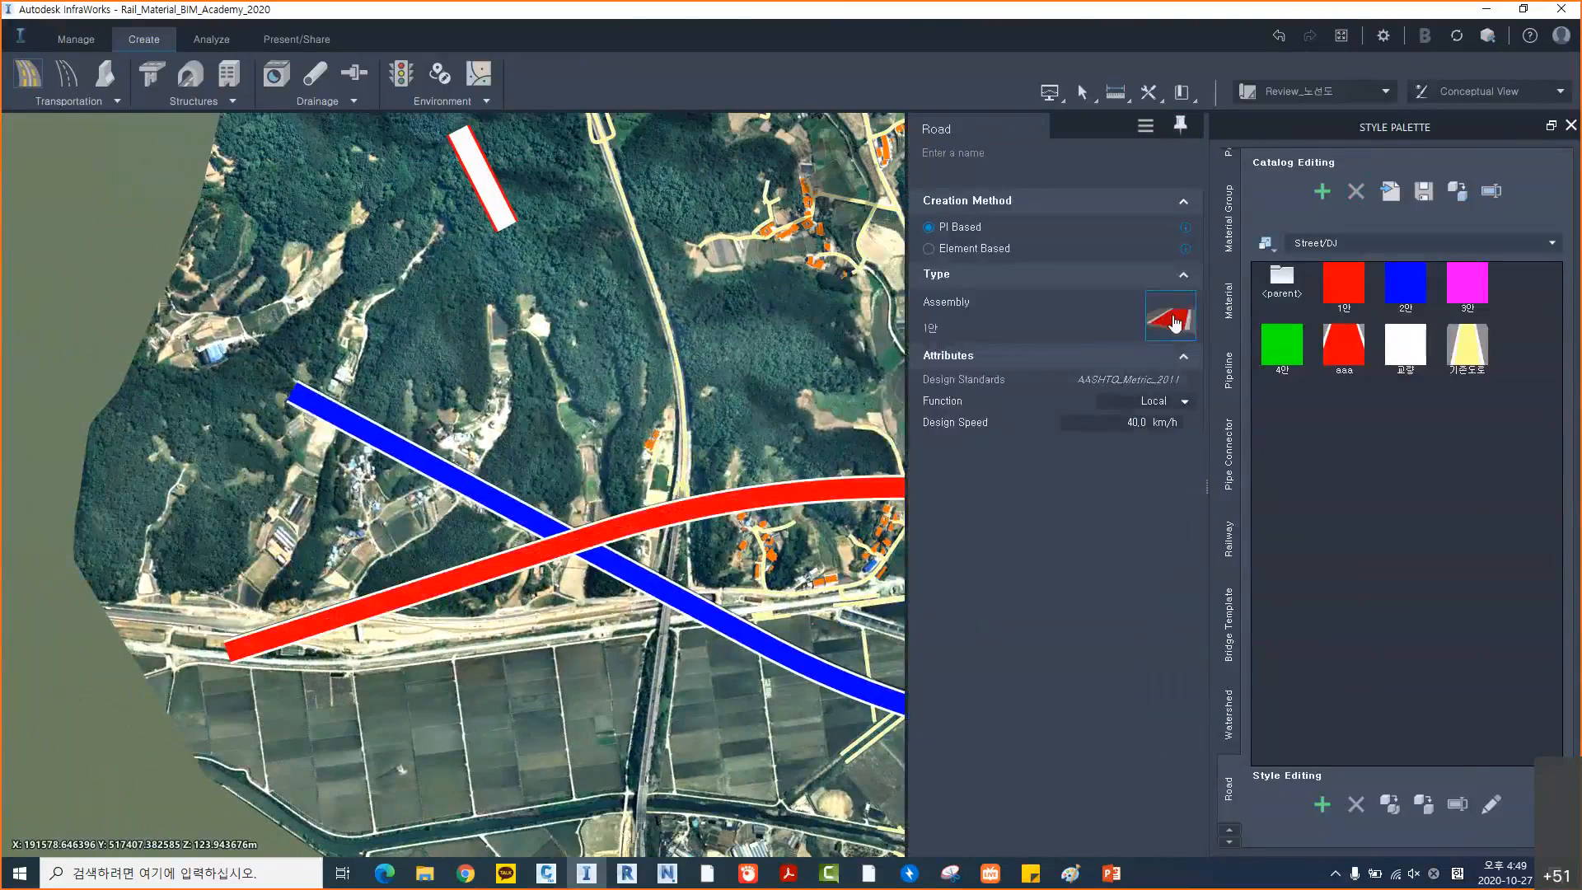
pyautogui.click(391, 267)
pyautogui.doubleClick(483, 363)
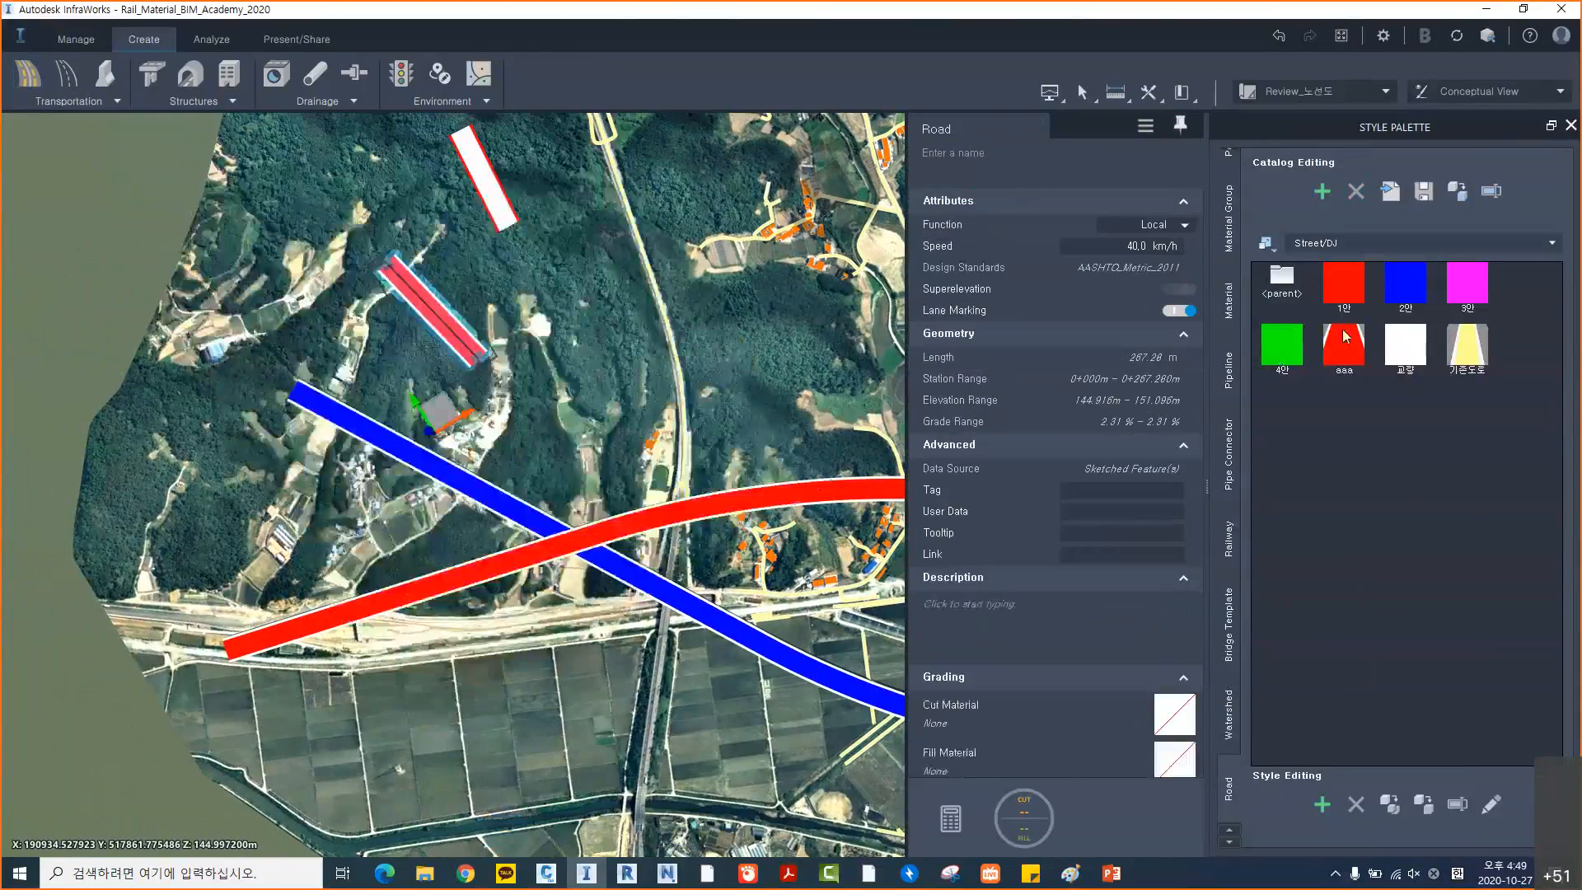
pyautogui.moveTo(1438, 284); pyautogui.dragTo(772, 508)
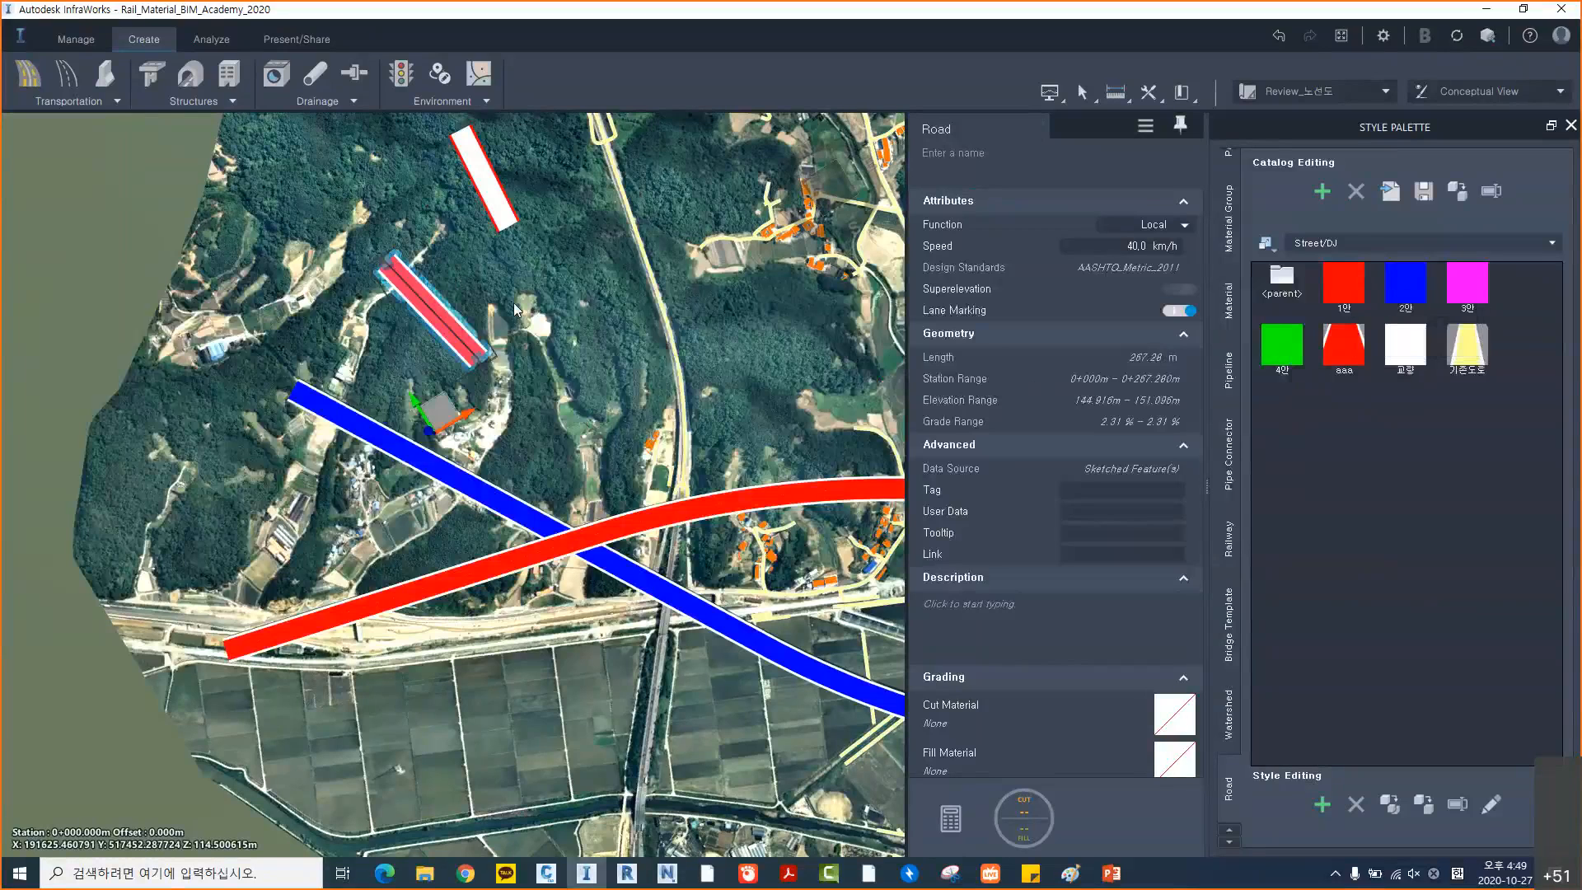
pyautogui.press('Delete')
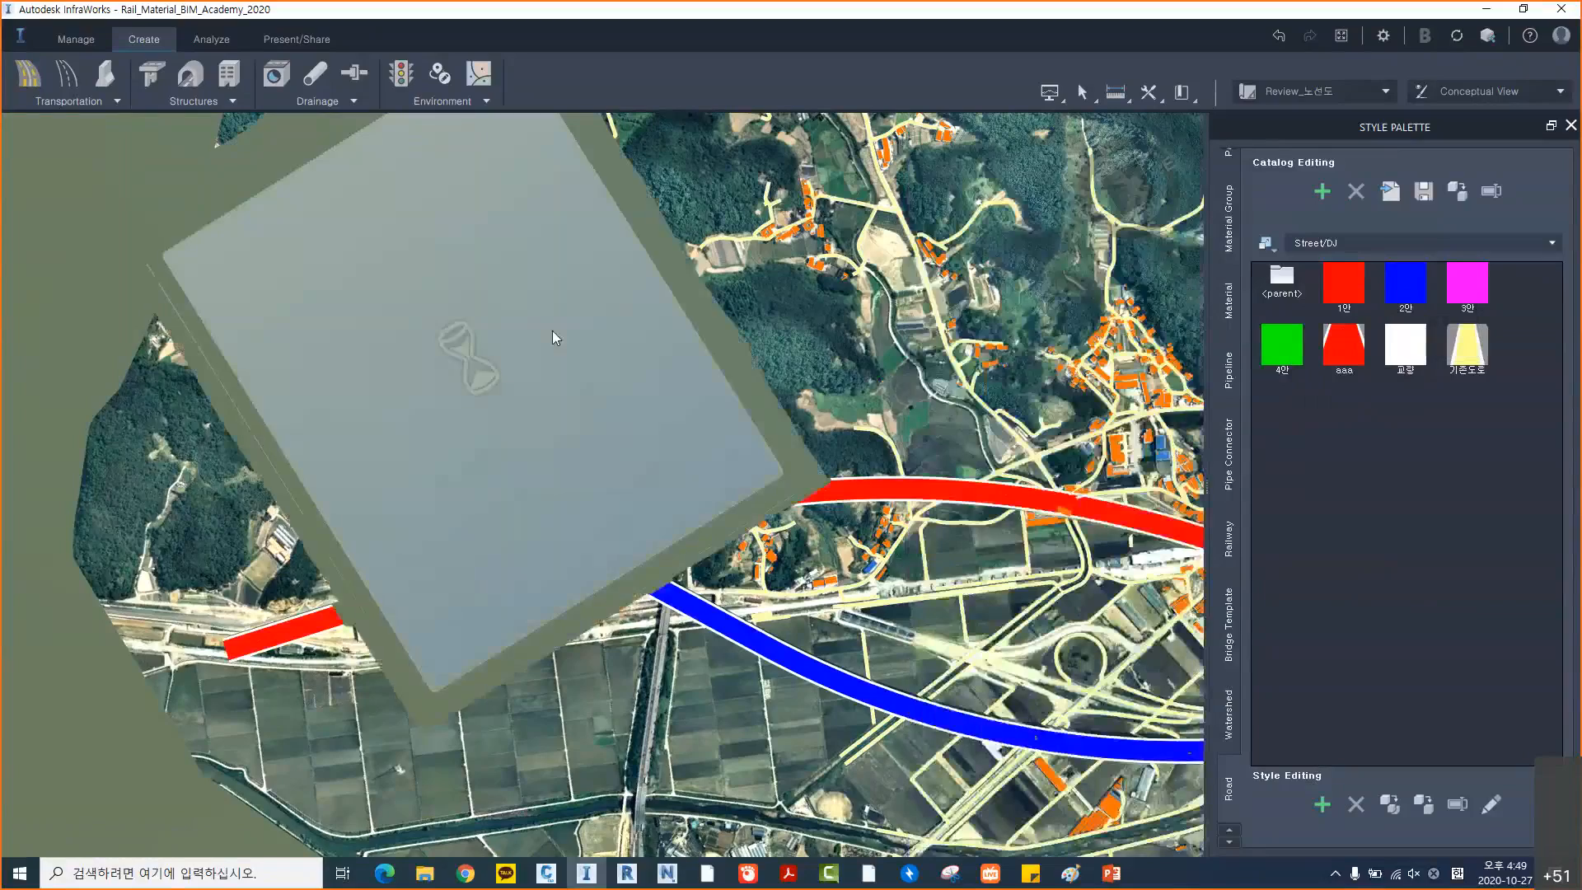
# Start replacing the long red road's assembly, search the draw styles for 교 and choose 1안교량
pyautogui.scroll(-1, 539, 349)
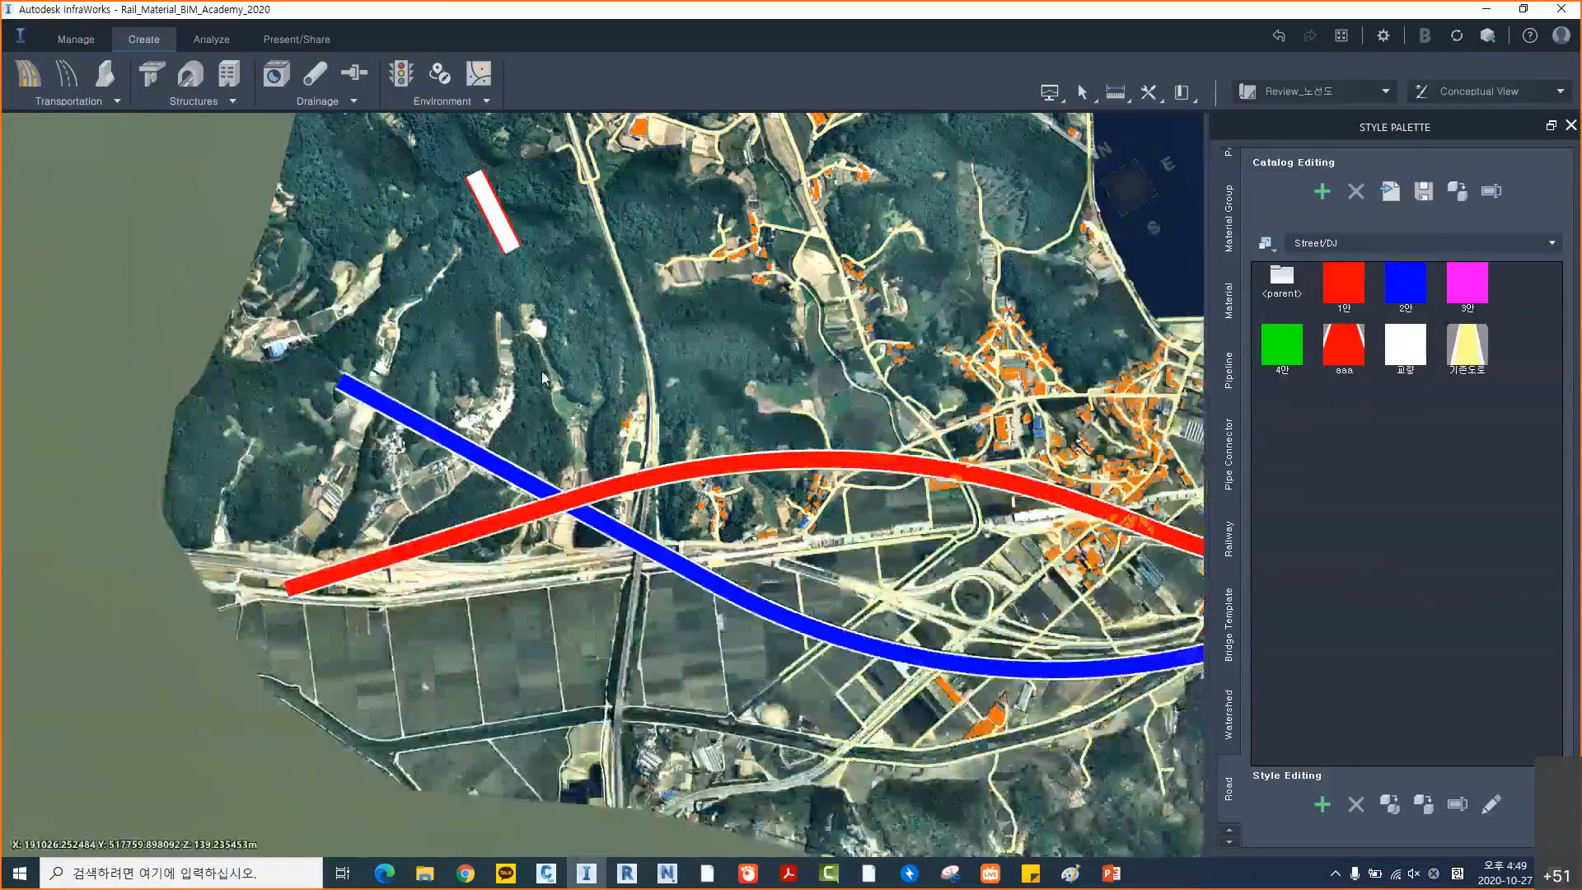
pyautogui.scroll(2, 541, 371)
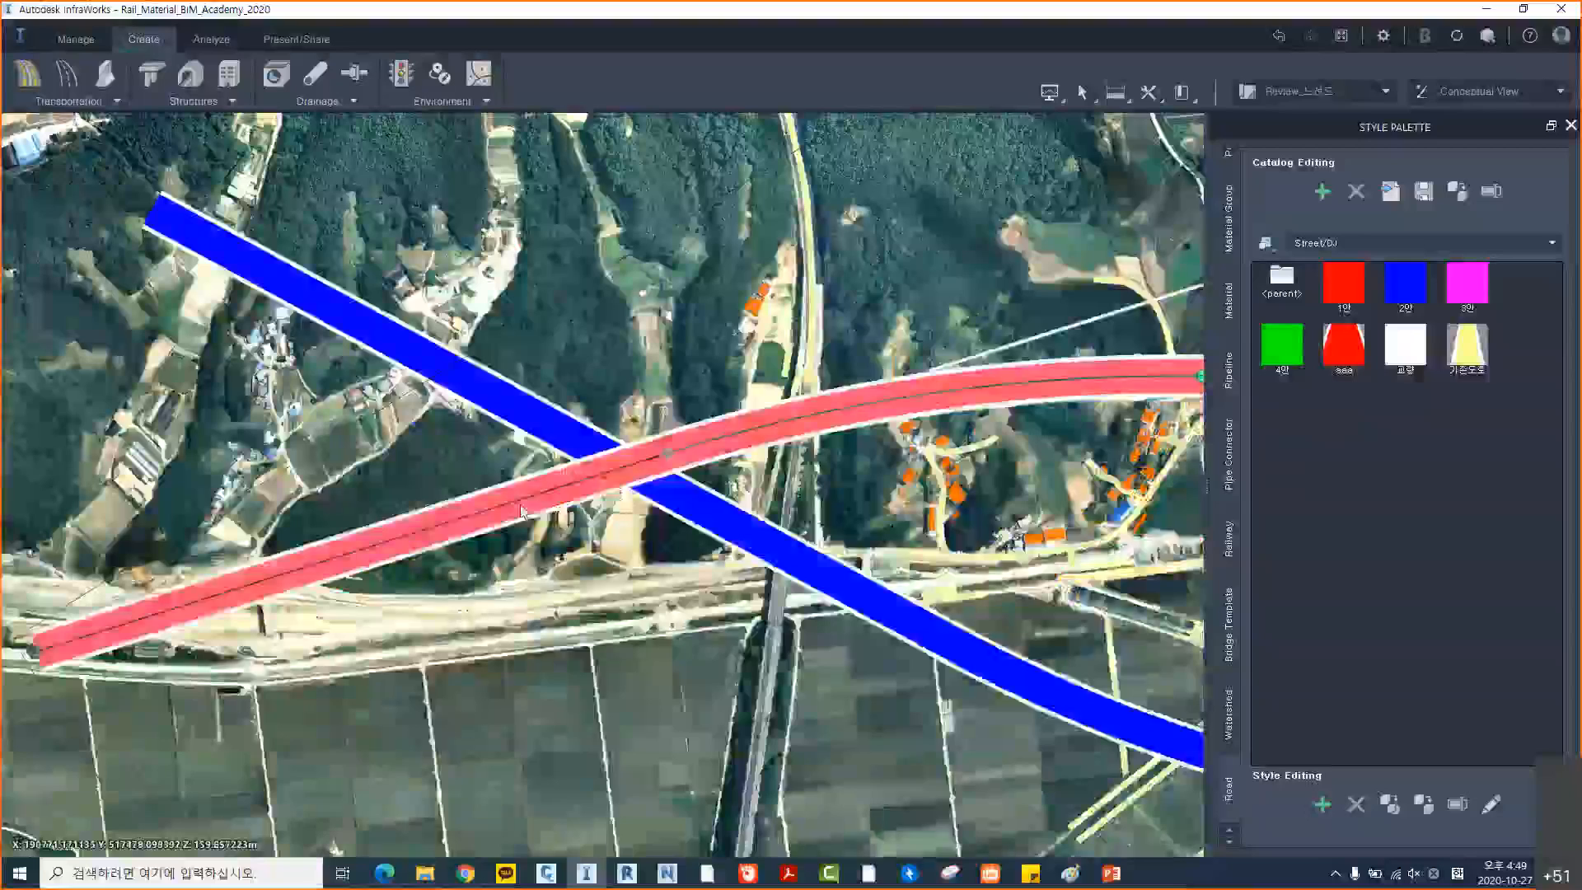
pyautogui.rightClick(521, 519)
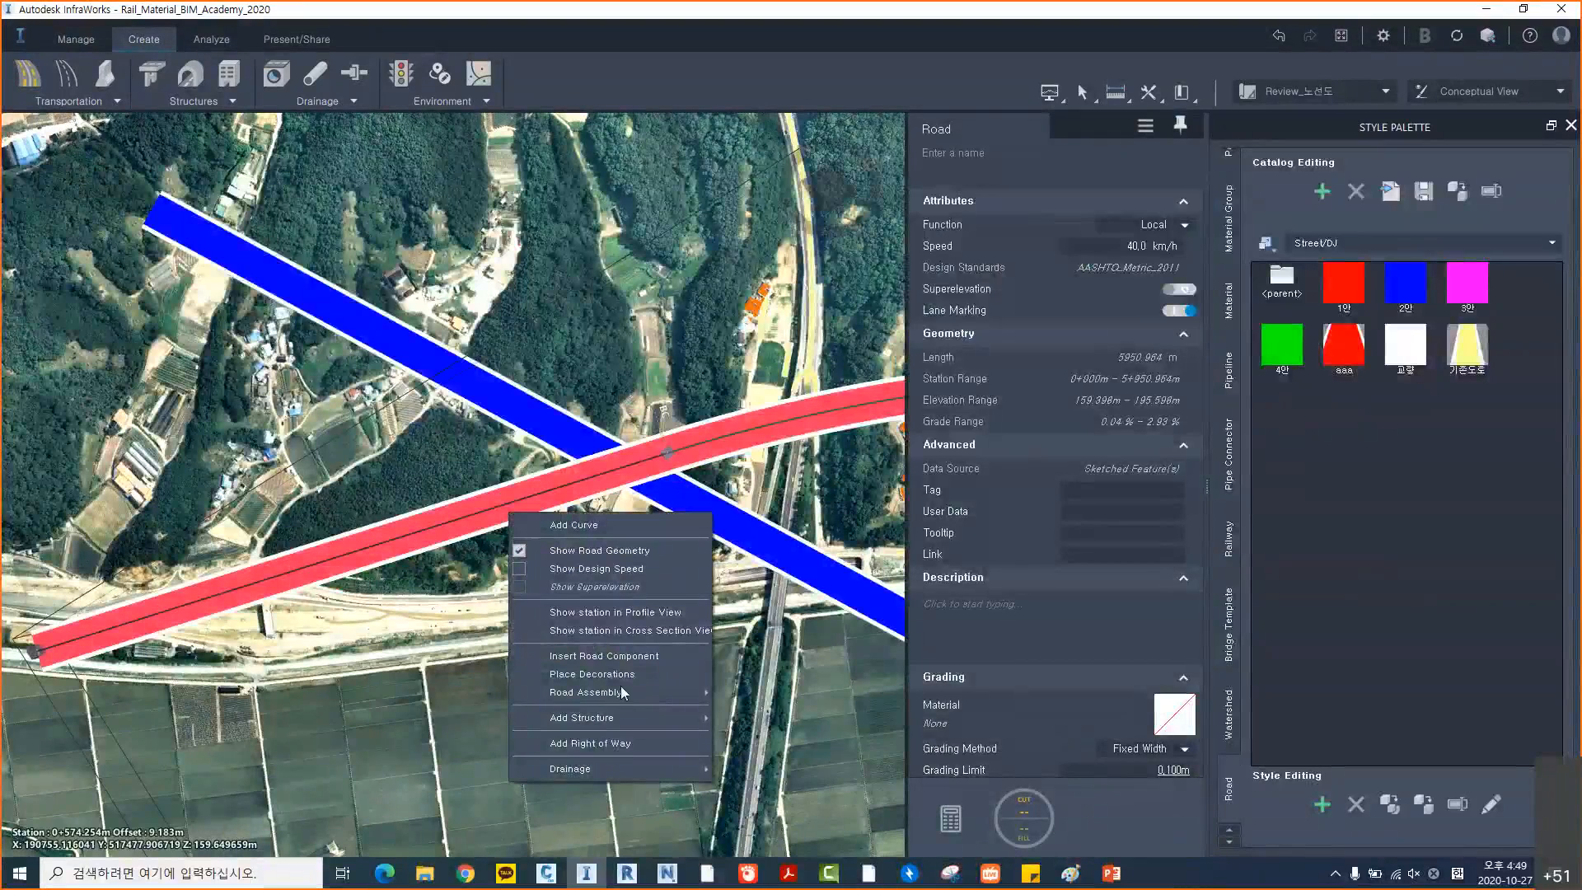
pyautogui.moveTo(628, 693)
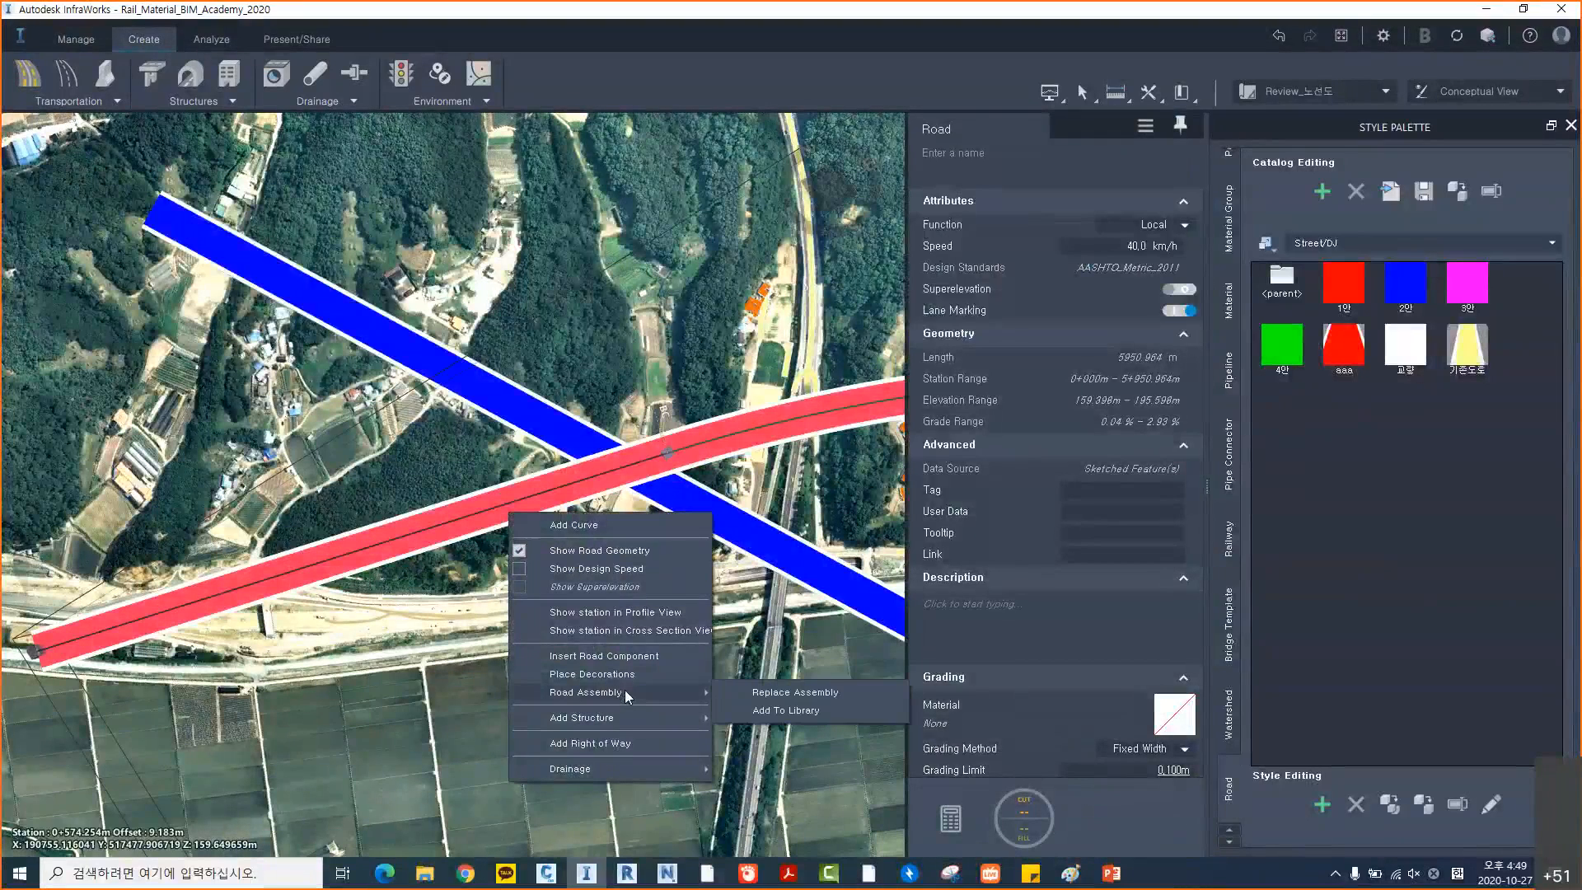
pyautogui.click(750, 694)
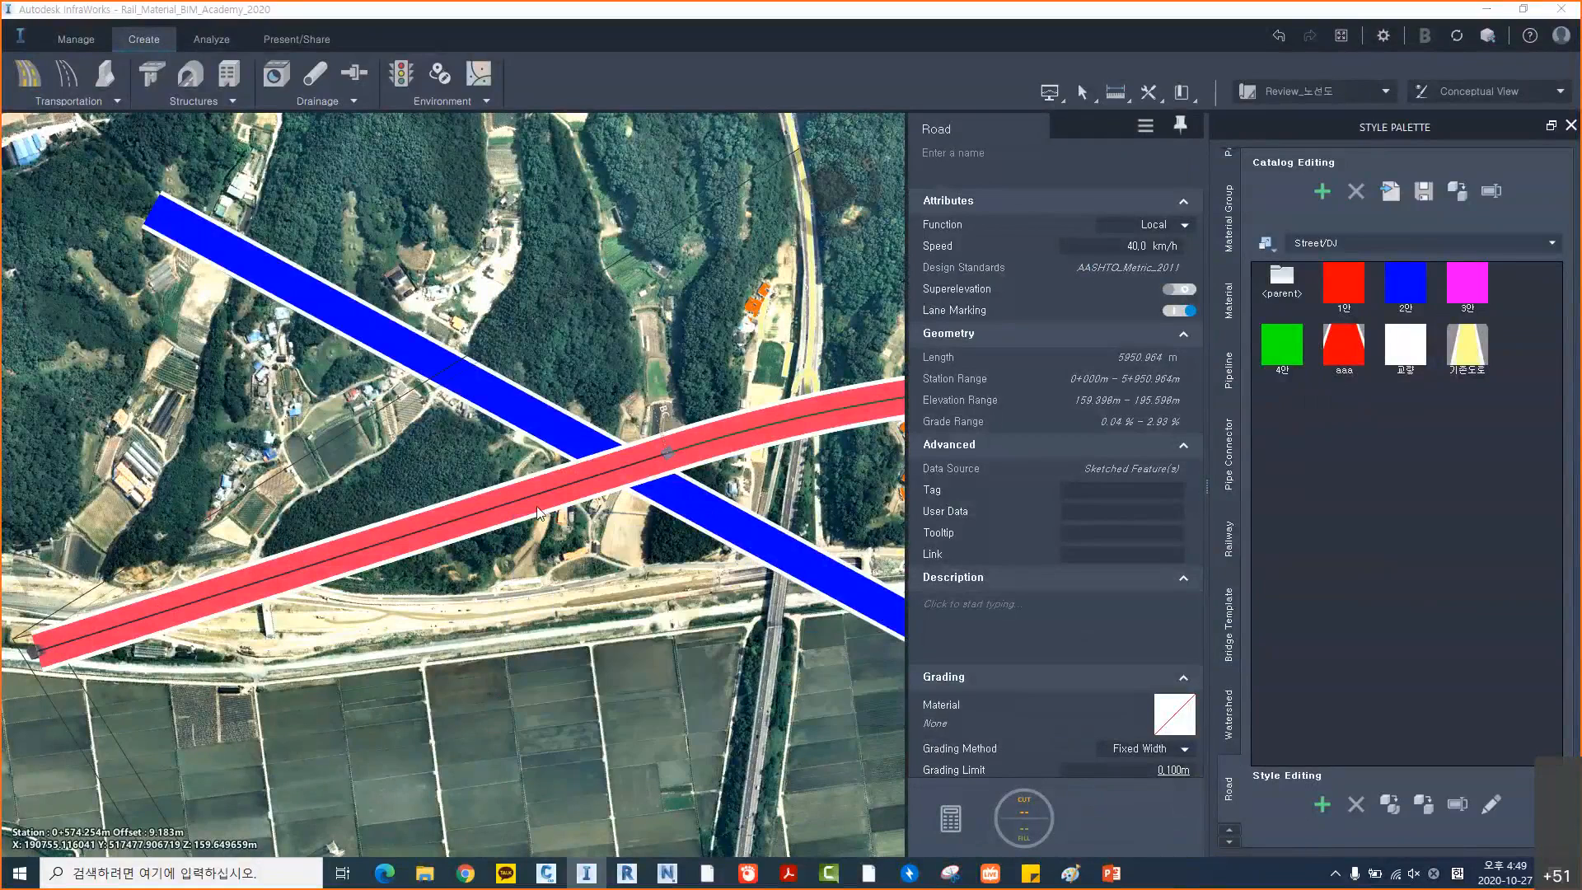
pyautogui.moveTo(447, 521); pyautogui.dragTo(906, 278)
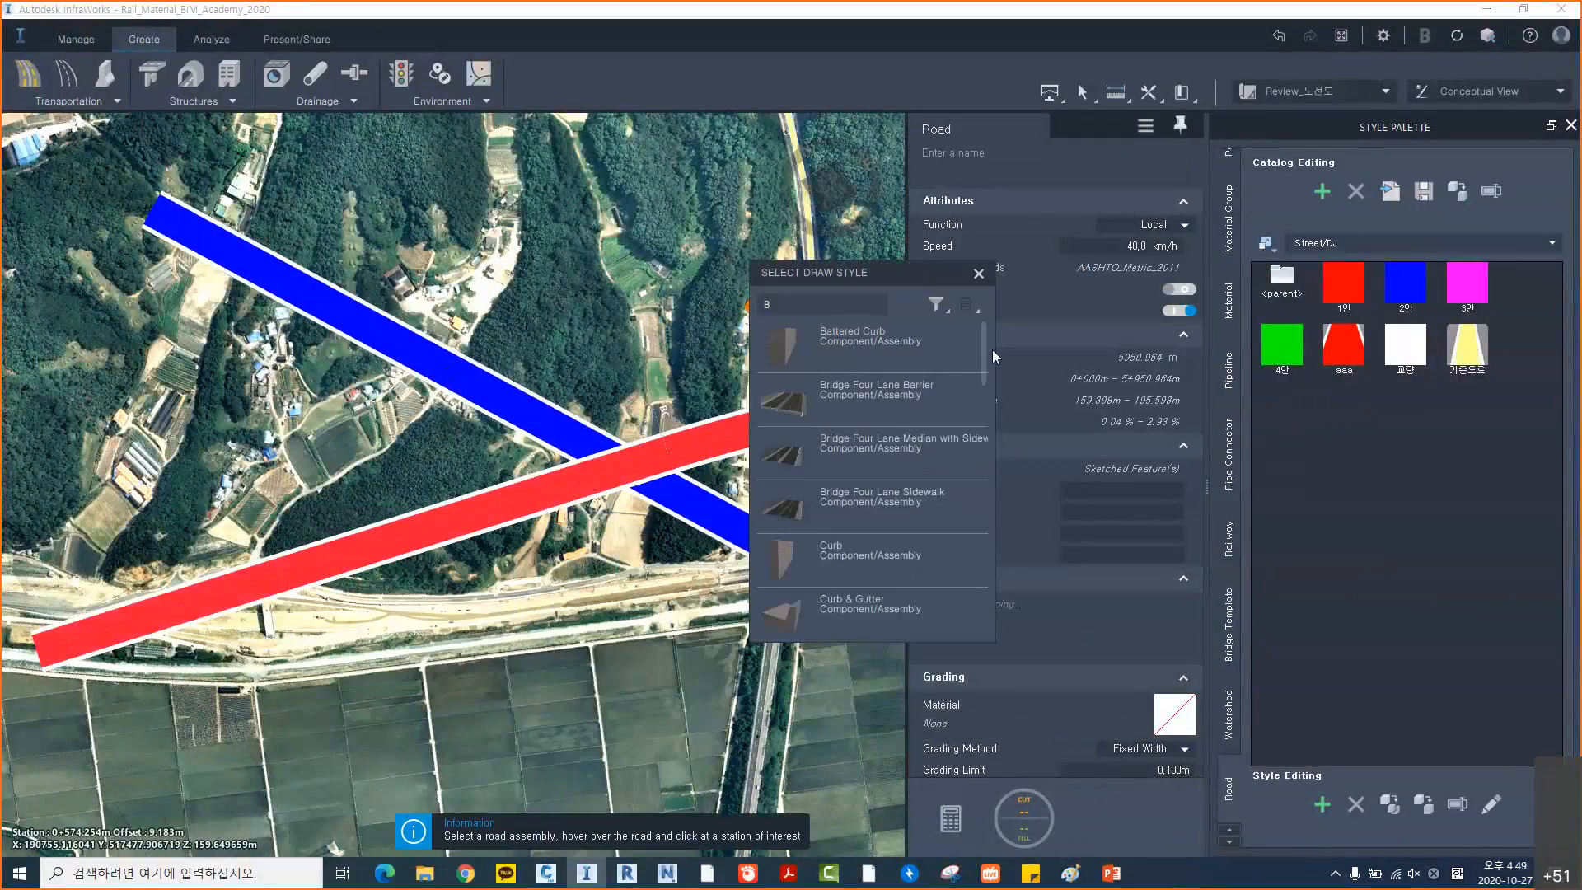
pyautogui.press('BackSpace')
pyautogui.press('Hangul')
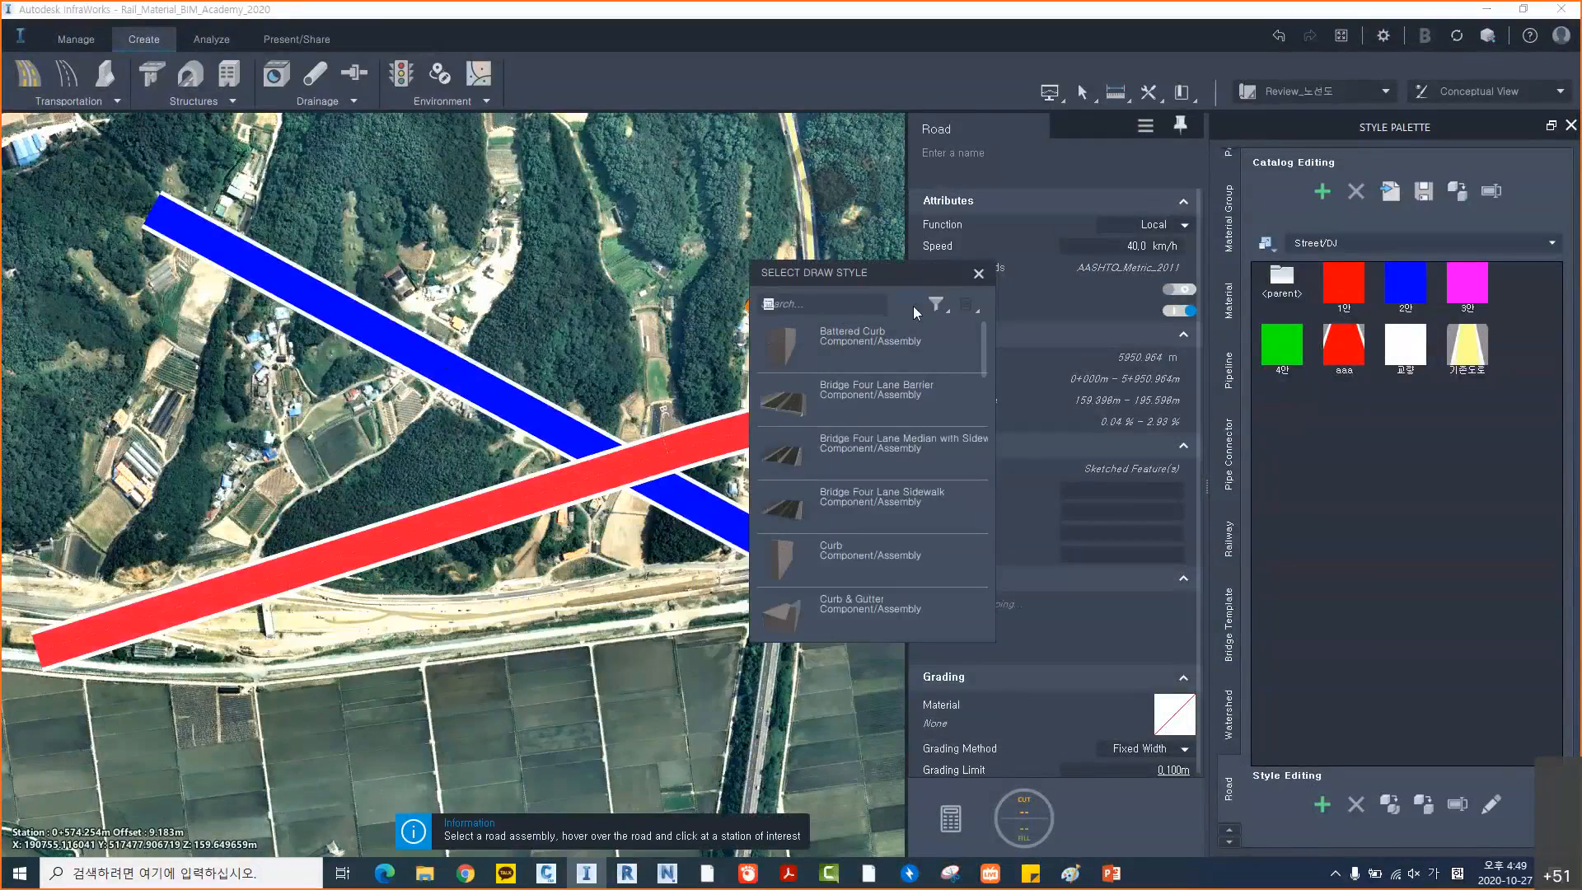
pyautogui.write('교')
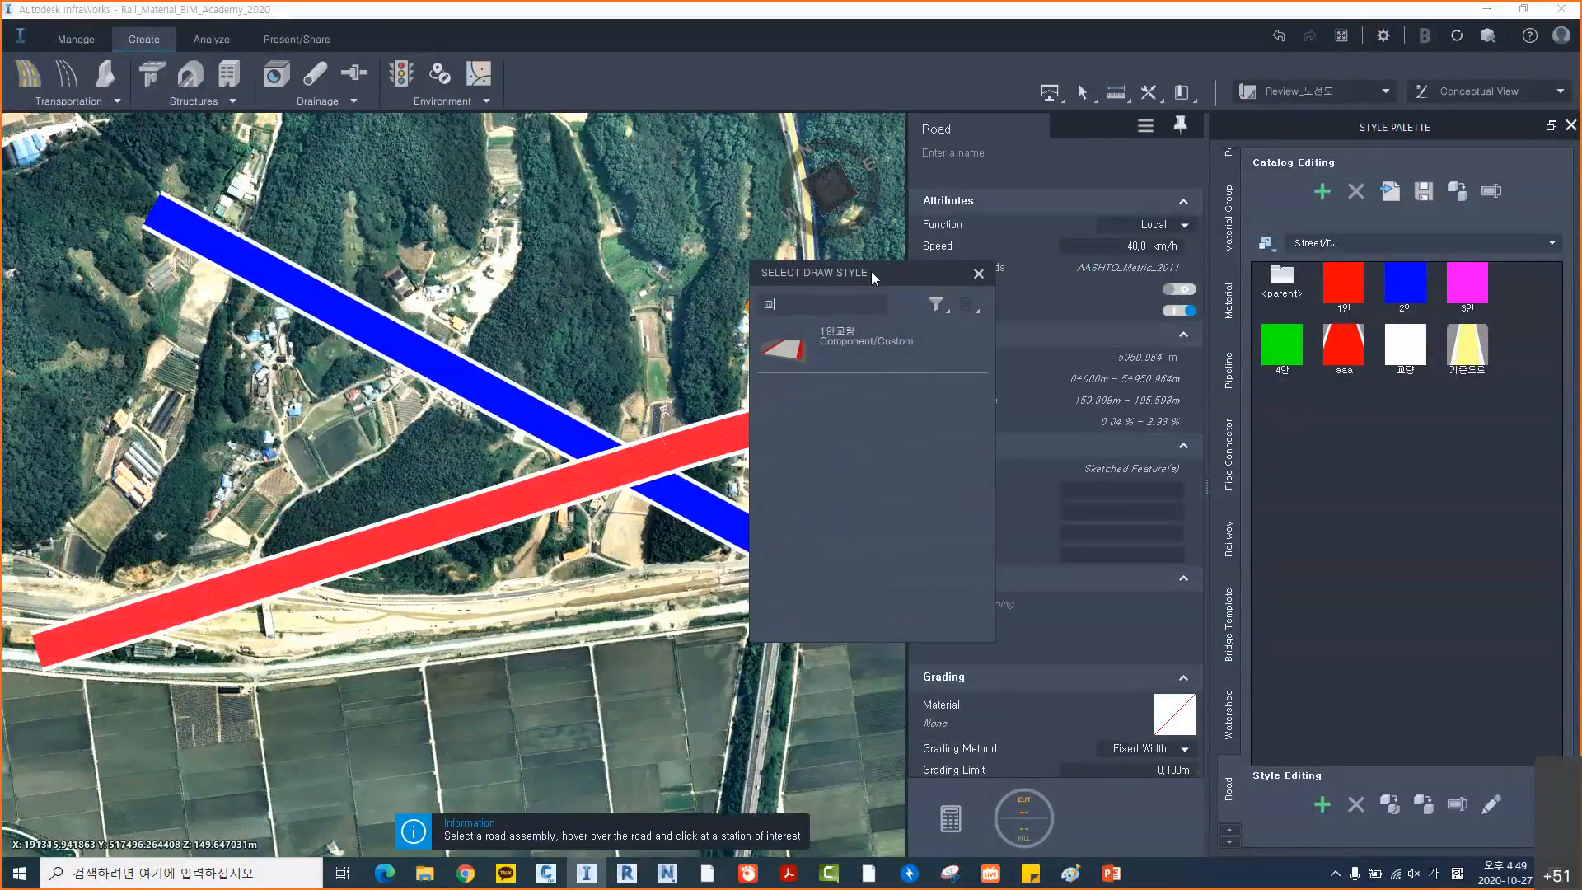
pyautogui.moveTo(872, 270); pyautogui.dragTo(892, 288)
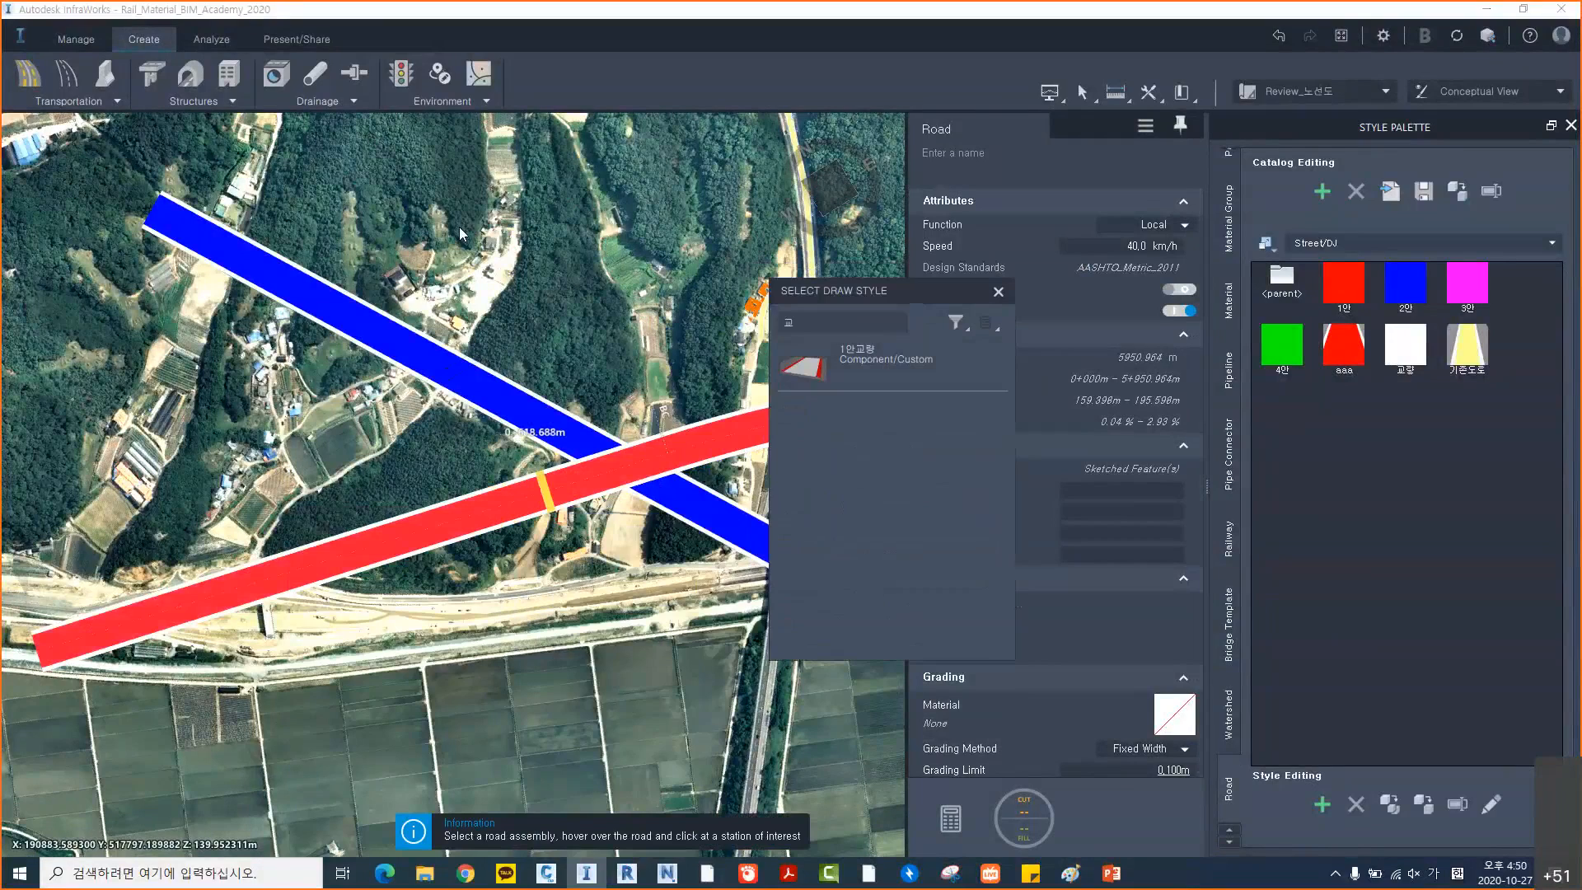
pyautogui.click(874, 359)
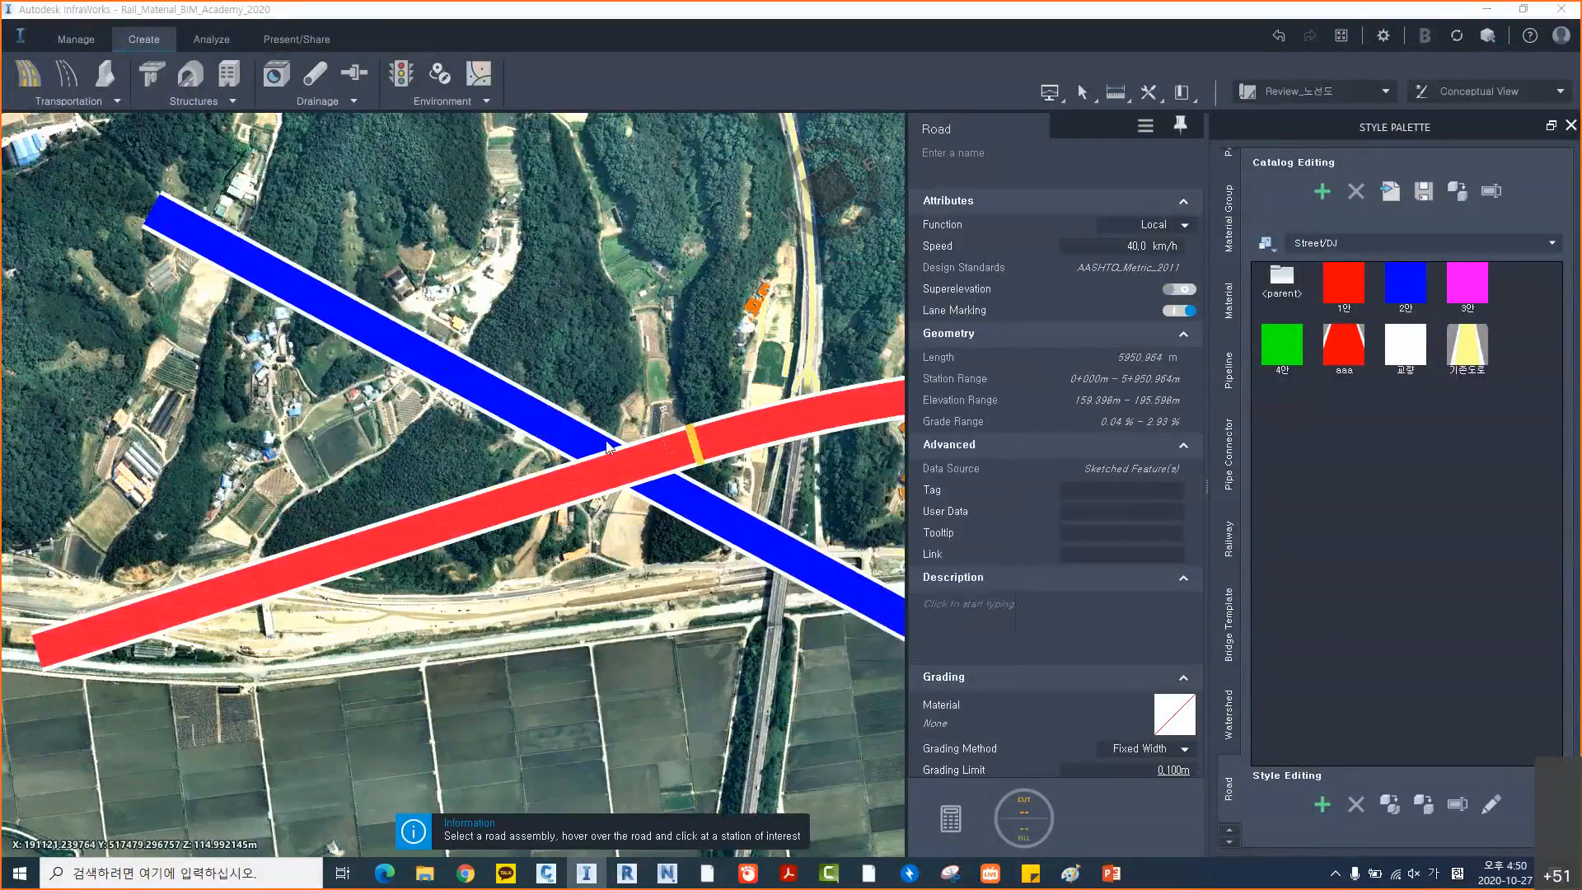
# Place the bridge assembly on the red road across the first blue road crossing, spanning about 357 m up to station 915.068 m
pyautogui.click(489, 499)
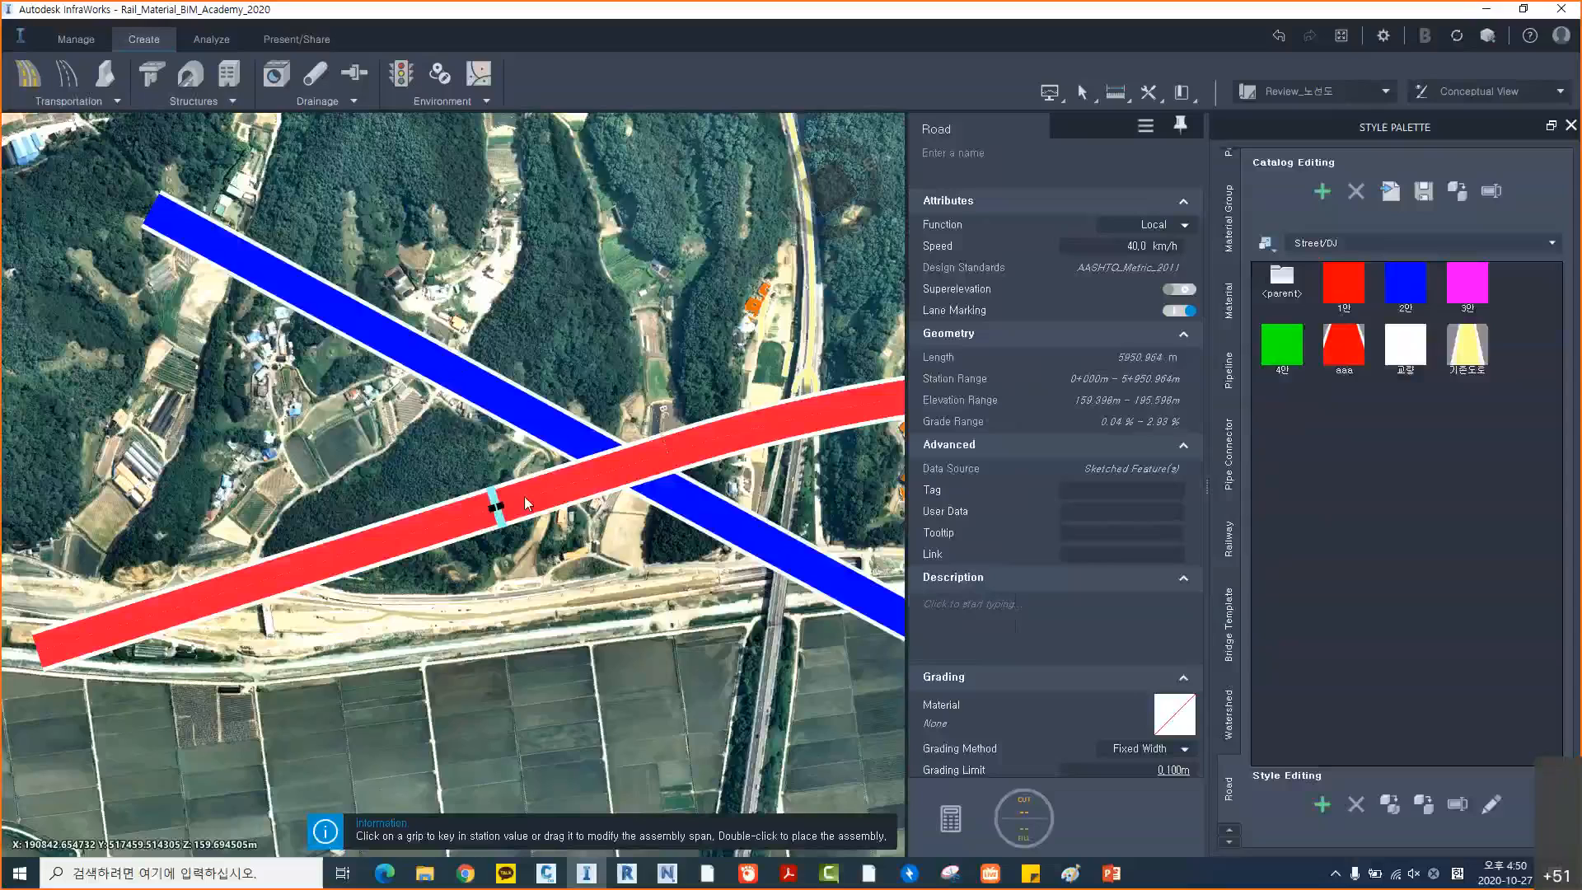
pyautogui.moveTo(500, 507); pyautogui.dragTo(787, 422)
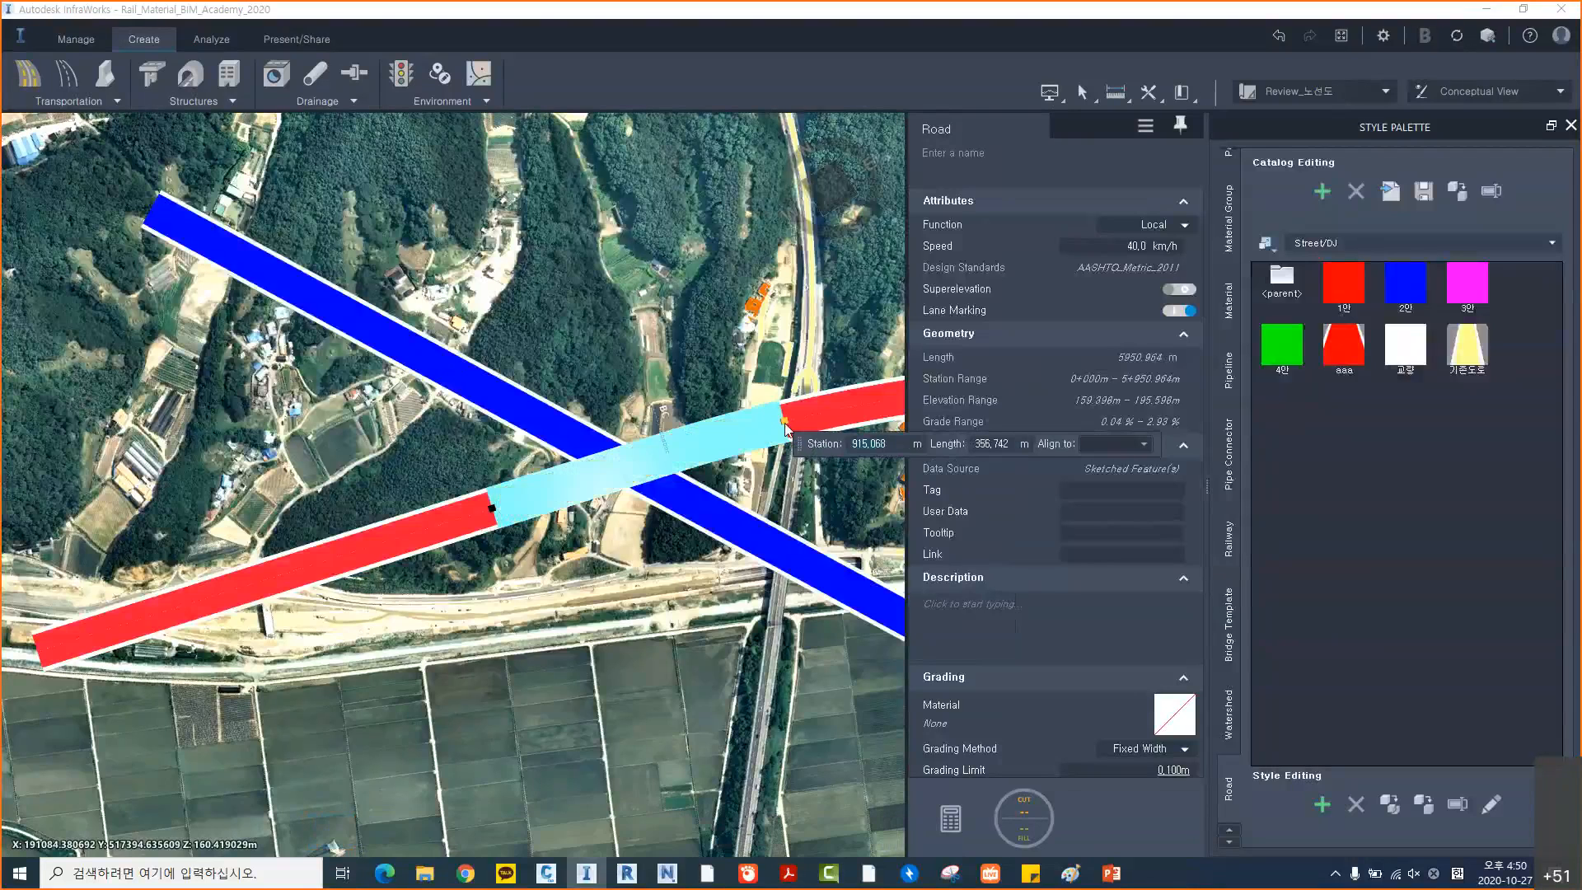
pyautogui.doubleClick(706, 305)
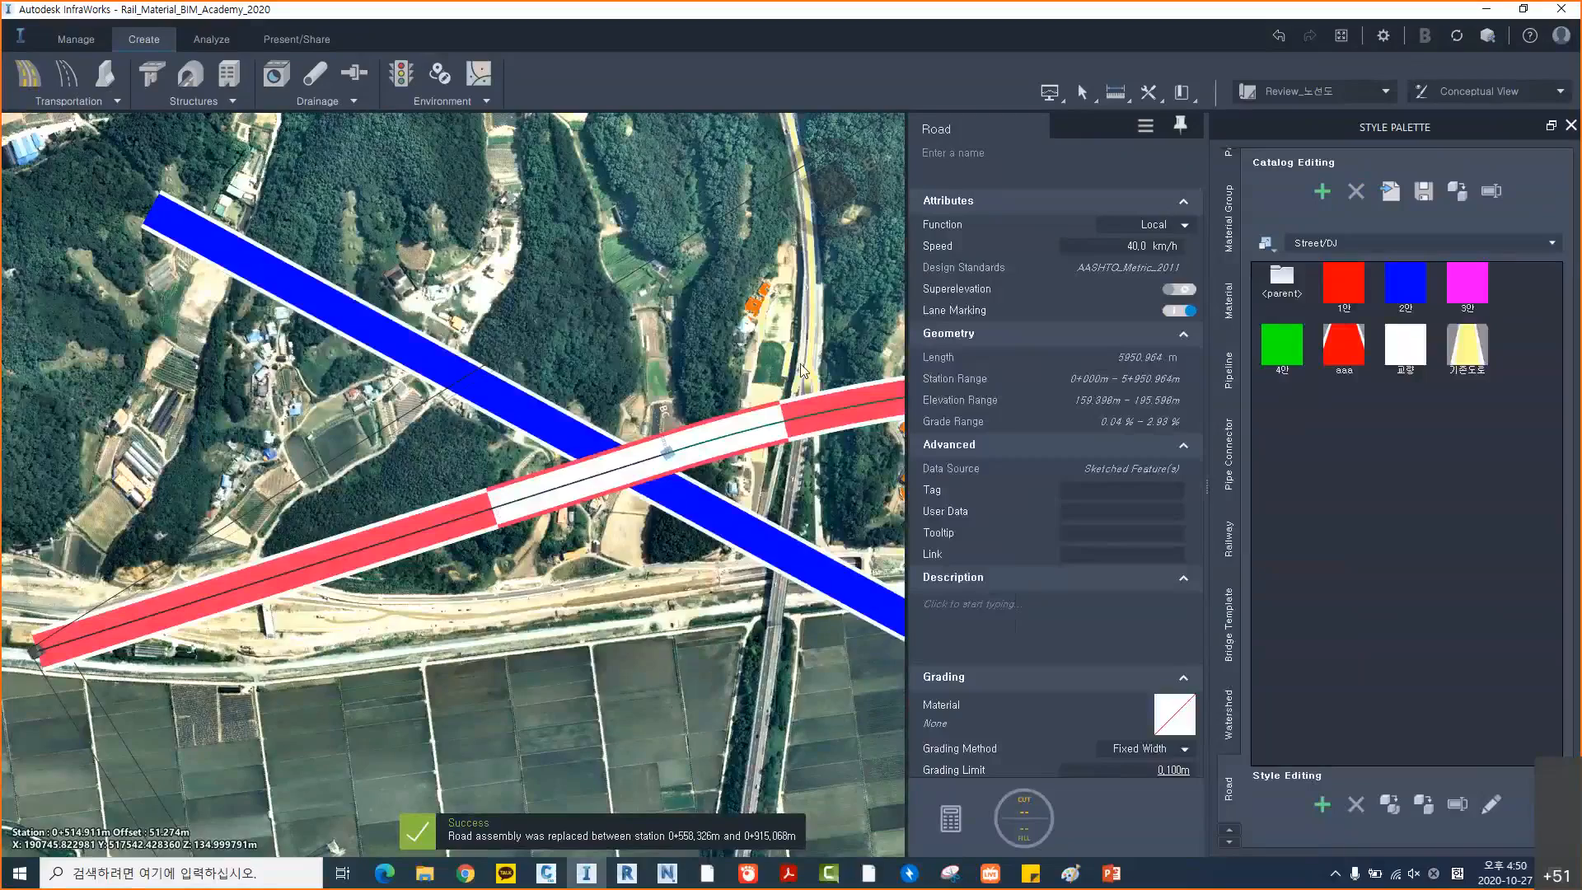
# Examine the white bridge section on the red road up close and within the whole route, and deselect the road
pyautogui.scroll(-2, 715, 441)
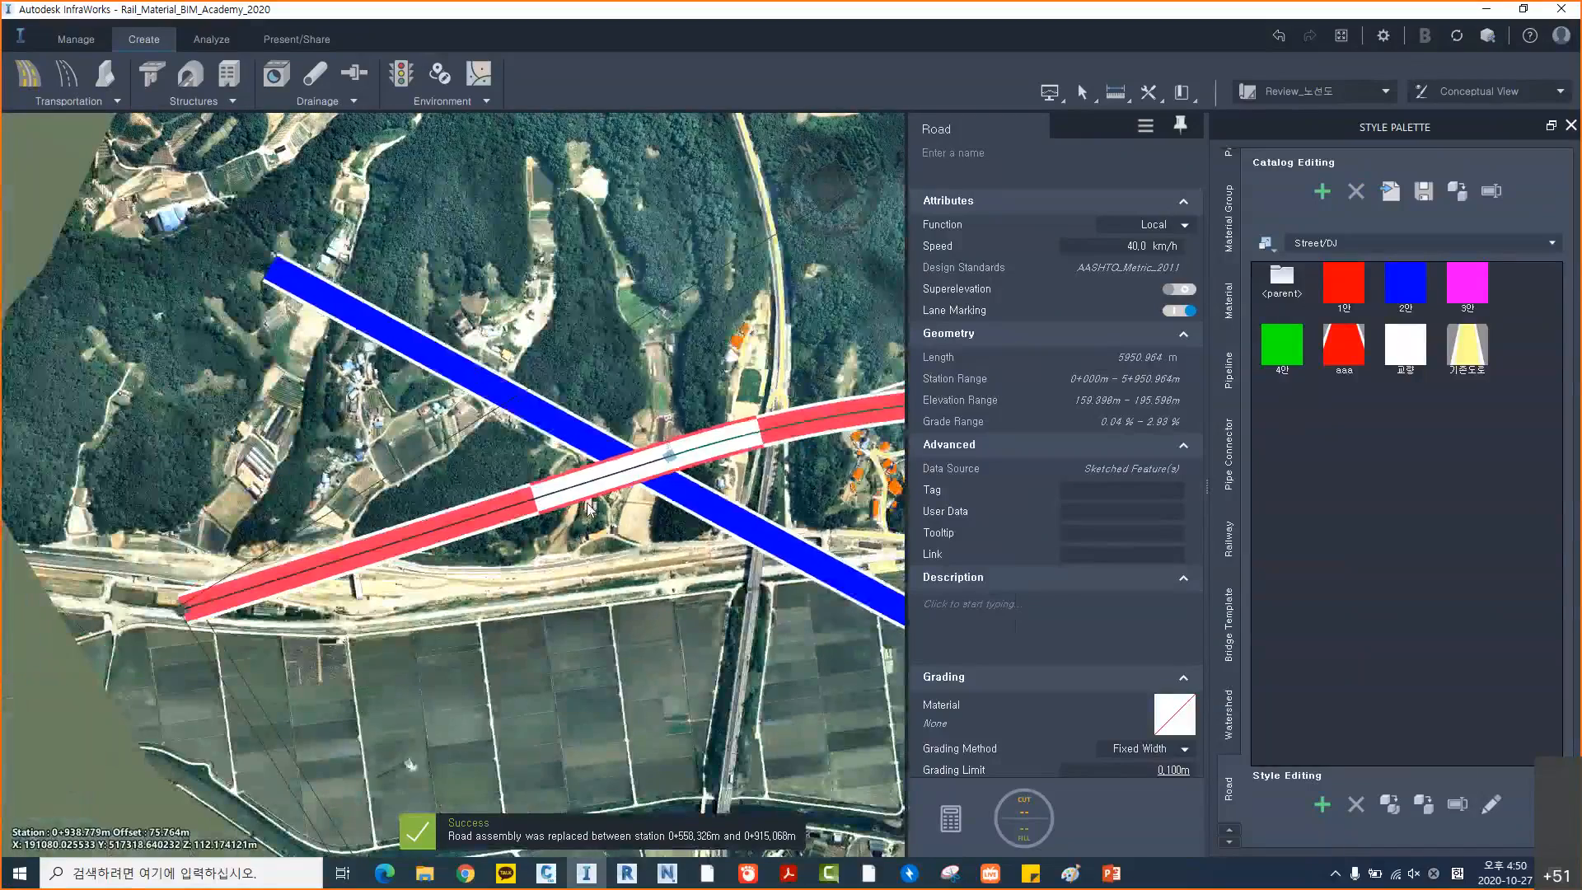
pyautogui.moveTo(725, 432); pyautogui.dragTo(560, 453, button='middle')
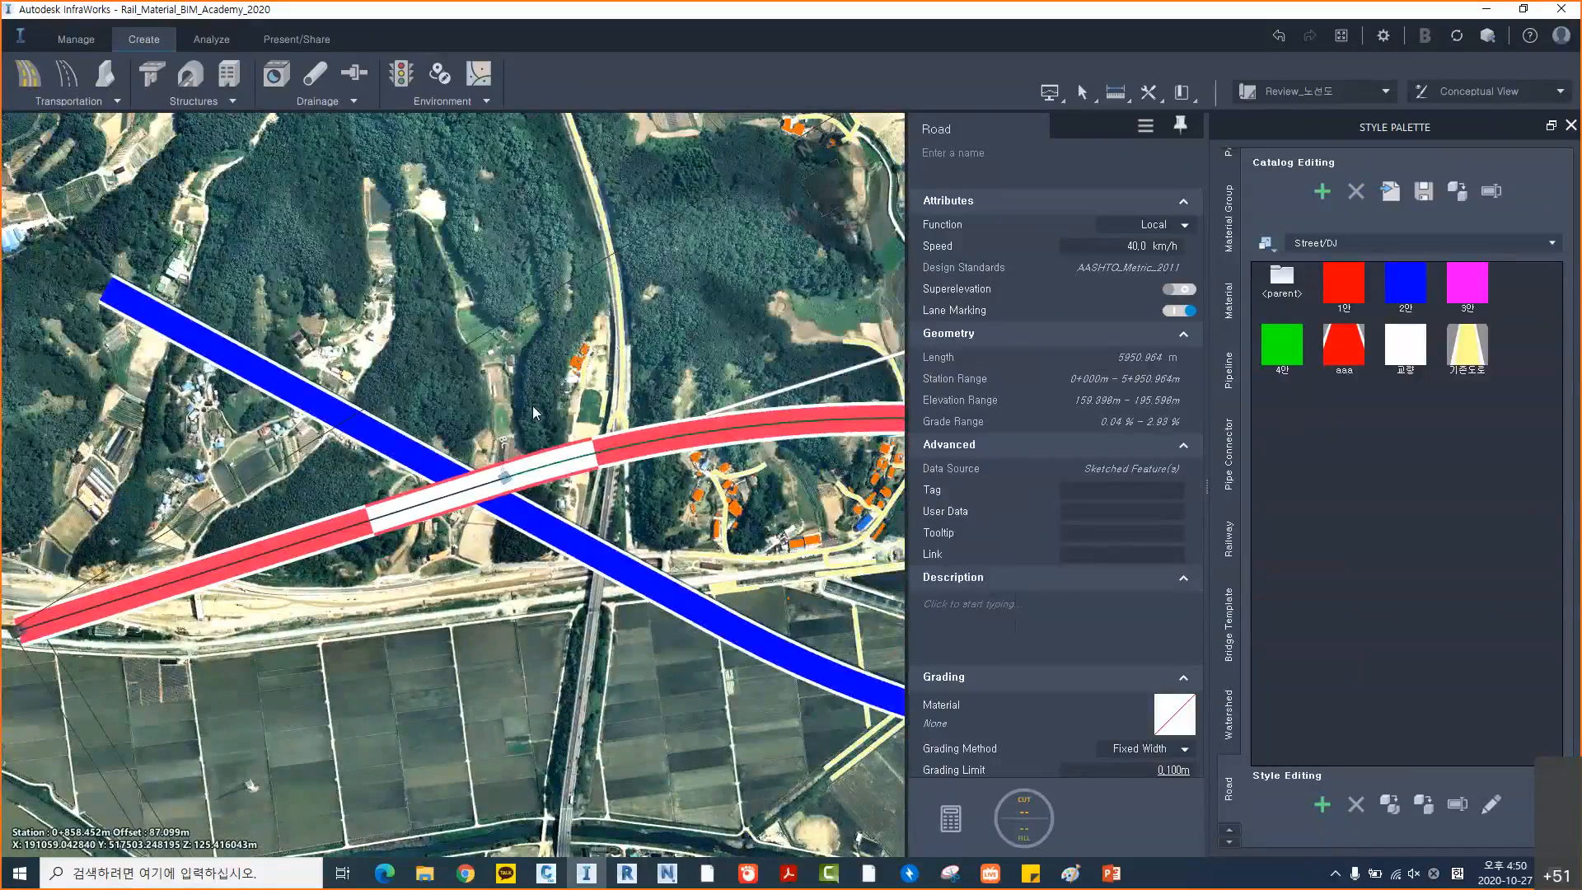
pyautogui.scroll(-1, 532, 412)
pyautogui.moveTo(386, 499); pyautogui.dragTo(458, 504, button='middle')
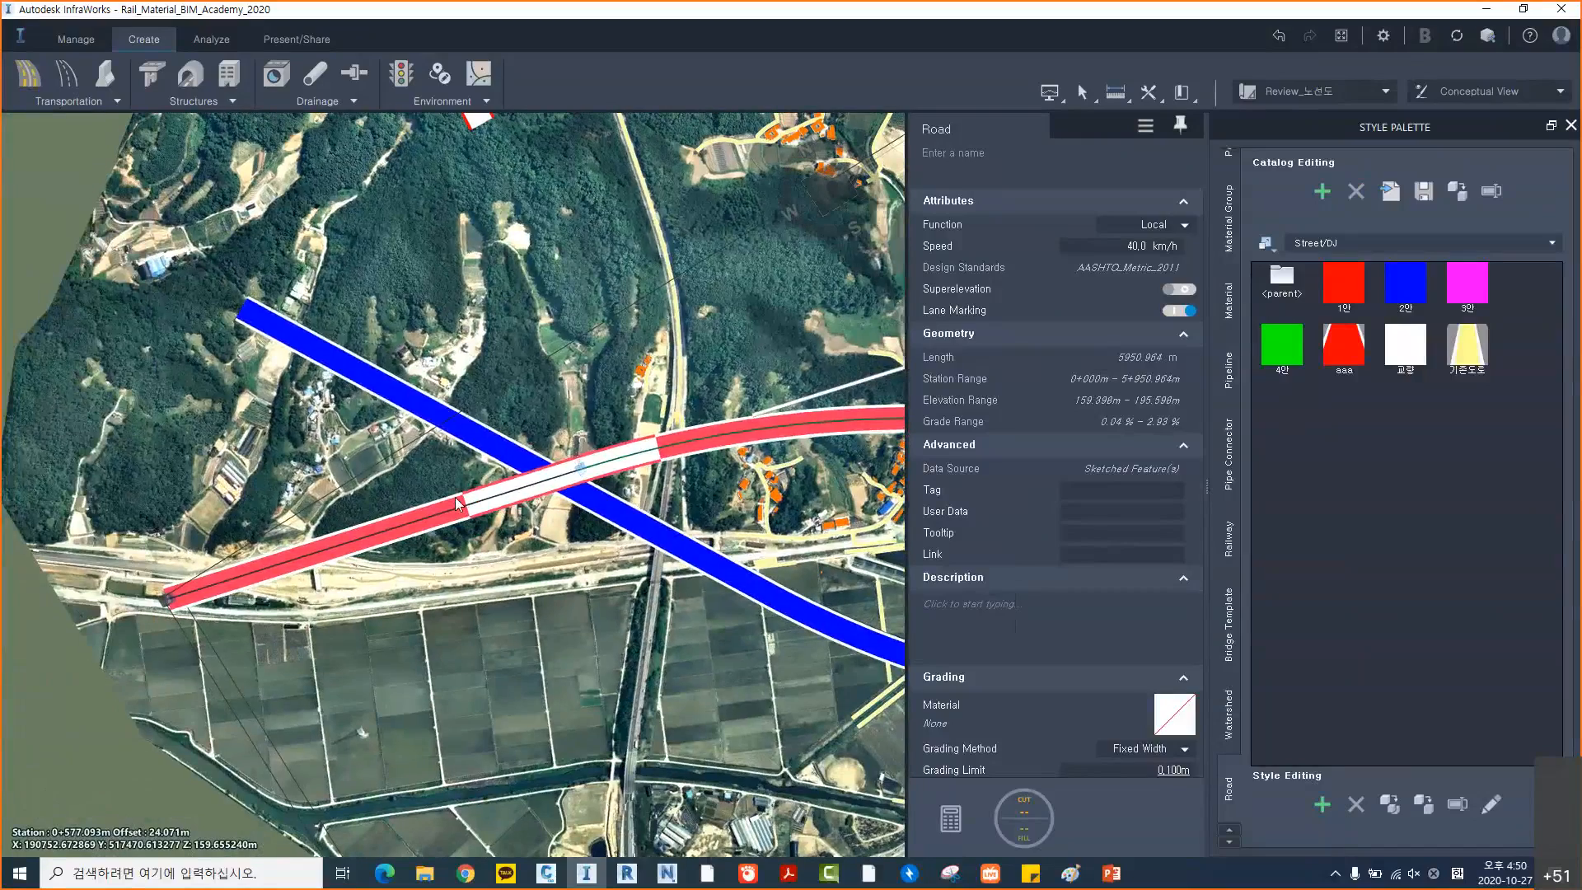
pyautogui.scroll(1, 458, 504)
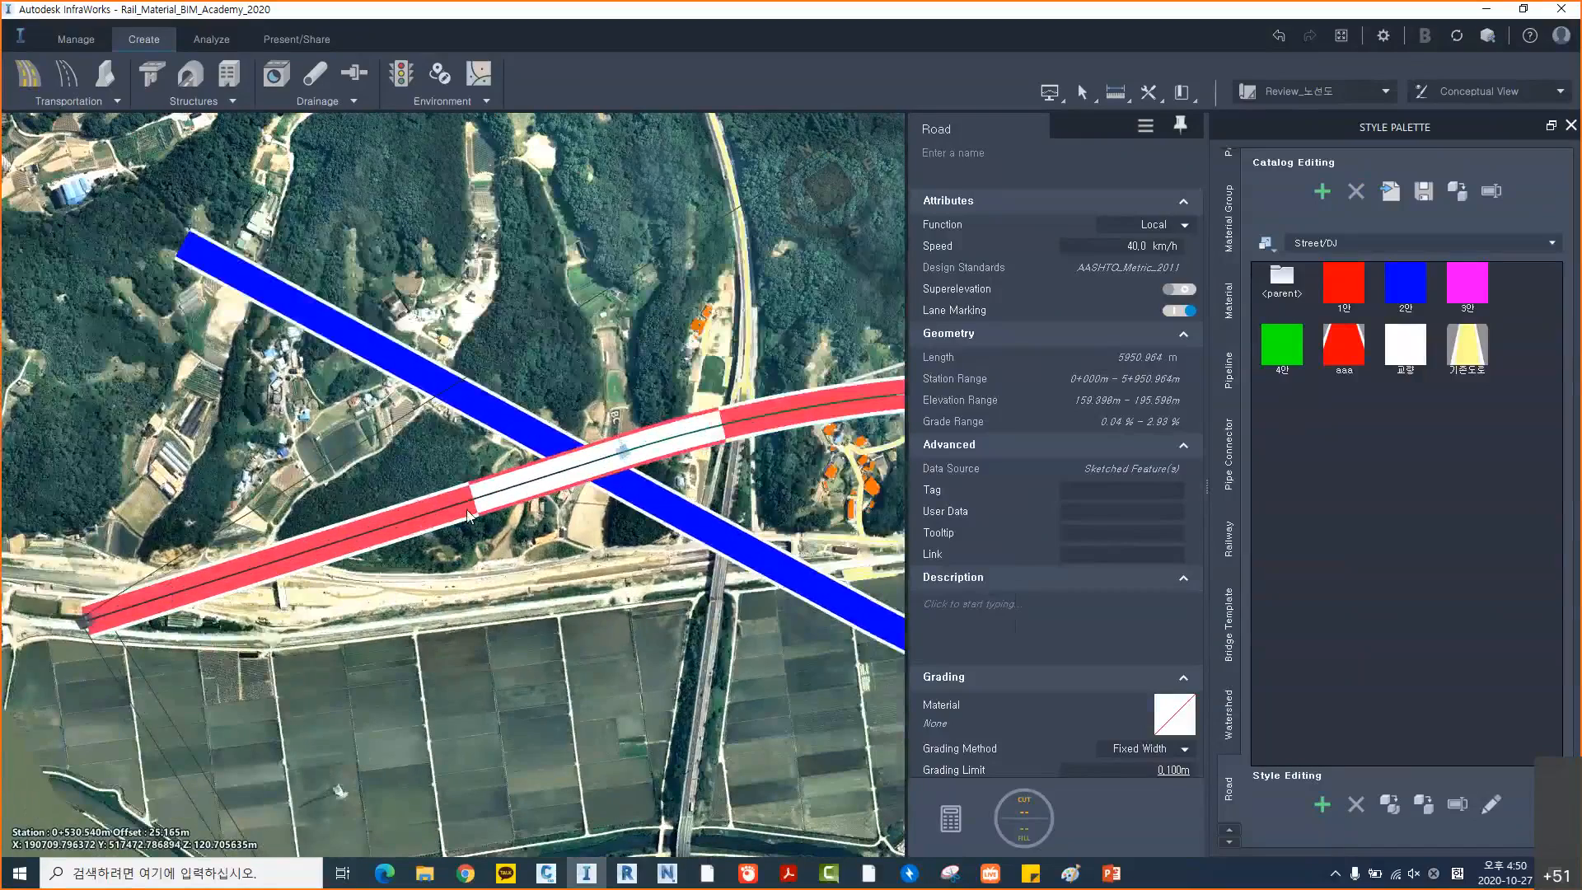
pyautogui.scroll(1, 510, 524)
pyautogui.scroll(-2, 511, 524)
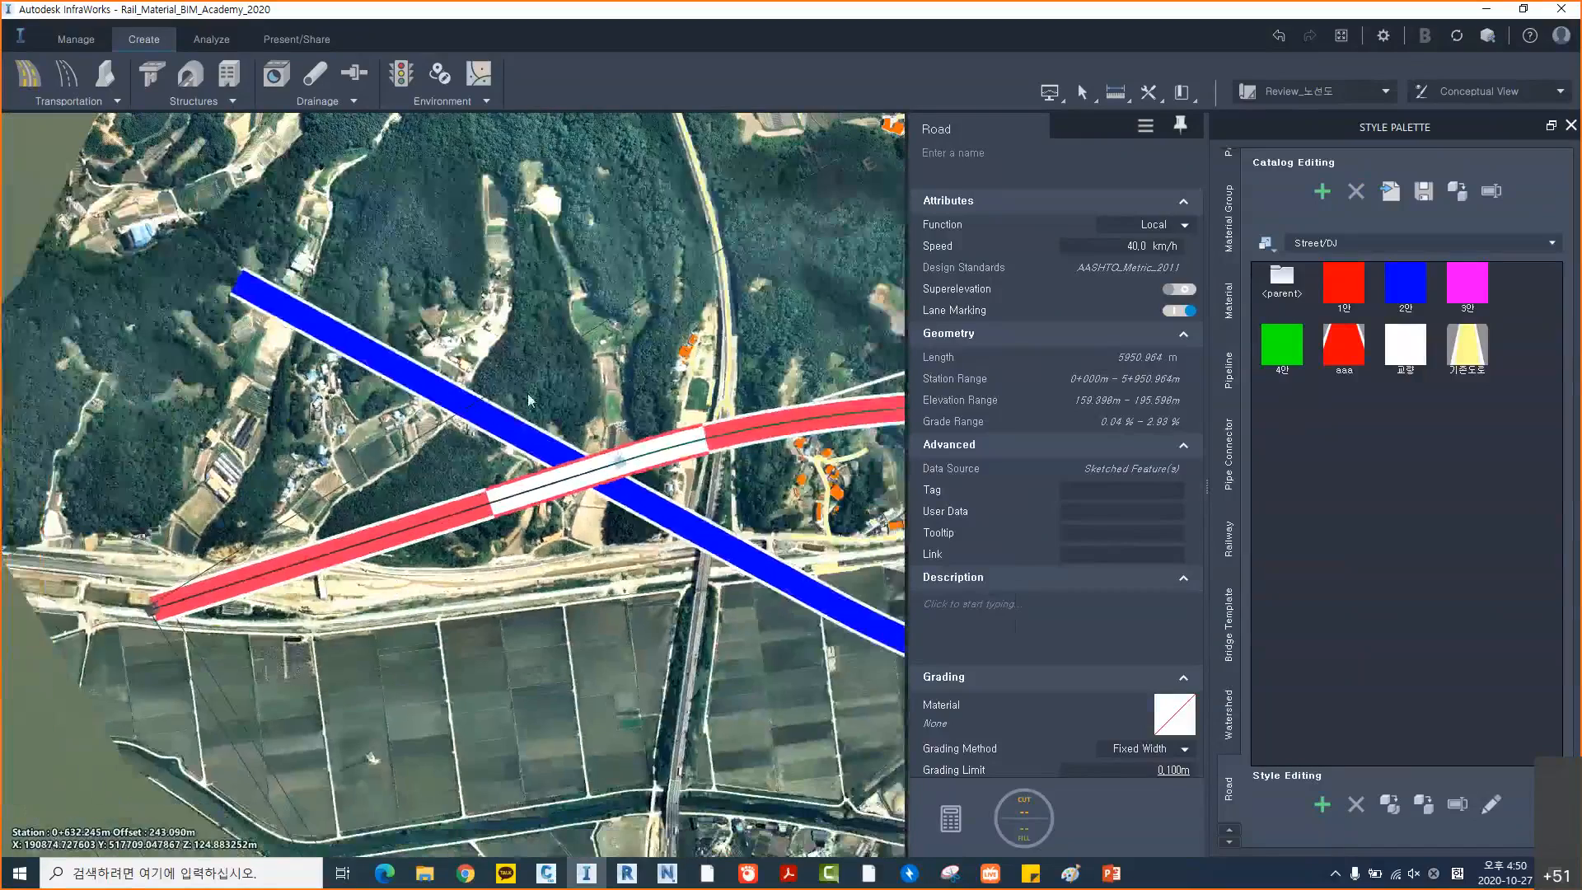
pyautogui.press('Escape')
pyautogui.scroll(-2, 527, 400)
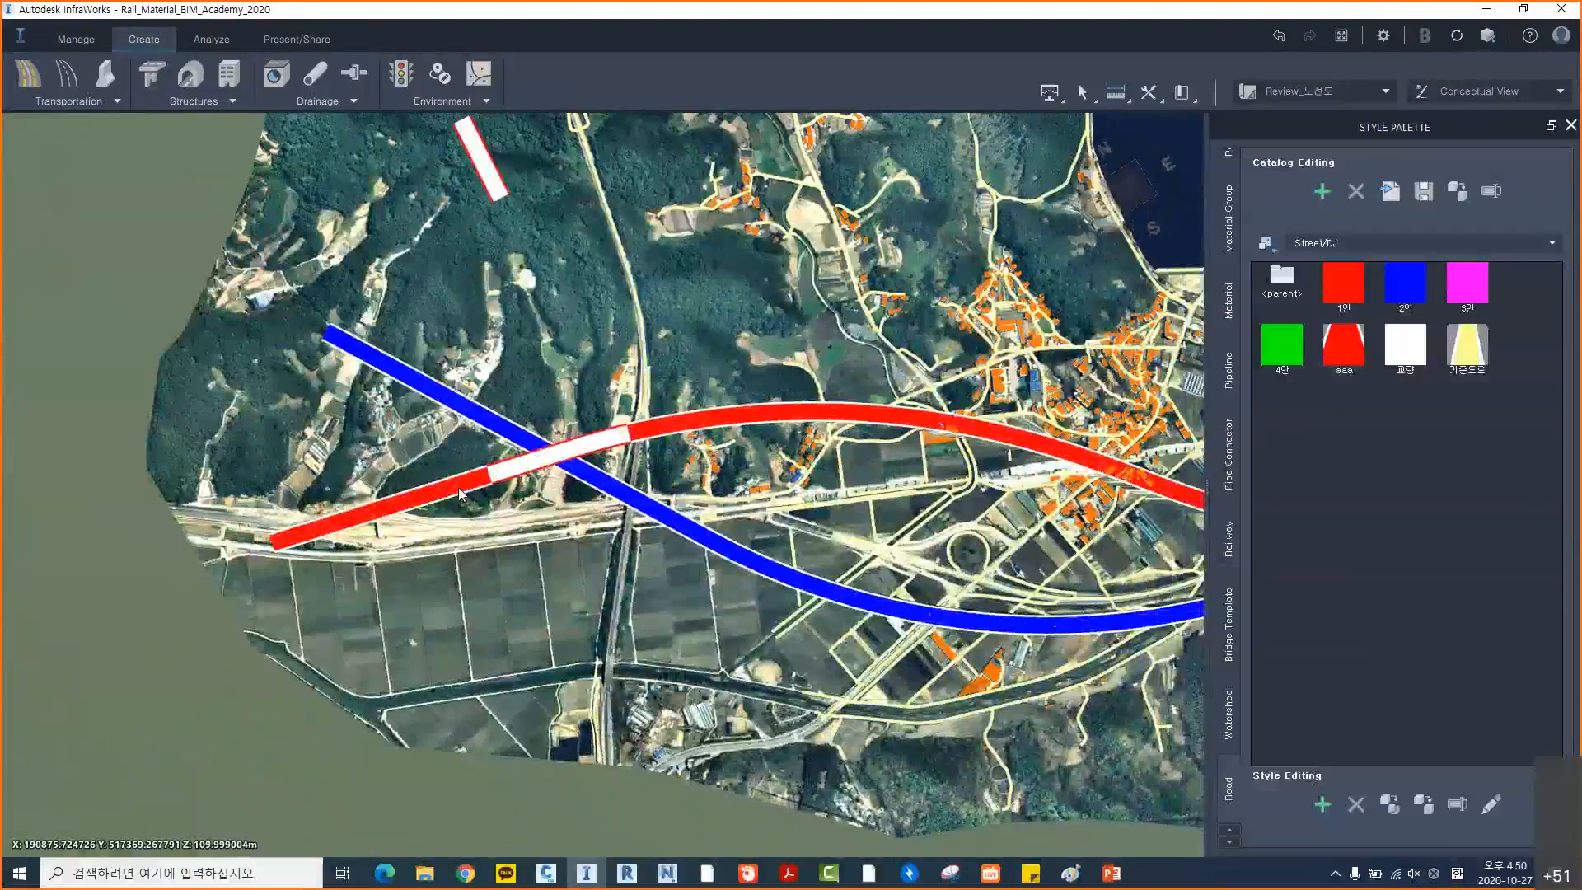
pyautogui.scroll(-1, 460, 493)
pyautogui.scroll(-1, 552, 571)
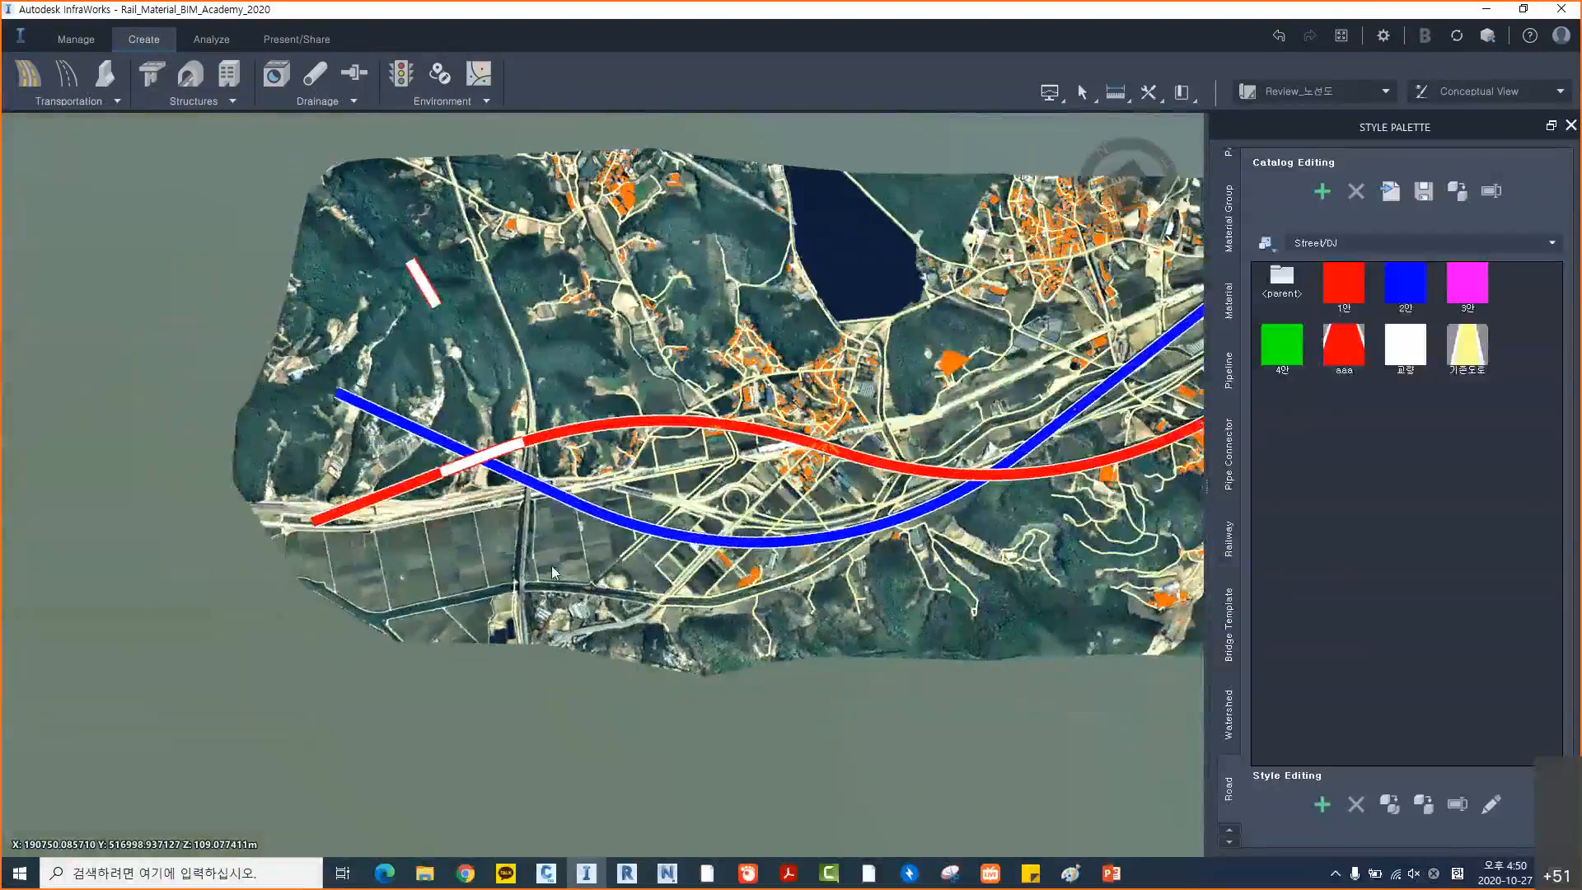
pyautogui.scroll(-1, 798, 675)
# Switch to PowerPoint and look through slides 14 and 15 on the Component Library and Landxml, ending on slide 17
pyautogui.click(1111, 873)
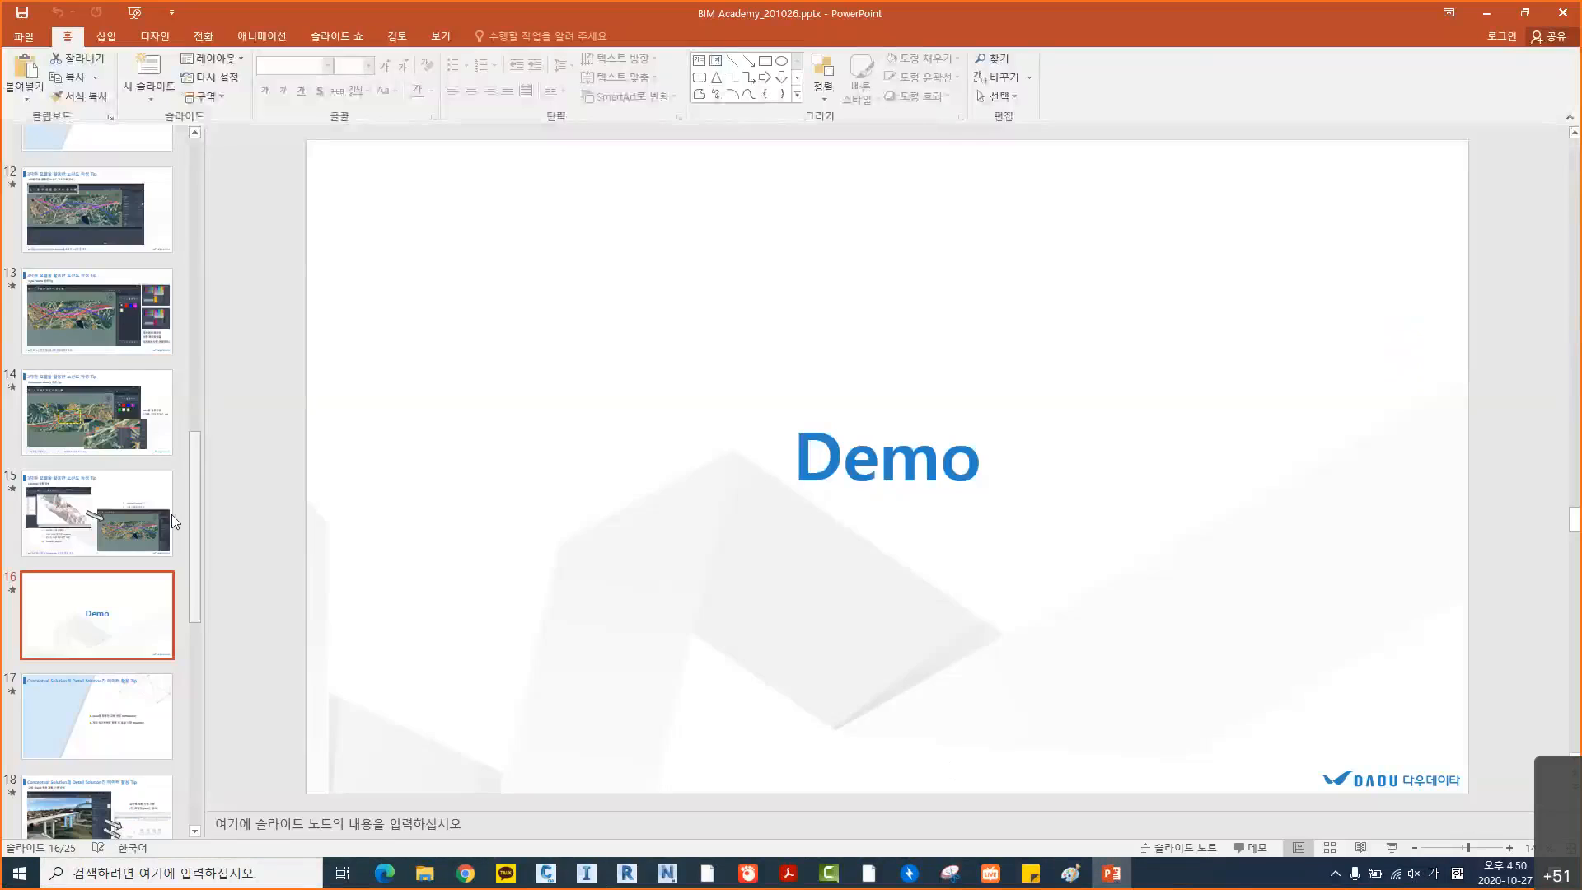
pyautogui.click(121, 524)
pyautogui.scroll(1, 651, 610)
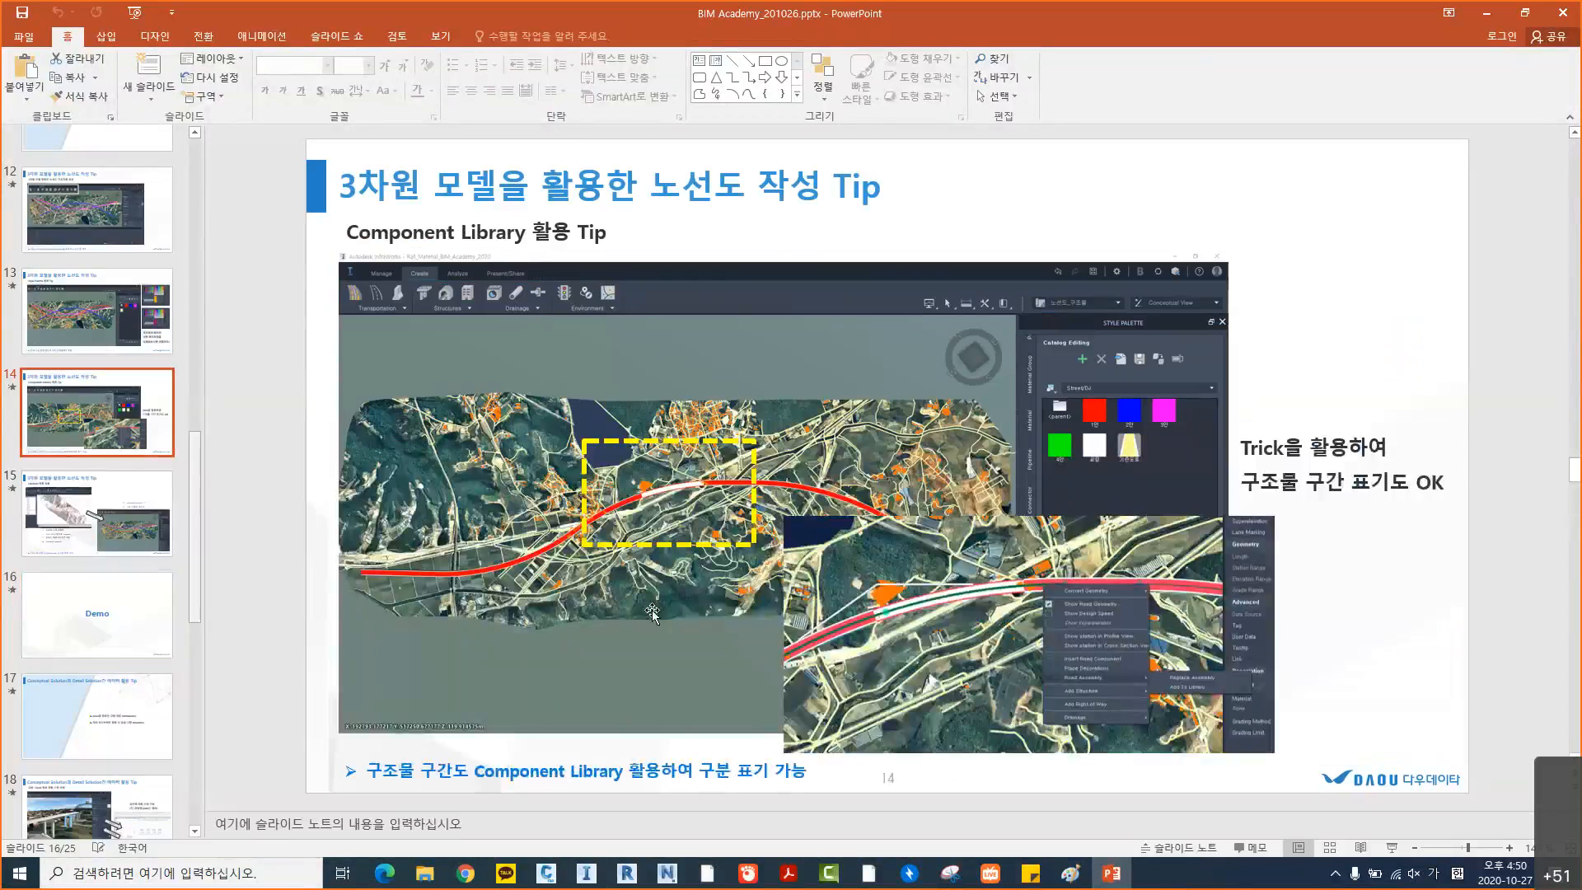
pyautogui.click(166, 483)
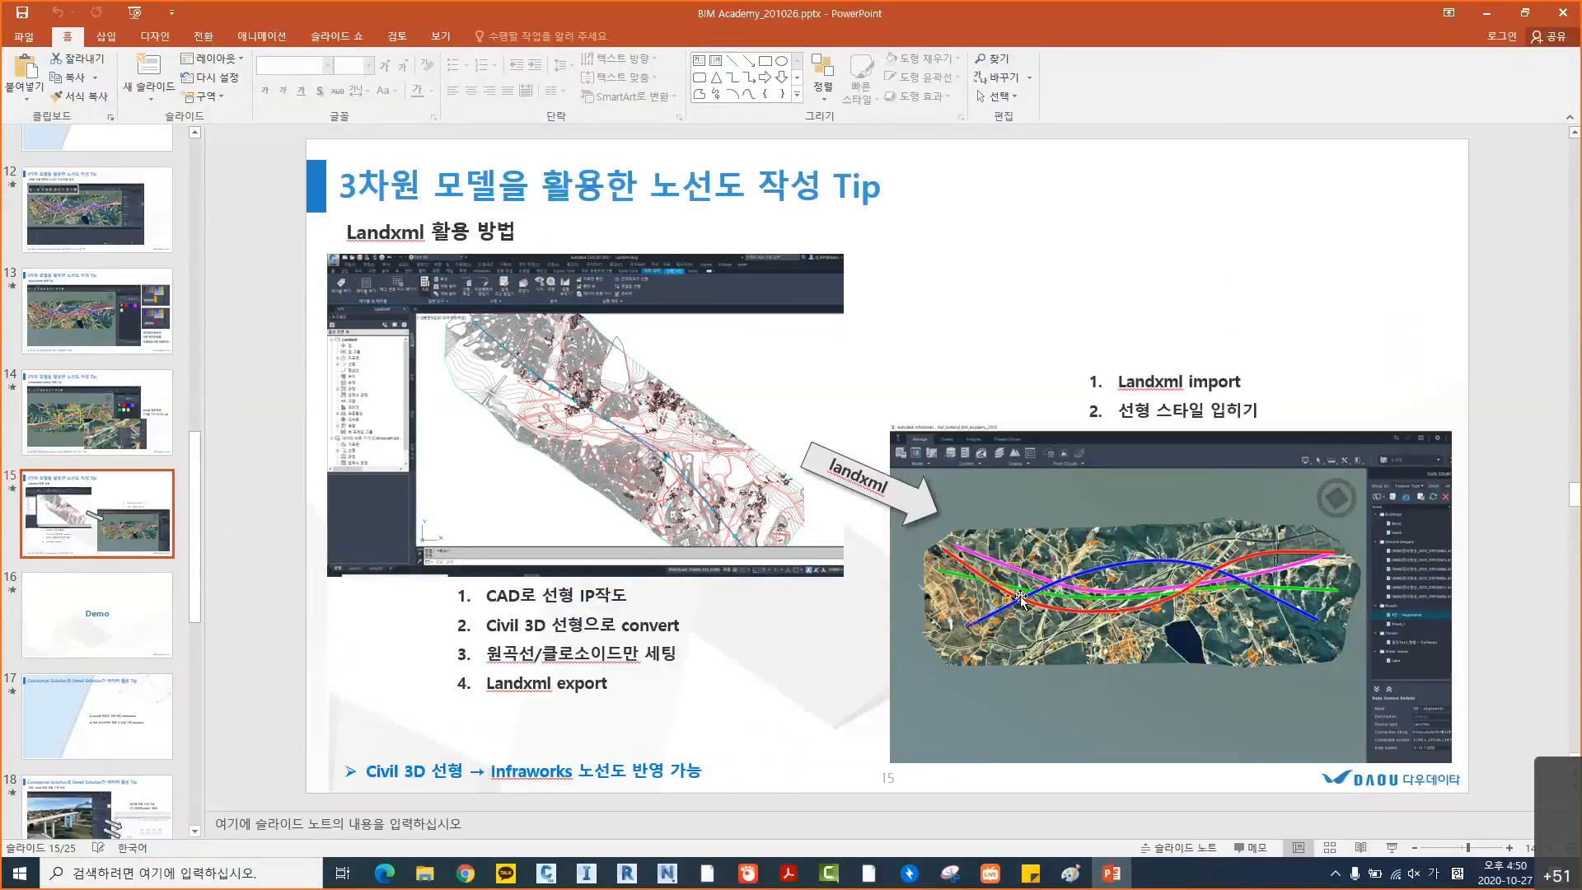
pyautogui.scroll(-2, 130, 585)
pyautogui.click(137, 521)
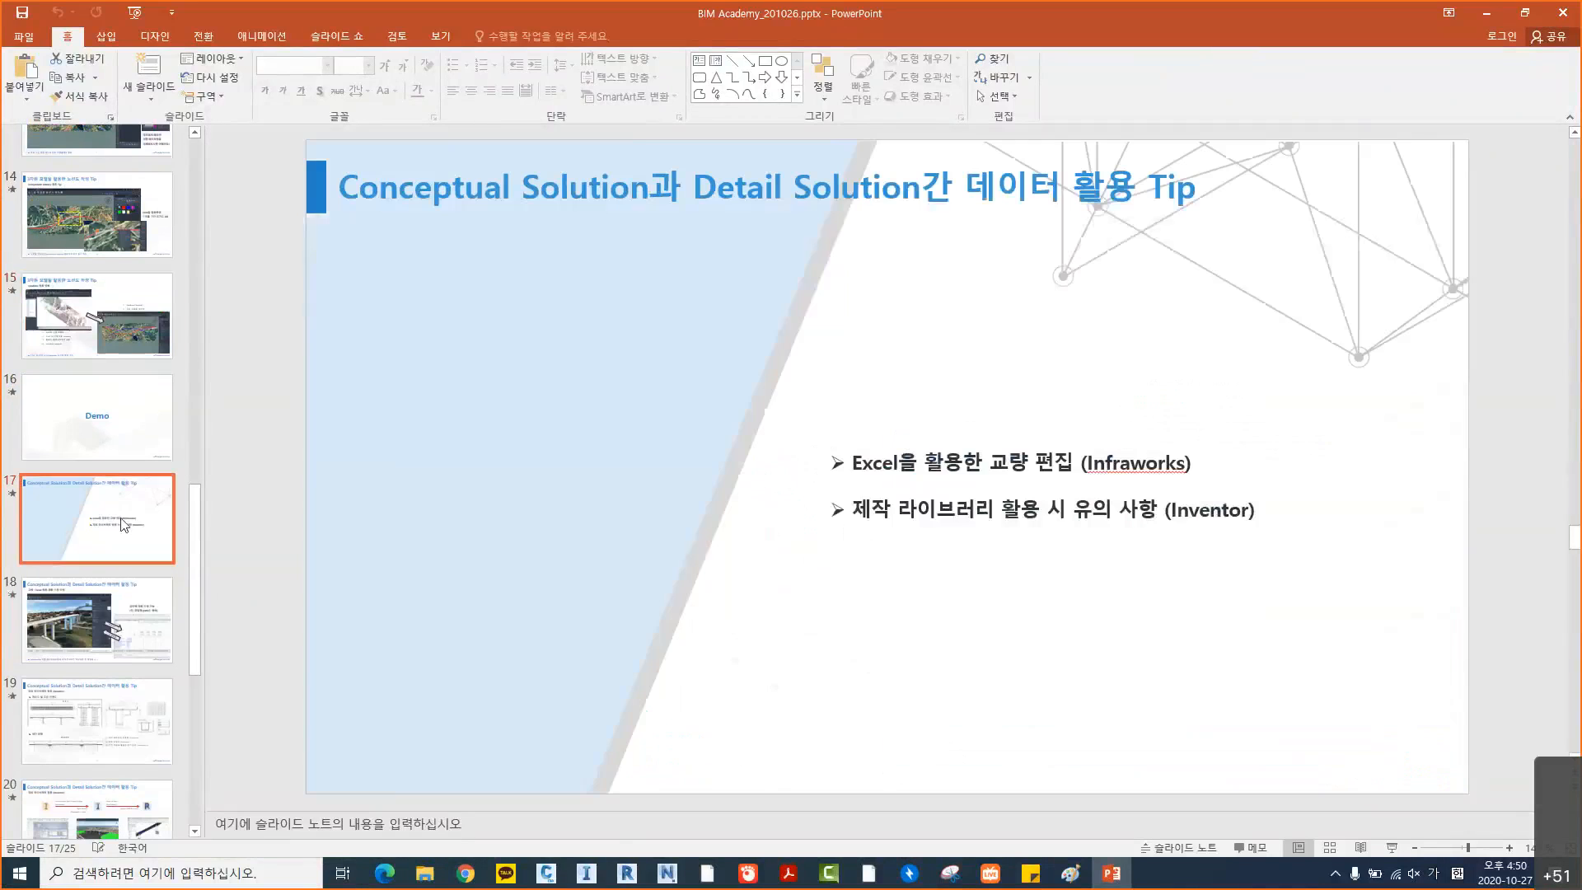
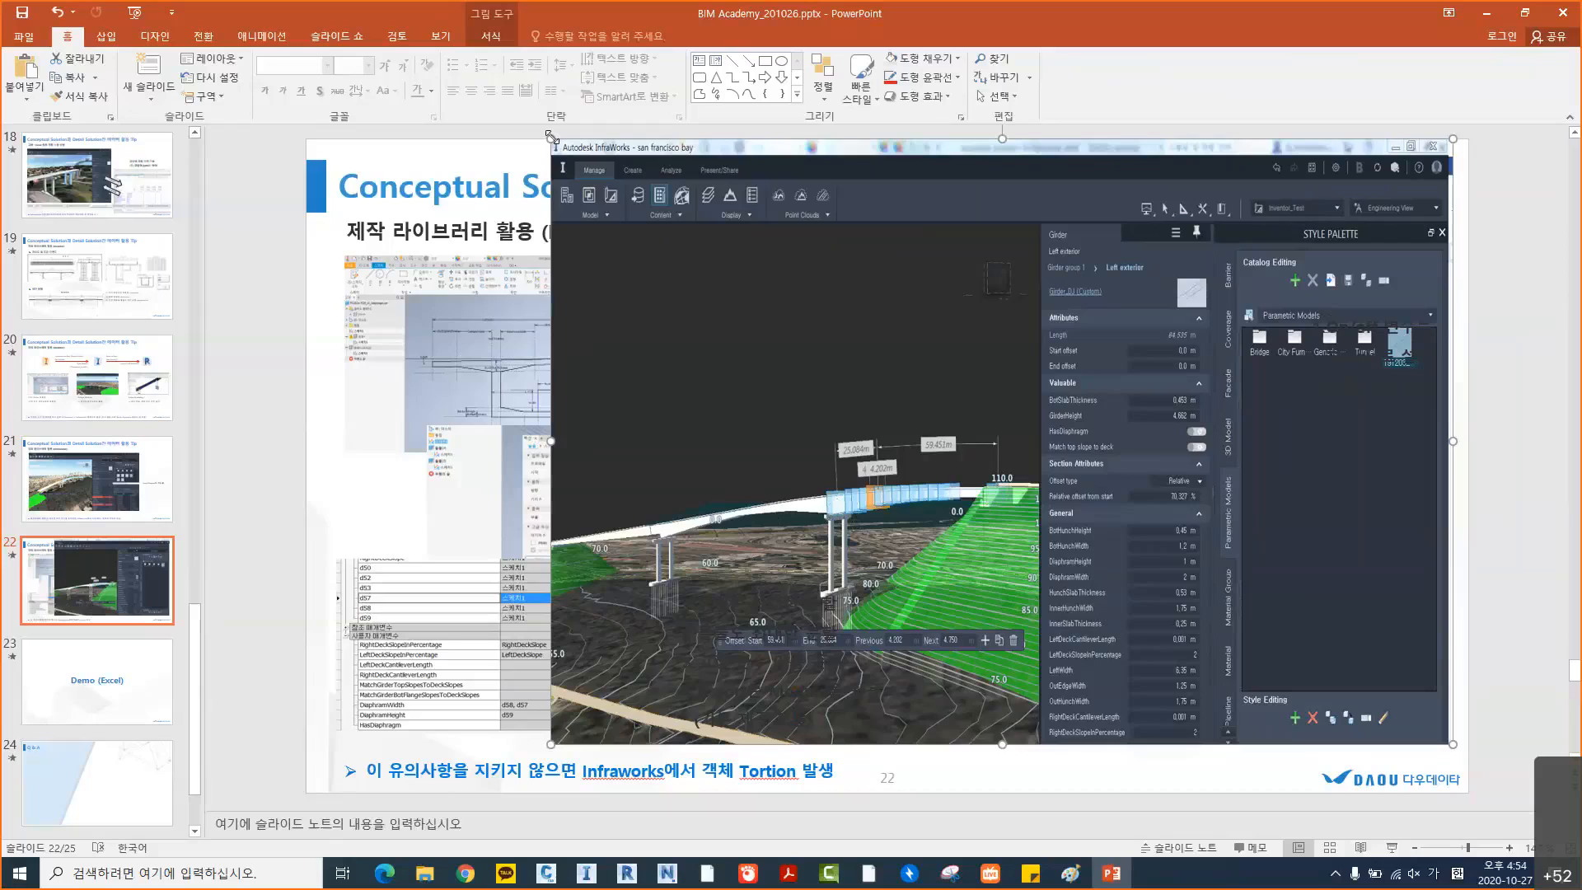
# Shrink the enlarged bridge model screenshot on slide 22 so it fits below the parameter table image, and deselect it
pyautogui.moveTo(551, 138); pyautogui.dragTo(944, 500)
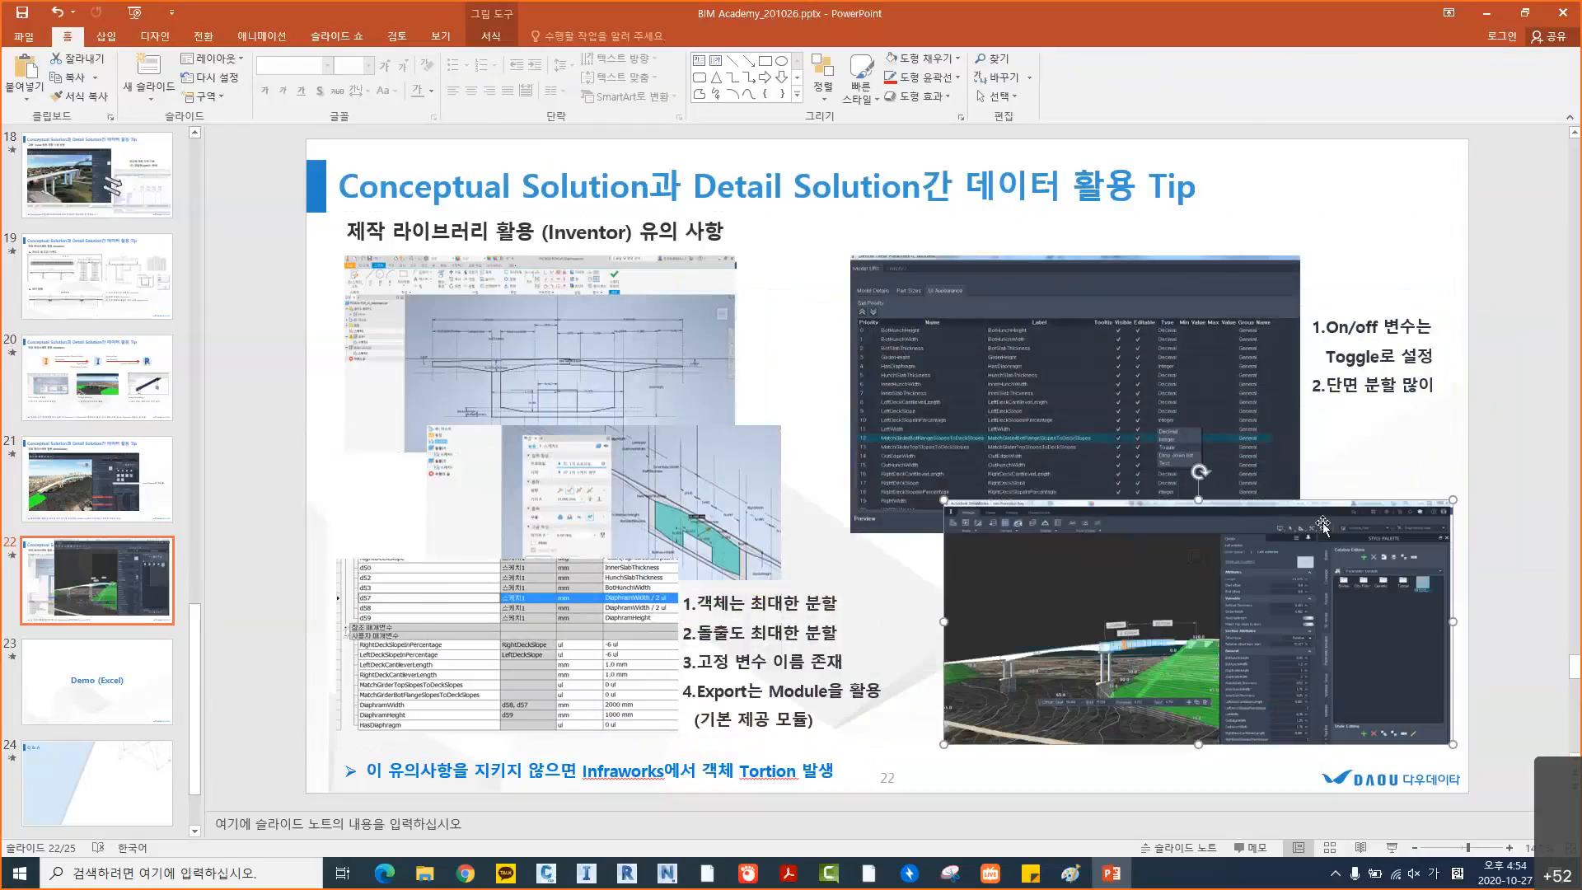
pyautogui.click(1503, 571)
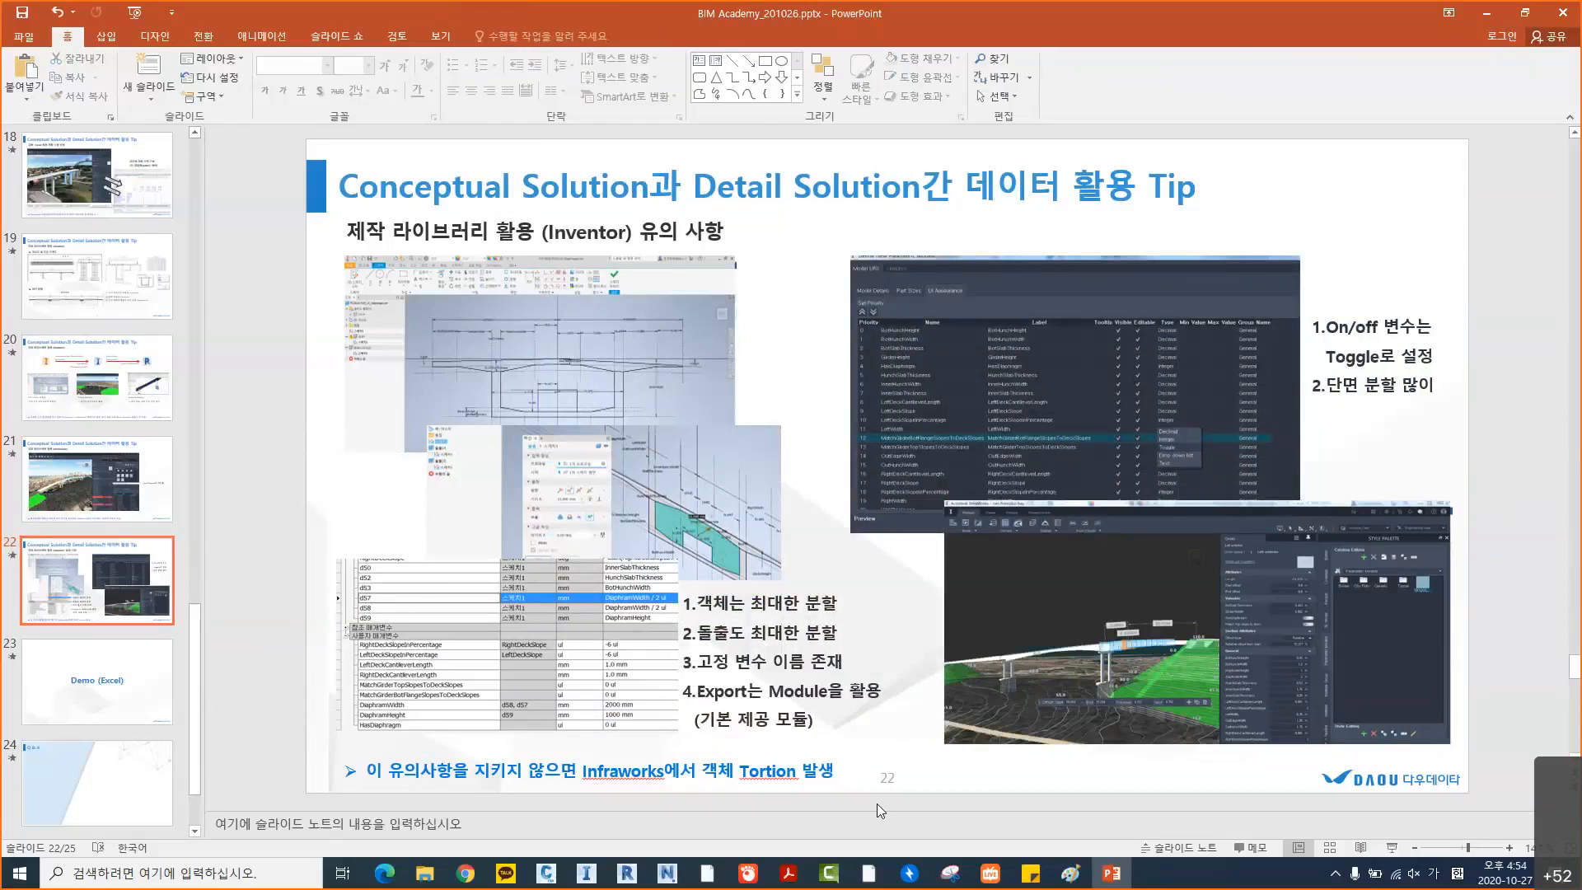
# Switch to InfraWorks and open the san francisco bay model
pyautogui.click(587, 873)
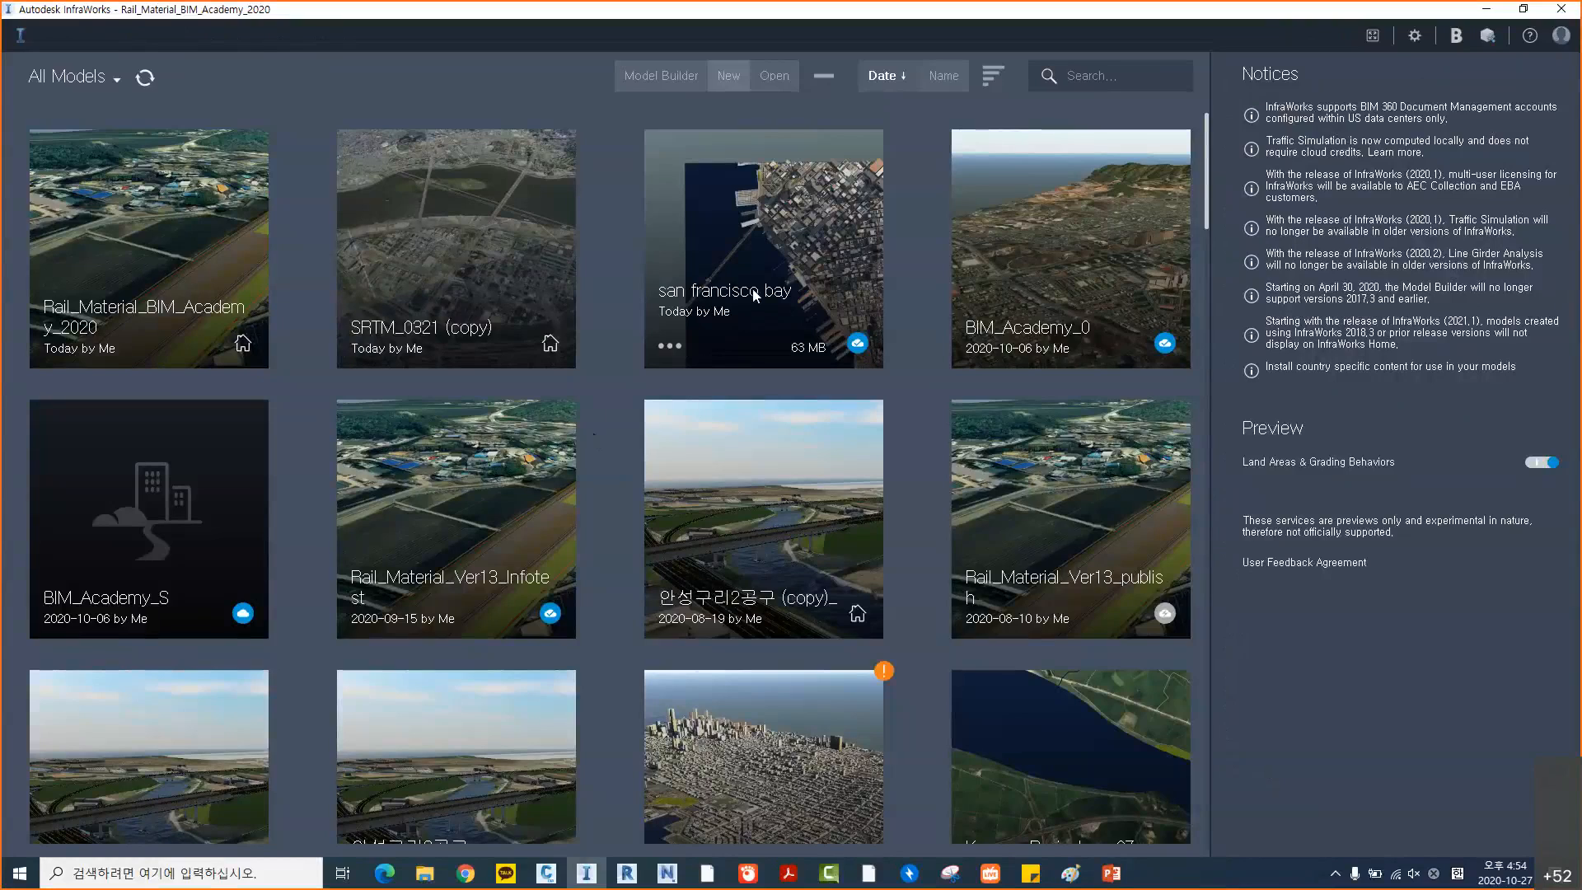
pyautogui.click(752, 290)
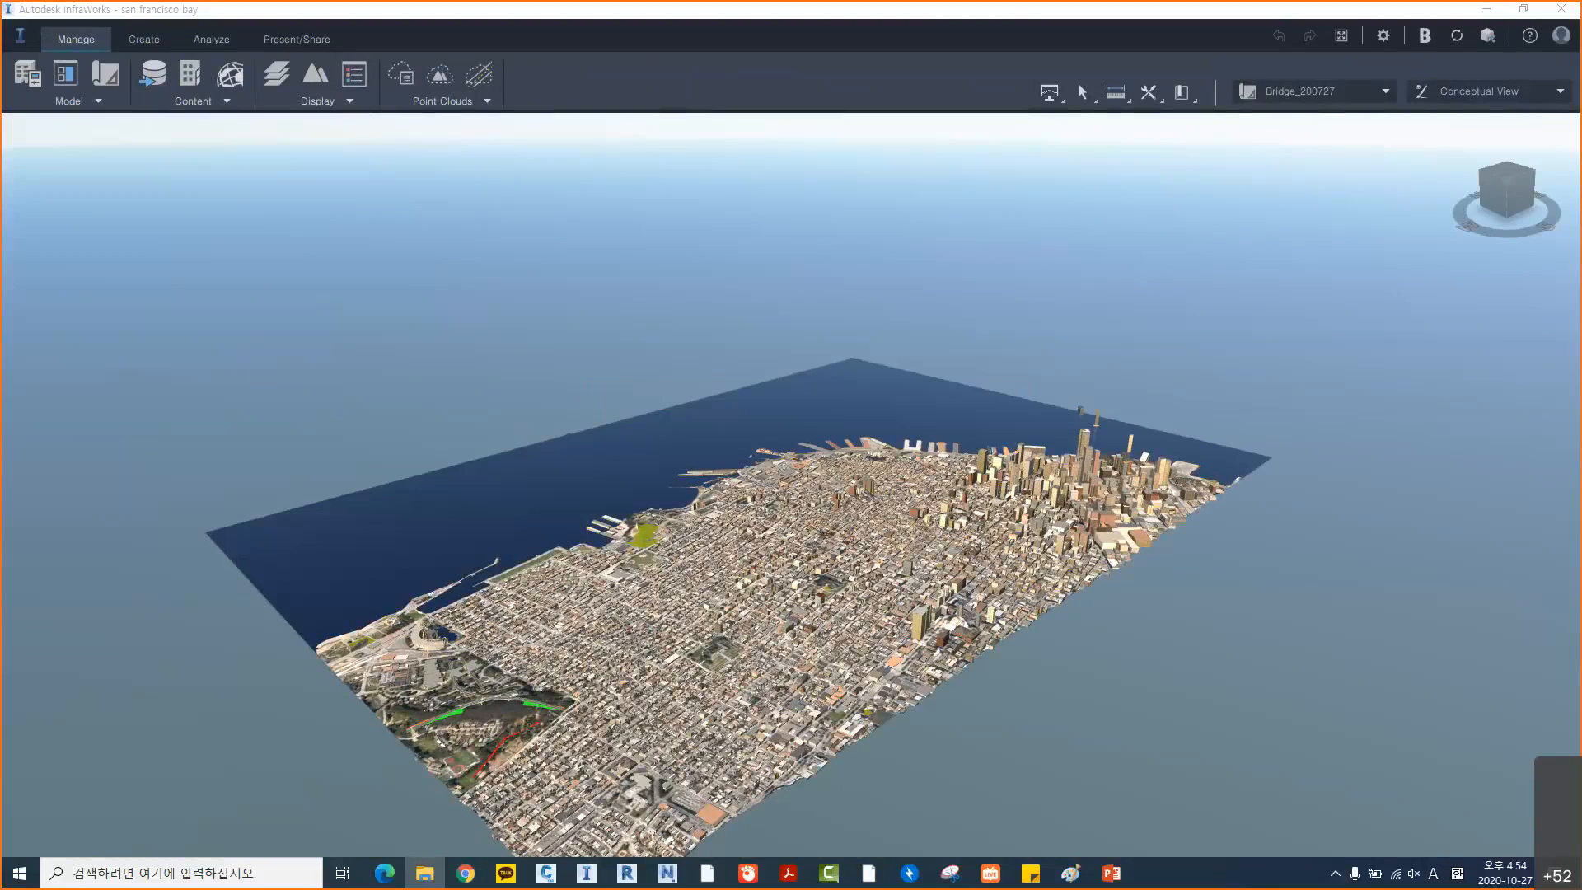
pyautogui.moveTo(449, 757); pyautogui.dragTo(759, 691, button='middle')
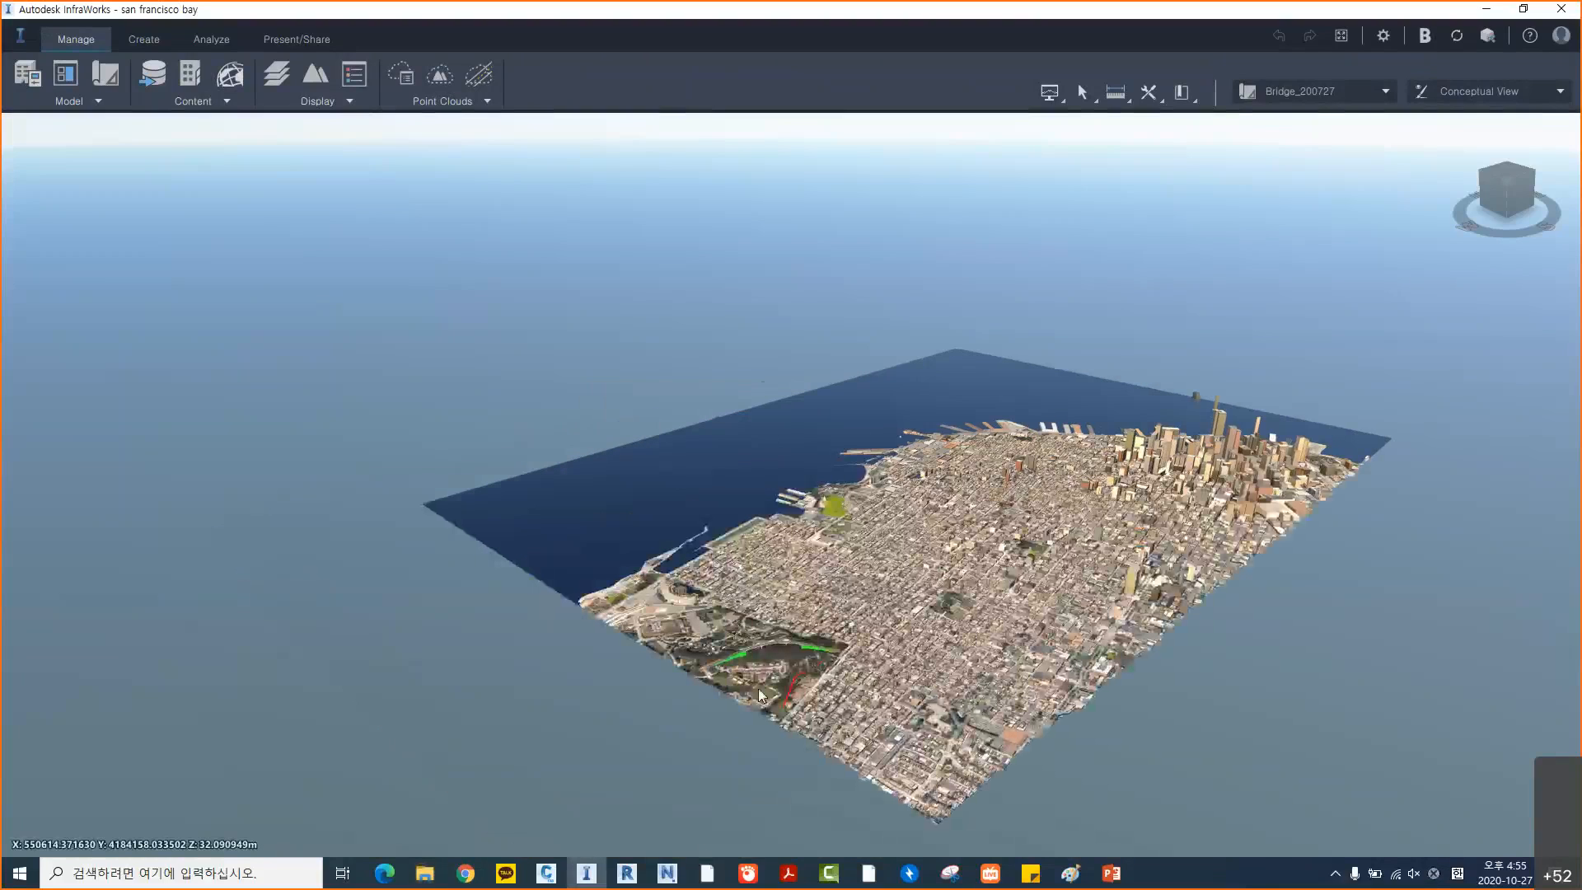
# Select the curved four-pier bridge on Road 2, on the hillside below the larger arched bridge
pyautogui.scroll(10, 759, 696)
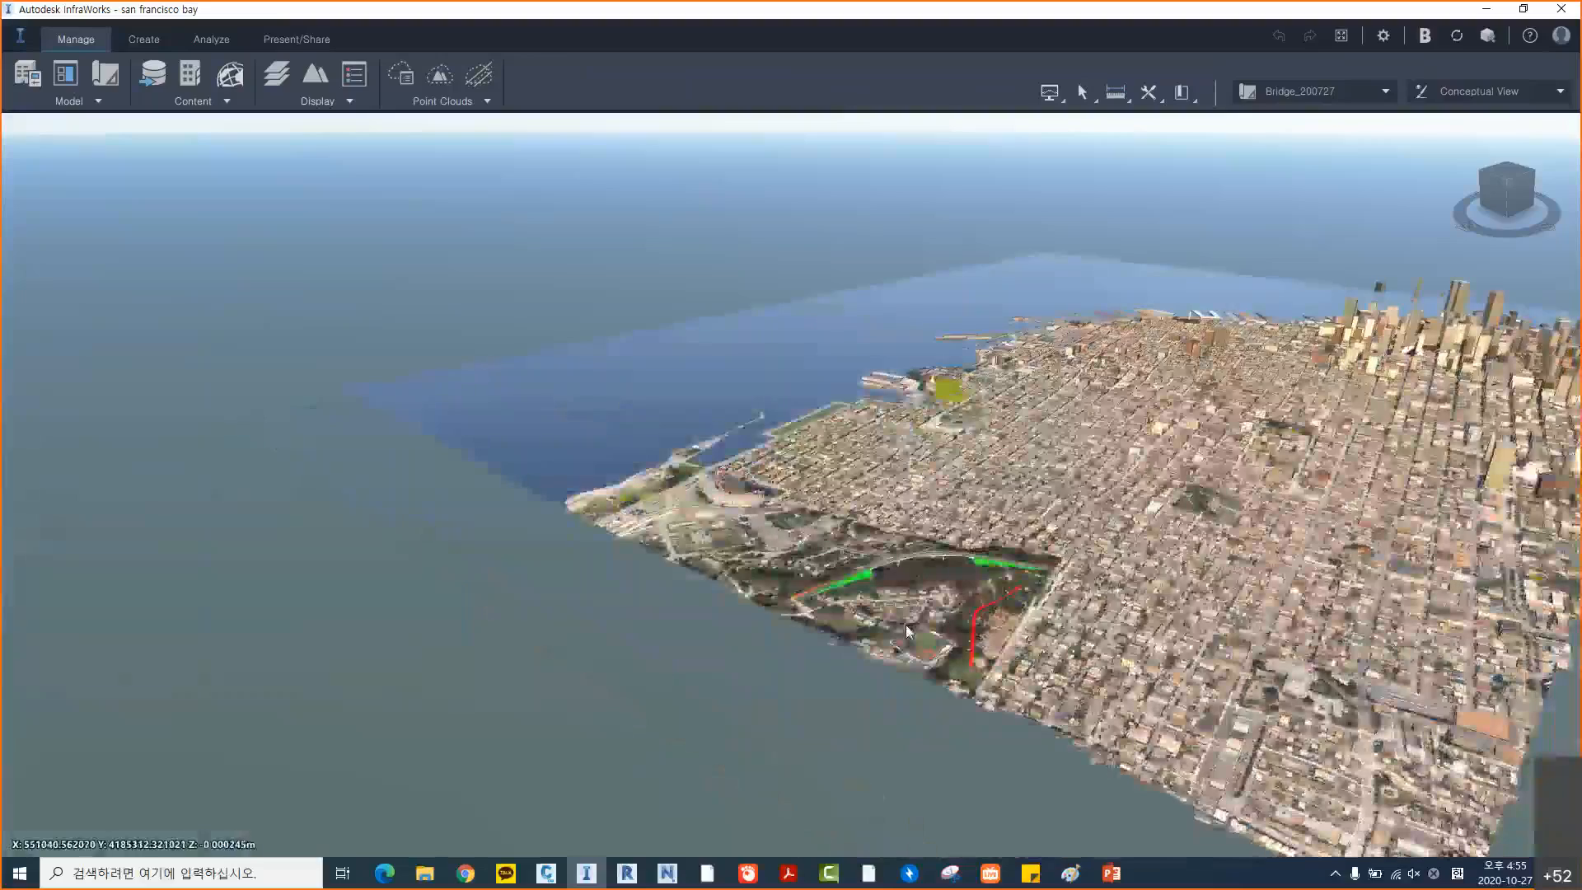
pyautogui.scroll(5, 897, 600)
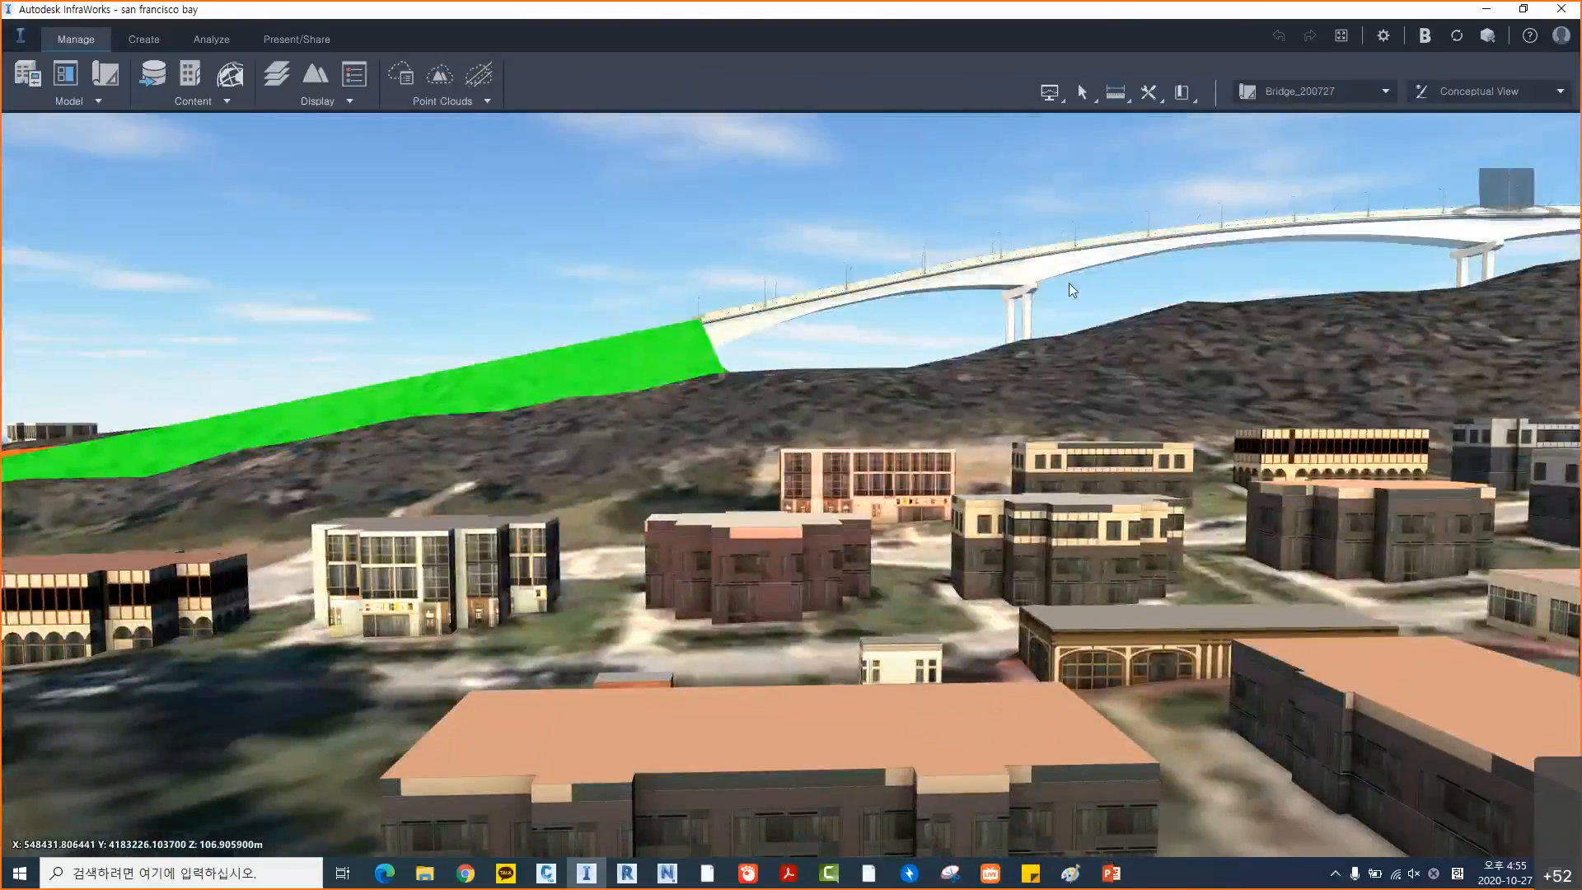
pyautogui.moveTo(1077, 404); pyautogui.dragTo(862, 588)
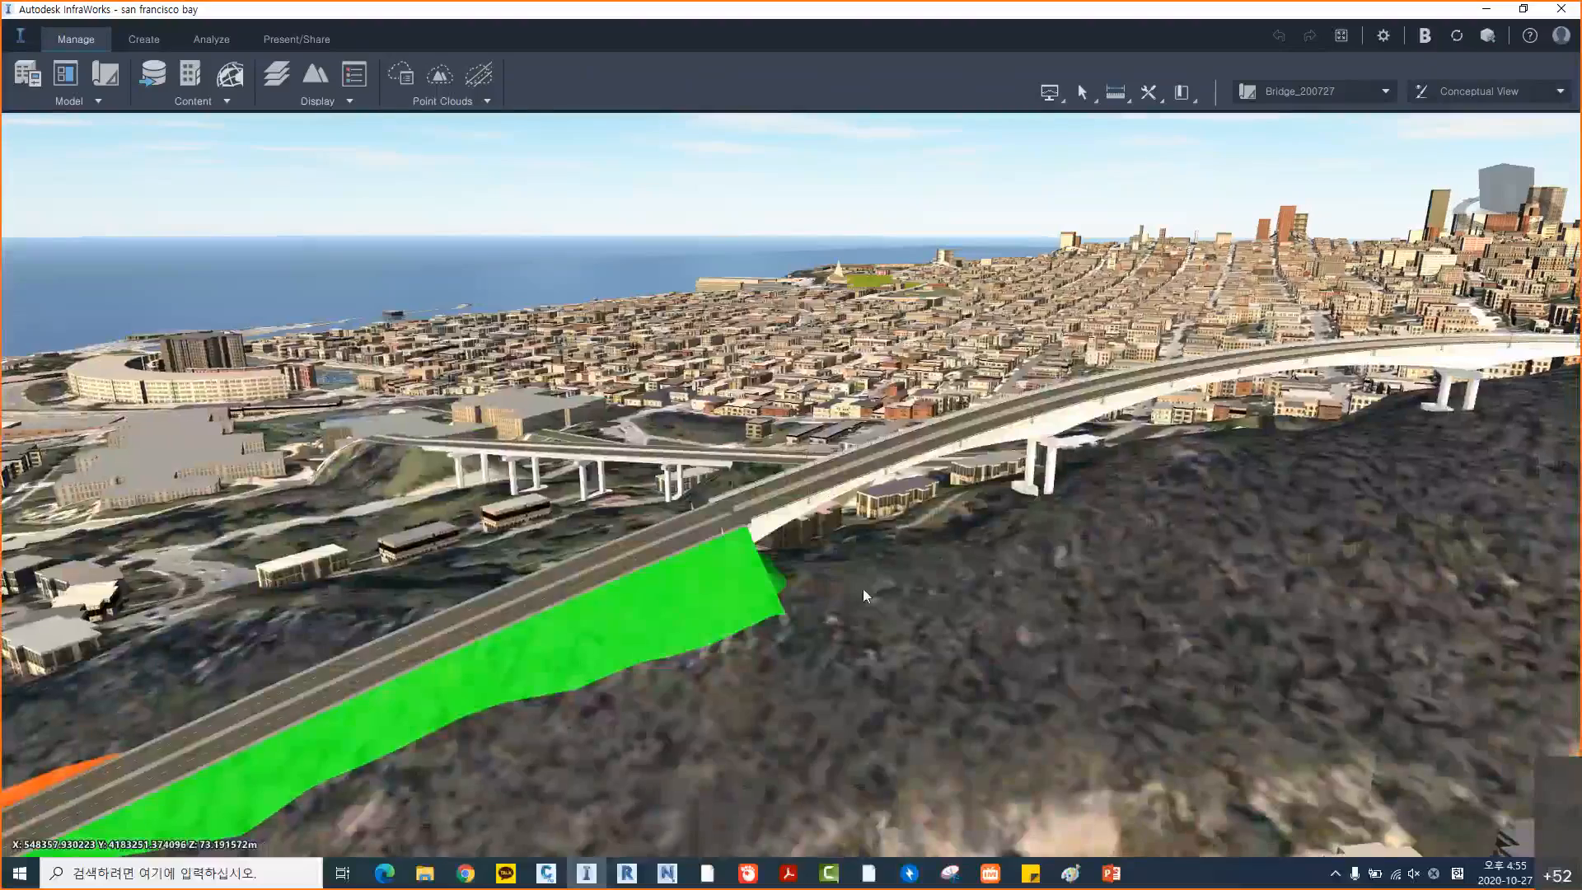
pyautogui.moveTo(862, 588); pyautogui.dragTo(1219, 594, button='middle')
pyautogui.moveTo(803, 593); pyautogui.dragTo(432, 529)
pyautogui.scroll(3, 725, 525)
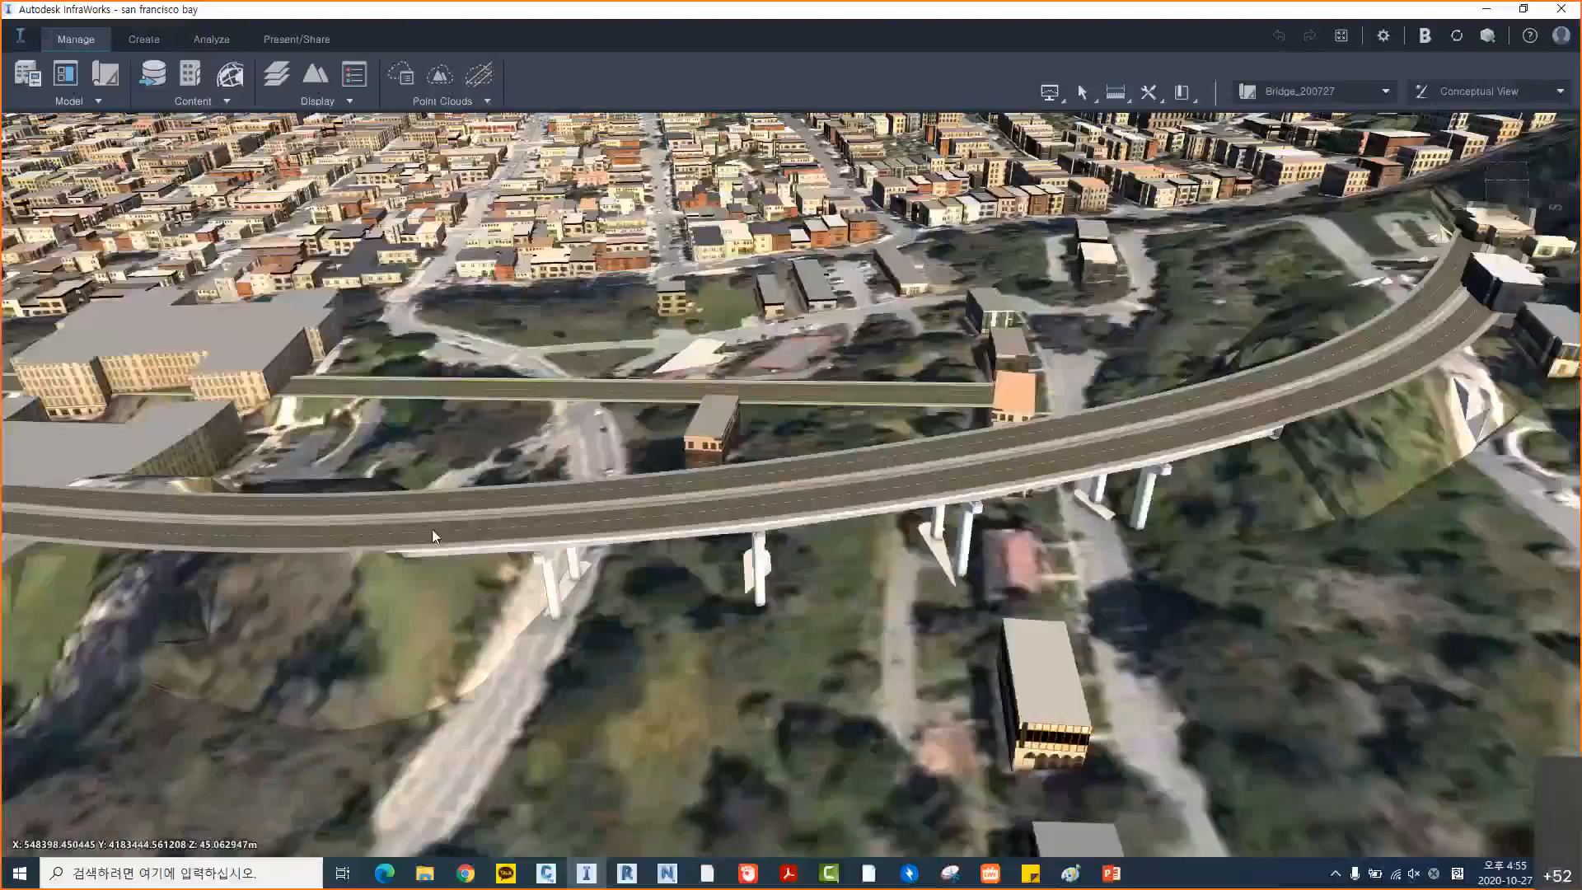
pyautogui.moveTo(907, 617); pyautogui.dragTo(857, 512)
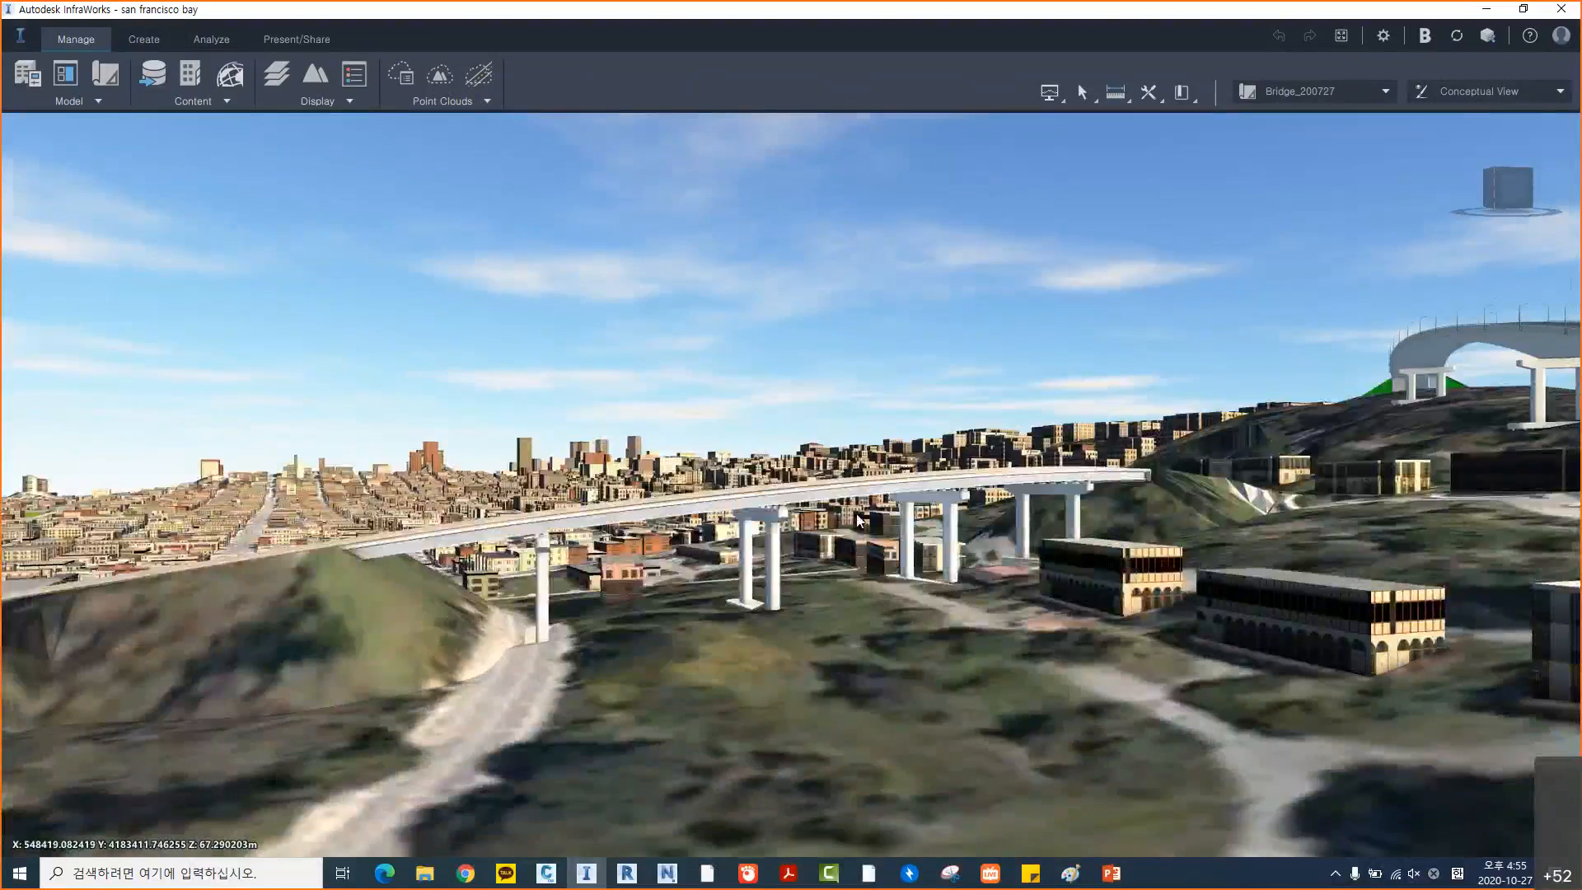
pyautogui.click(868, 497)
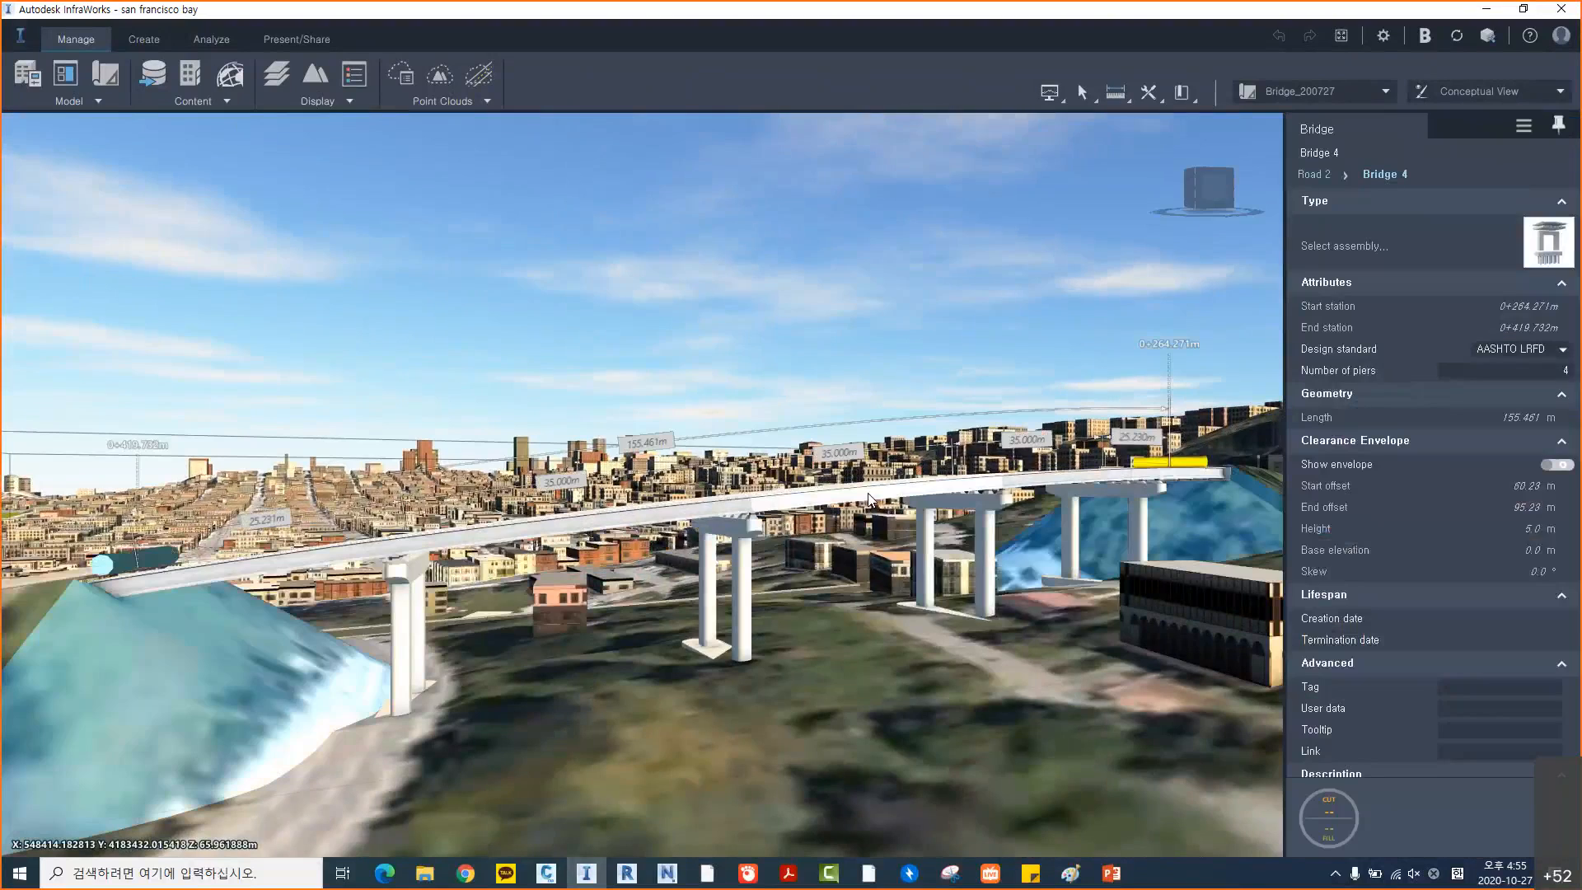
# Send Bridge 4 to a new spreadsheet and choose the desktop folder Test > 201026 as the save location
pyautogui.rightClick(867, 498)
pyautogui.moveTo(1000, 662)
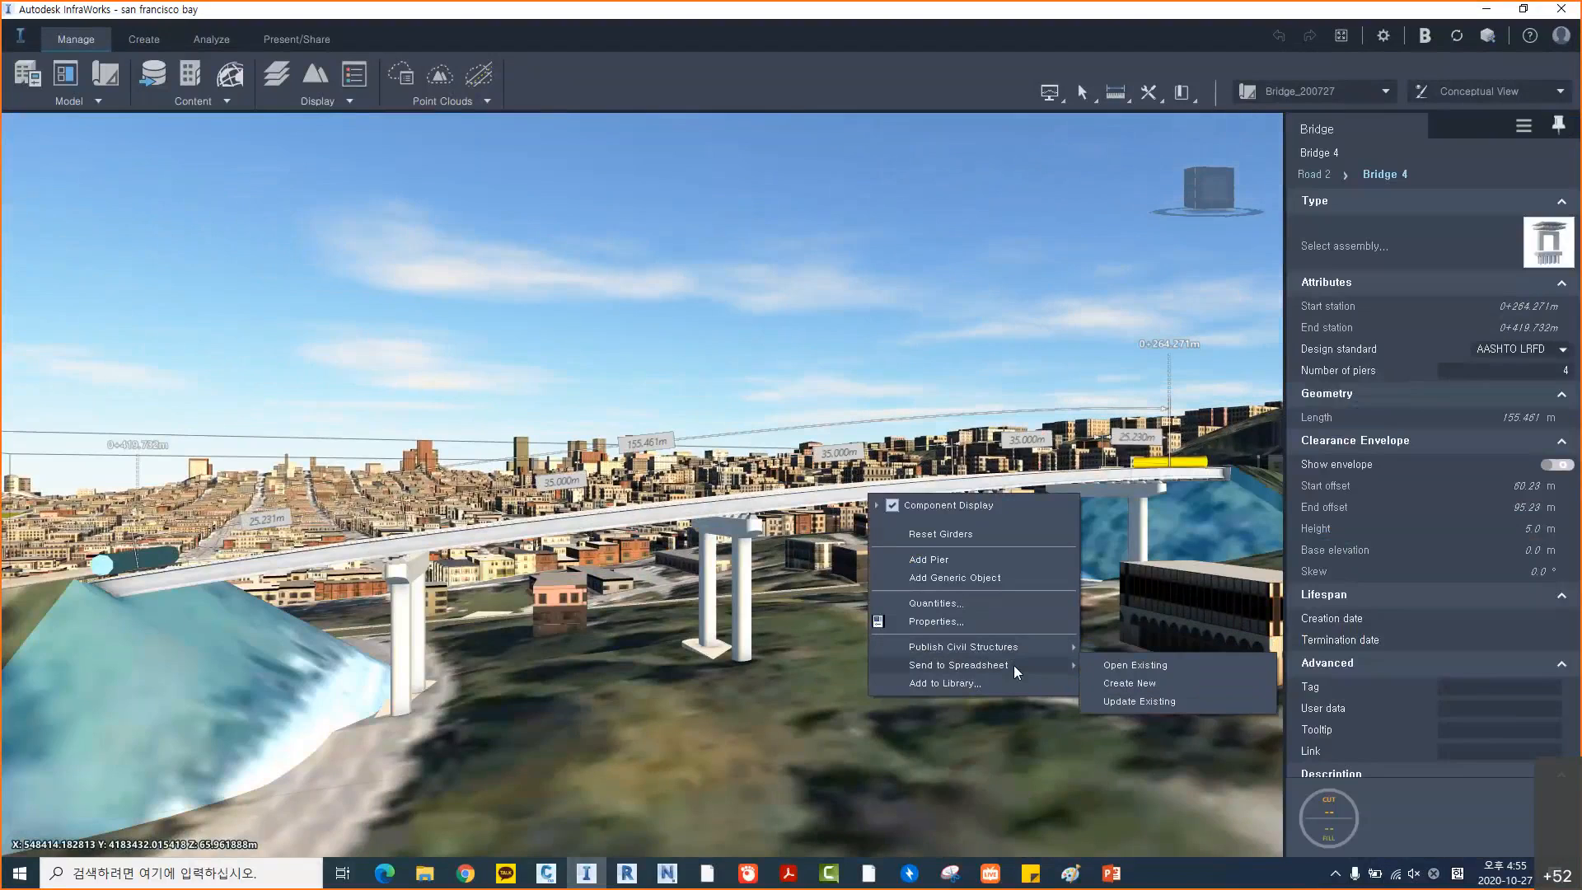
pyautogui.click(1107, 683)
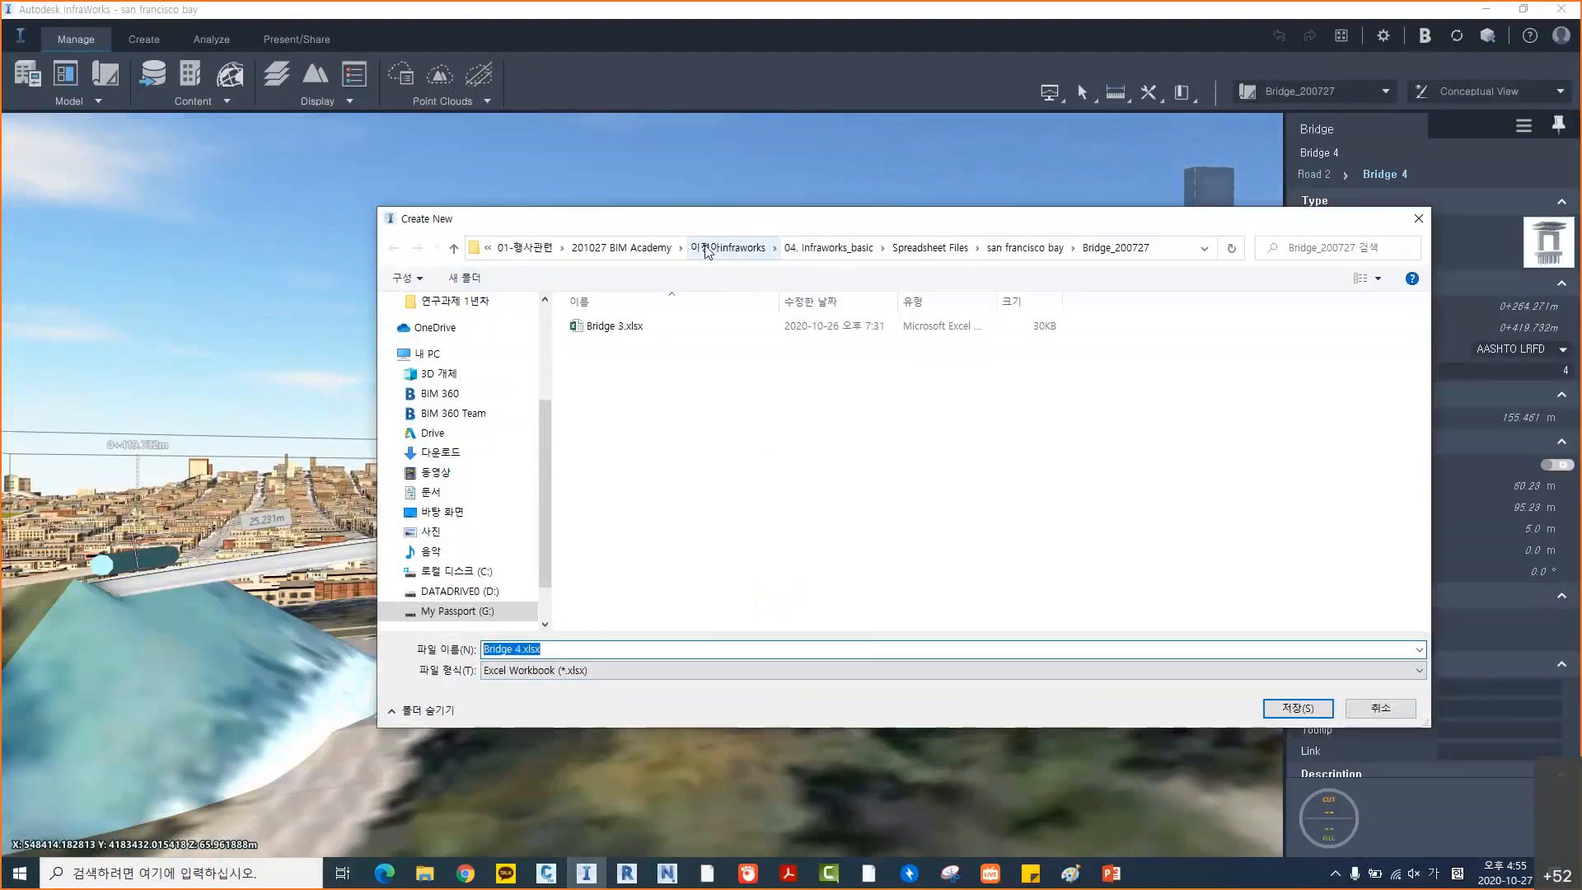
pyautogui.scroll(3, 458, 342)
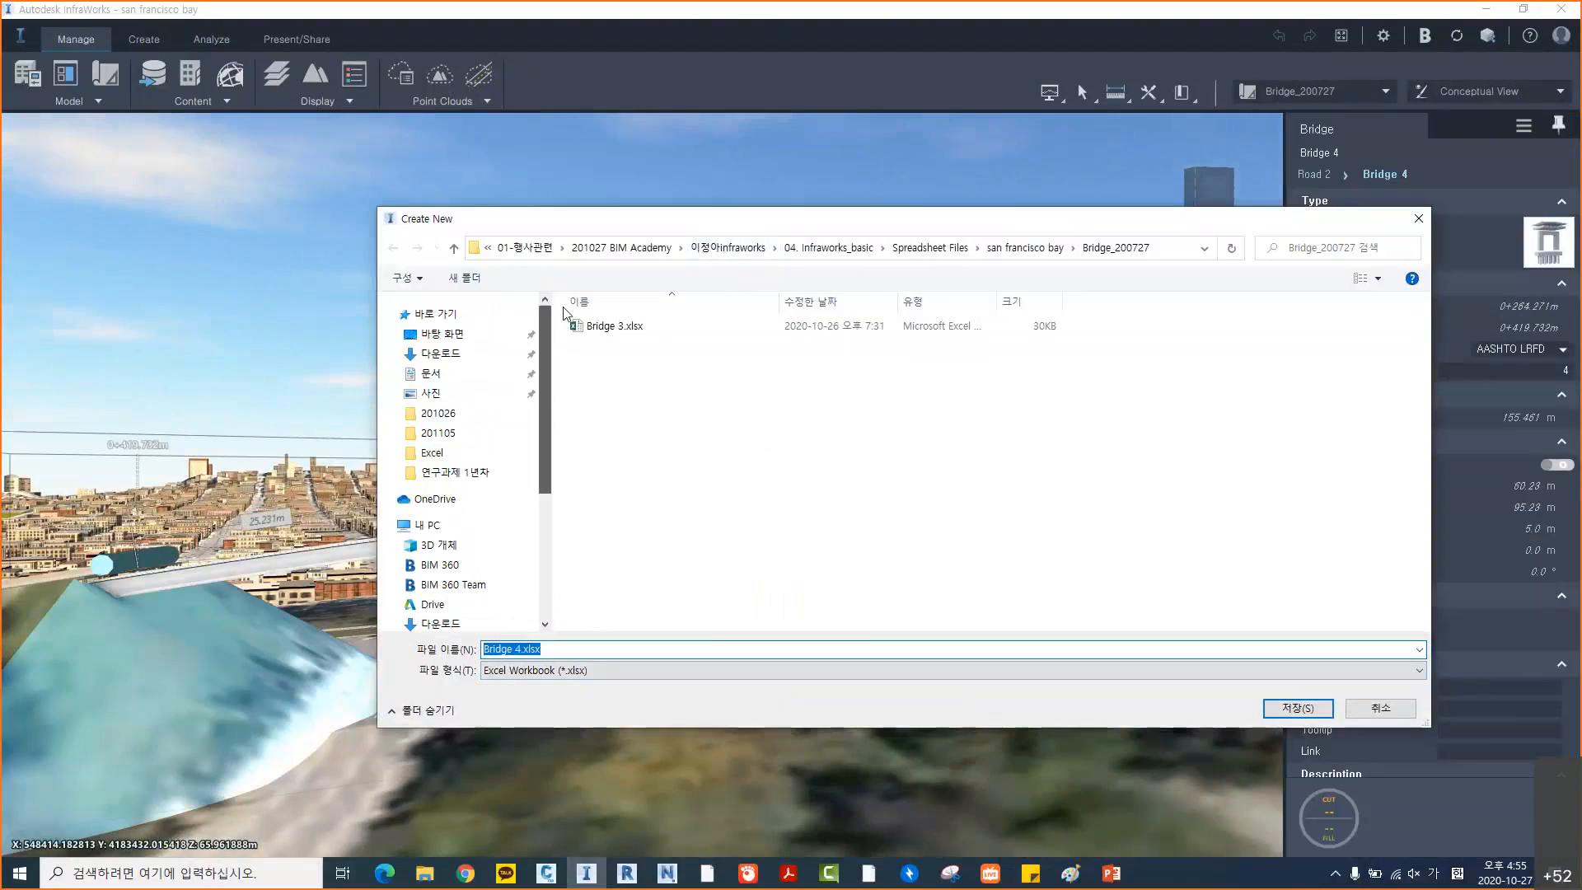
pyautogui.click(458, 341)
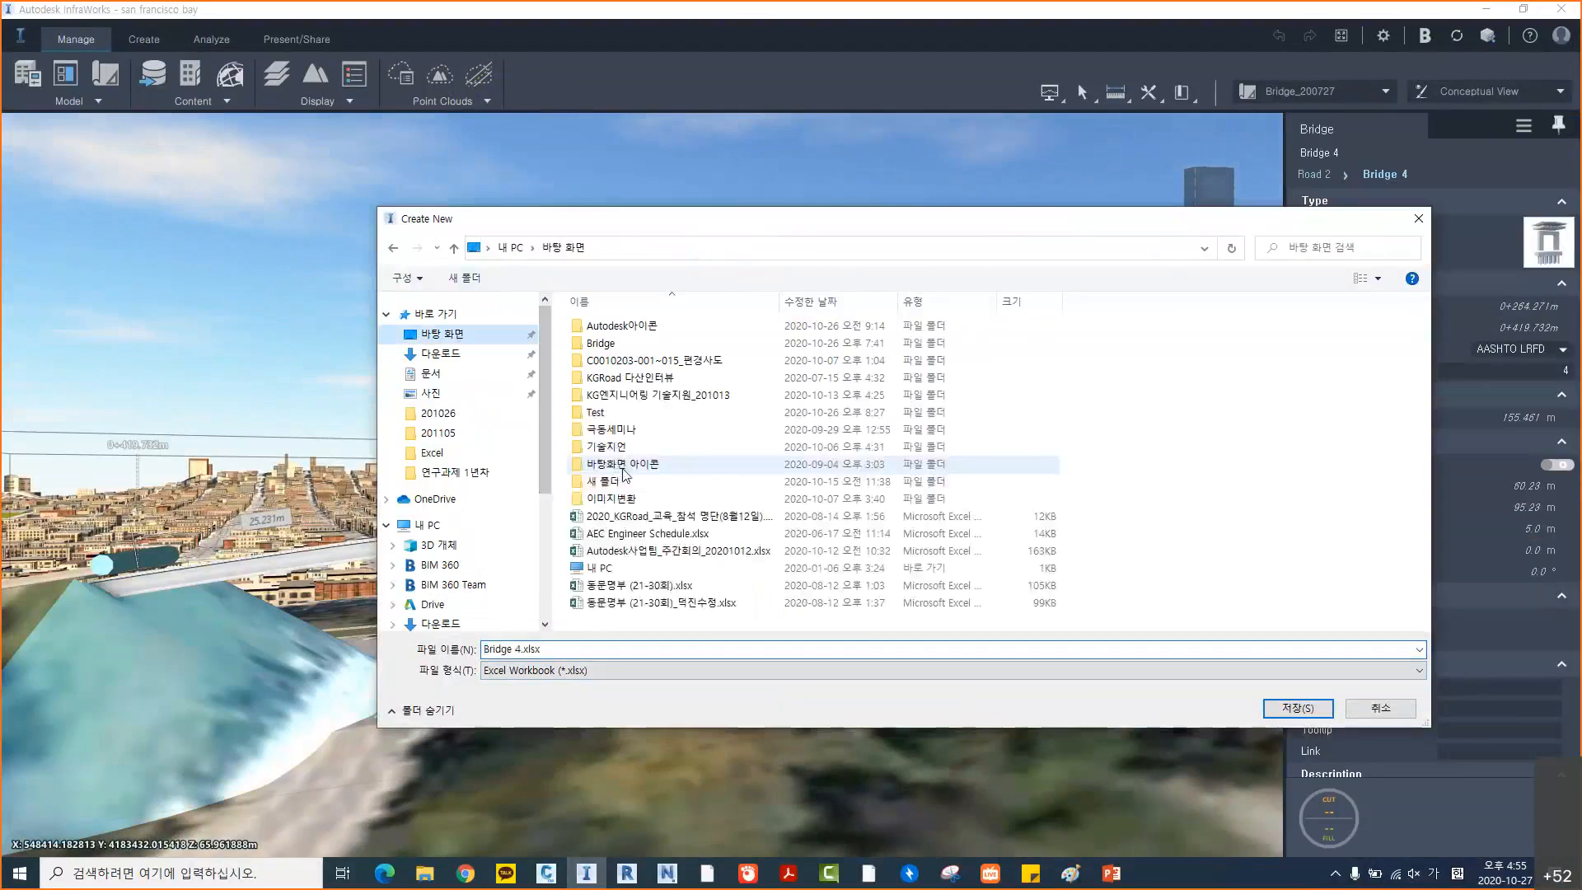
pyautogui.doubleClick(602, 414)
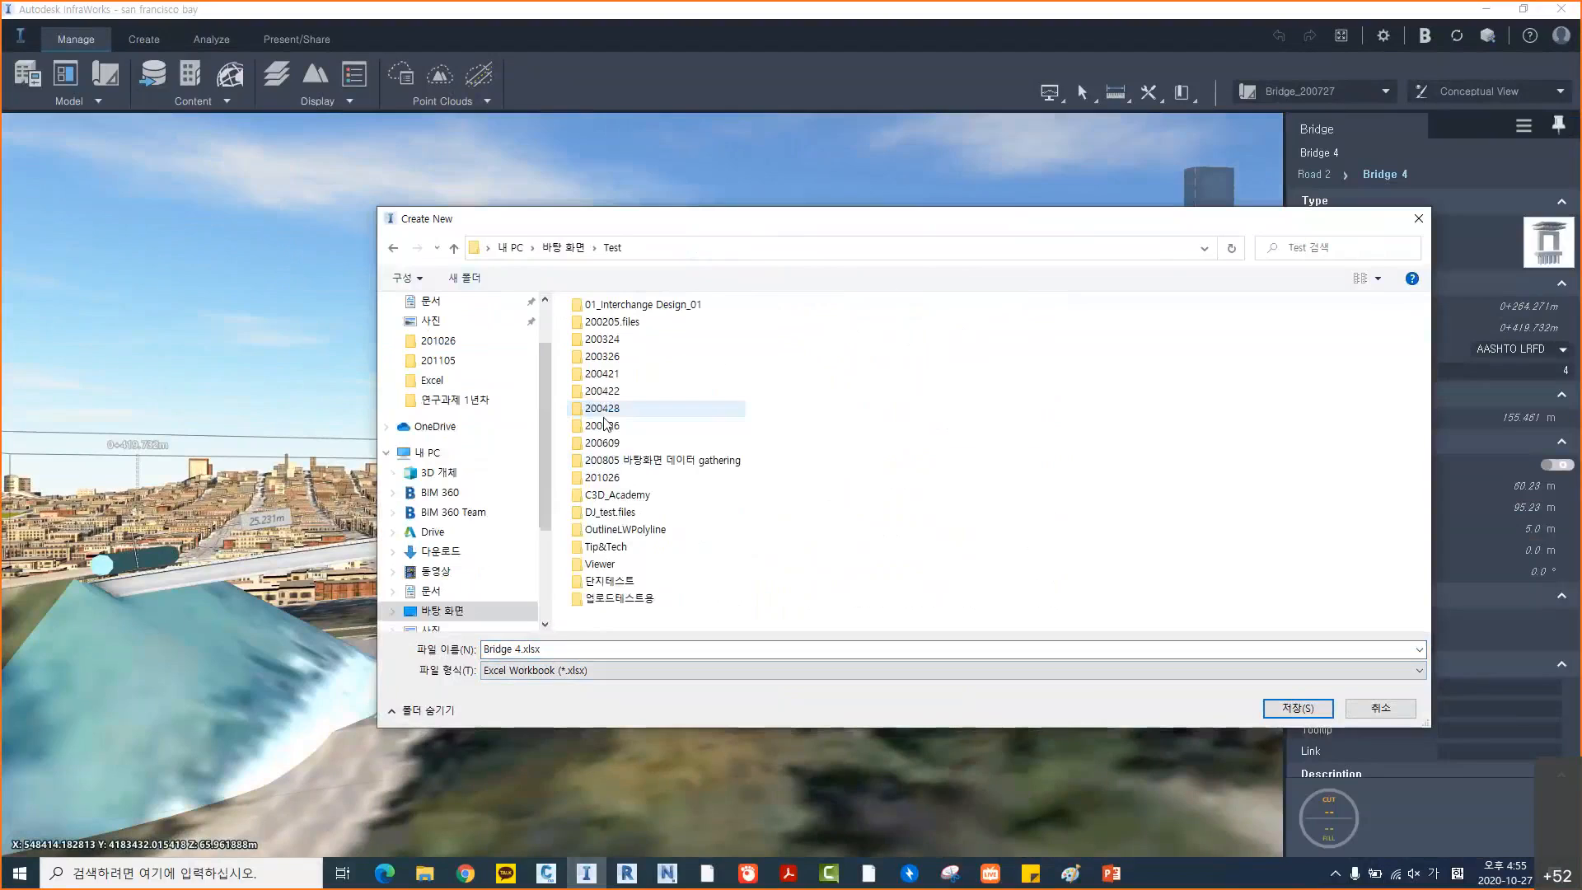
pyautogui.doubleClick(610, 478)
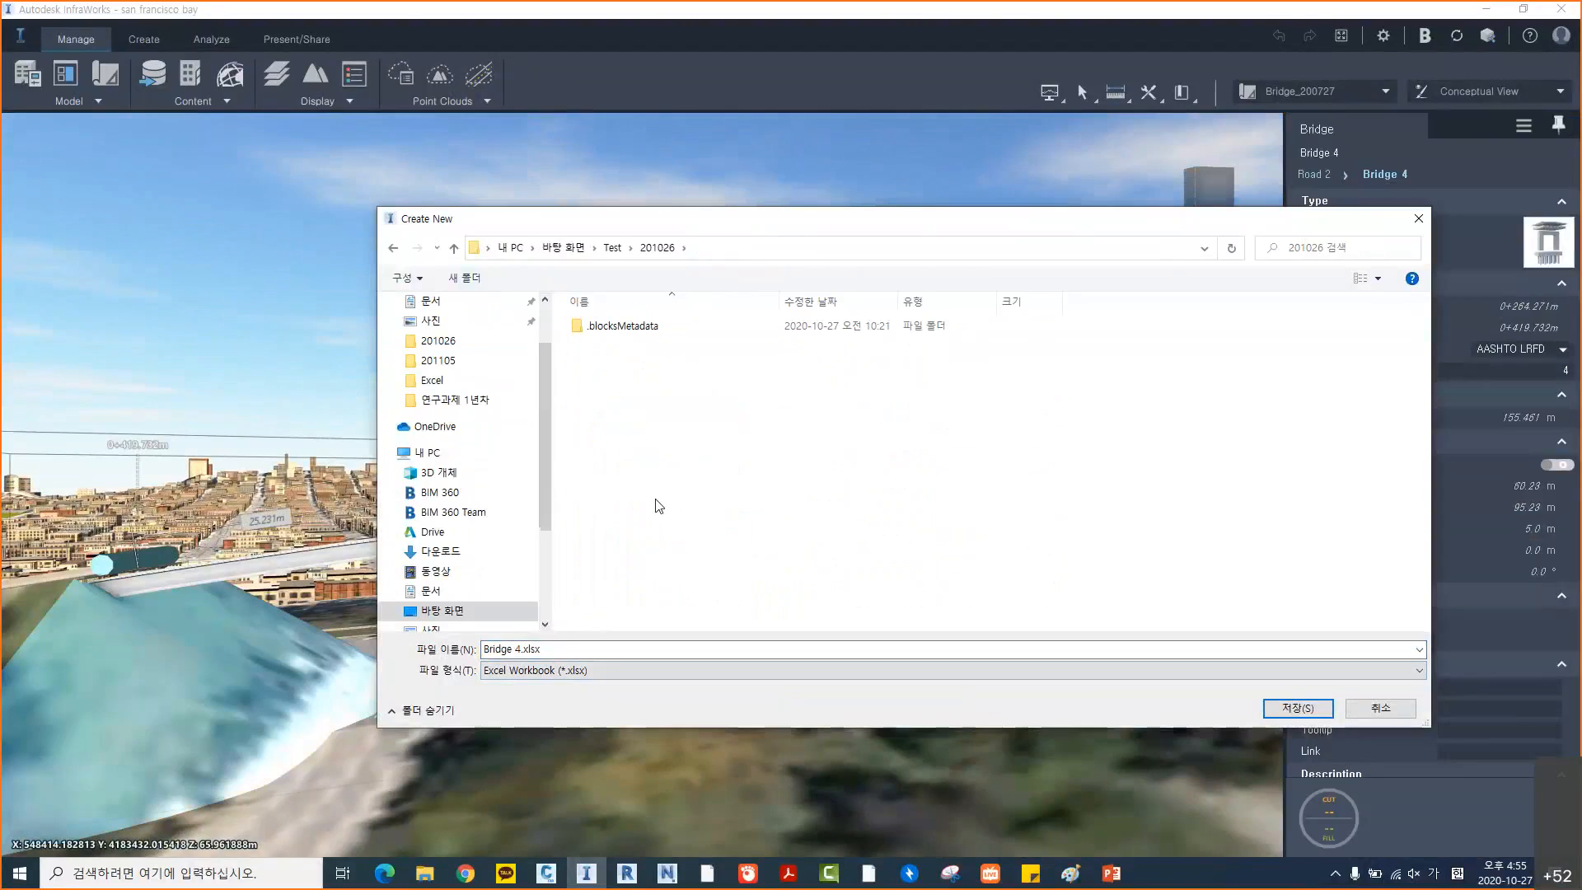
# Name the bridge spreadsheet AA and save it as an Excel workbook
pyautogui.click(605, 648)
pyautogui.write('ㅁ')
pyautogui.press('BackSpace')
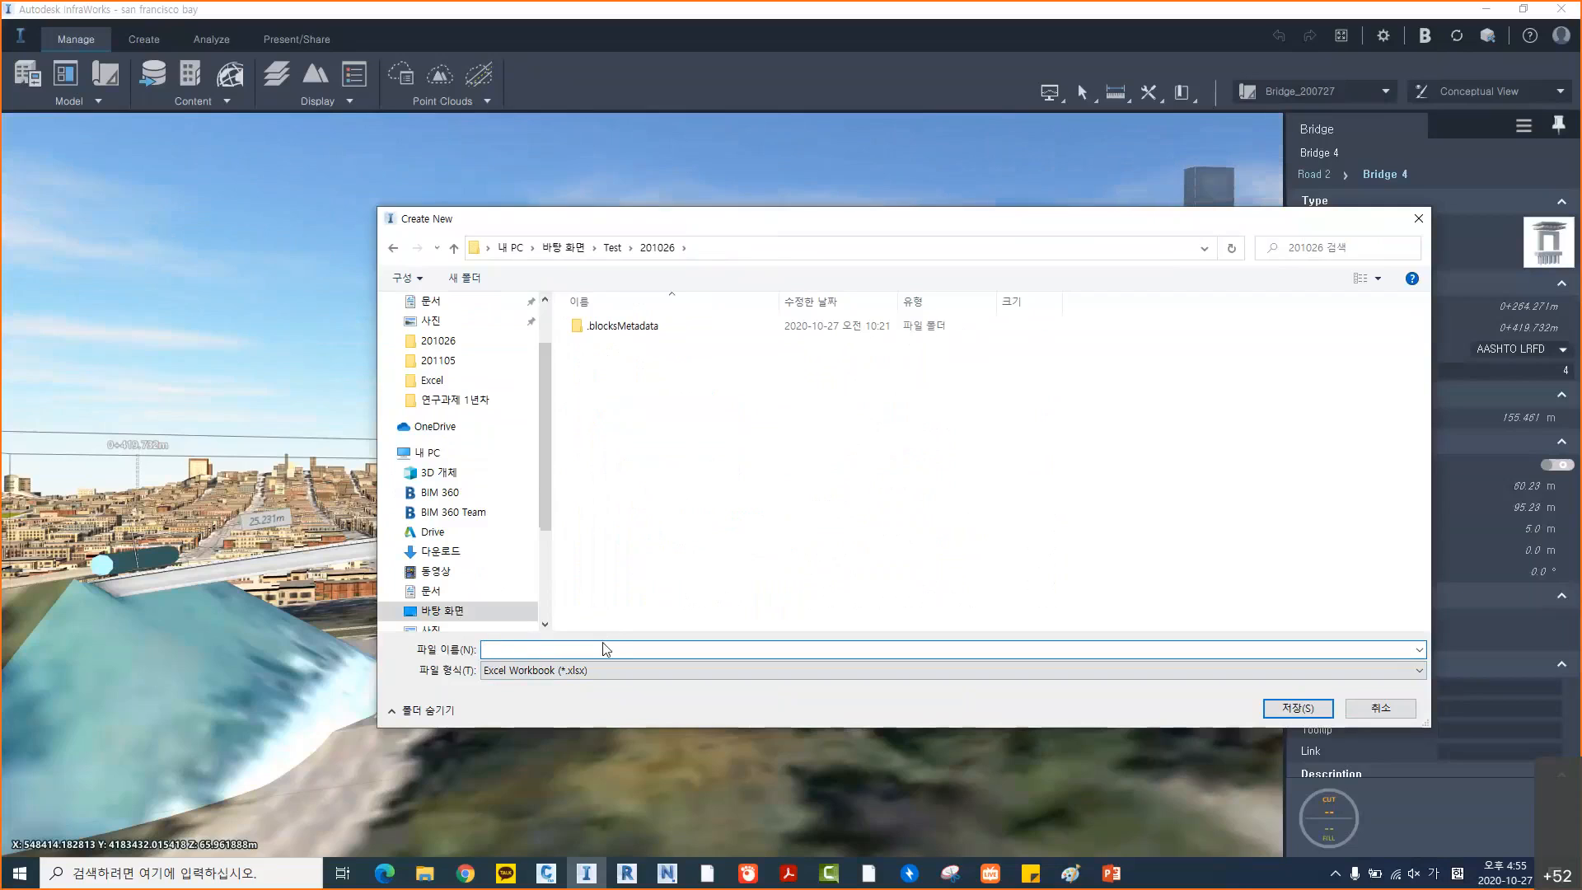
pyautogui.press('Hangul')
pyautogui.write('AA')
pyautogui.press('Return')
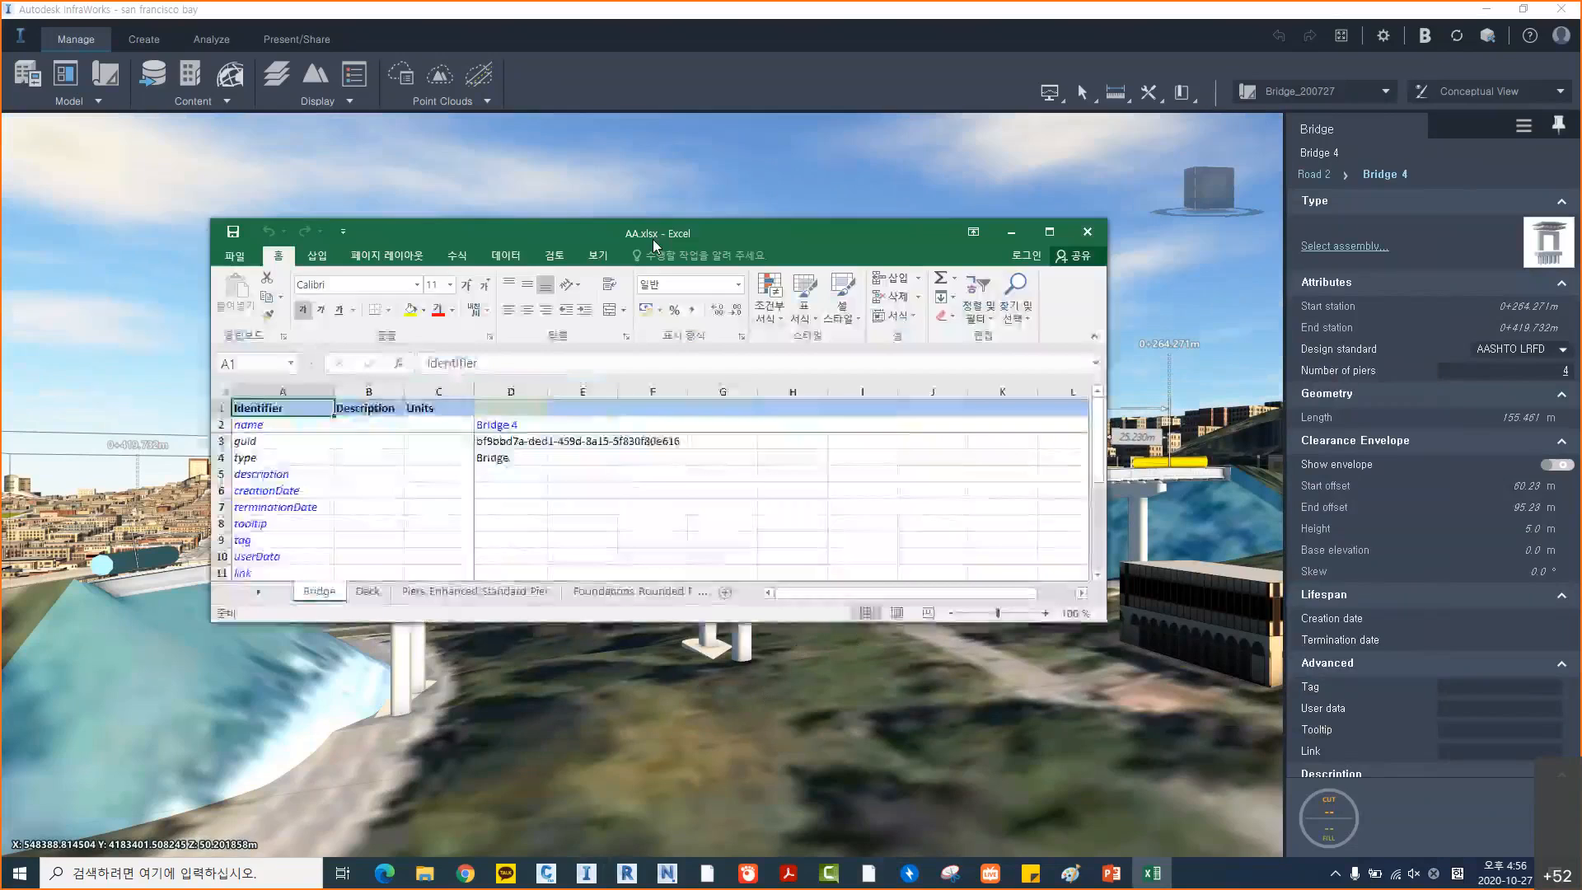
# Maximize the AA.xlsx workbook, widen its sheet tab area, and look through the deck, pier, foundation, abutment and girder group sheets
pyautogui.doubleClick(651, 240)
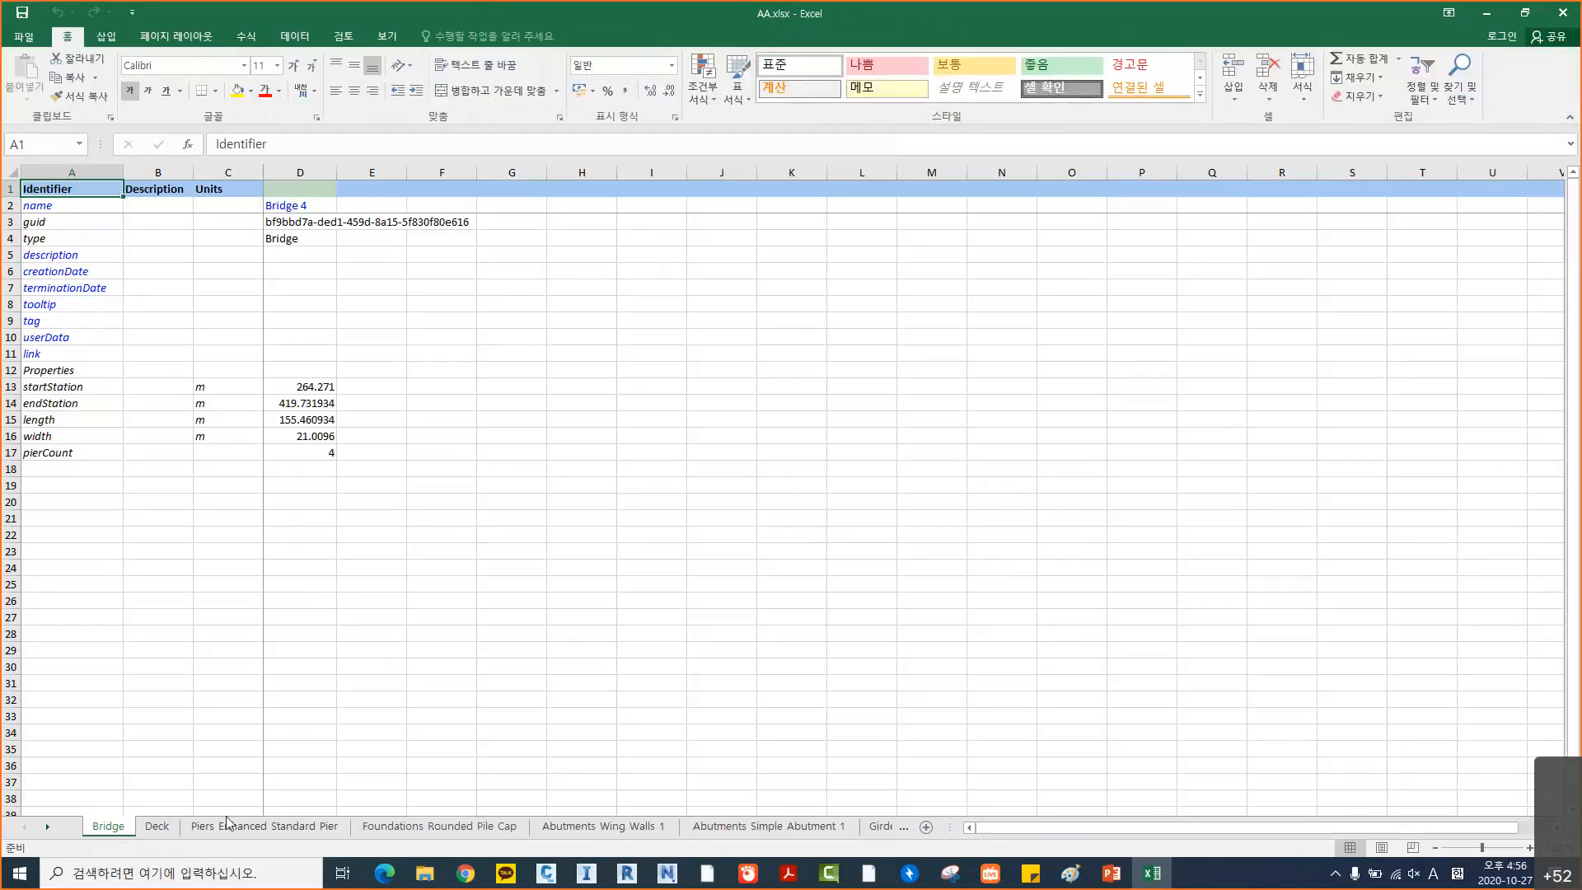
pyautogui.moveTo(950, 827); pyautogui.dragTo(1330, 827)
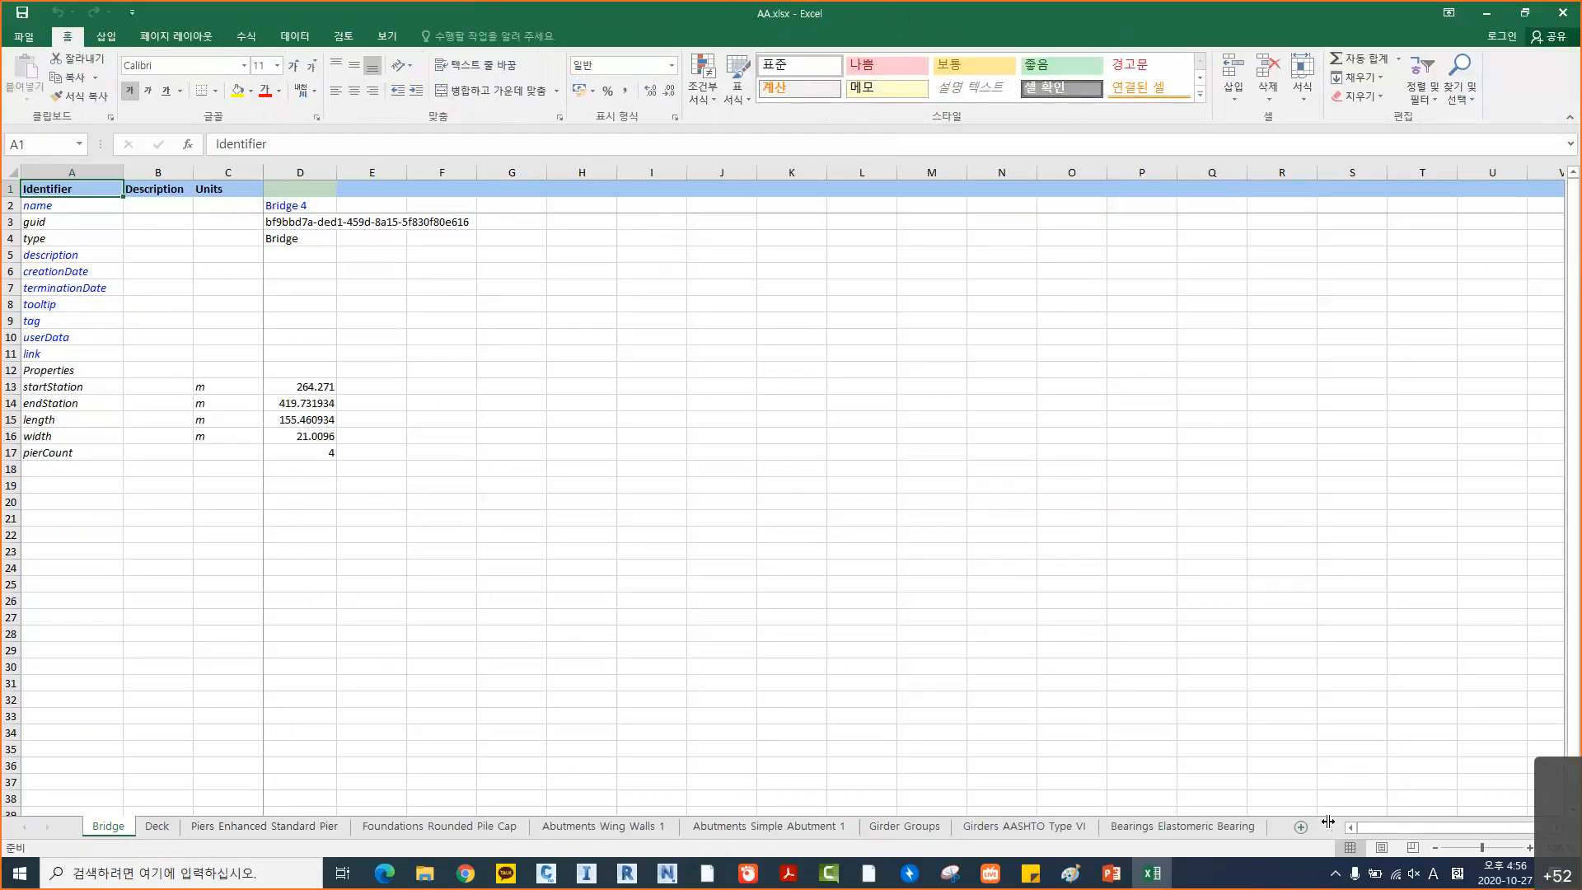
pyautogui.click(174, 826)
pyautogui.click(272, 826)
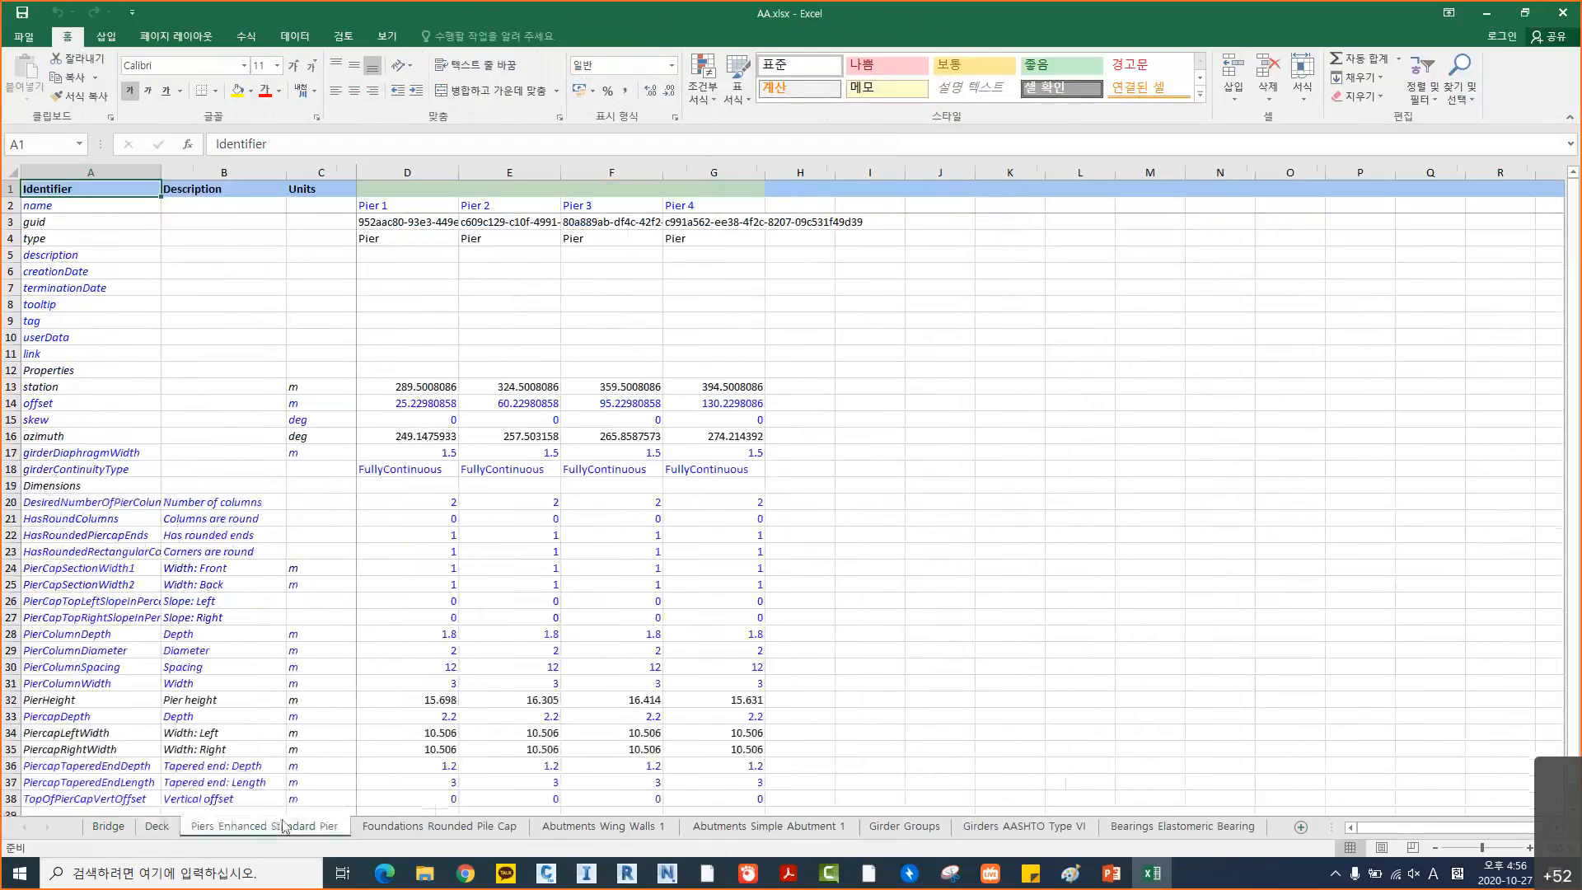
pyautogui.click(391, 828)
pyautogui.click(560, 827)
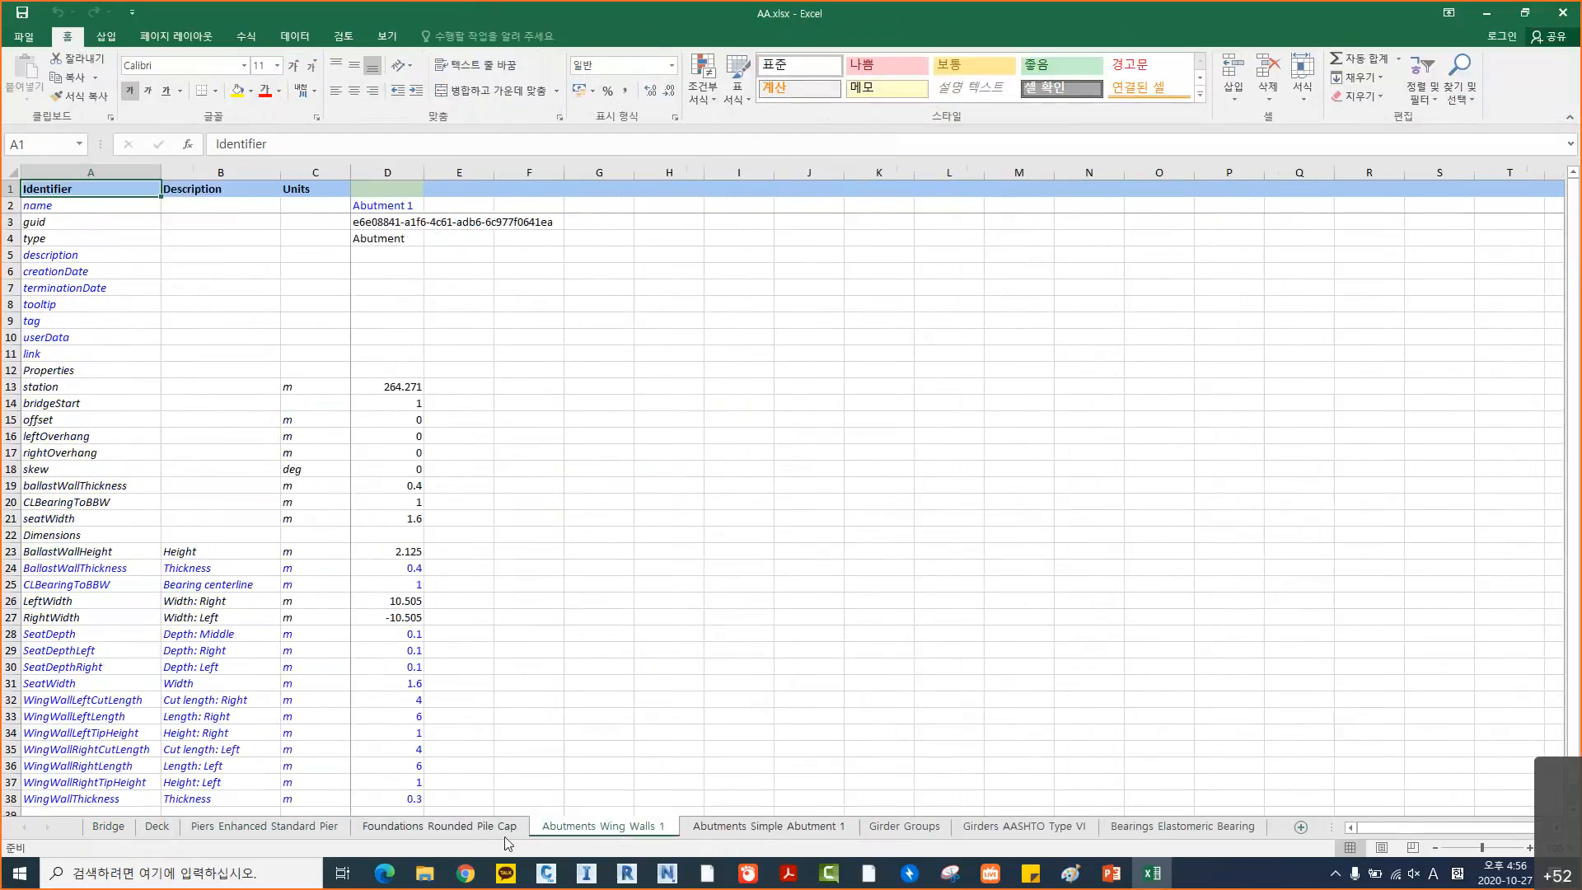
pyautogui.click(465, 827)
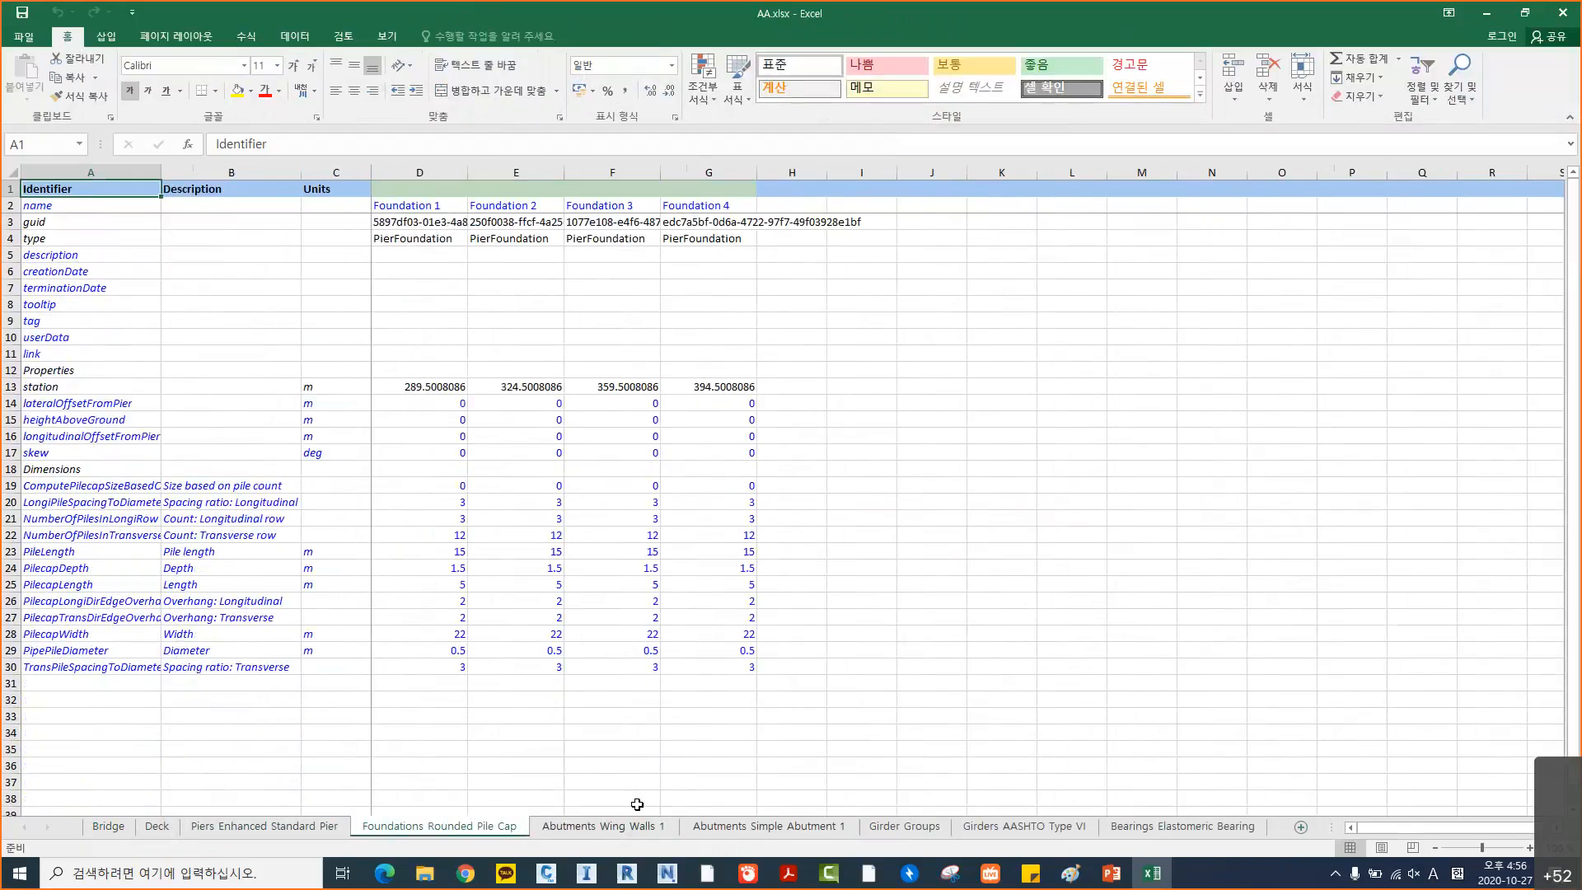
pyautogui.click(603, 827)
pyautogui.click(739, 829)
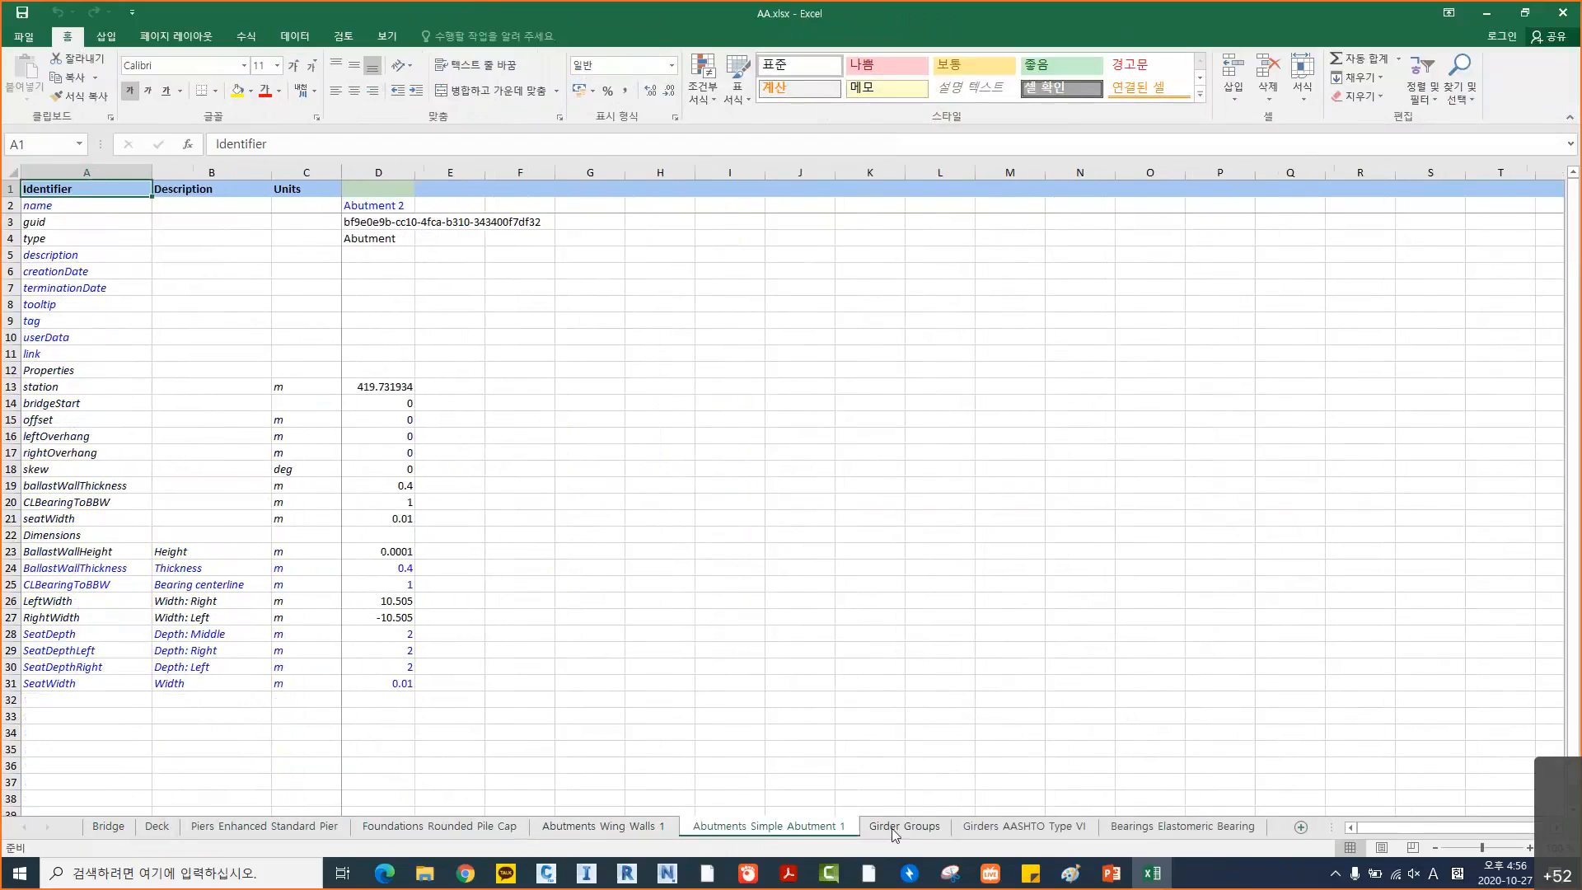
pyautogui.click(894, 829)
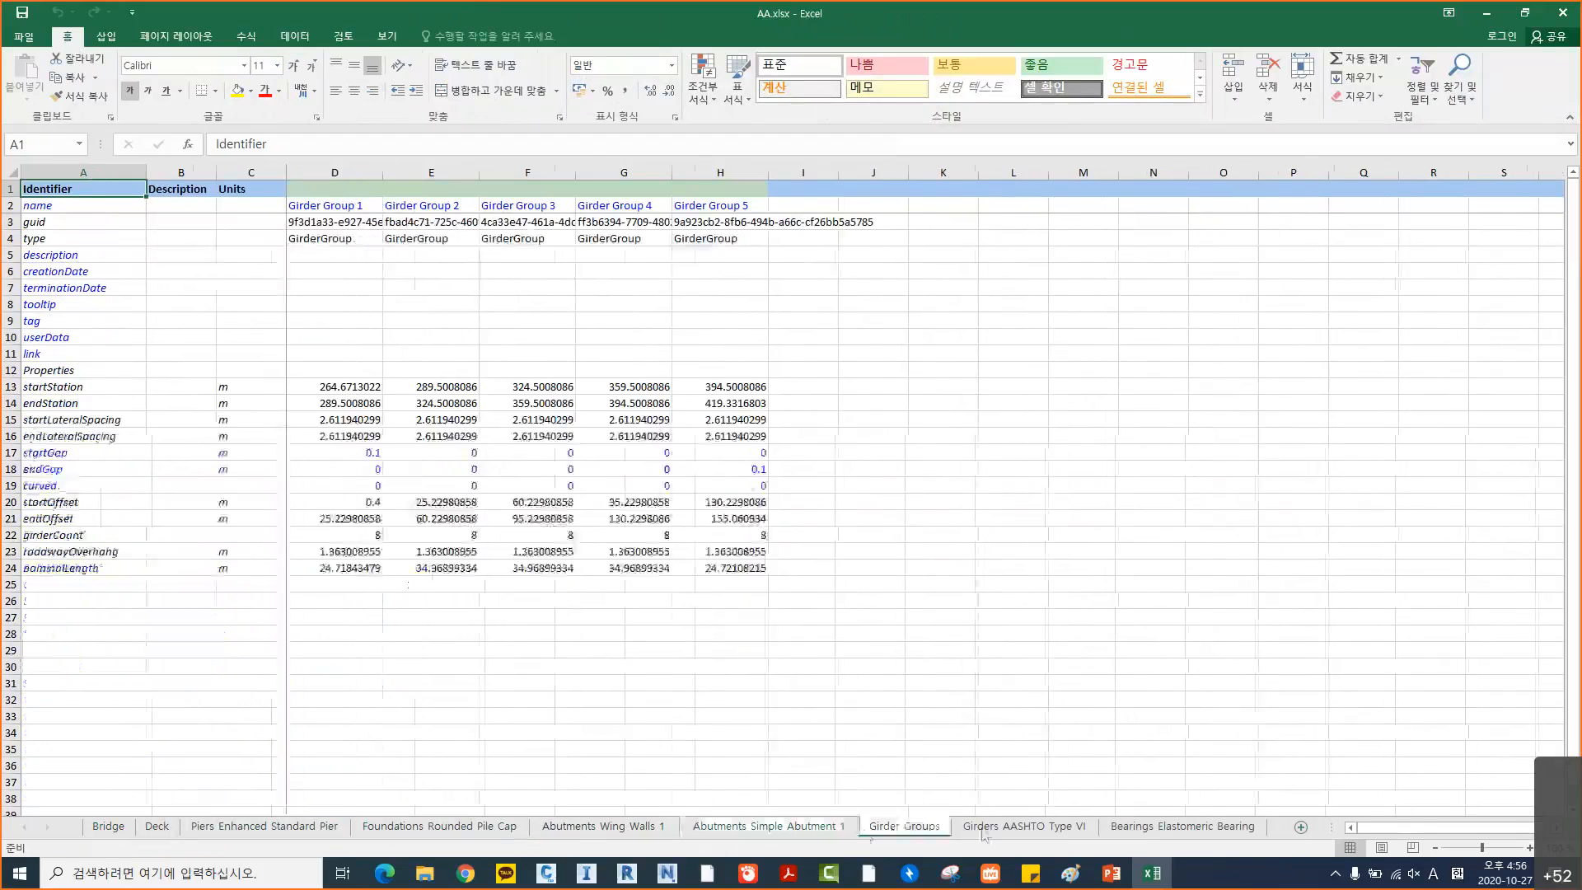
# Examine the pier properties and column dimension rows on the Piers Enhanced Standard Pier sheet
pyautogui.click(279, 830)
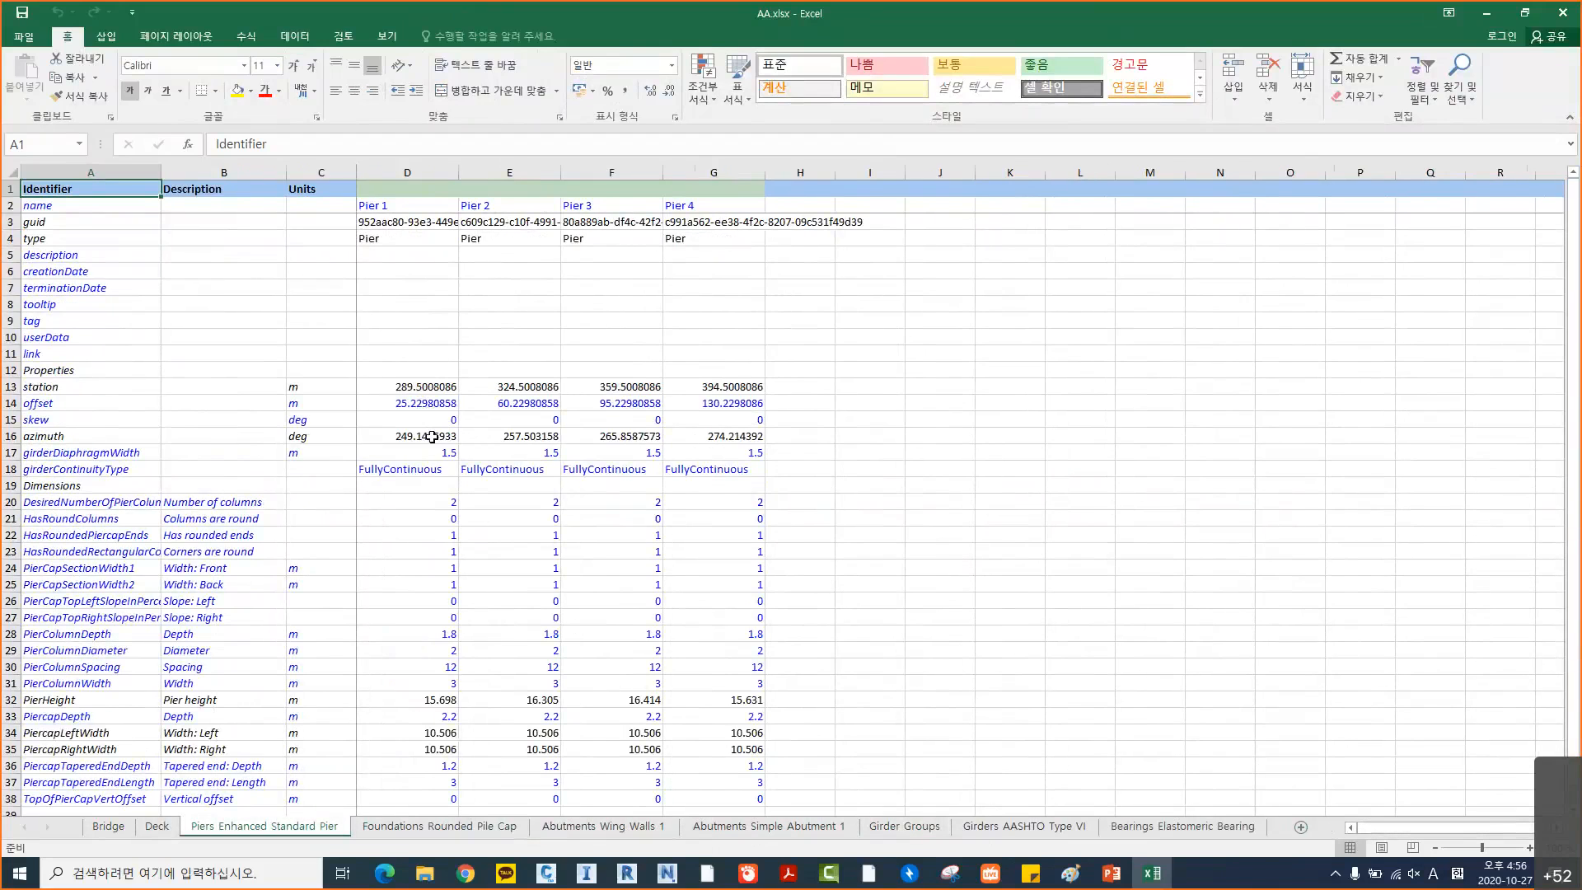
pyautogui.click(113, 639)
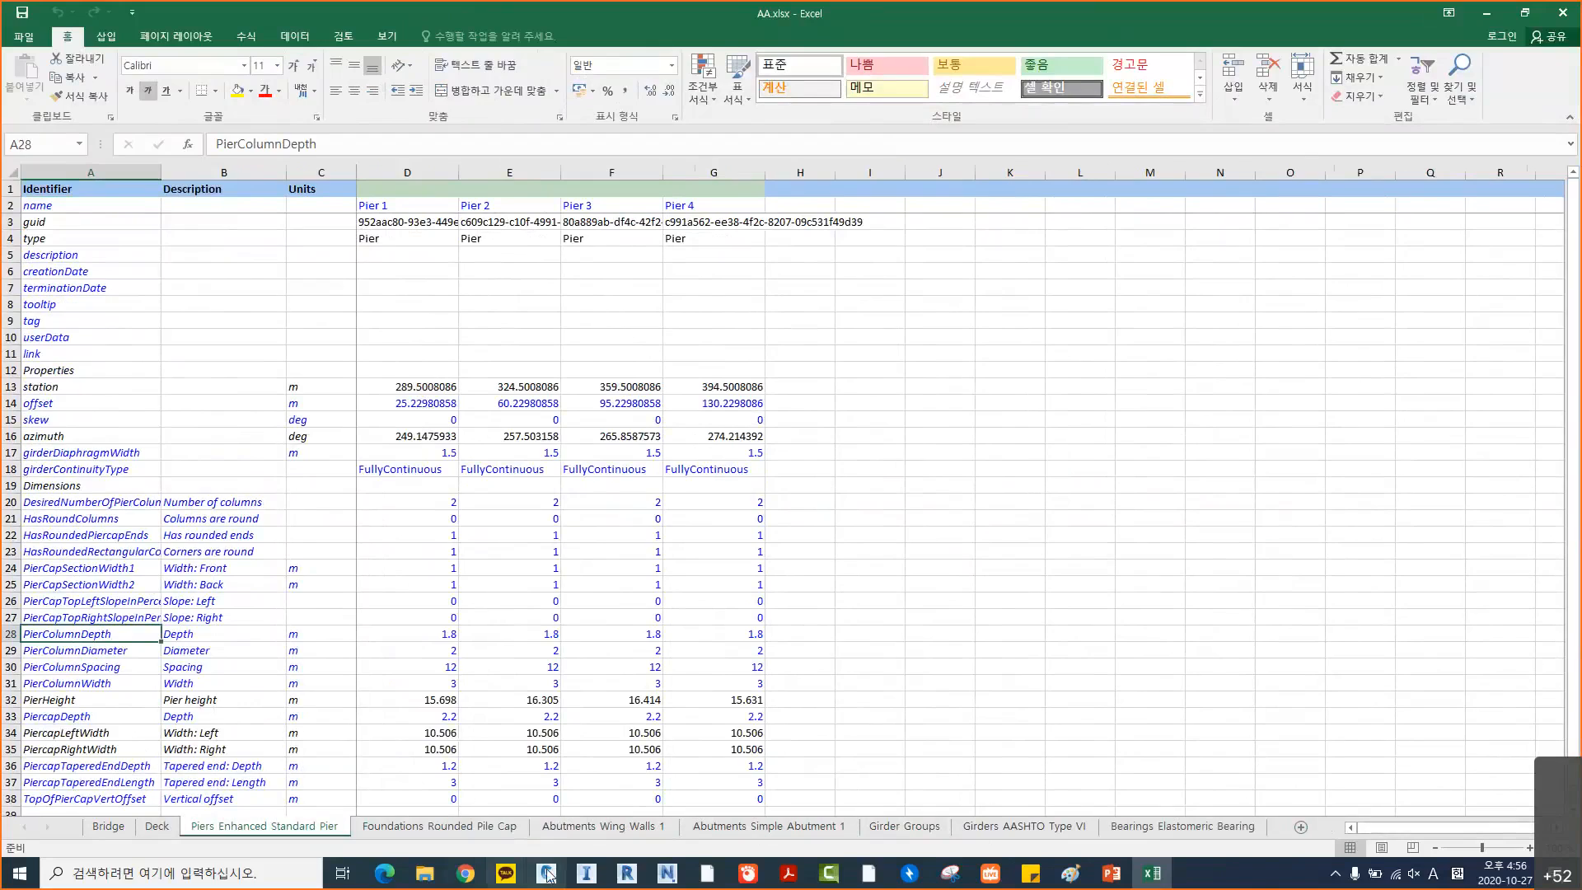
pyautogui.press('Right')
pyautogui.click(132, 634)
pyautogui.press('Right')
pyautogui.scroll(-2, 196, 671)
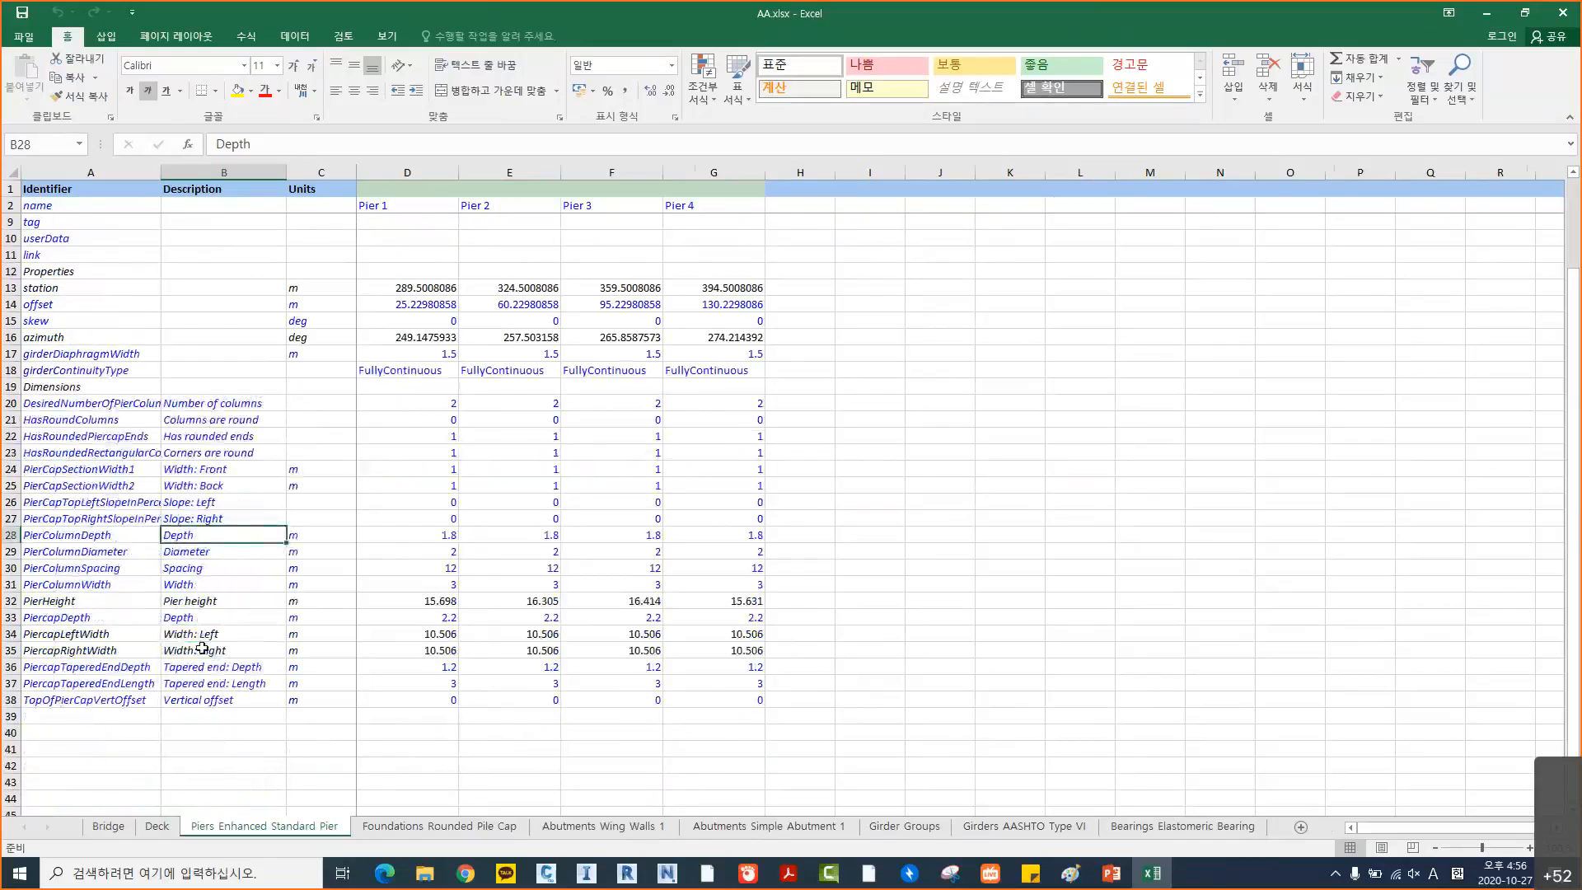
pyautogui.scroll(2, 199, 655)
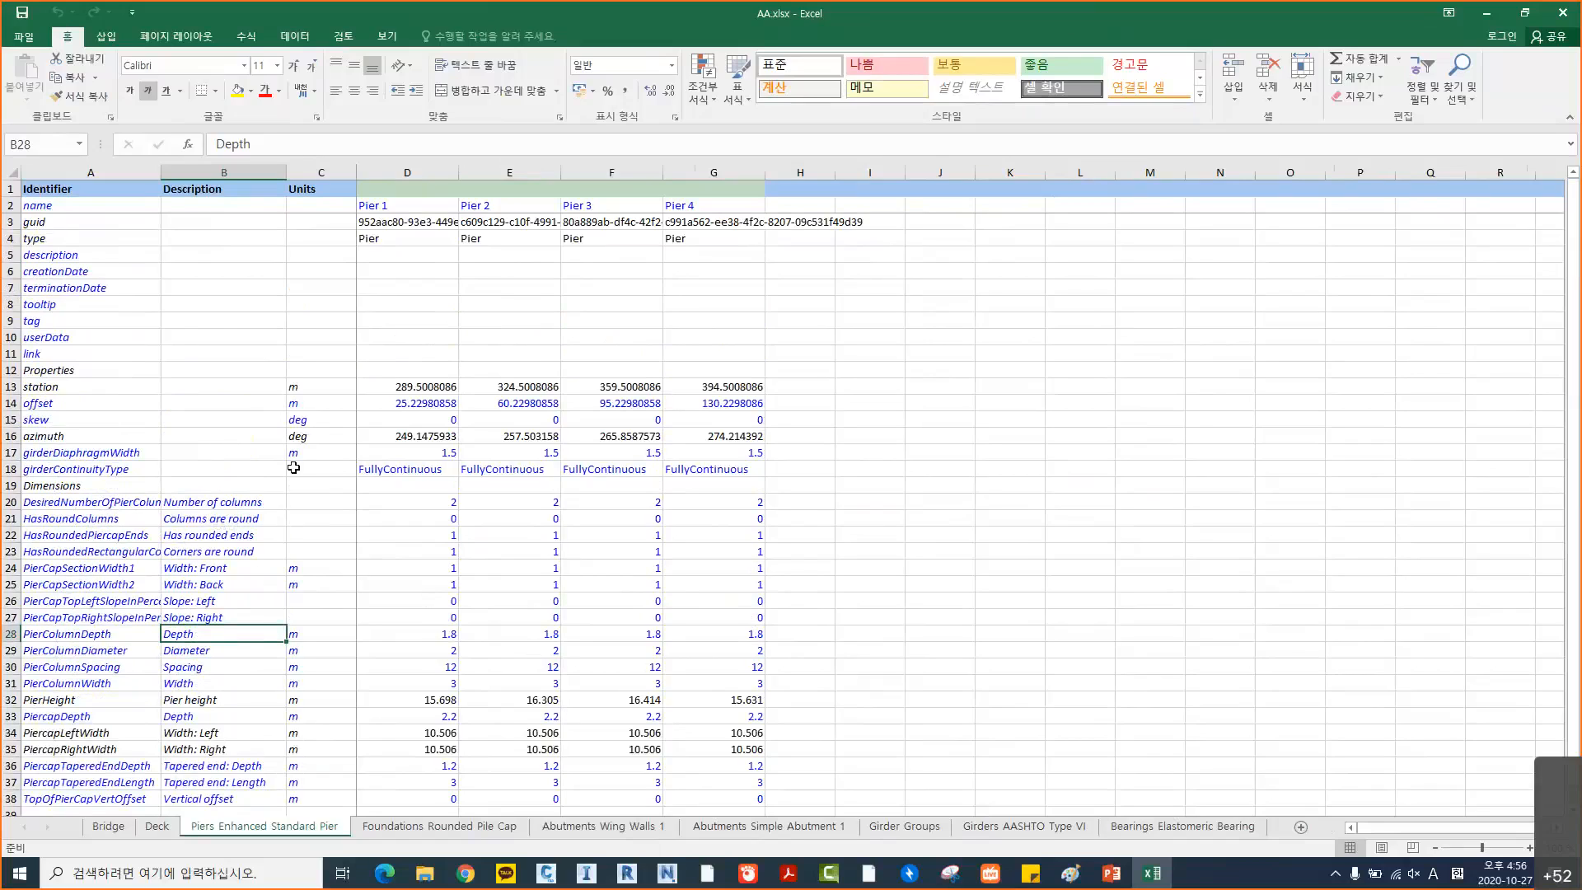
pyautogui.click(416, 453)
pyautogui.click(425, 501)
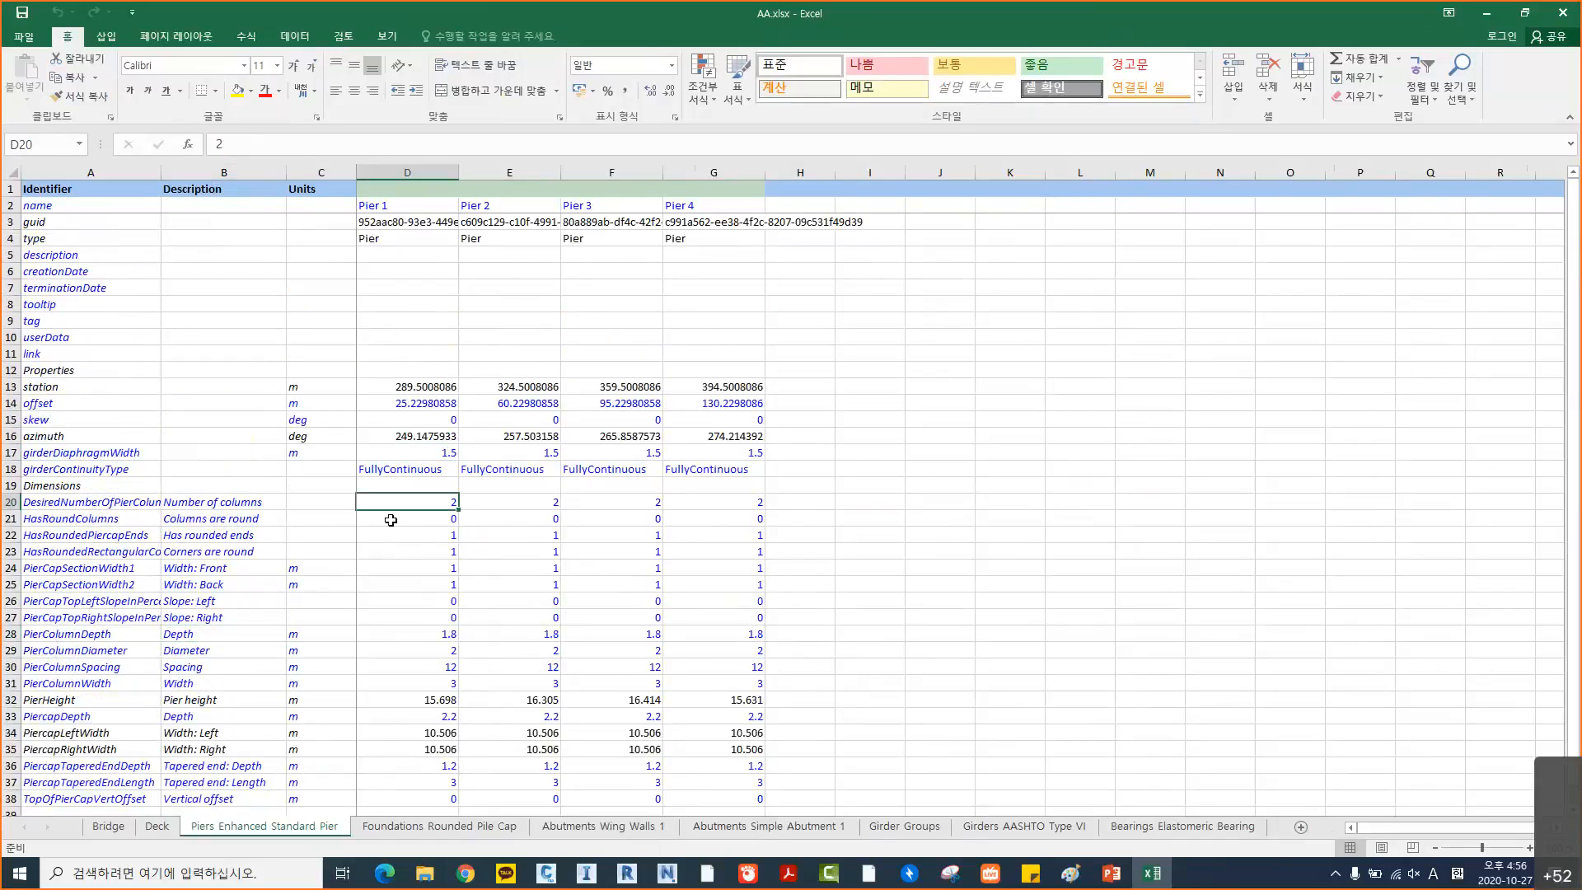
# Set the skew of Pier 1, Pier 2, Pier 3 and Pier 4 to 30 degrees
pyautogui.click(423, 422)
pyautogui.write('30')
pyautogui.press('Return')
pyautogui.click(509, 423)
pyautogui.write('30')
pyautogui.press('Return')
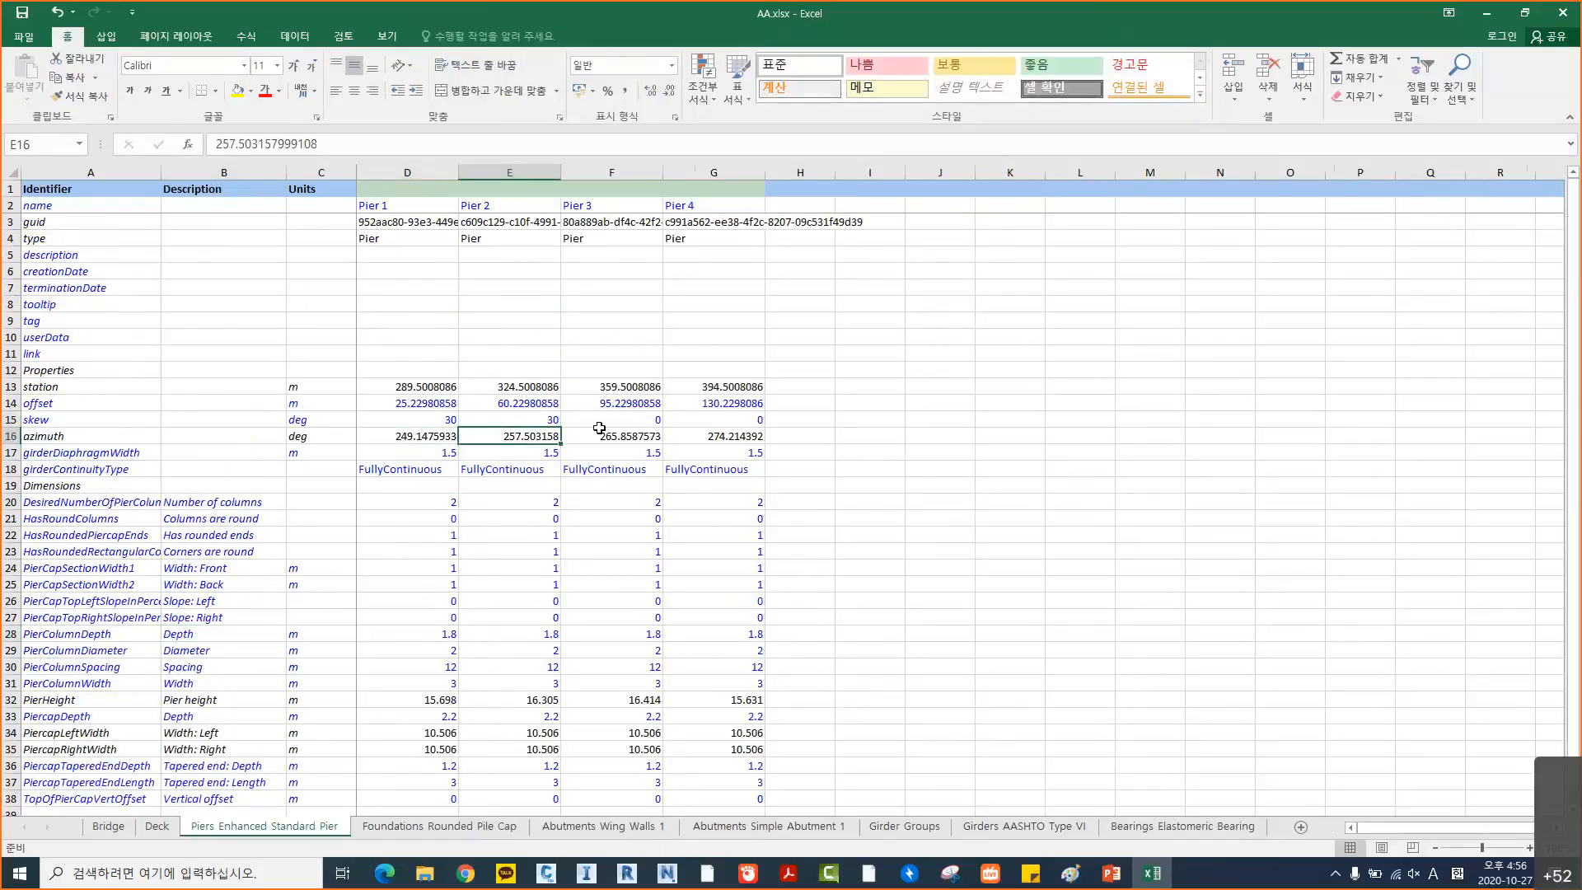
pyautogui.click(609, 422)
pyautogui.write('30')
pyautogui.press('Return')
pyautogui.click(691, 422)
pyautogui.write('30')
pyautogui.press('Return')
# Set the number of columns to 1 for all four piers
pyautogui.click(432, 501)
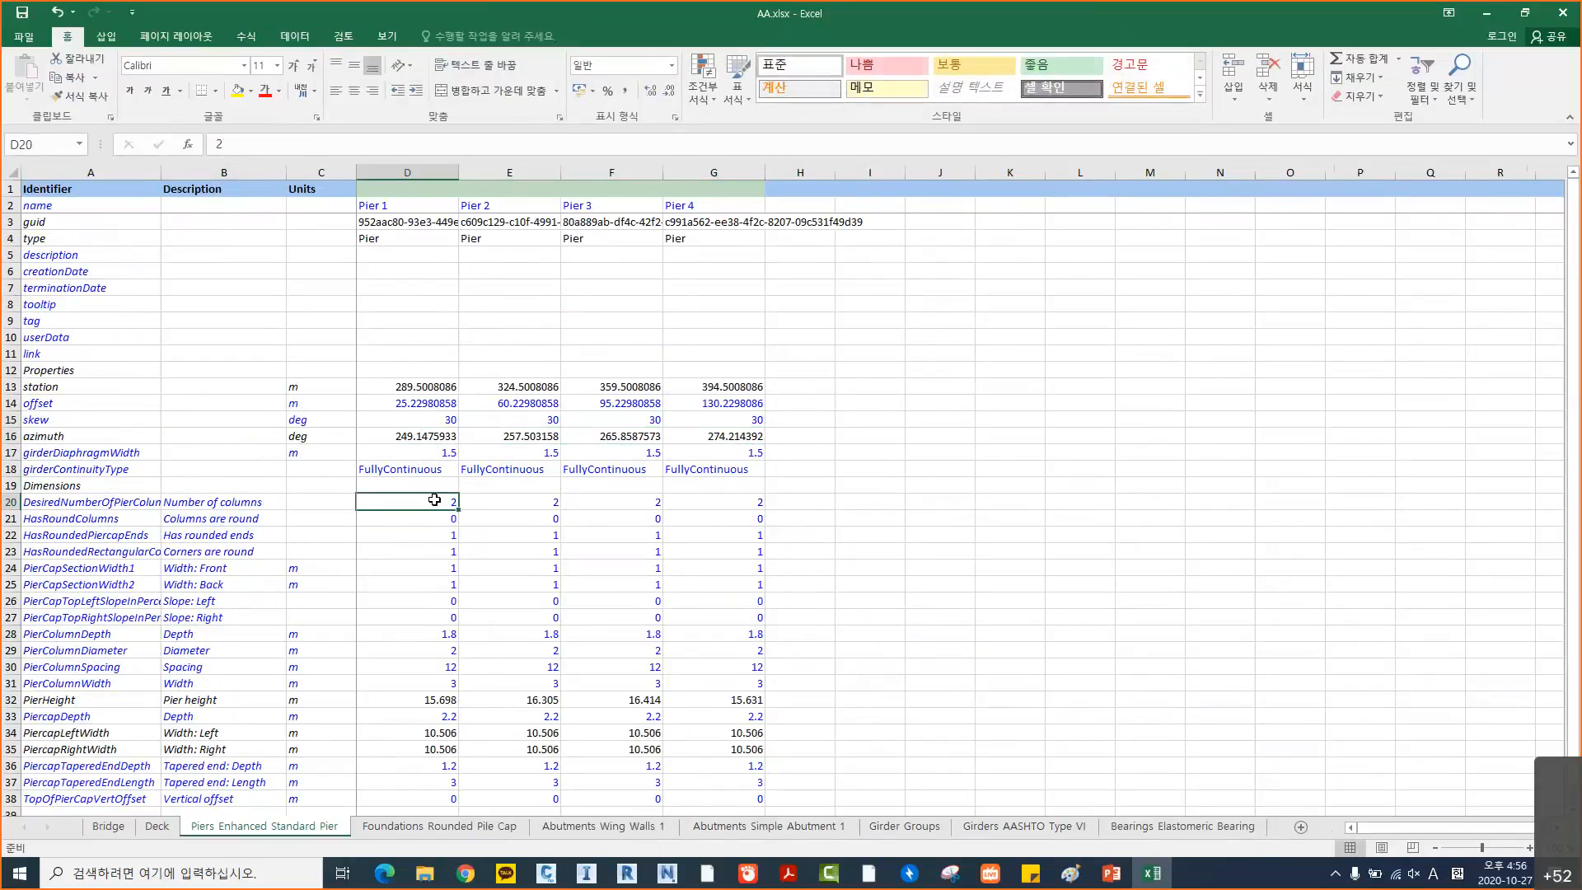
pyautogui.write('1')
pyautogui.press('Tab')
pyautogui.write('1')
pyautogui.press('Tab')
pyautogui.write('1')
pyautogui.press('Tab')
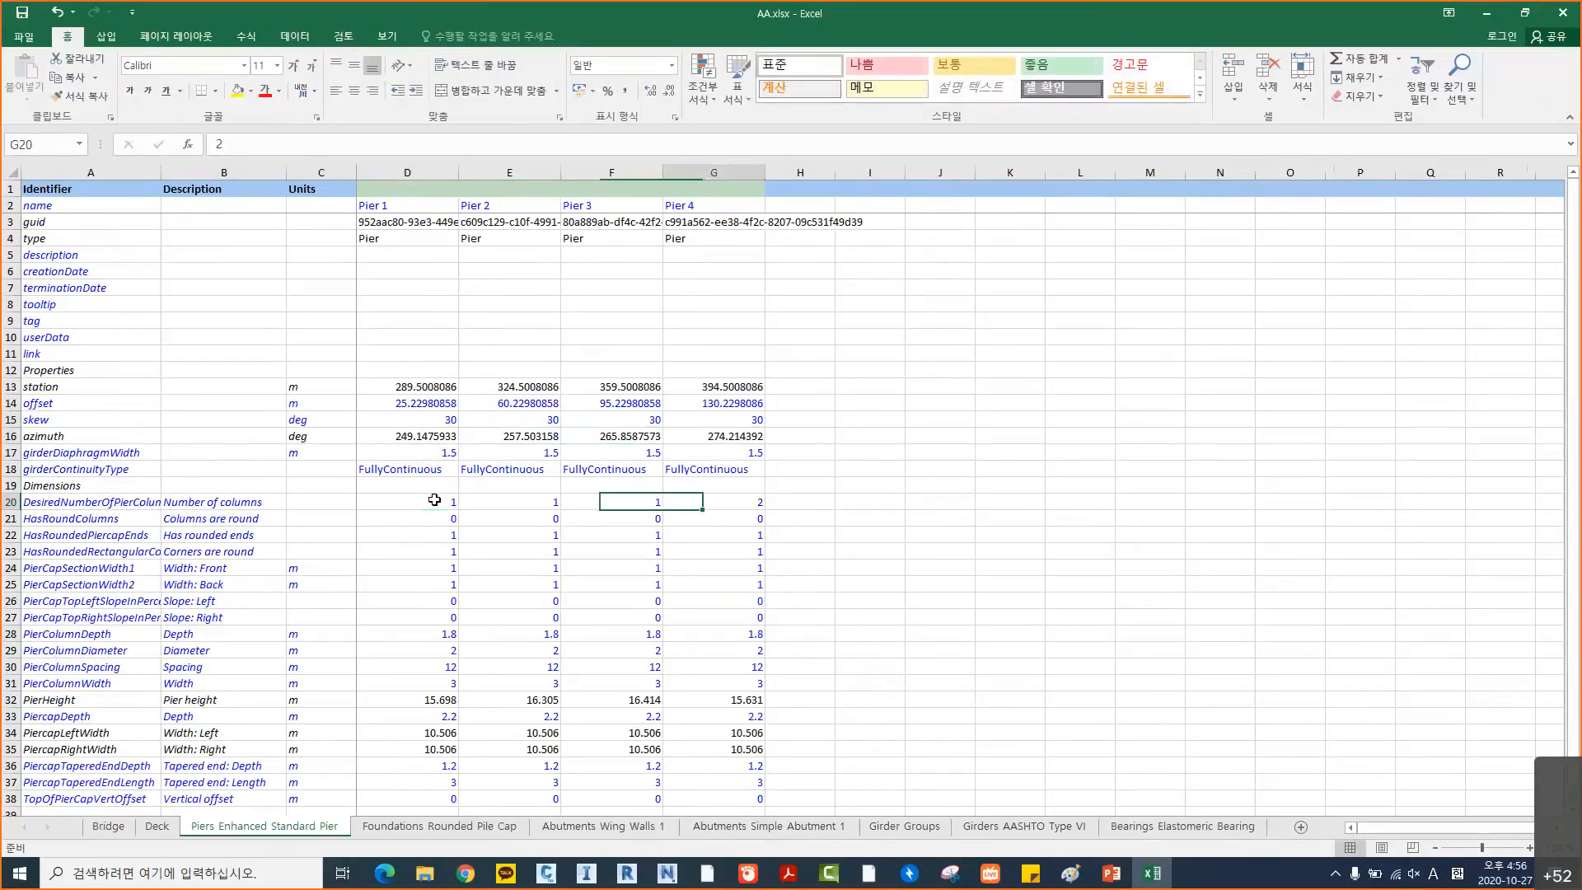
pyautogui.write('1')
pyautogui.press('Tab')
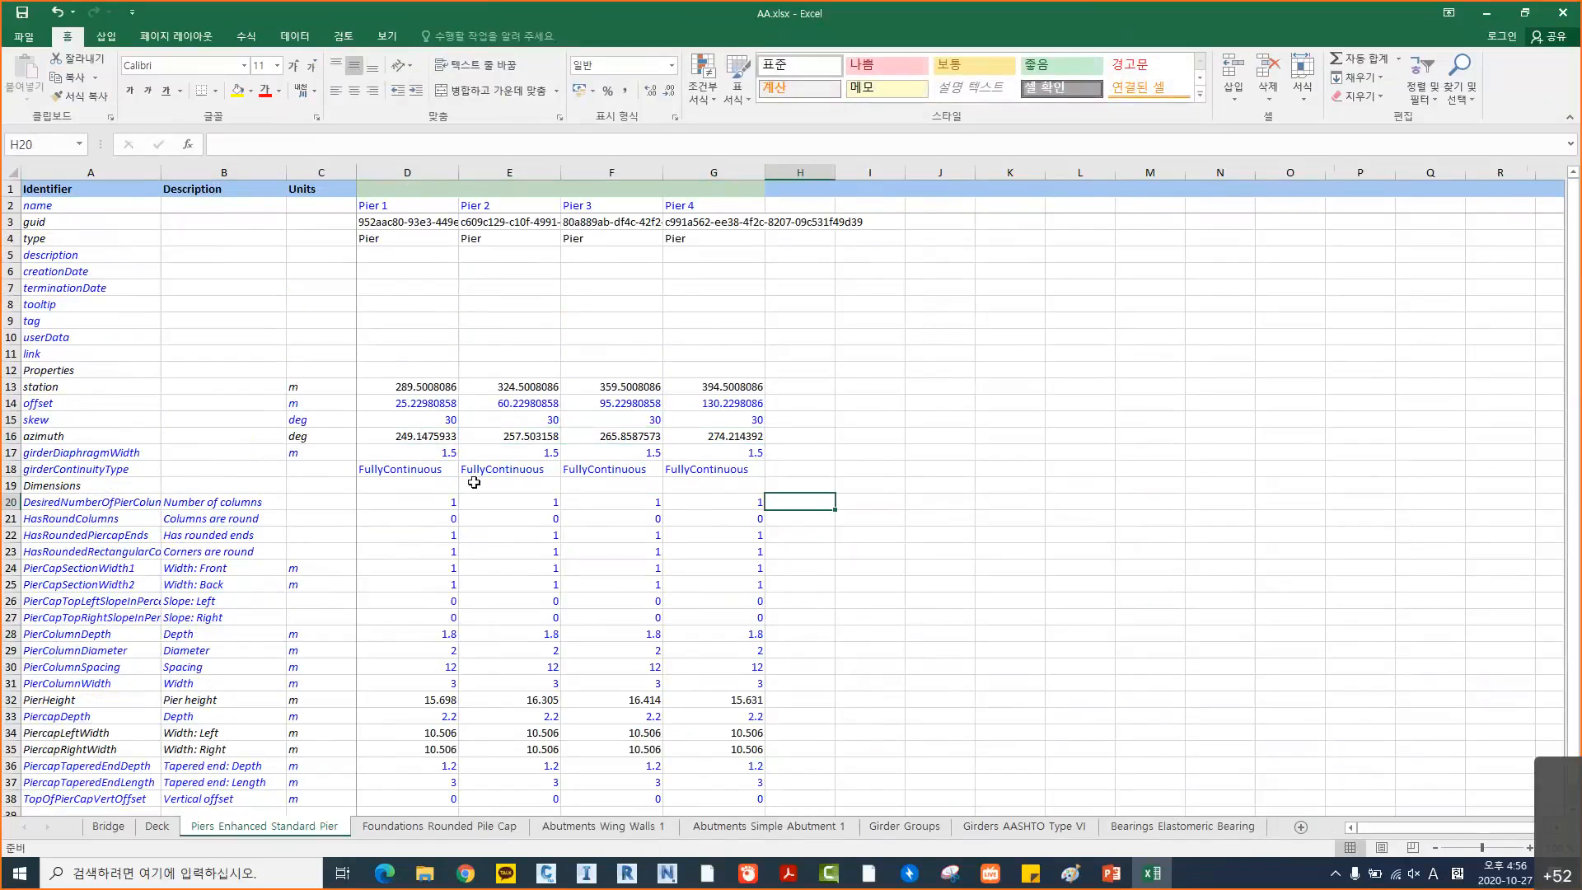
pyautogui.click(489, 373)
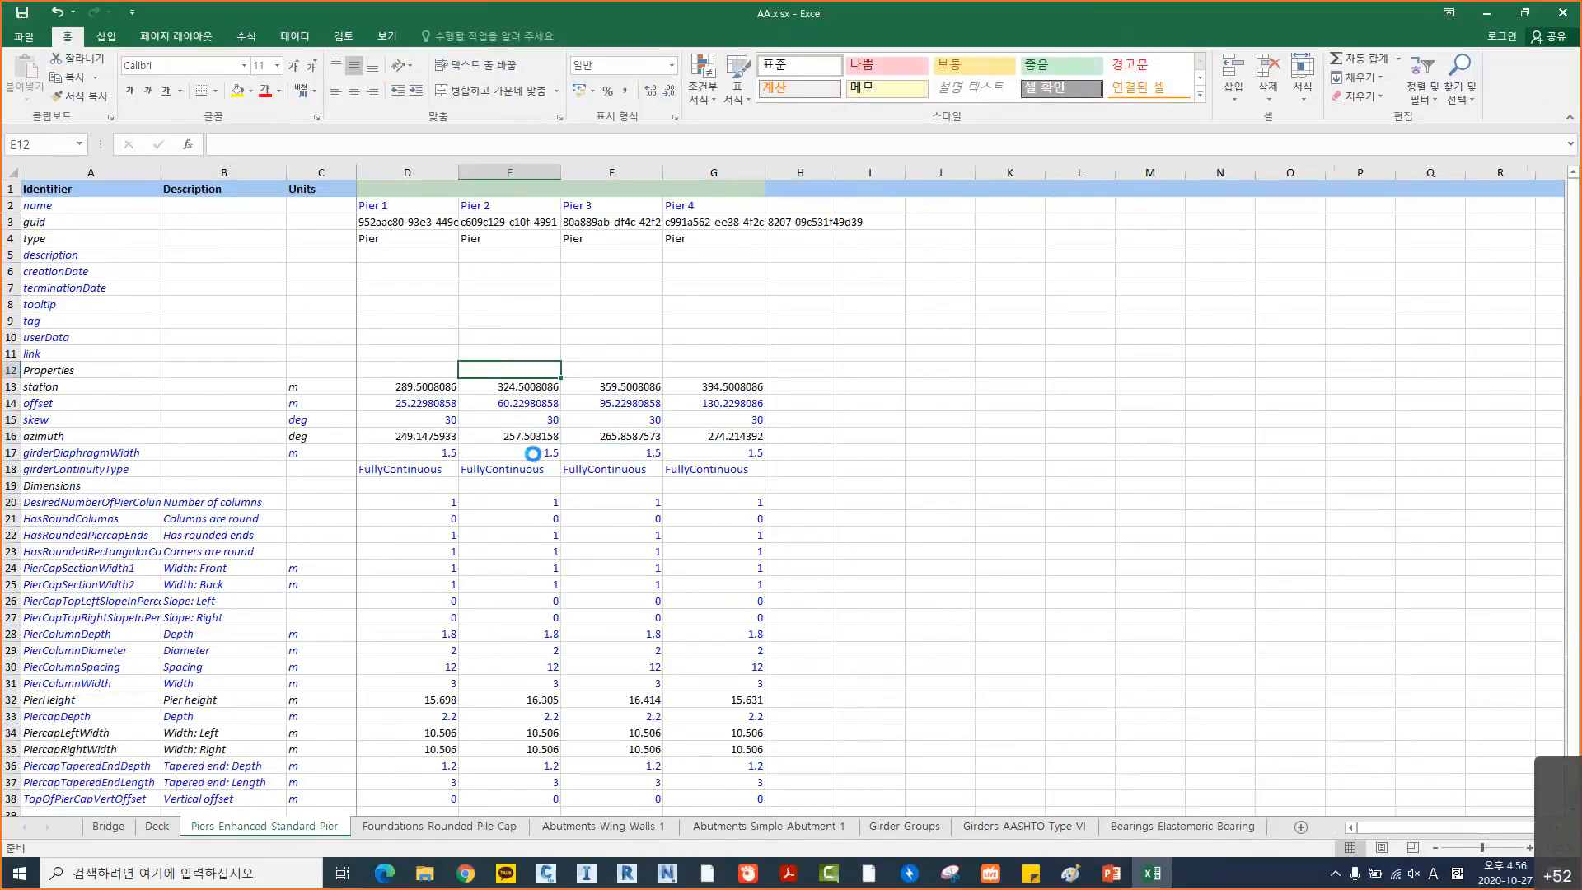
# Switch to InfraWorks, update Bridge 4 from the existing spreadsheet, and select Pier 3 on the bridge
pyautogui.click(586, 872)
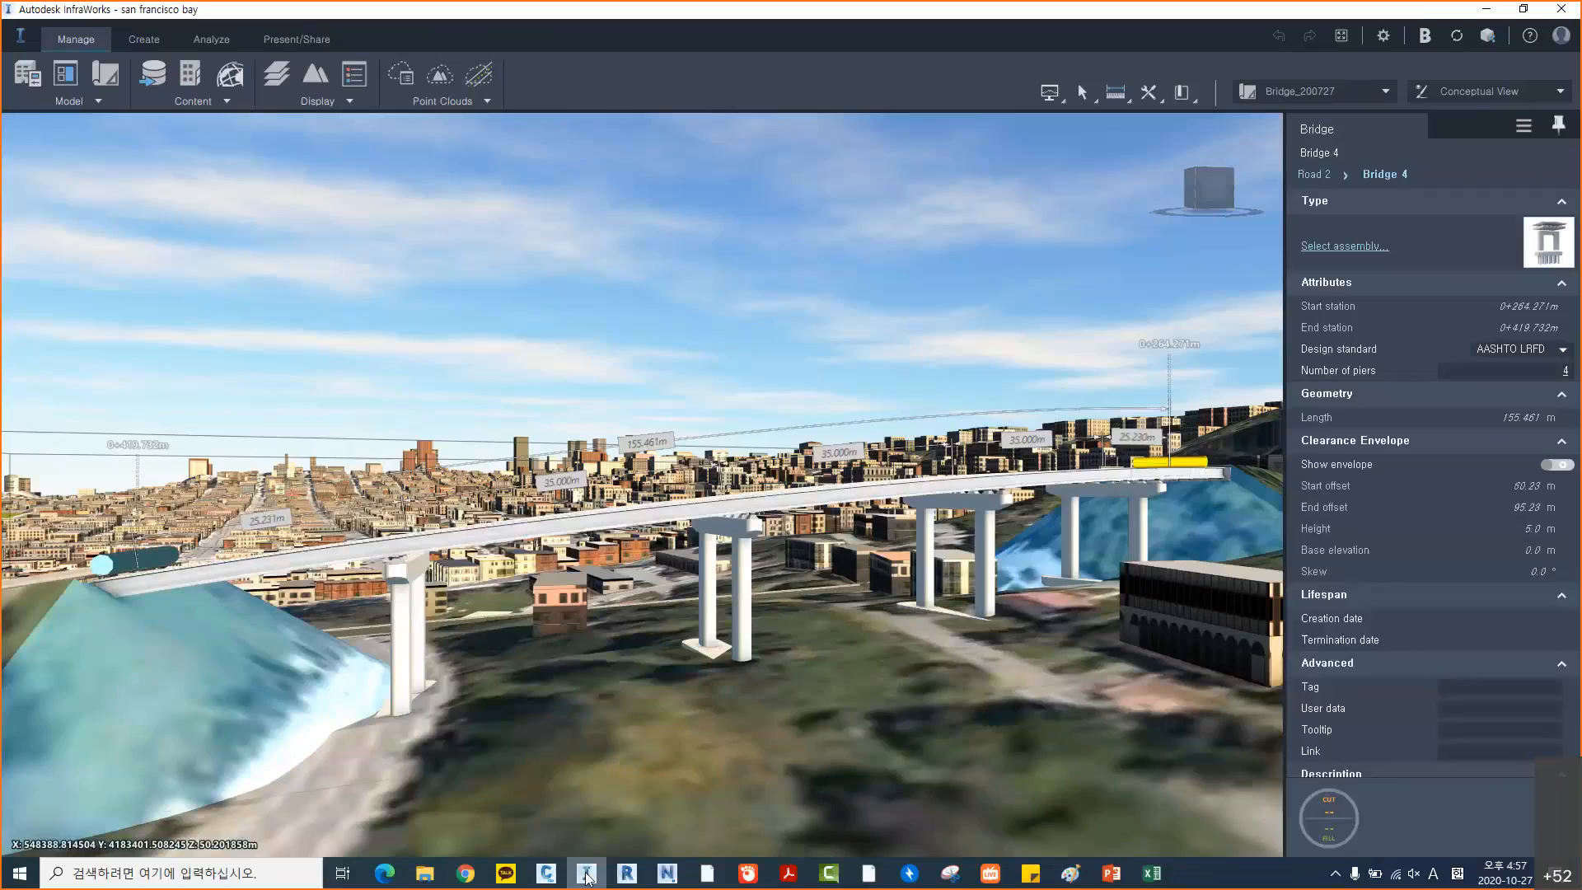
pyautogui.rightClick(702, 514)
pyautogui.moveTo(843, 681)
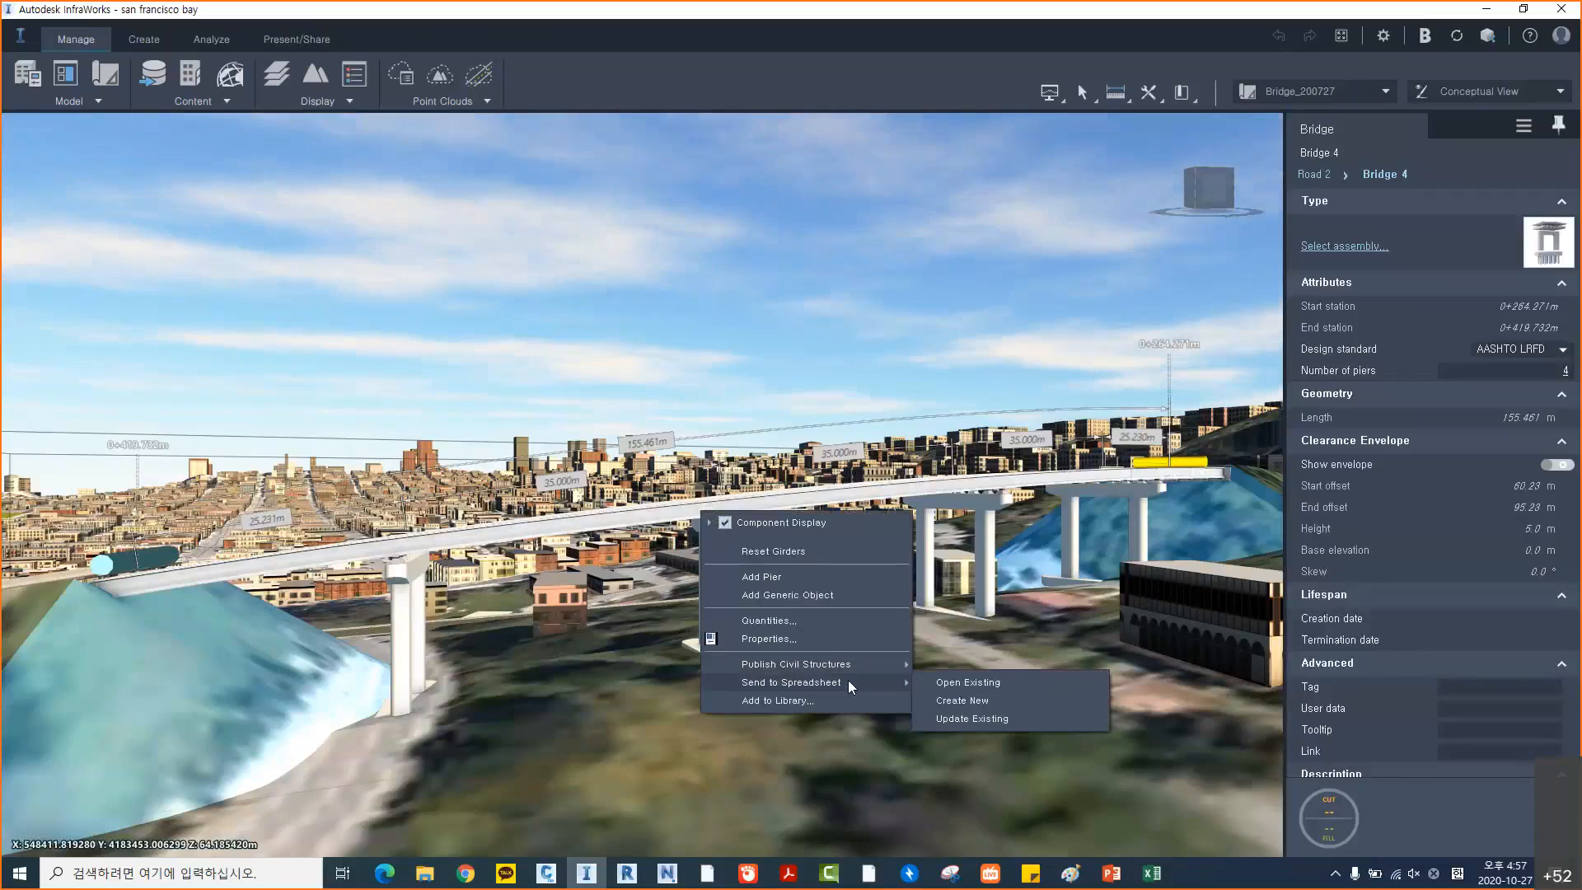
pyautogui.click(955, 718)
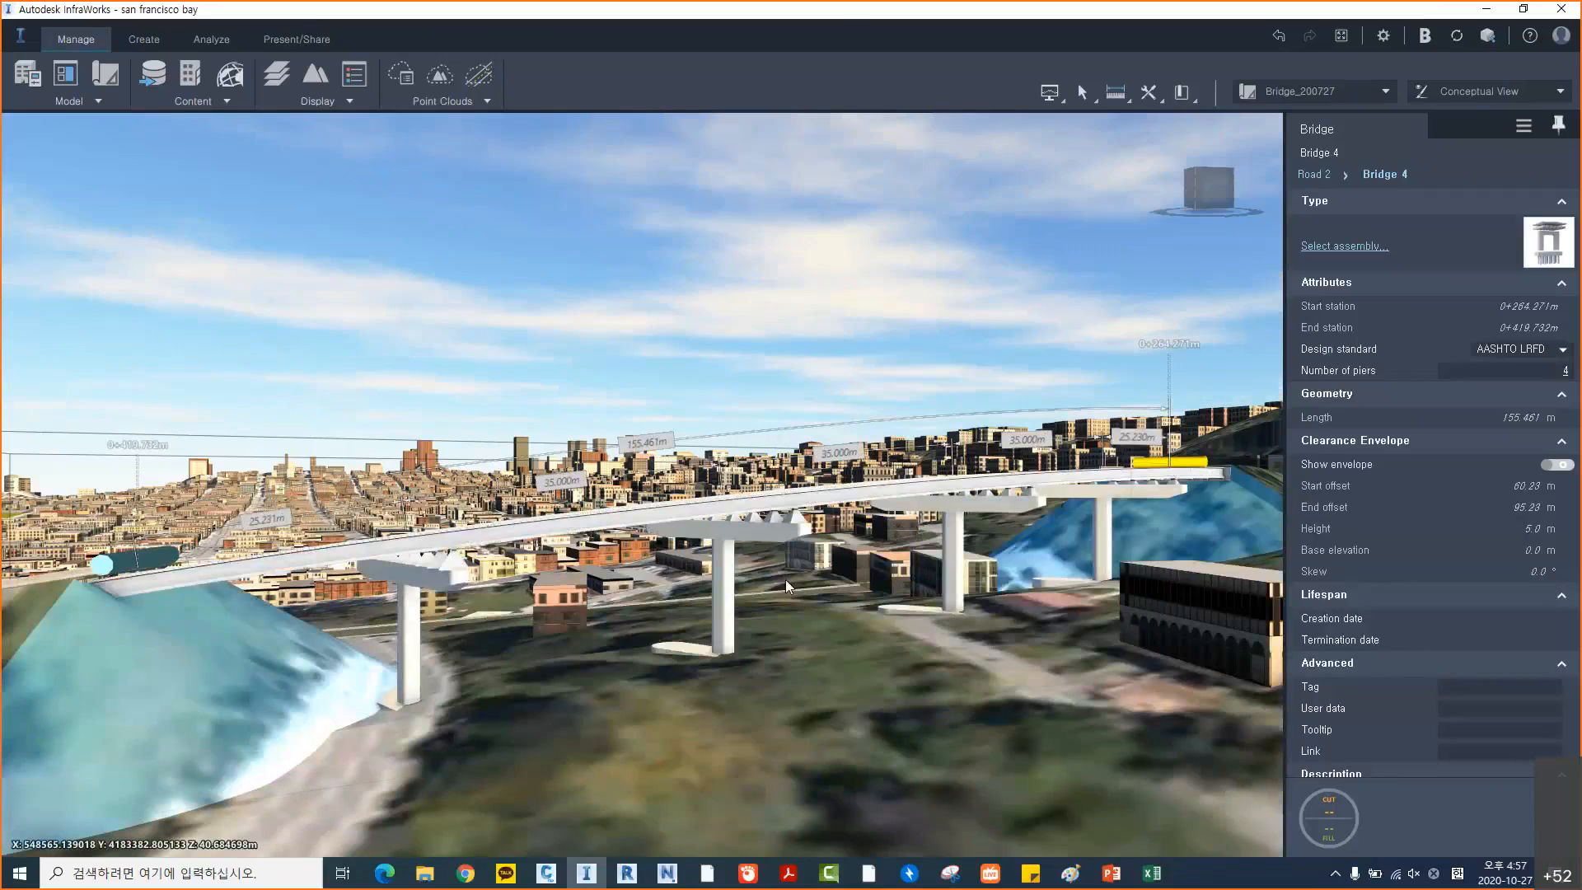
pyautogui.click(766, 536)
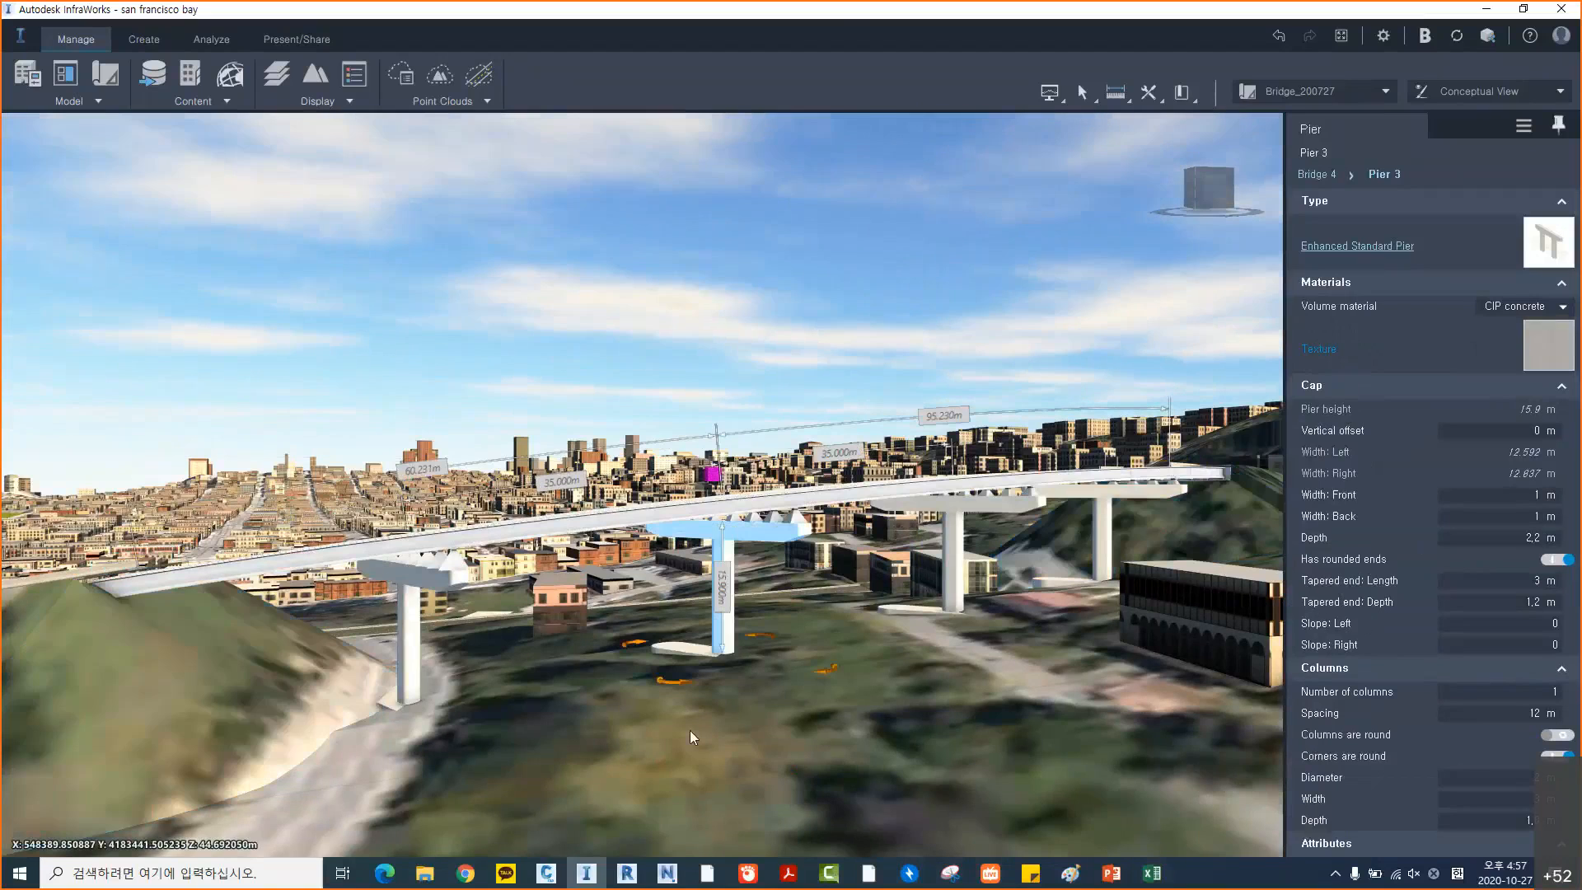
# Deselect Pier 3 and inspect the bridge's four single-column piers from several viewpoints
pyautogui.click(910, 701)
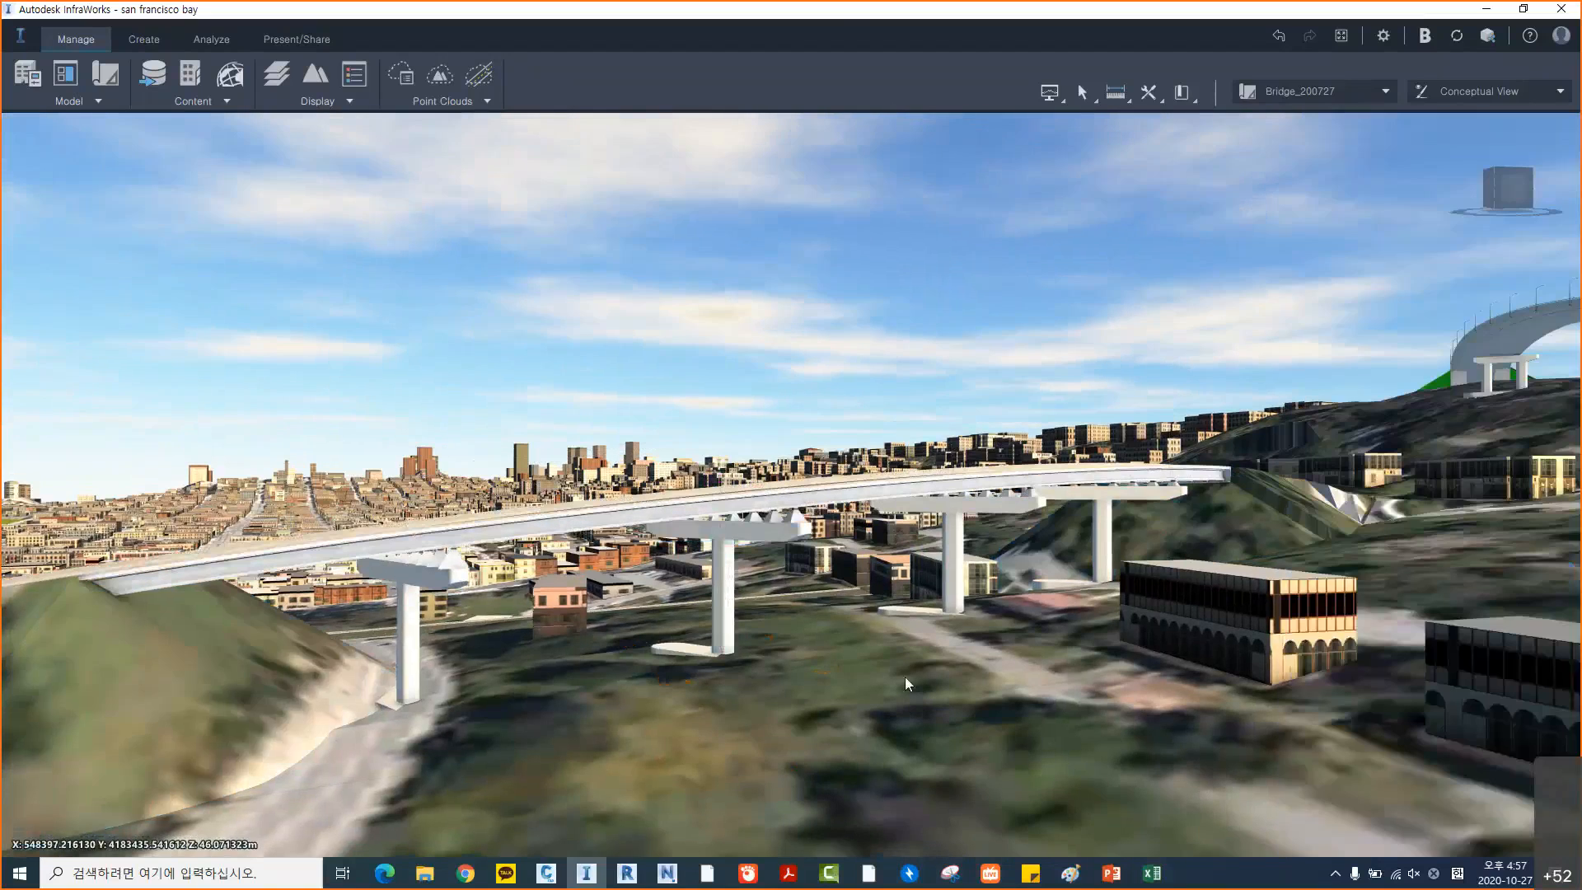
pyautogui.scroll(-3, 905, 677)
pyautogui.moveTo(881, 695); pyautogui.dragTo(868, 636)
pyautogui.scroll(3, 842, 631)
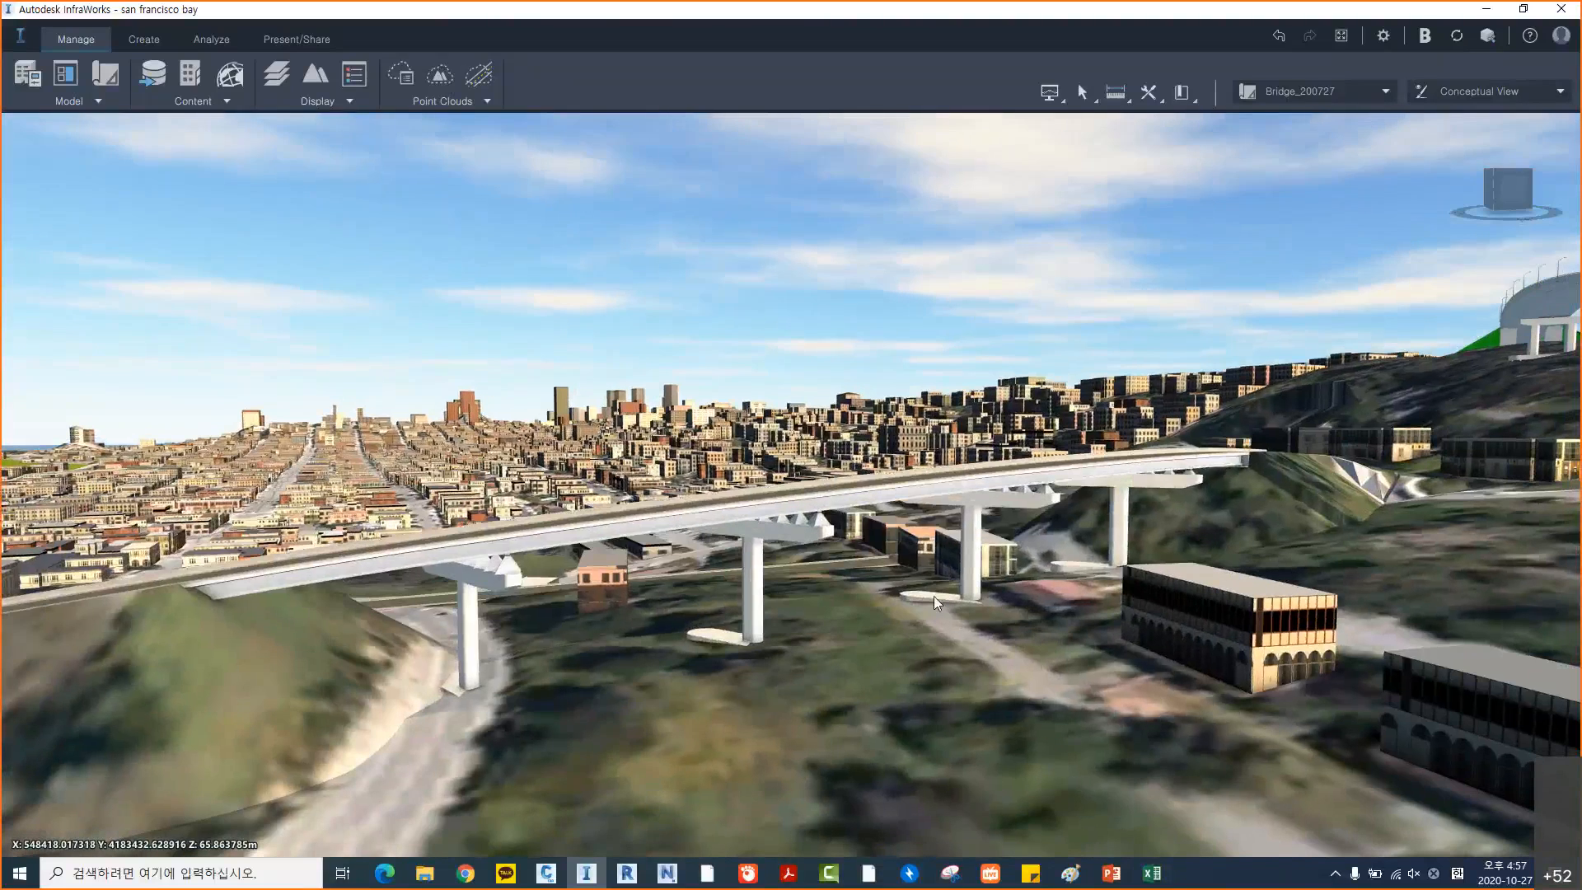
pyautogui.scroll(-2, 932, 595)
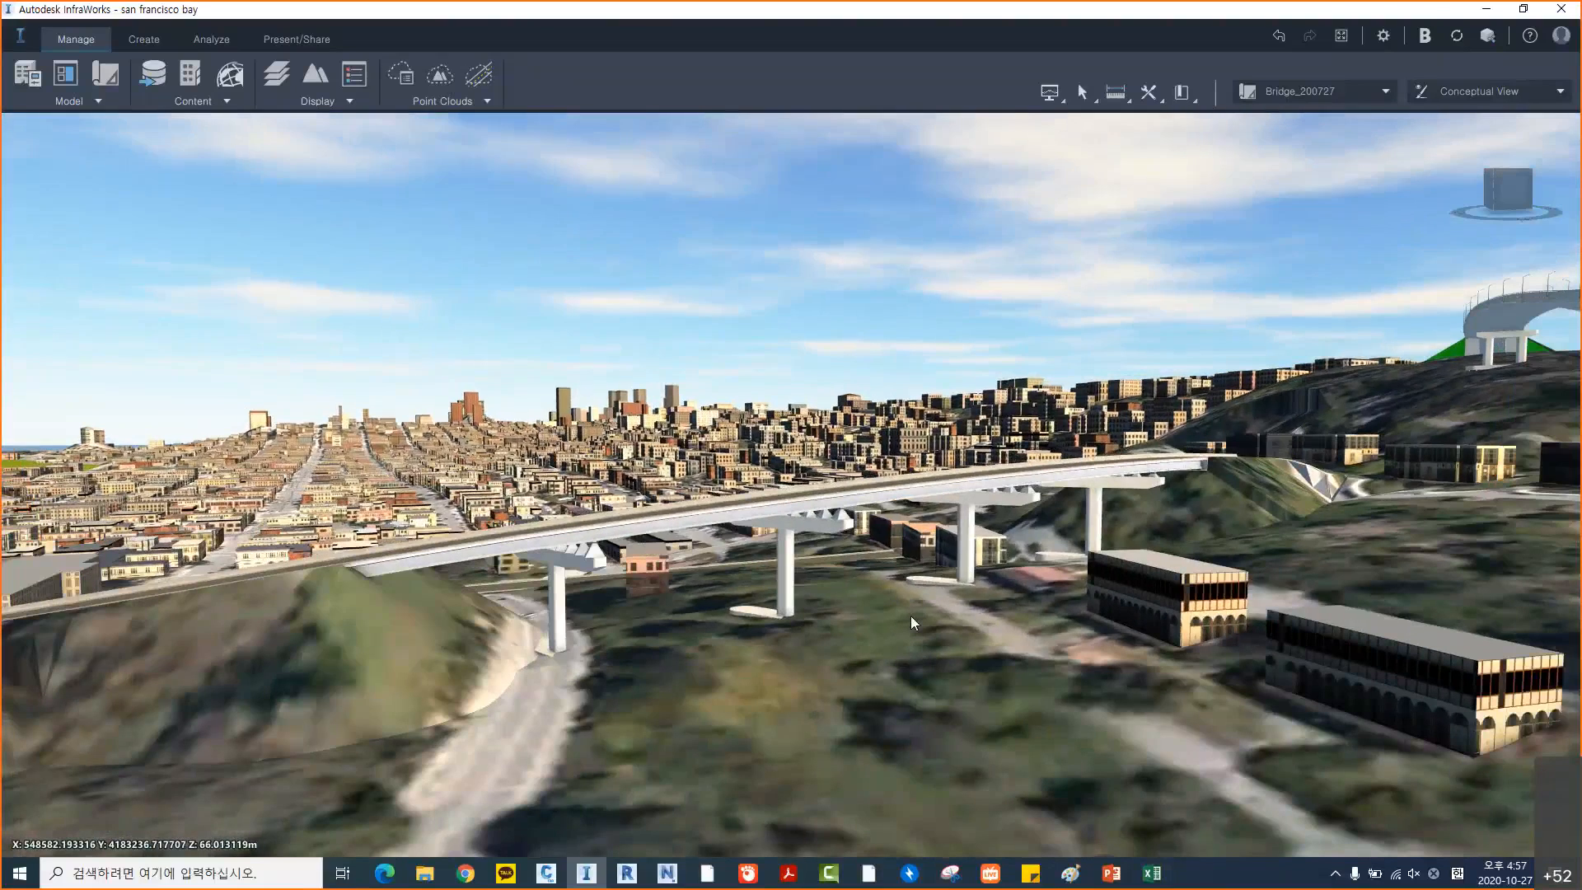
pyautogui.moveTo(877, 585); pyautogui.dragTo(864, 635)
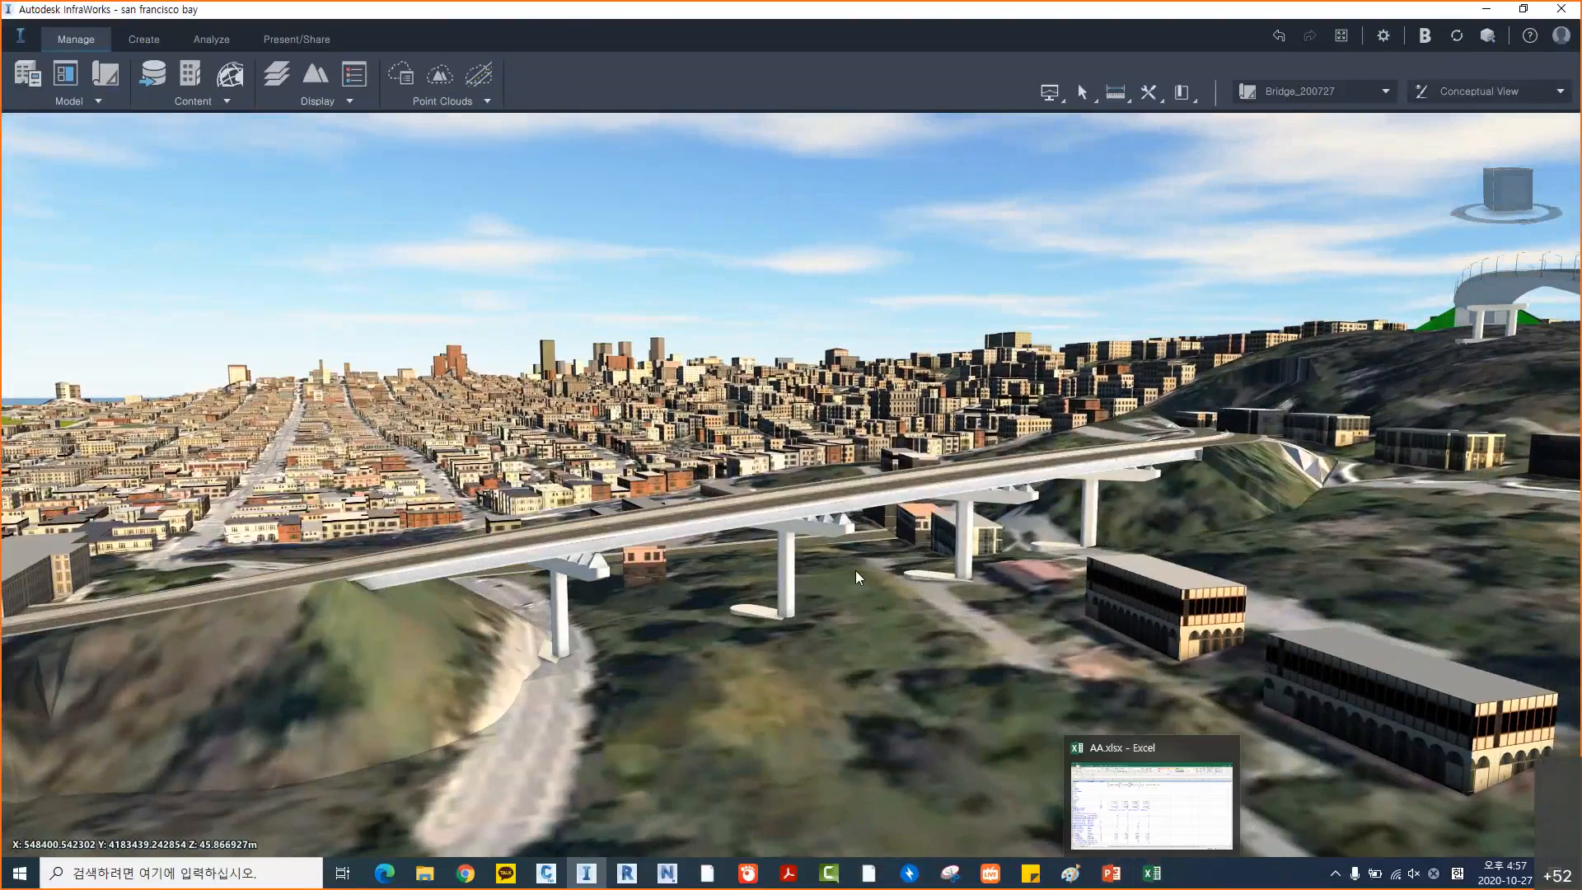
# Select Bridge 4, review its Send to Spreadsheet options without choosing one, and deselect the bridge
pyautogui.rightClick(863, 504)
pyautogui.click(850, 506)
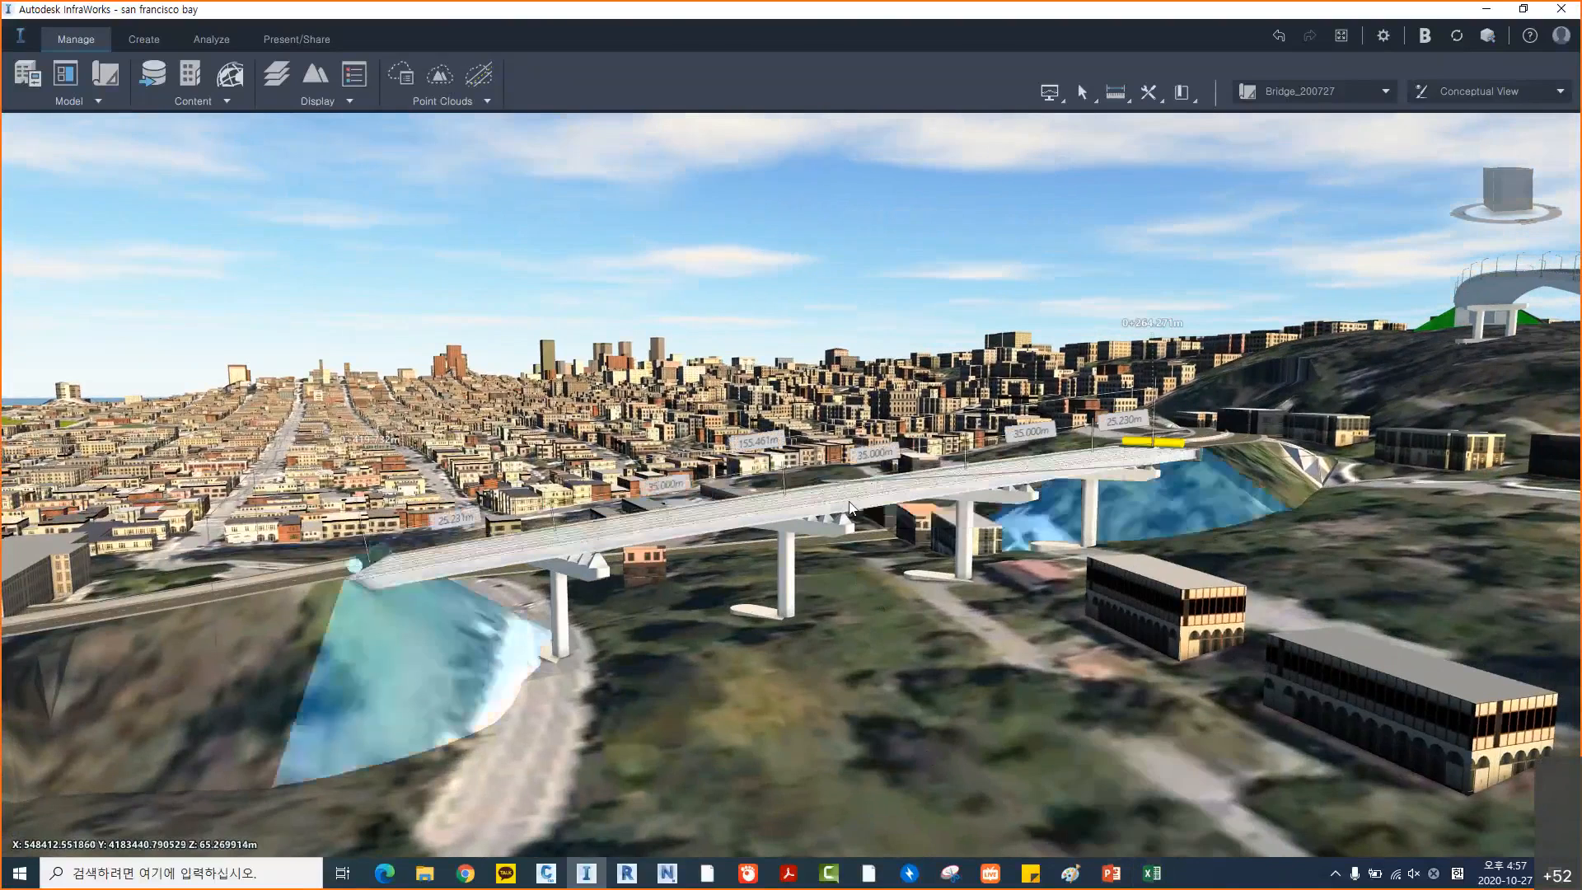
pyautogui.rightClick(850, 504)
pyautogui.moveTo(1021, 673)
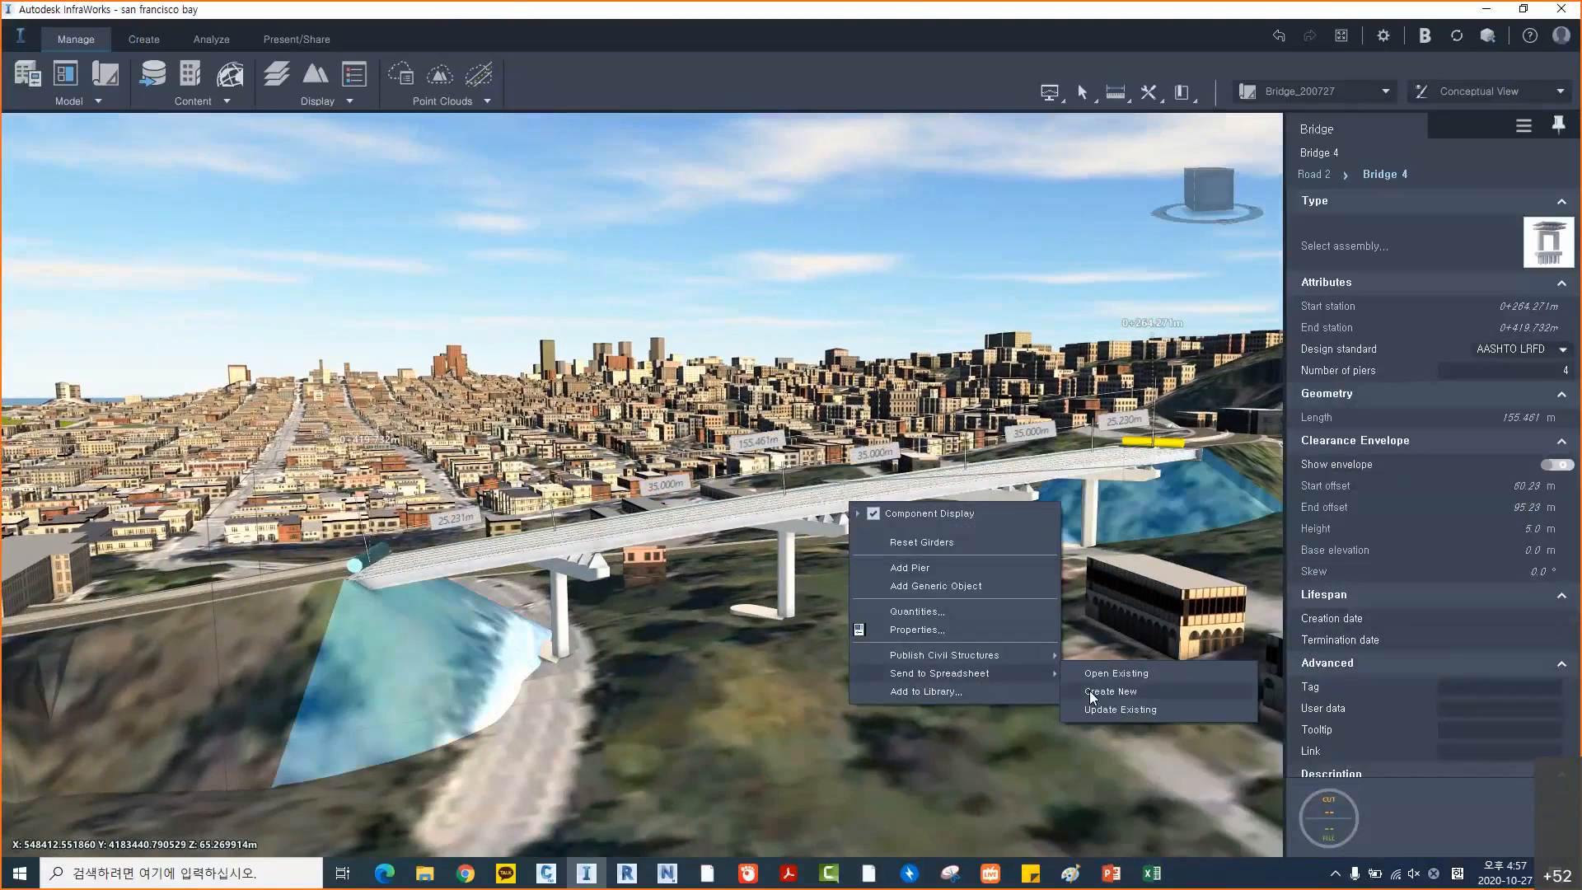
pyautogui.click(975, 758)
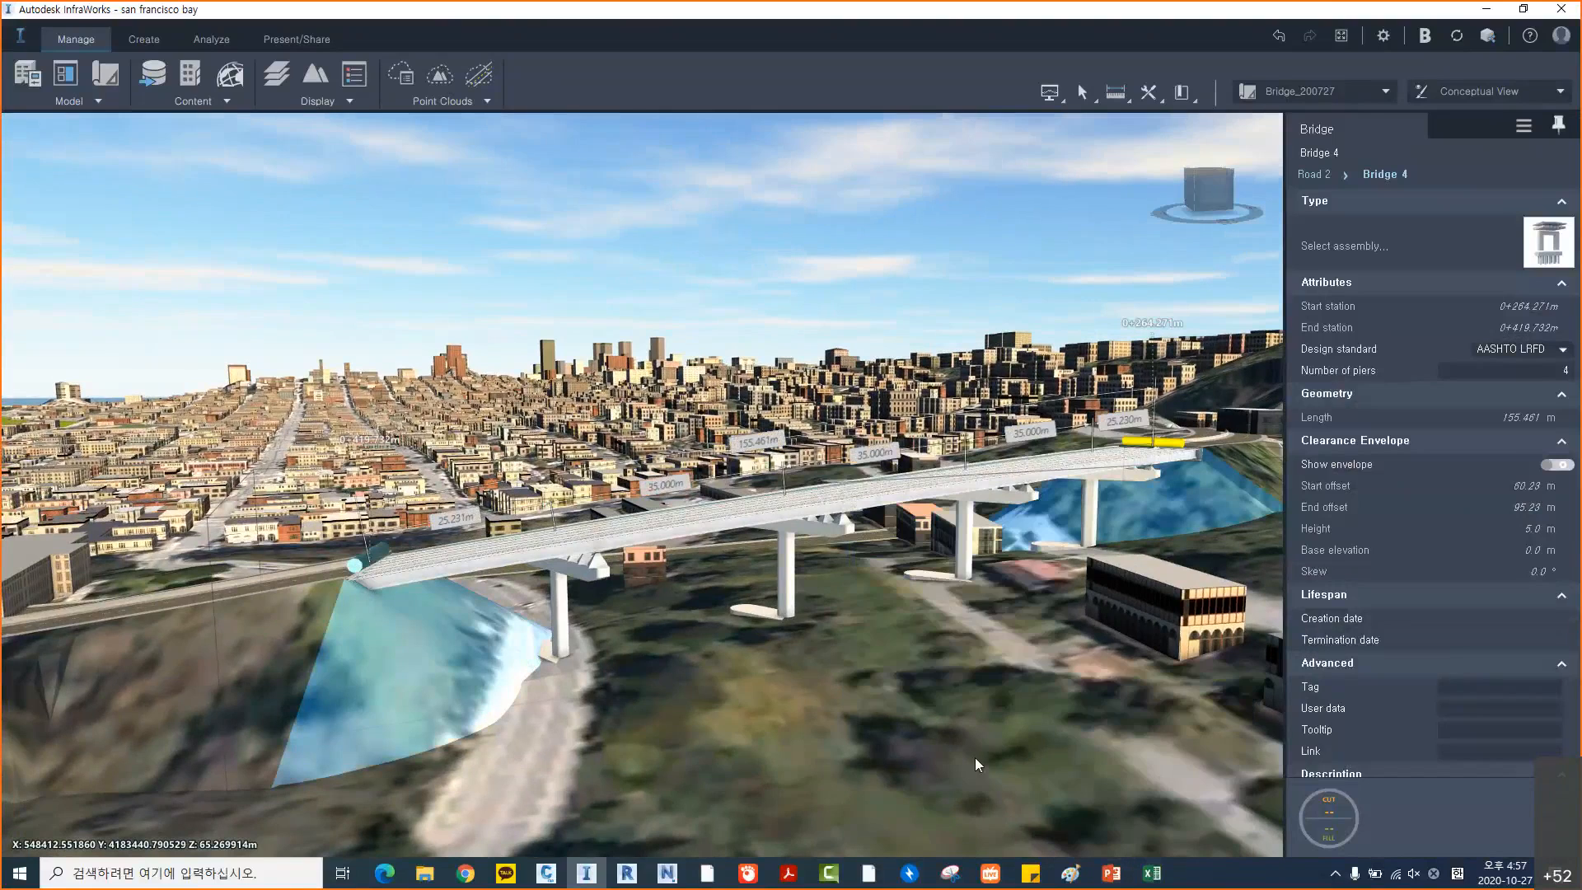
pyautogui.click(975, 758)
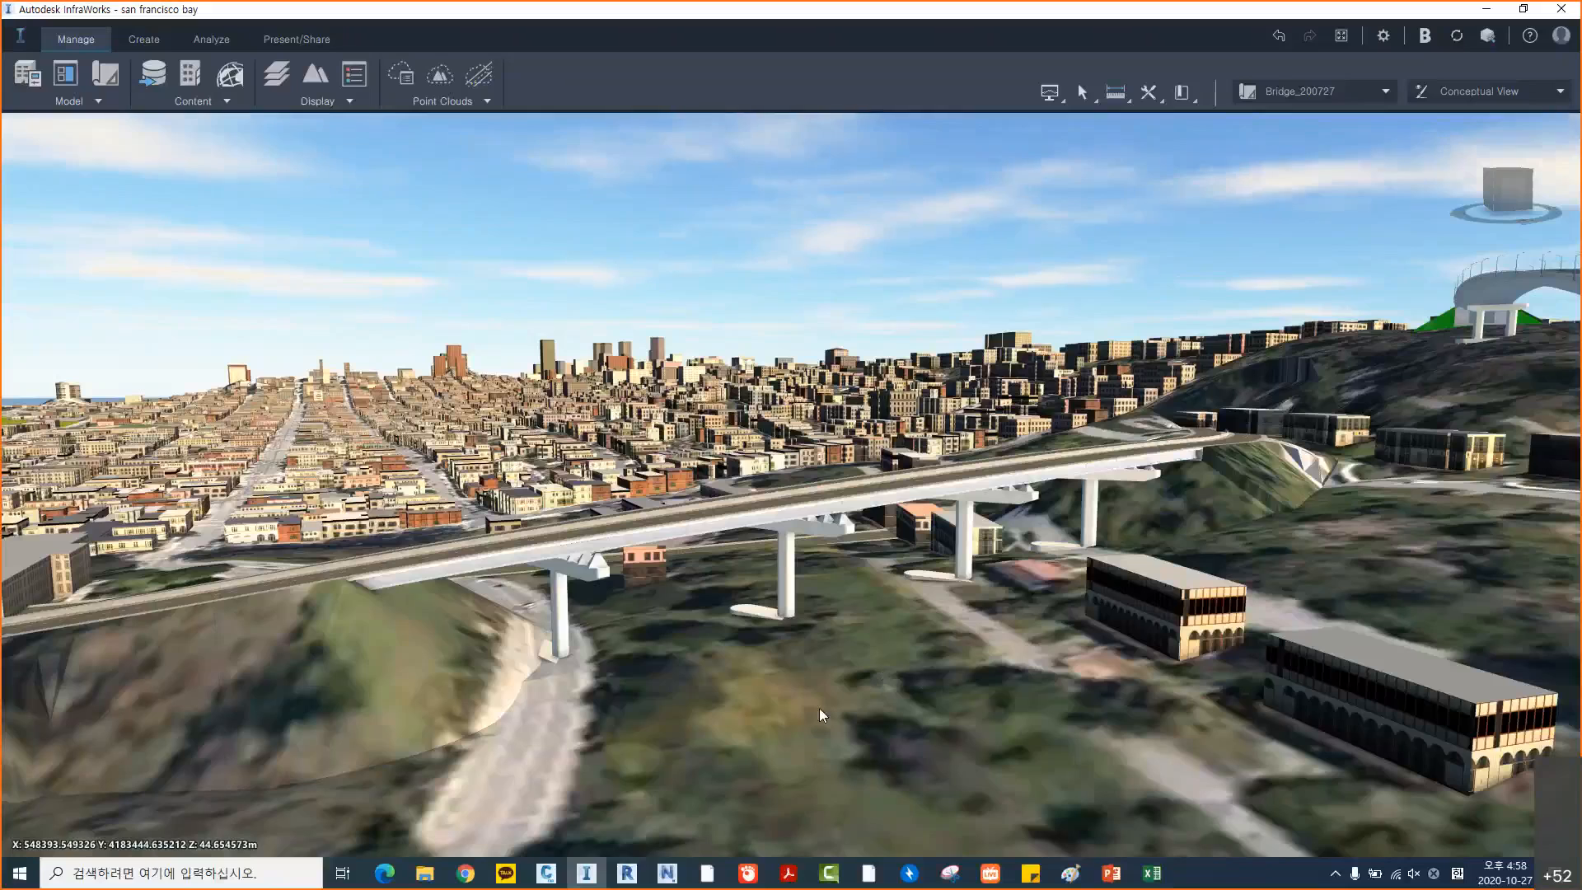
# Switch to PowerPoint and review the Inventor and InfraWorks library slides, the Demo (Excel) slide and the Q & A slide
pyautogui.click(1109, 875)
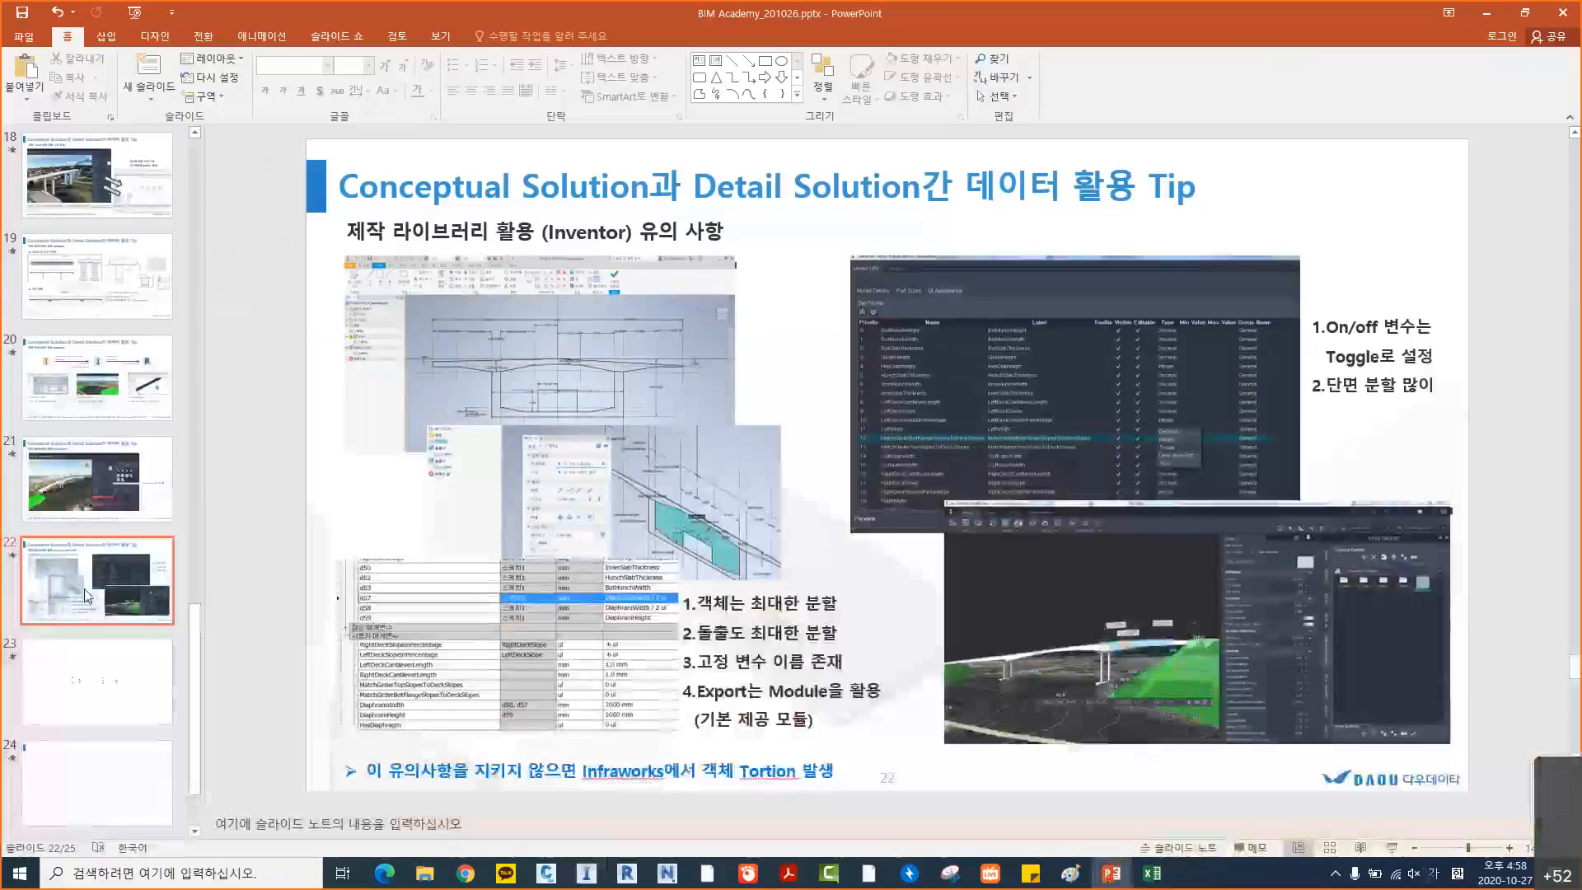
pyautogui.click(124, 576)
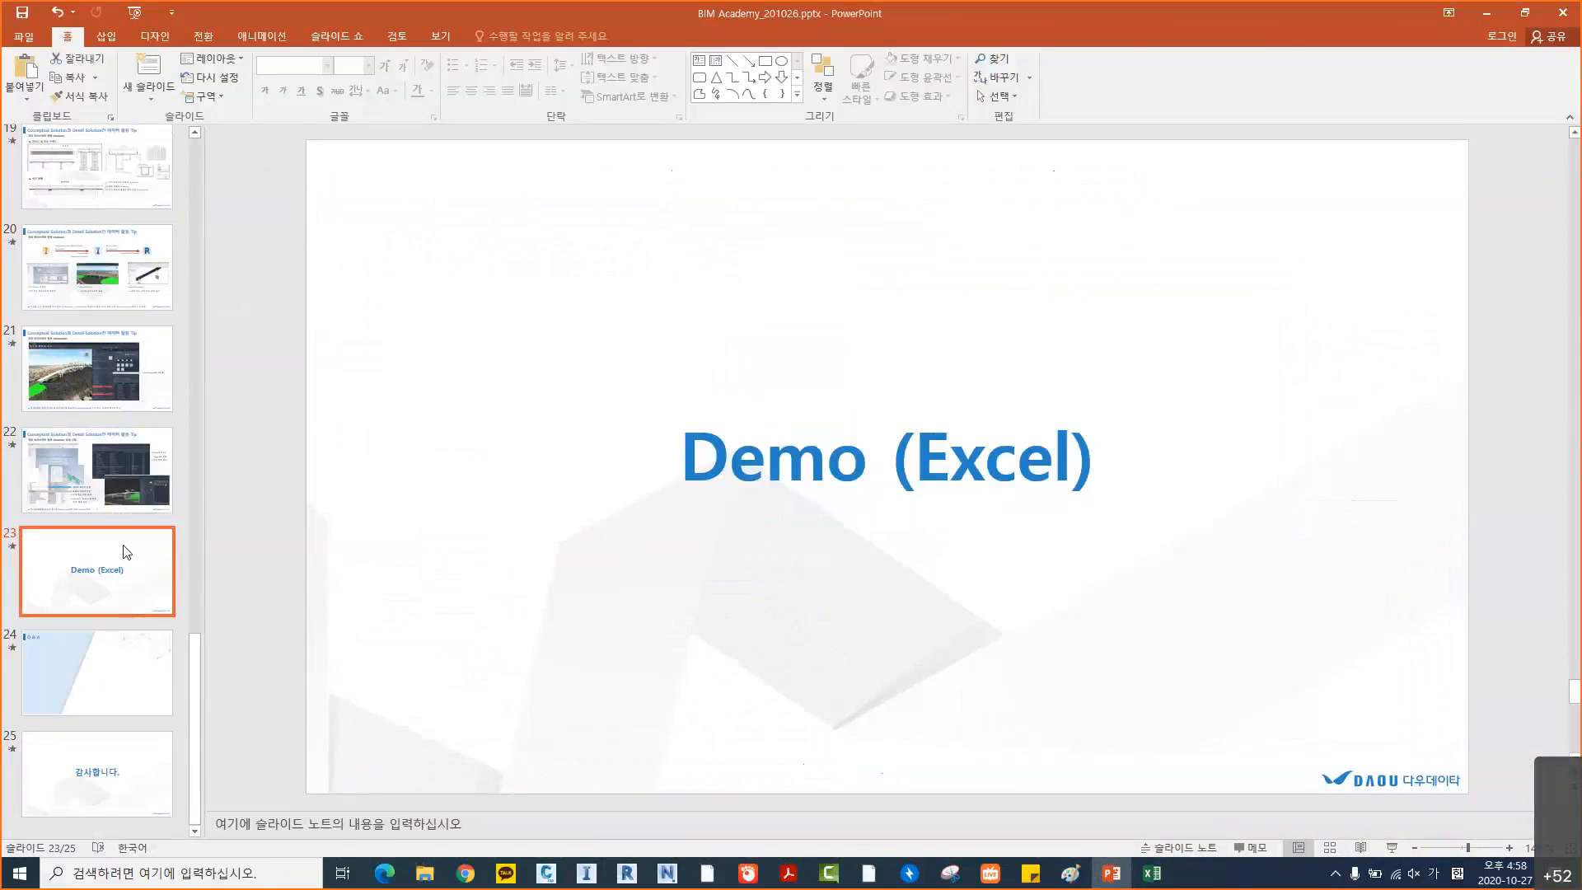
pyautogui.click(138, 379)
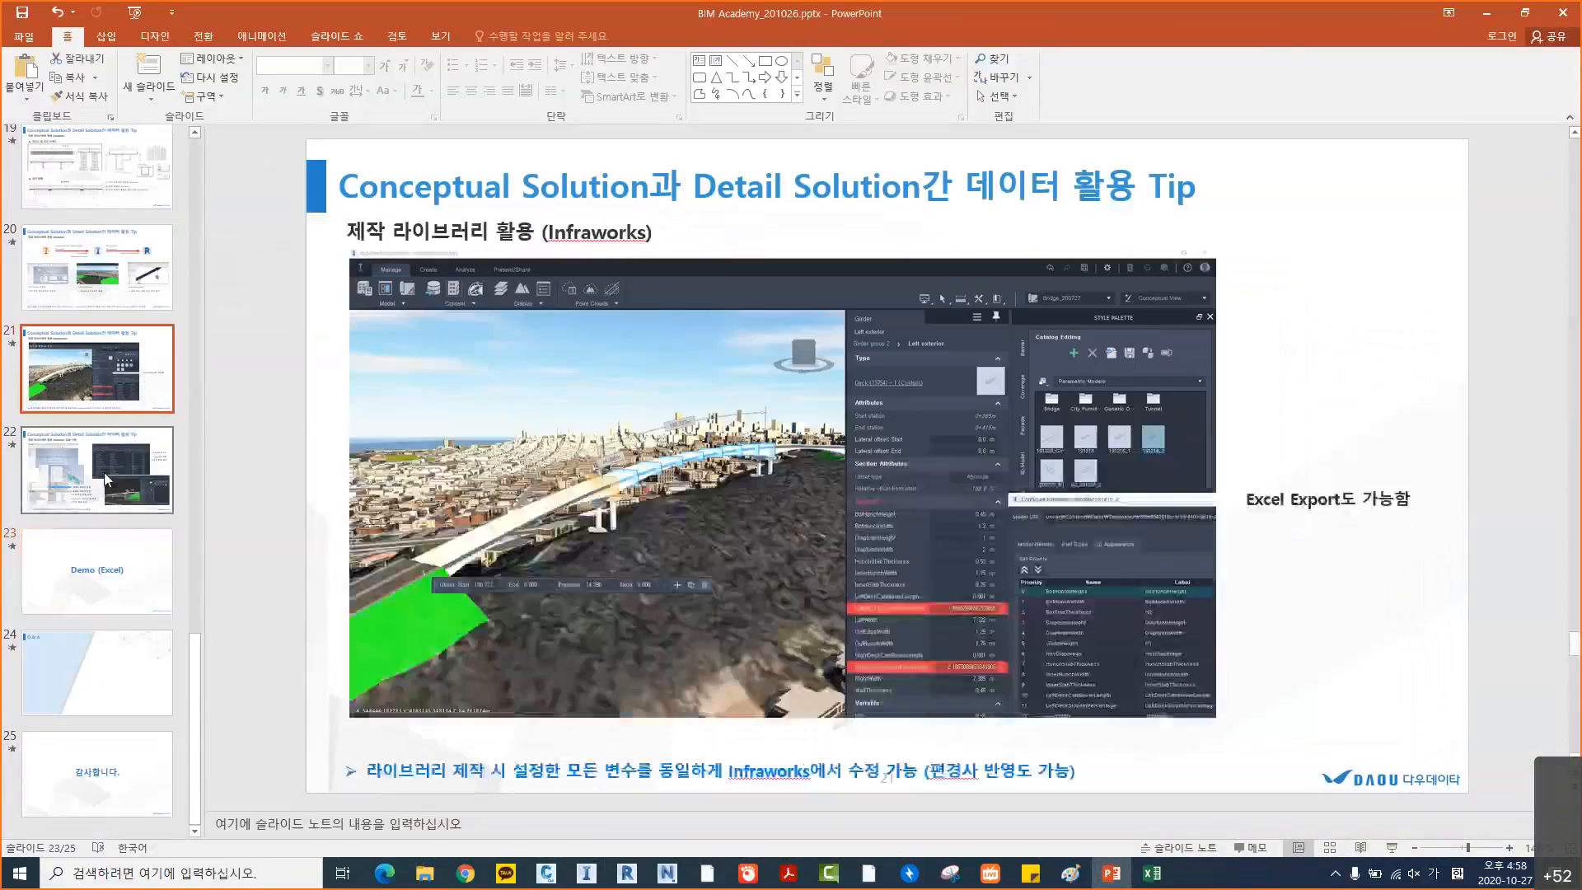
pyautogui.click(116, 469)
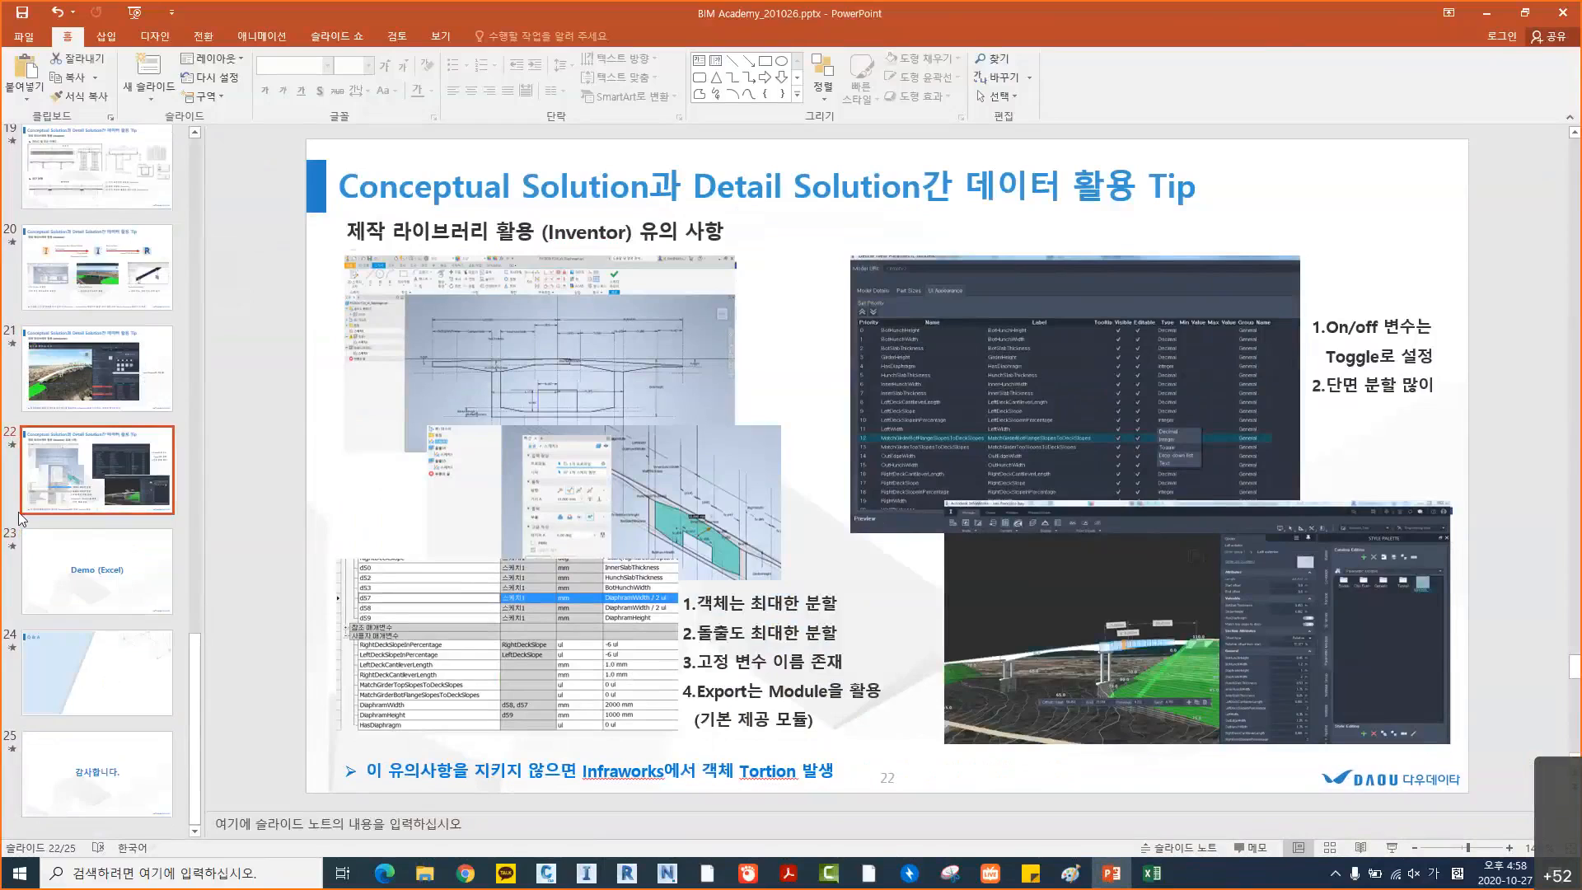
pyautogui.click(128, 599)
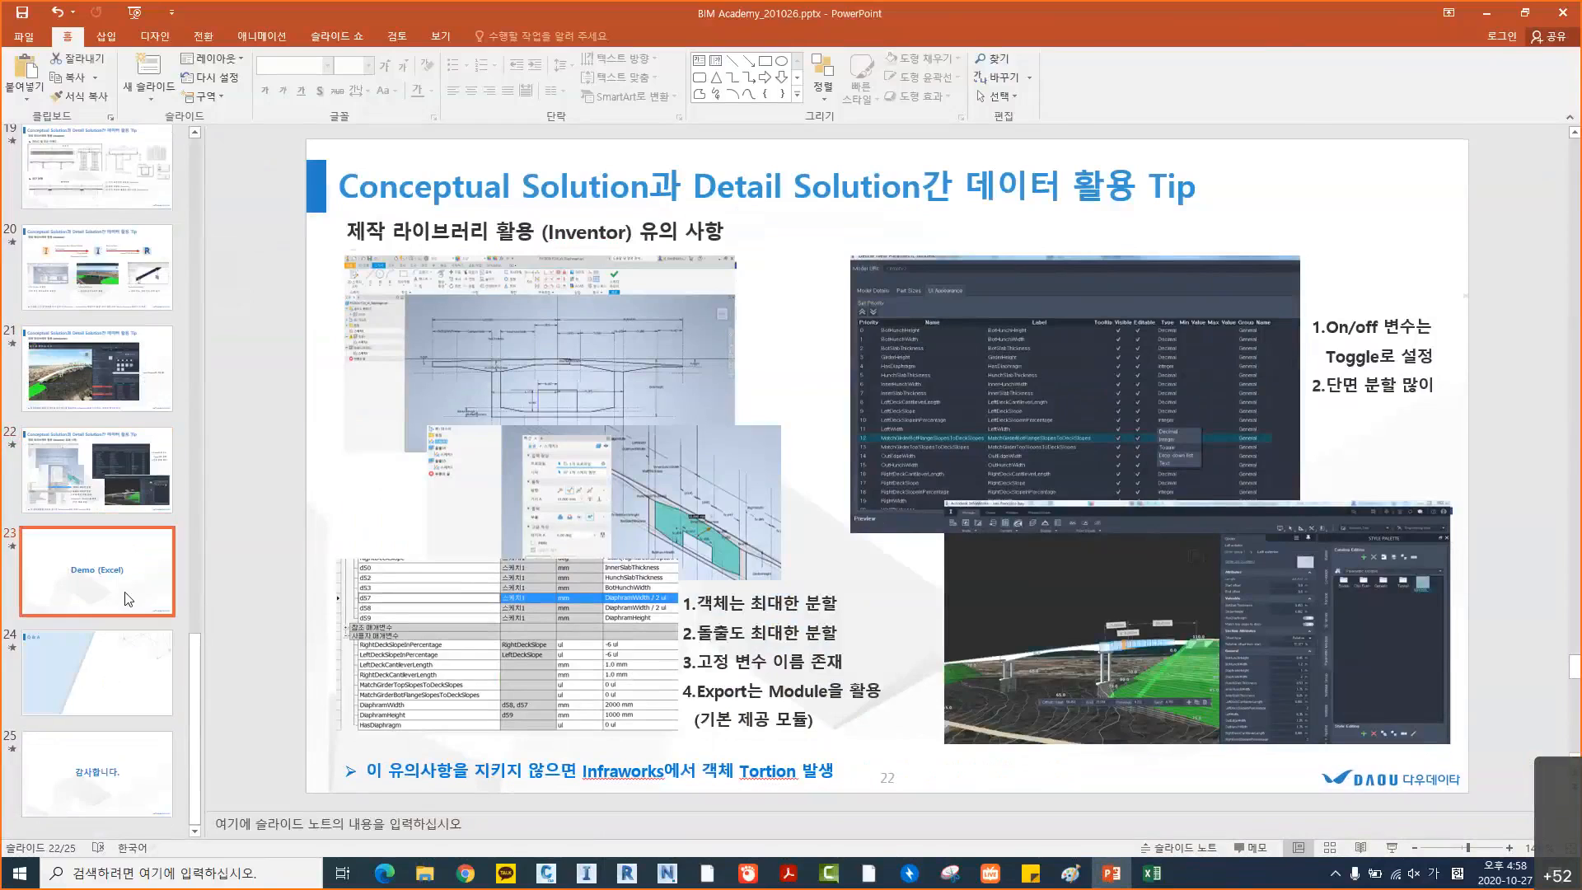
pyautogui.click(120, 640)
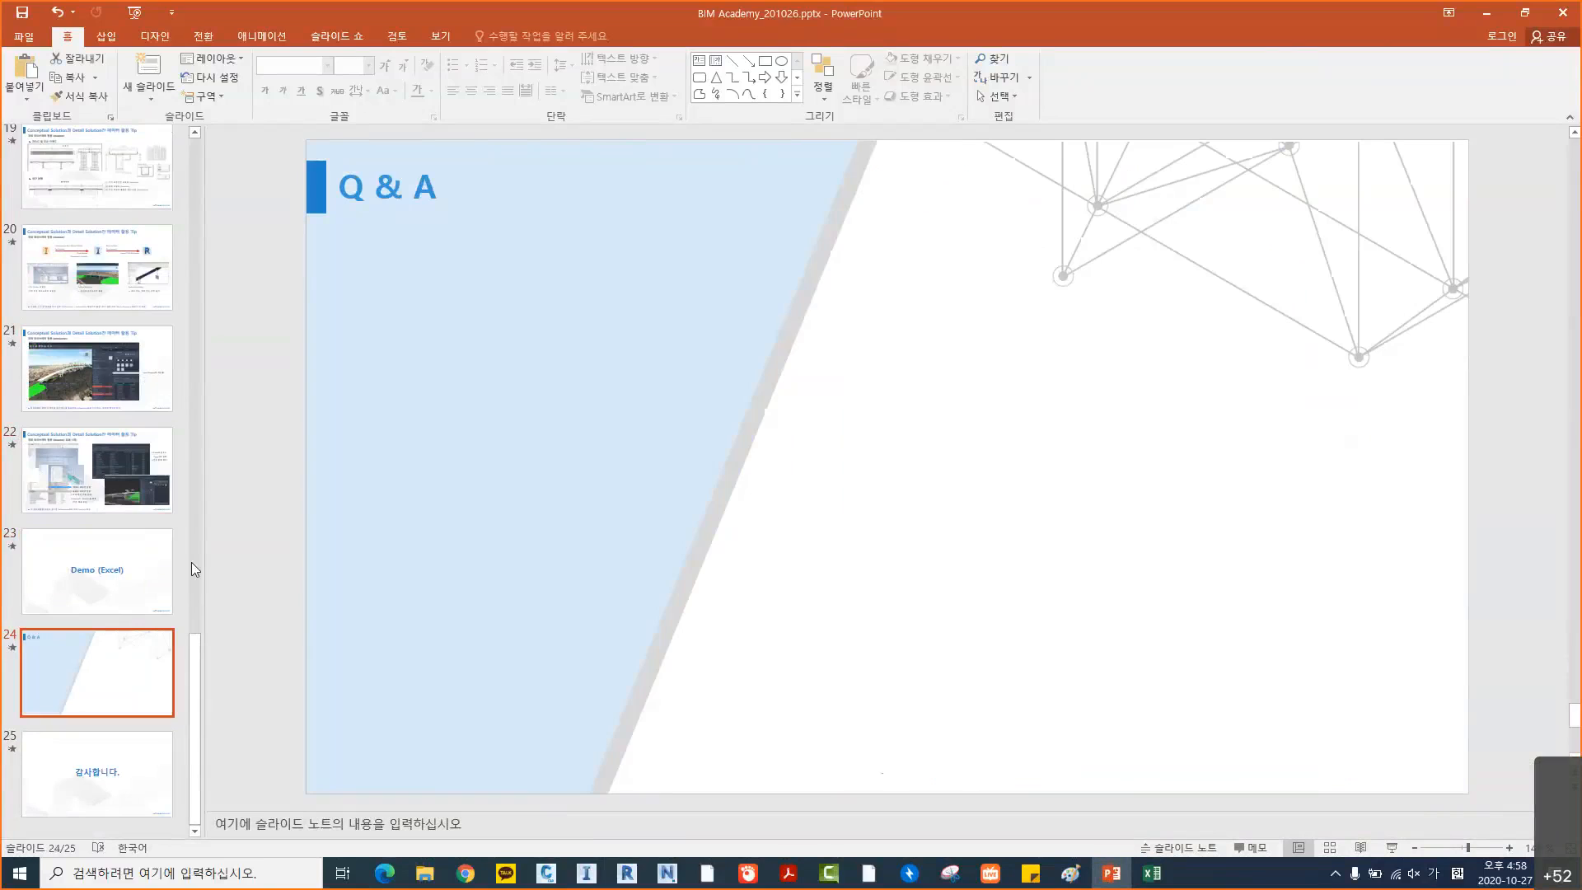
pyautogui.scroll(8, 107, 637)
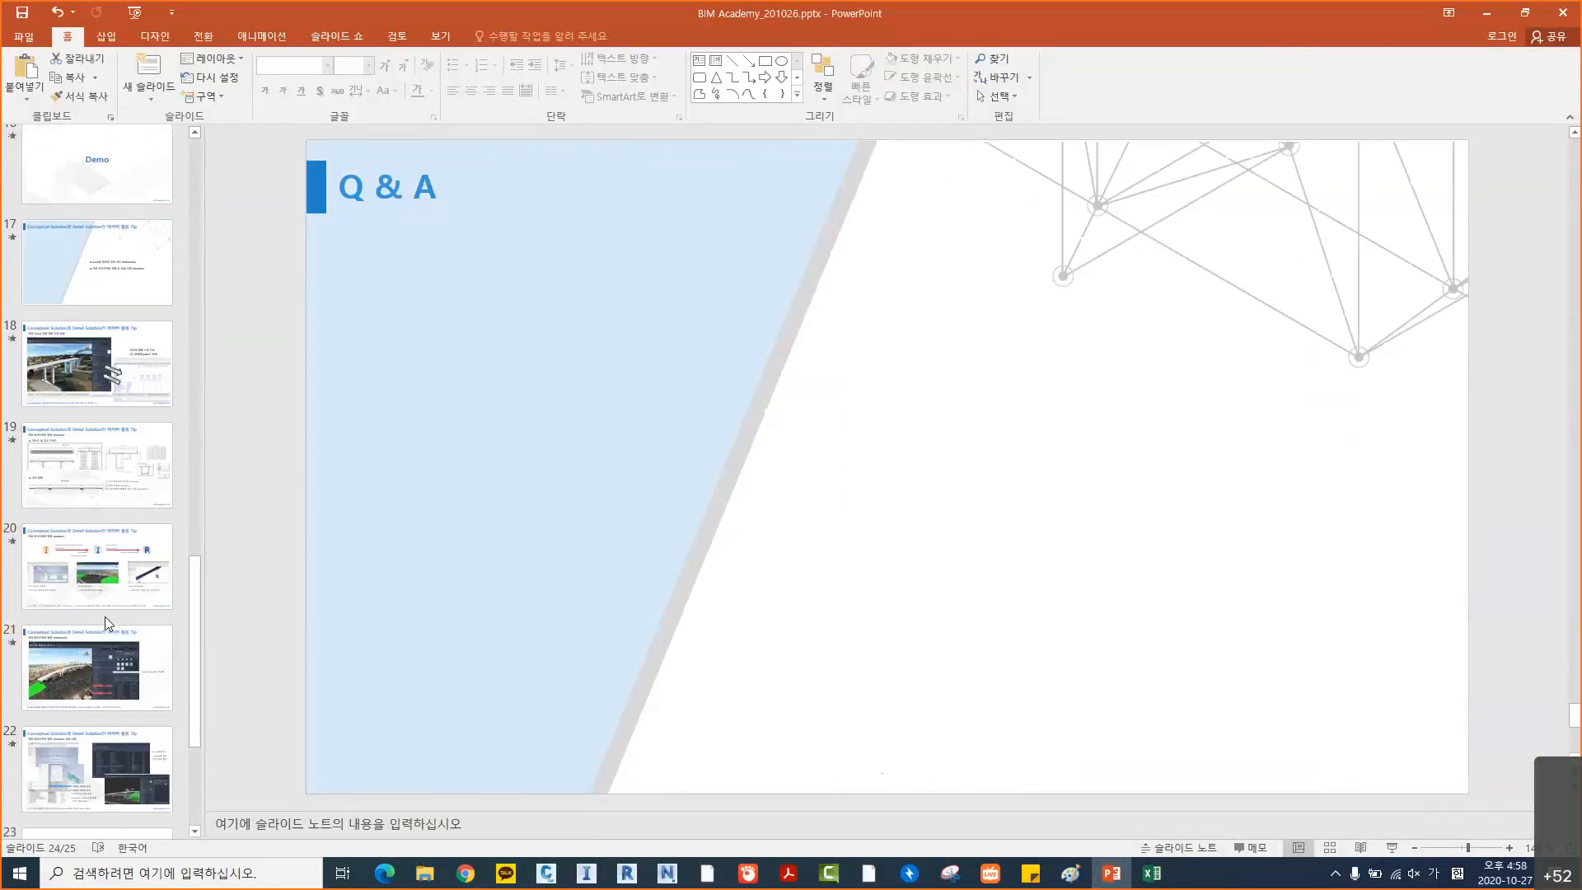